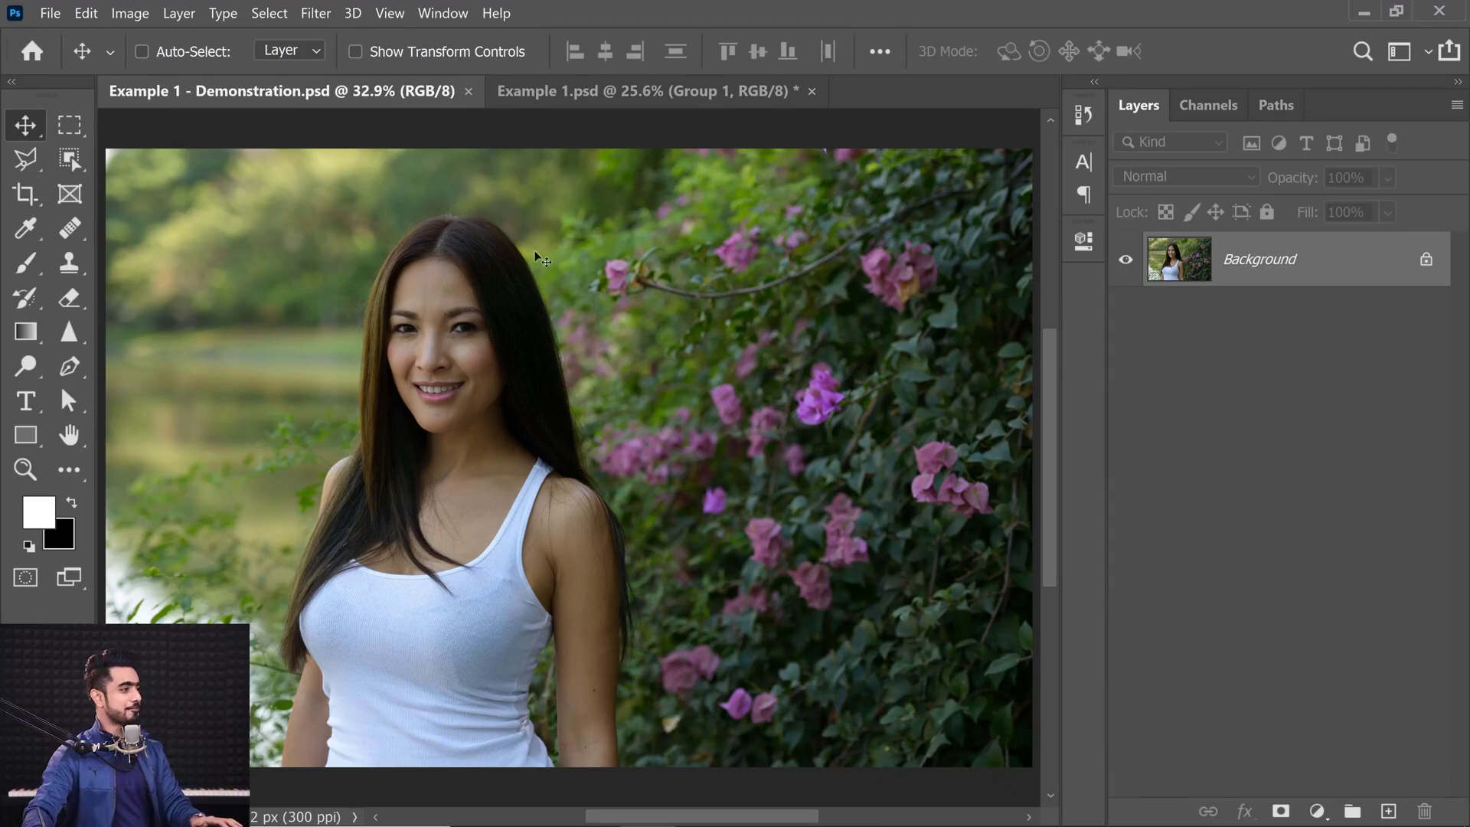
- Choose the Gradient tool, add a Curves adjustment layer above the Background, and enlarge its properties to show the whole graph
left_click(26, 332)
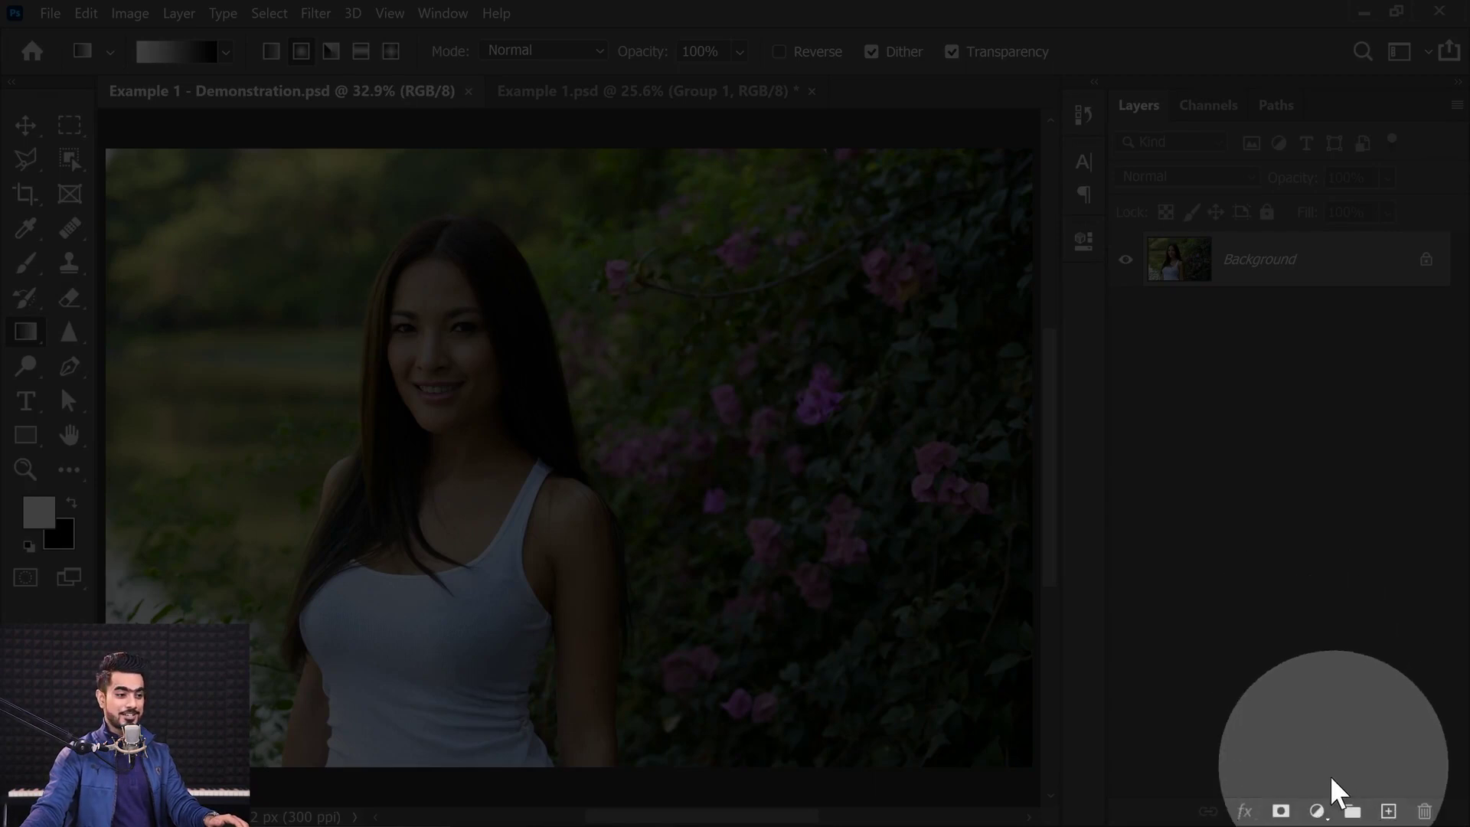
left_click(1317, 811)
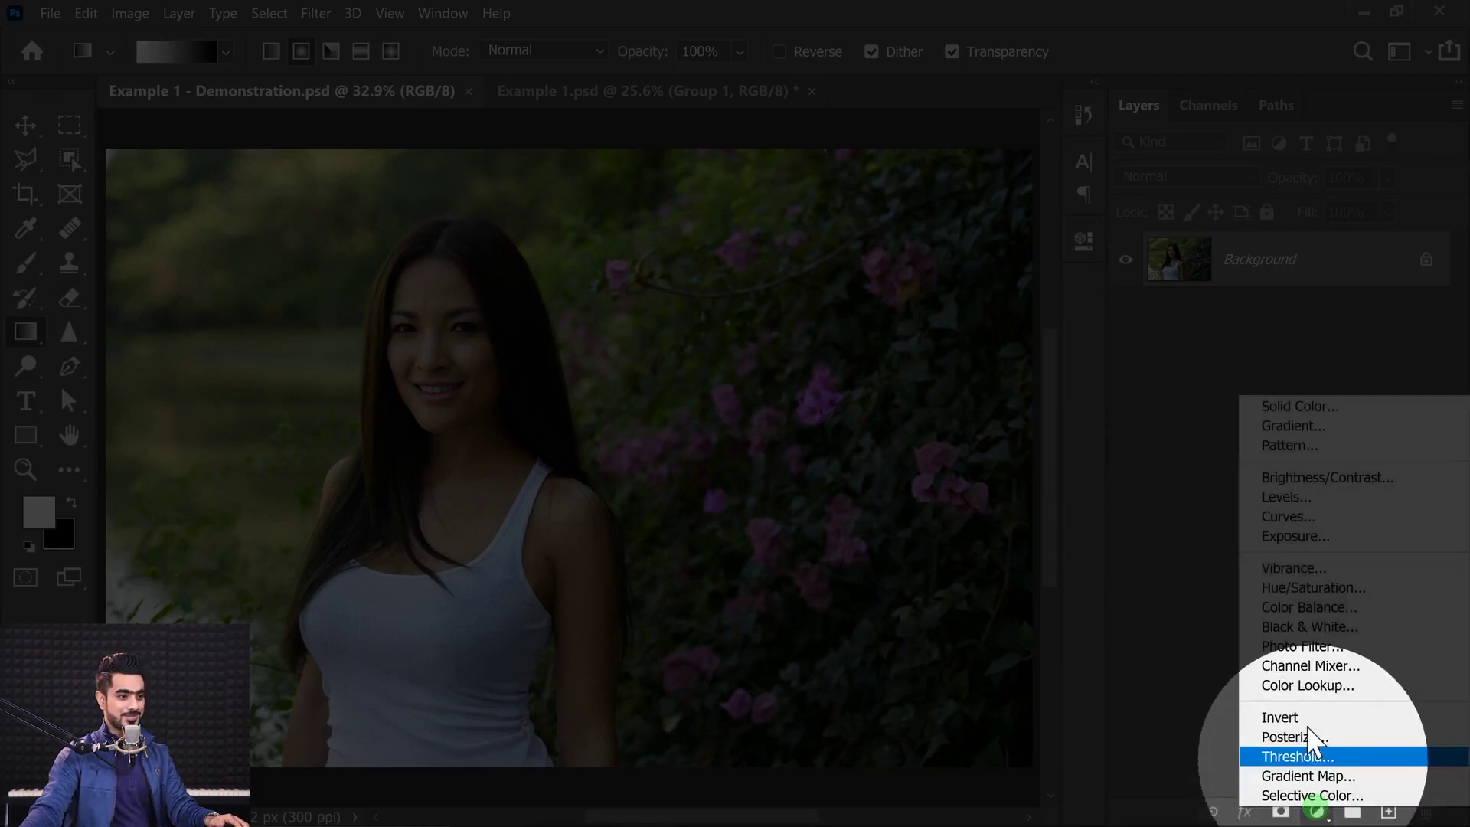
left_click(1294, 516)
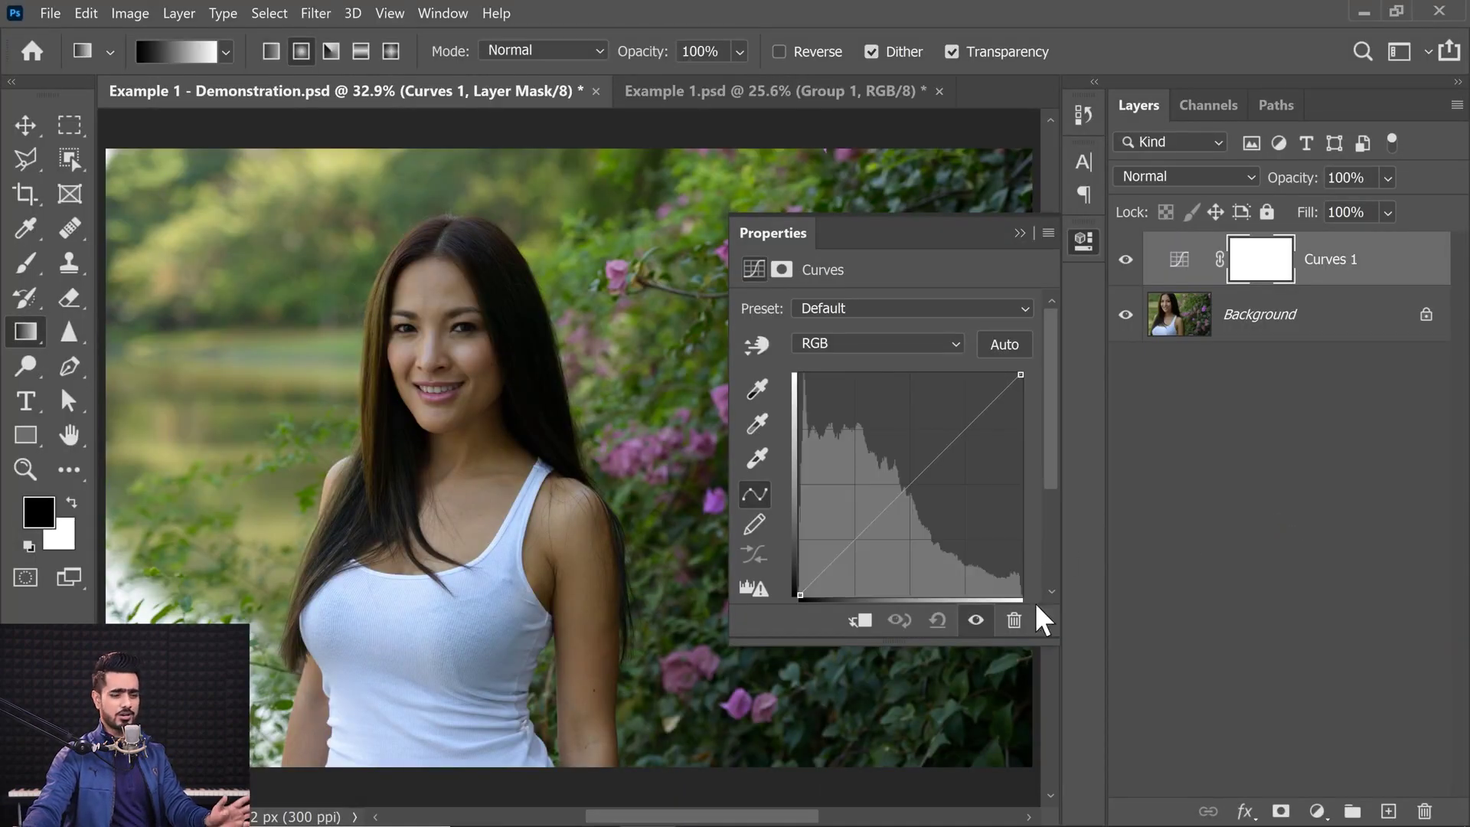
left_click_drag(934, 674, 933, 709)
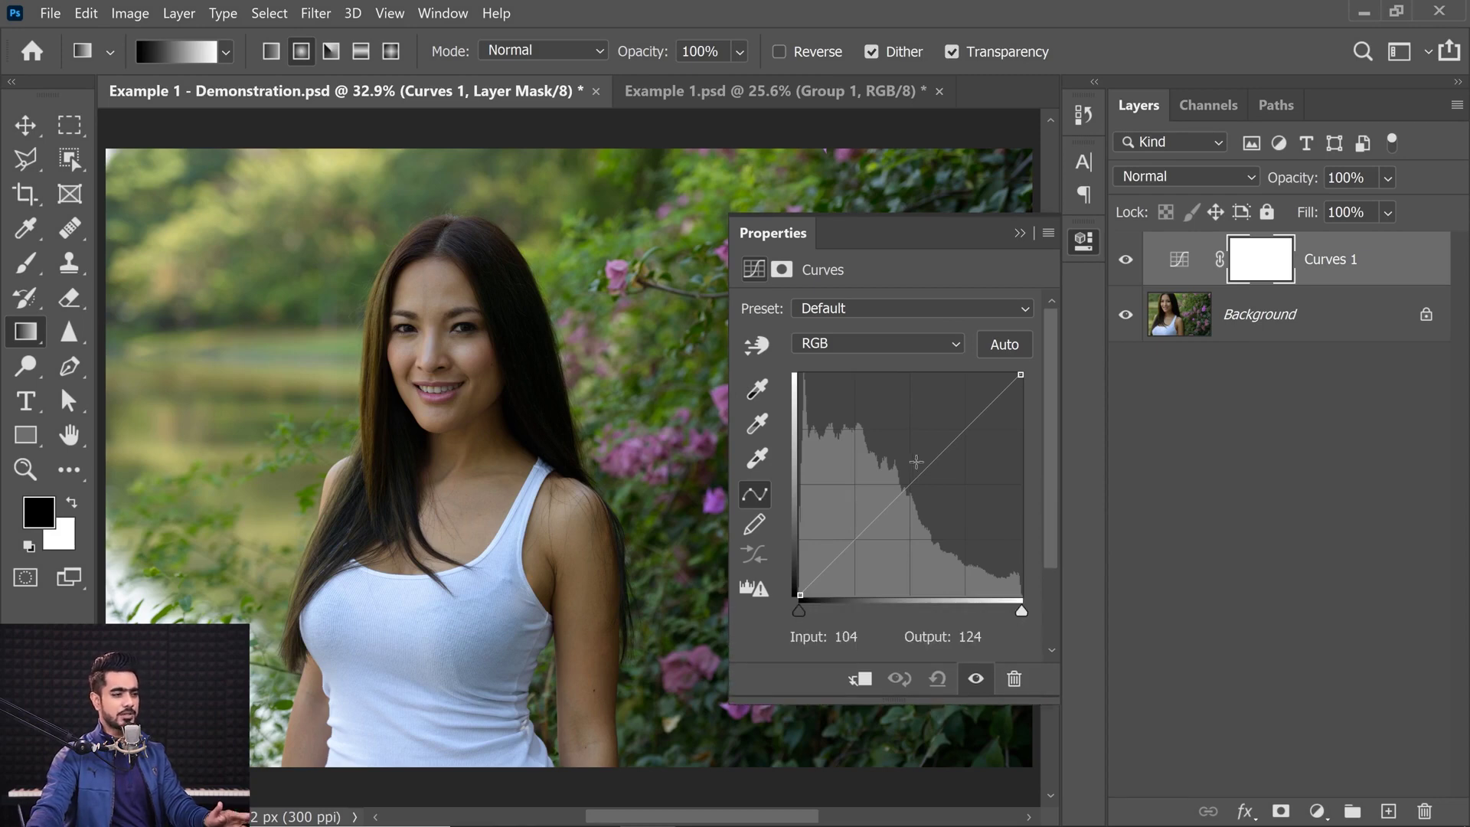
- Brighten the image by raising a midtone point on the RGB curve to input 133, output 188
left_click_drag(928, 464, 941, 457)
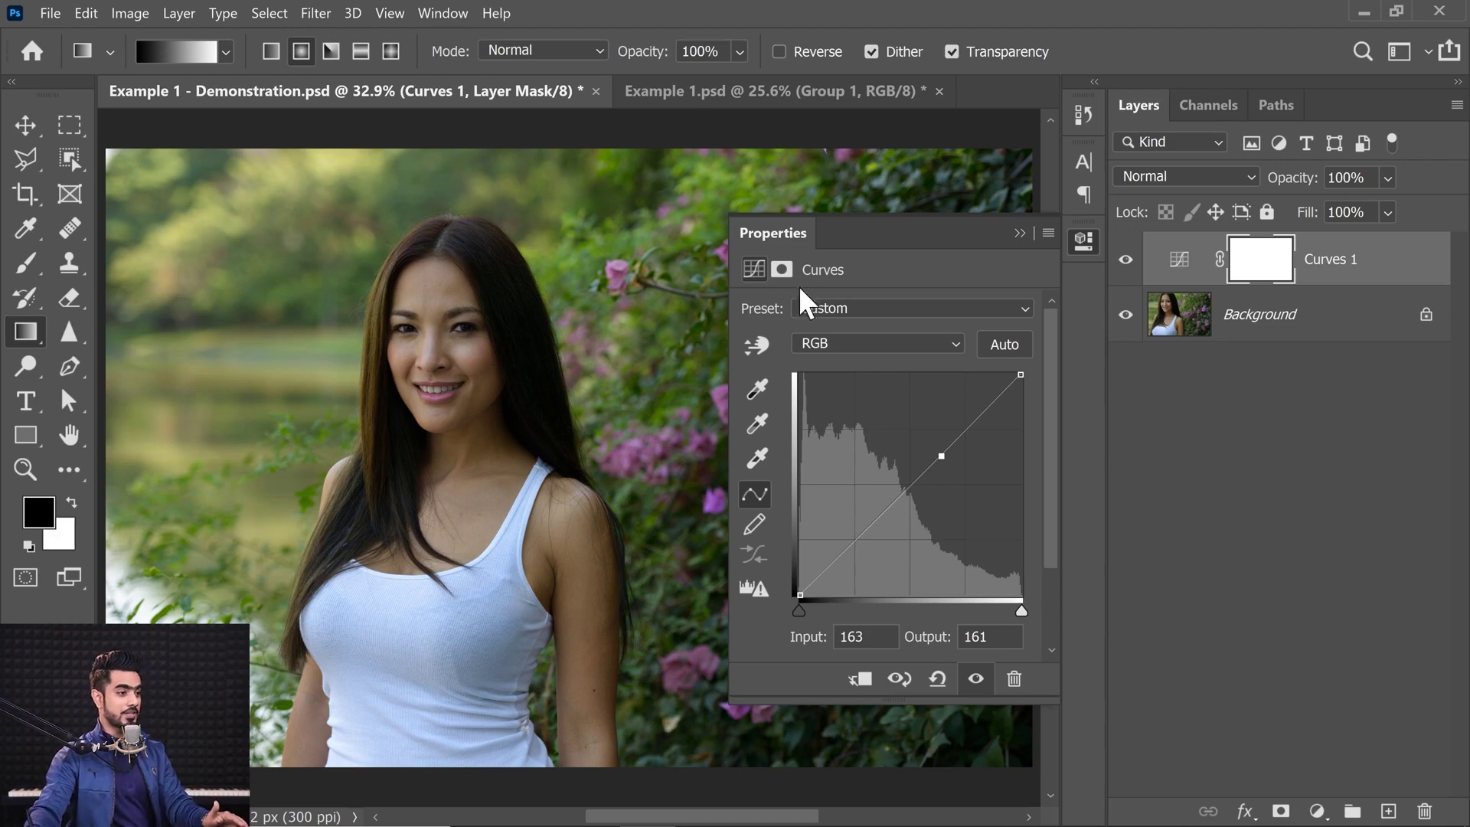
mouse_move(939, 453)
left_mouse_down()
mouse_move(908, 427)
mouse_move(920, 439)
left_mouse_up()
scroll(435, 360, "up", 5)
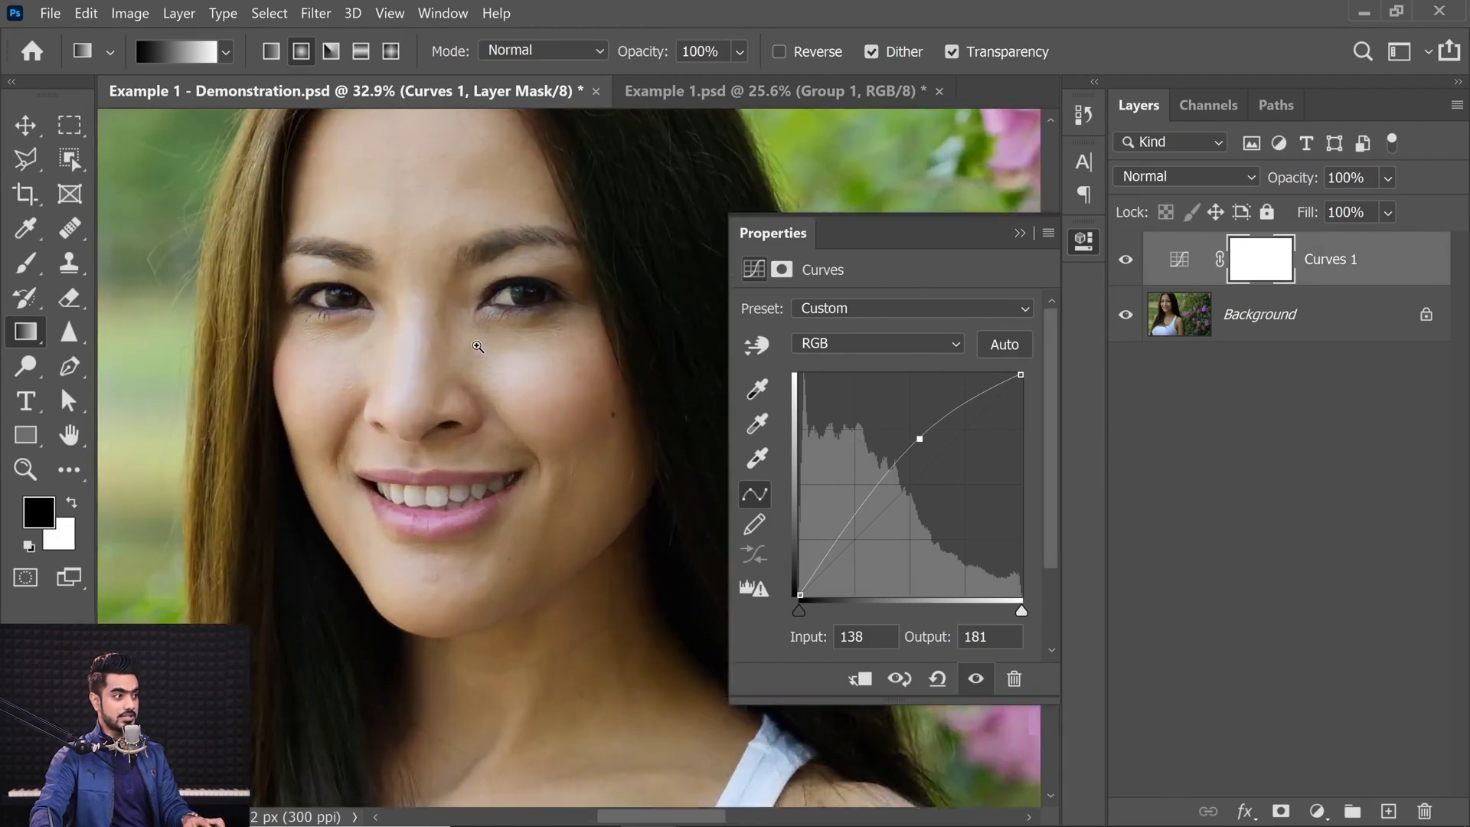
left_click_drag(920, 439, 914, 434)
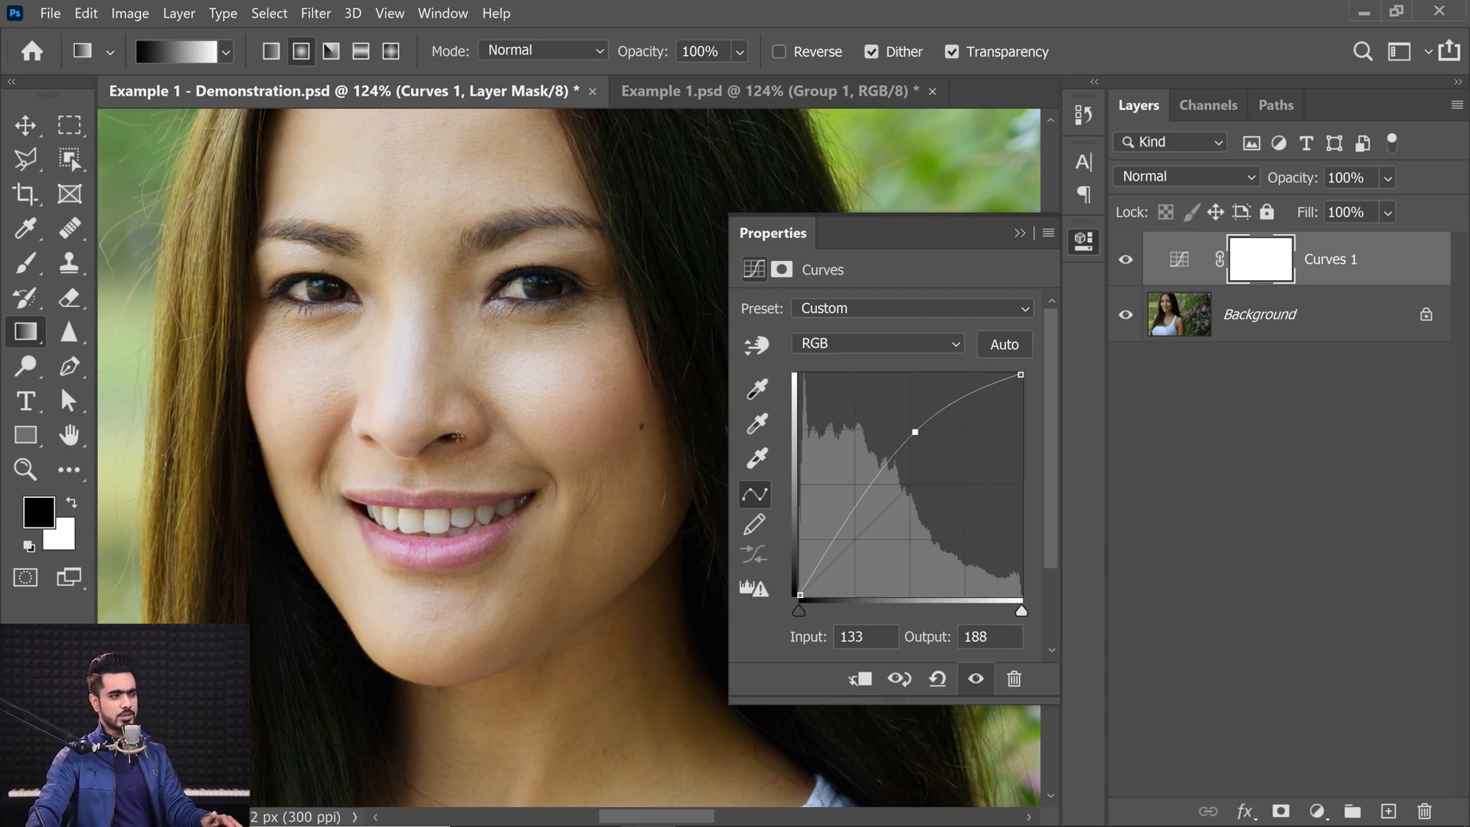
- Lower the Blue curve's white point to output 228 and add a point at input 172, output 149 for warmth
left_click(902, 344)
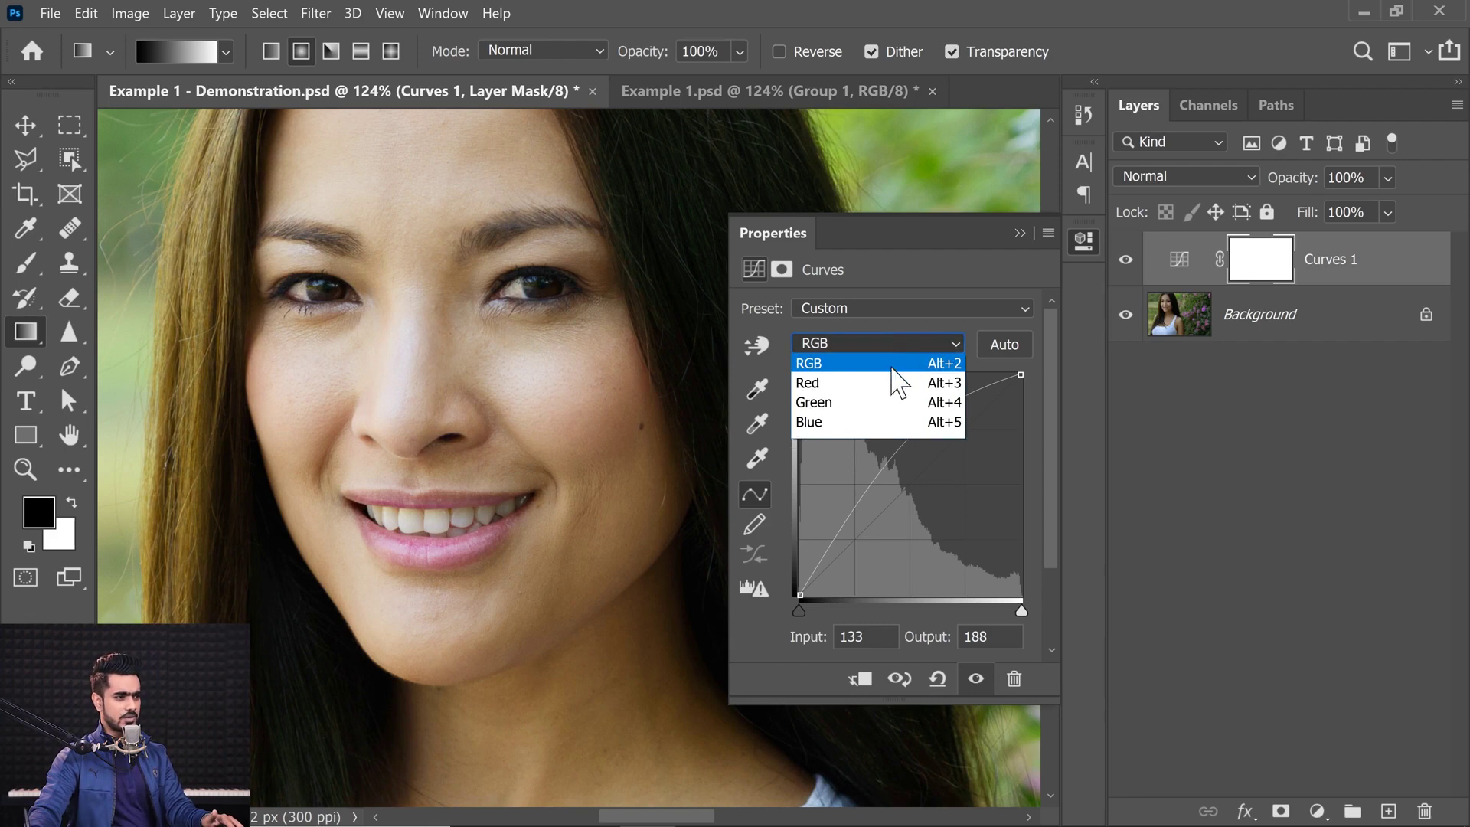
left_click(856, 423)
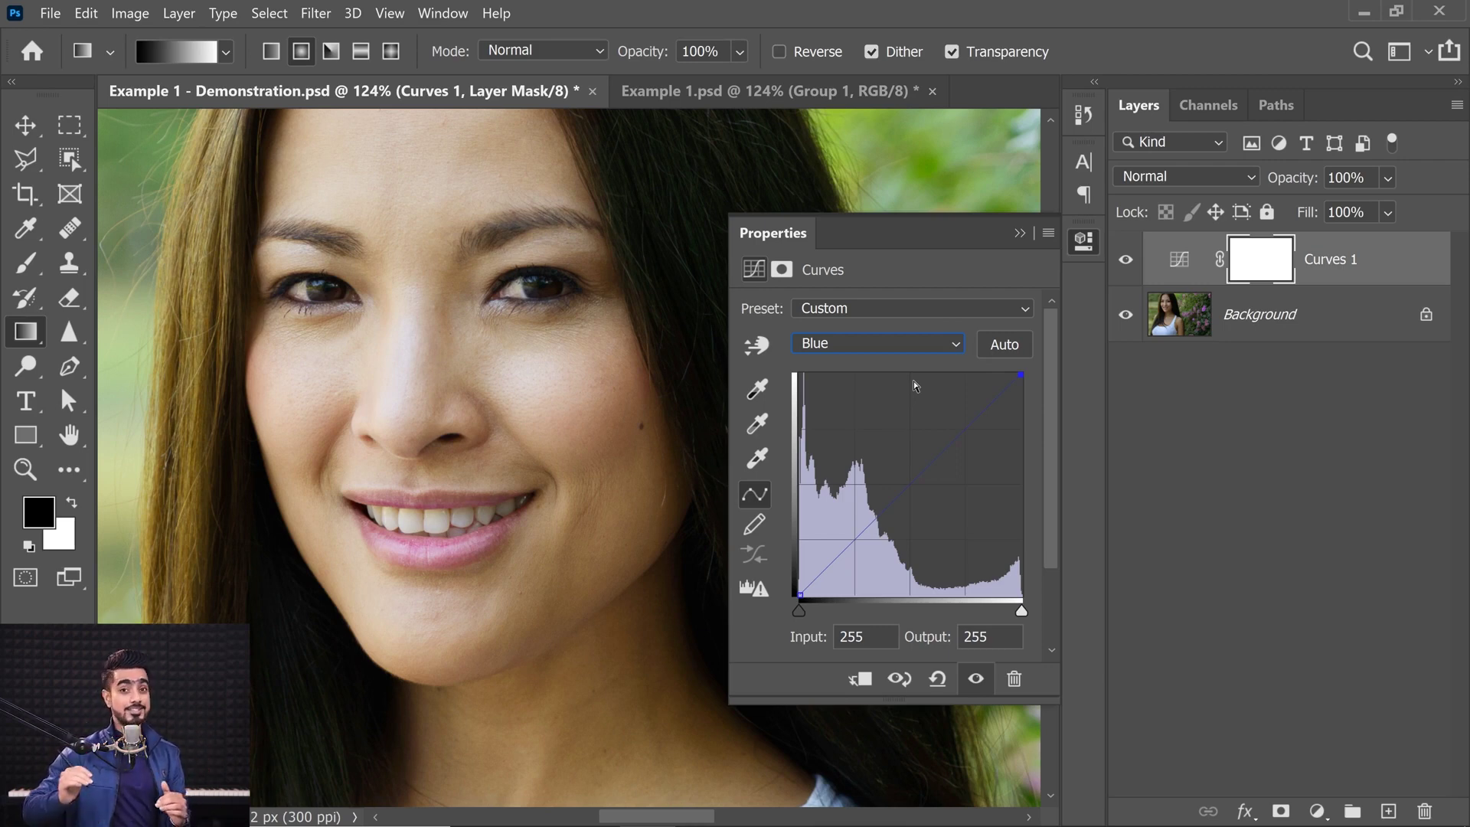
left_click(1023, 376)
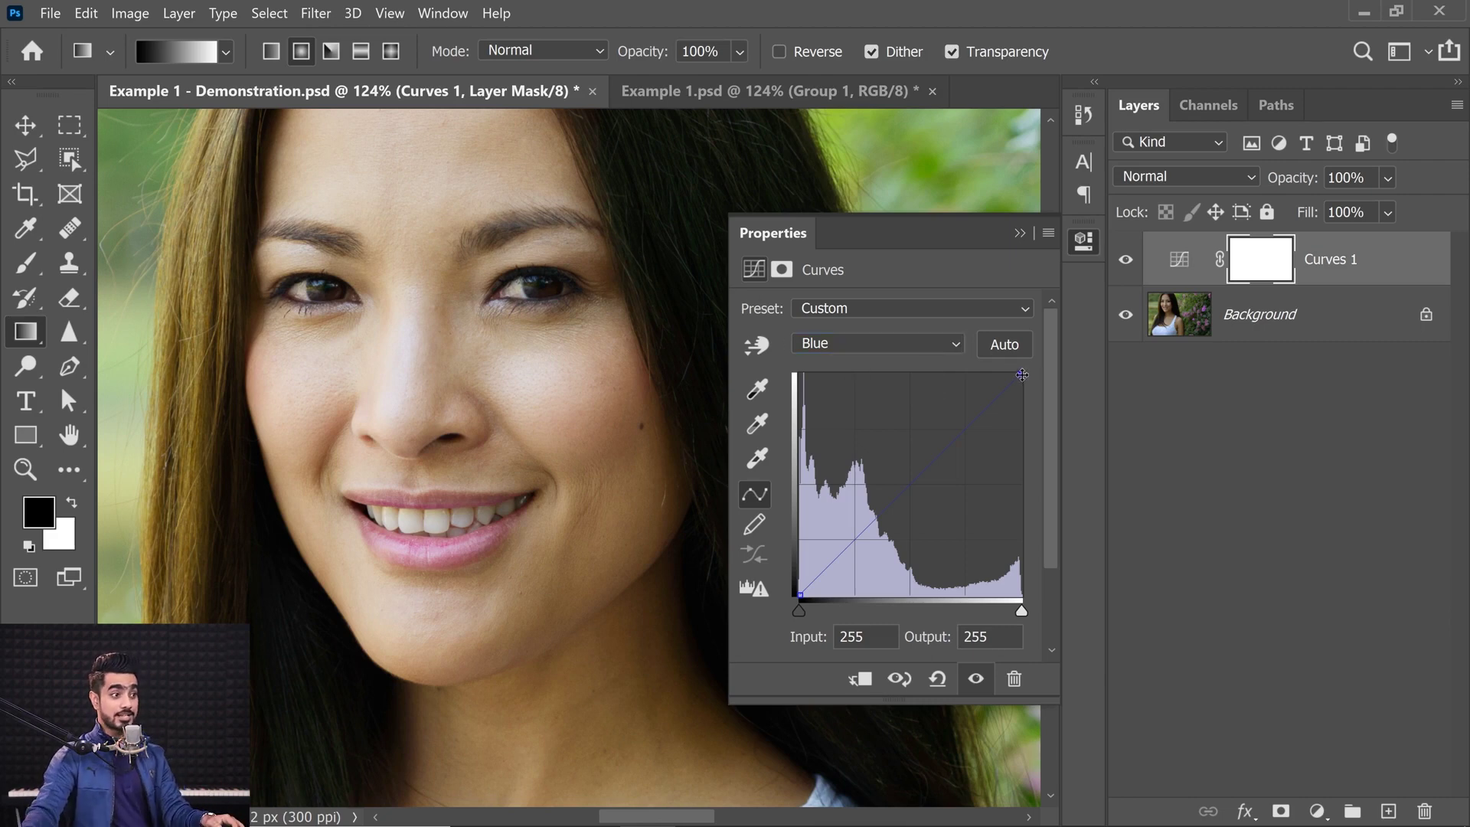
left_click_drag(1023, 375, 1028, 394)
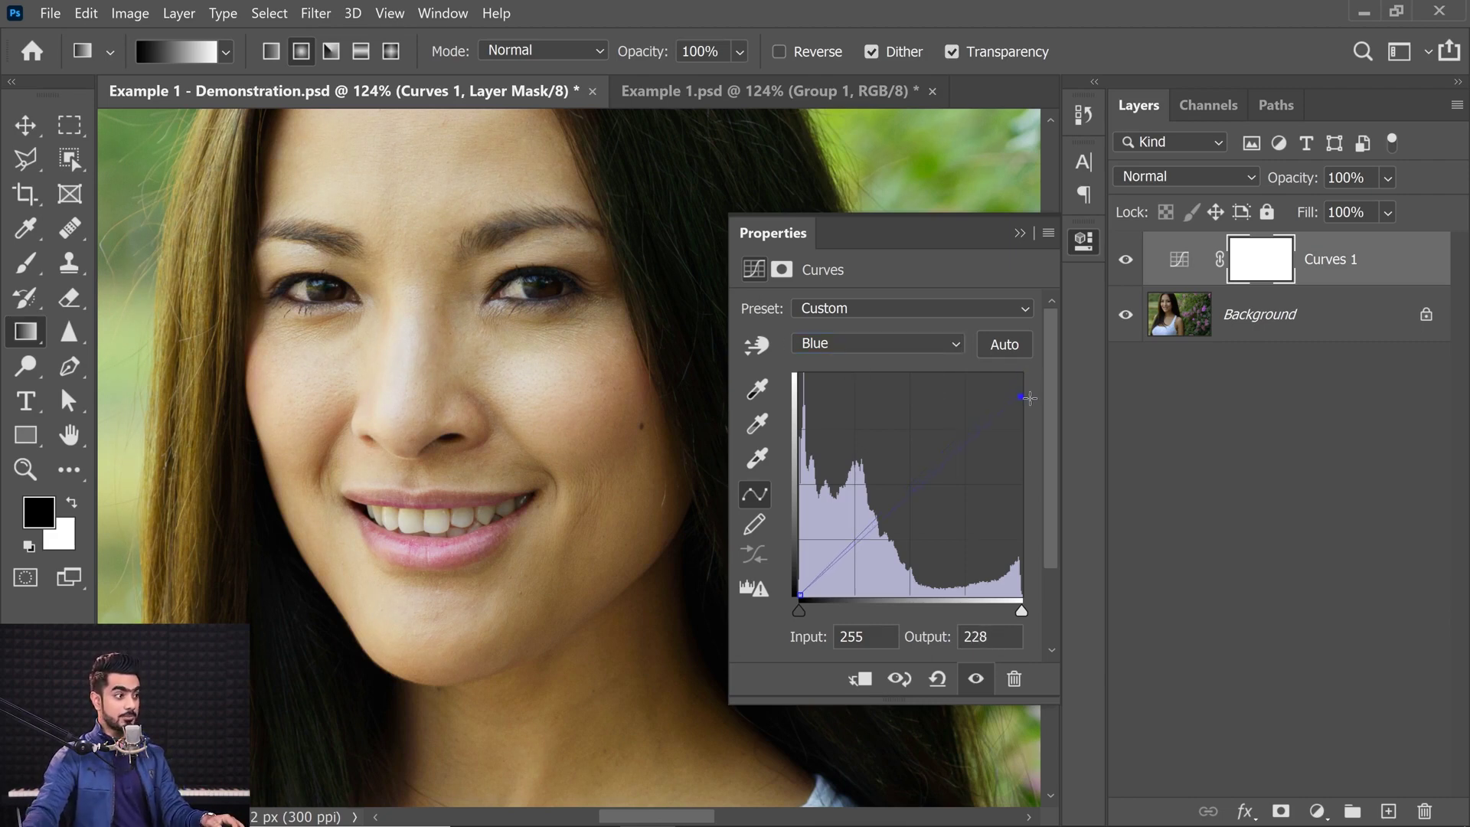
left_click(949, 466)
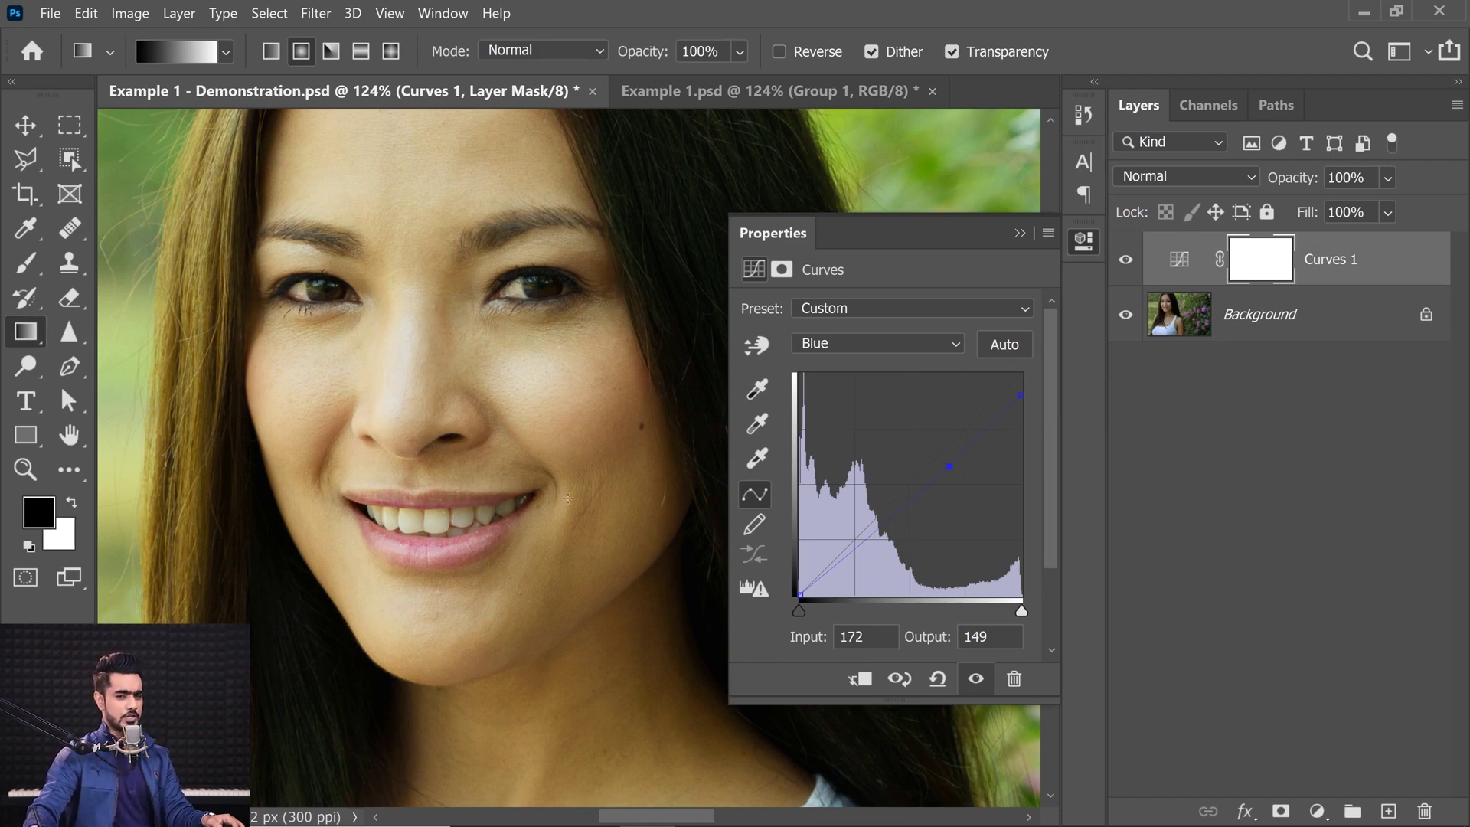
- Lower the Green curve's white point to output 234, add a point at input 178, output 157, and collapse the curve properties
left_click(874, 345)
left_click(842, 402)
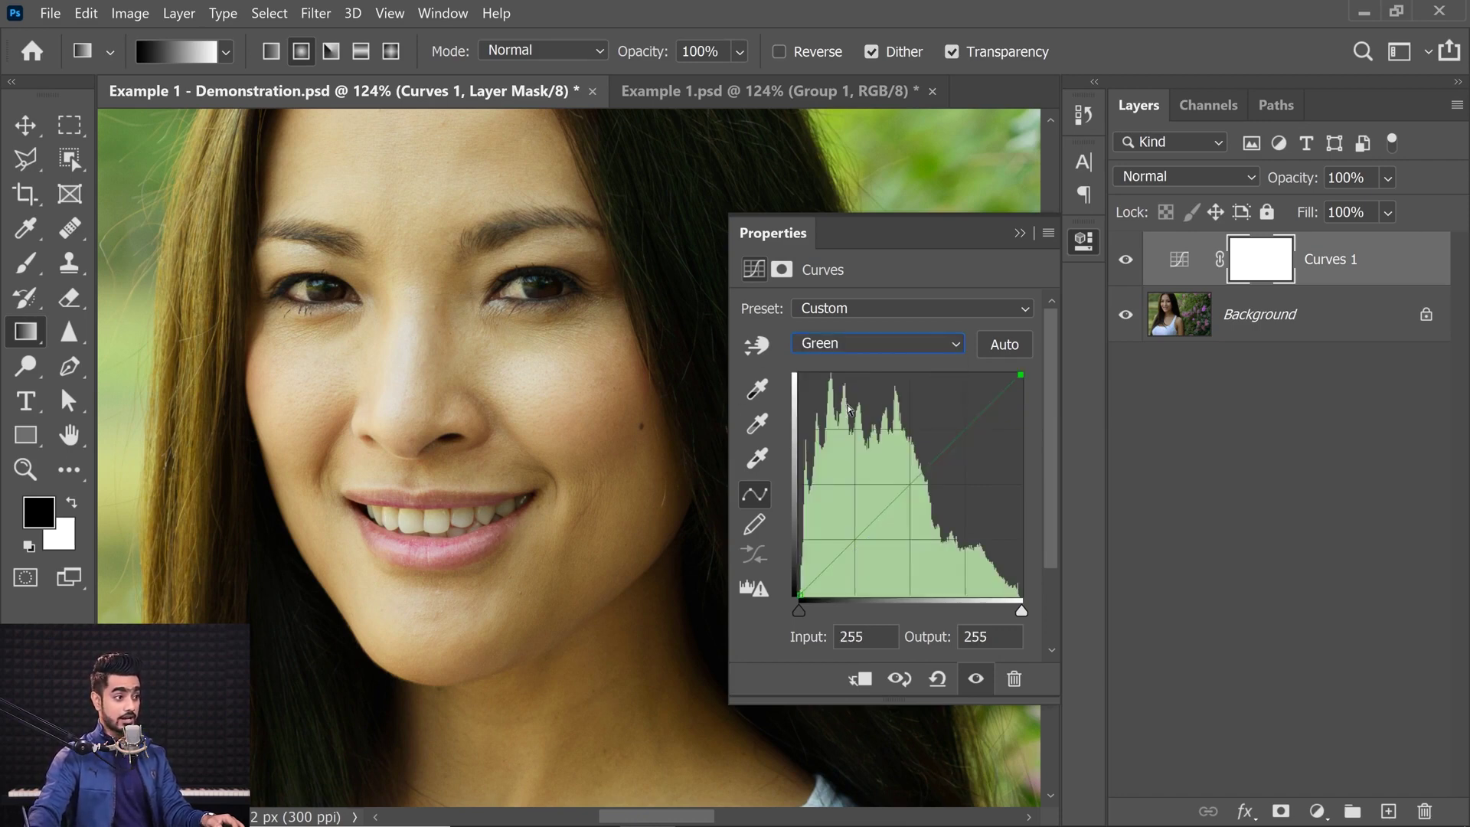
left_click_drag(1021, 379, 1027, 386)
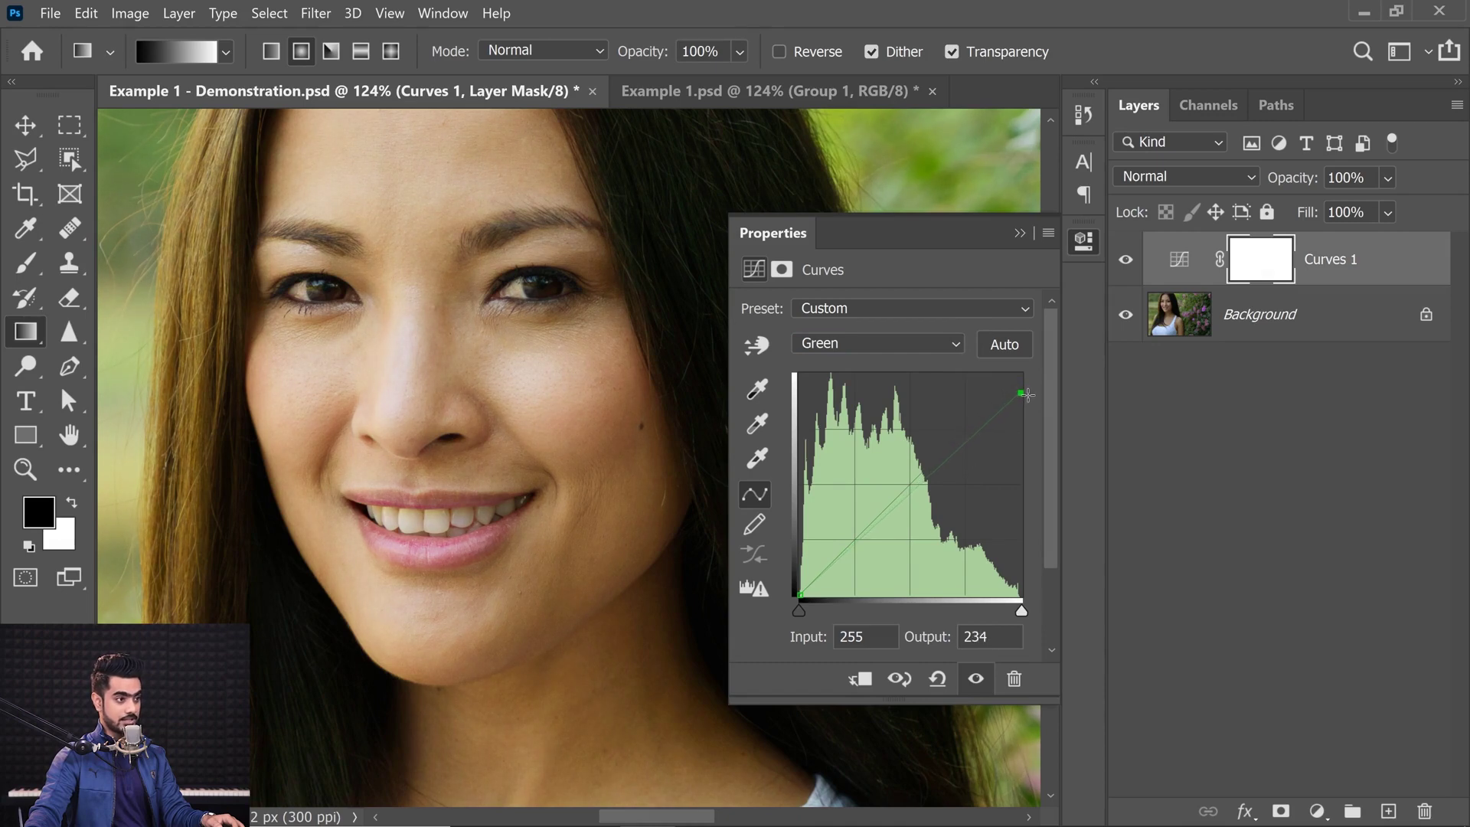
left_click(955, 457)
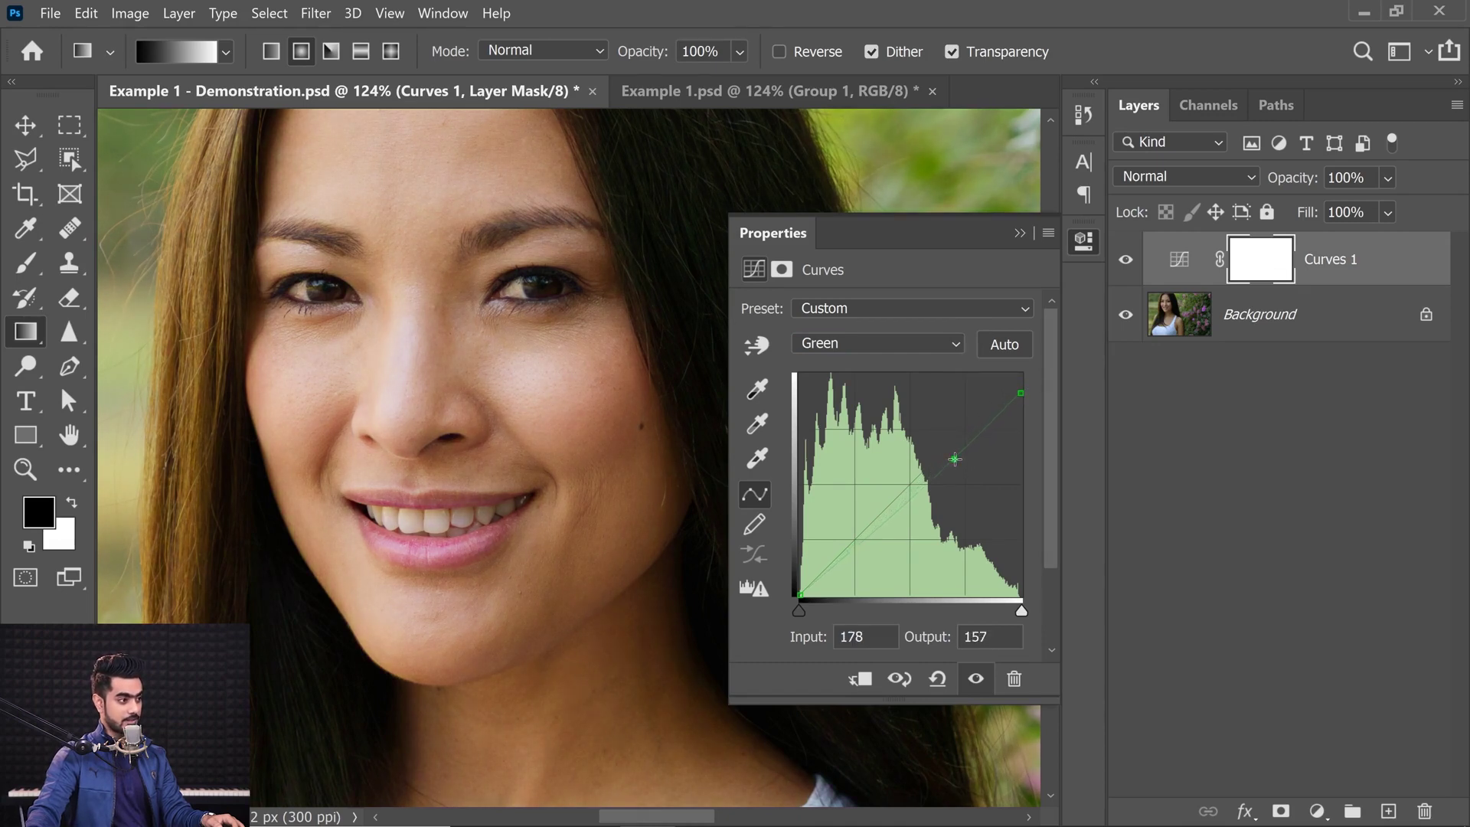
left_click(1020, 232)
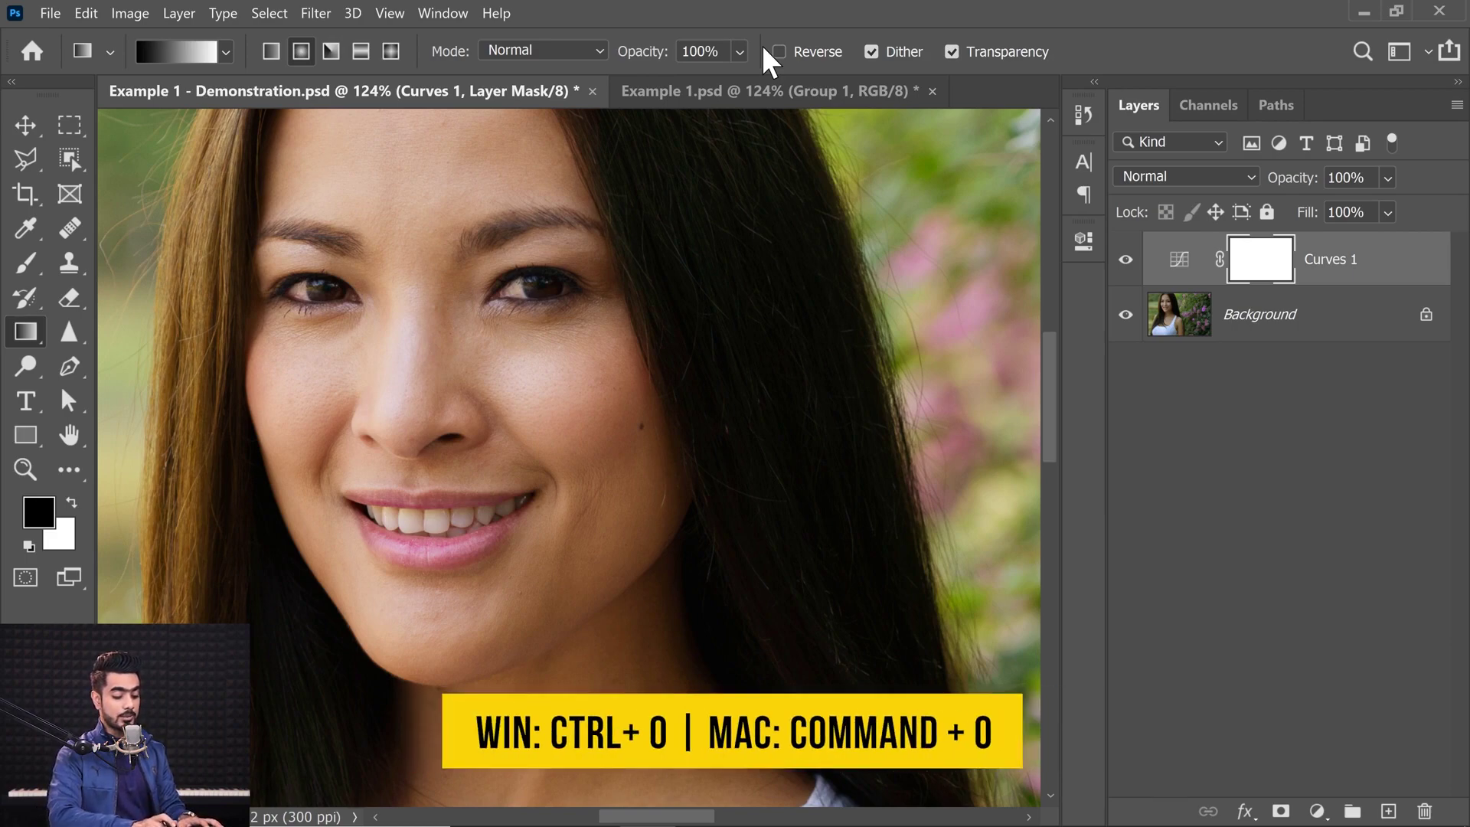
- Fit the image on screen, set the gradient to the Foreground to Background preset, and make white the foreground colour
key("ctrl+0")
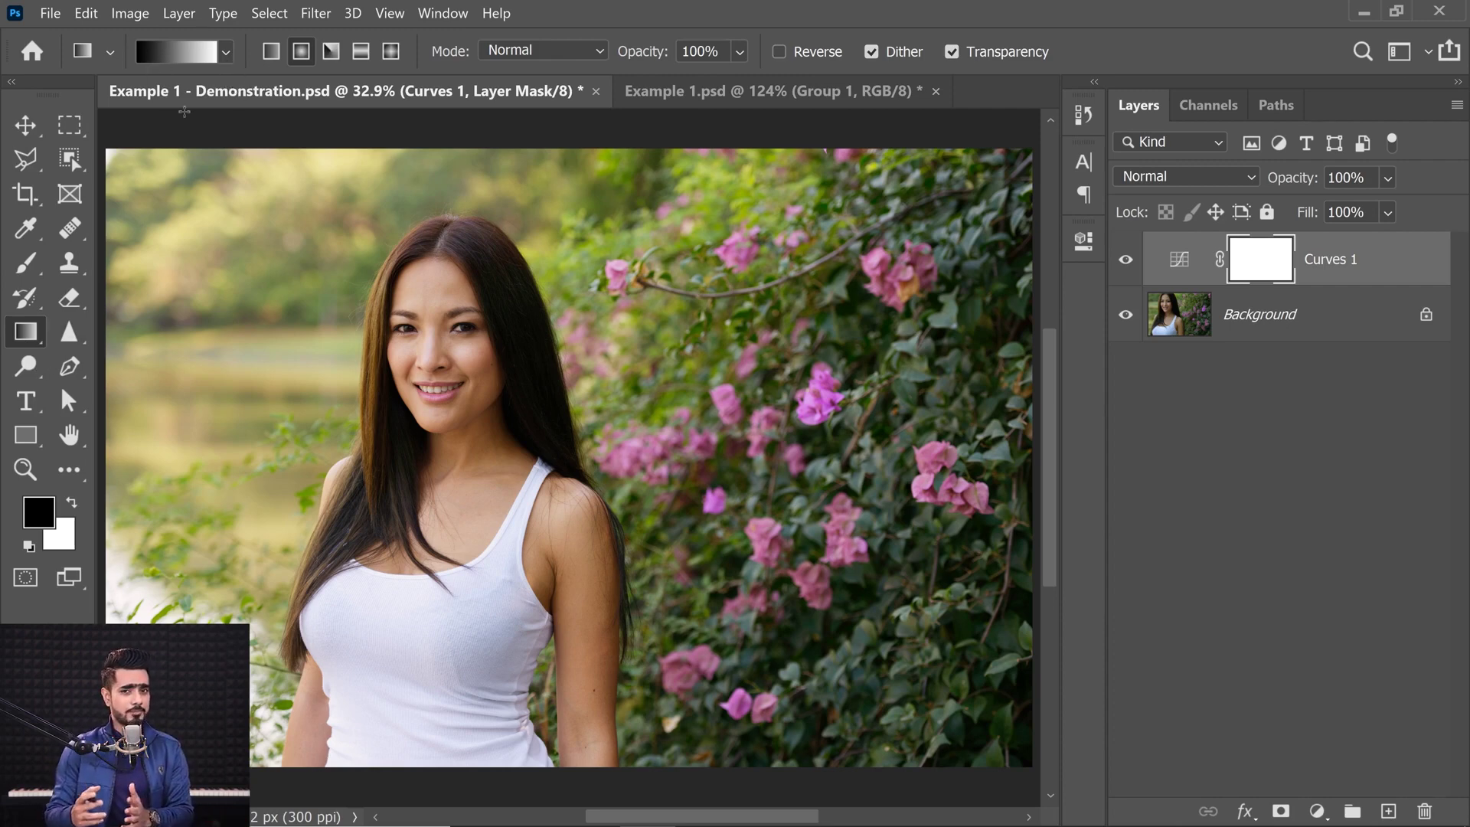
left_click(226, 52)
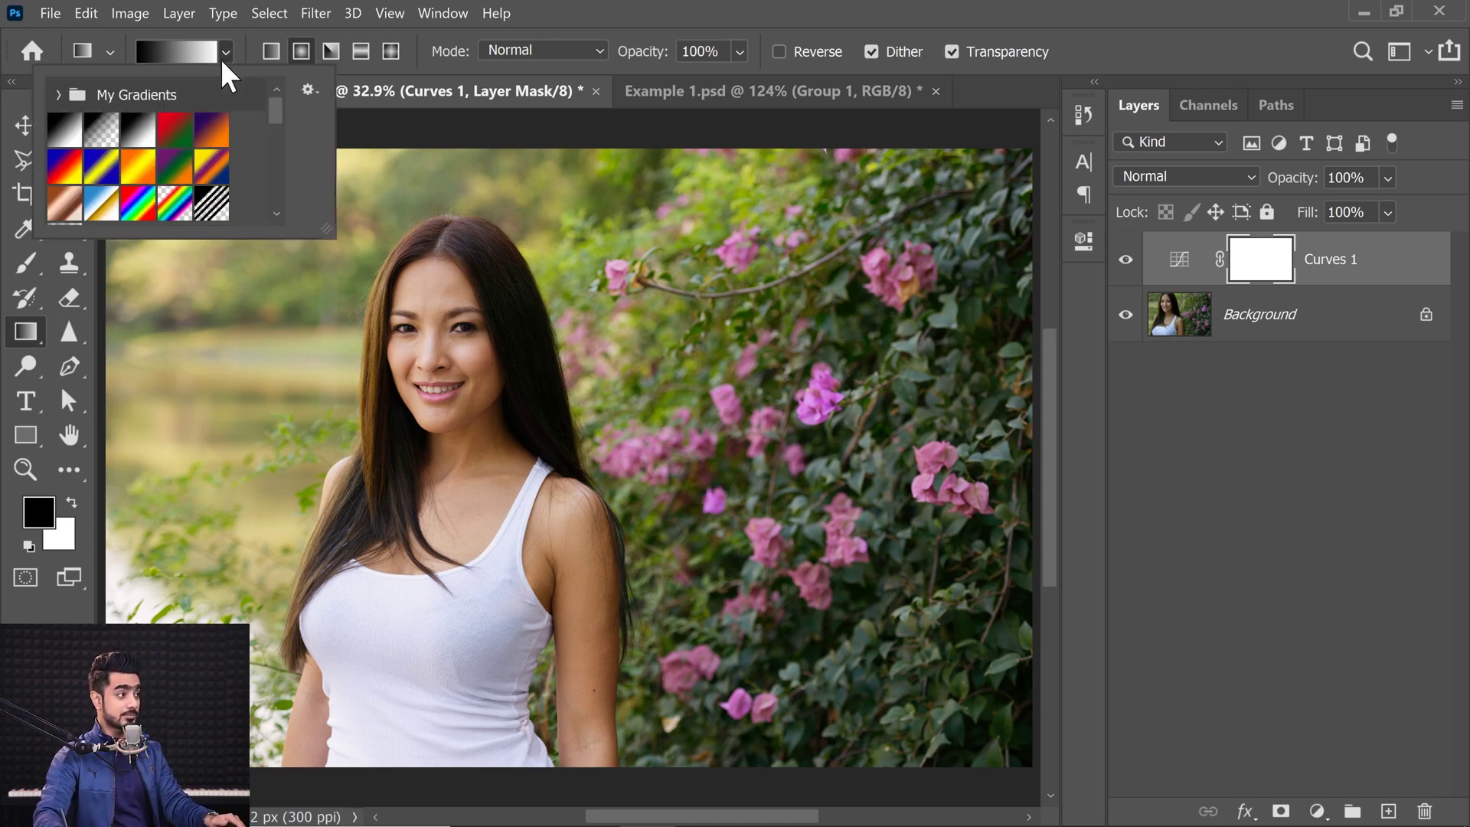
left_click(64, 138)
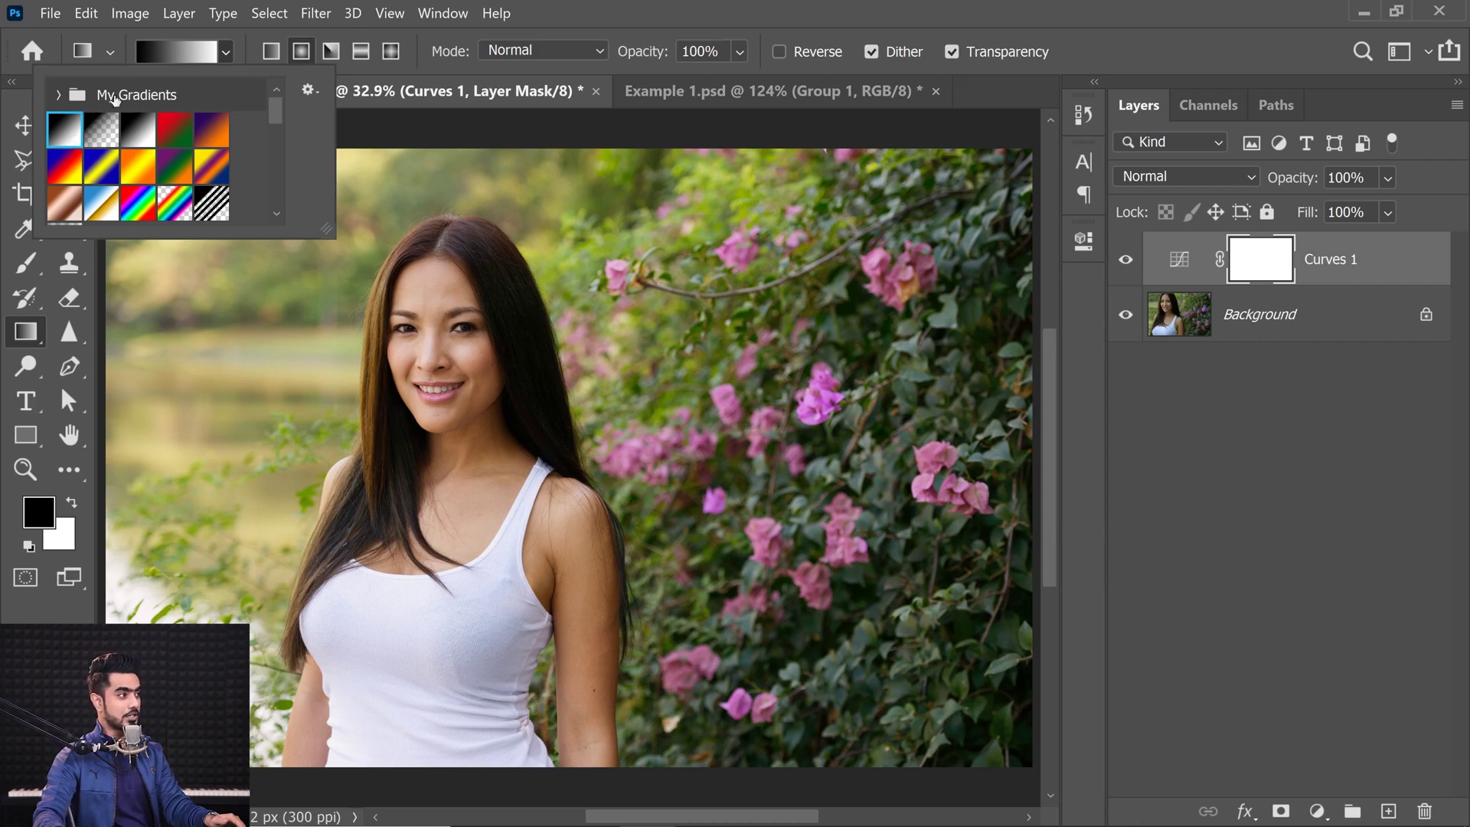
left_click(175, 53)
left_click(977, 317)
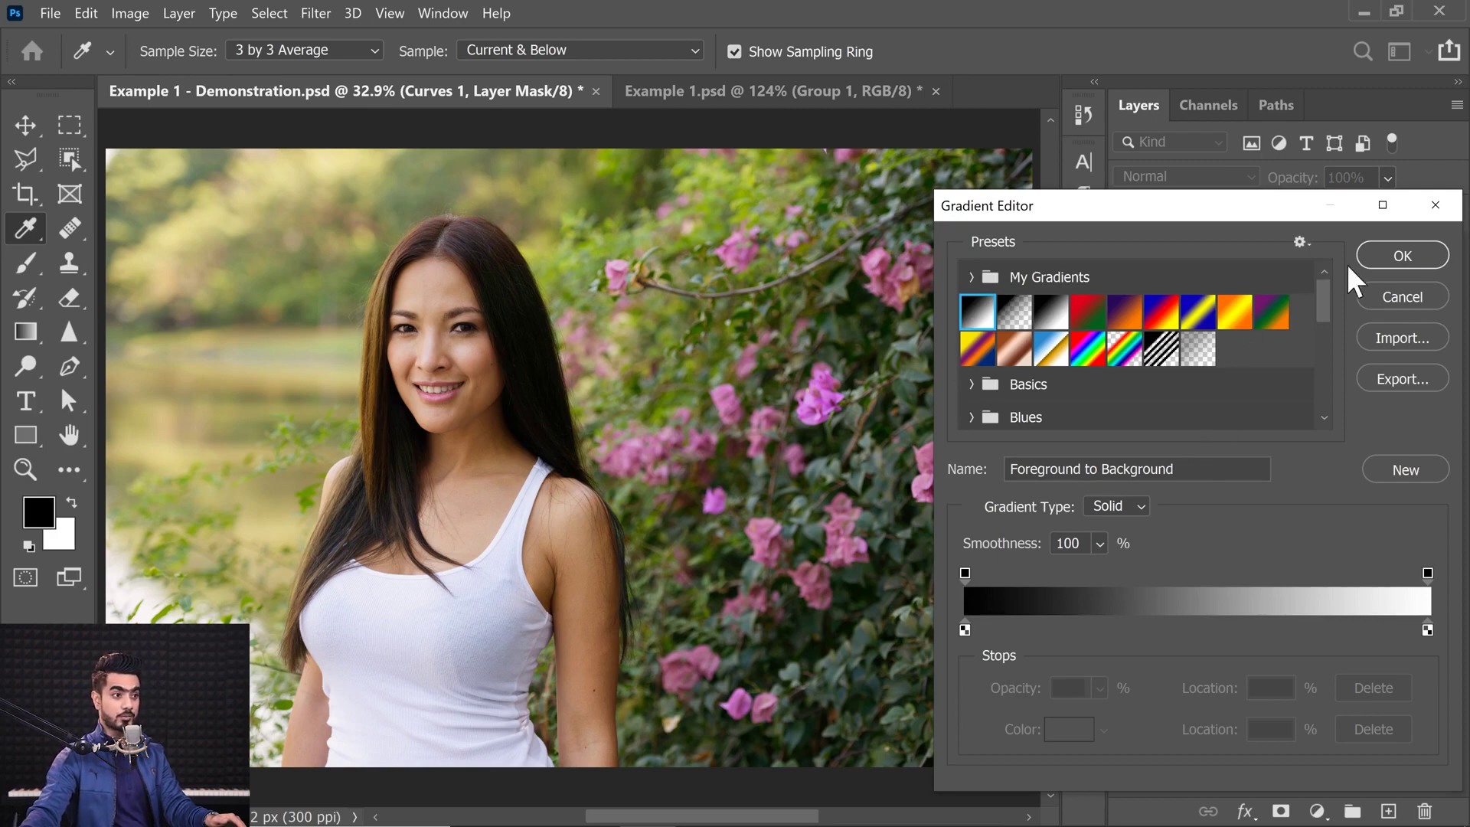
left_click(1402, 257)
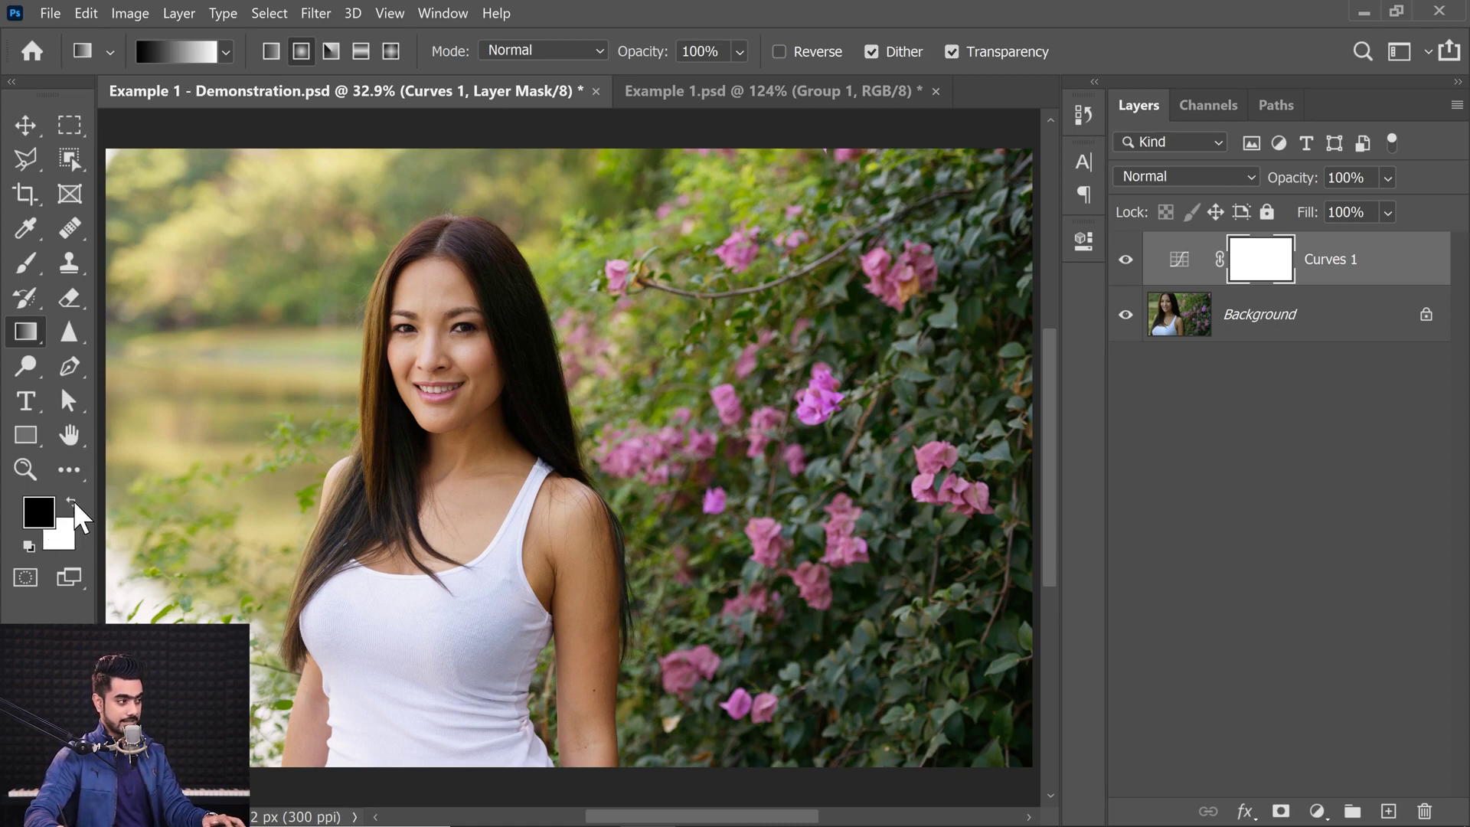
key("x")
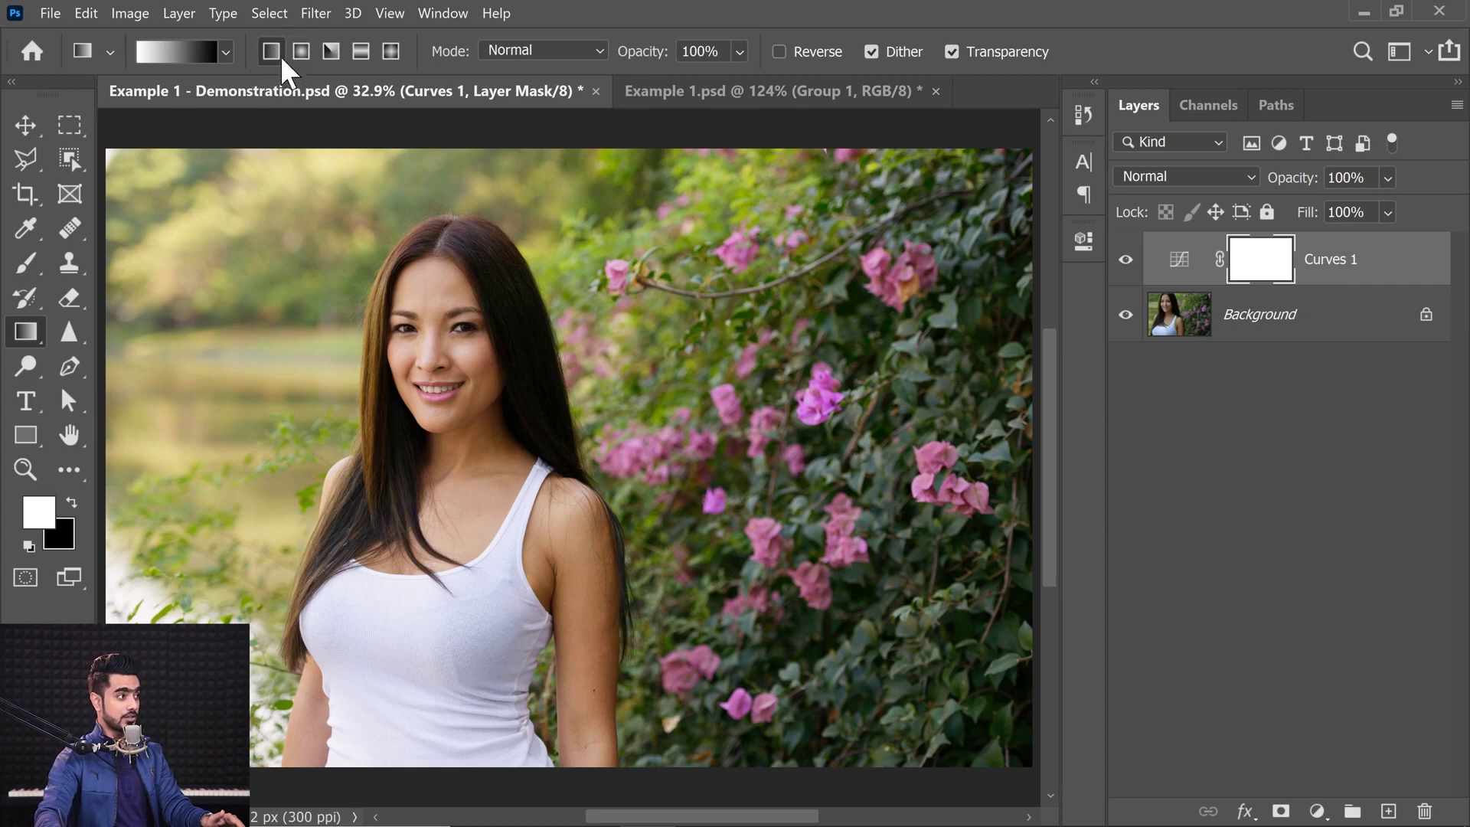
- Try vertical linear gradients on the Curves 1 mask to fade the adjustment between the upper and lower image
left_click_drag(629, 413, 633, 408)
left_click_drag(634, 314, 645, 521)
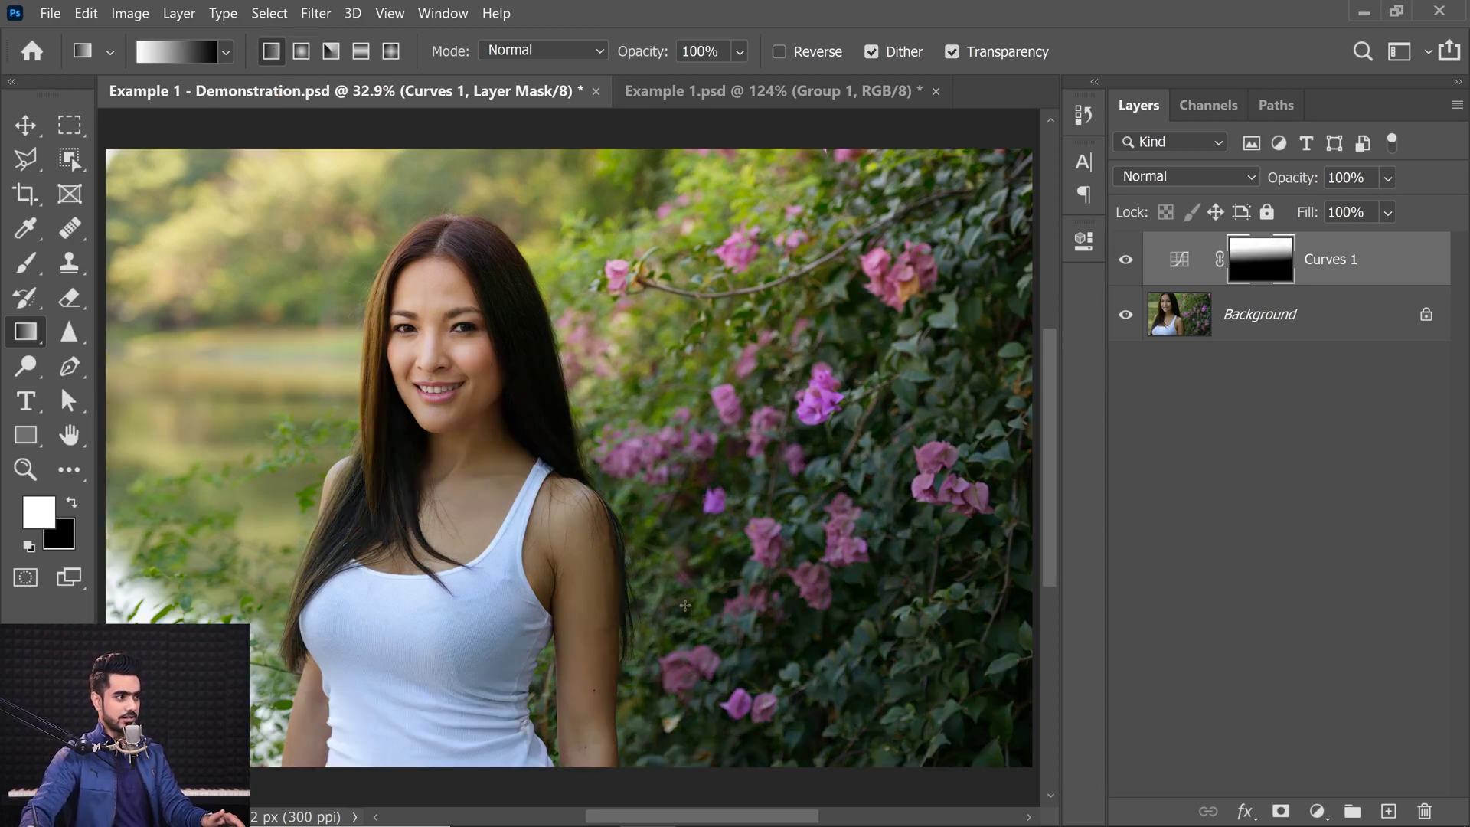
left_click_drag(685, 600, 690, 342)
key("ctrl+i")
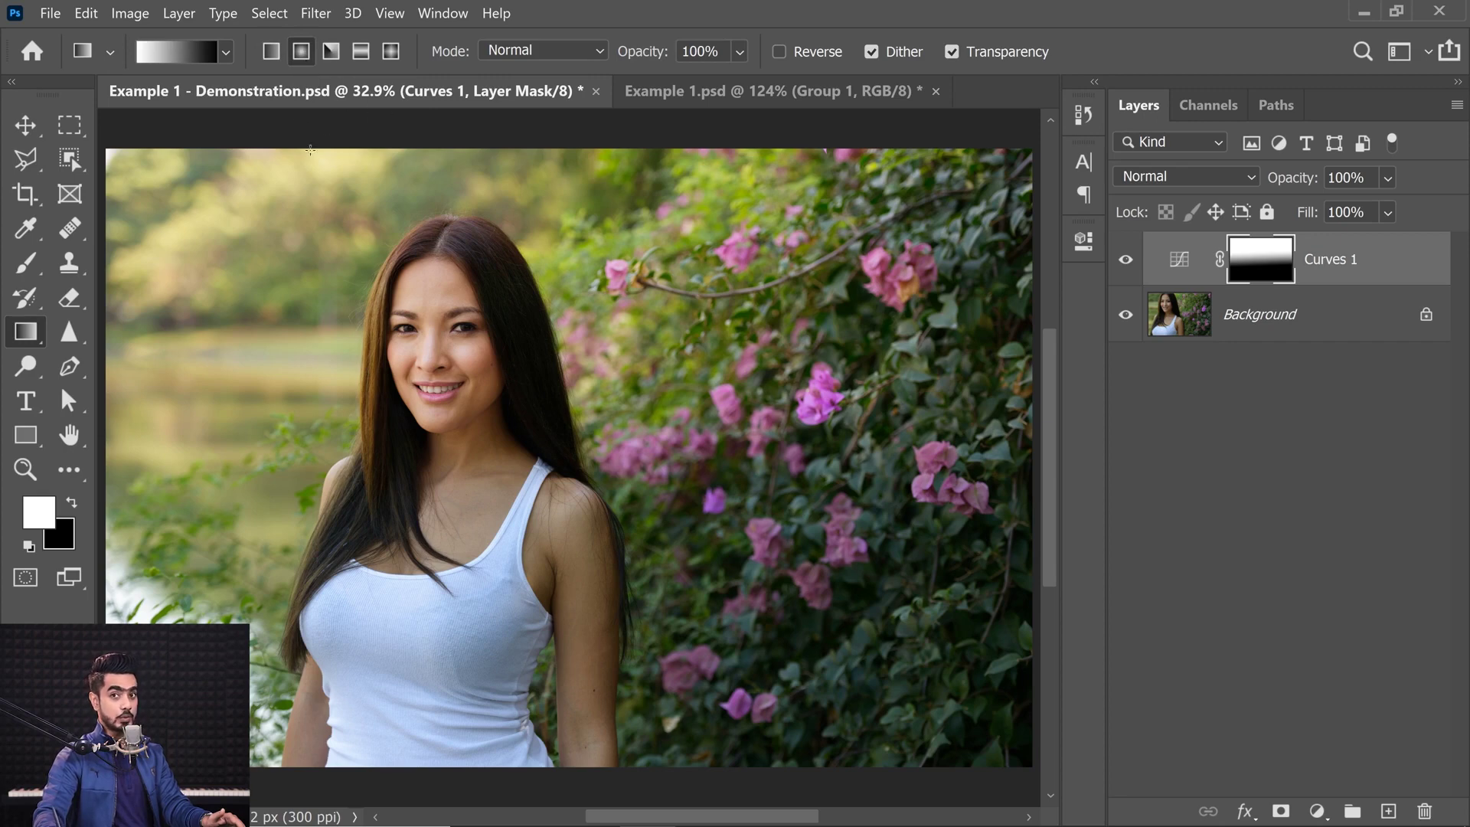
- Try radial gradients of different sizes and positions on the Curves 1 mask, showing the mask alone on the canvas
left_click_drag(707, 414, 841, 519)
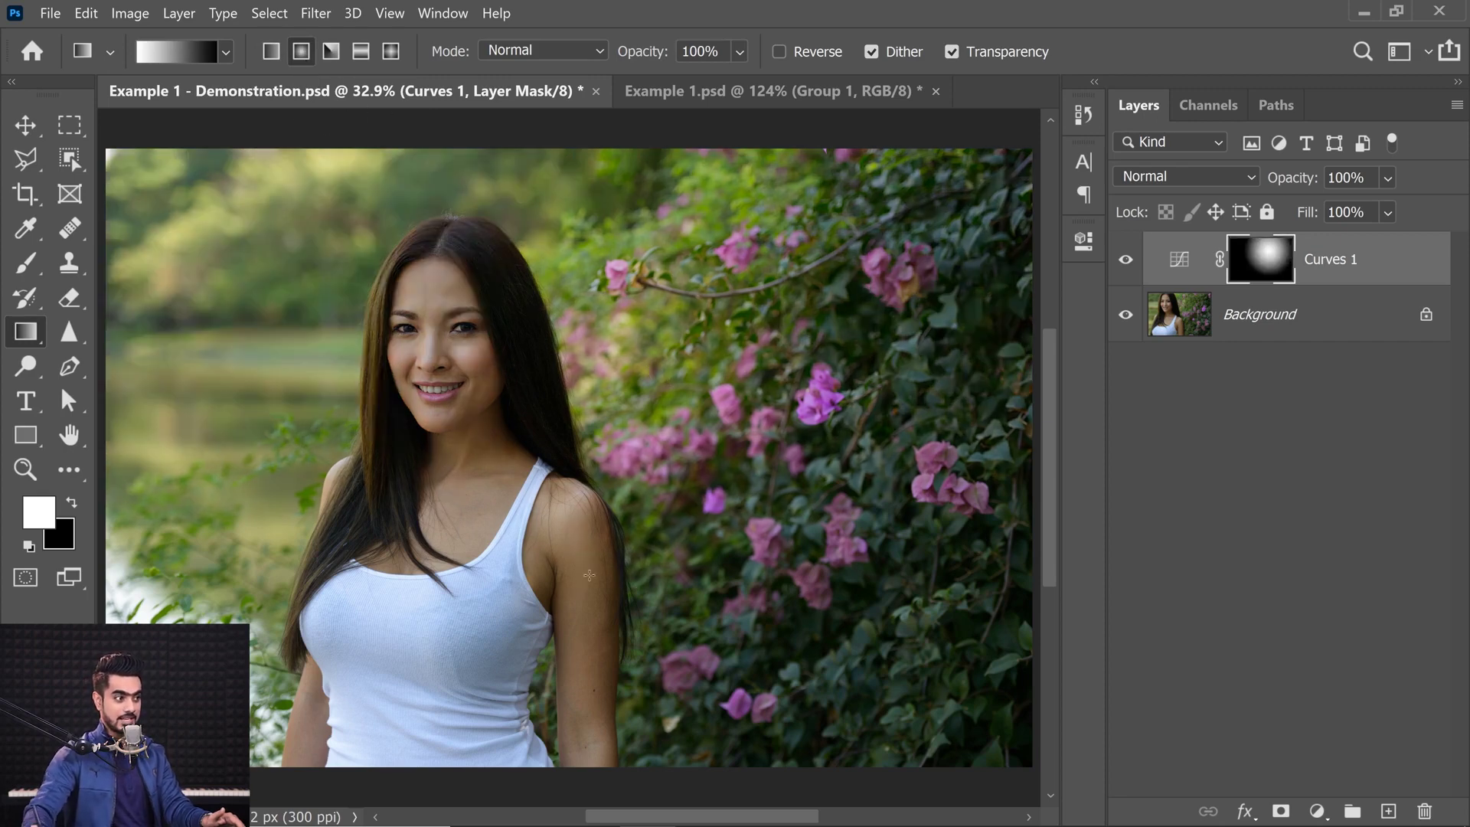
left_click(1269, 264, "alt")
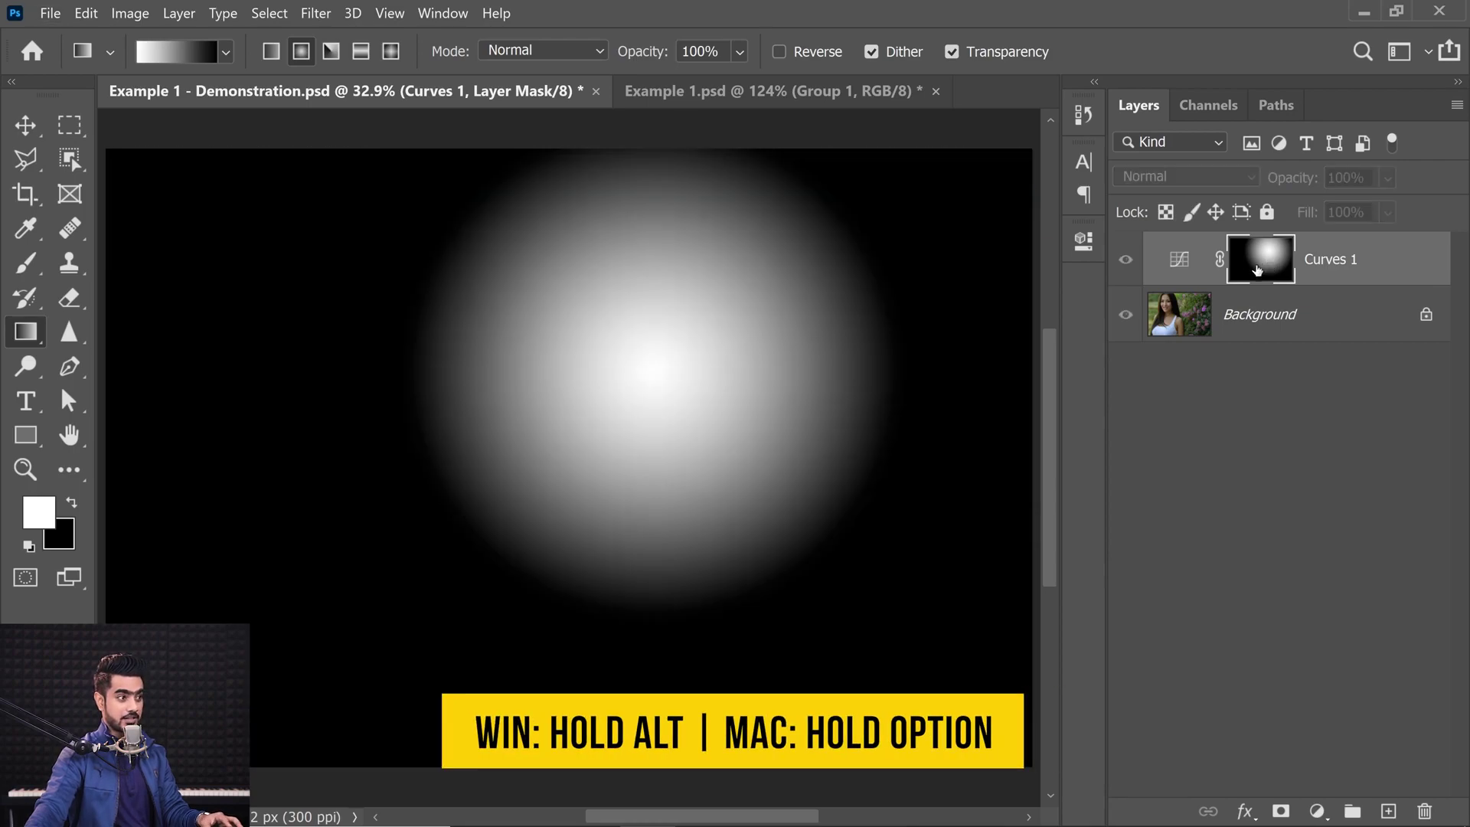
left_click_drag(276, 303, 489, 472)
mouse_move(588, 333)
left_mouse_down()
mouse_move(889, 561)
mouse_move(843, 513)
left_mouse_up()
- Try angle gradients from different starting points on the Curves 1 mask
left_click(331, 51)
left_click_drag(518, 371, 727, 666)
left_click_drag(402, 267, 365, 493)
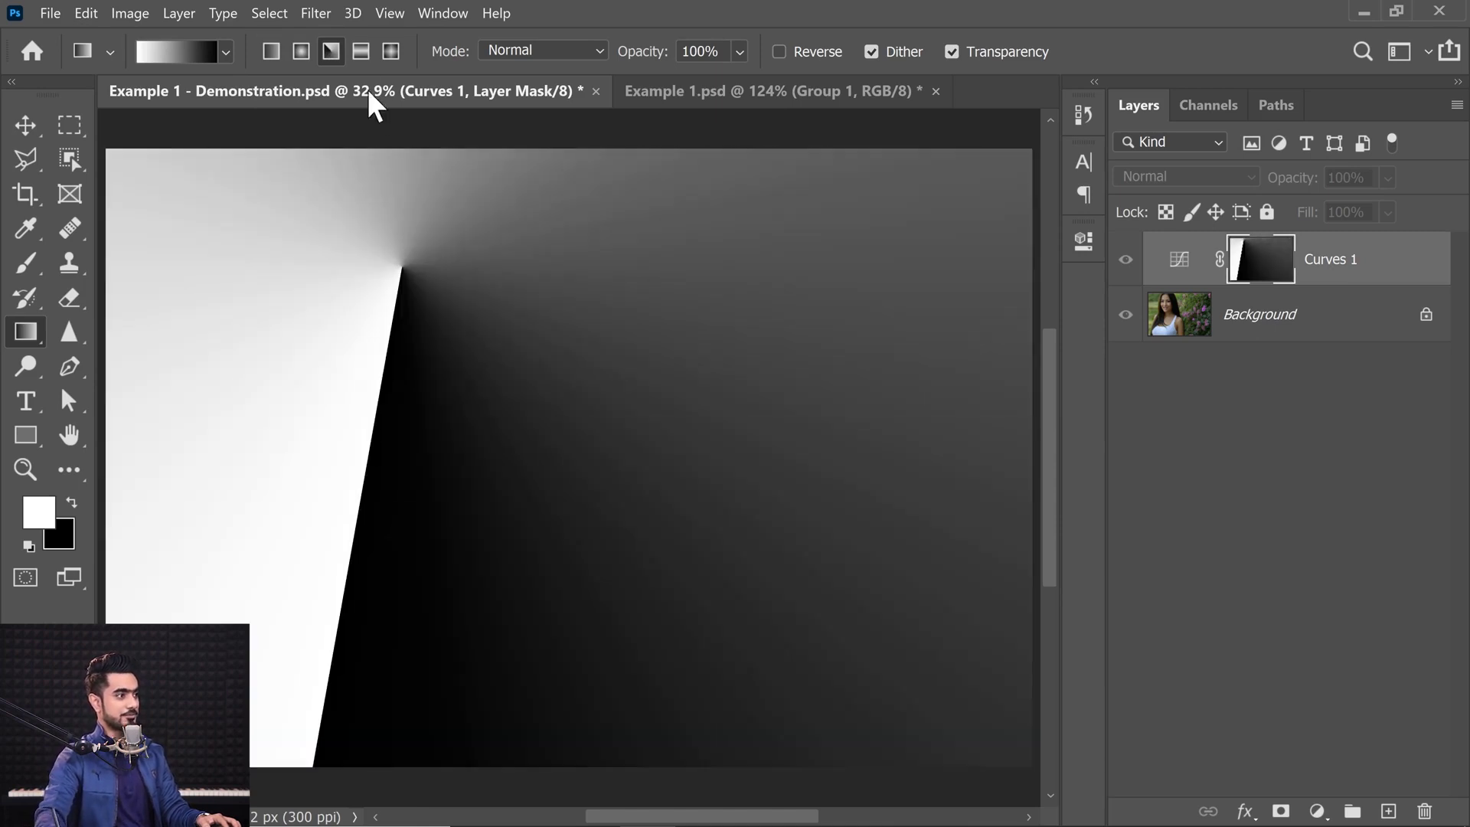
- Try reflected gradients on the Curves 1 mask to produce a soft white band across the canvas
left_click(360, 52)
left_click_drag(454, 261, 512, 591)
left_click_drag(572, 512, 583, 696)
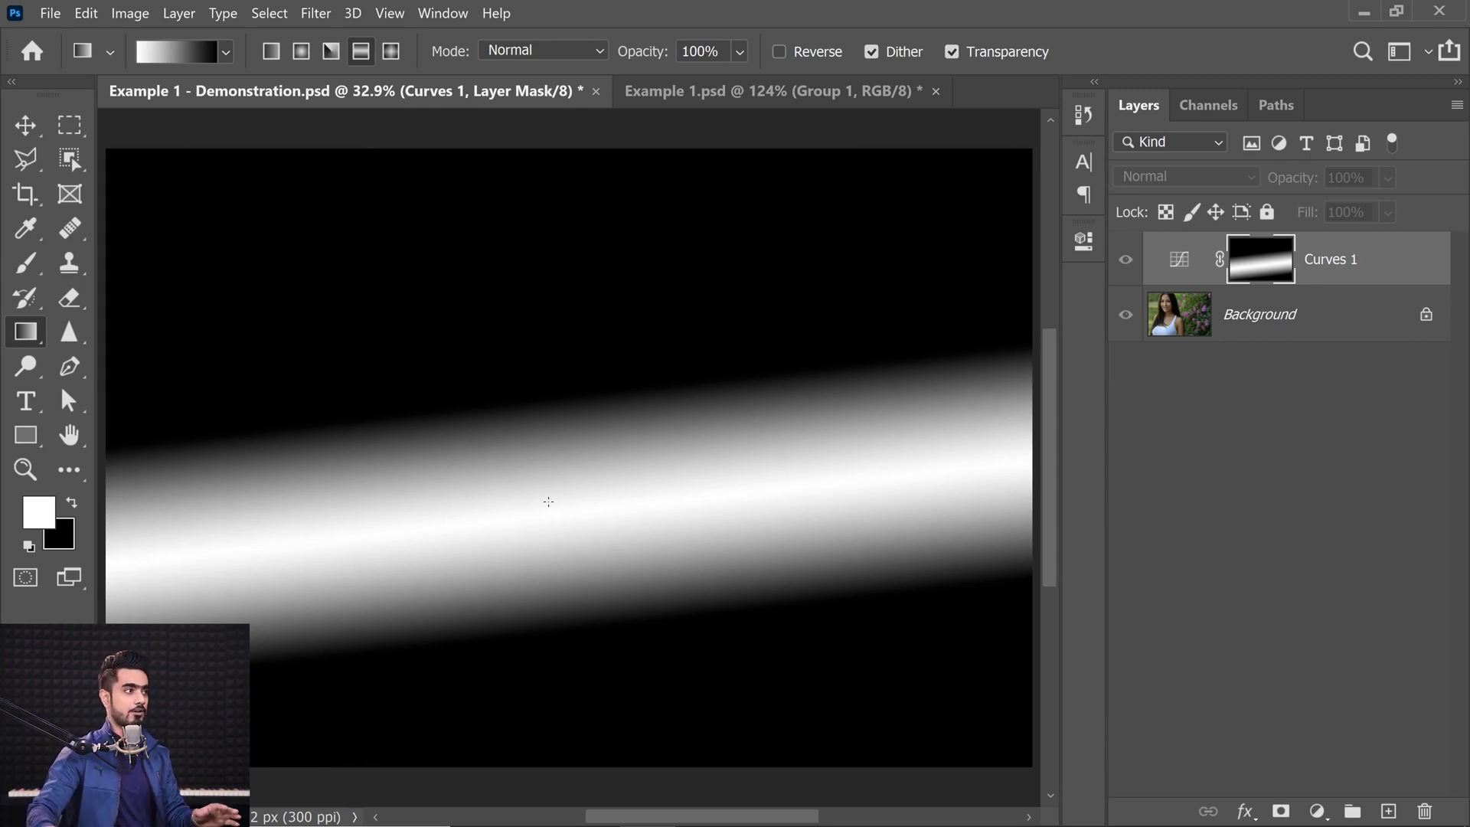
- Switch back to the radial gradient type, test a small one on the upper part of the mask, and leave the mask view
left_click(270, 52)
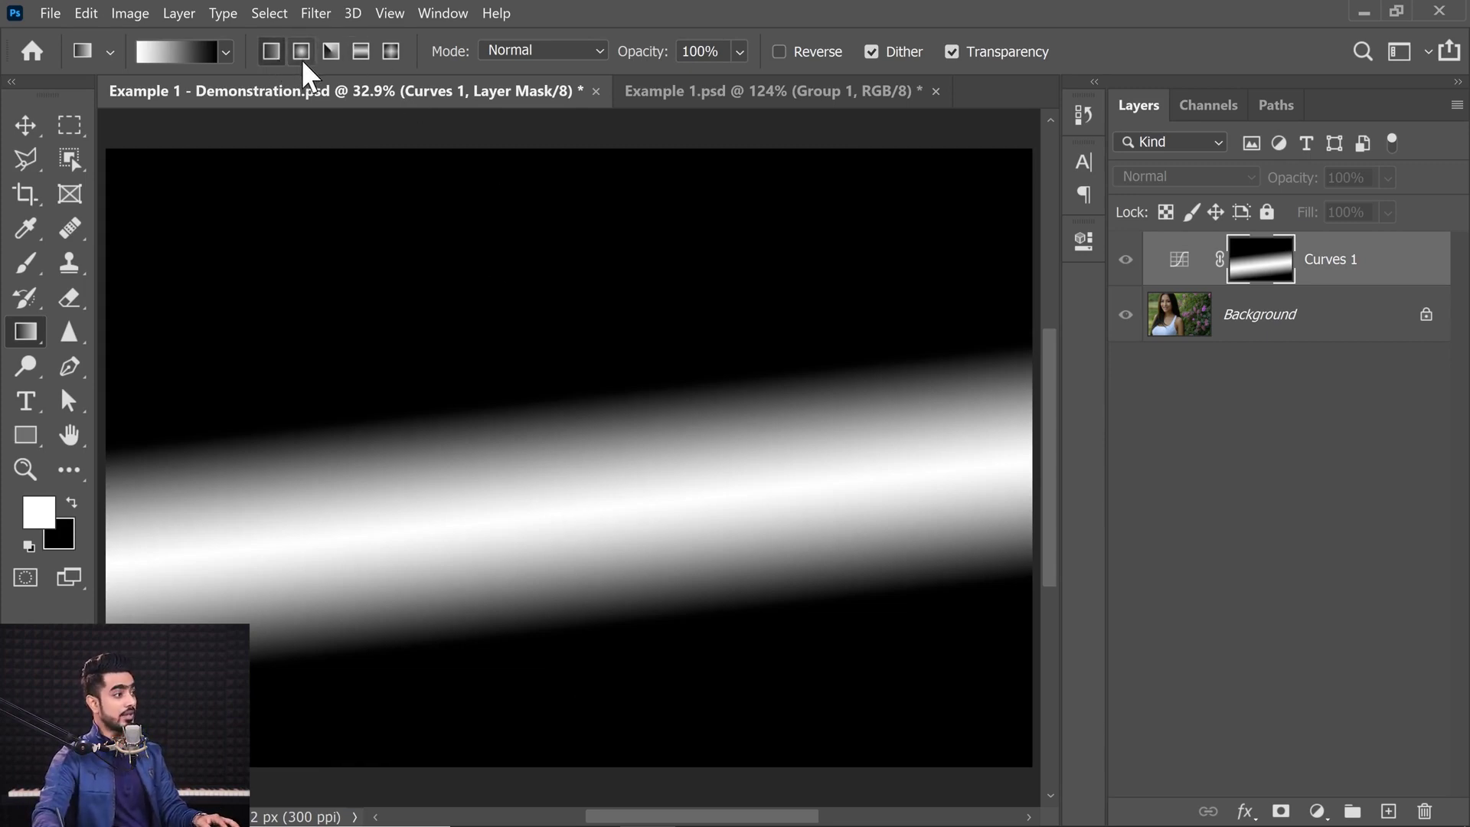
left_click(302, 52)
left_click_drag(340, 197, 463, 313)
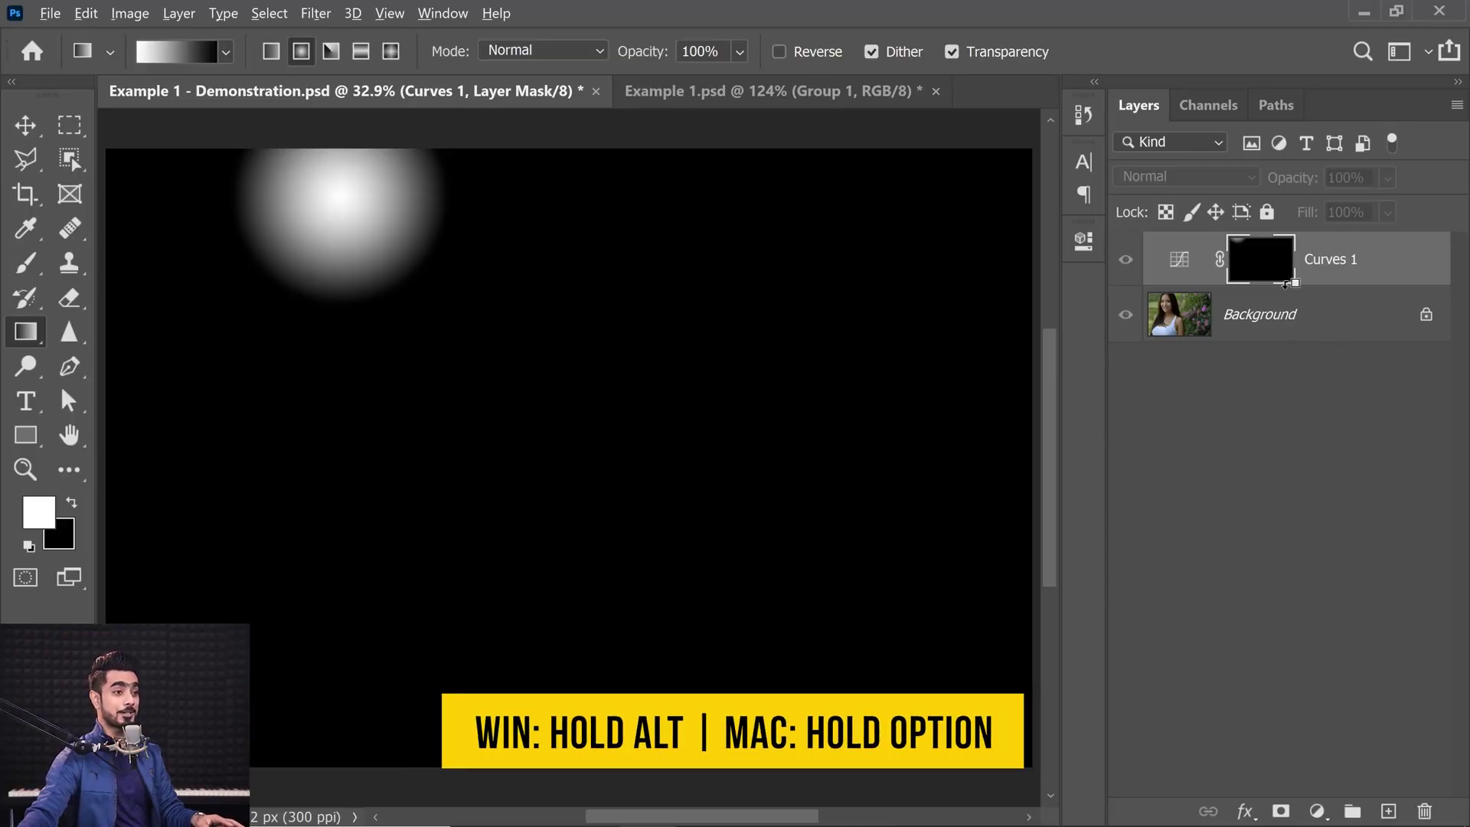
left_click(1257, 272, "alt")
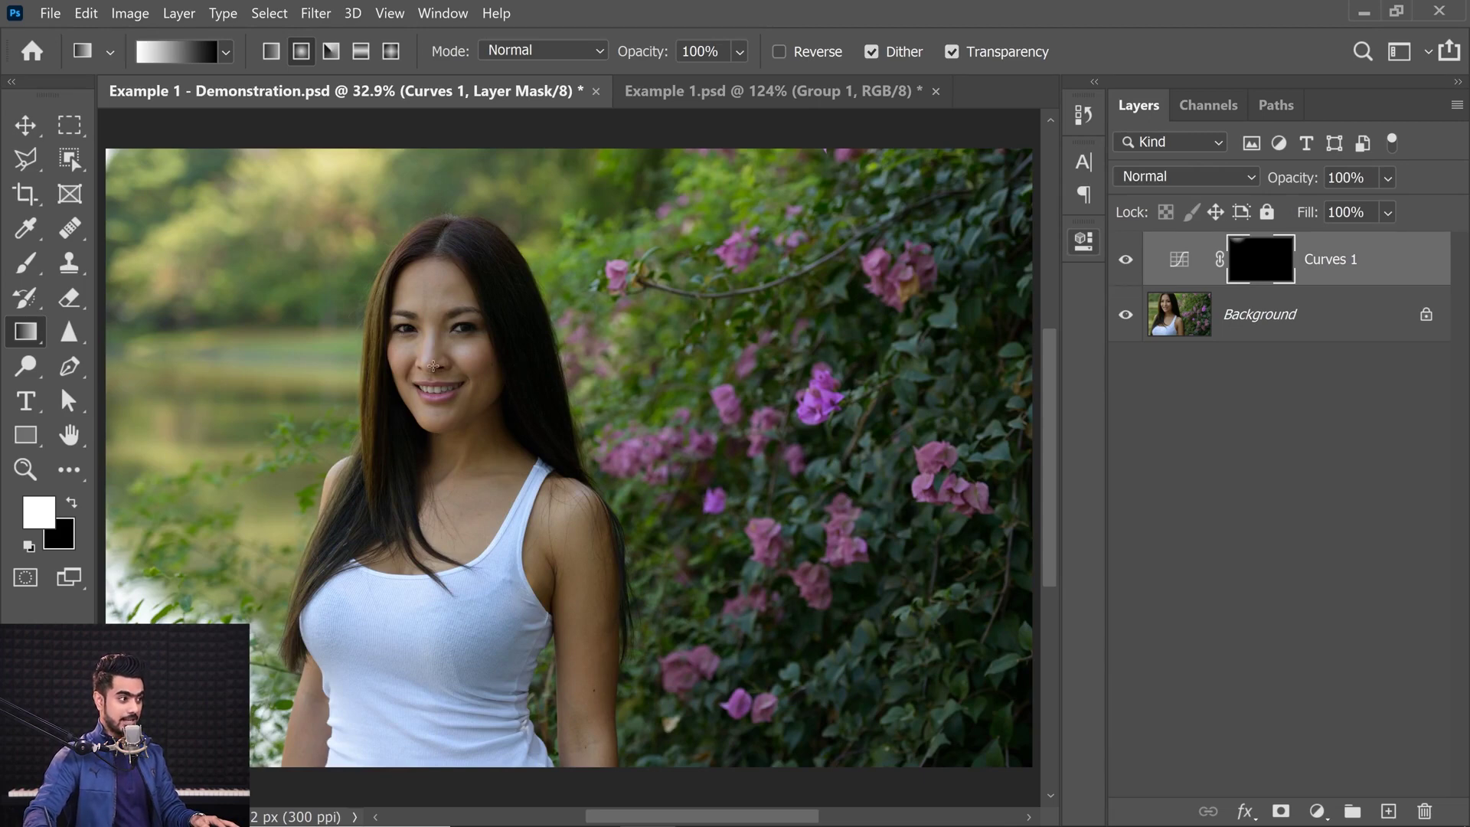
- Draw a white-to-black radial gradient on the Curves 1 mask, centred on the woman's face and fading near her elbow, and check its effect
left_click_drag(468, 391, 1029, 760)
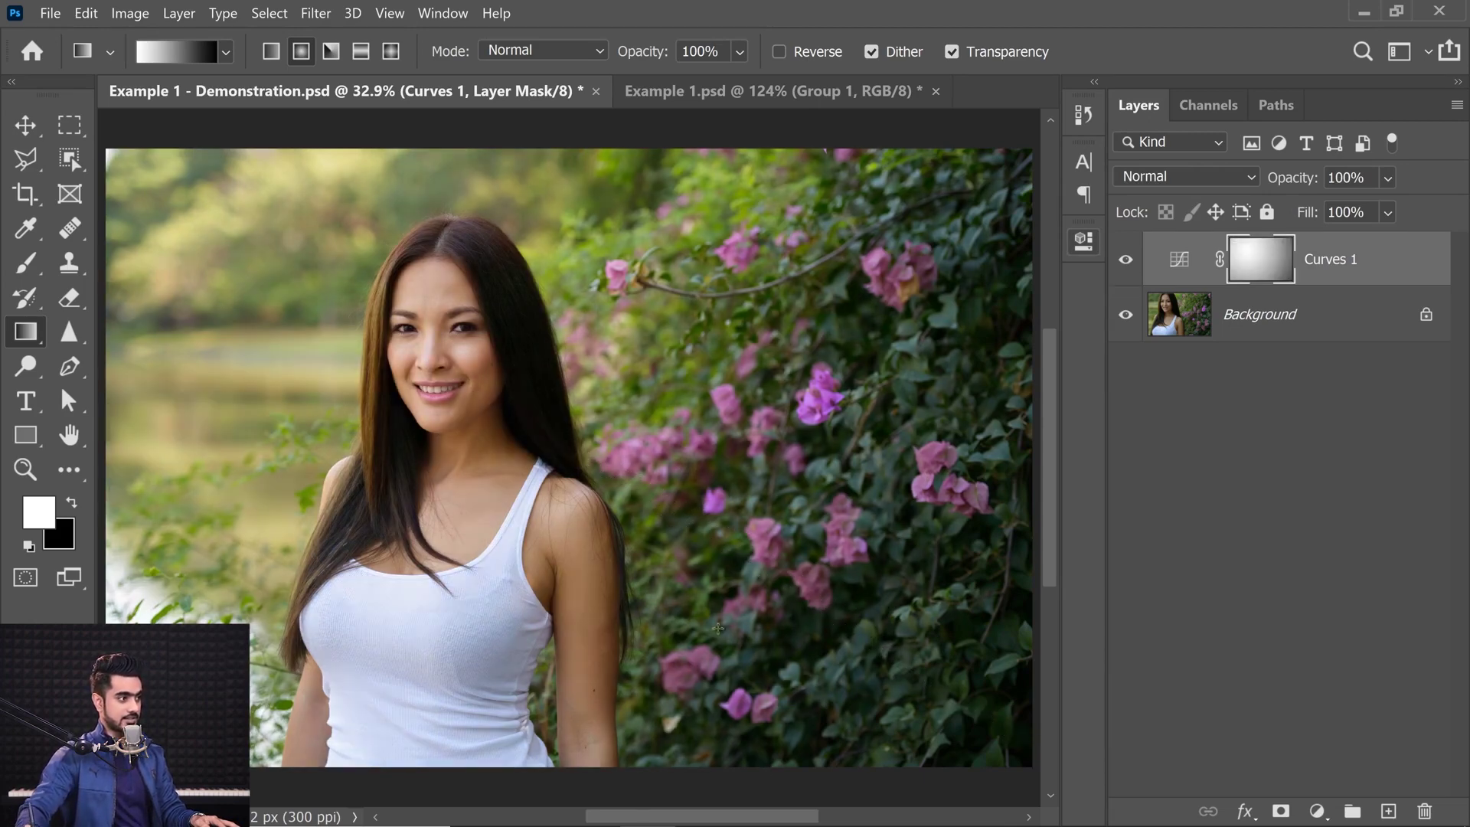
left_click_drag(431, 366, 768, 639)
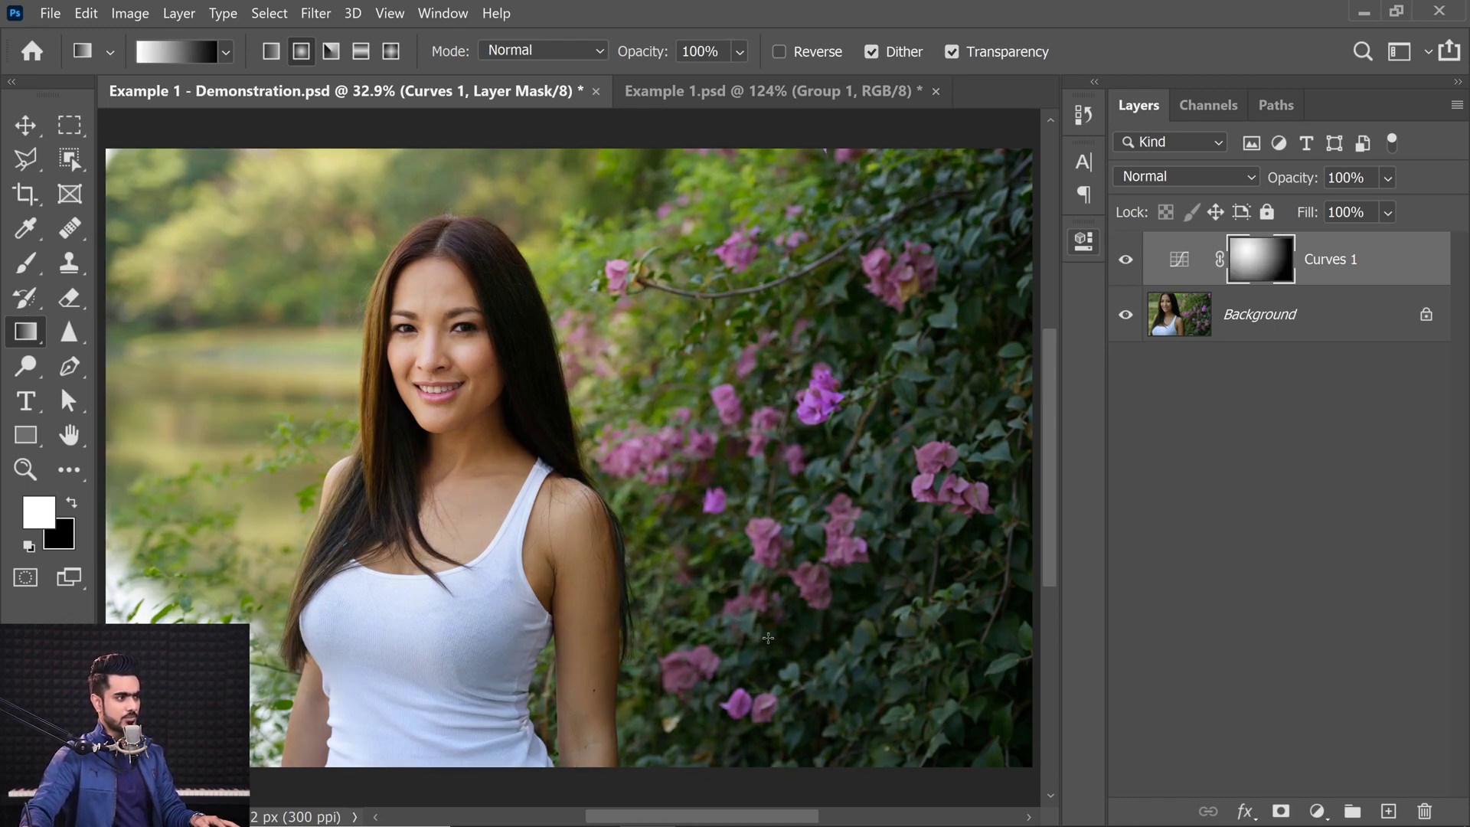
left_click_drag(437, 362, 630, 651)
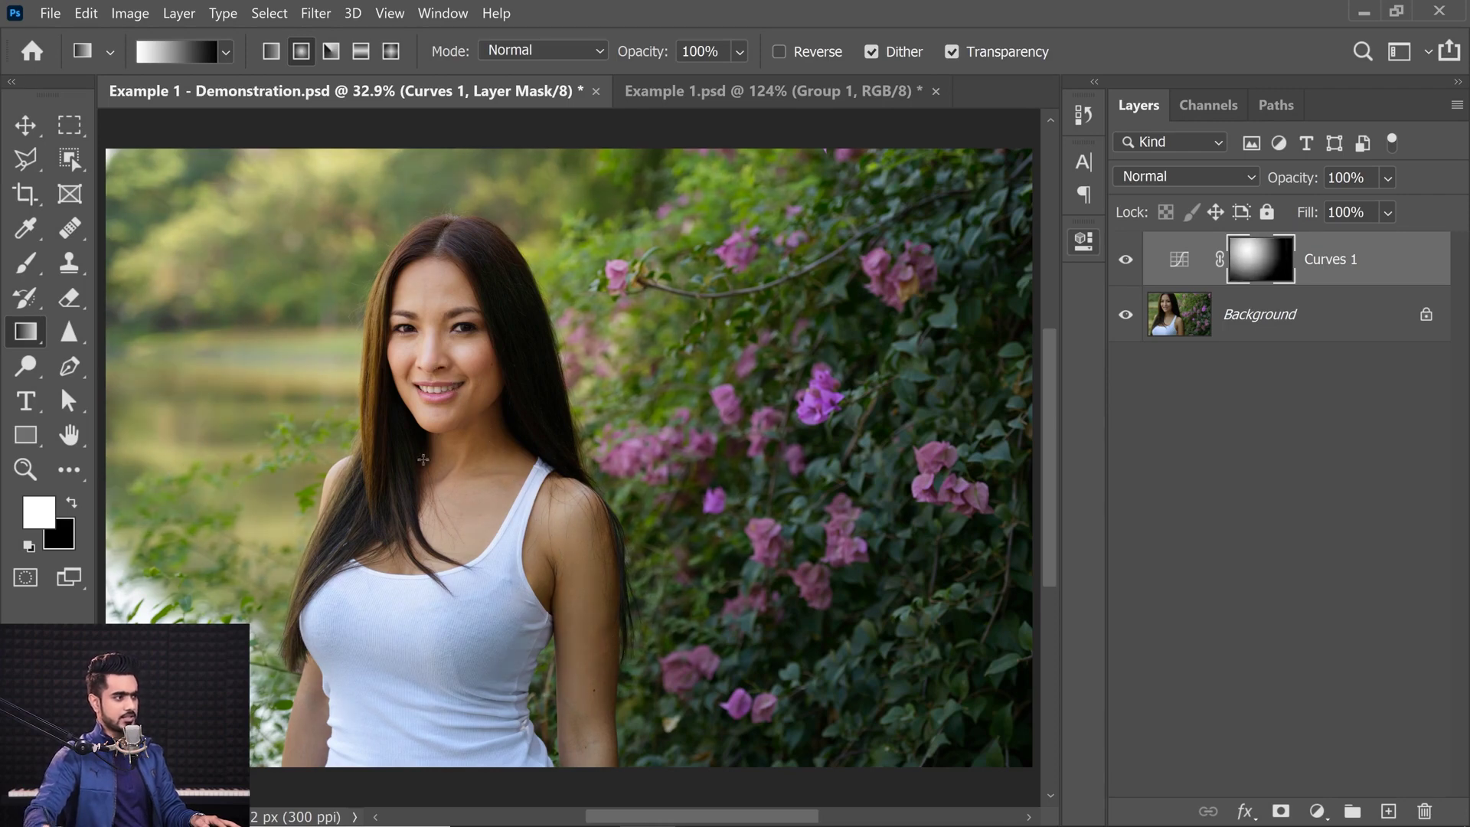
left_click(1125, 260)
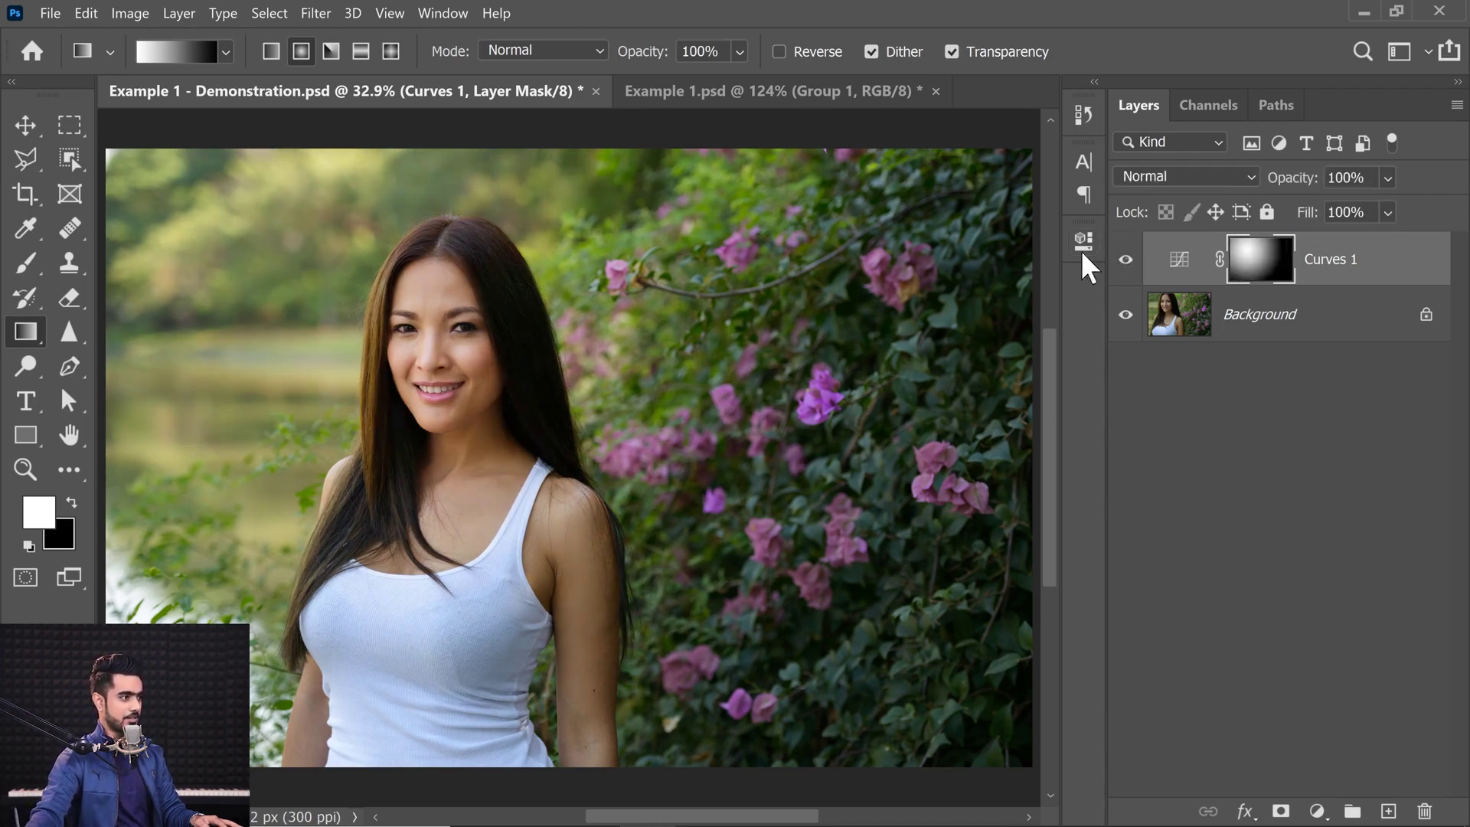
- Add a second Curves adjustment layer above Curves 1 and pull its midtone point down to input 111, output 52
left_click_drag(431, 364, 760, 590)
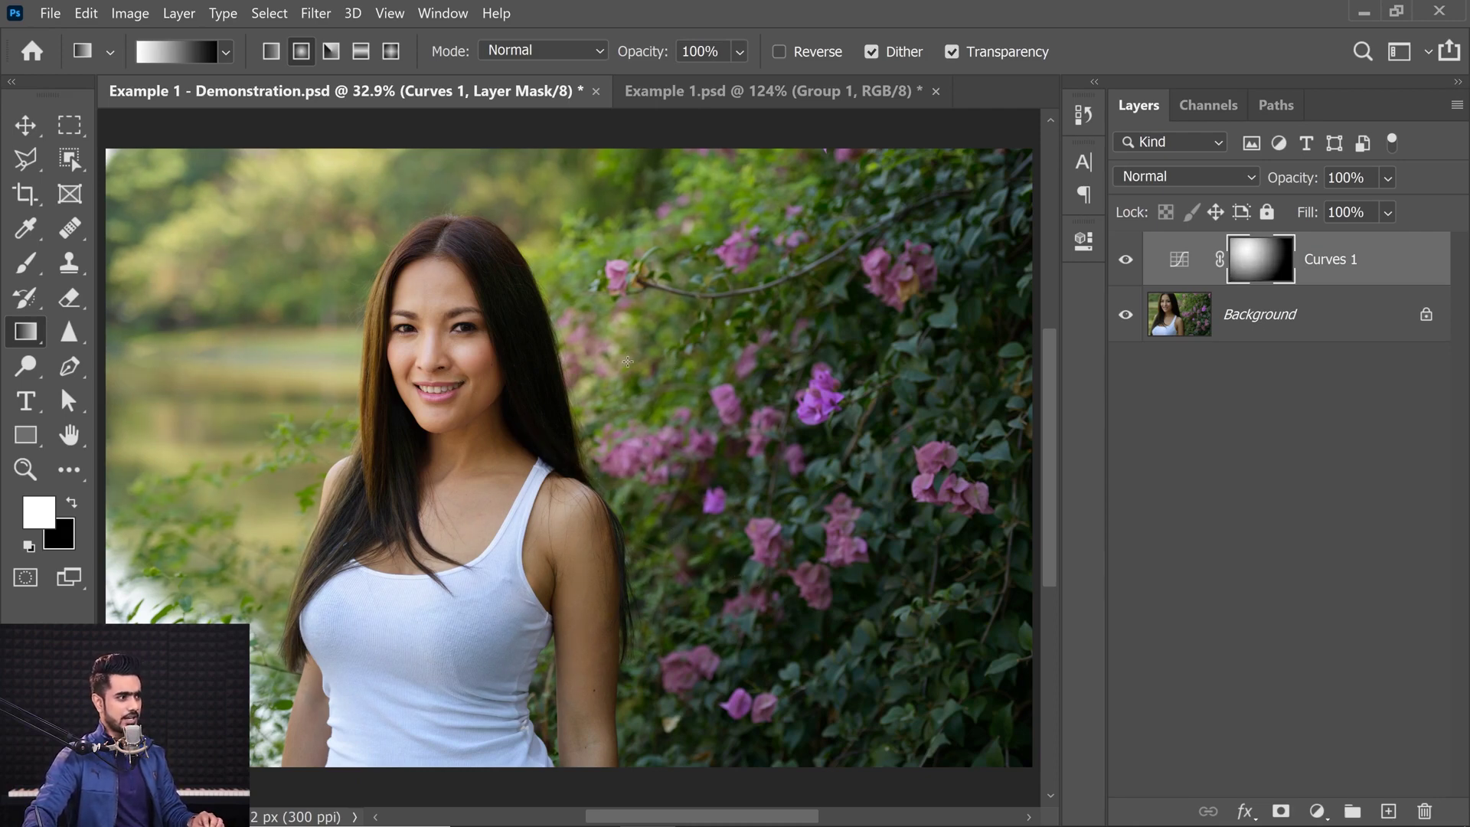
key("ctrl+z")
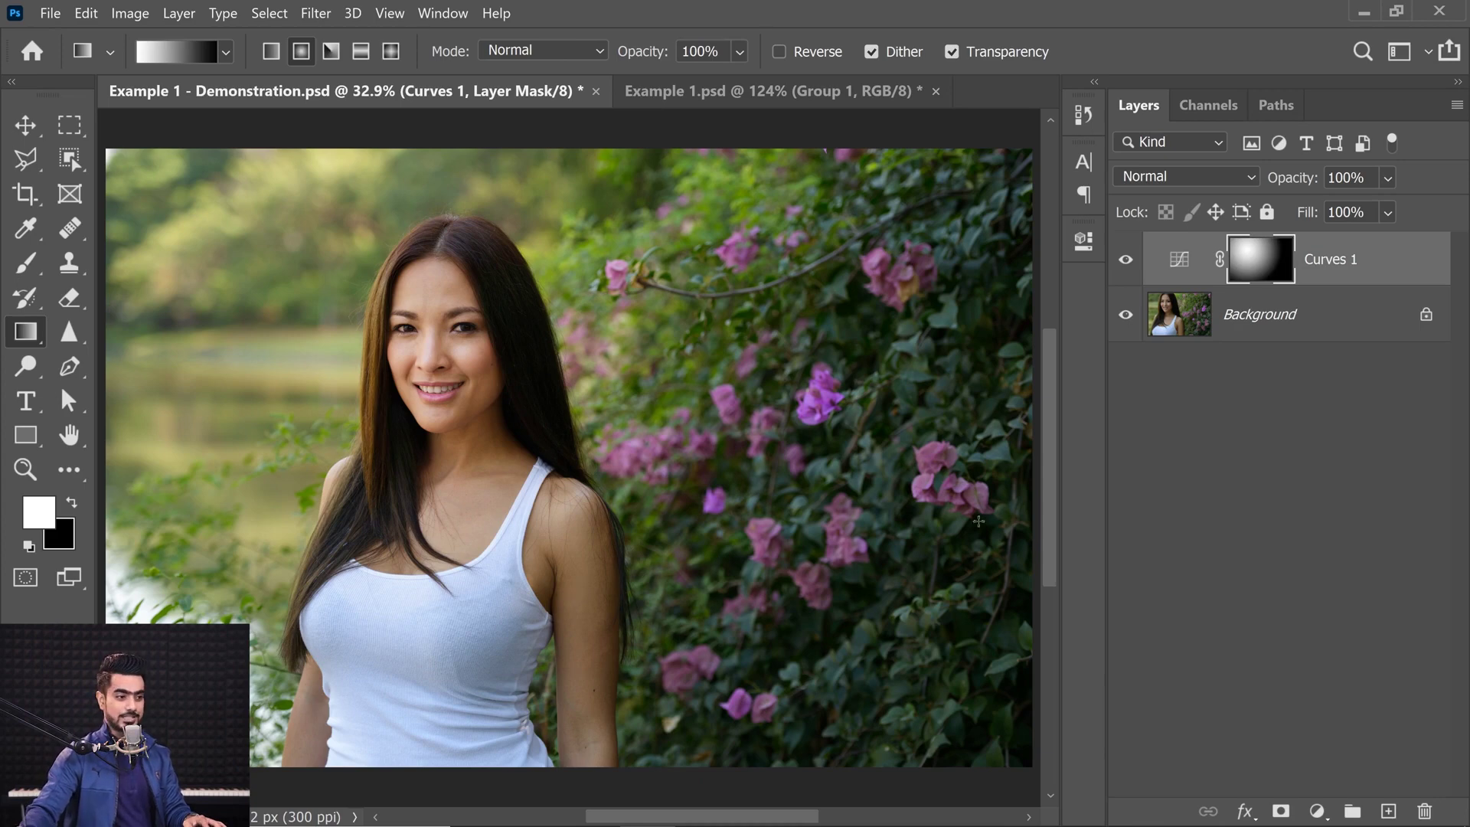
left_click(1318, 811)
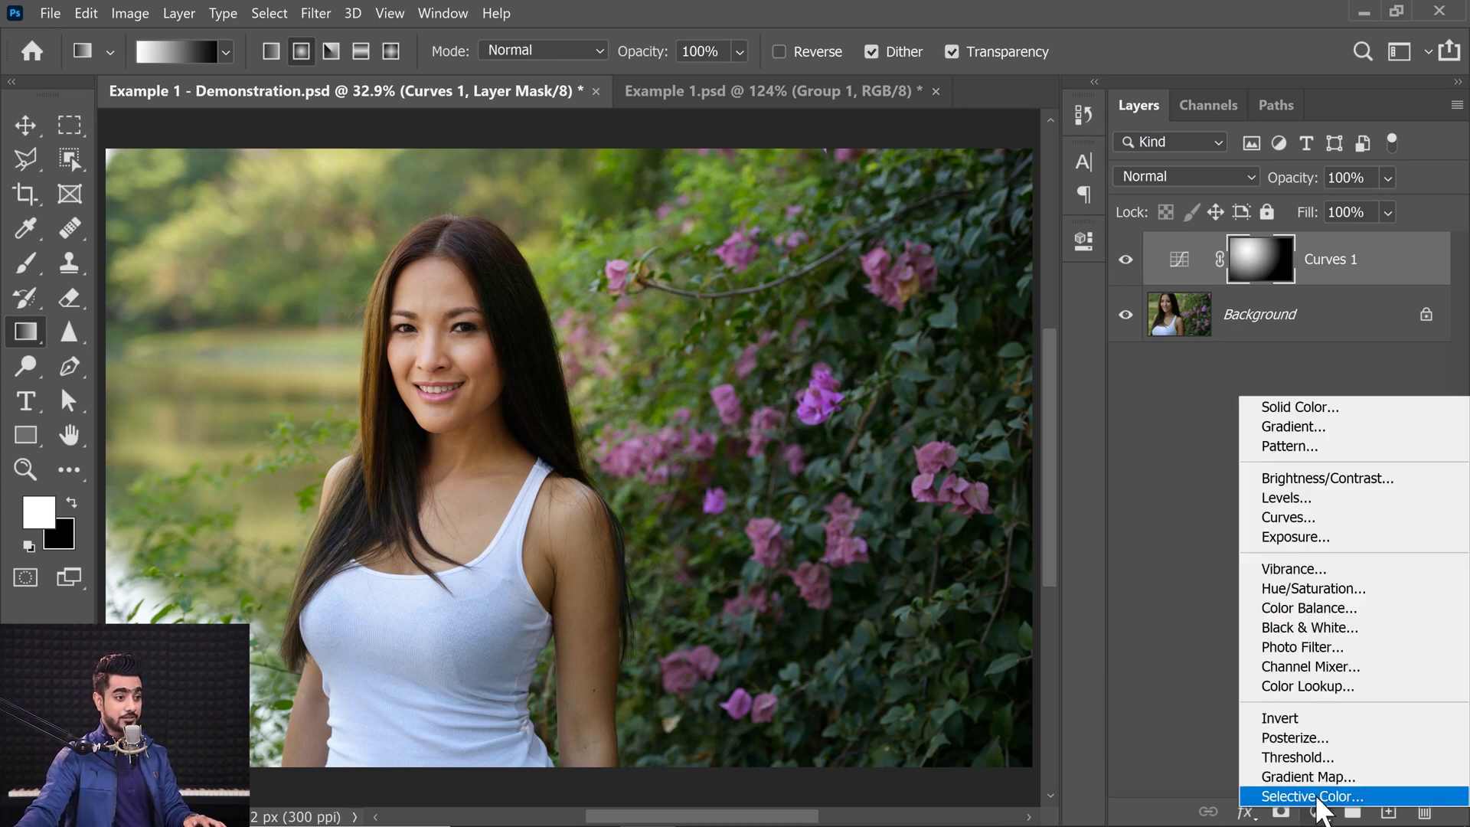
left_click(1277, 517)
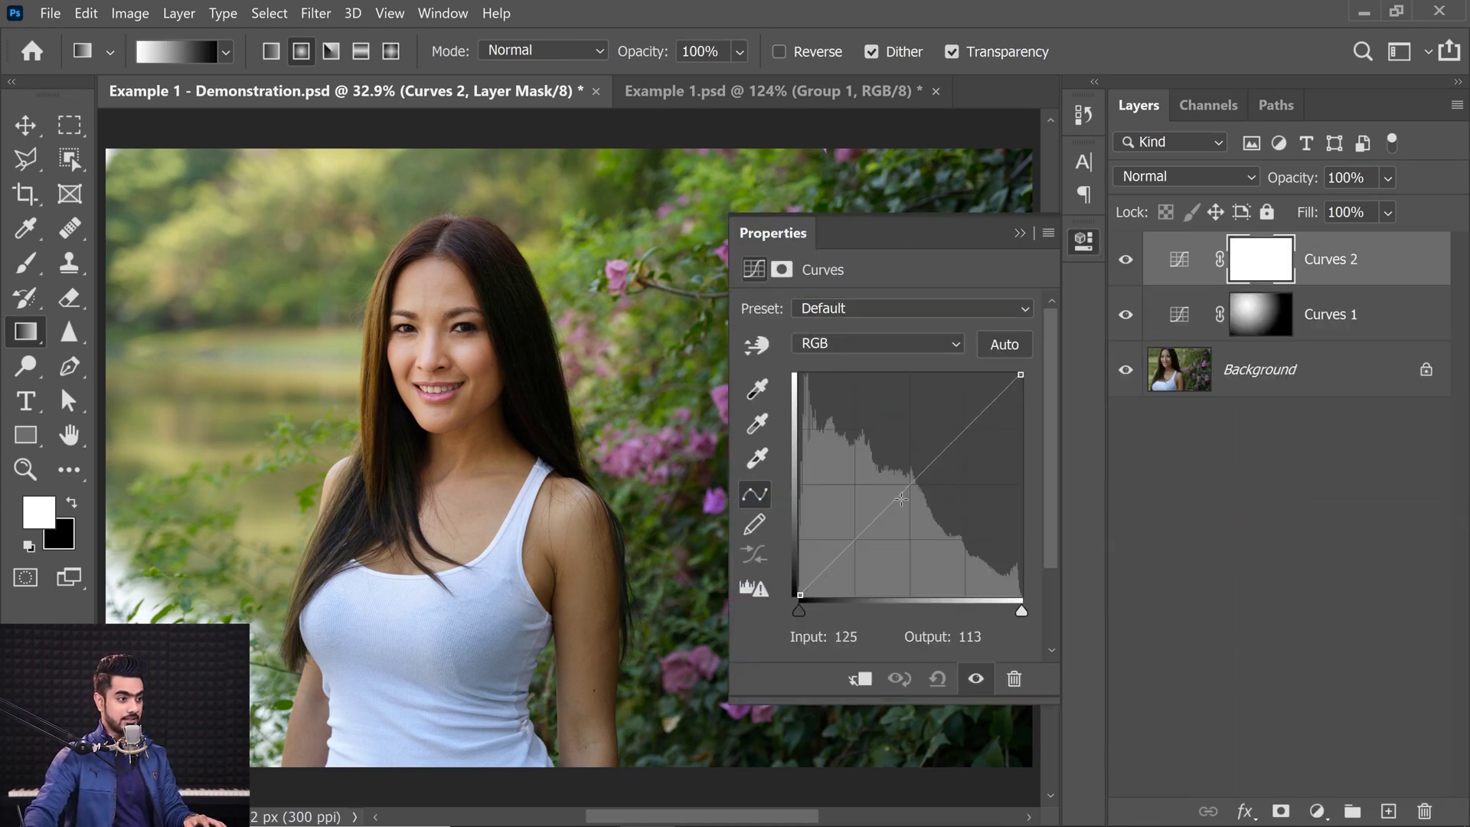
left_click_drag(876, 524, 896, 544)
scroll(642, 527, "right", 5)
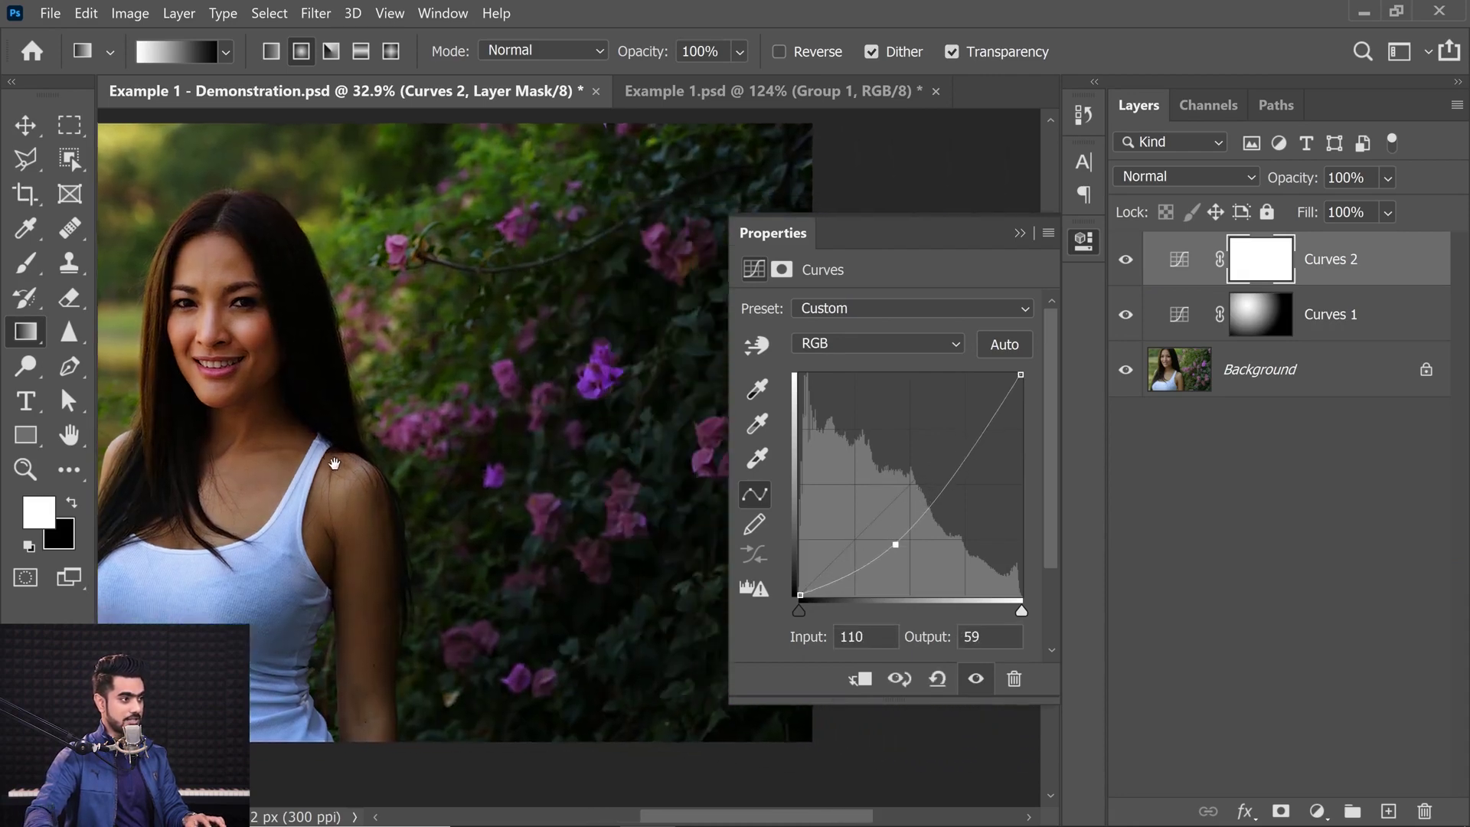
left_click_drag(887, 550, 895, 551)
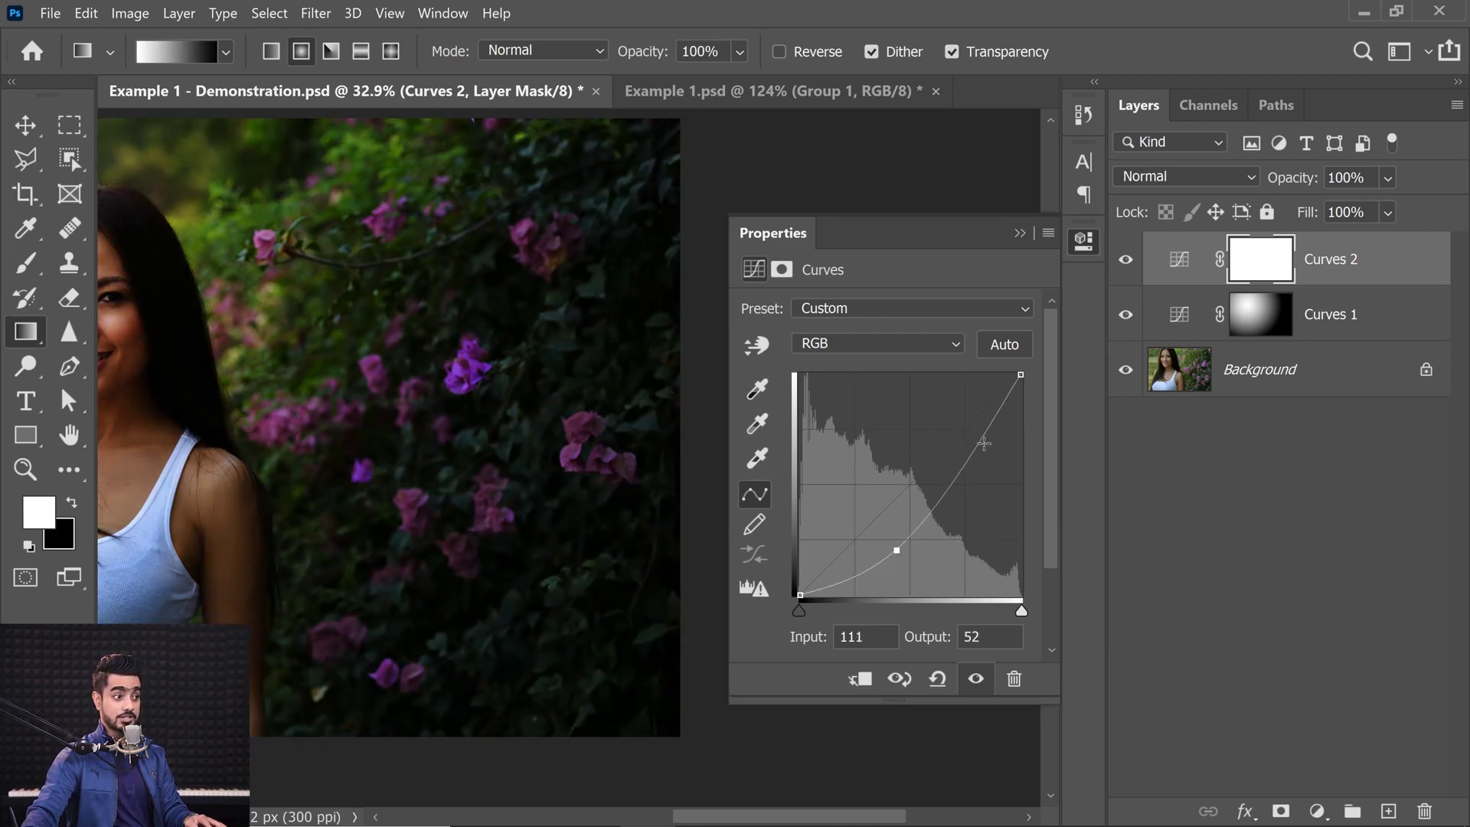
- Add a highlight point at input 204, output 181 to the Curves 2 curve and close its properties
left_click_drag(981, 441, 977, 439)
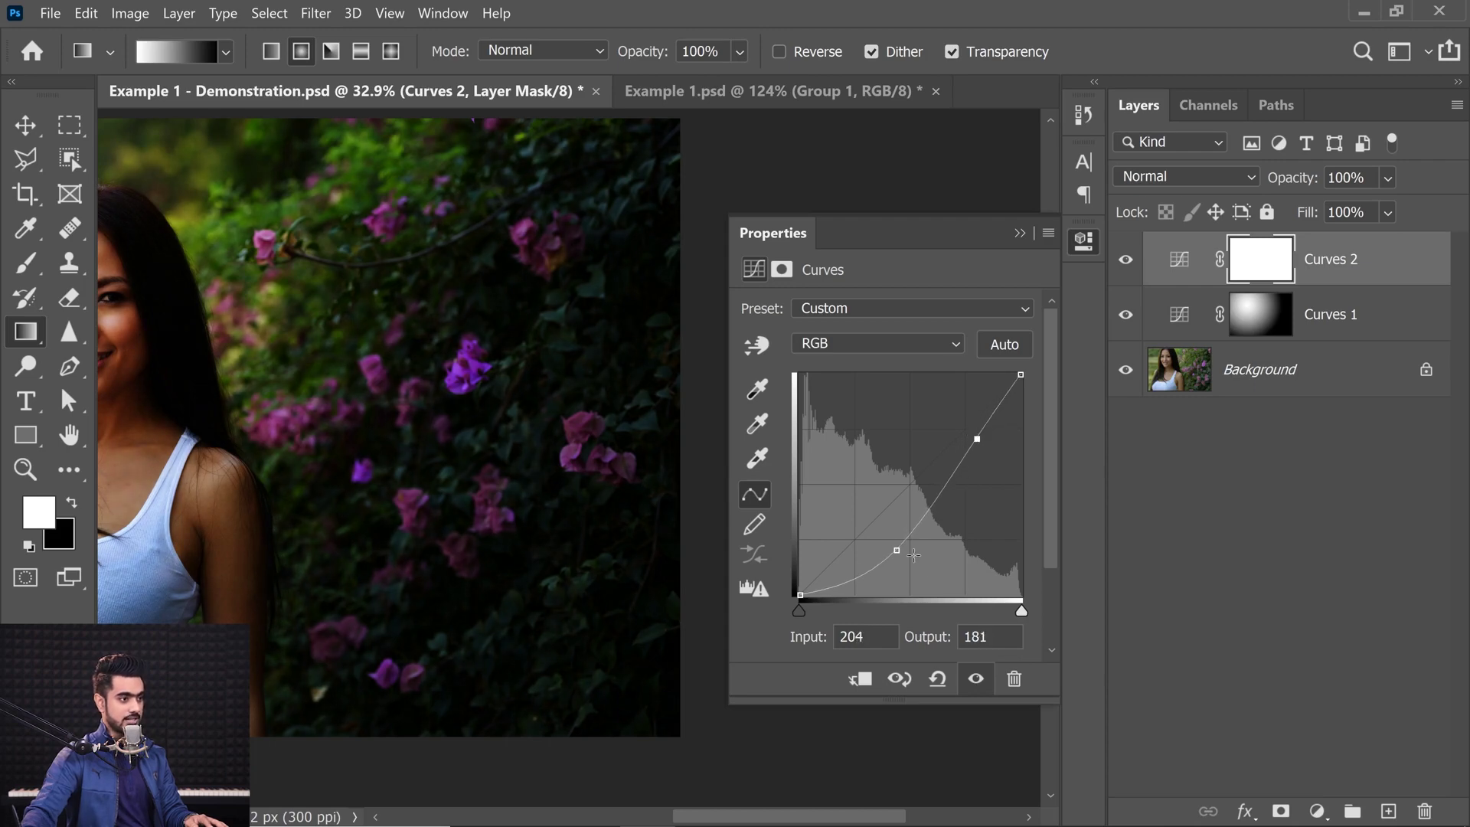
left_click(896, 549)
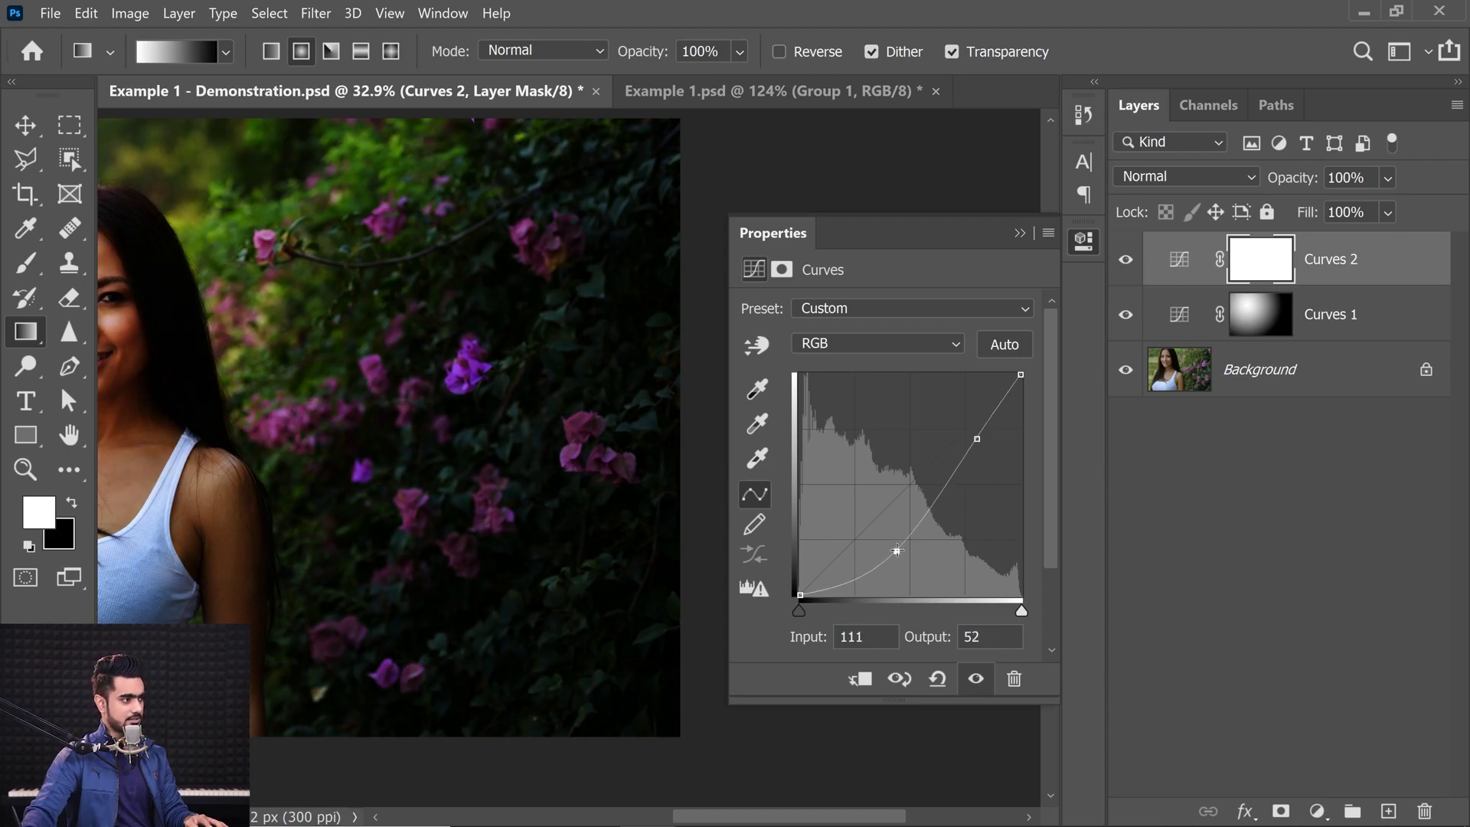
left_click(1020, 233)
key("ctrl+0")
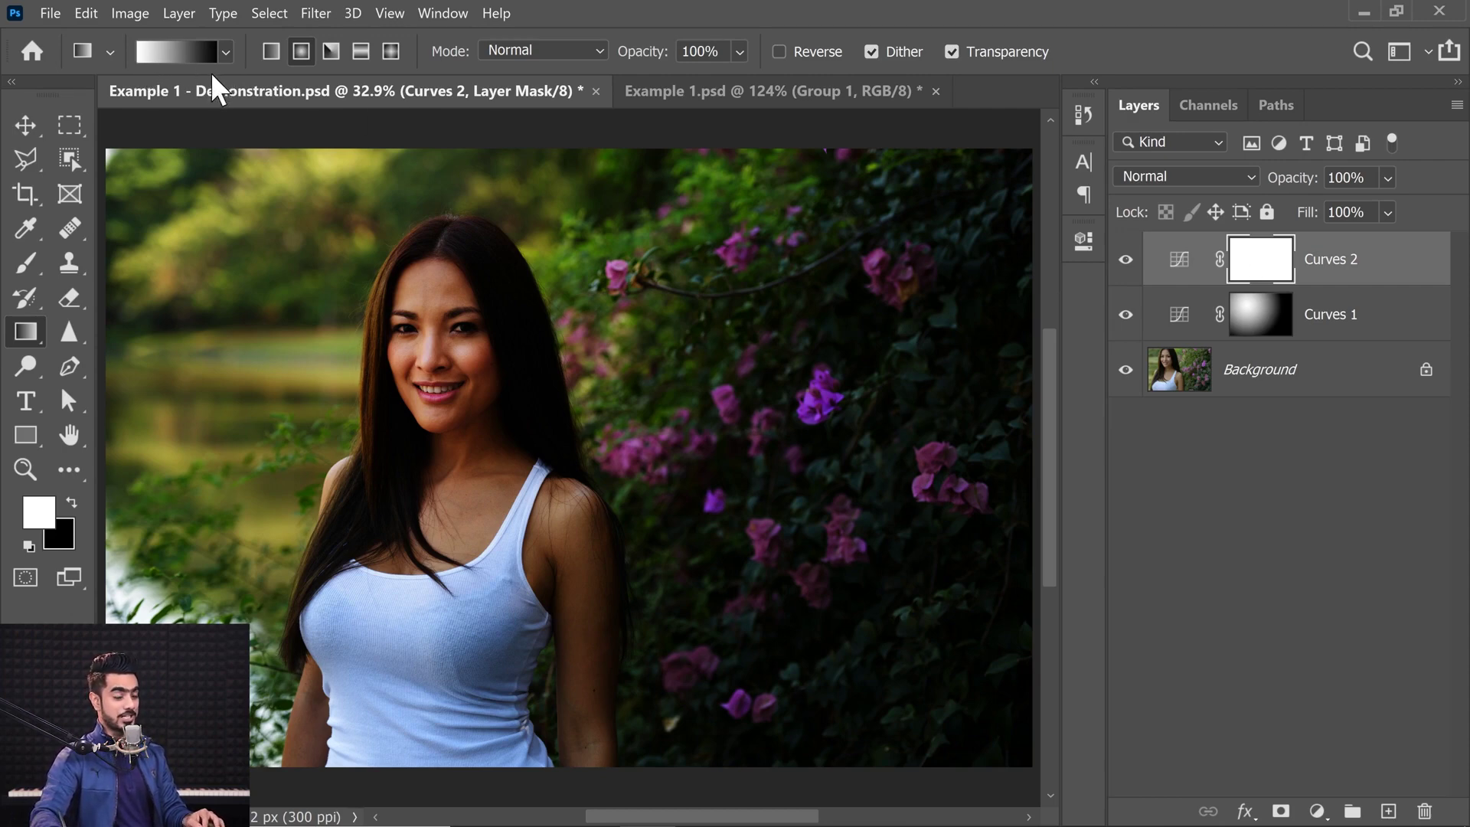
- Try white-to-black radial gradients from several starting points on the Curves 2 mask
left_click_drag(451, 396, 177, 158)
left_click_drag(667, 317, 848, 529)
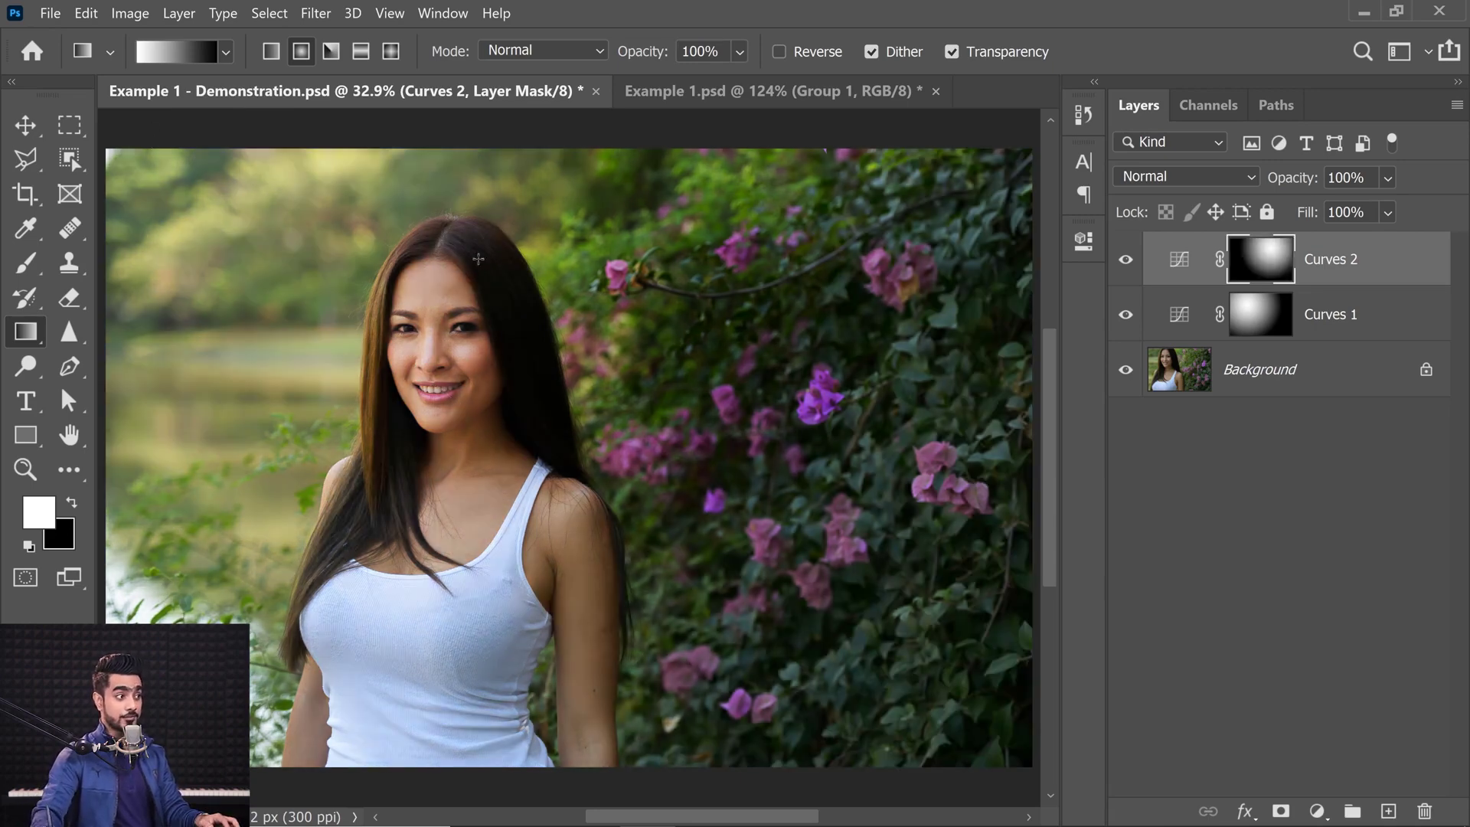
left_click_drag(158, 222, 379, 520)
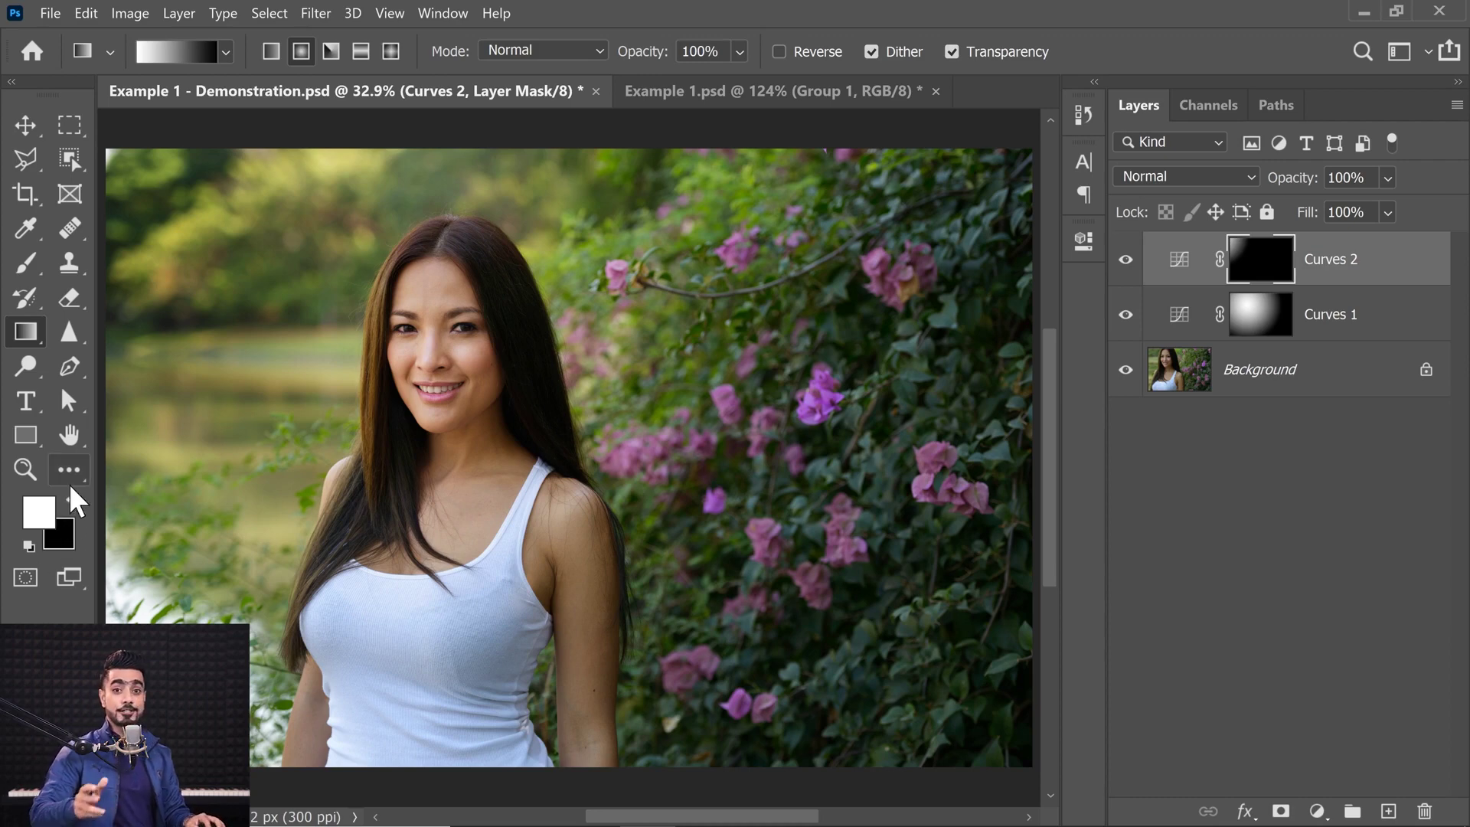
- Draw a black-to-white radial gradient on the Curves 2 mask from the woman's face past the photo's lower-right corner, and compare before and after
key("x")
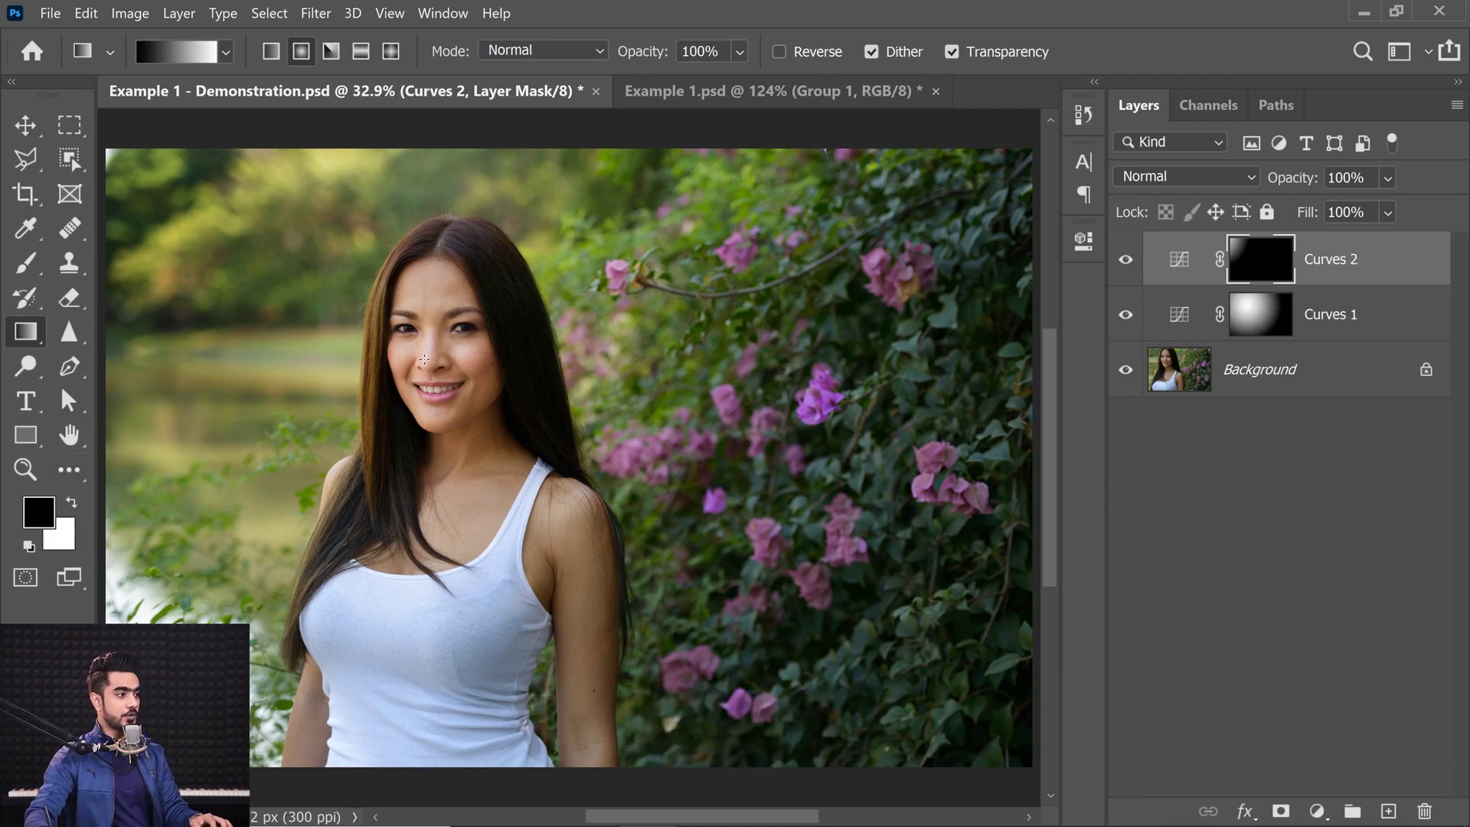
left_click_drag(561, 422, 1011, 745)
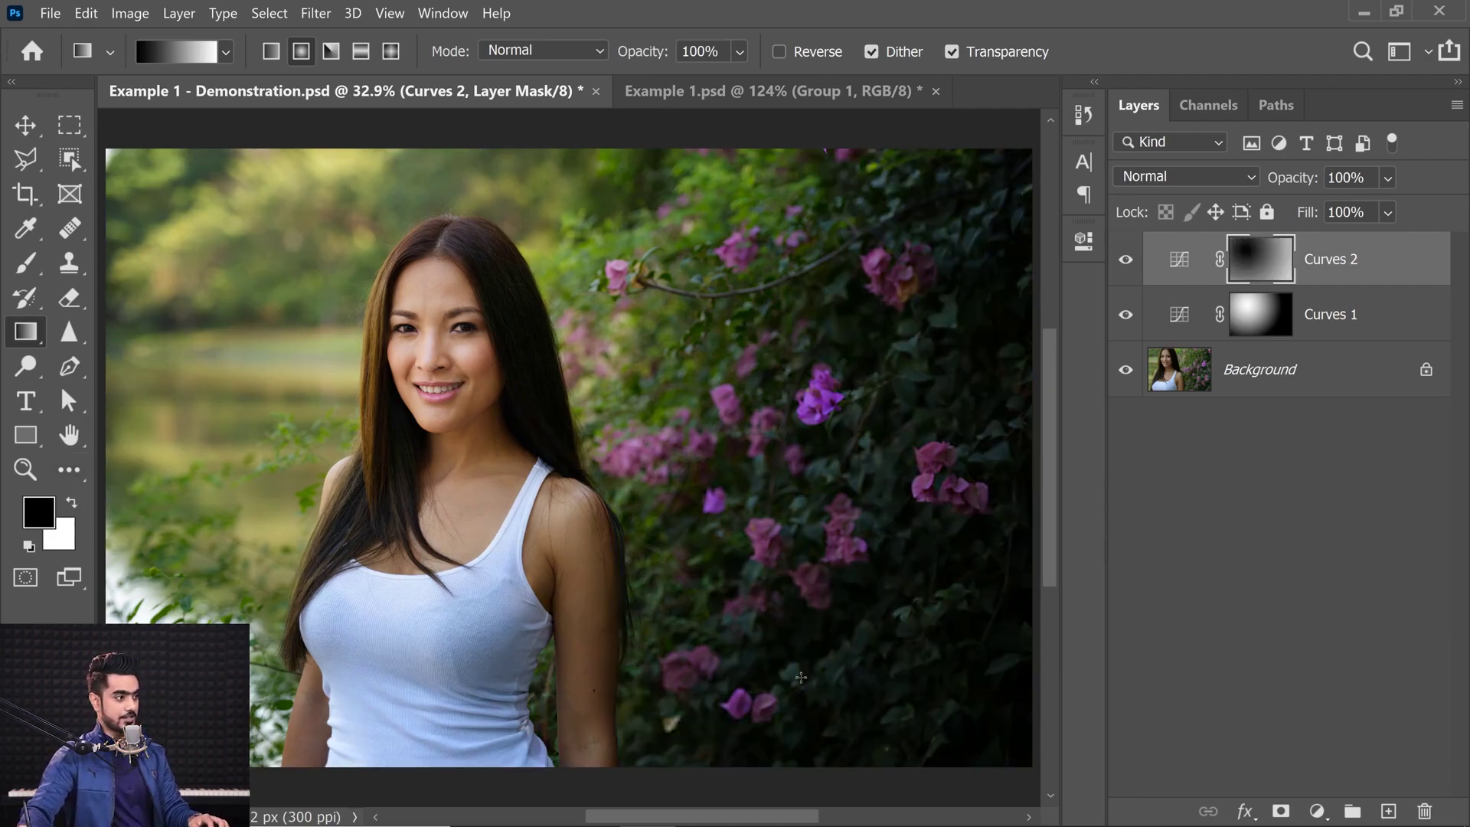
left_click(703, 524, "ctrl+alt")
left_click_drag(571, 443, 1030, 750)
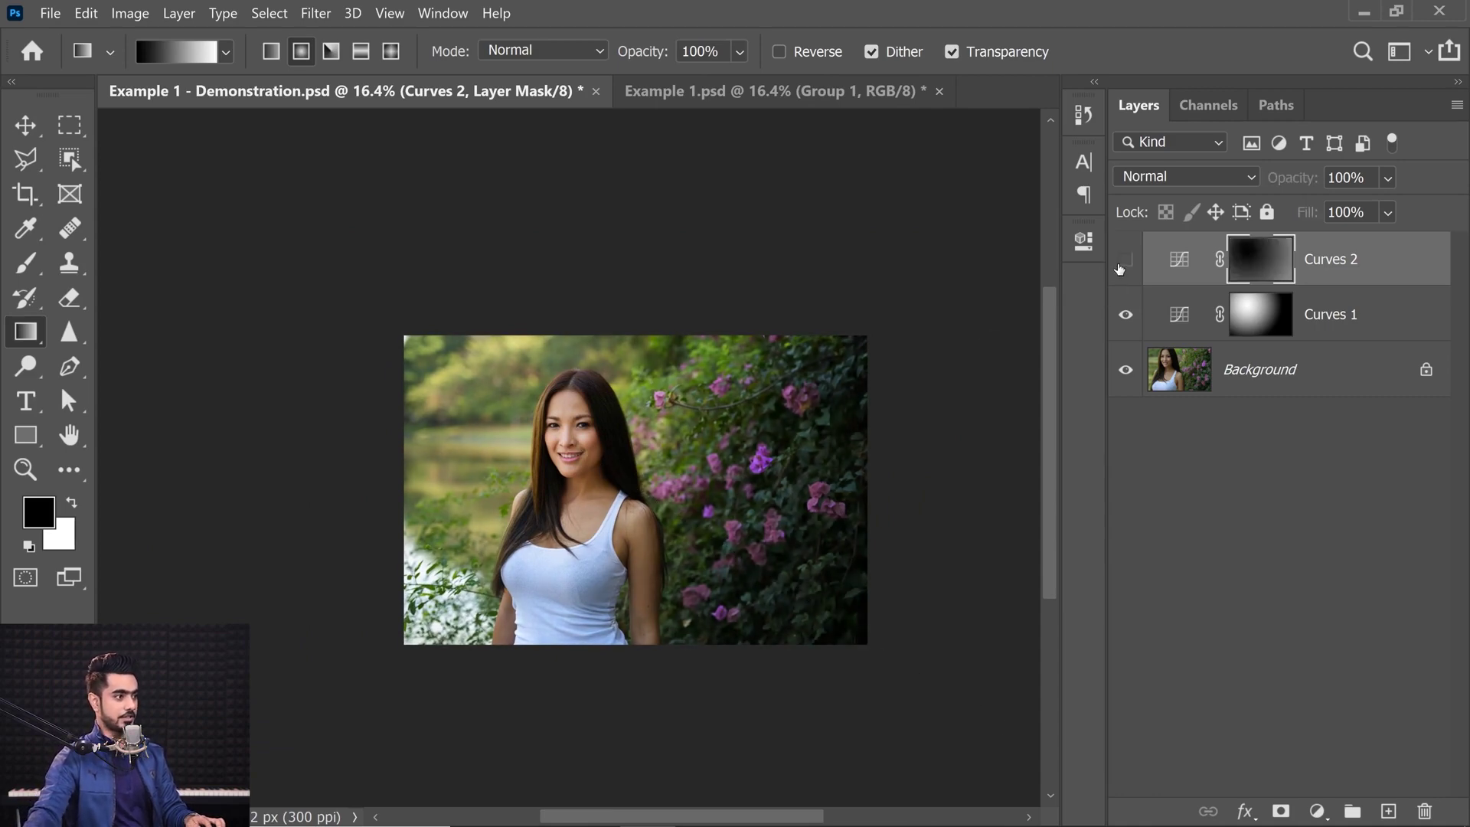
left_click(1126, 261)
left_click_drag(568, 442, 902, 663)
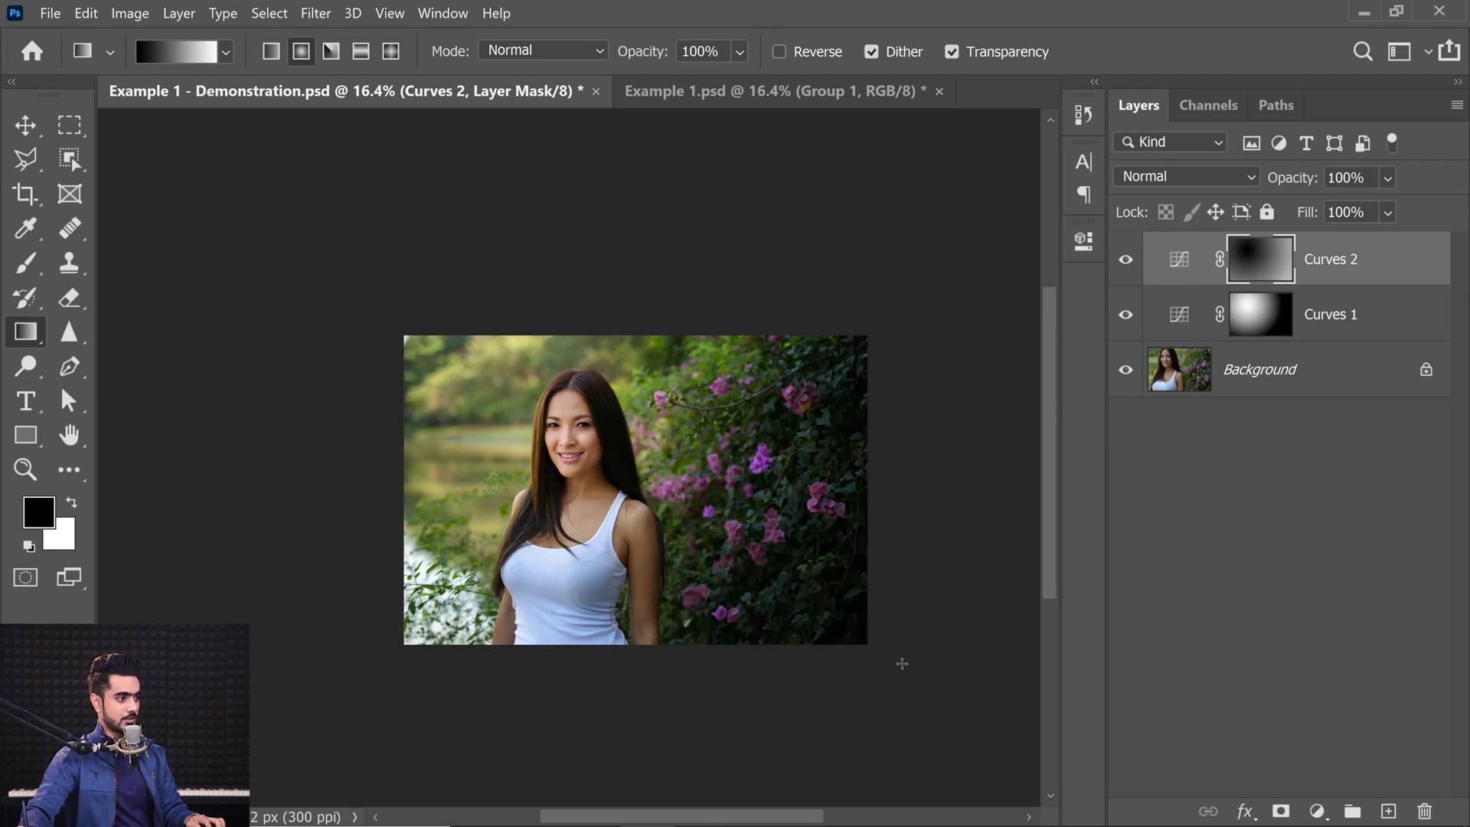
scroll(697, 315, "up", 3)
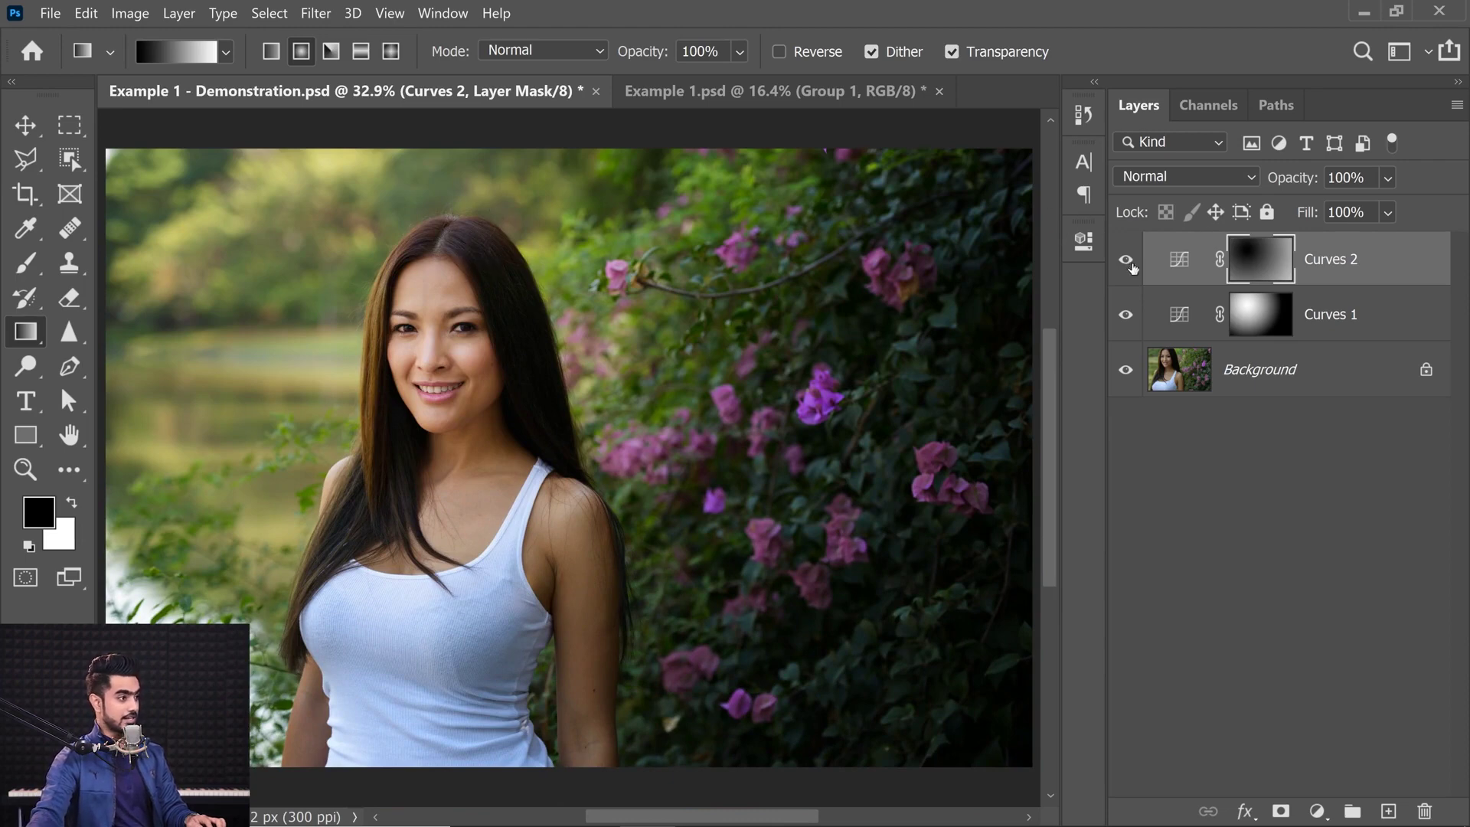
left_click(1127, 261)
left_click(1126, 263)
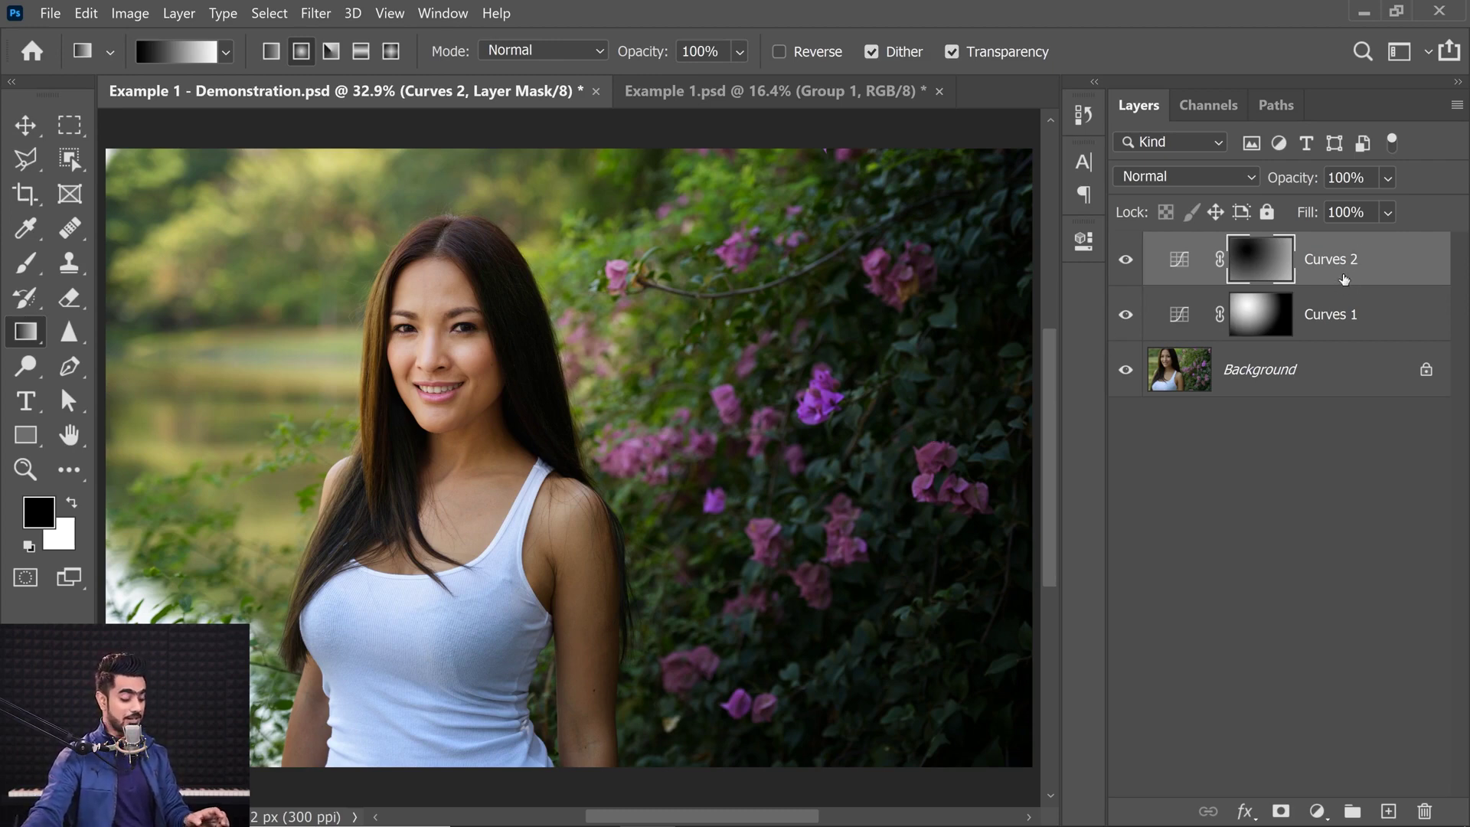
- Group the Curves 1 and Curves 2 layers and compare the photo with and without the group
left_click(1373, 328, "ctrl")
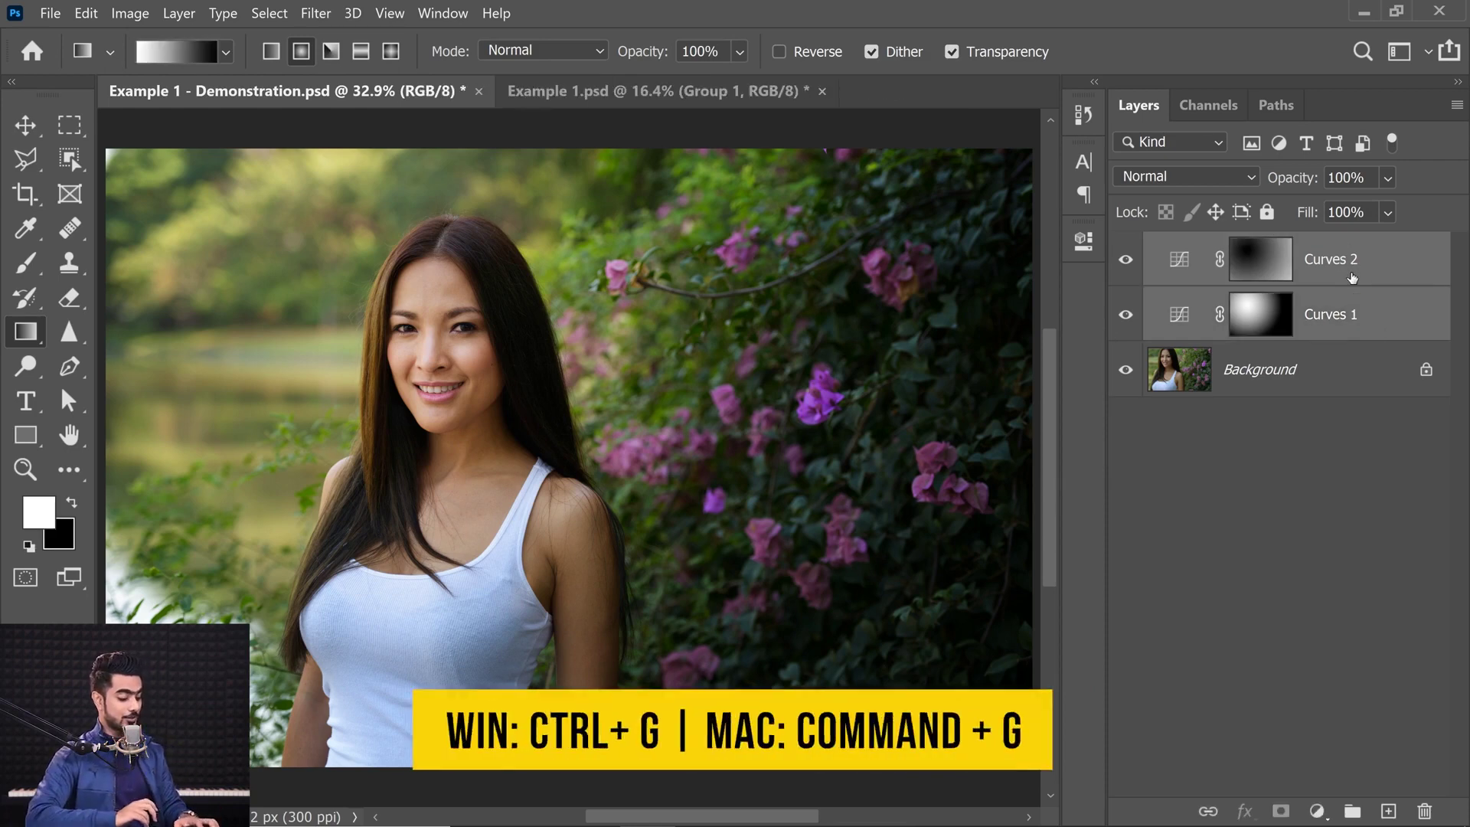
key("ctrl+g")
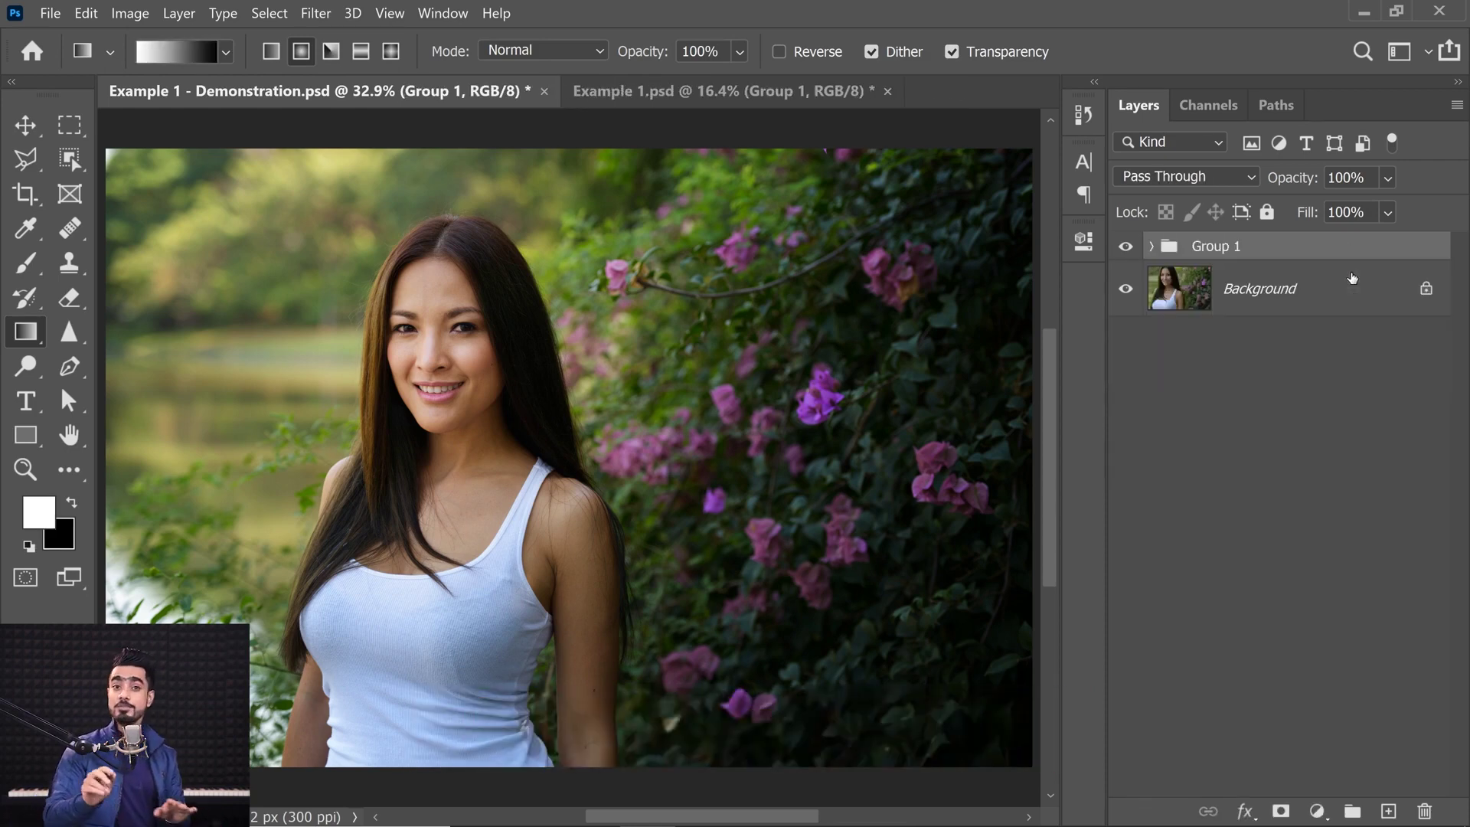
left_click(1127, 252)
left_click(1125, 248)
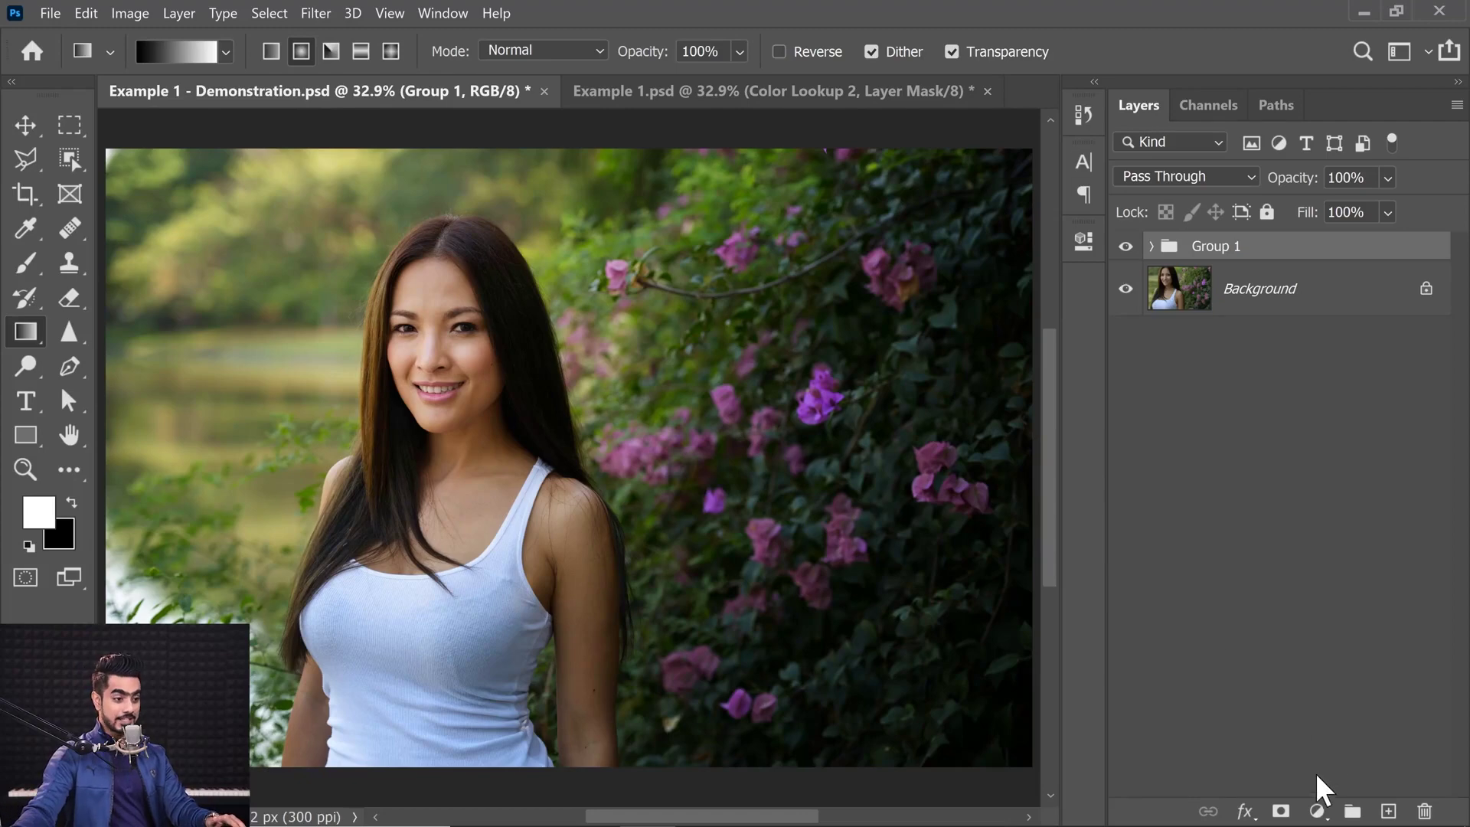
- Add a Color Lookup adjustment layer above Group 1 and try the Fuji F125 Kodak 2393 and FoggyNight.3DL lookup files
left_click(1317, 811)
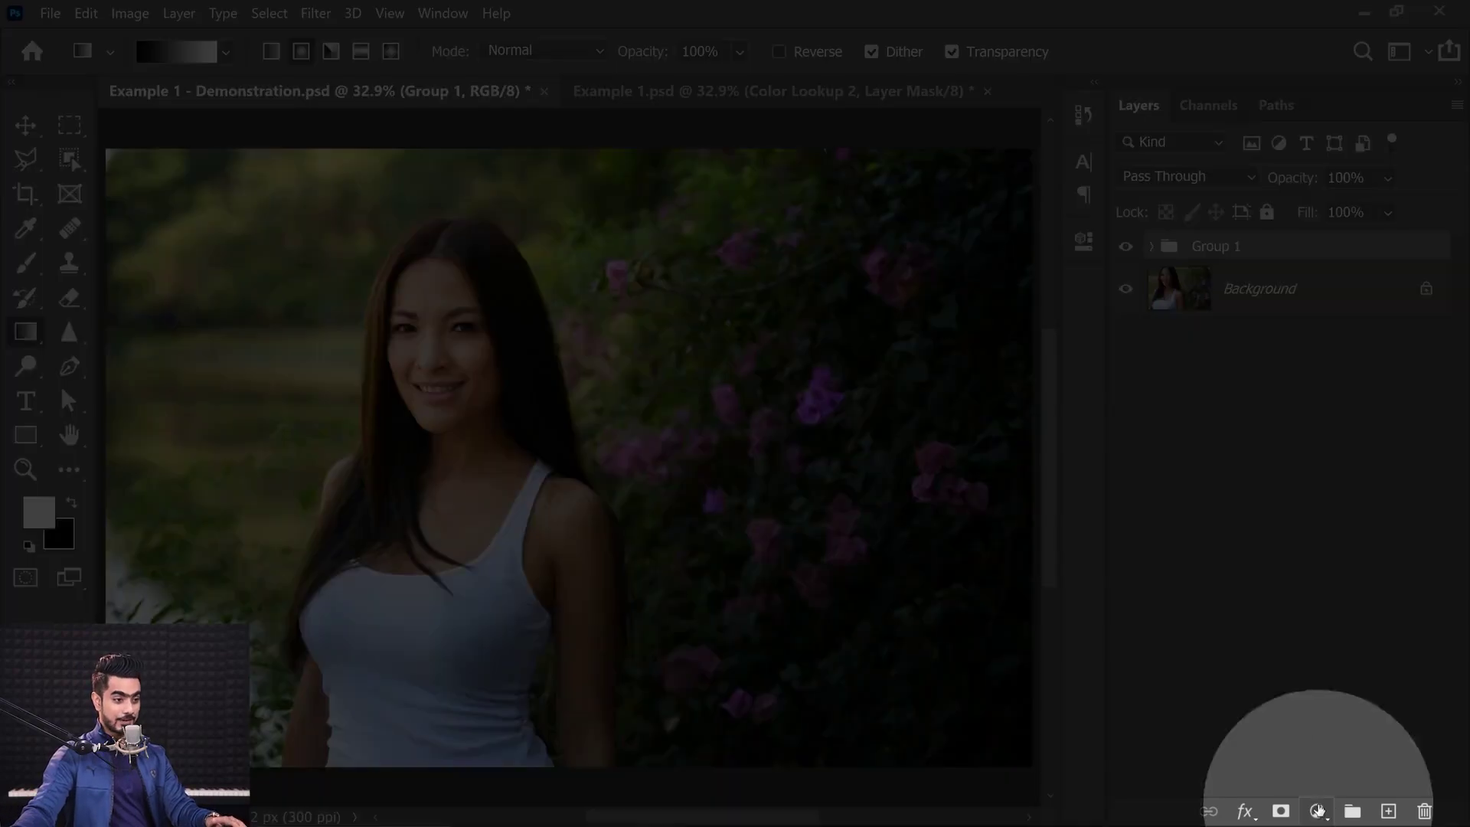
left_click(1309, 693)
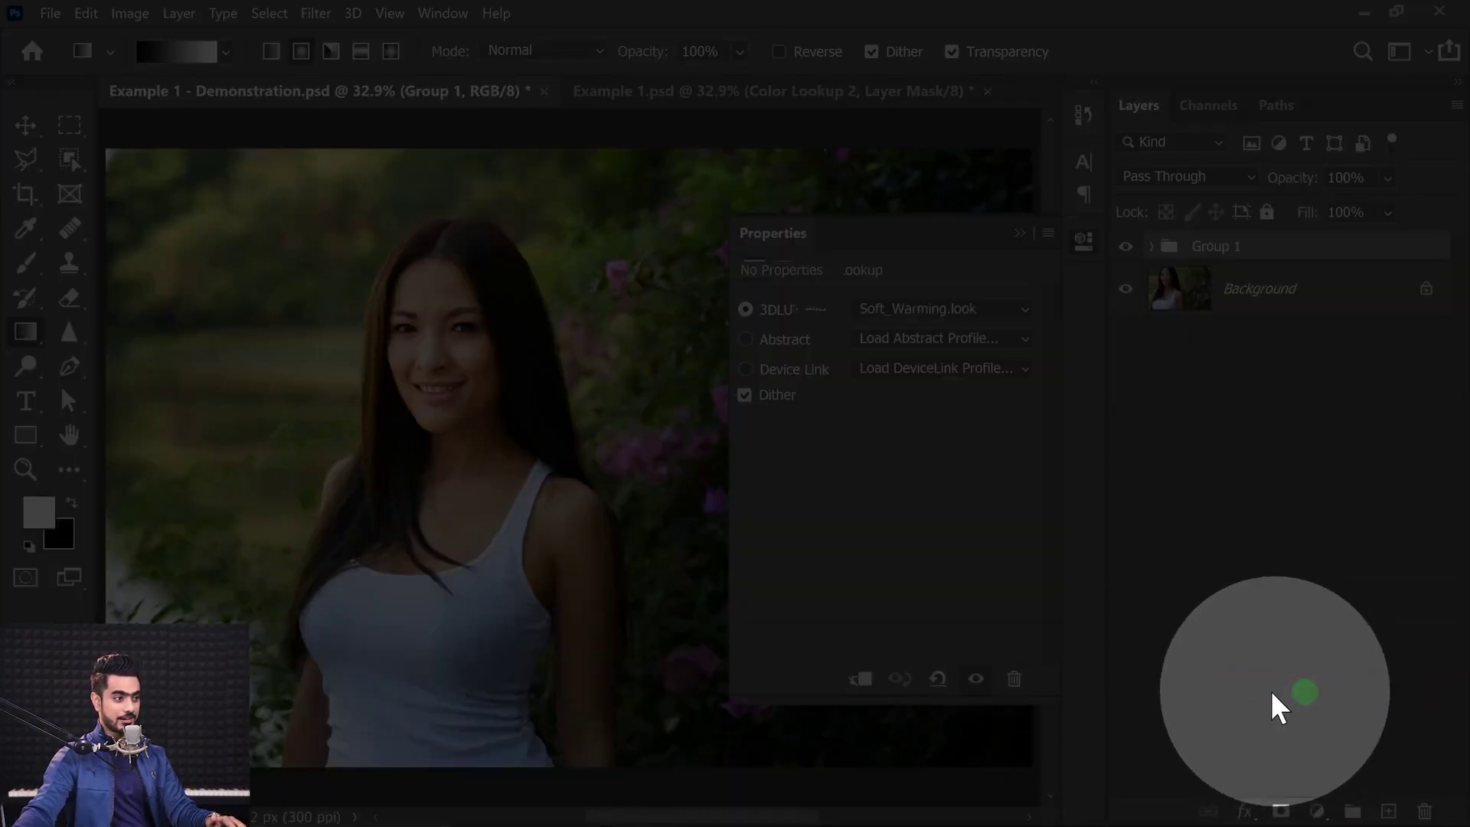
left_click(915, 311)
left_click(919, 361)
left_click(915, 309)
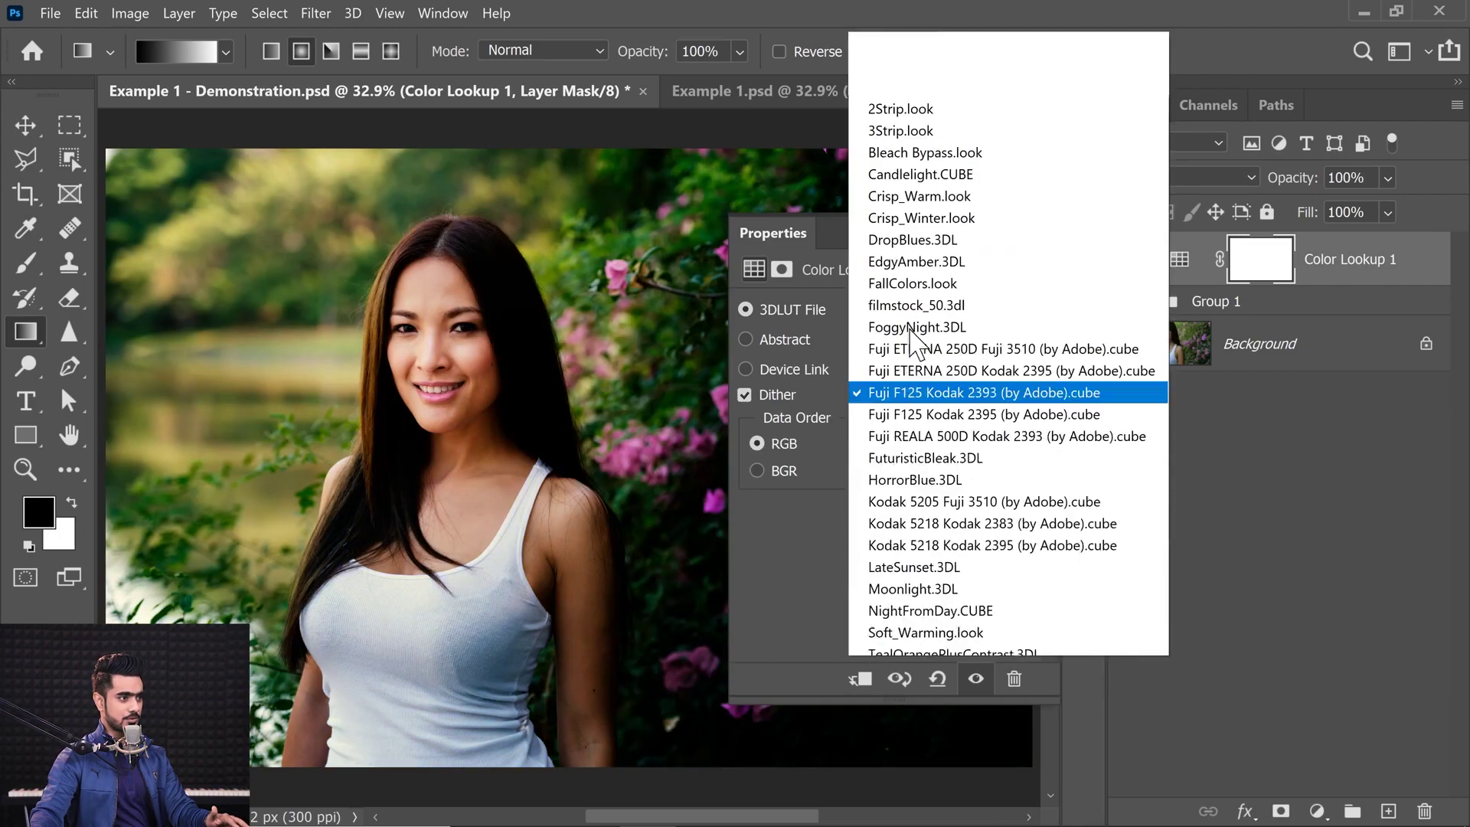
left_click(915, 296)
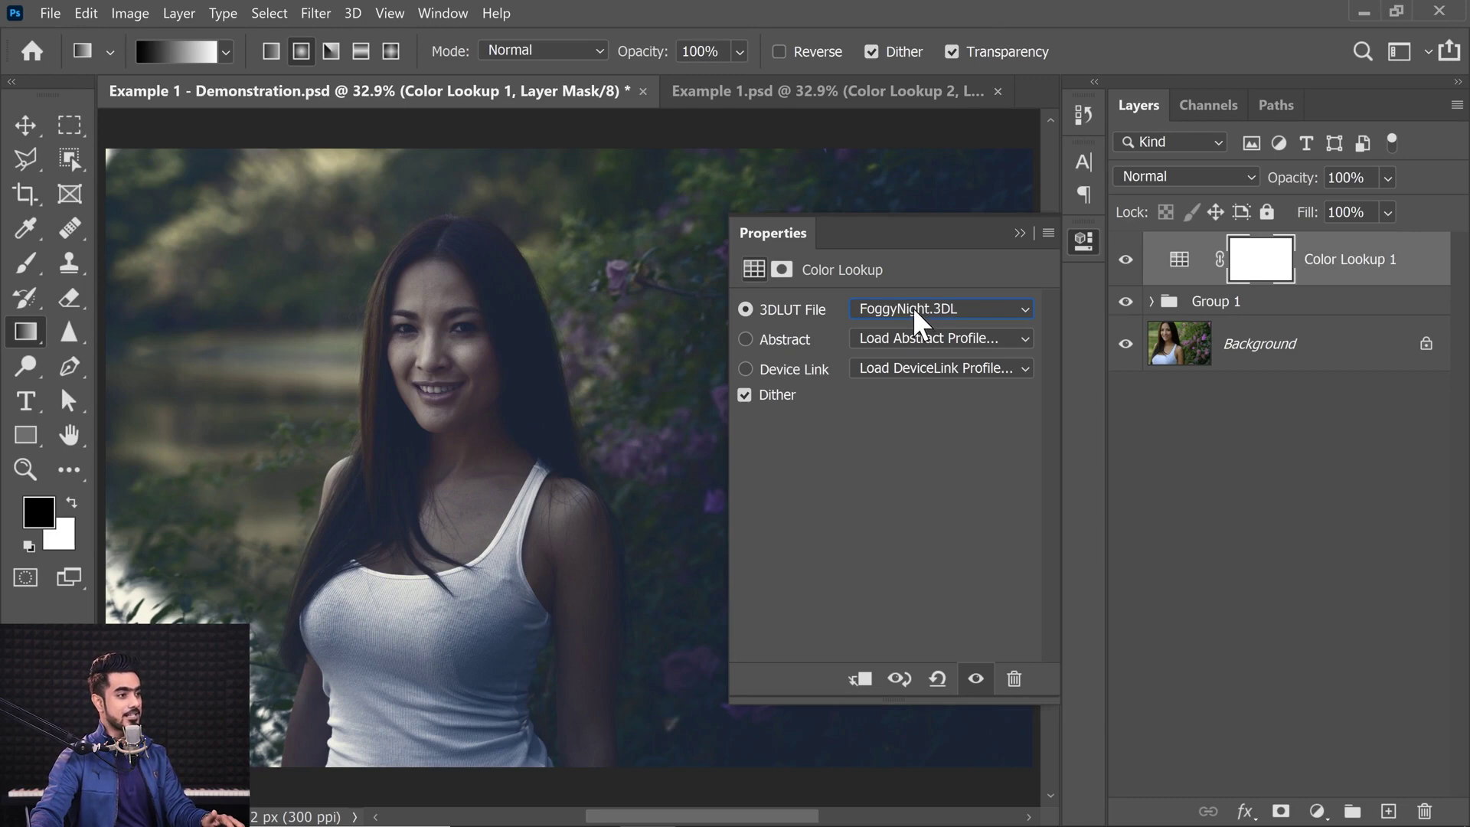
- Apply the FallColors.look 3DLUT file to Color Lookup 1 and compare the photo with and without it
left_click(913, 307)
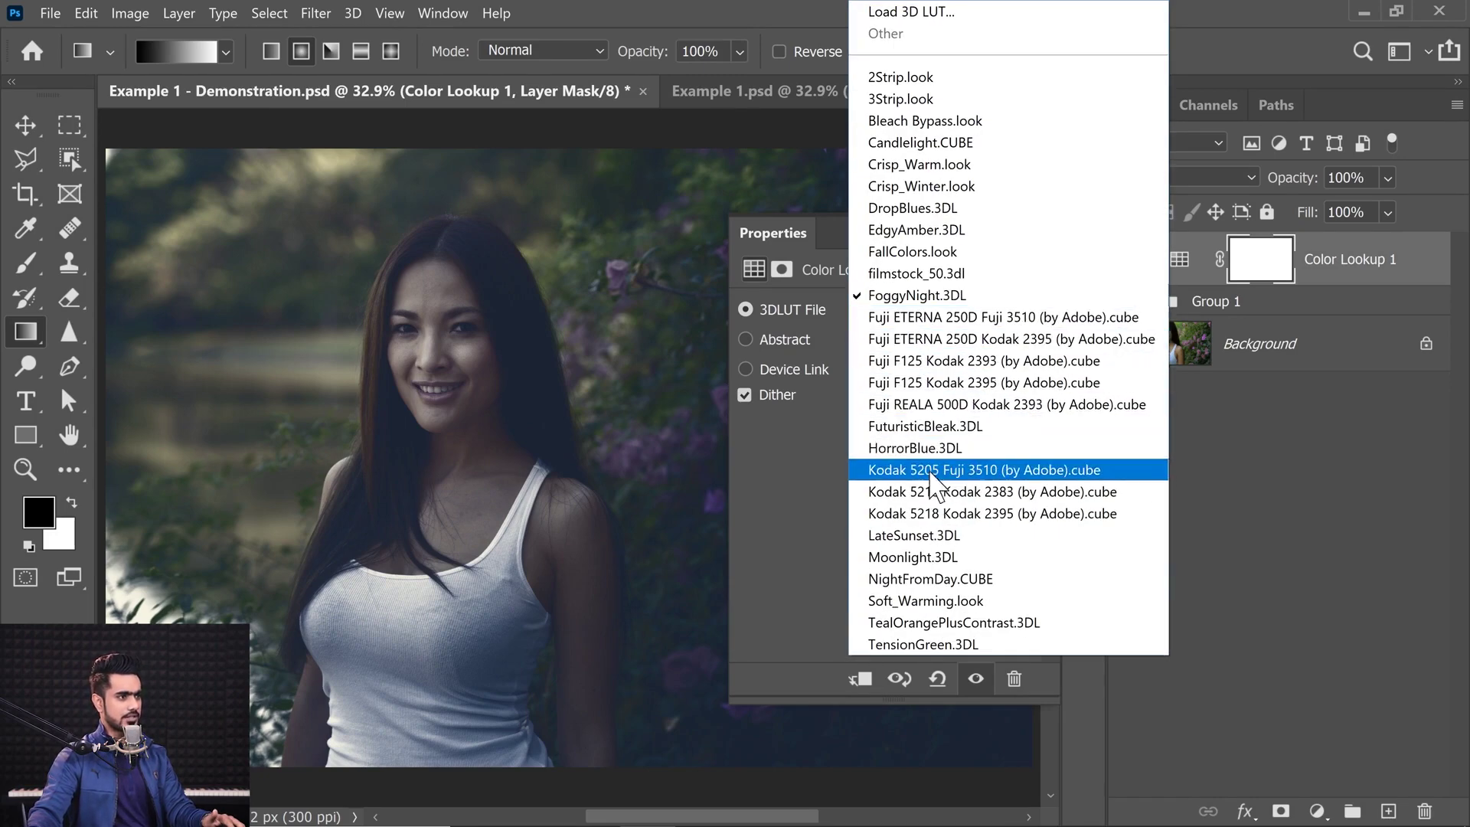
left_click(915, 252)
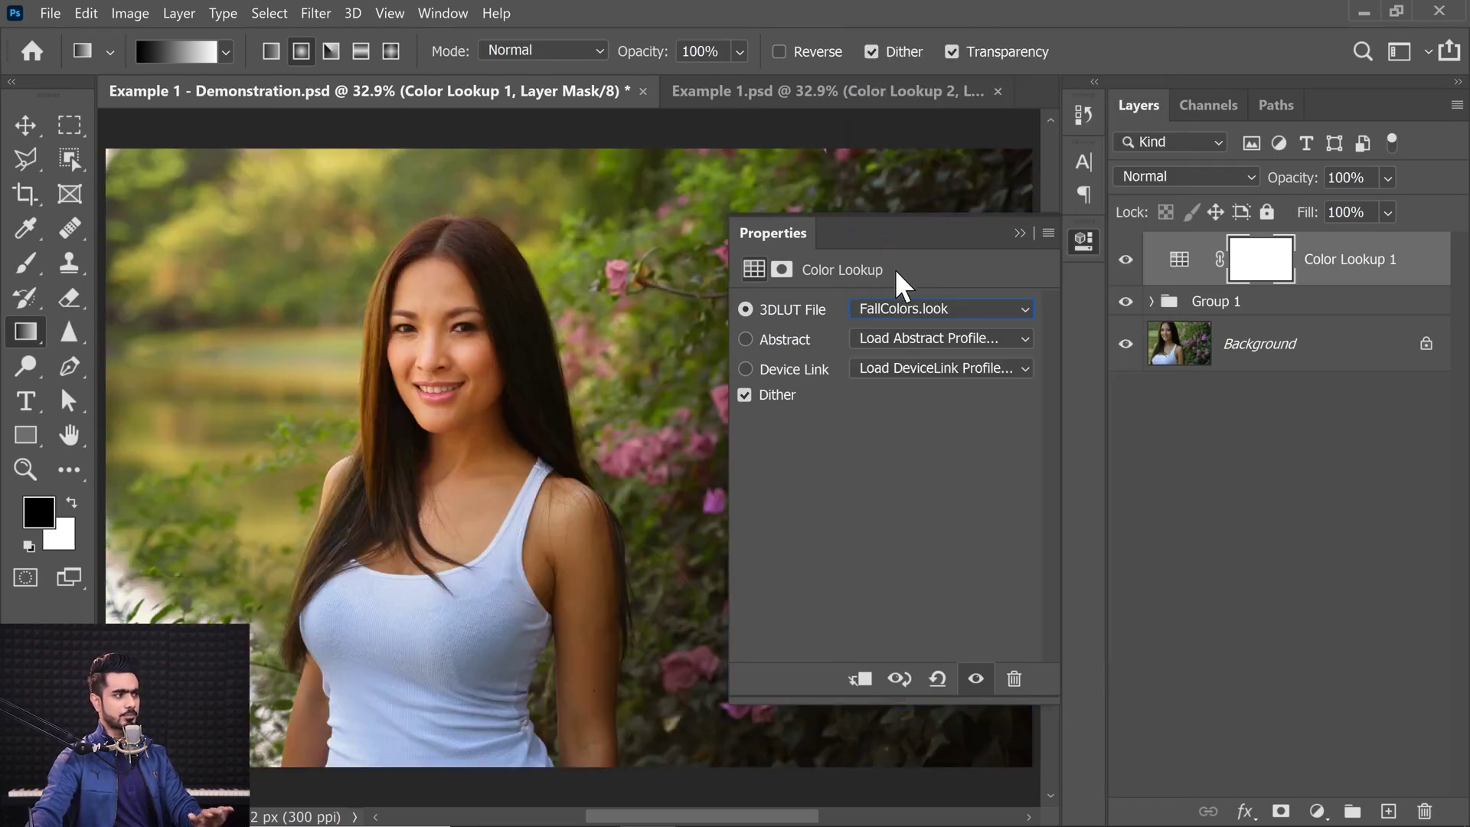
left_click(1020, 233)
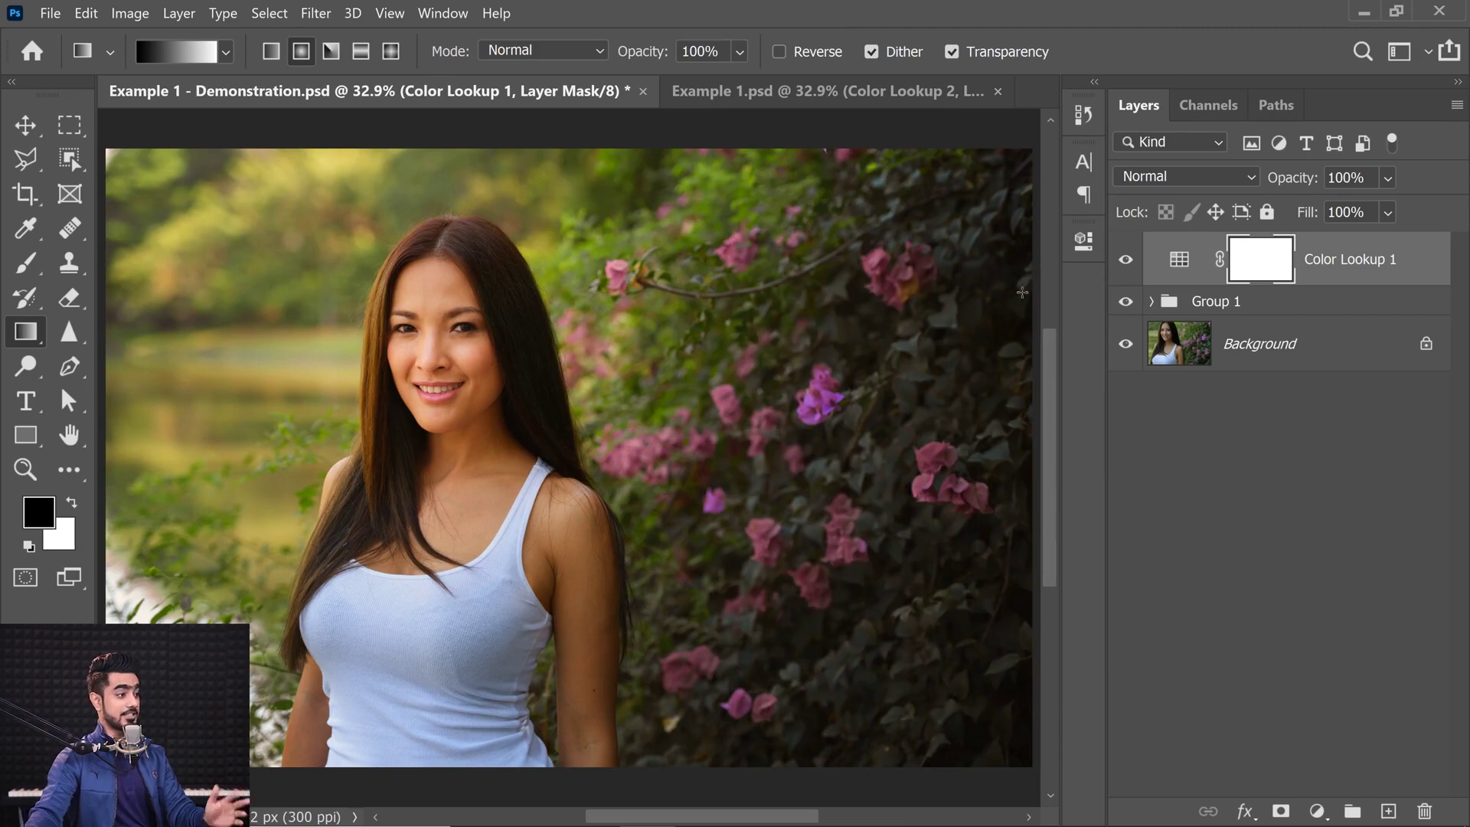
left_click(1127, 260)
left_click(1128, 261)
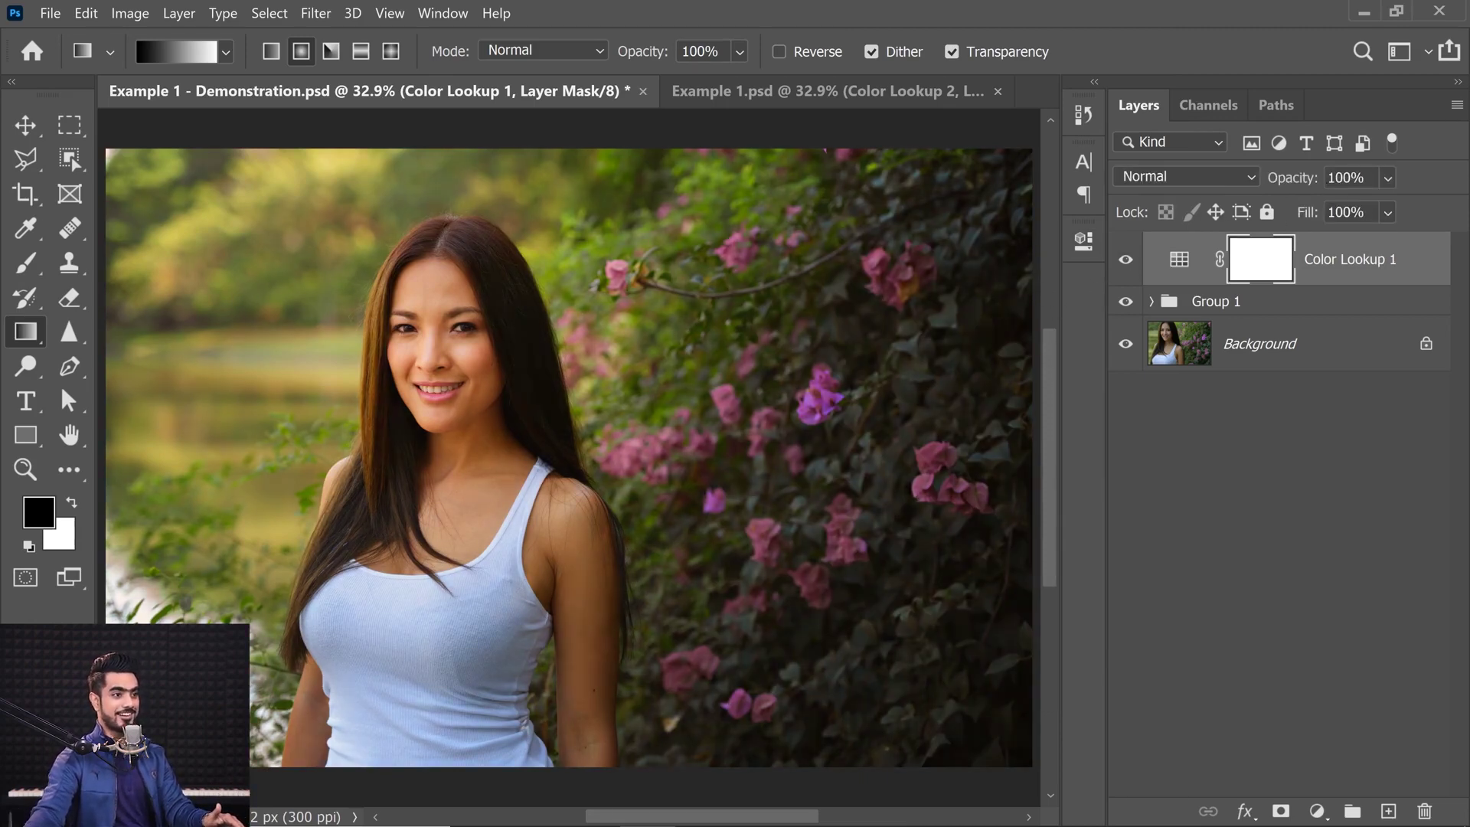
- Set the opacity of the Color Lookup 1 layer to 75%
left_click(1346, 178)
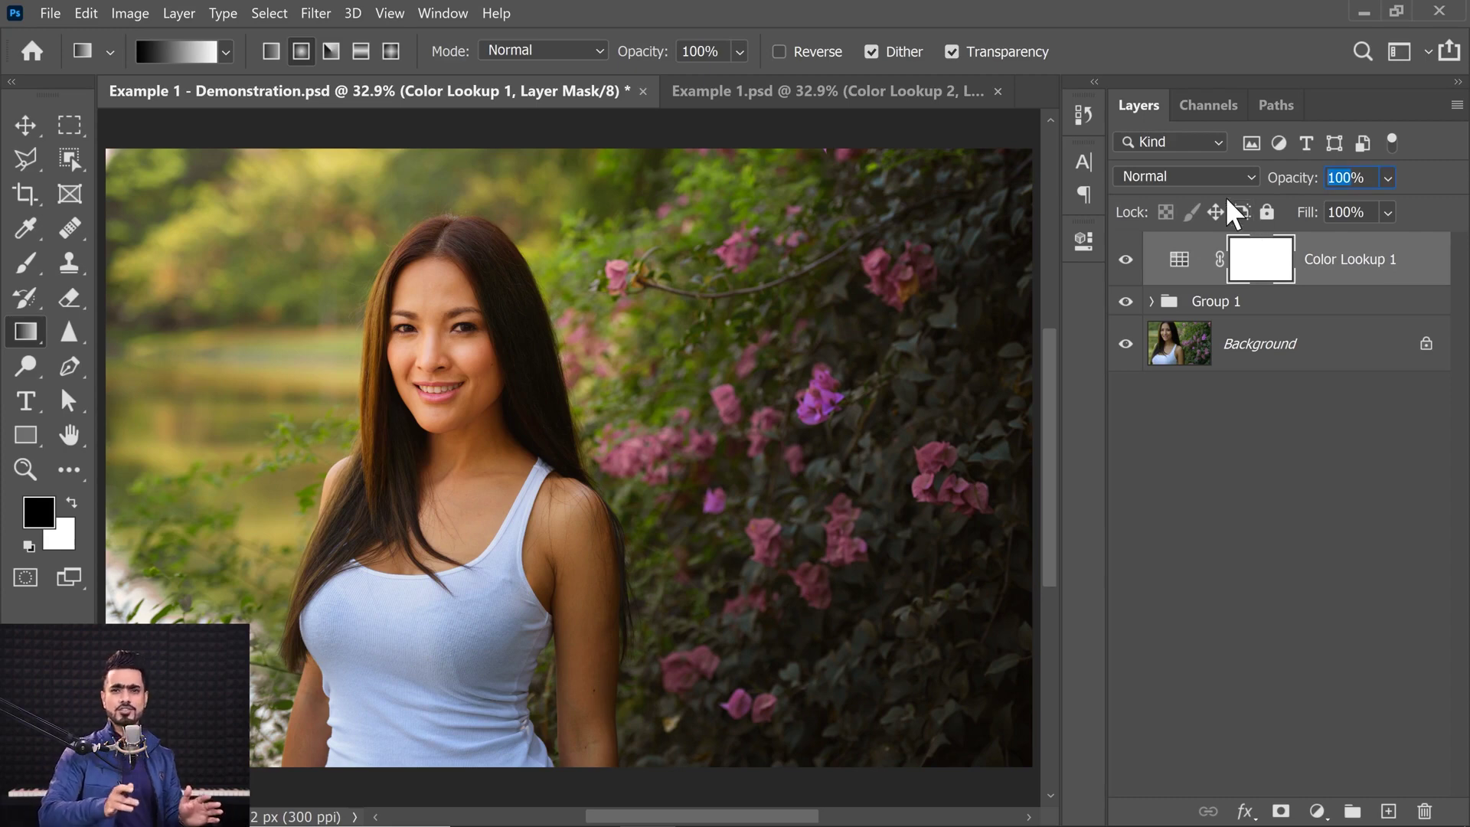
type("75")
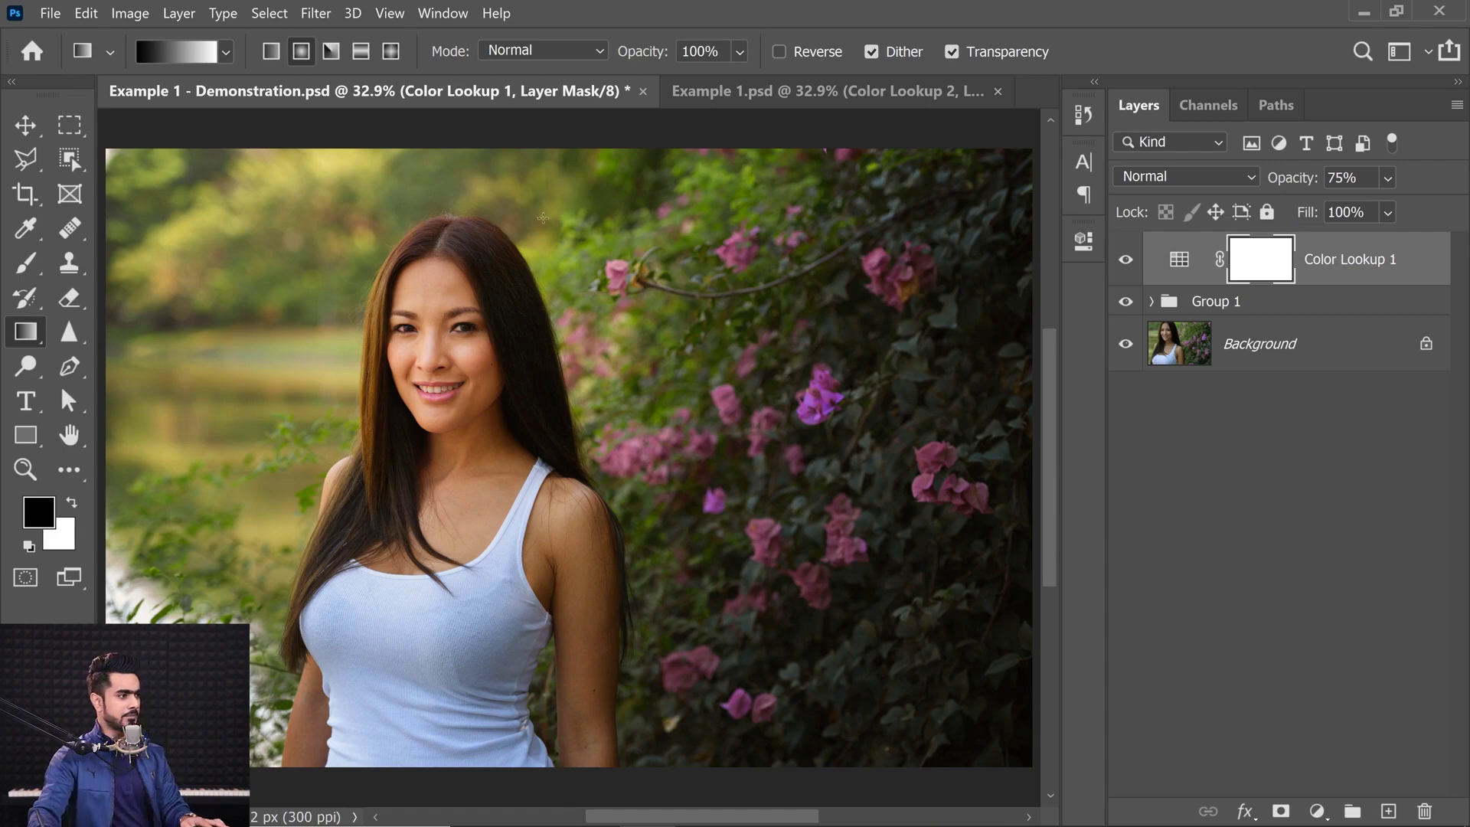
scroll(453, 358, "up", 4)
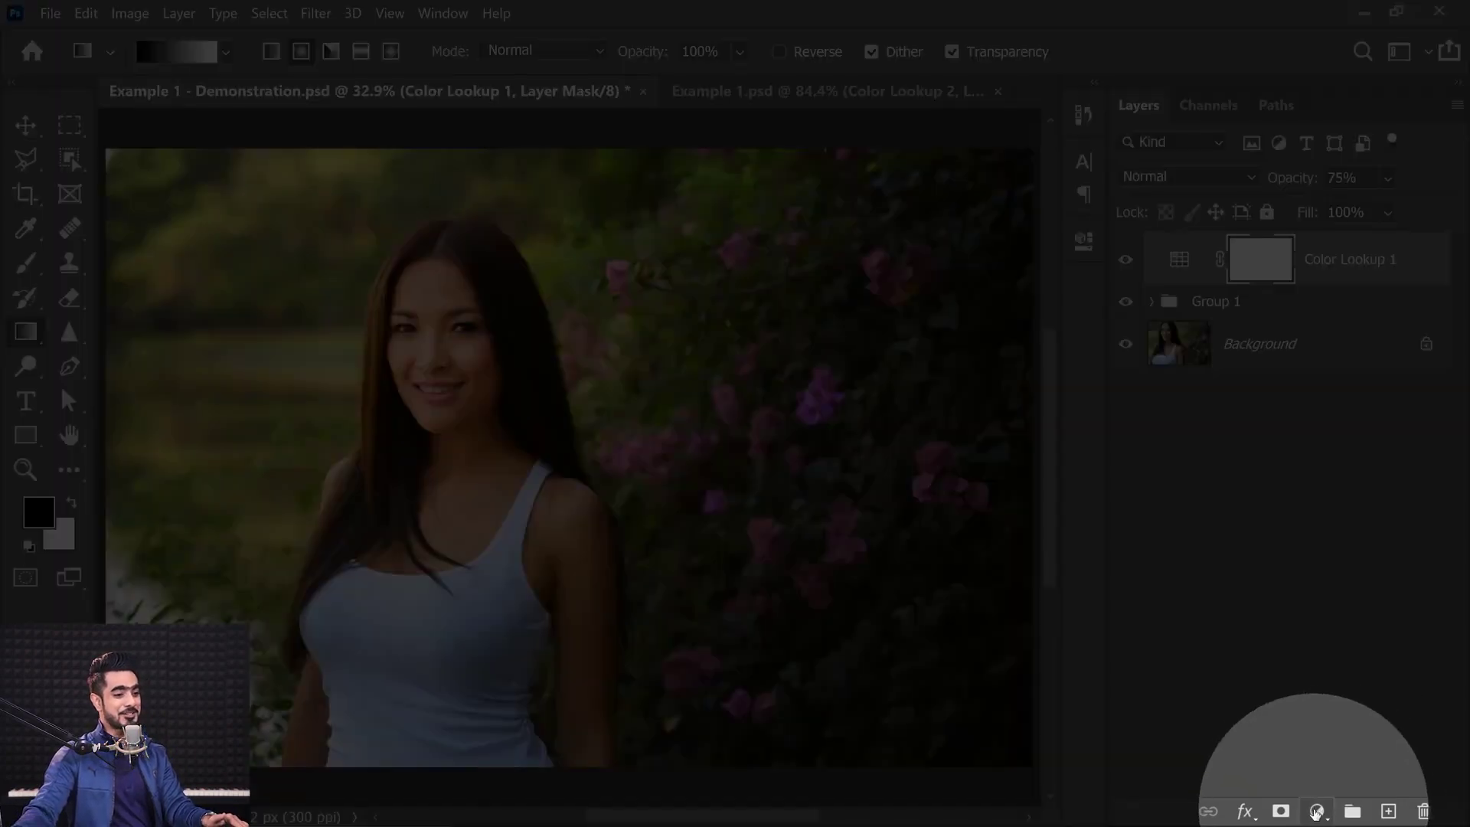
- Add a second Color Lookup adjustment layer using the Soft_Warming.look 3DLUT file and hide it to check its effect
left_click(1317, 810)
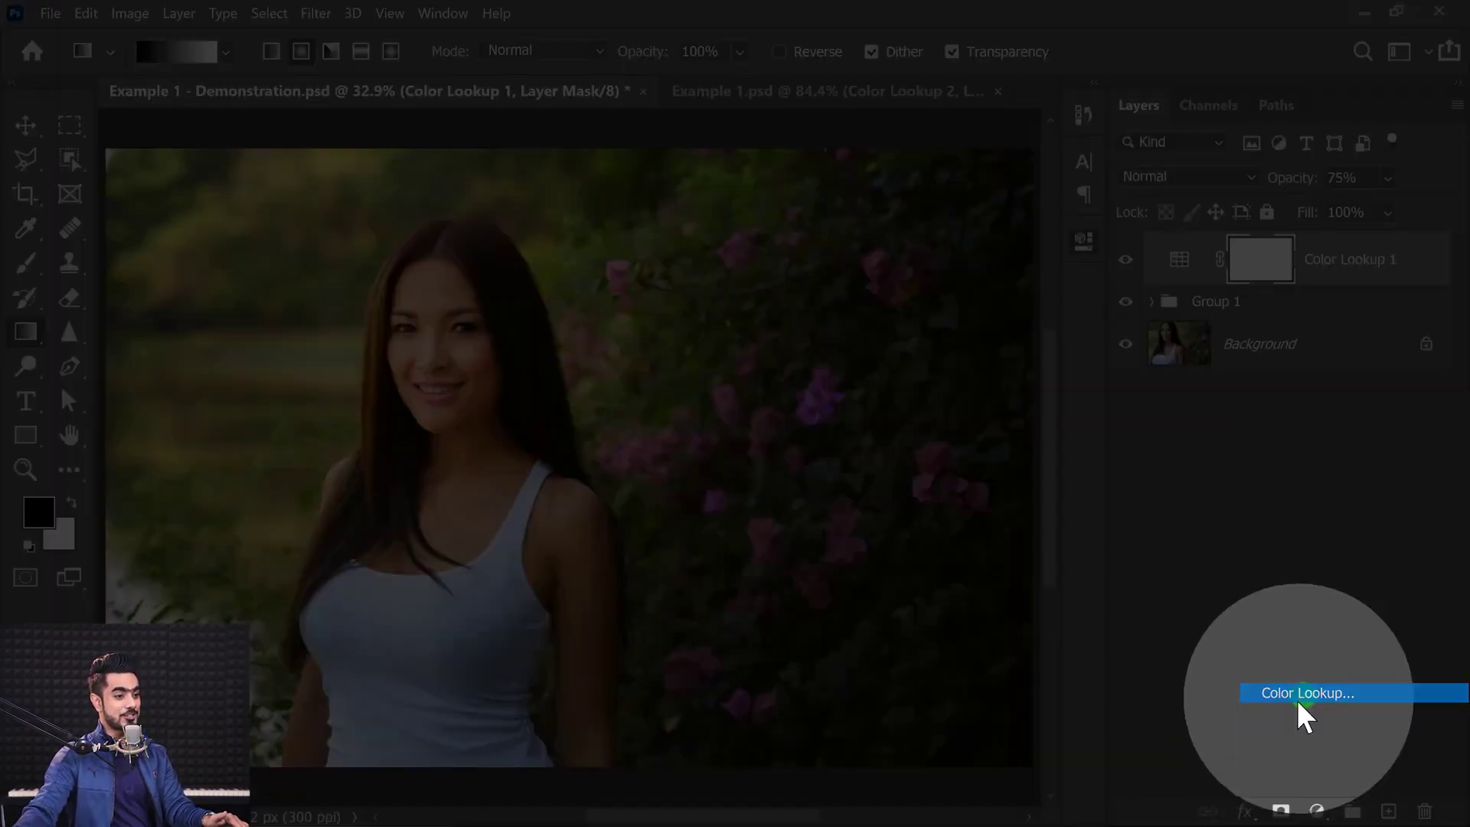
left_click(1306, 696)
left_click(869, 307)
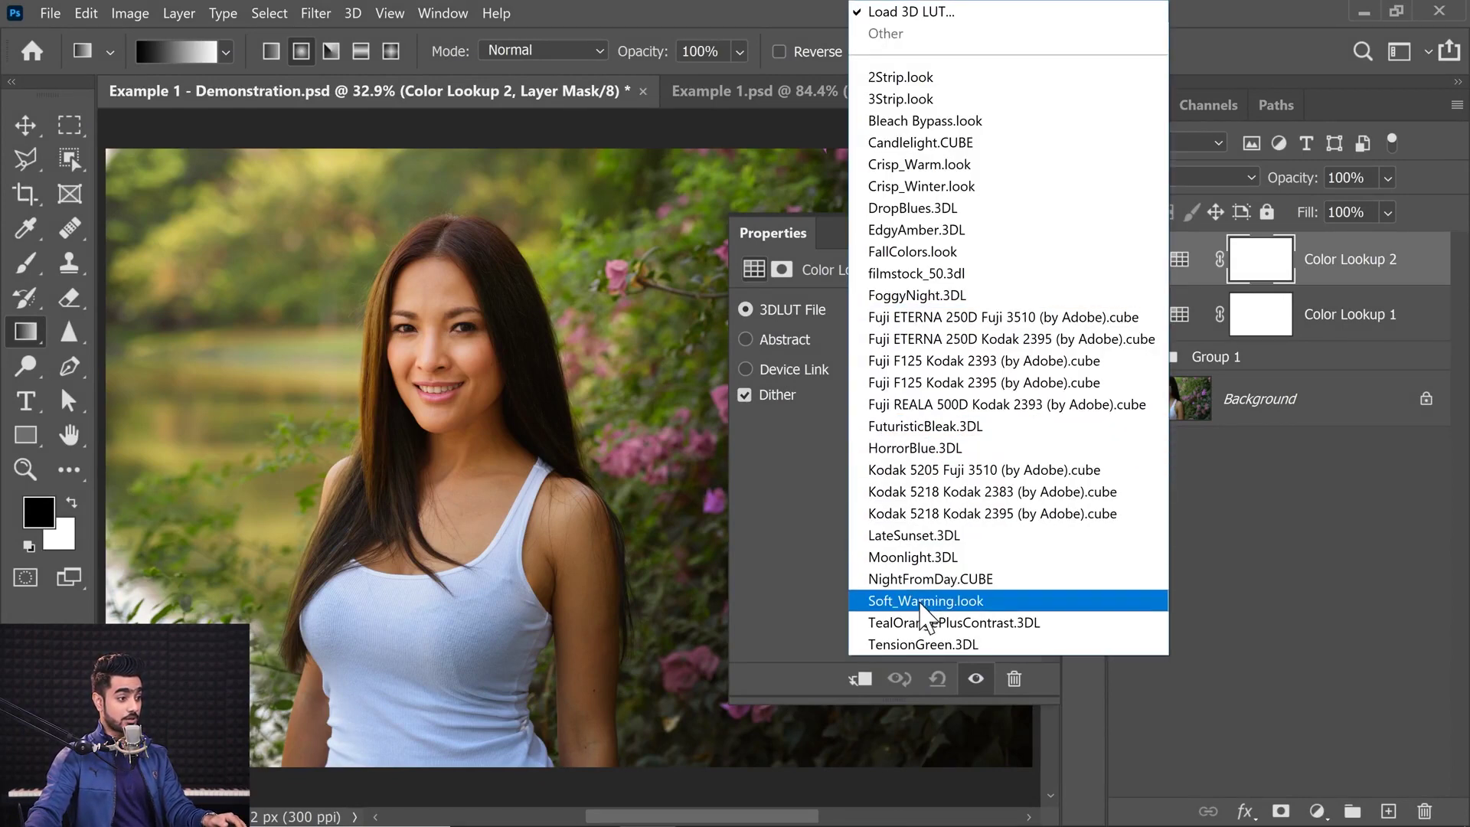
left_click(930, 601)
left_click(1020, 234)
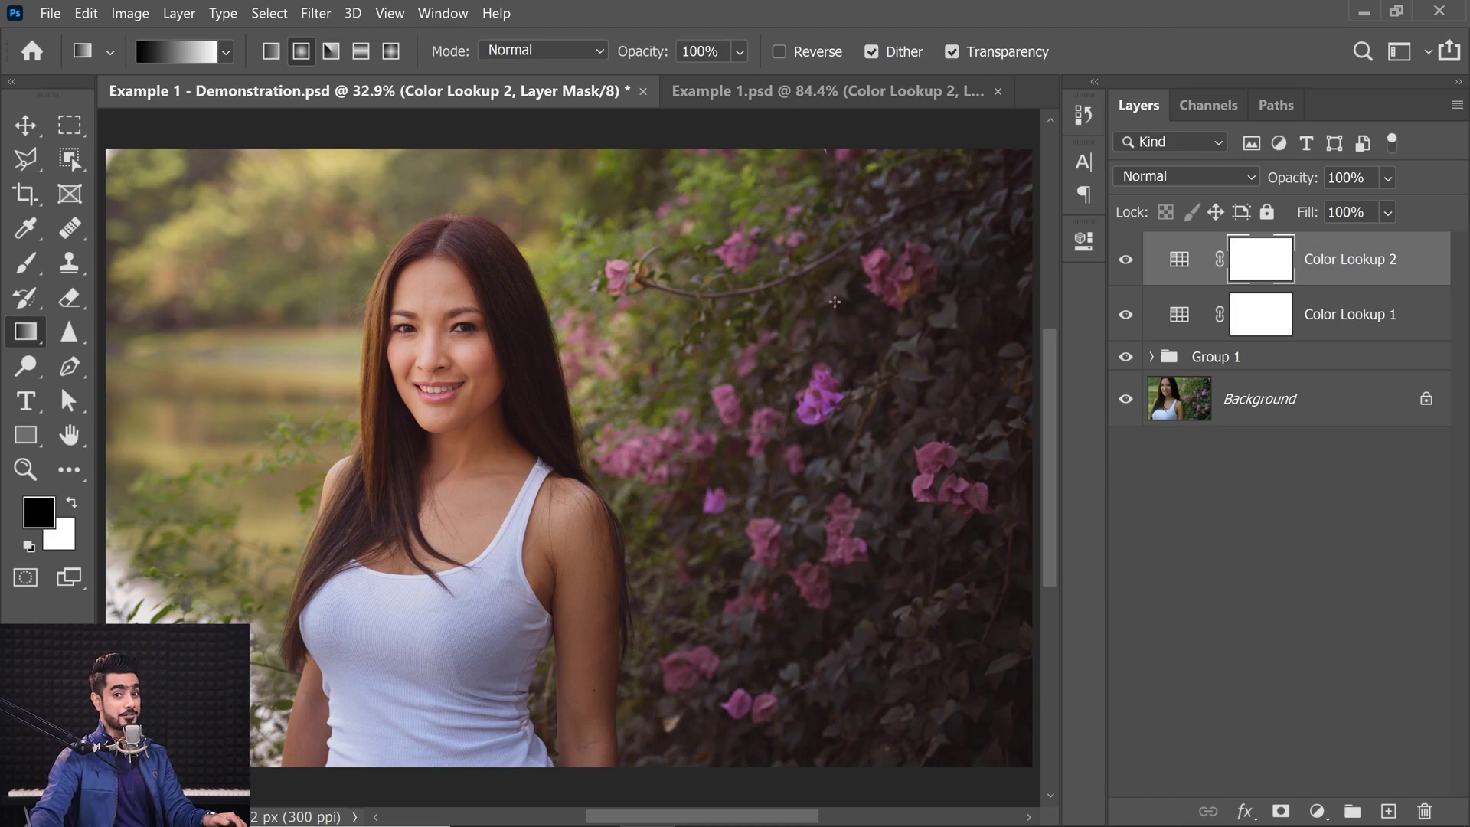
left_click(1126, 260)
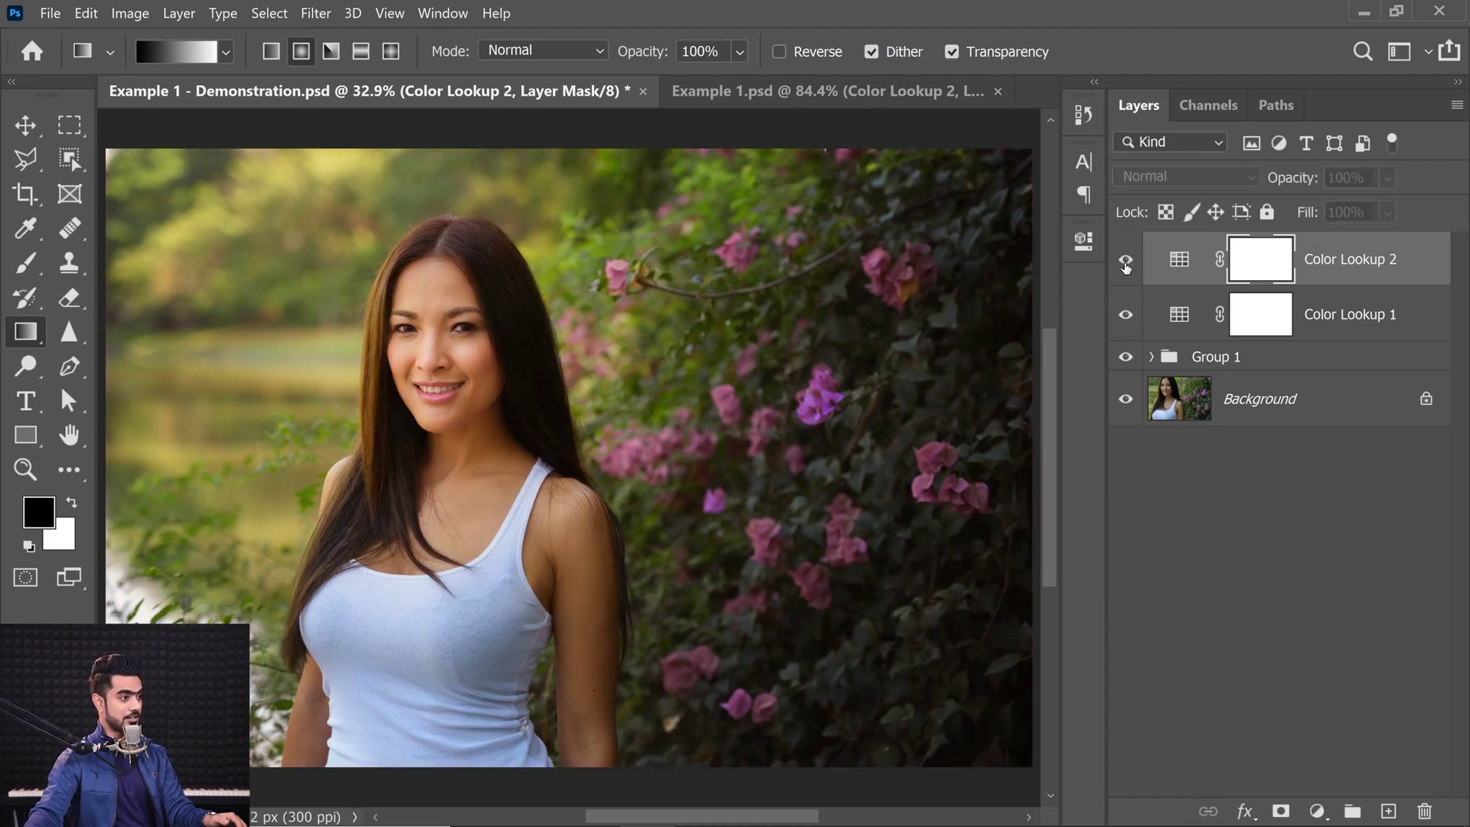
- Show the Color Lookup 2 layer and invert its mask to black to hide the warming effect
left_click(1125, 260)
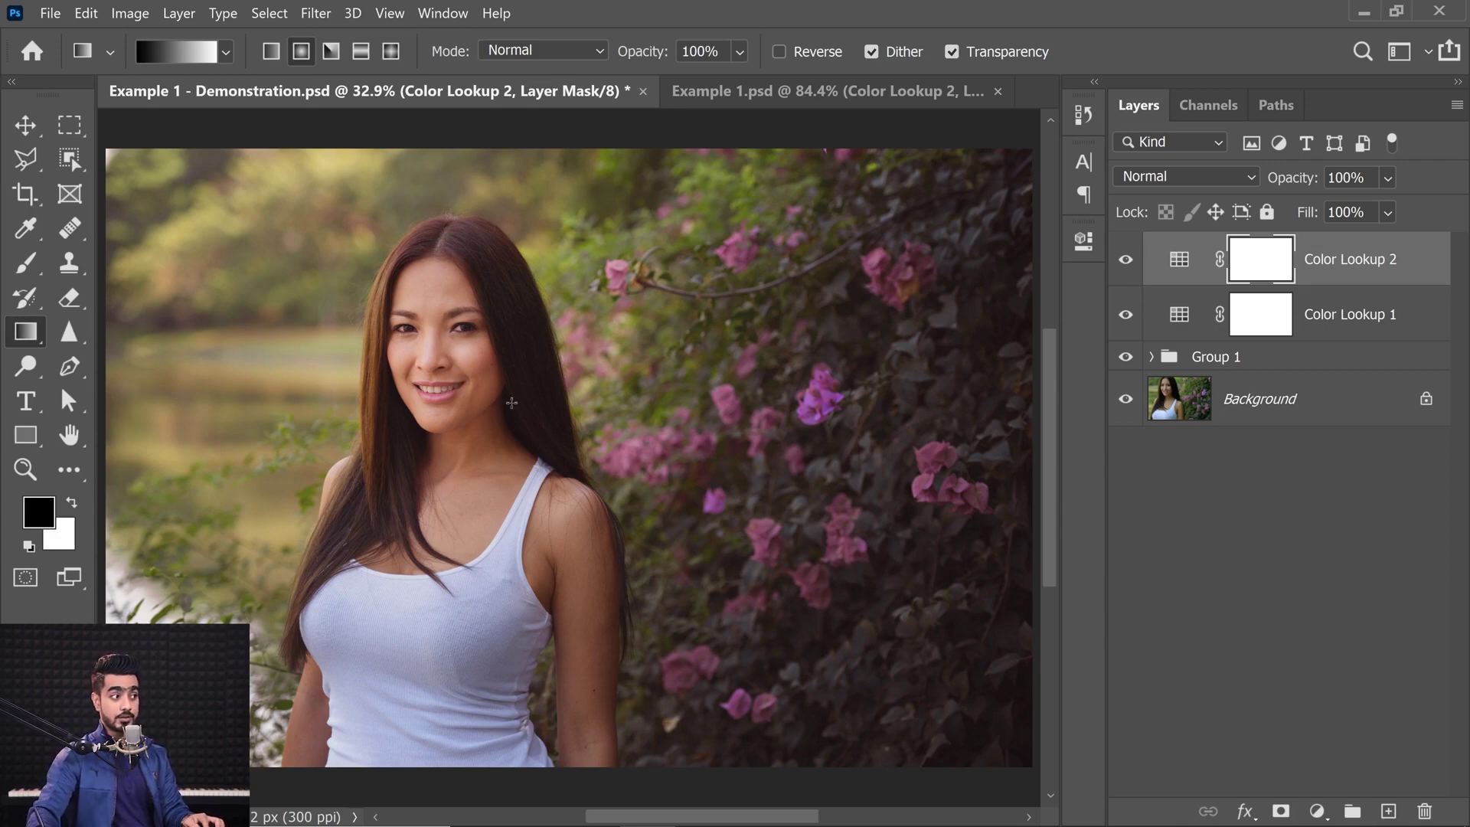
left_click(462, 412, "ctrl")
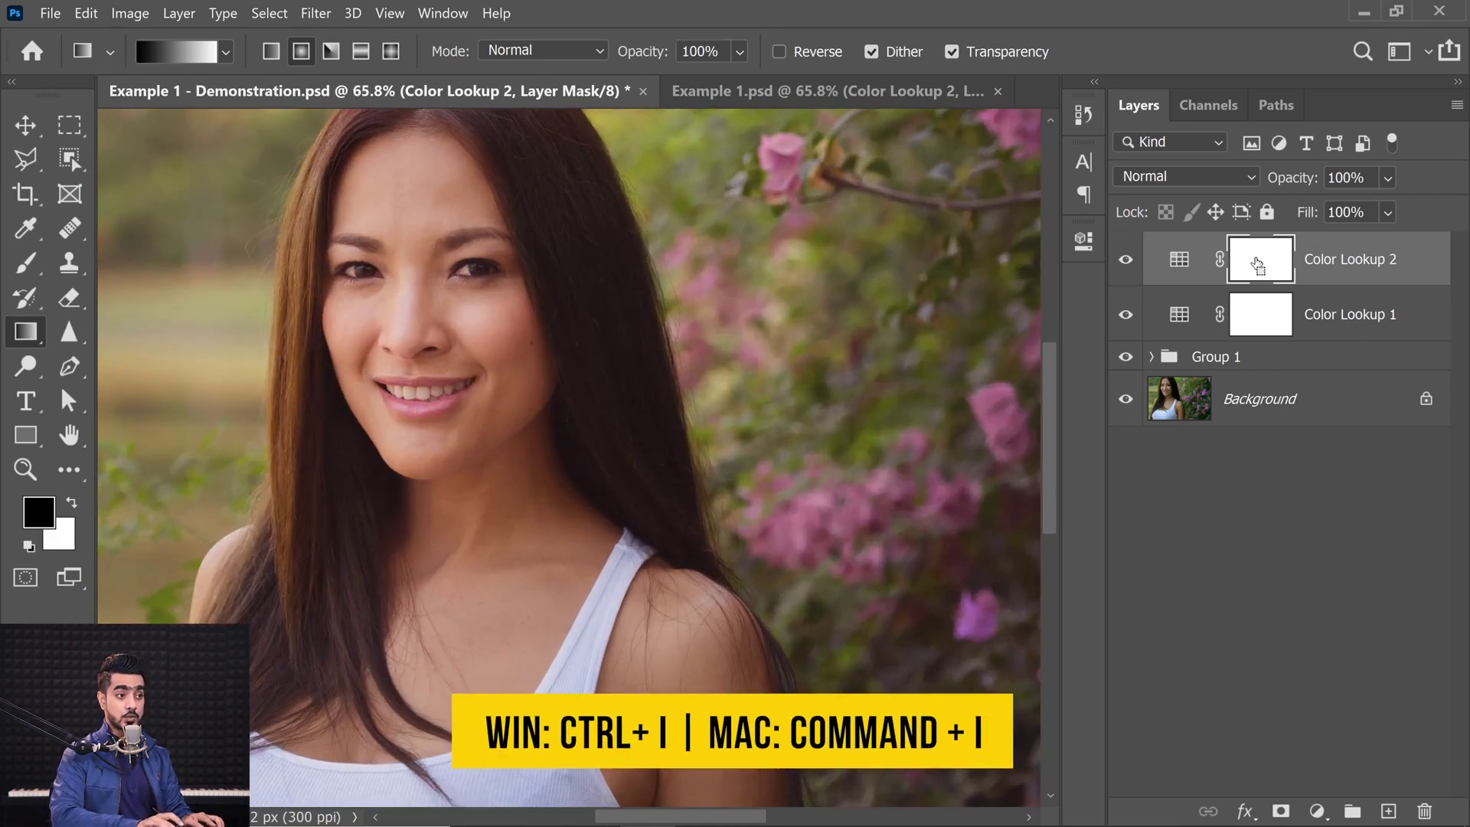
key("ctrl+i")
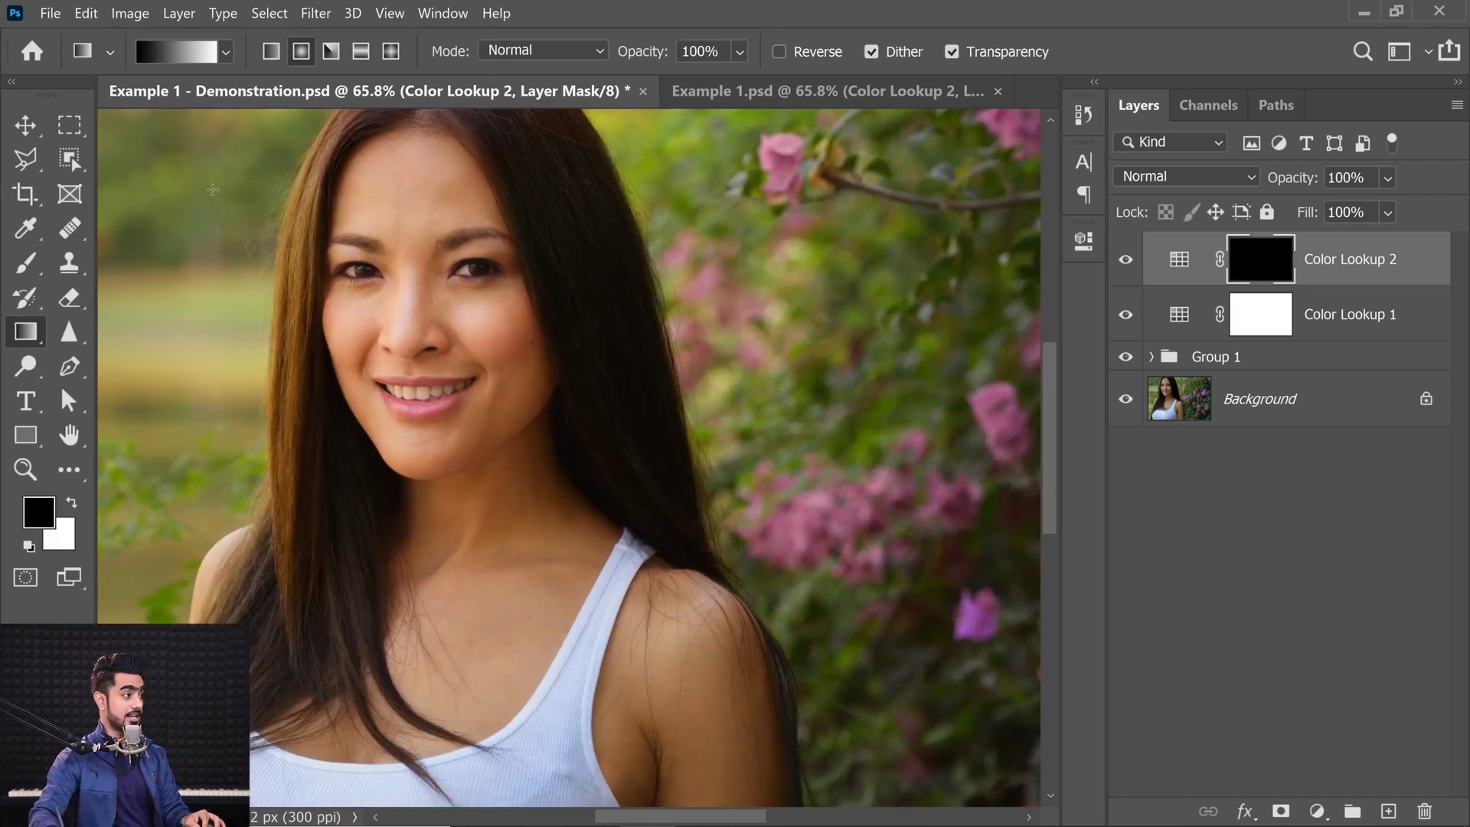
- Set up a soft round white brush of about 417 px with 0% hardness and 0% smoothing
left_click(26, 264)
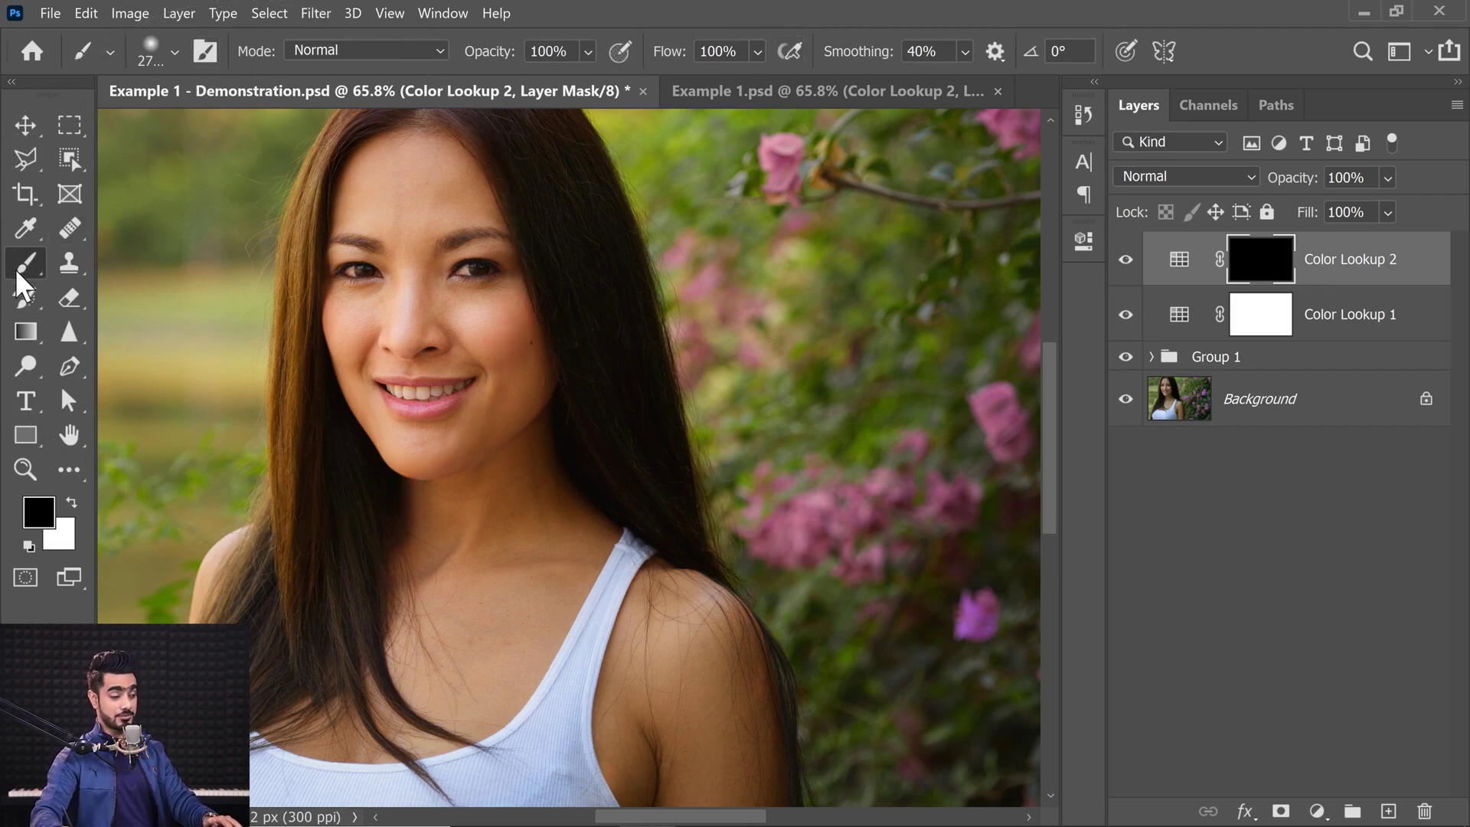
left_click_drag(881, 57, 838, 58)
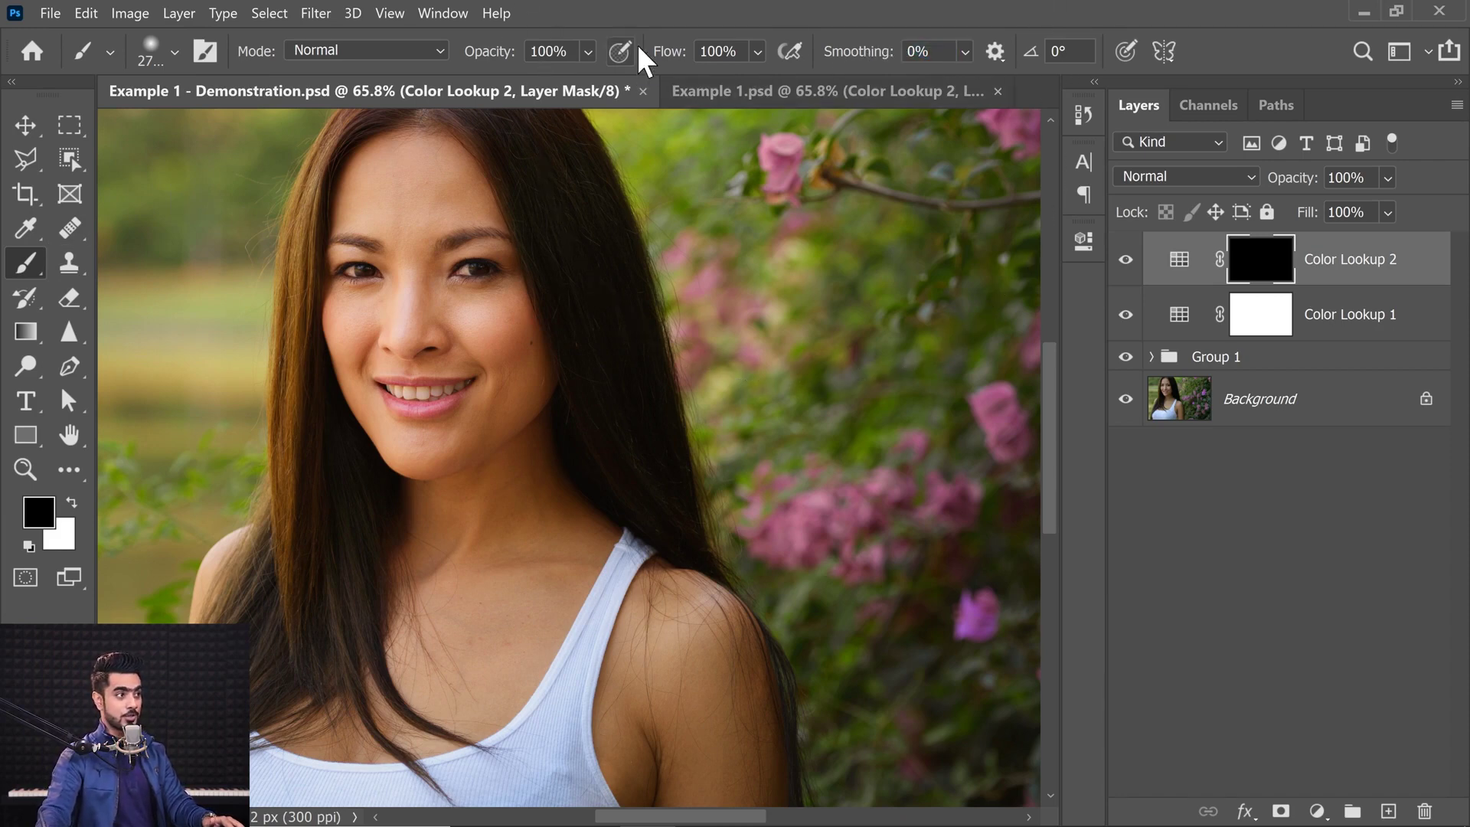
left_click(174, 52)
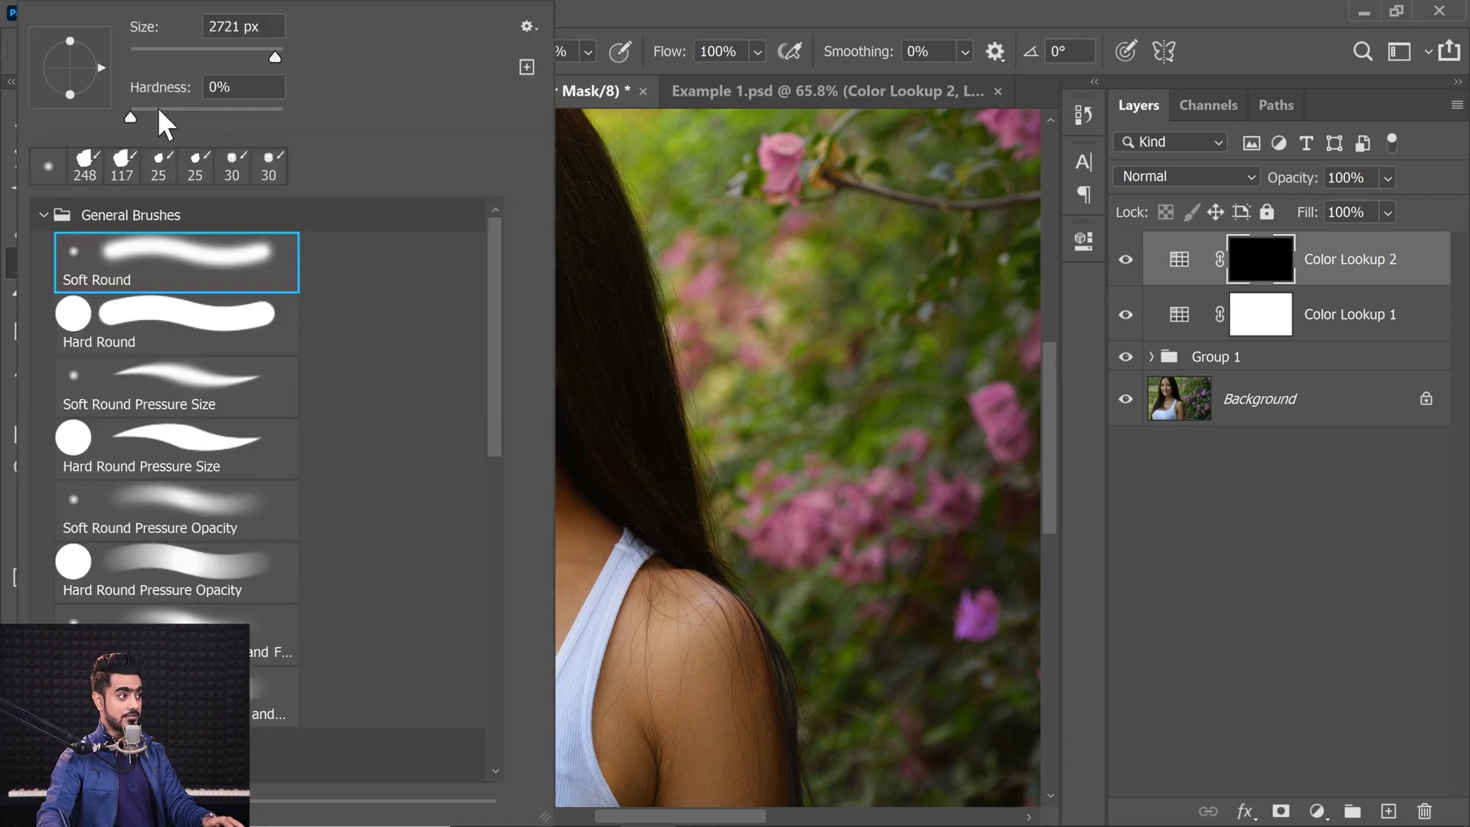
key("Escape")
right_click(467, 289, "alt")
right_click(473, 351, "alt")
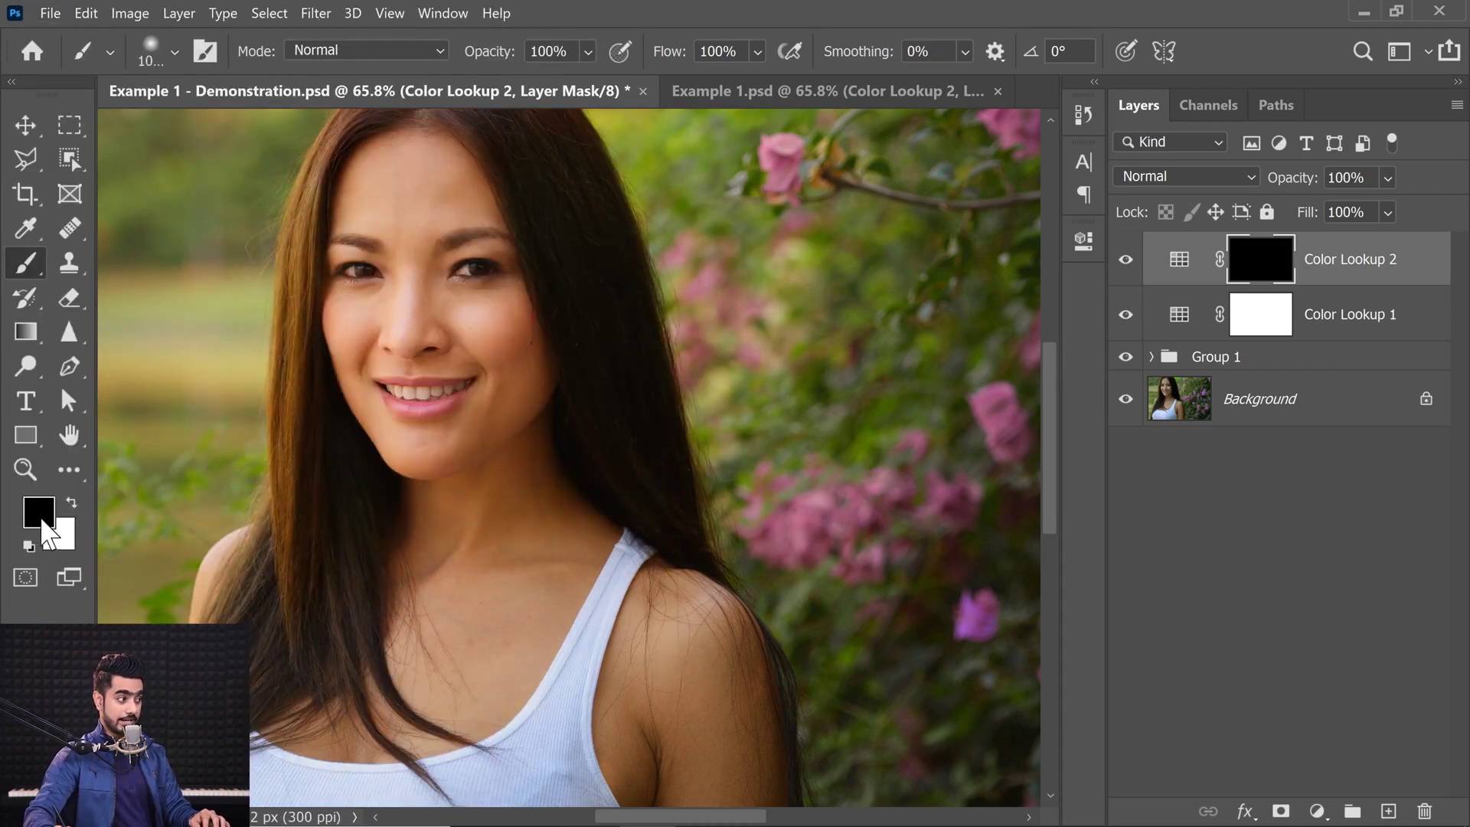
right_click(403, 337, "alt")
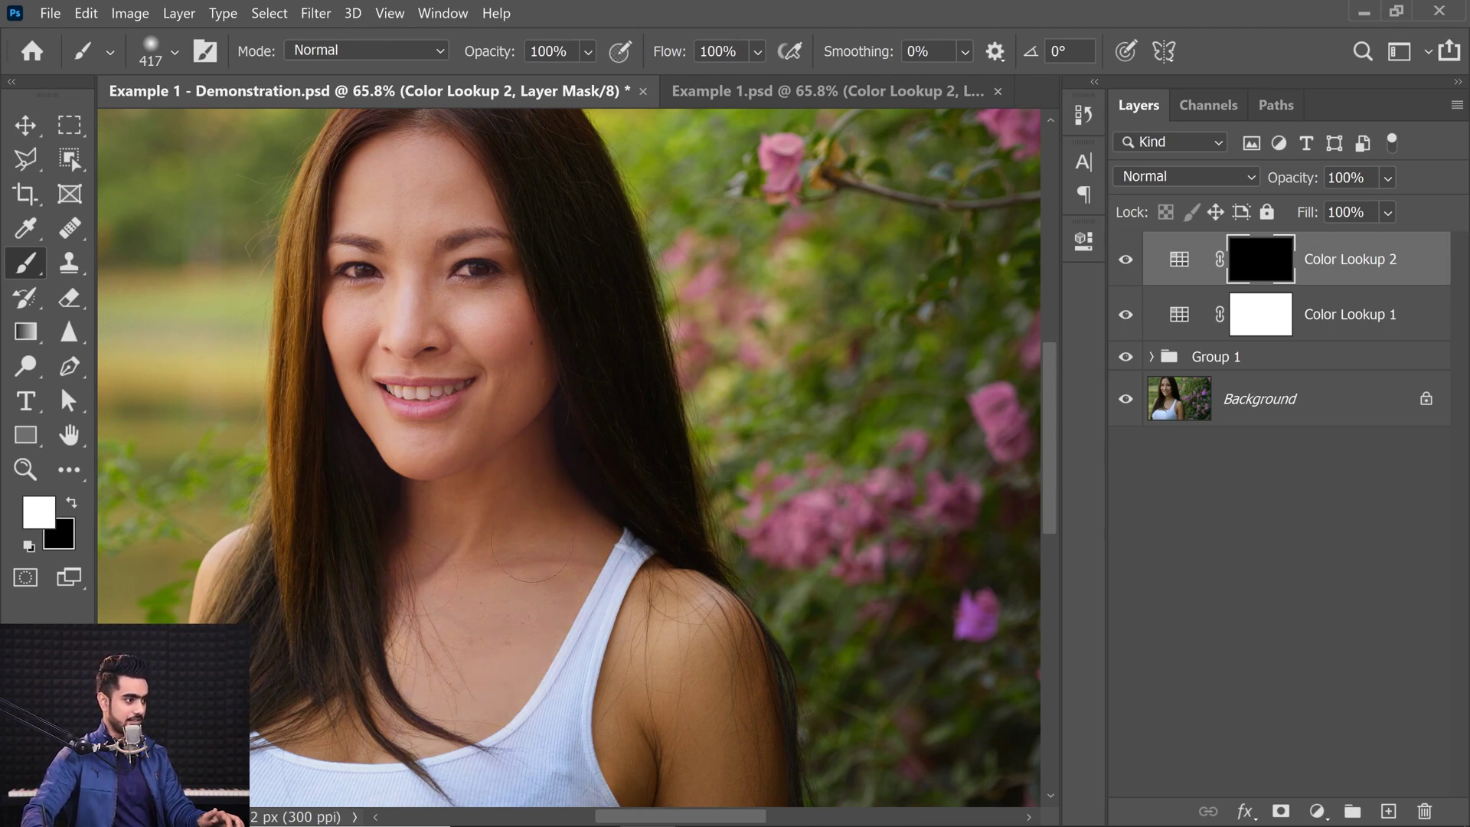
- Paint white on the Color Lookup 2 mask over the woman's face, neck, chest and arms
left_click_drag(429, 268, 253, 582)
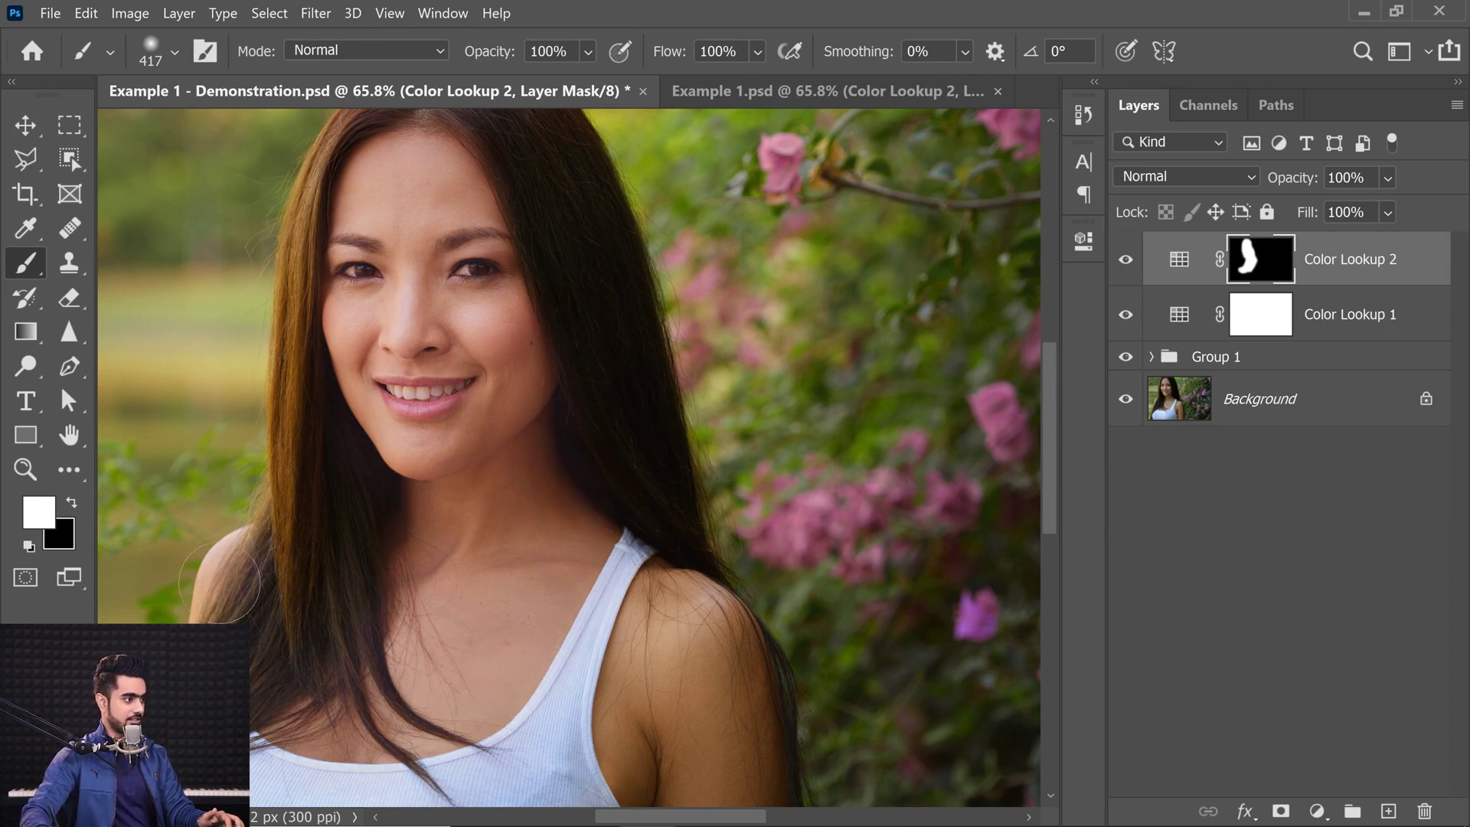
scroll(619, 536, "down", 5)
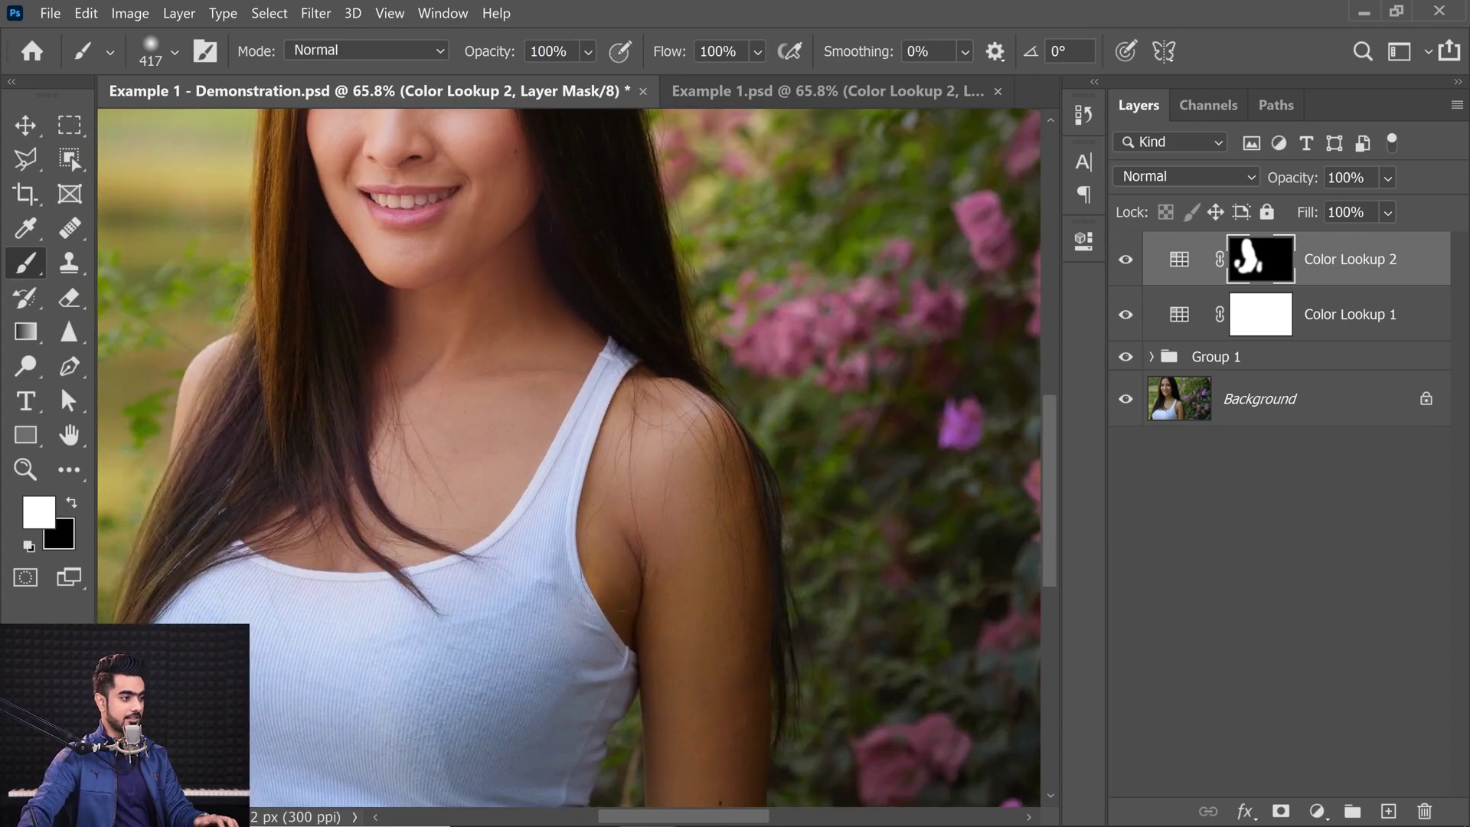
left_click_drag(706, 587, 617, 393)
scroll(656, 328, "up", 5)
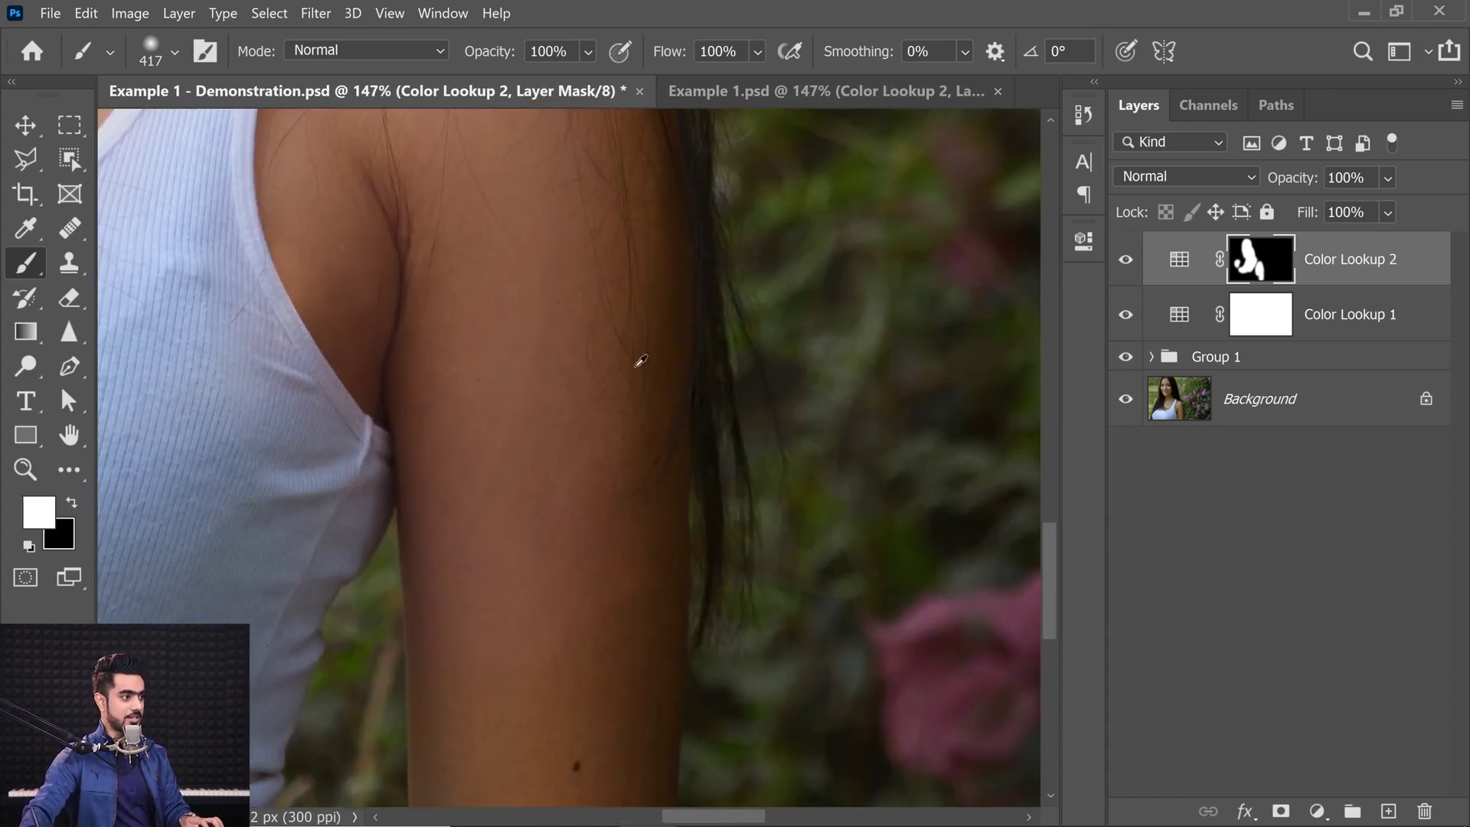
scroll(632, 305, "down", 5)
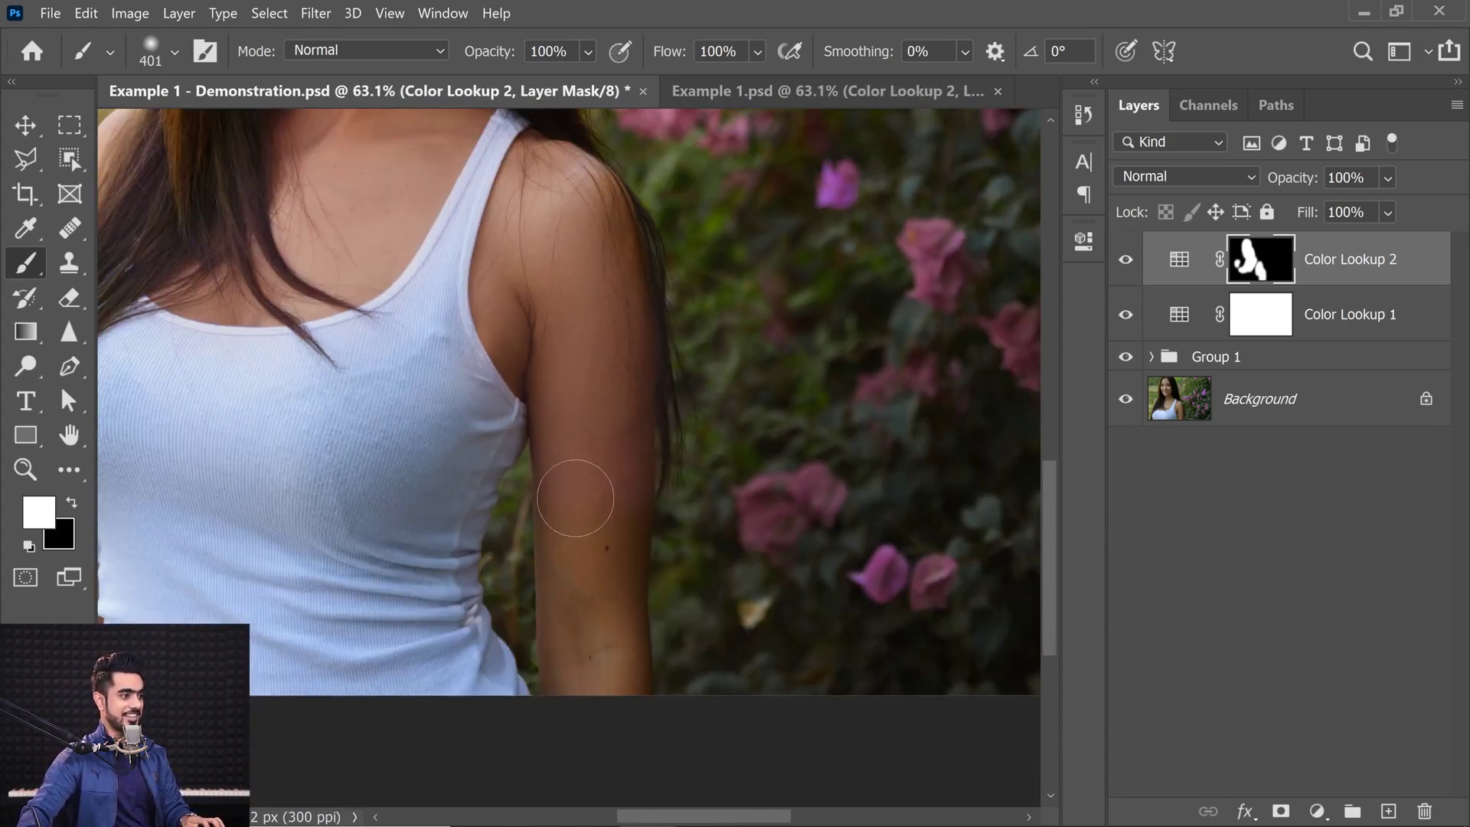
left_click_drag(484, 467, 821, 543)
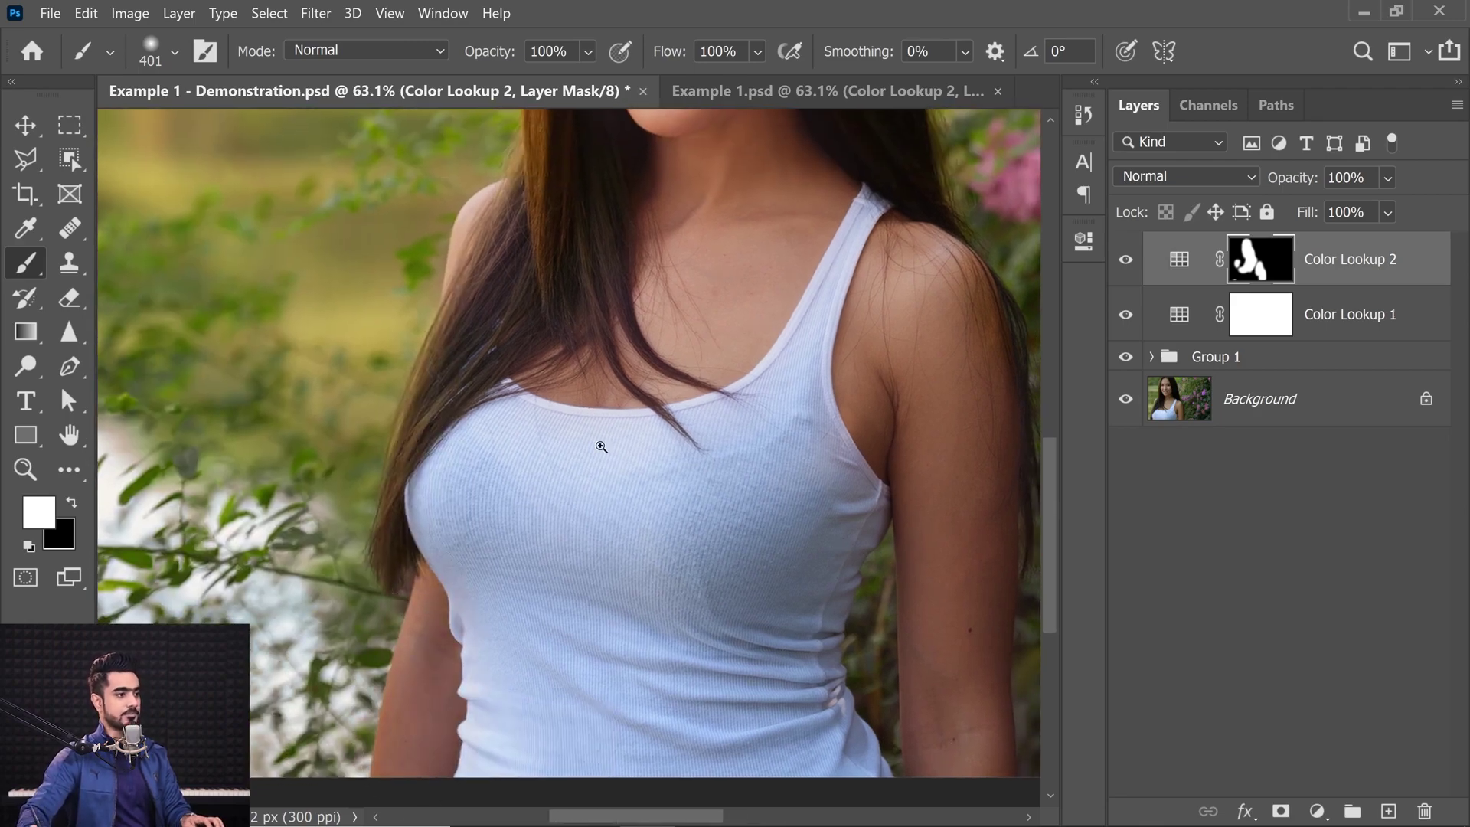
scroll(691, 340, "down", 2)
left_click_drag(696, 301, 569, 412)
scroll(676, 135, "down", 2)
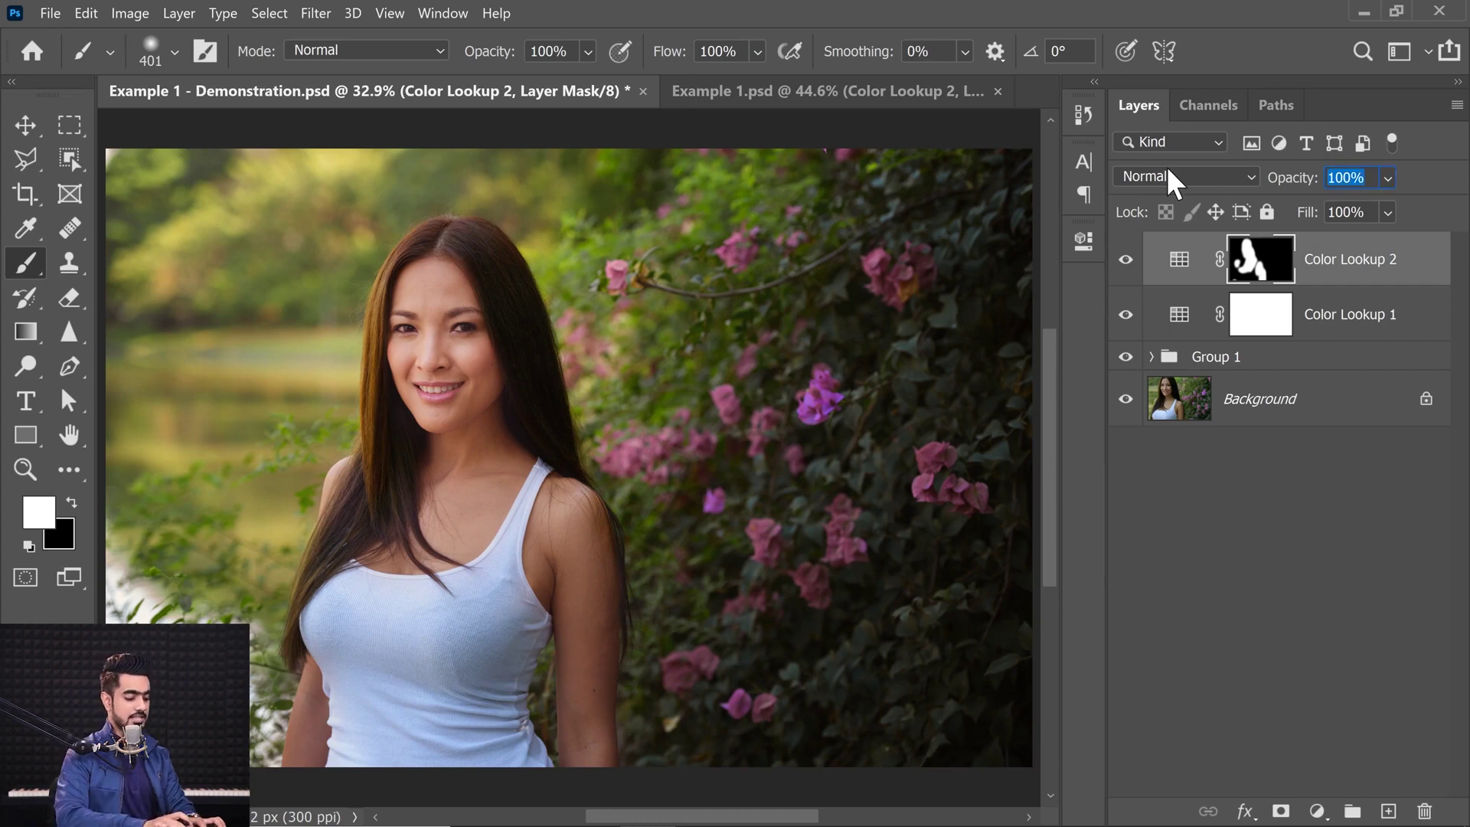
- Set the Color Lookup 2 layer's blend mode to Color and its opacity to 70%
type("70")
key("Return")
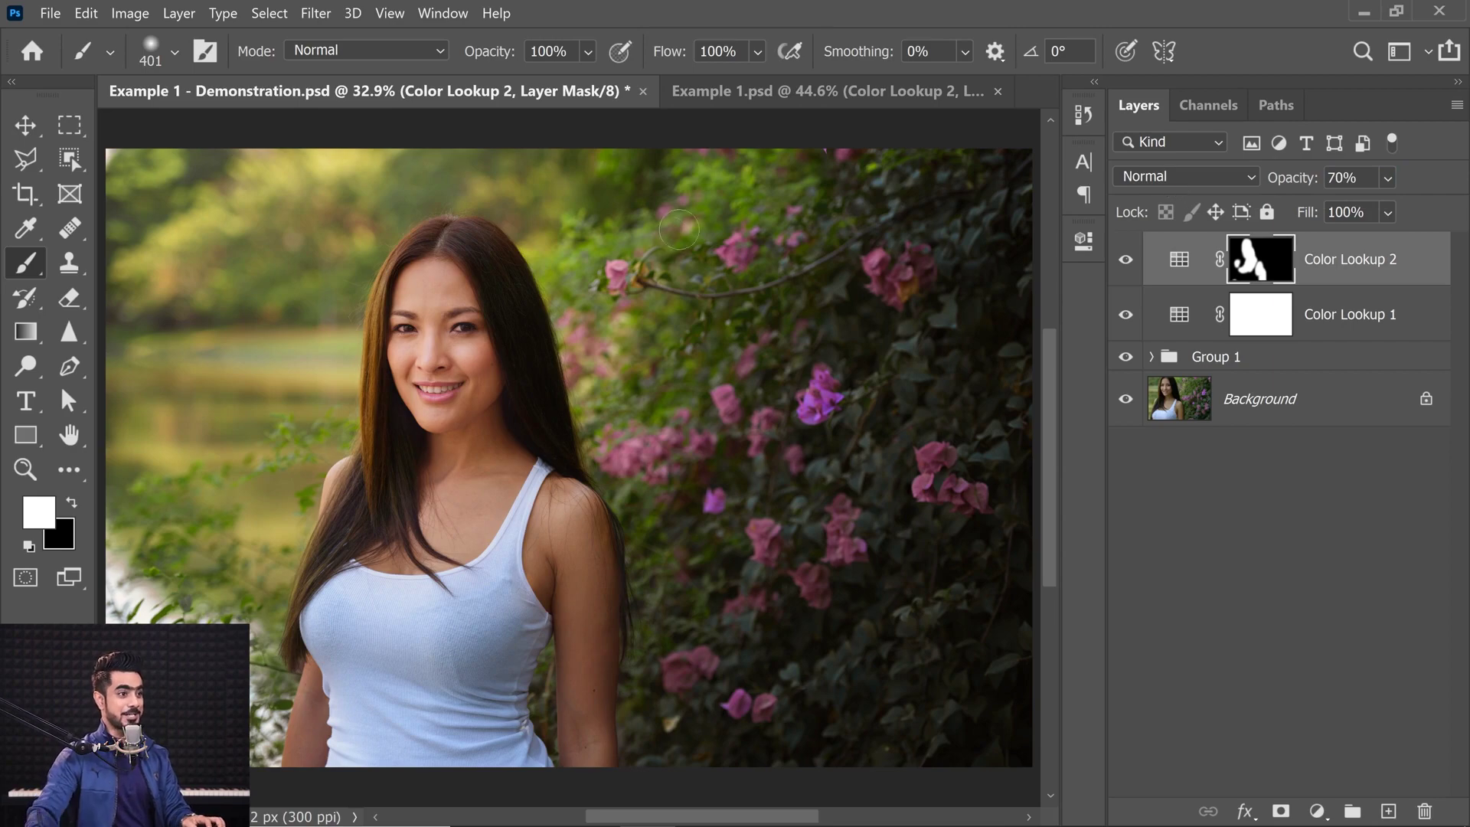
left_click_drag(460, 373, 498, 368)
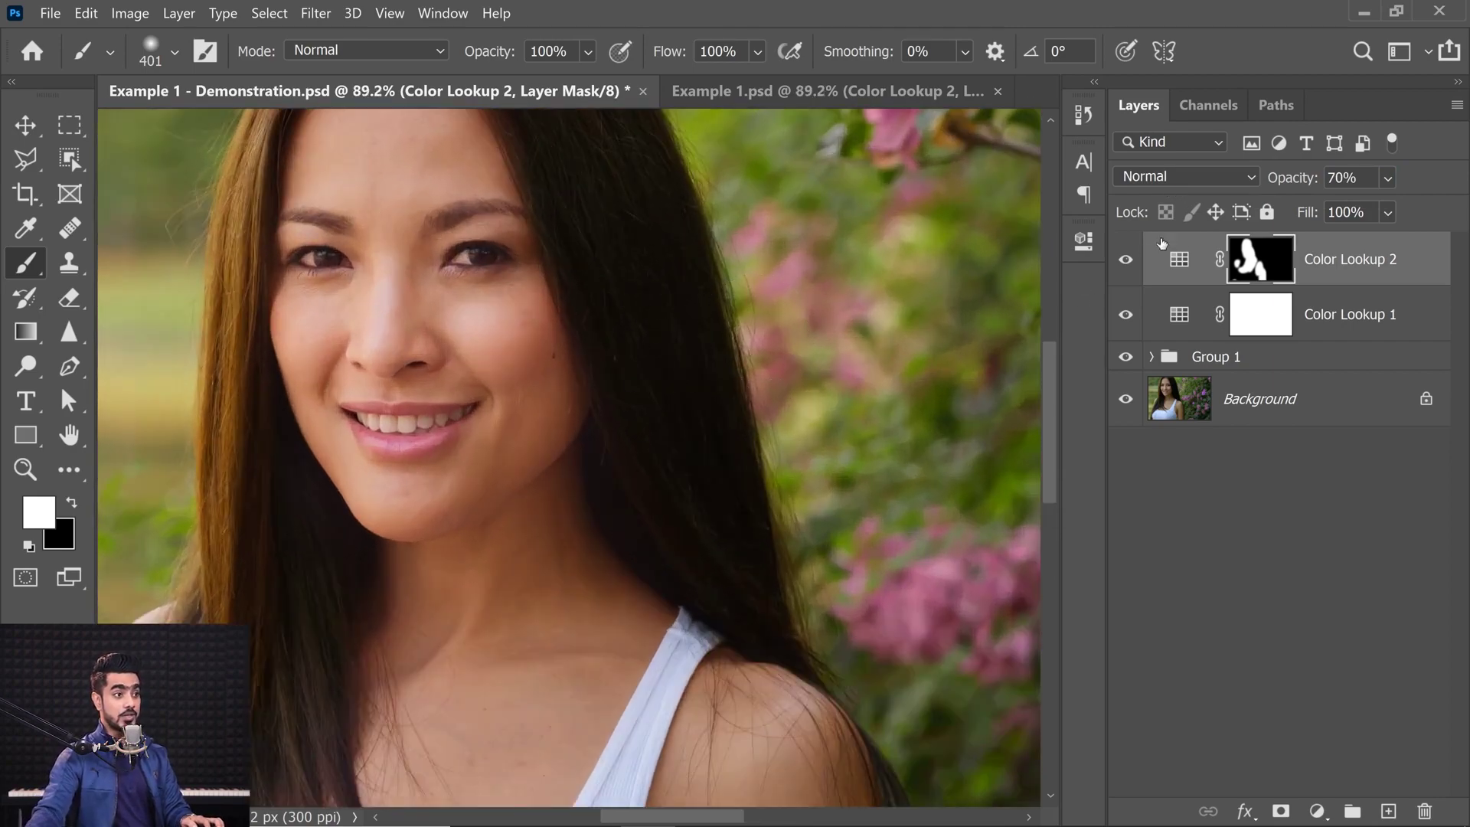
left_click(1163, 175)
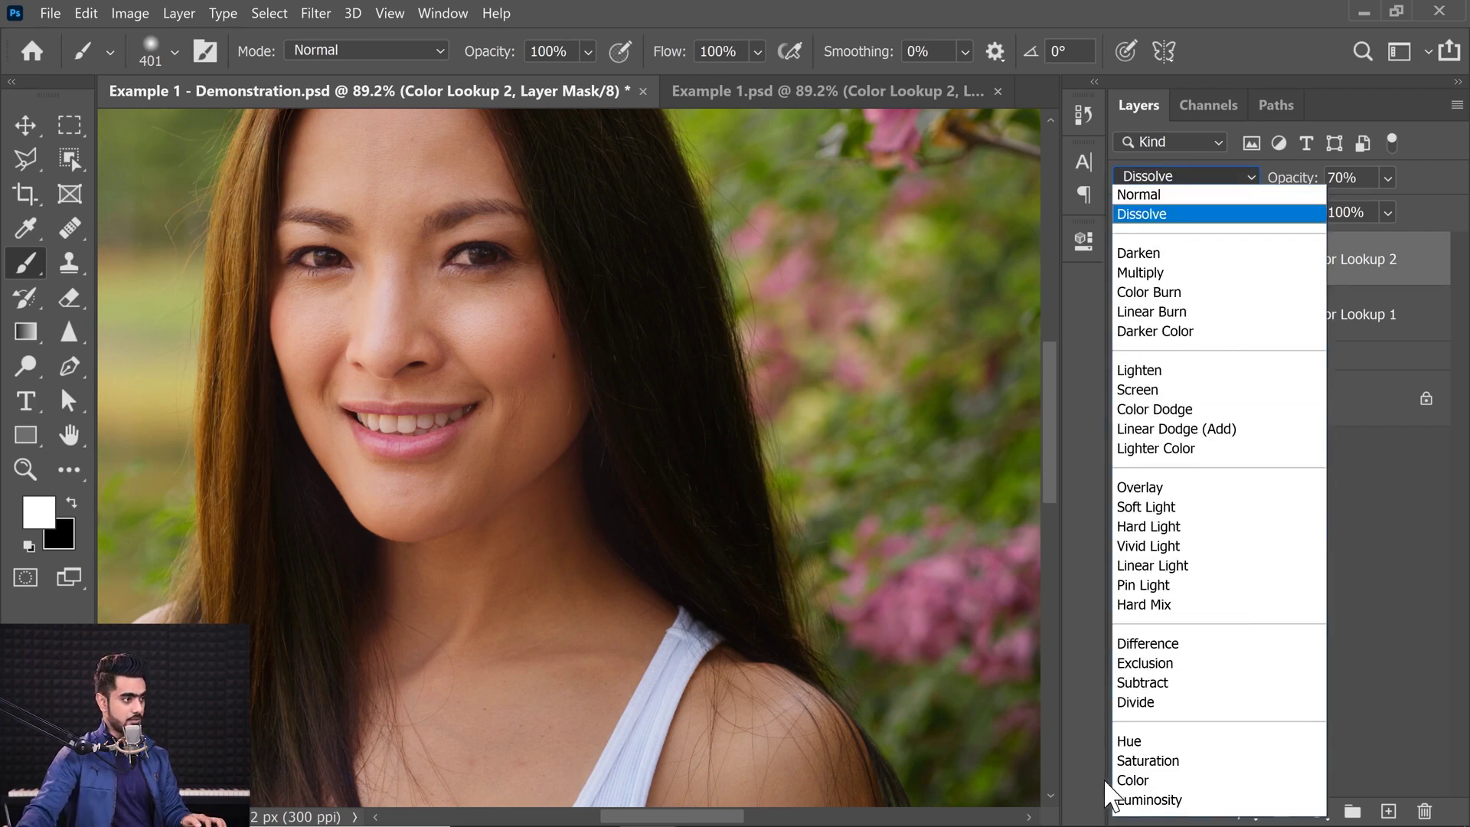
left_click(1133, 780)
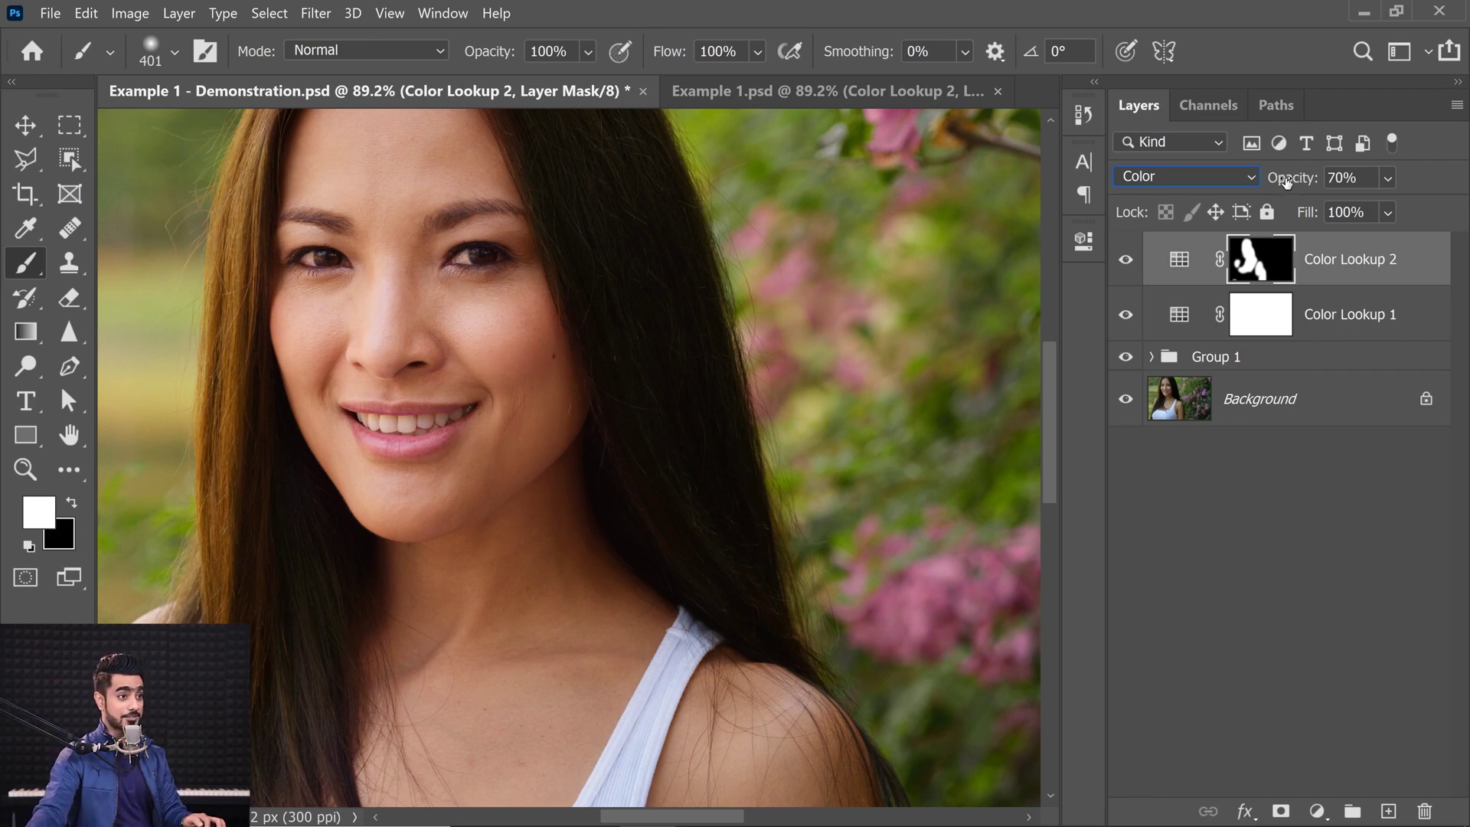
mouse_move(1288, 186)
left_mouse_down()
mouse_move(1311, 185)
mouse_move(1284, 156)
left_mouse_up()
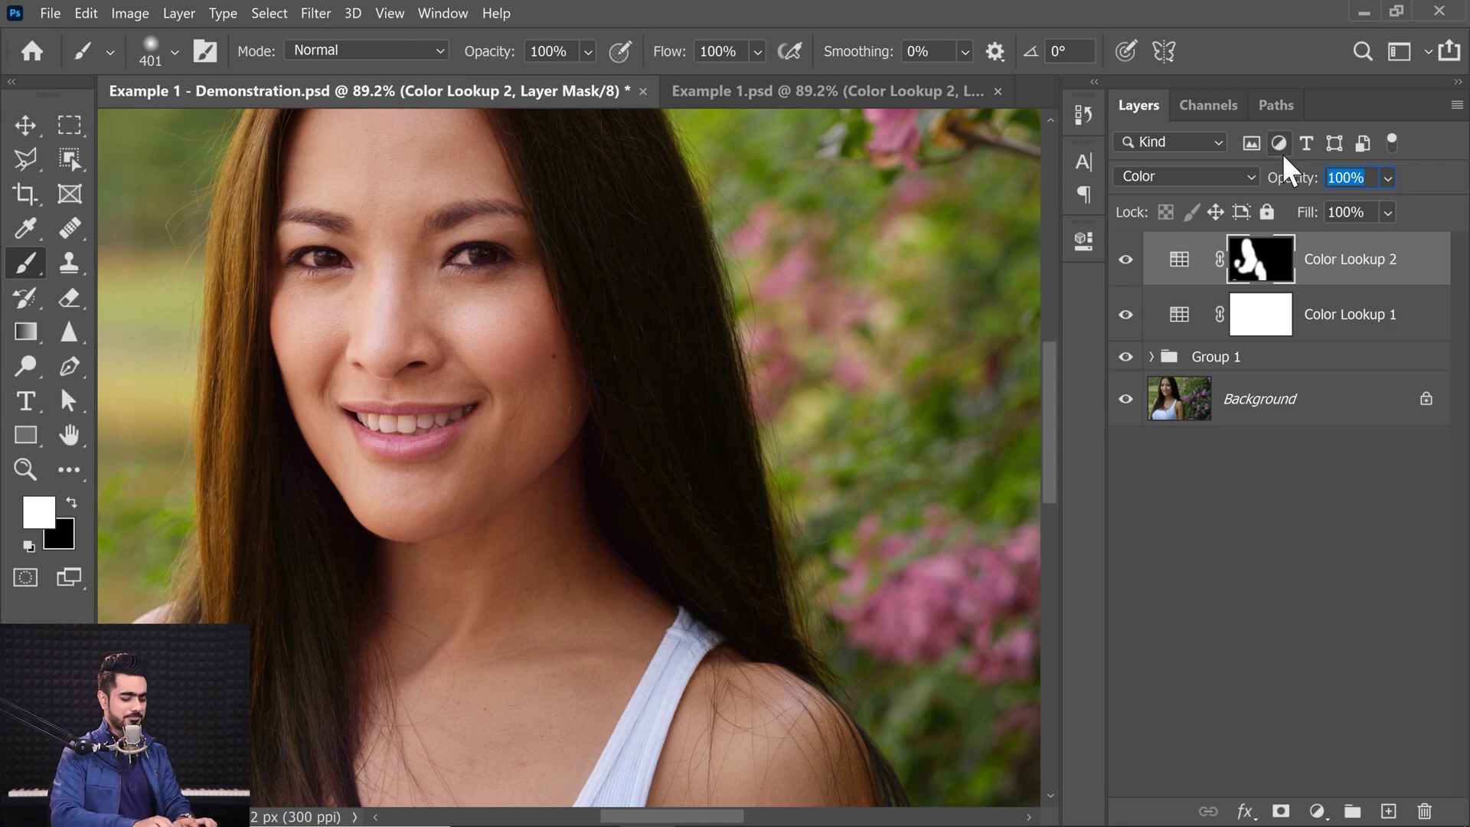
type("70")
key("Return")
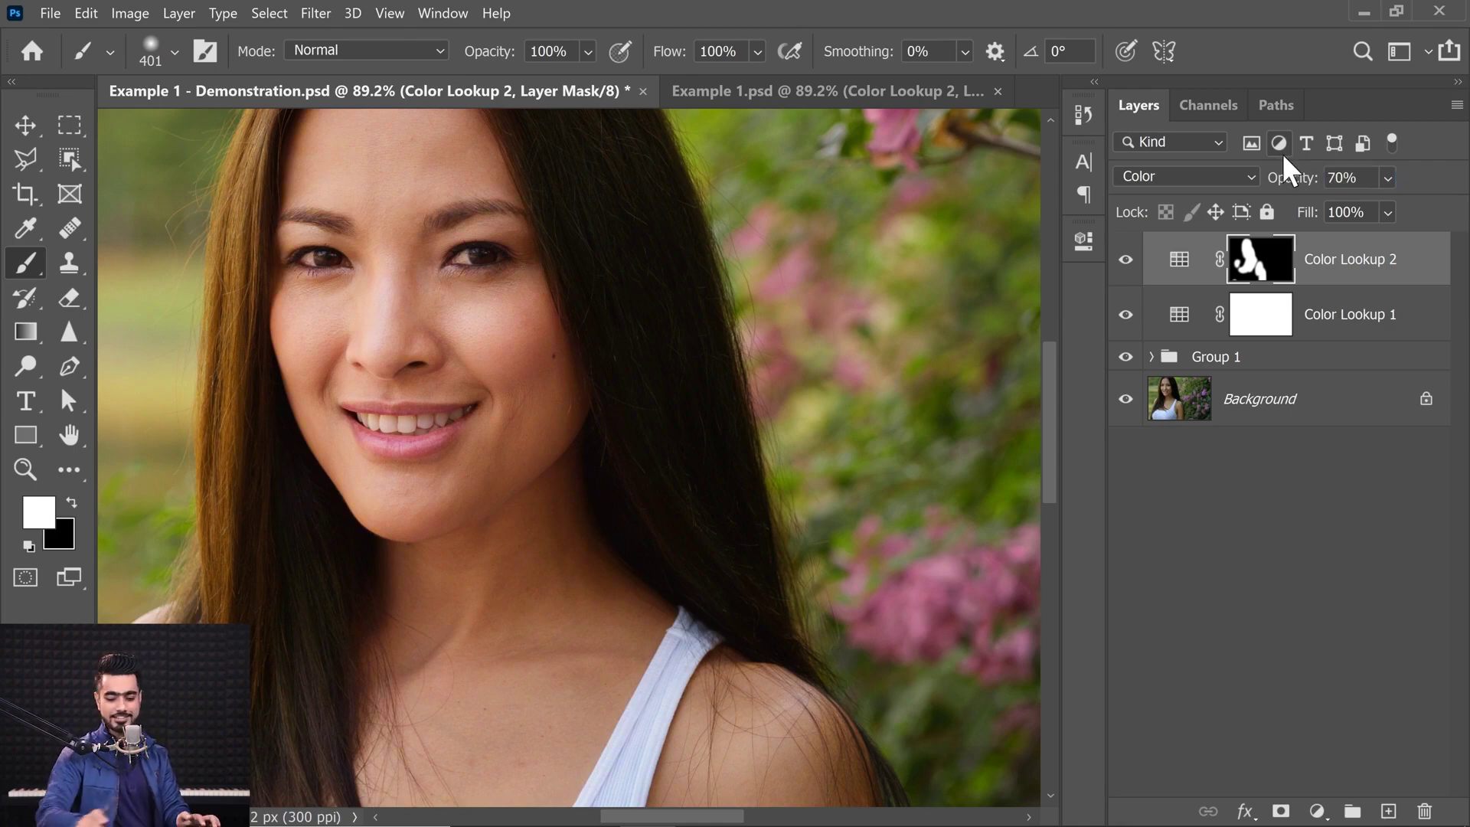
- Fit the whole portrait in view and compare the colour-graded result with the original Background
key("ctrl+0")
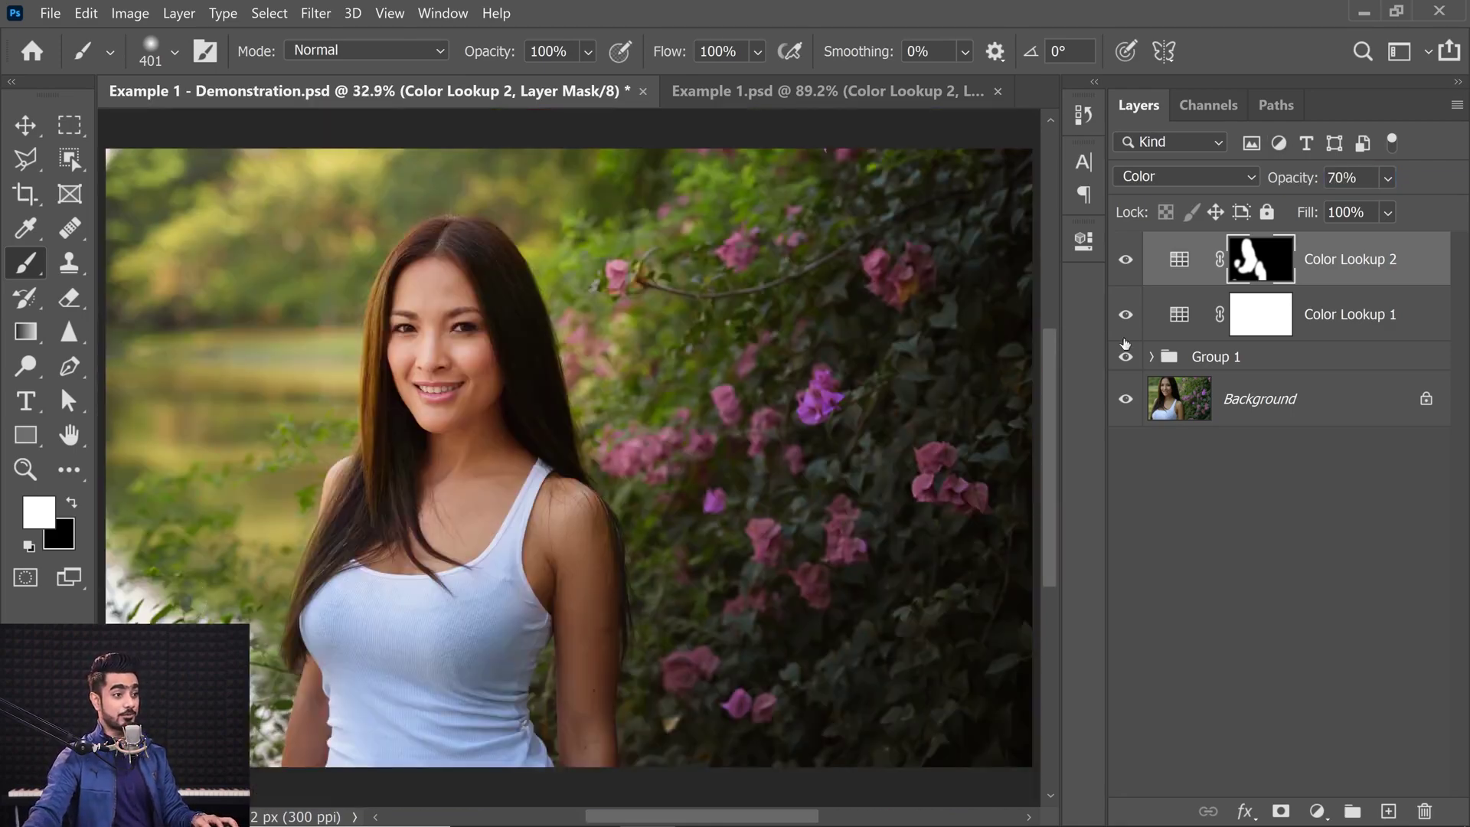
left_click(1126, 400, "alt")
left_click(1126, 402, "alt")
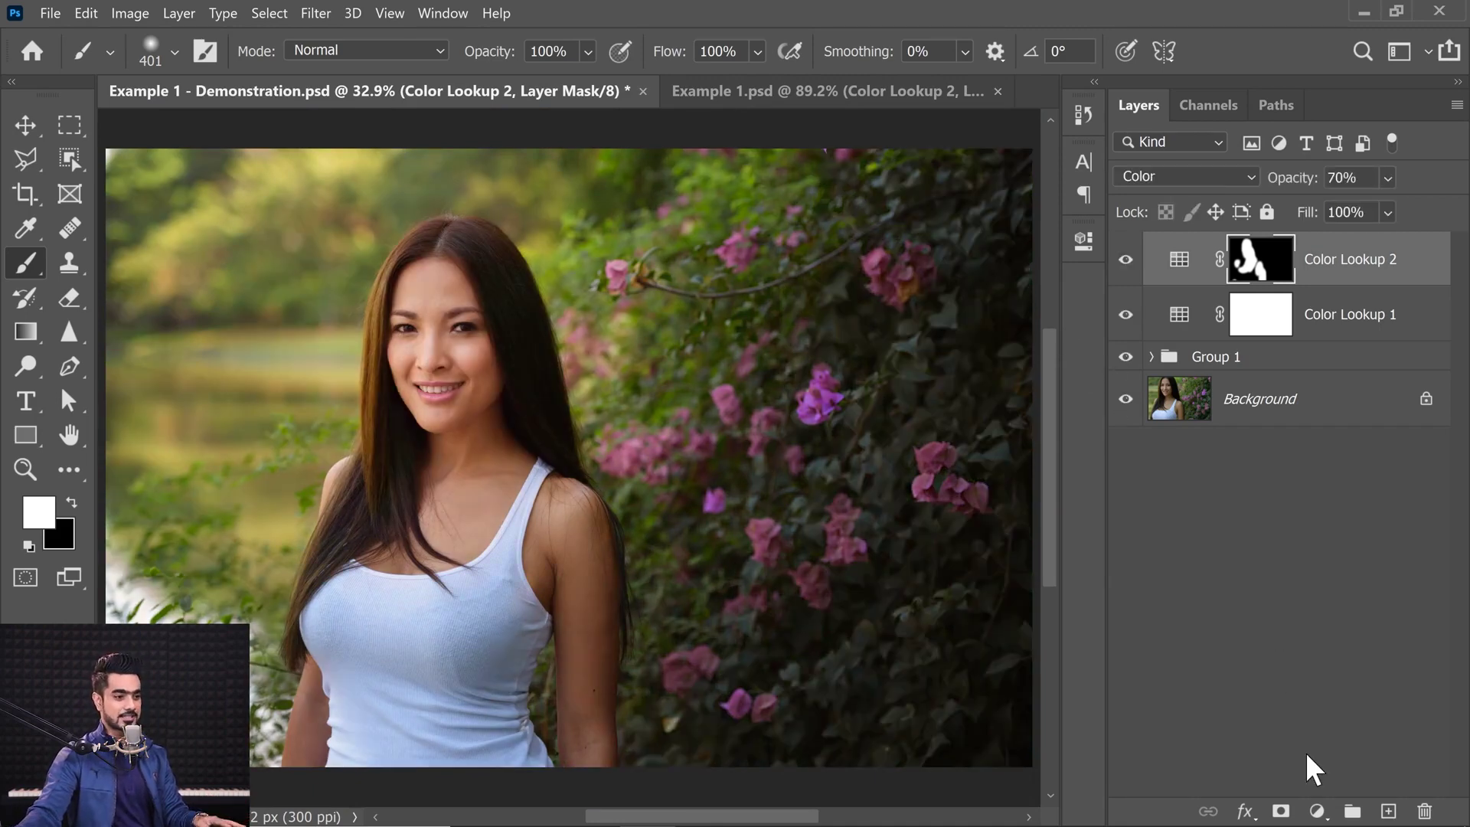
- Add a Curves layer on top and darken it with points at 215 to 205, about 148 to 140, and 254 to 248
left_click(1317, 812)
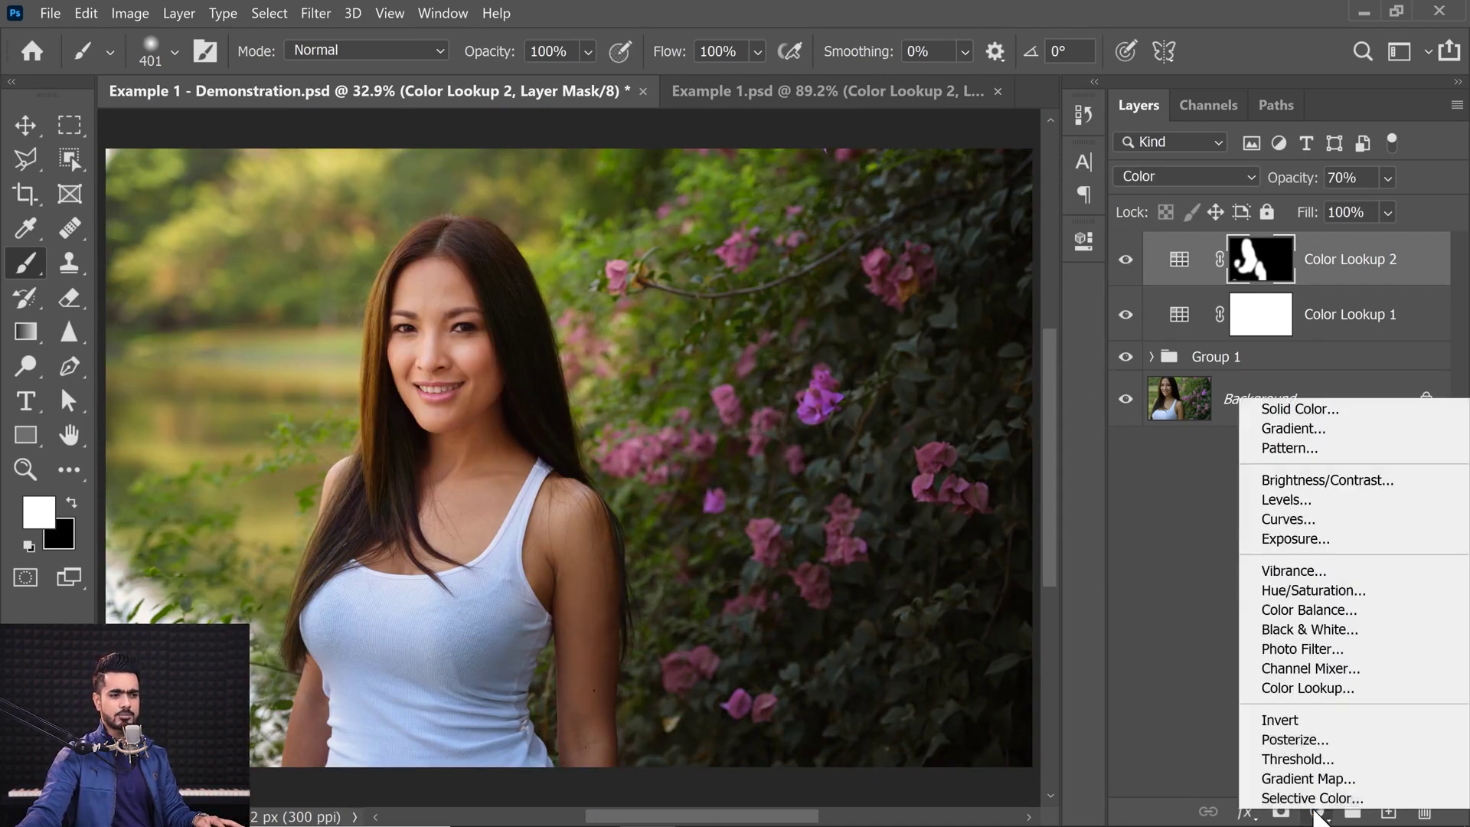
left_click(1282, 521)
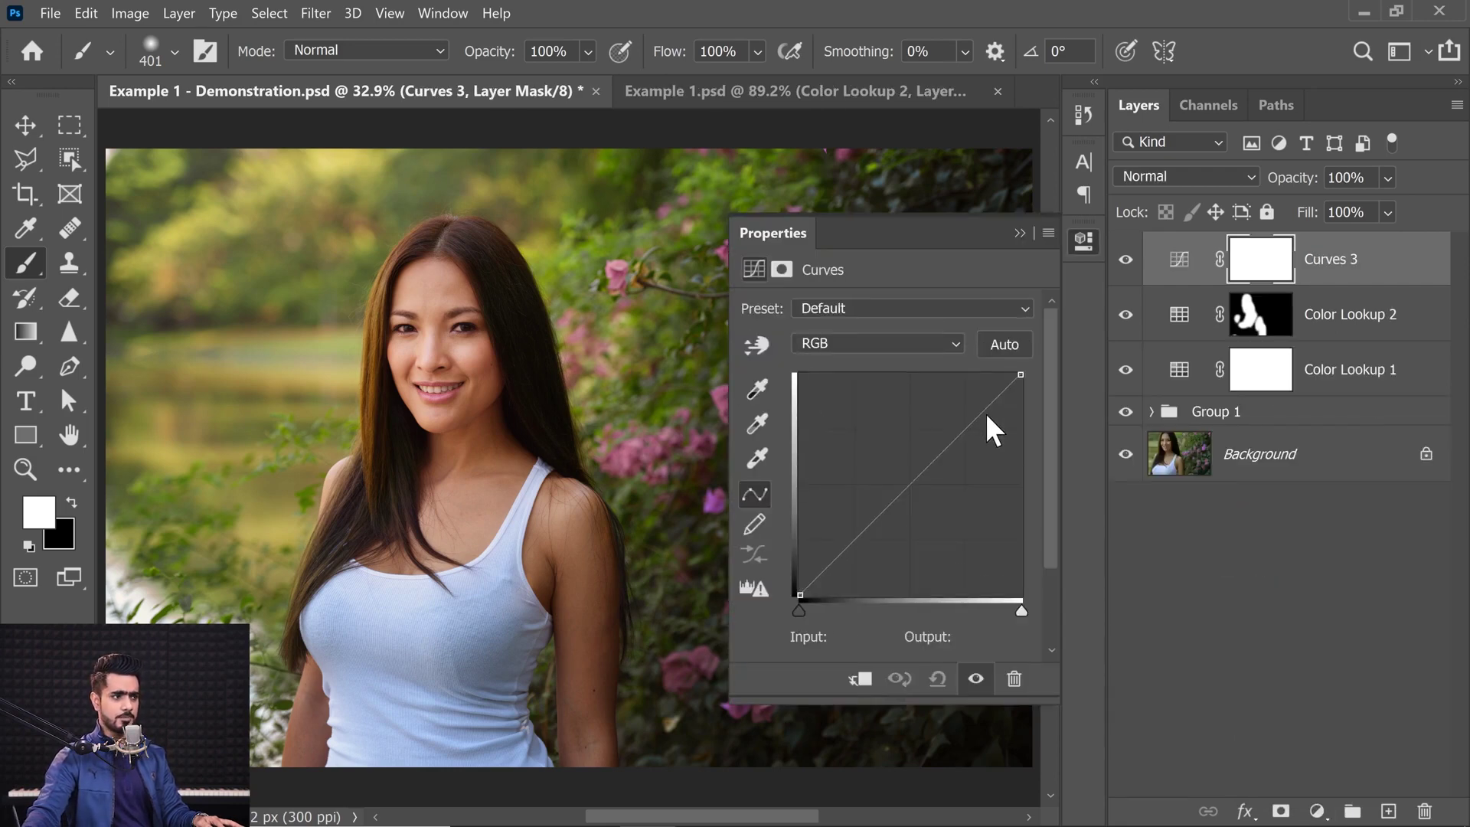
left_click_drag(984, 413, 986, 418)
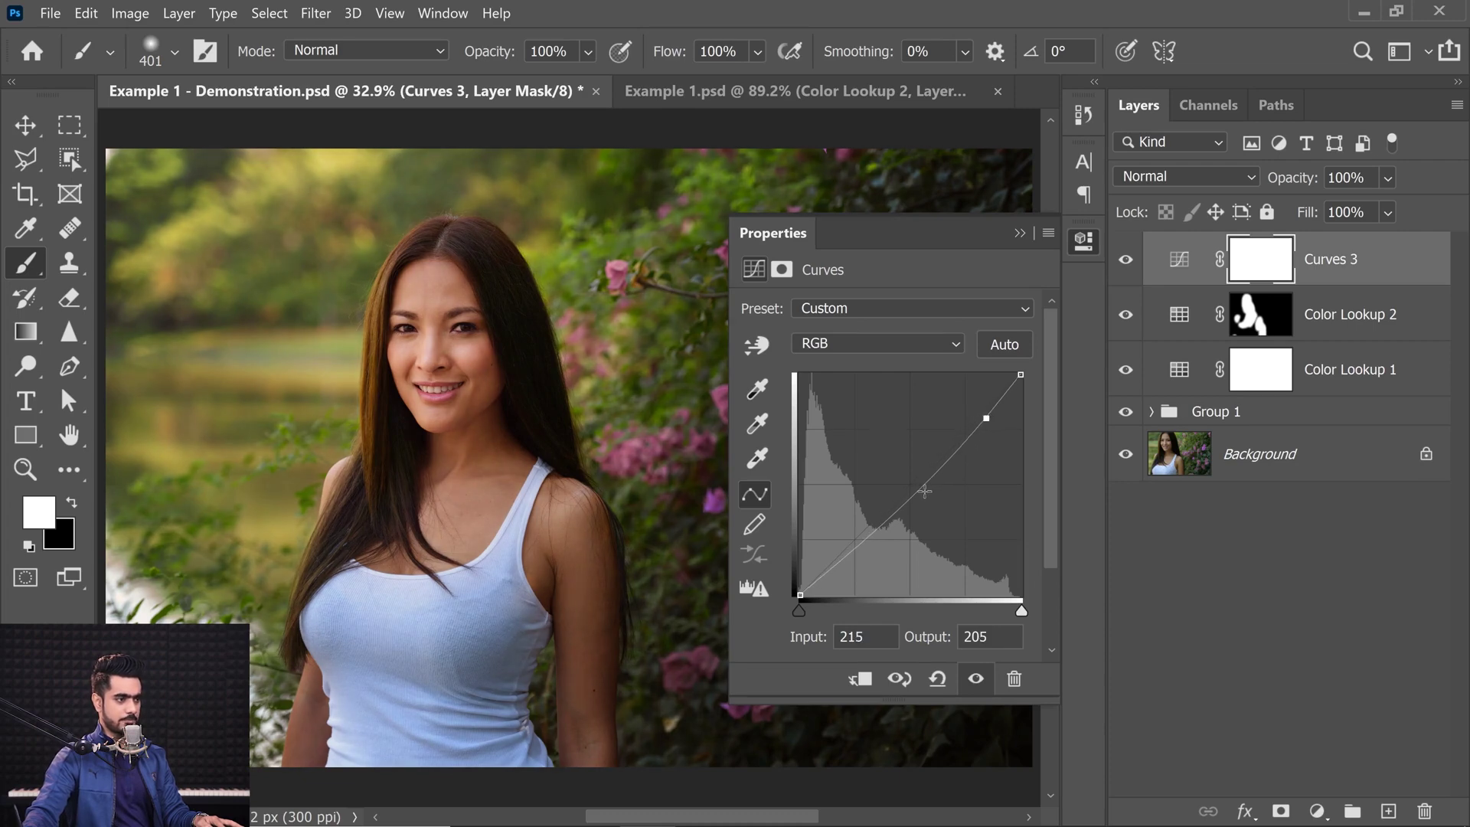
left_click(929, 475)
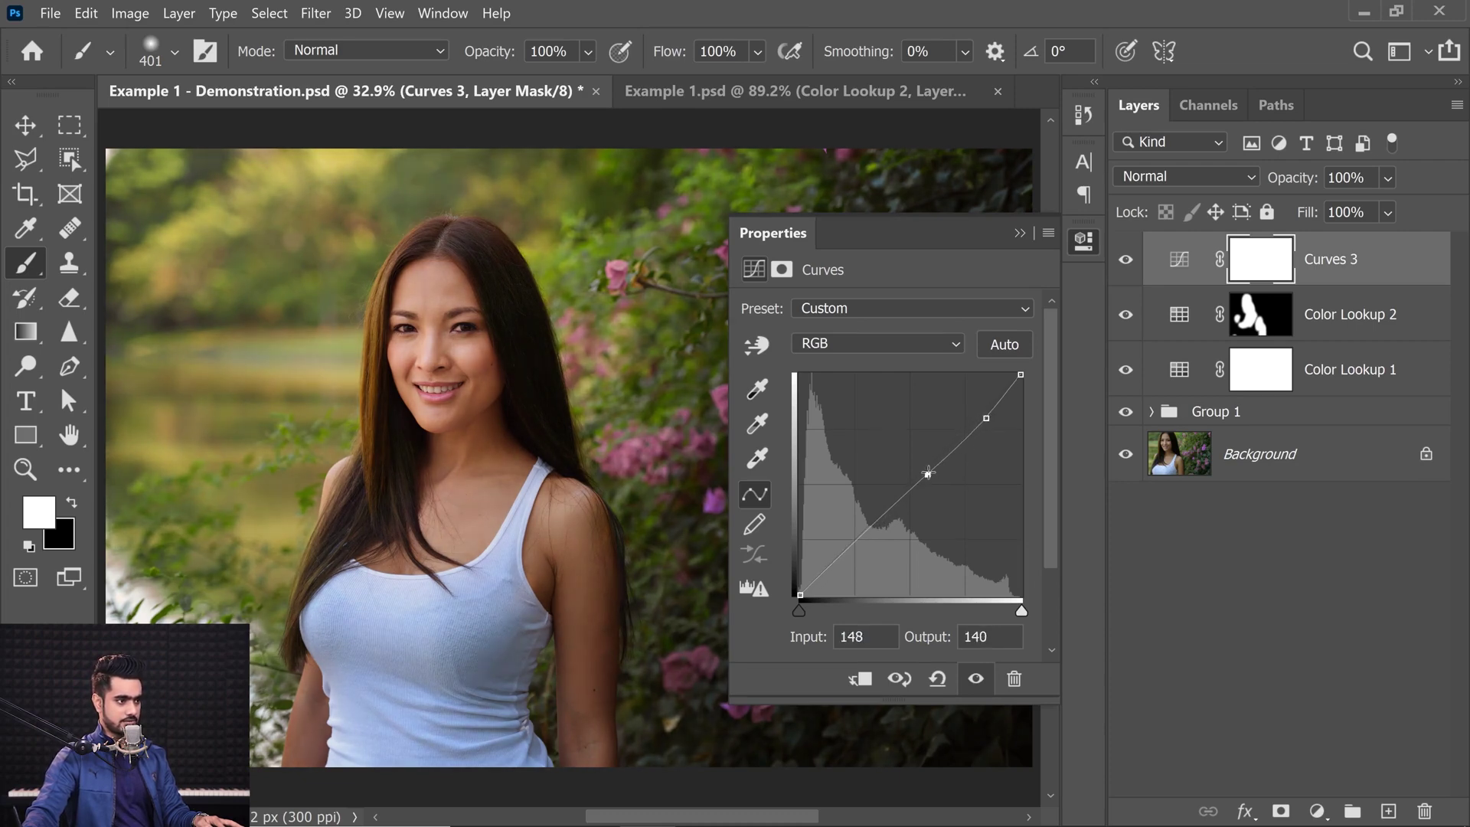
left_click_drag(933, 474, 930, 473)
left_click_drag(1022, 376, 1020, 381)
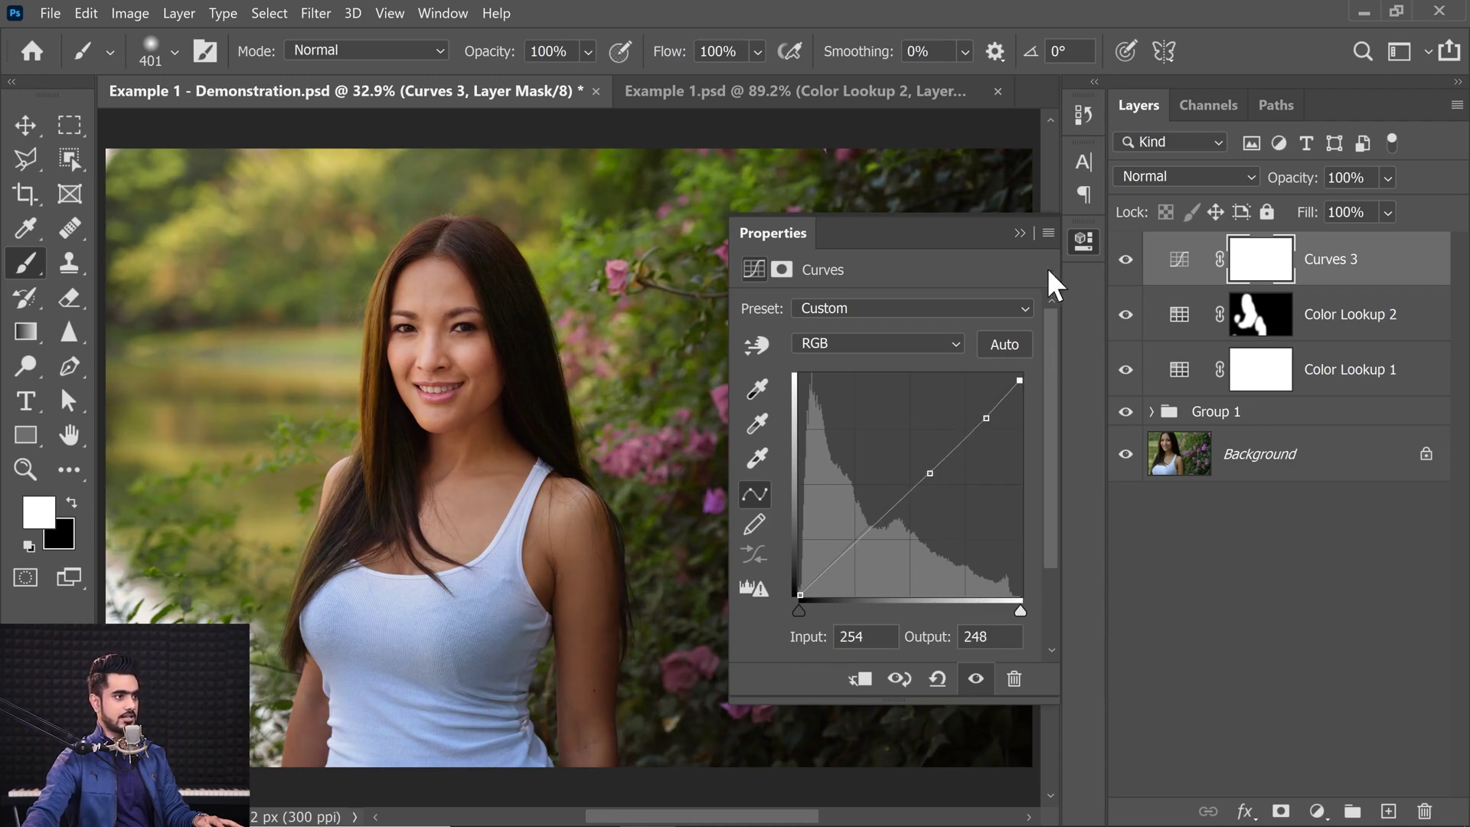
- Check the effect of the Curves 3 layer and compare the finished portrait with the original Background
left_click(1083, 241)
left_click(1127, 261)
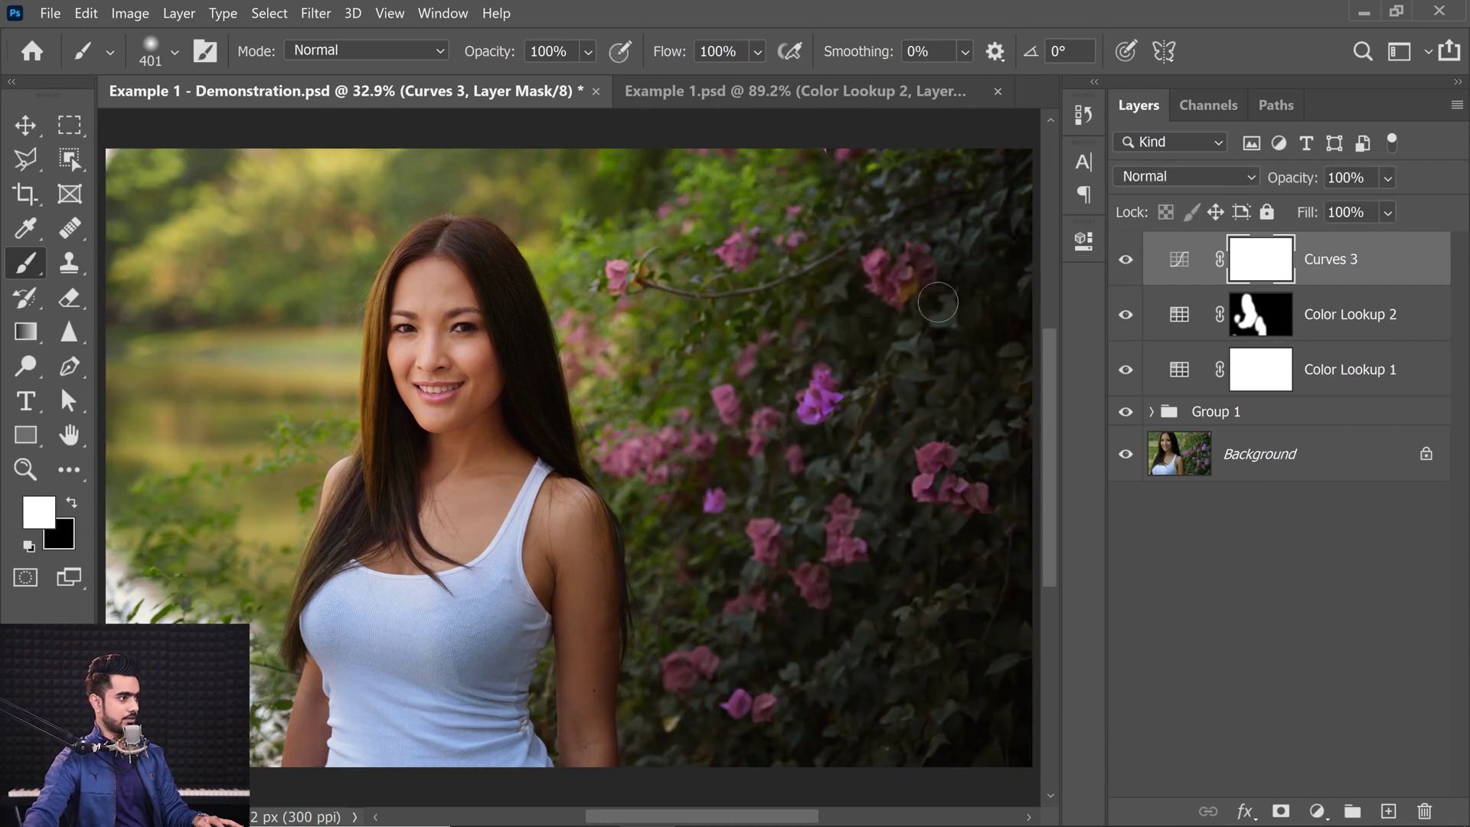
left_click(1127, 457, "alt")
left_click(1127, 456, "alt")
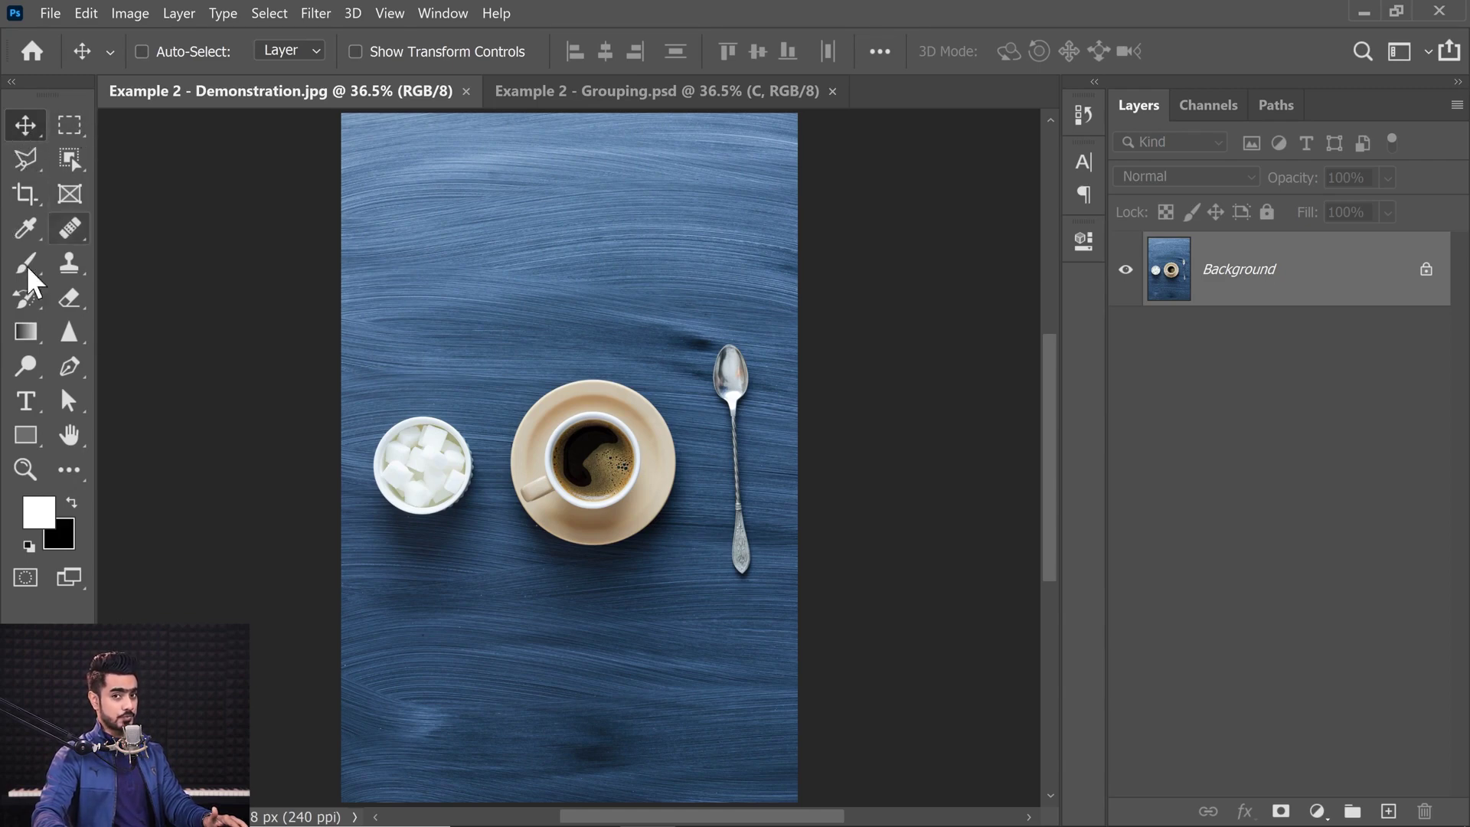
- Try the single-column tool layout, return to two columns and view the tools grouped with the Sharpen tool
left_click(11, 82)
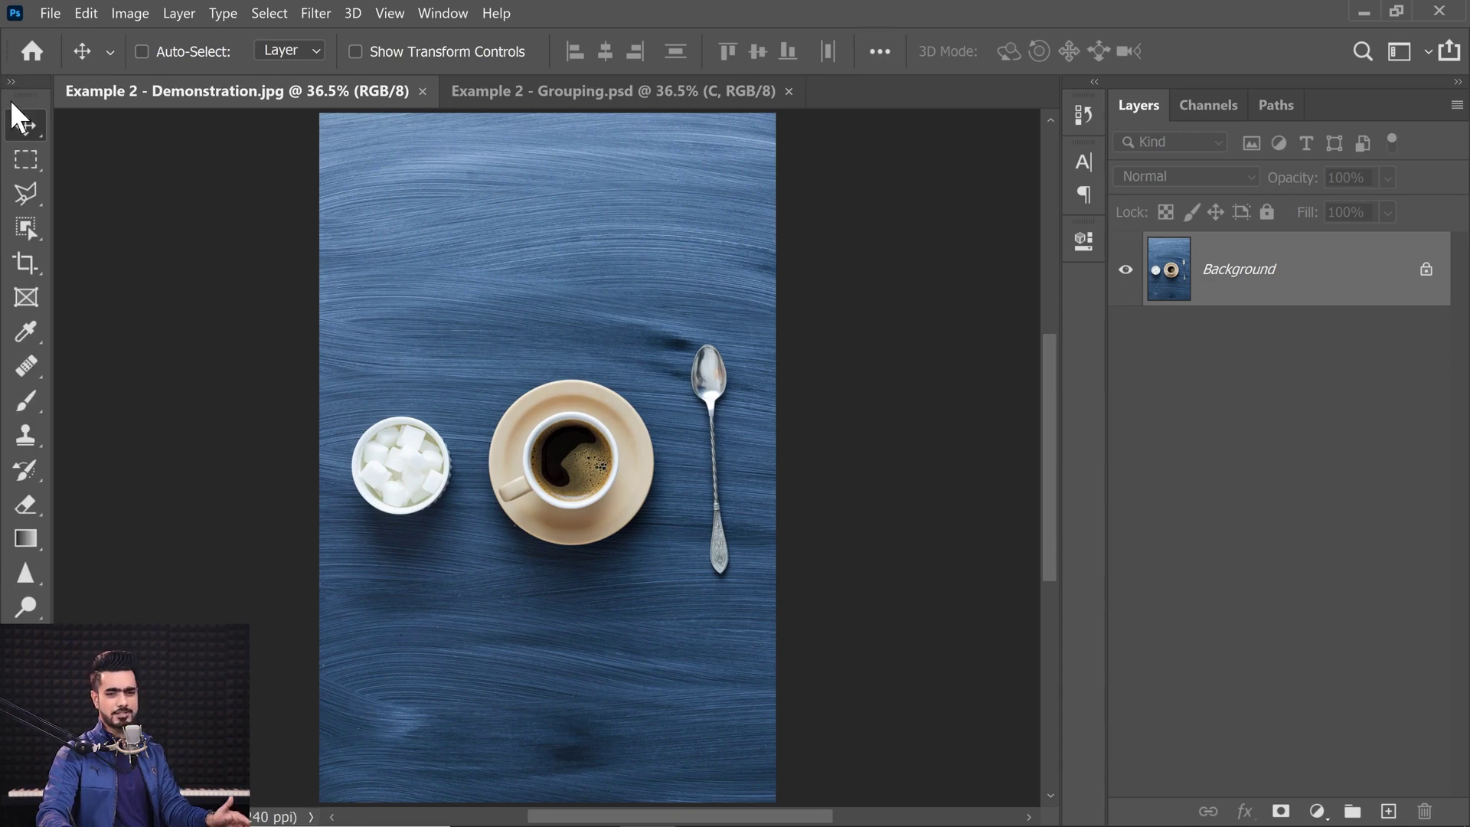
left_click(12, 82)
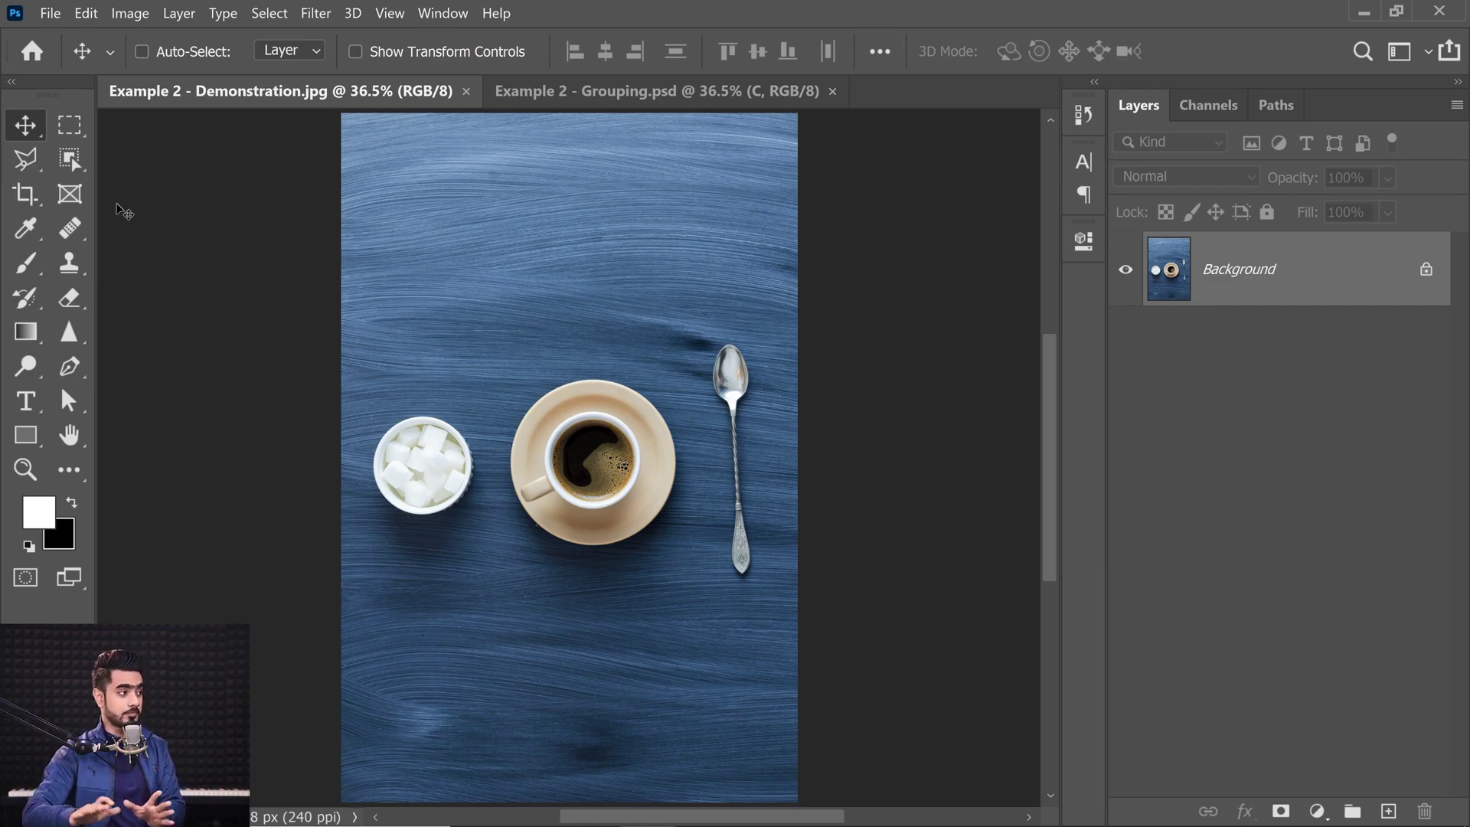
left_click(75, 334)
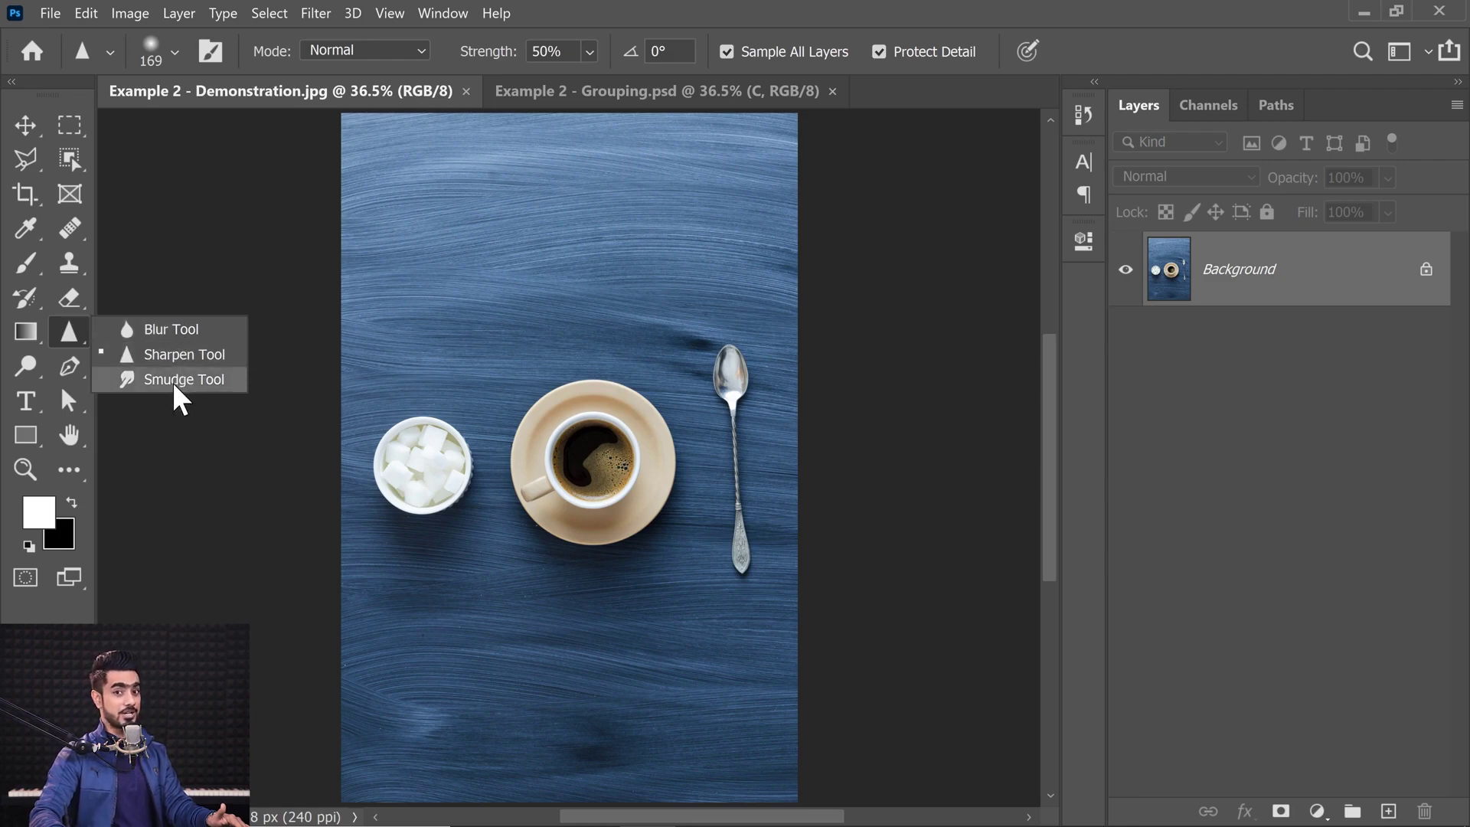
left_click(71, 323)
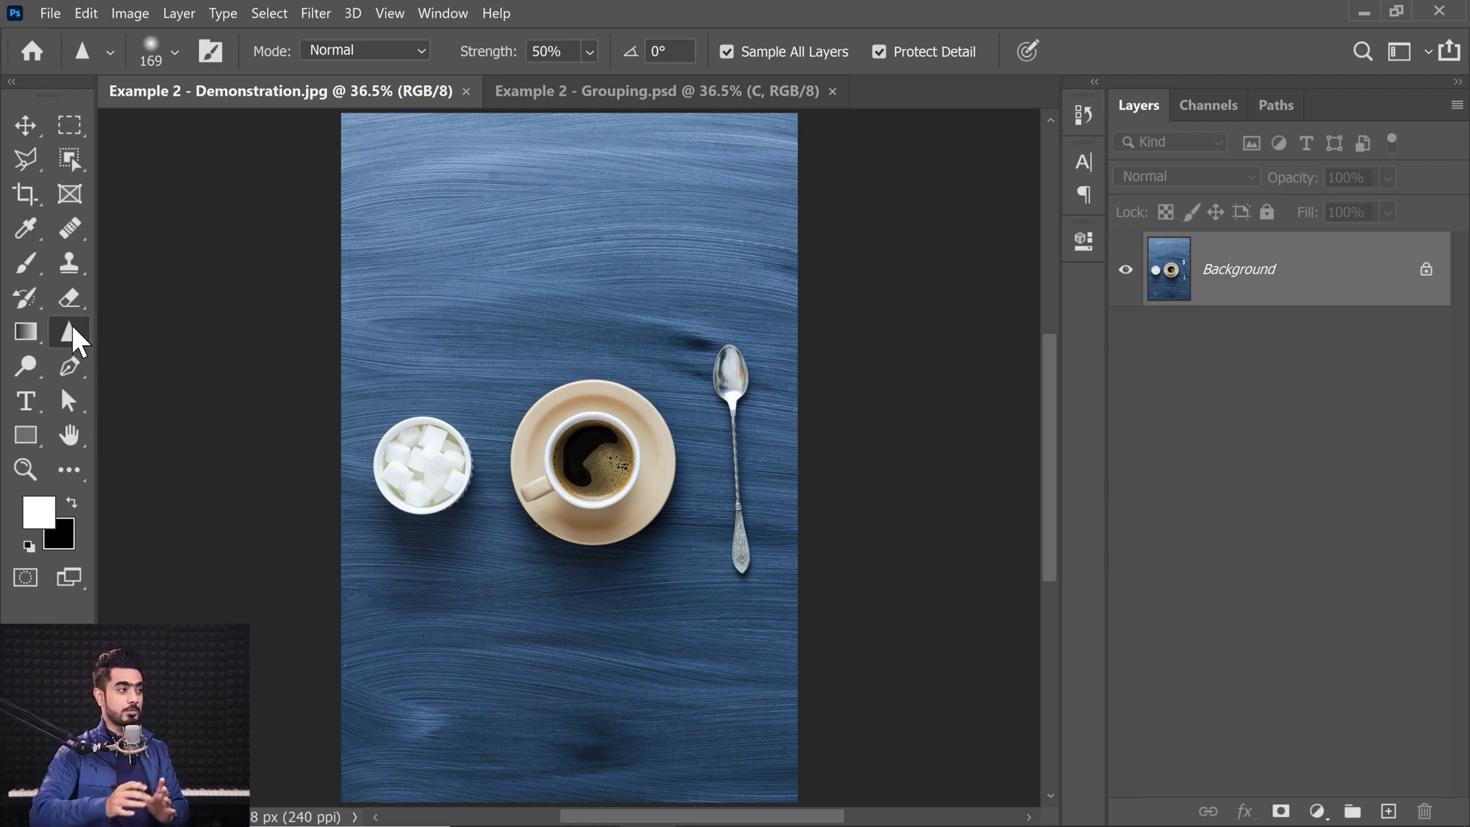
- Choose the Quick Selection tool from the group containing the Object Selection and Magic Wand tools
left_click(75, 163)
left_click(73, 162)
left_click(72, 159)
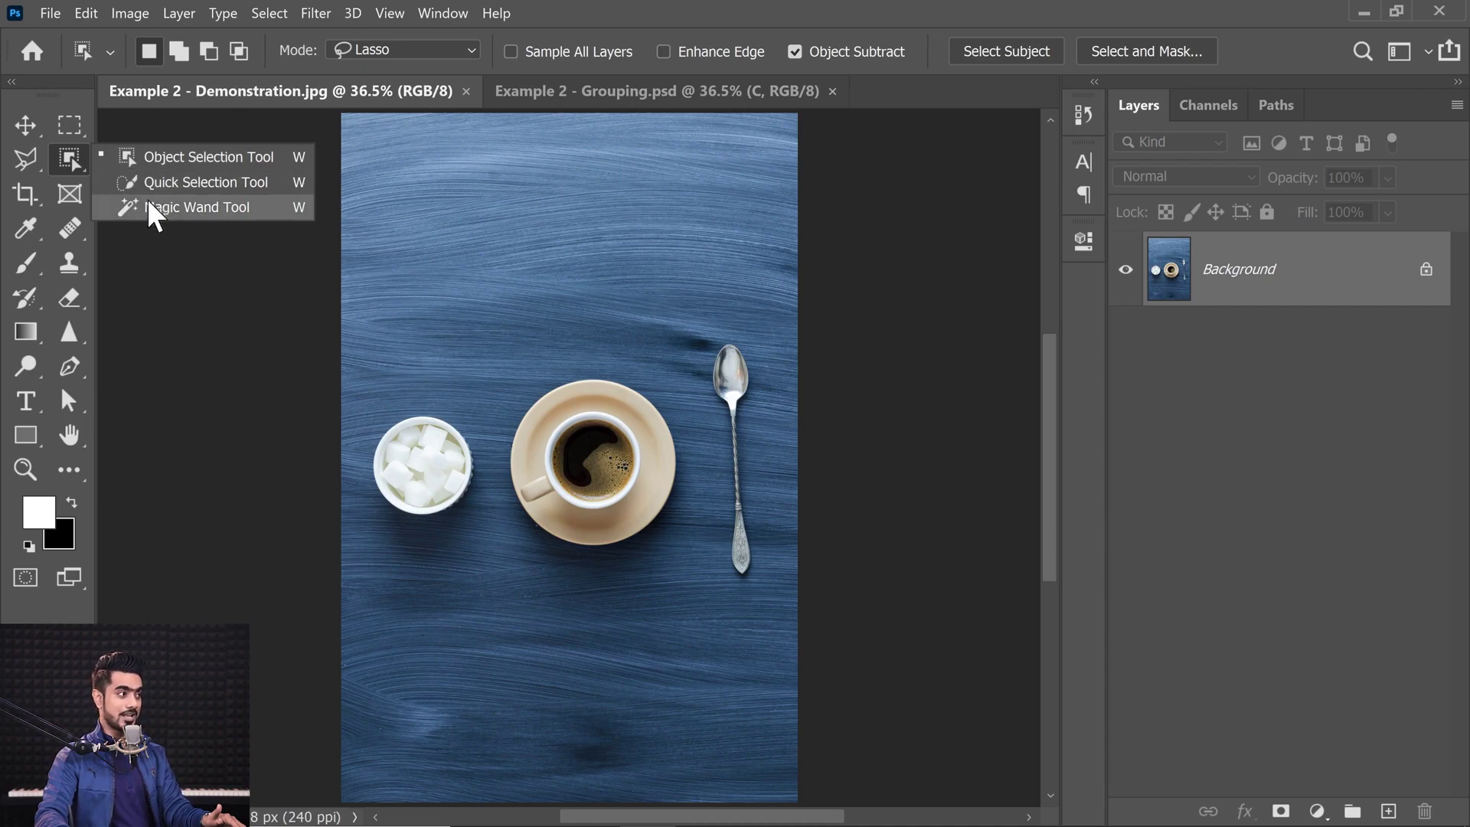
left_click(176, 181)
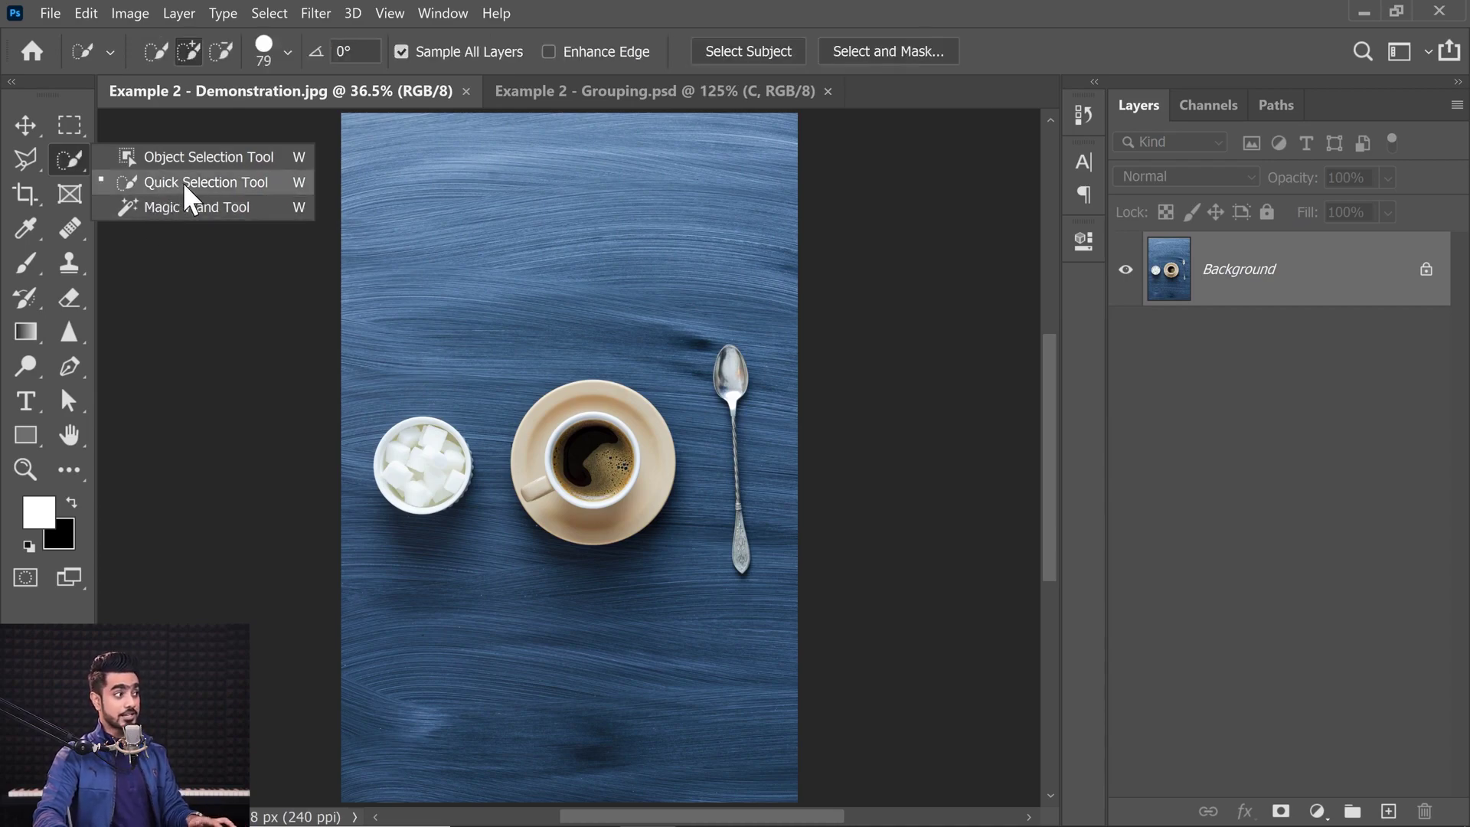
- Select the coffee surface inside the cup with the Quick Selection tool and start extending the selection onto the white rim
mouse_move(604, 458)
left_mouse_down()
mouse_move(615, 383)
mouse_move(602, 355)
left_mouse_up()
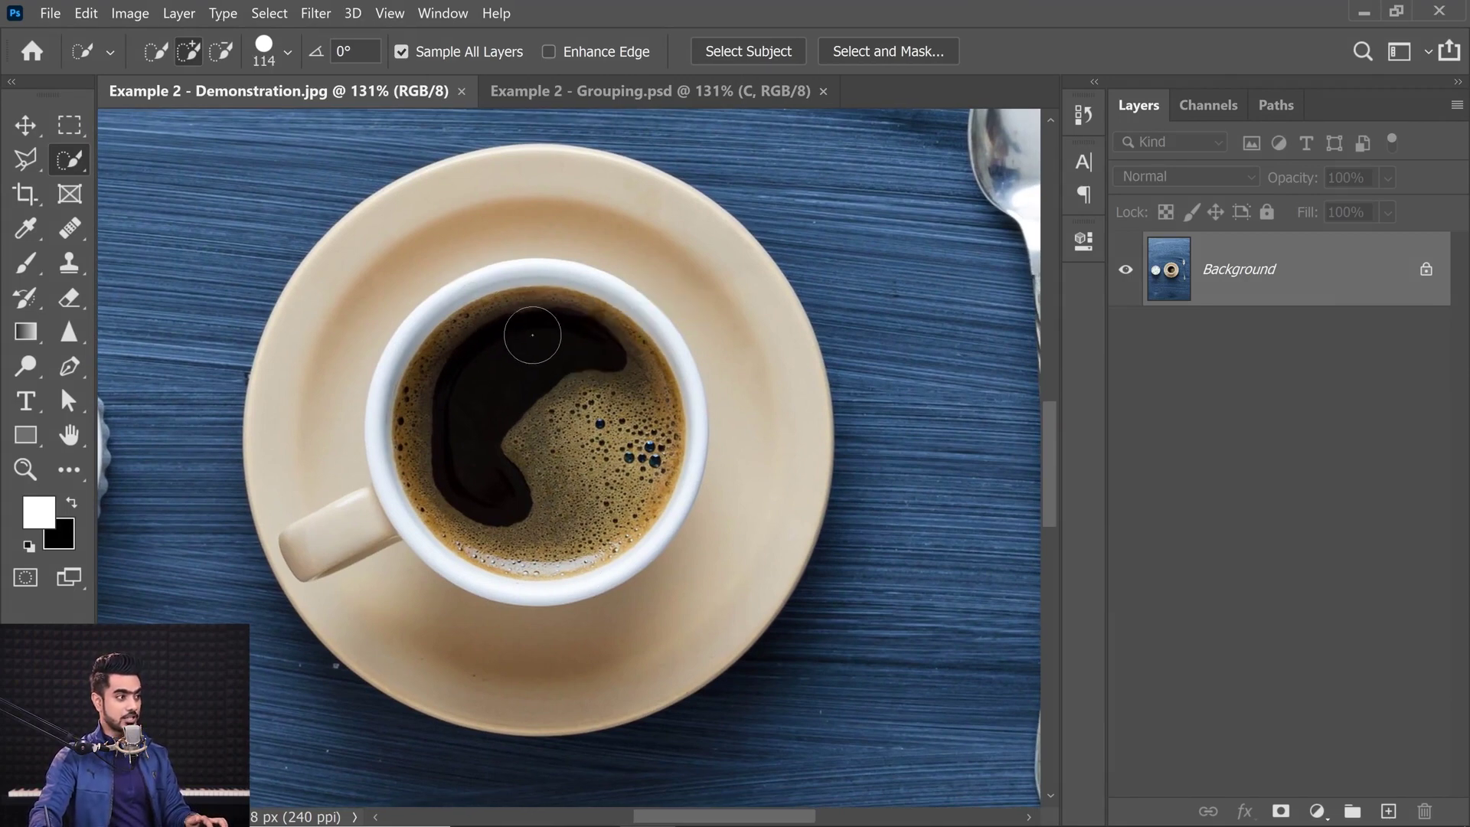
left_click_drag(544, 343, 546, 345)
mouse_move(470, 381)
left_mouse_down()
mouse_move(577, 487)
mouse_move(600, 416)
mouse_move(520, 486)
left_mouse_up()
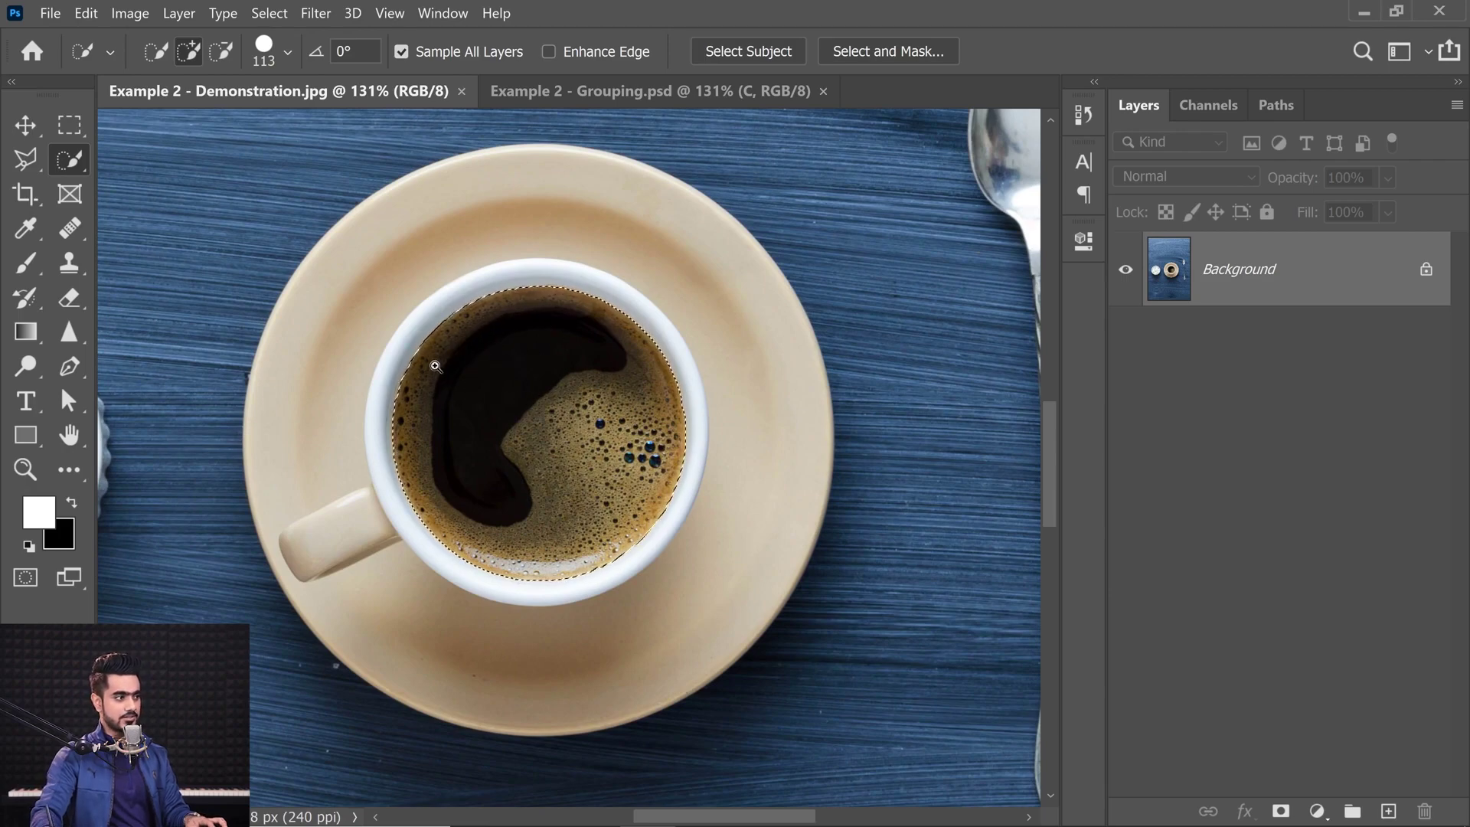
scroll(440, 359, "up", 4)
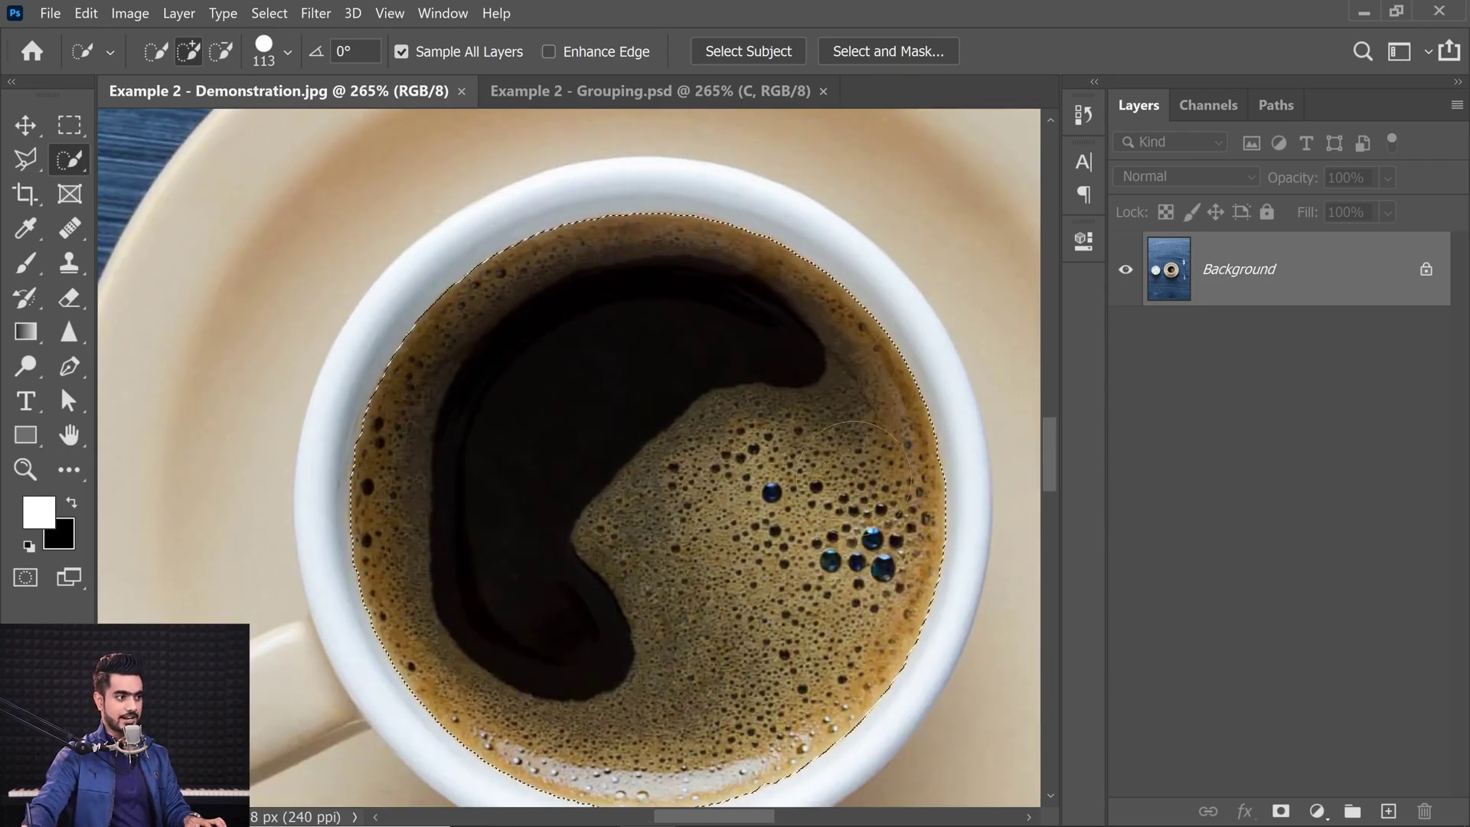
scroll(557, 403, "down", 3)
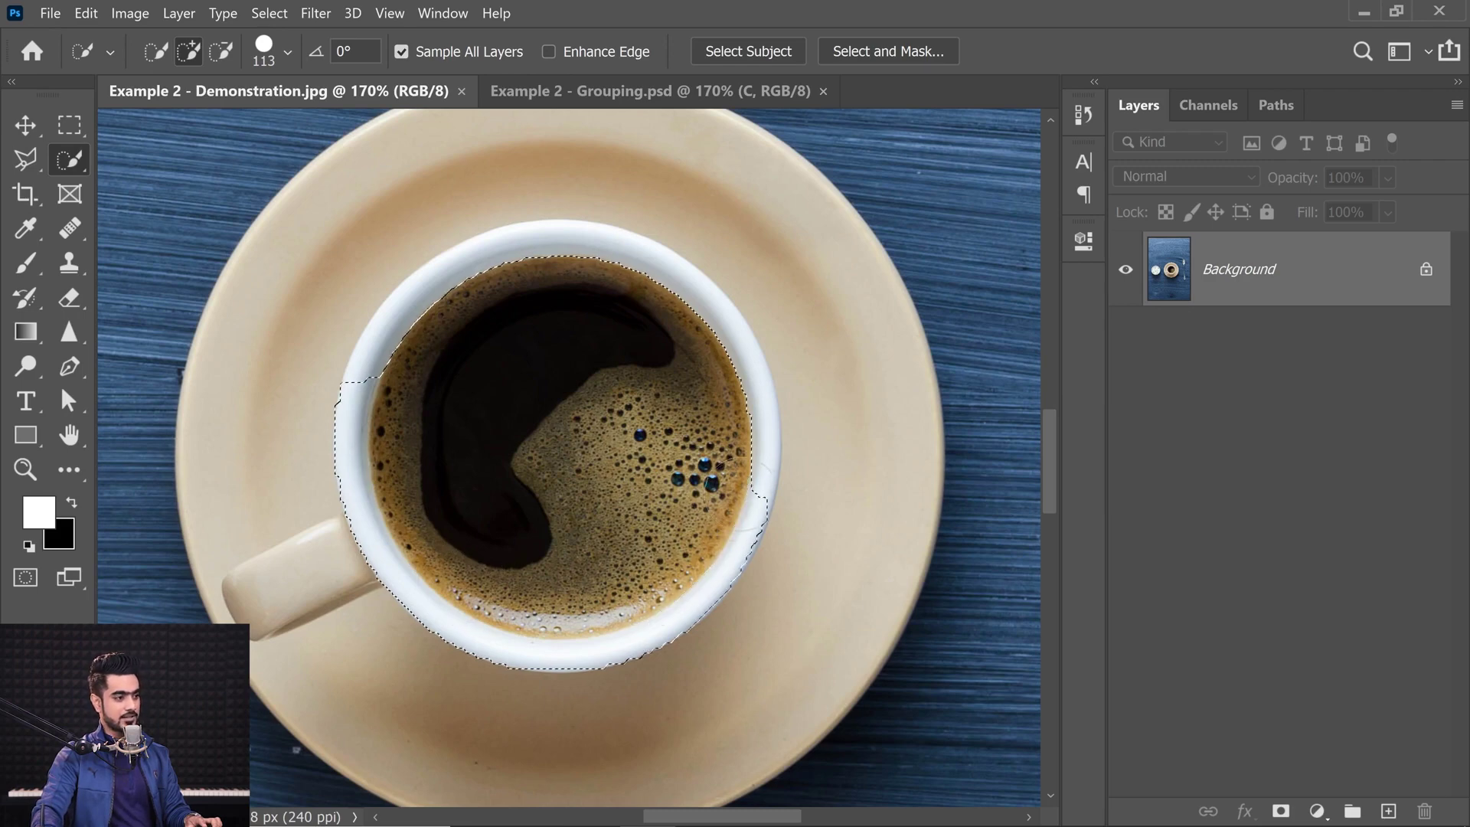
- Extend the selection over the rest of the cup's rim and its handle with a smaller brush, and deselect everything
mouse_move(712, 352)
left_mouse_down()
mouse_move(642, 285)
mouse_move(443, 246)
mouse_move(406, 329)
mouse_move(362, 550)
mouse_move(379, 509)
mouse_move(493, 416)
mouse_move(426, 462)
left_mouse_up()
key("bracketleft")
key("bracketleft")
right_click(457, 460, "alt")
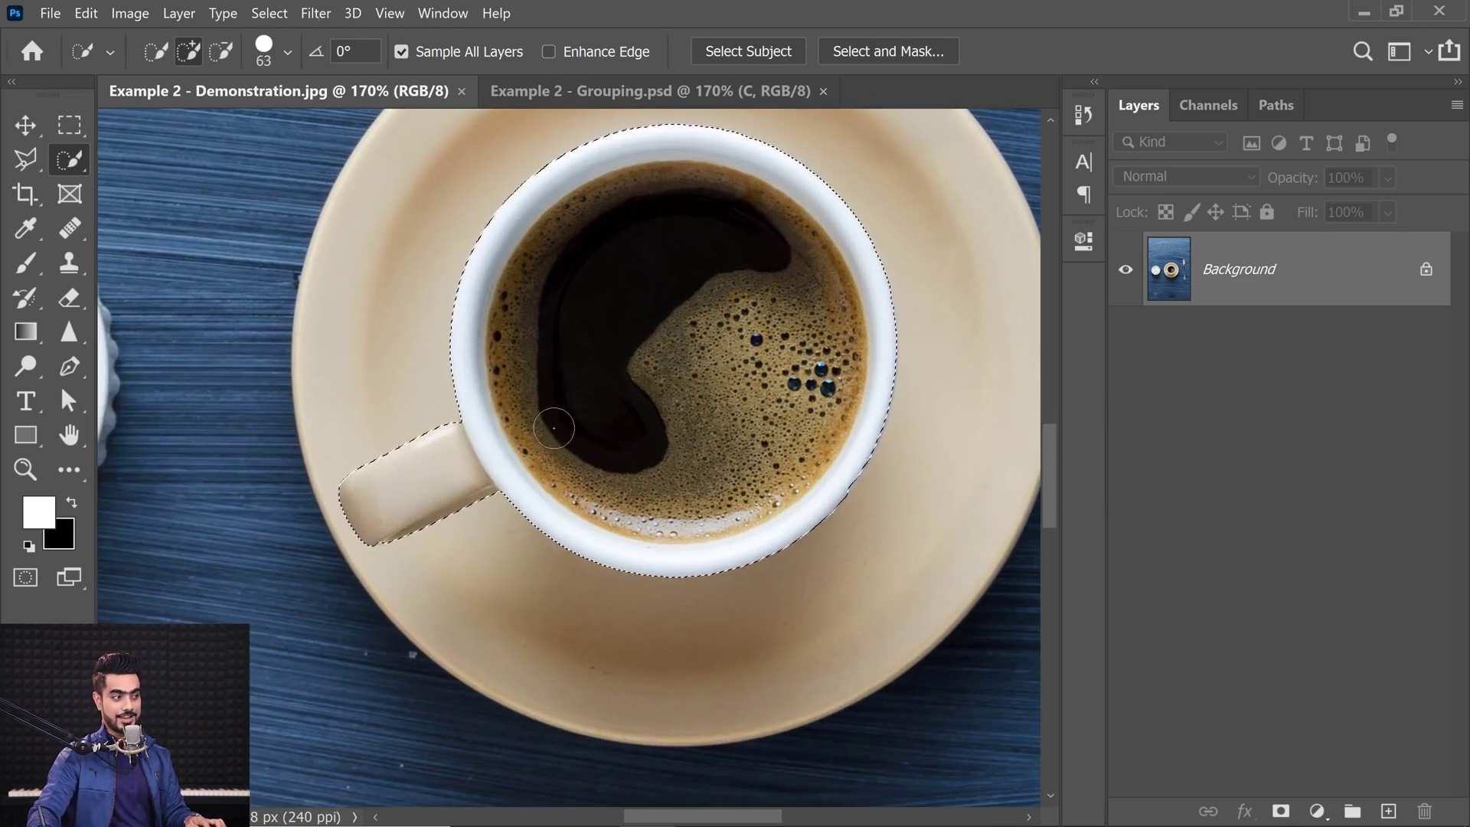
key("ctrl+d")
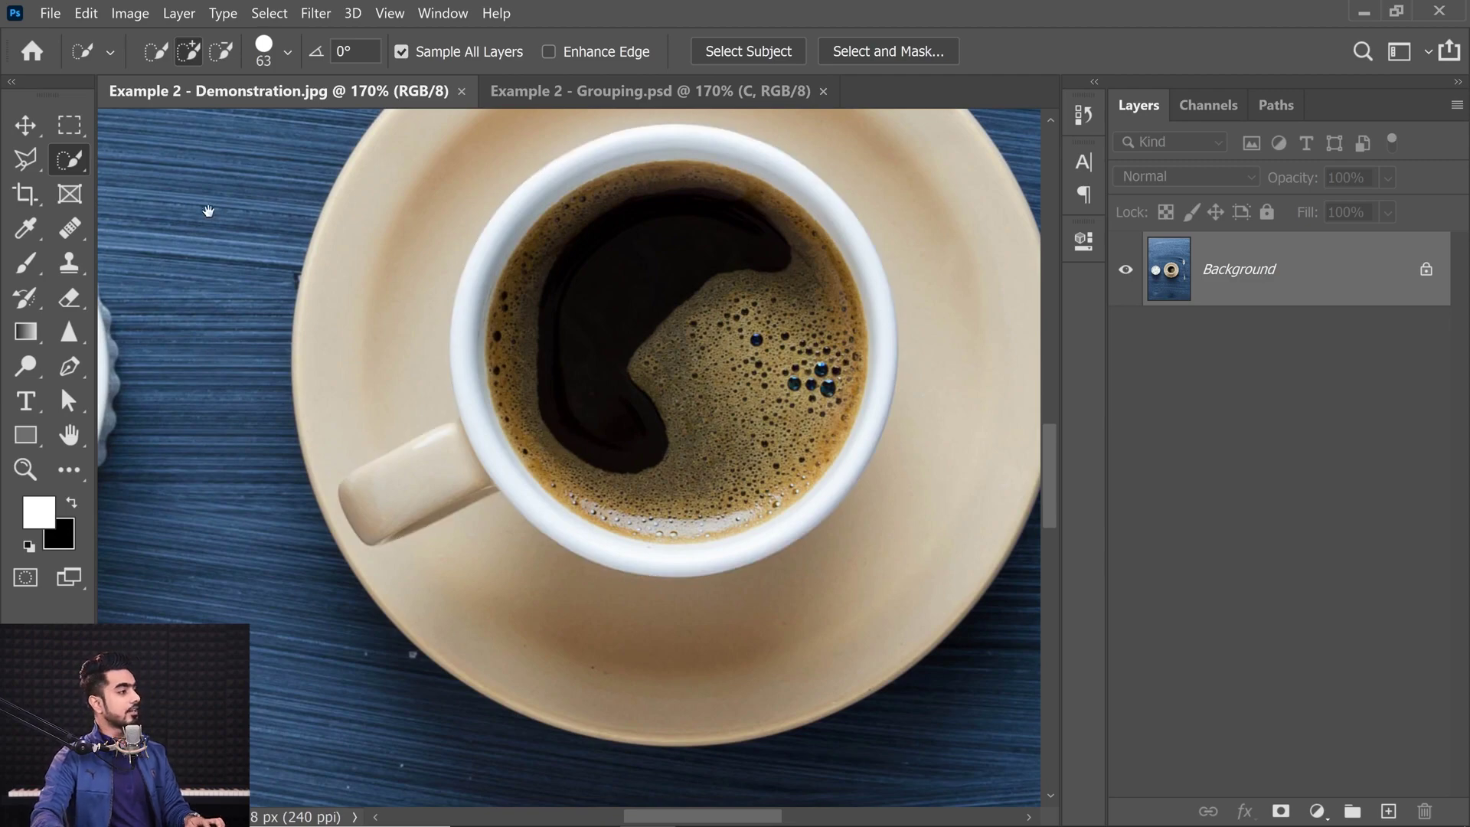
- Switch to the Object Selection tool, lasso loosely around the cup and saucer to select them, and clear the selection
right_click(66, 164)
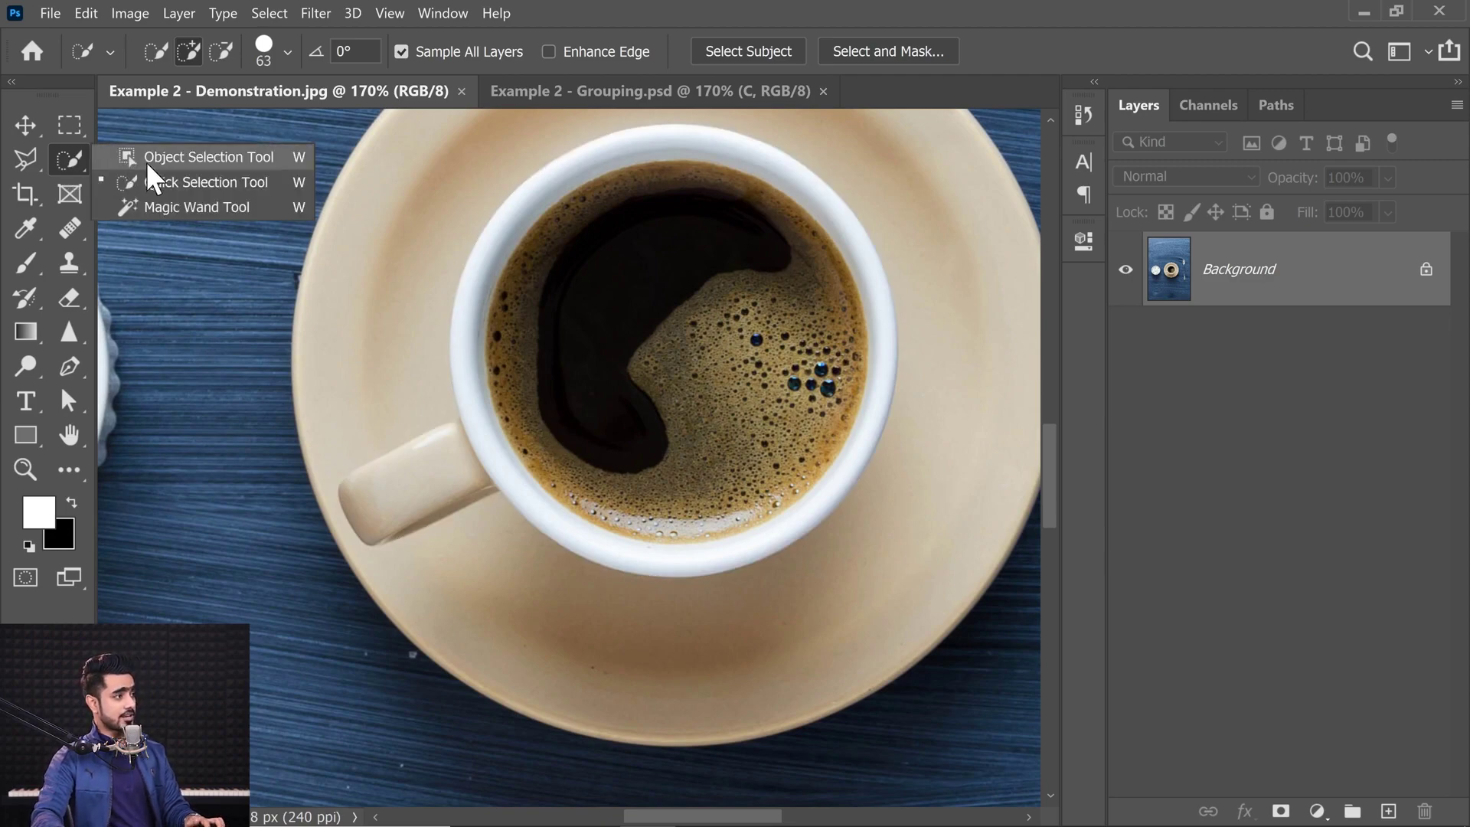
left_click(145, 162)
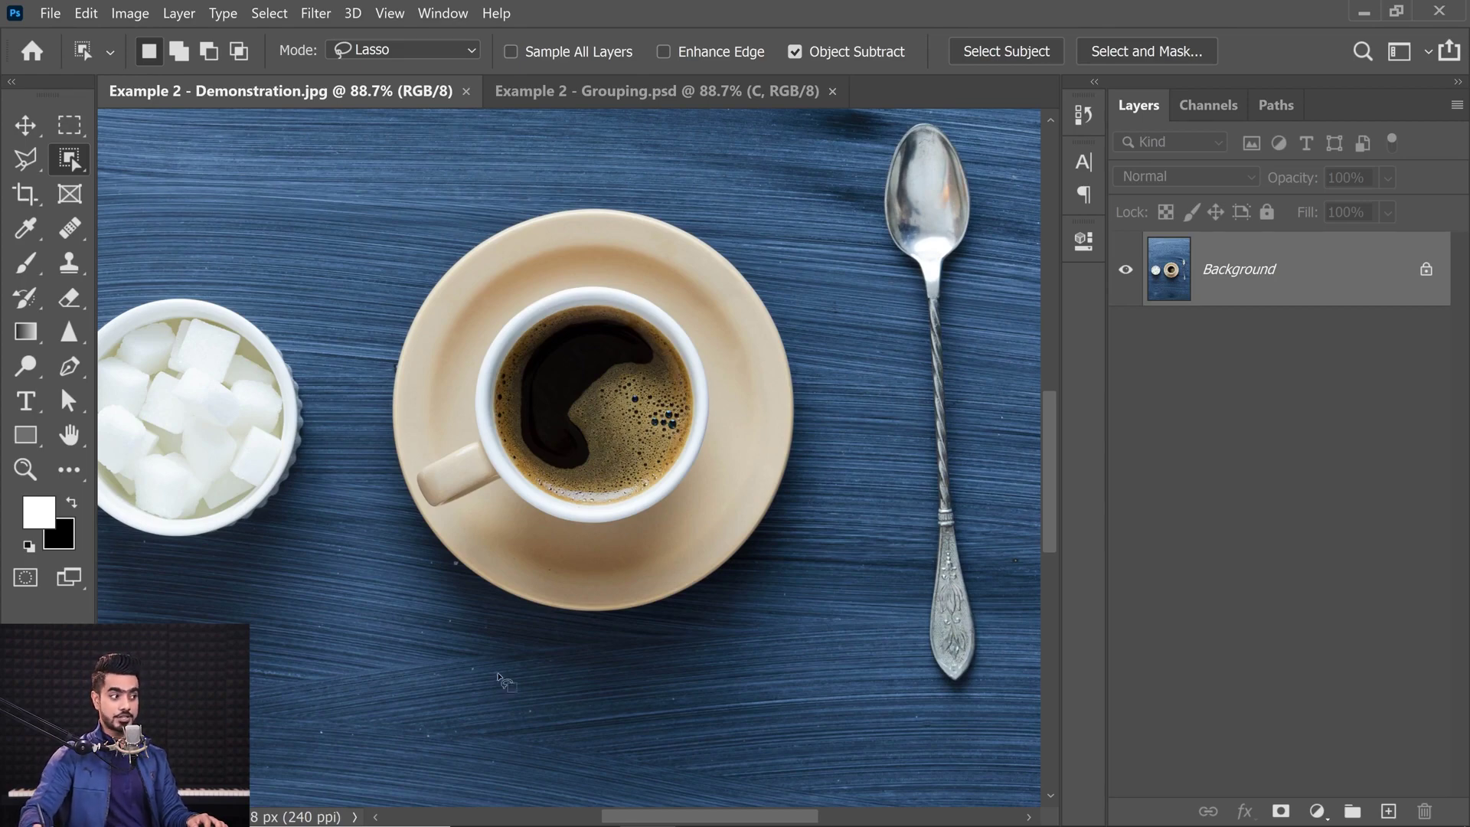
left_click_drag(491, 383, 575, 399)
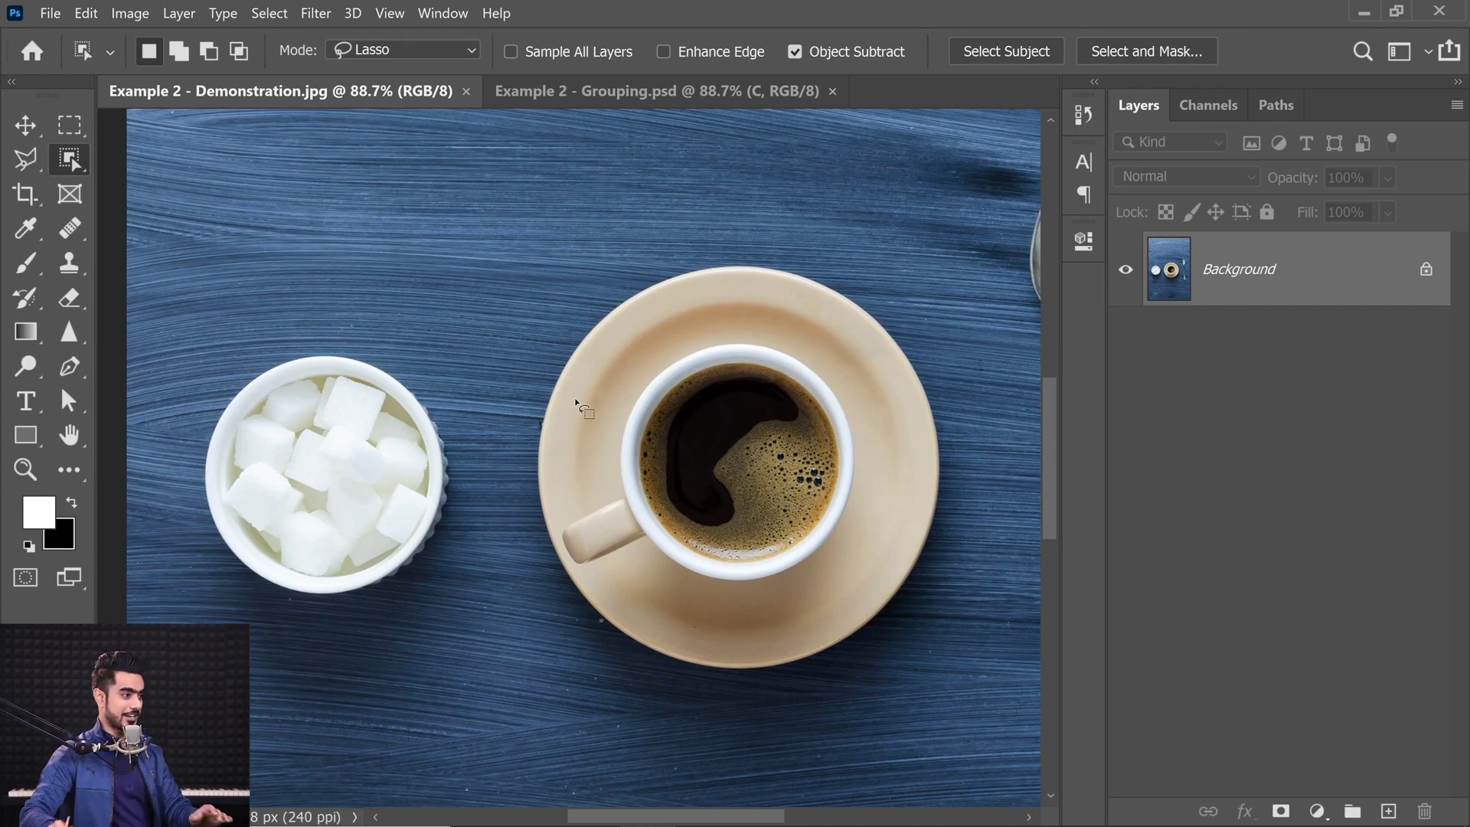
left_click_drag(601, 370, 432, 371)
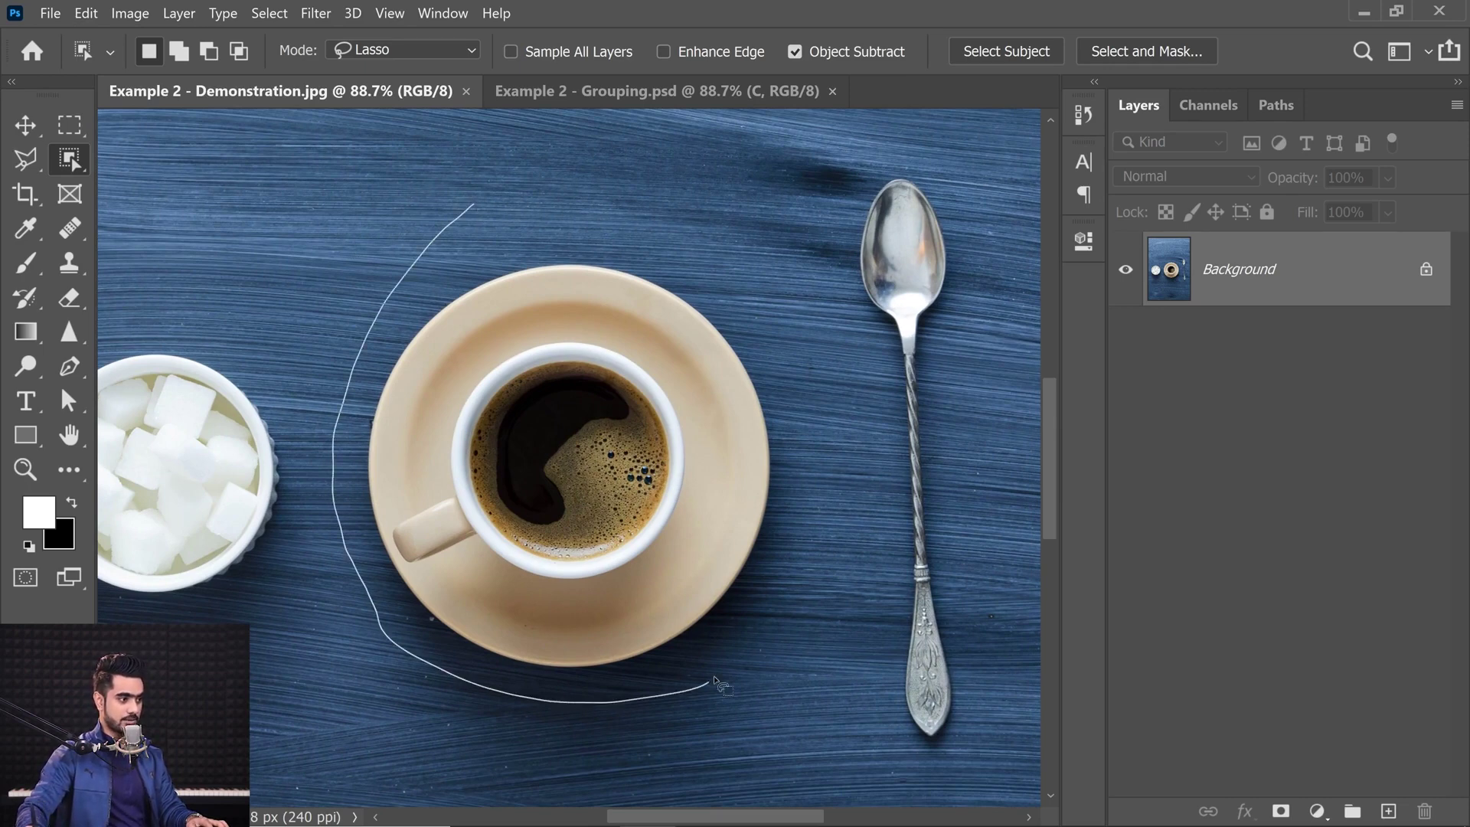
left_click_drag(368, 405, 366, 406)
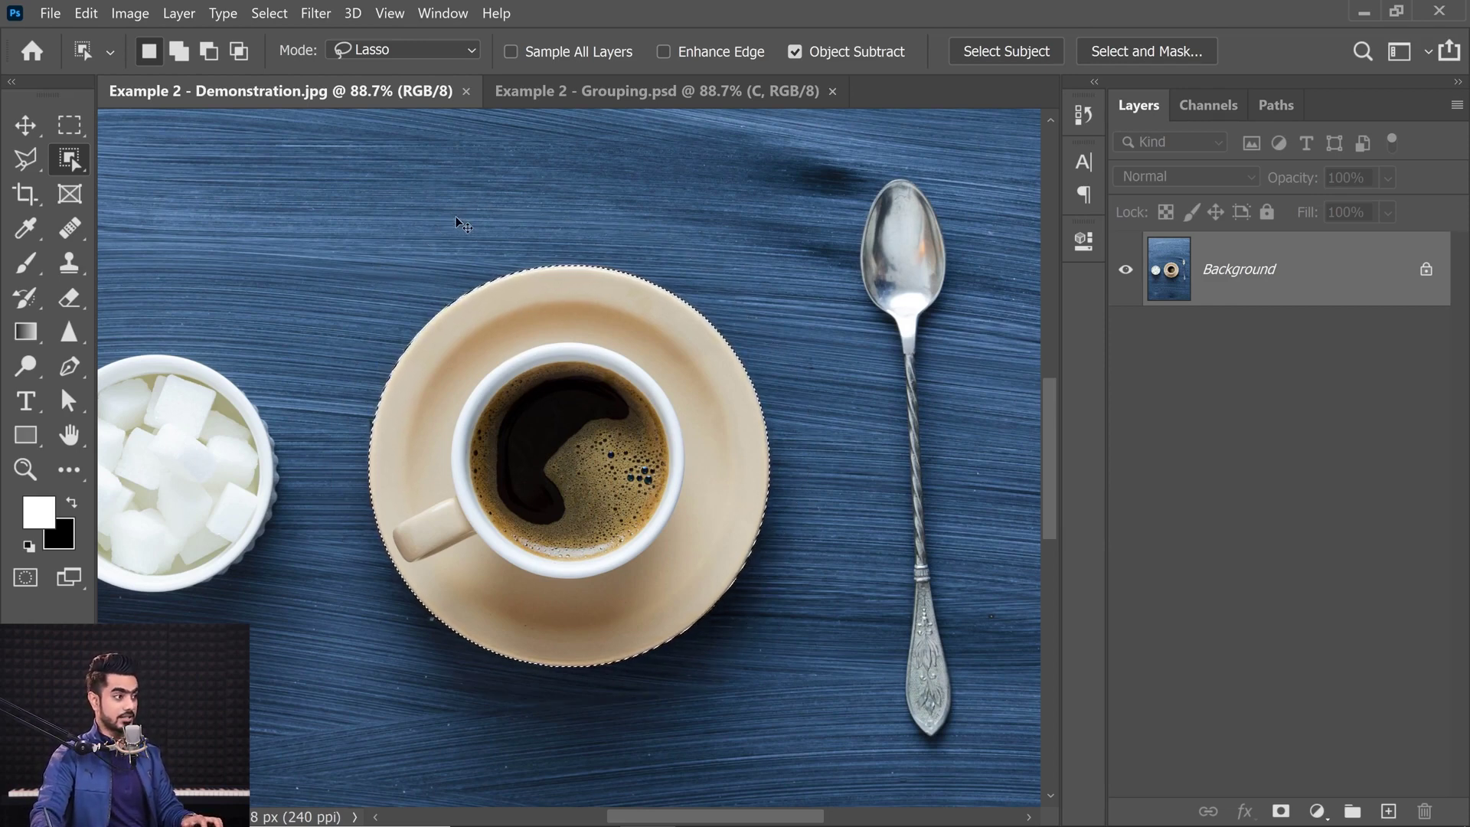
key("ctrl+d")
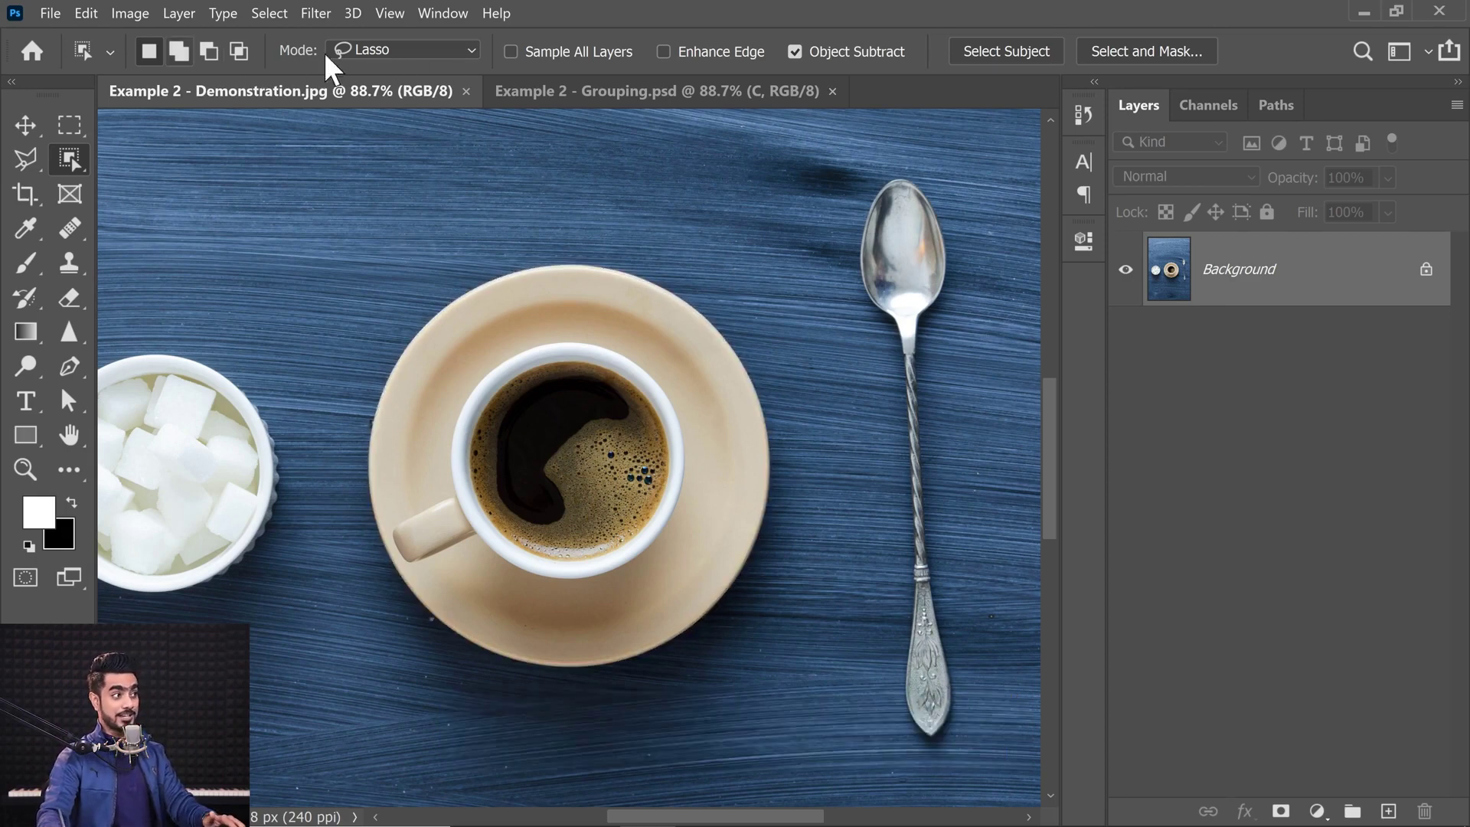
- Set the Object Selection mode to Rectangle, select the sugar bowl with a box around it and check the selection edge
left_click(428, 48)
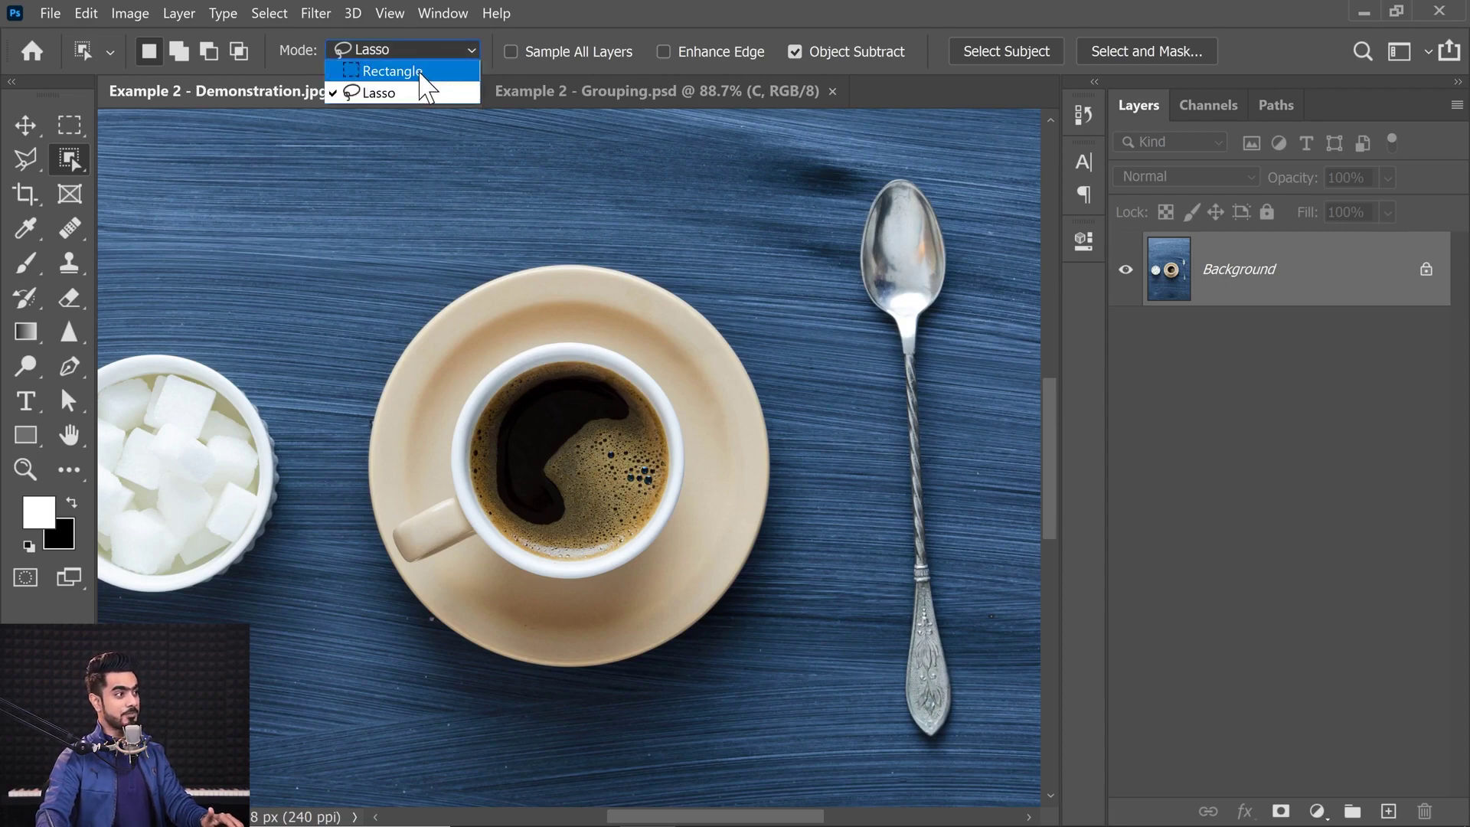
left_click(392, 71)
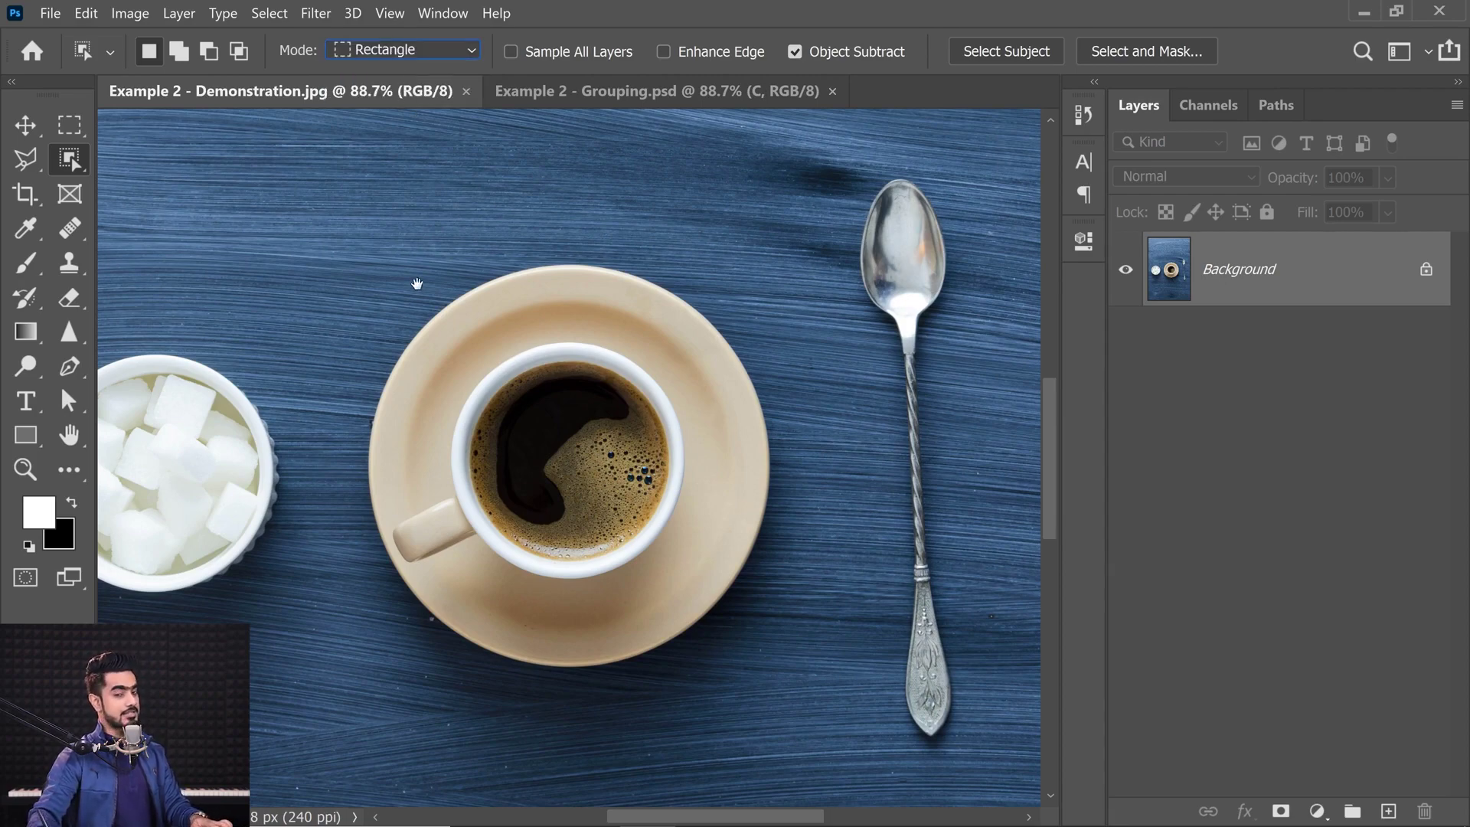
left_click_drag(421, 283, 578, 256)
left_click_drag(196, 316, 500, 625)
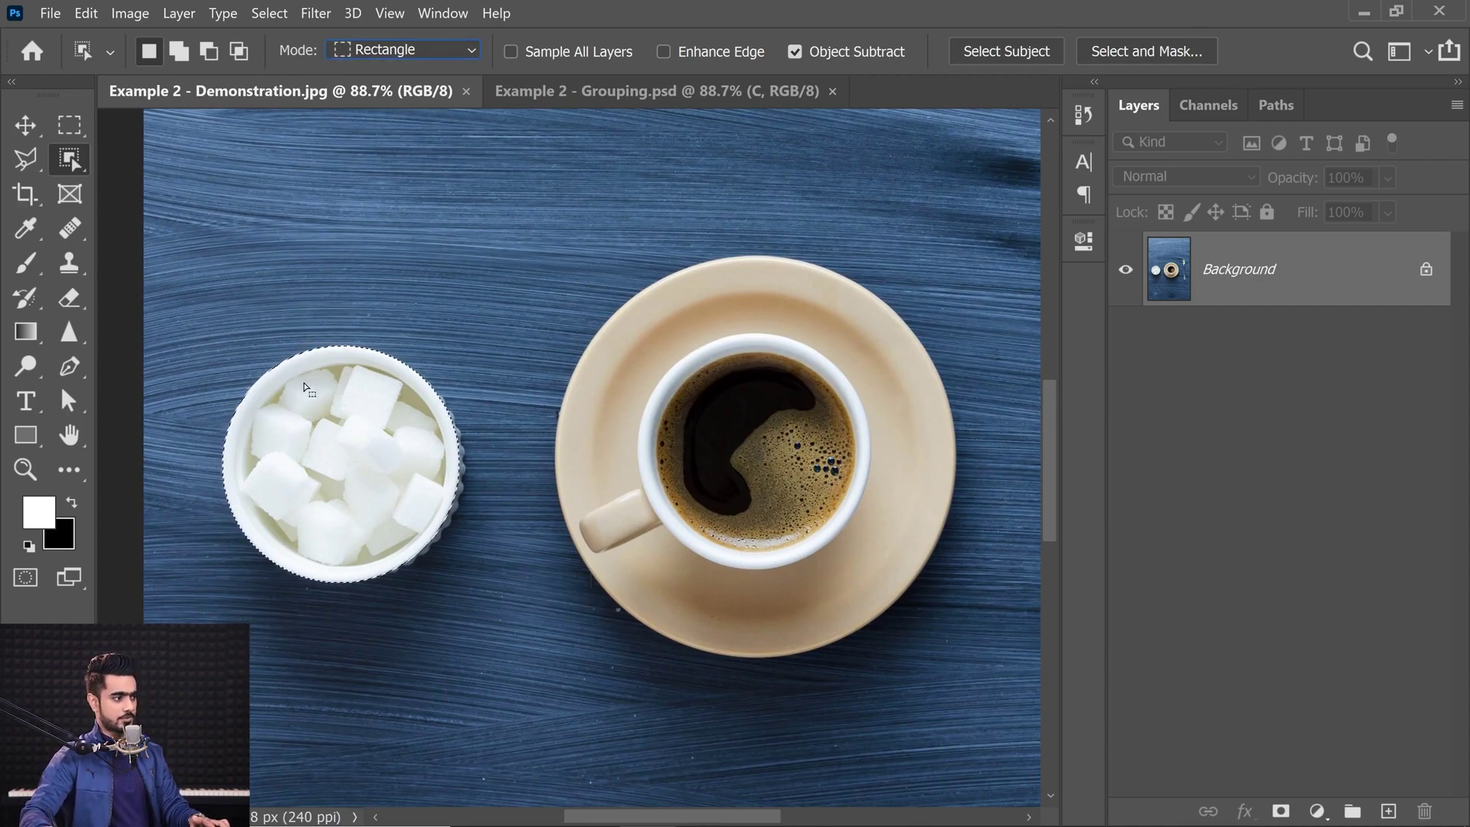
scroll(338, 390, "up", 5)
scroll(613, 319, "down", 2)
left_click_drag(613, 318, 764, 355)
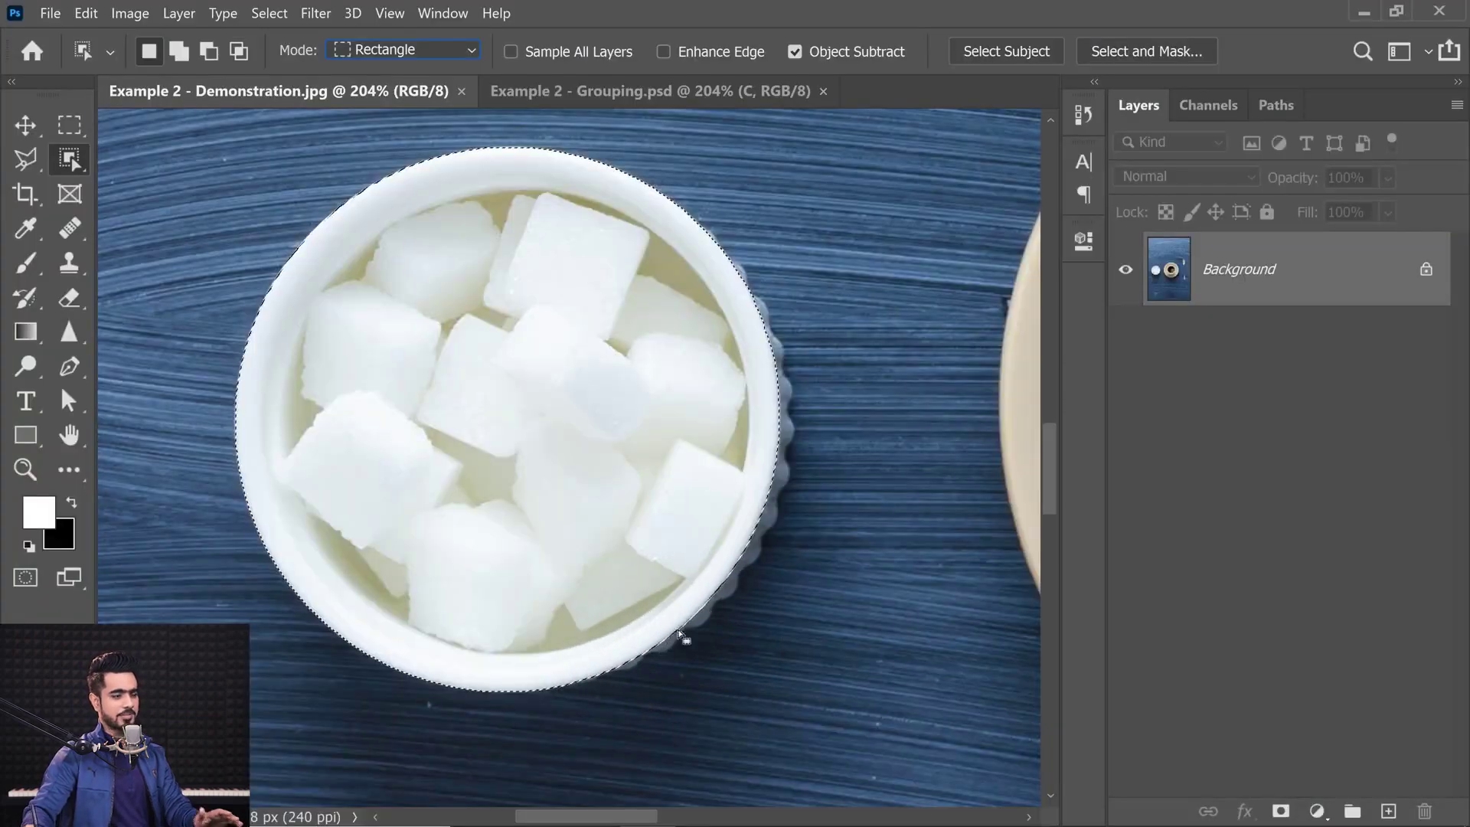
- Return the mode to Lasso and add the sugar bowl's missed ridged outer edge to the selection
left_click(402, 51)
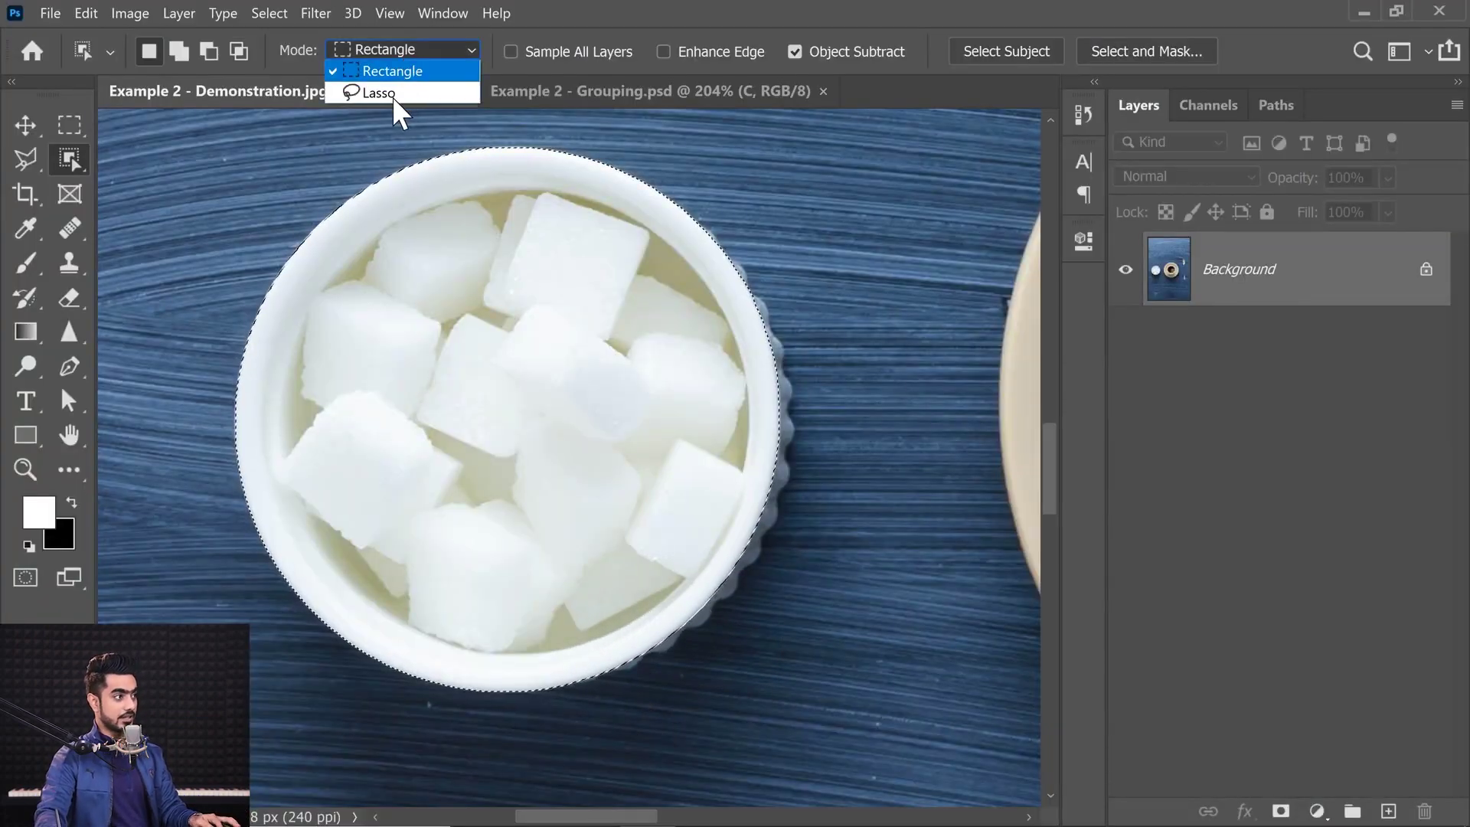
left_click(381, 93)
key("shift")
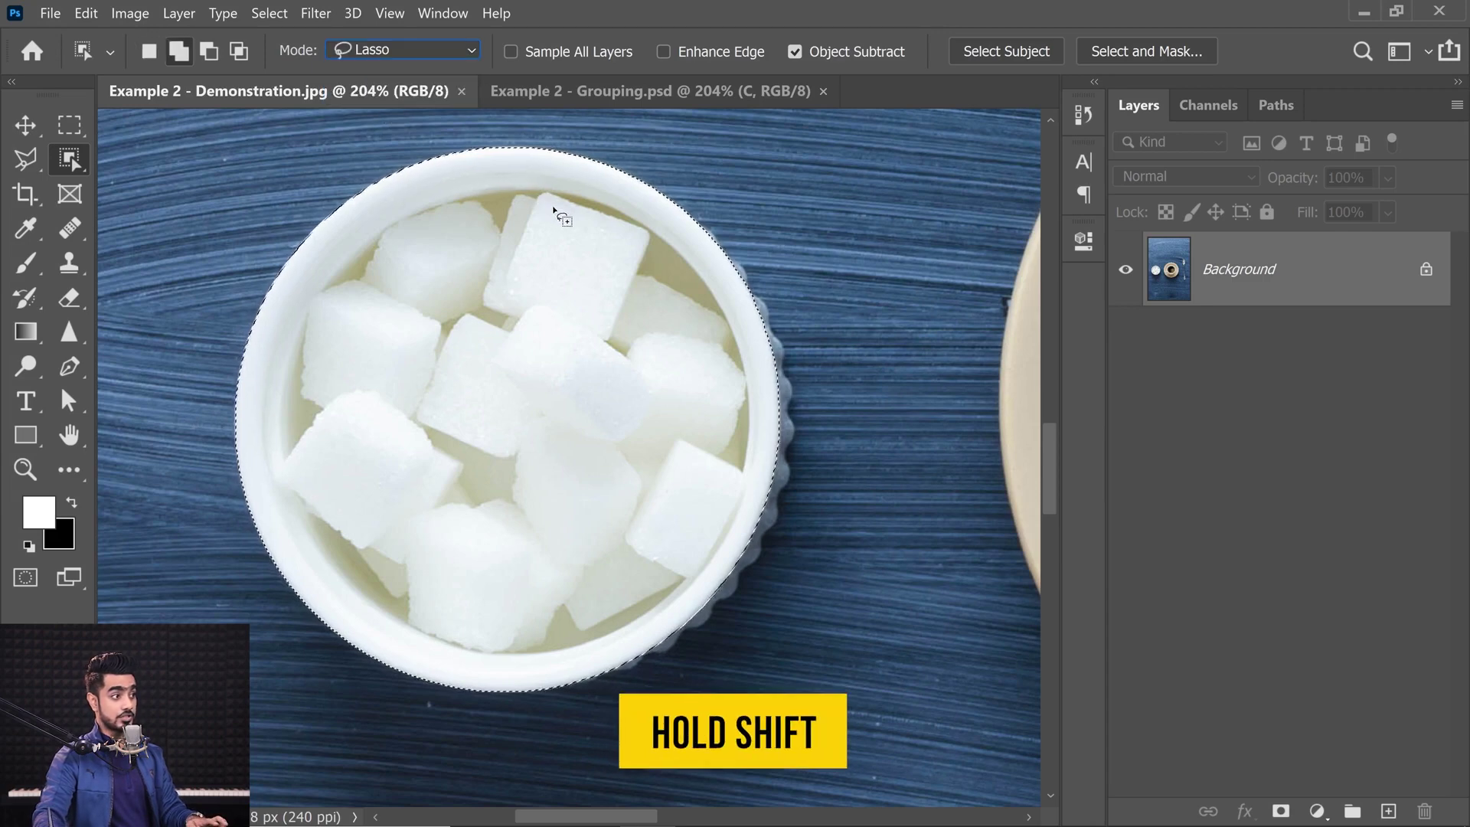
left_click_drag(630, 192, 693, 192)
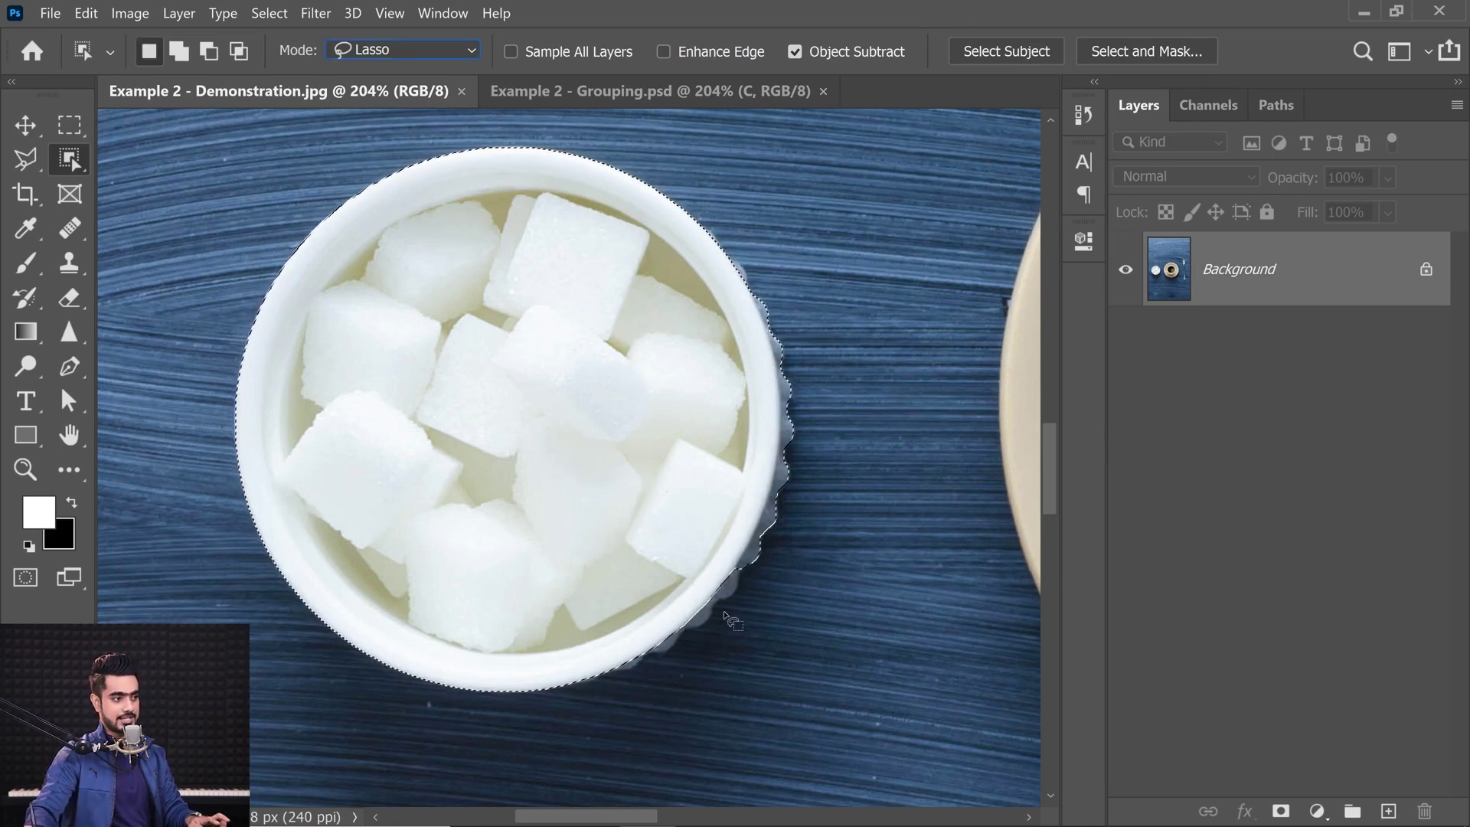
- Add the remaining lower part of the bowl's ridged edge to the selection, check it, and deselect
left_click(763, 605, "ctrl")
mouse_move(763, 606)
left_mouse_down()
mouse_move(748, 569)
mouse_move(764, 515)
left_mouse_up()
key("shift")
mouse_move(750, 421)
left_mouse_down()
mouse_move(791, 476)
mouse_move(759, 566)
left_mouse_up()
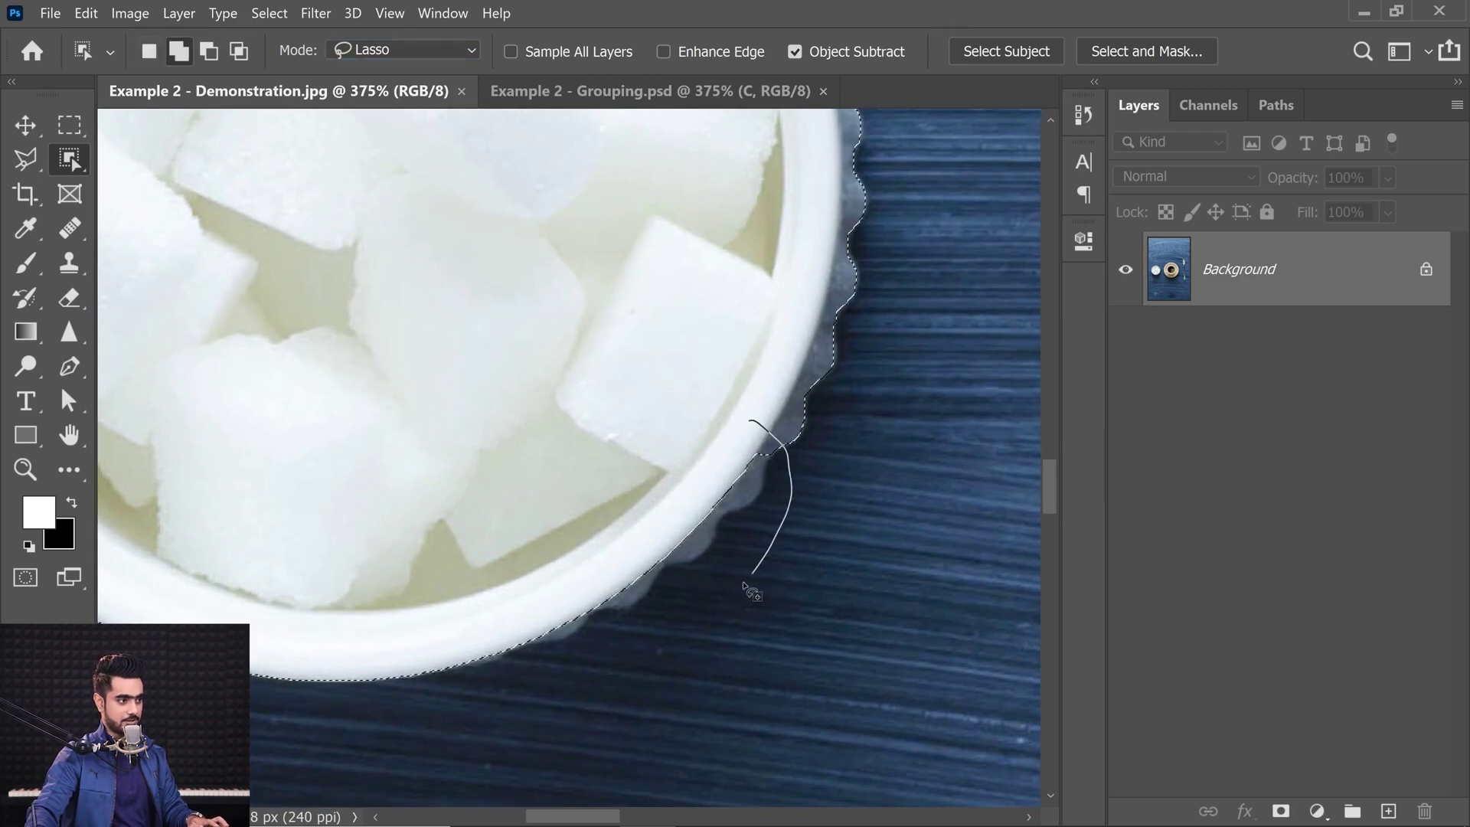
left_click_drag(792, 496, 797, 503)
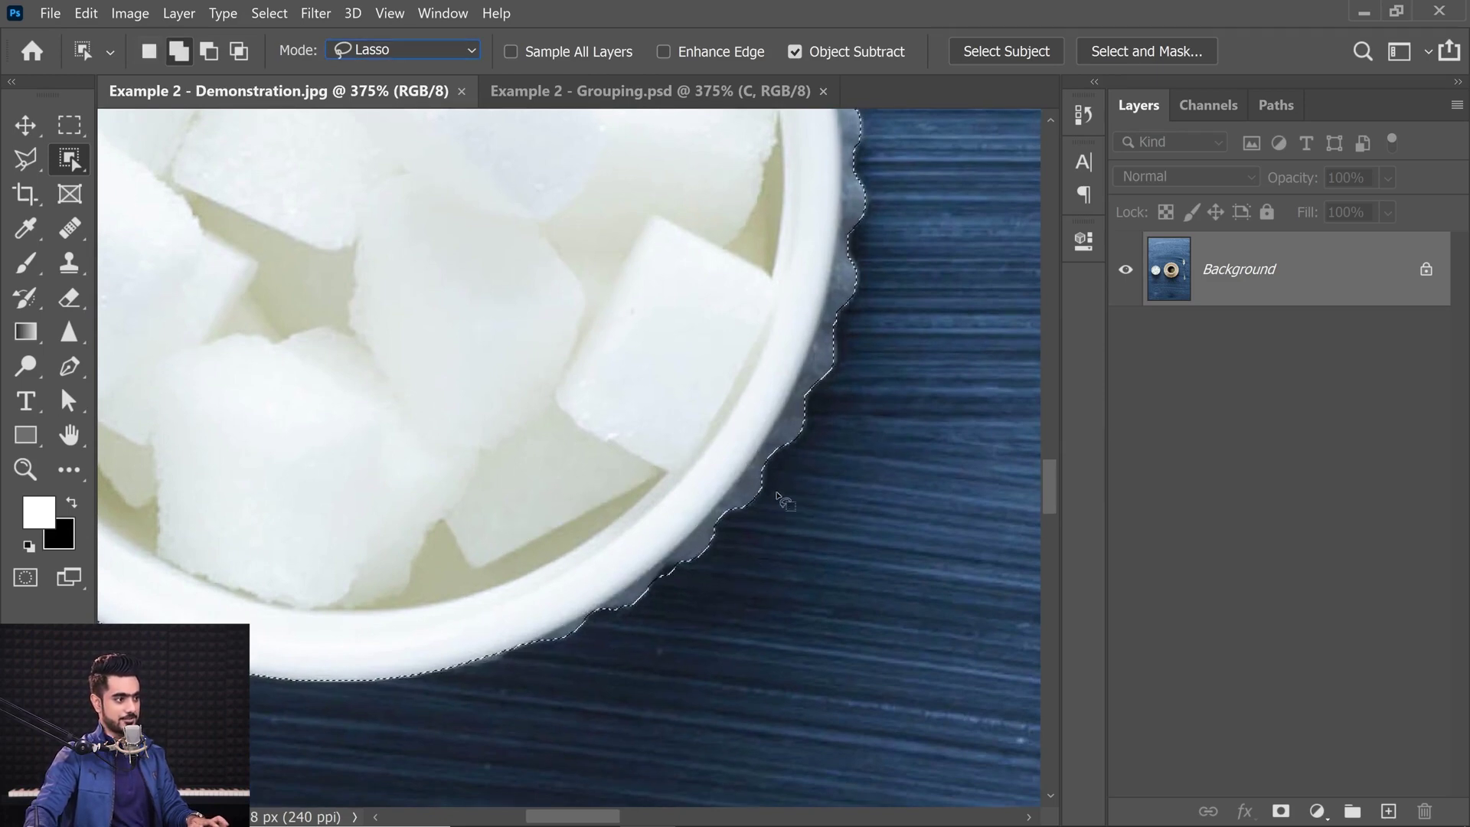
key("ctrl+minus")
scroll(624, 457, "up", 2)
key("ctrl+d")
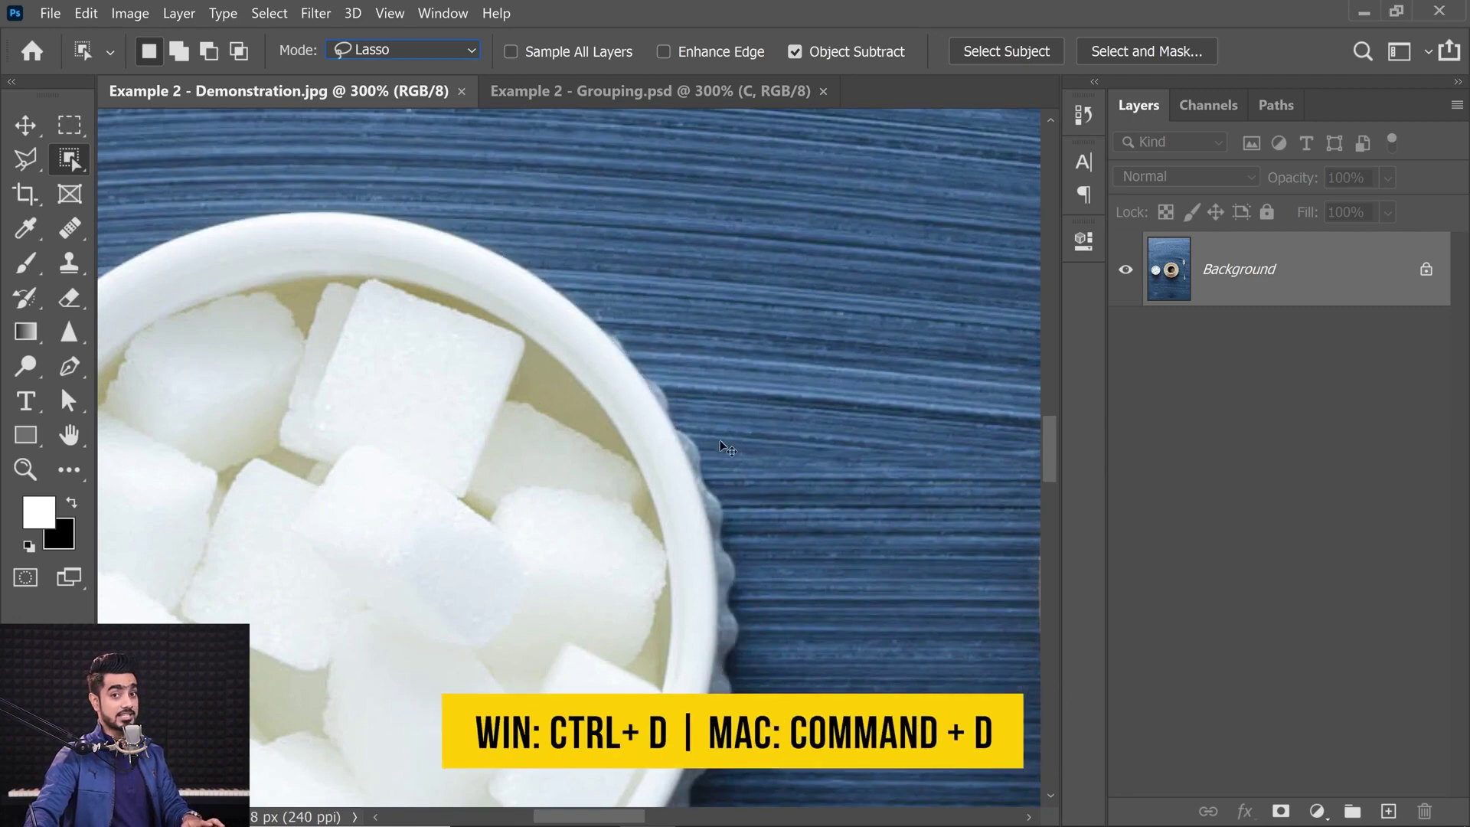
- Select the coffee cup on the saucer by lassoing loosely around its rim and handle with the Object Selection tool
scroll(709, 448, "down", 3)
scroll(646, 387, "right", 5)
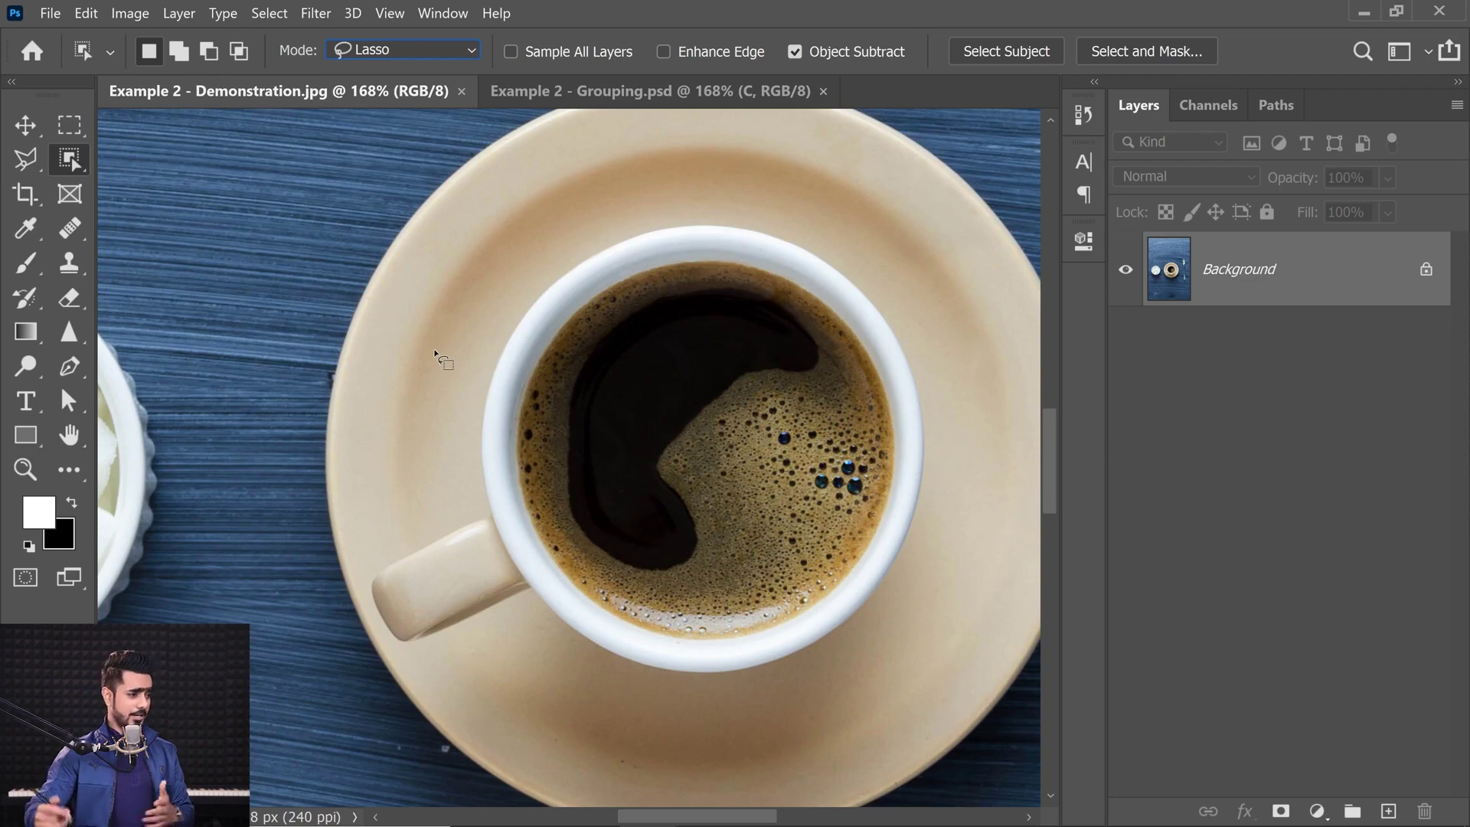
key("ctrl+0")
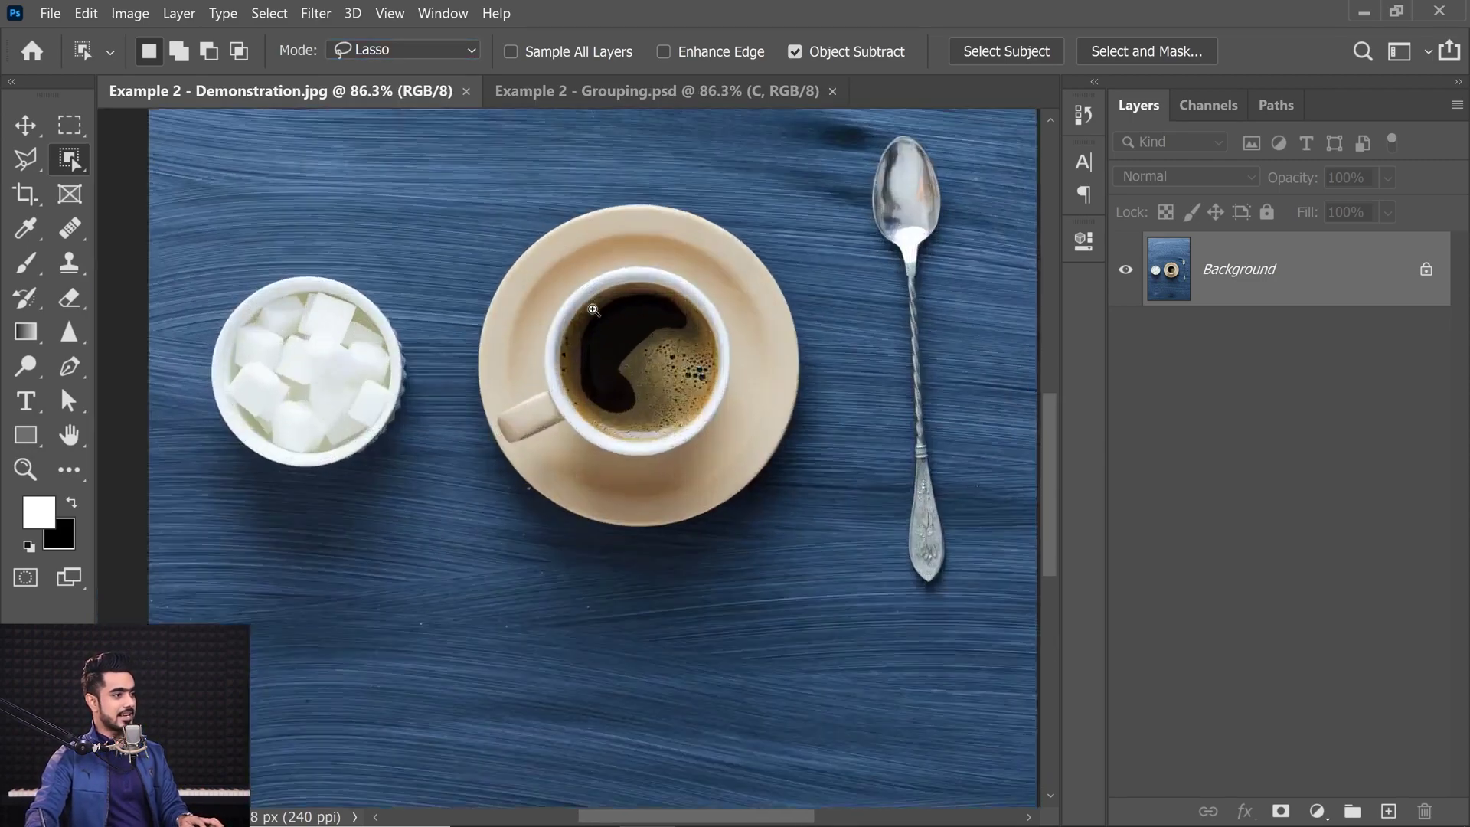
scroll(627, 333, "up", 3)
left_click_drag(627, 333, 477, 351)
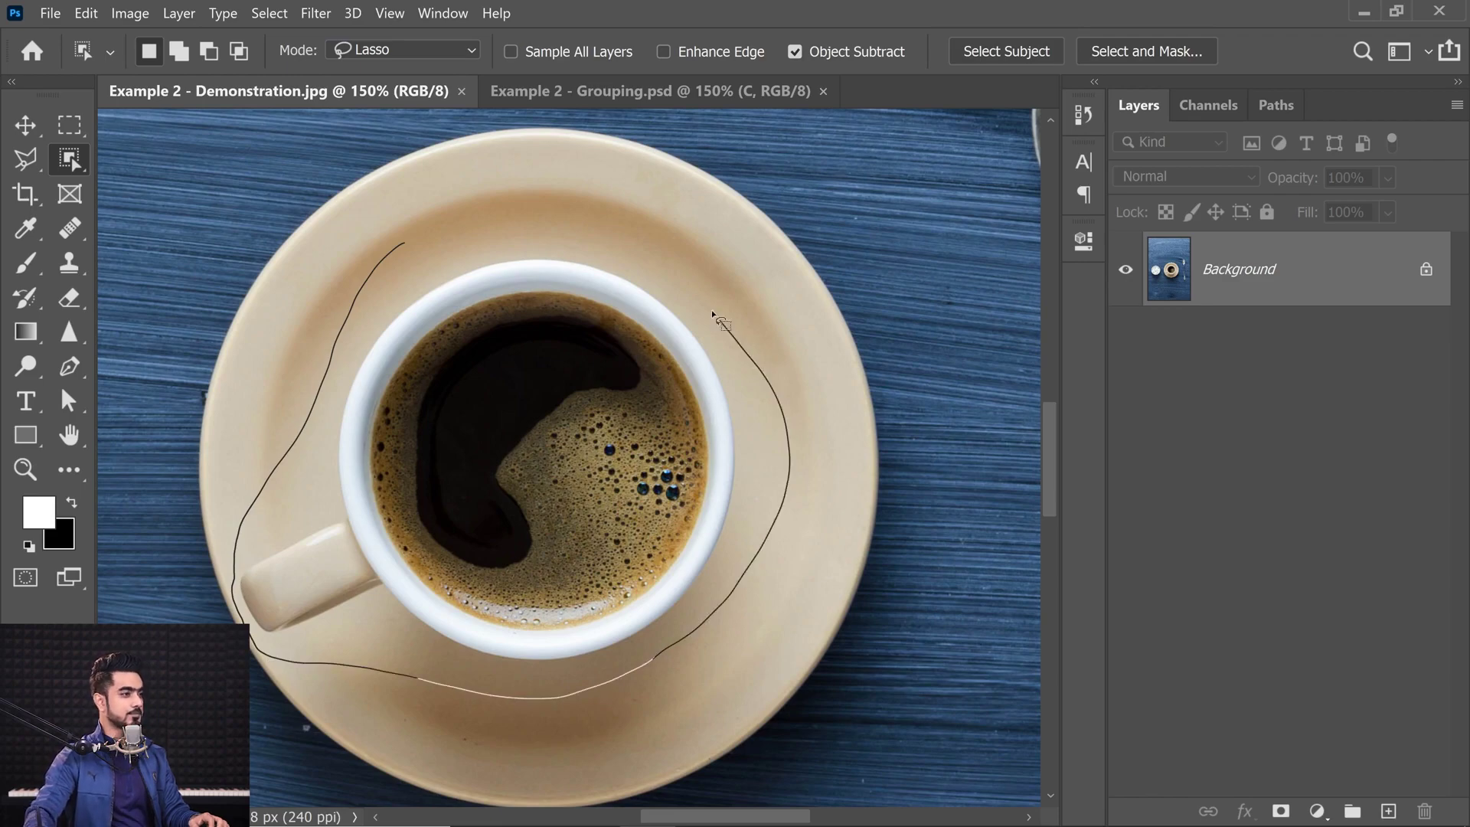
left_click_drag(335, 442, 337, 427)
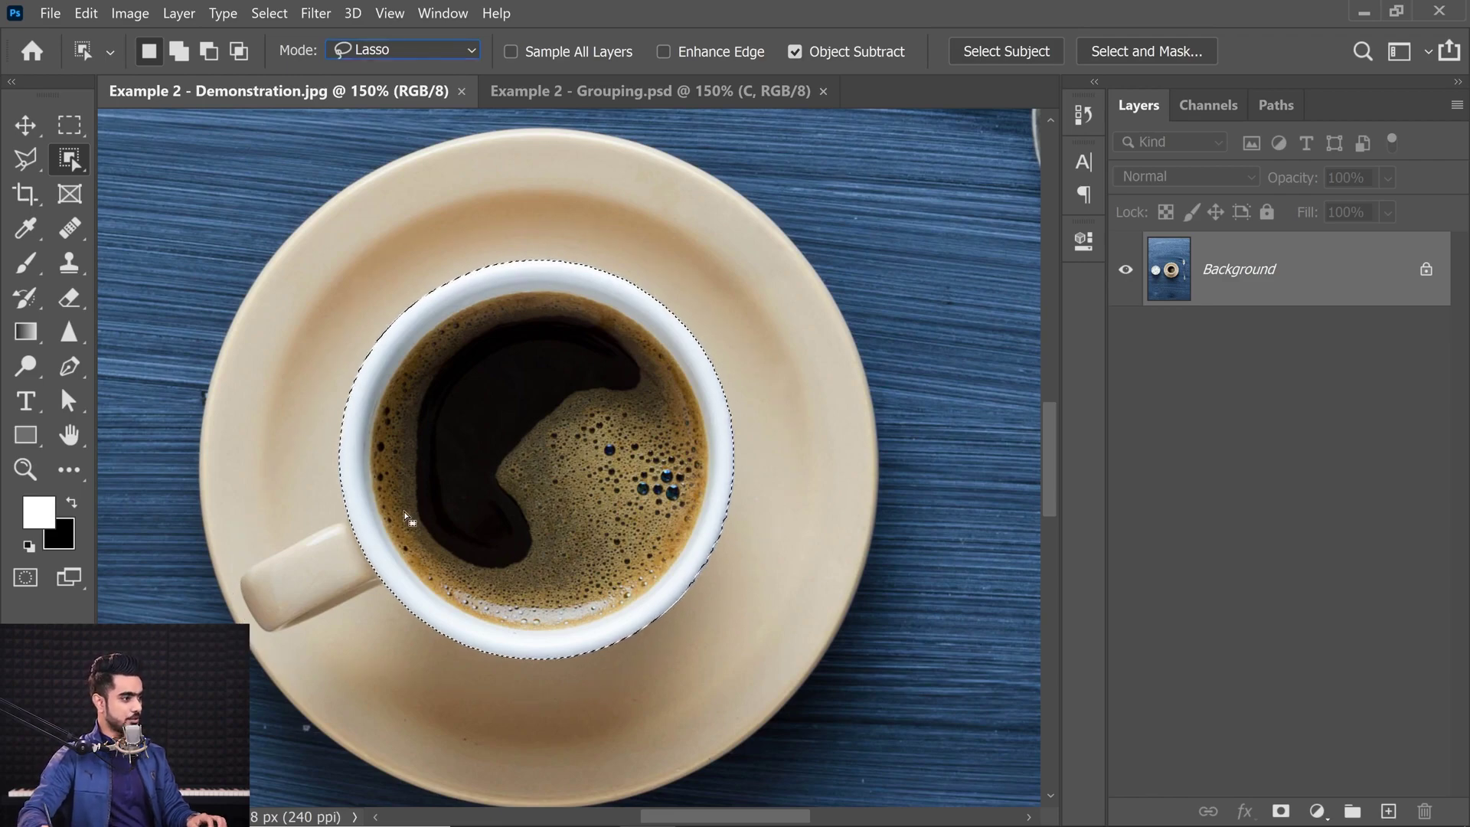
- Try to add the cup's handle to the selection with an Object Selection lasso
scroll(420, 512, "up", 3)
left_click_drag(339, 579, 578, 485)
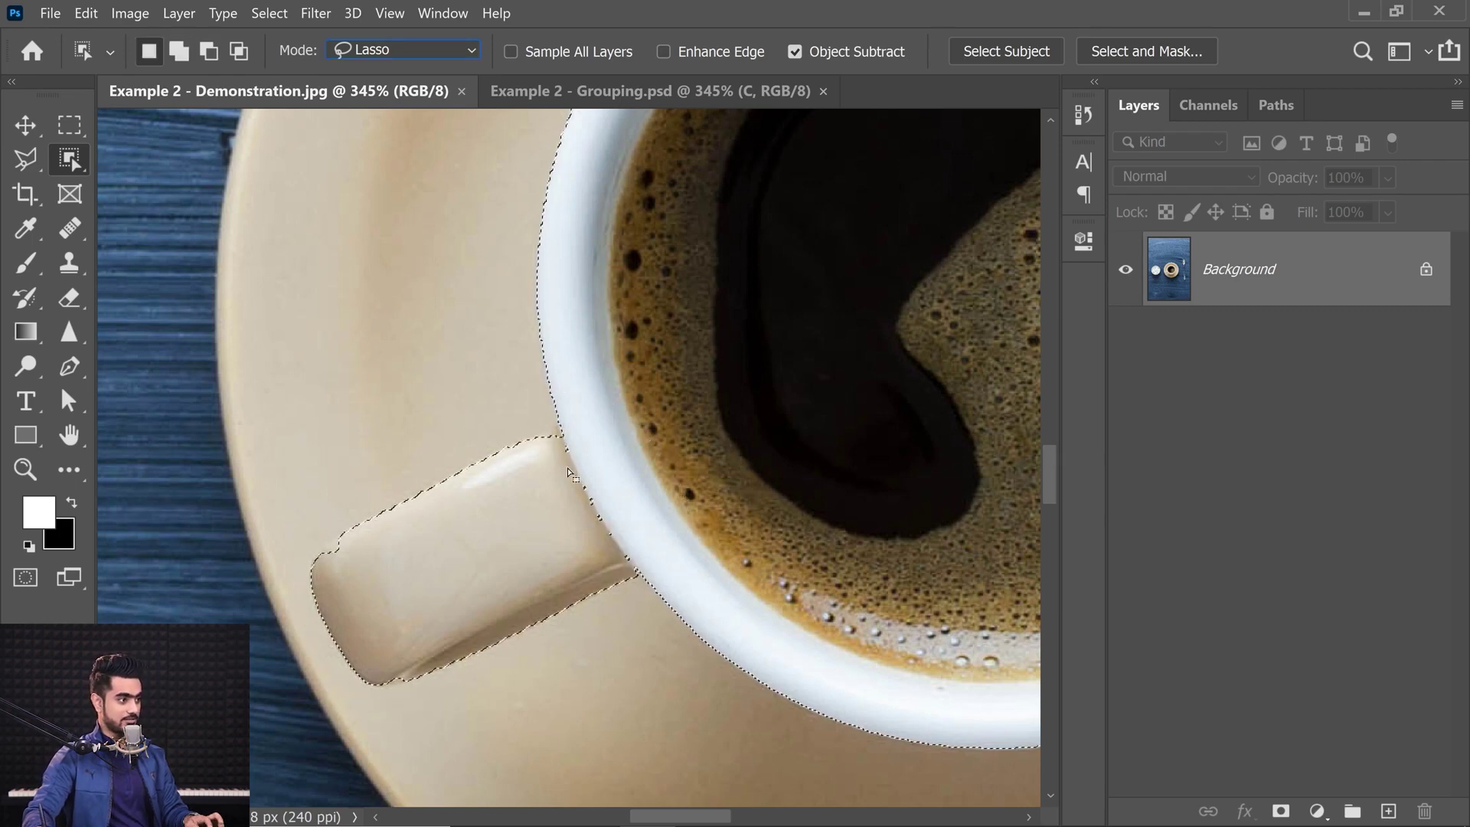
scroll(556, 482, "down", 2)
left_click(573, 522, "alt")
- Switch to the Quick Selection tool with a small brush and add the cup's handle to the selection
right_click(81, 172)
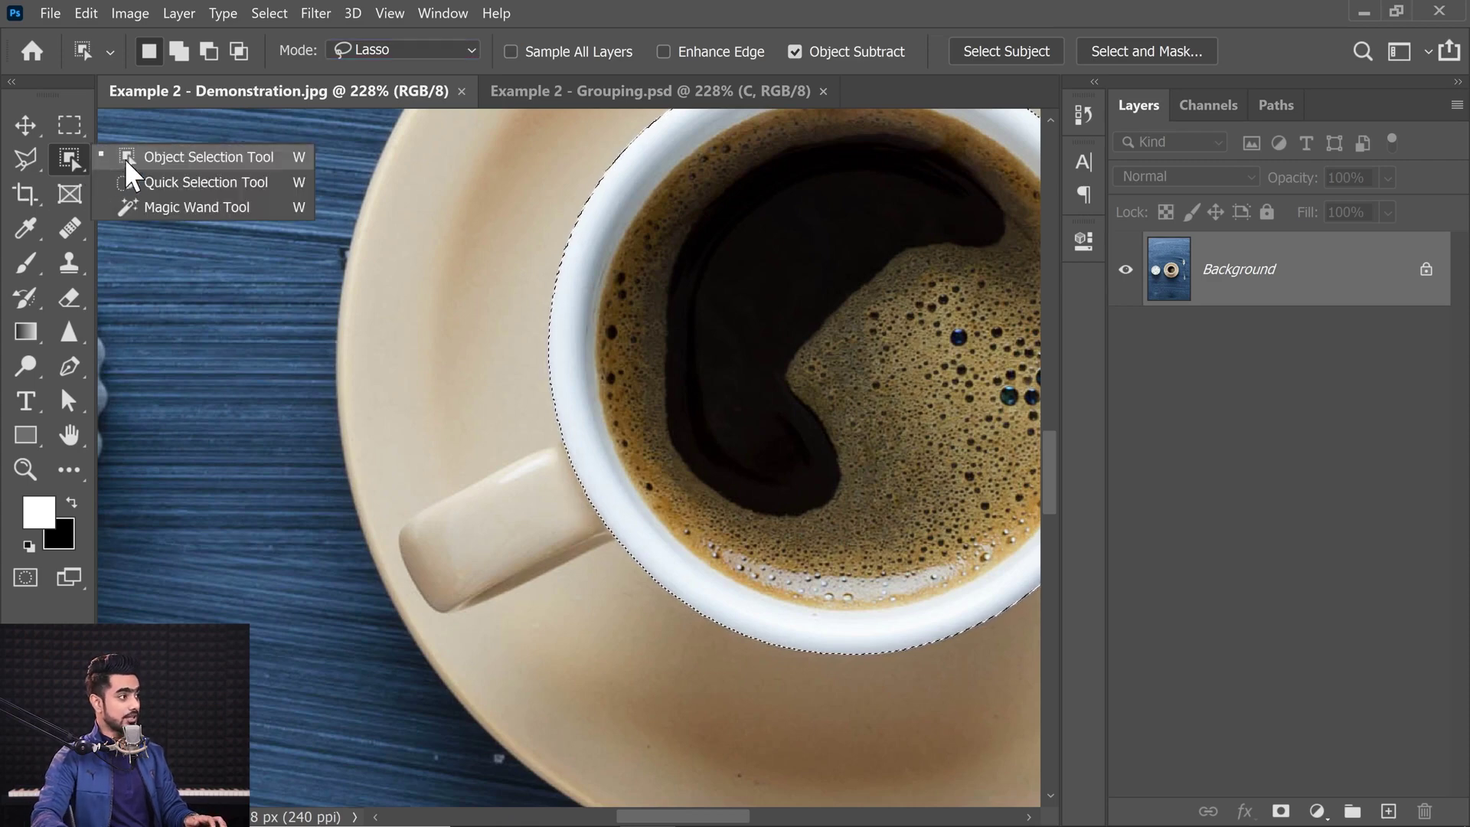
left_click(164, 180)
key("bracketleft")
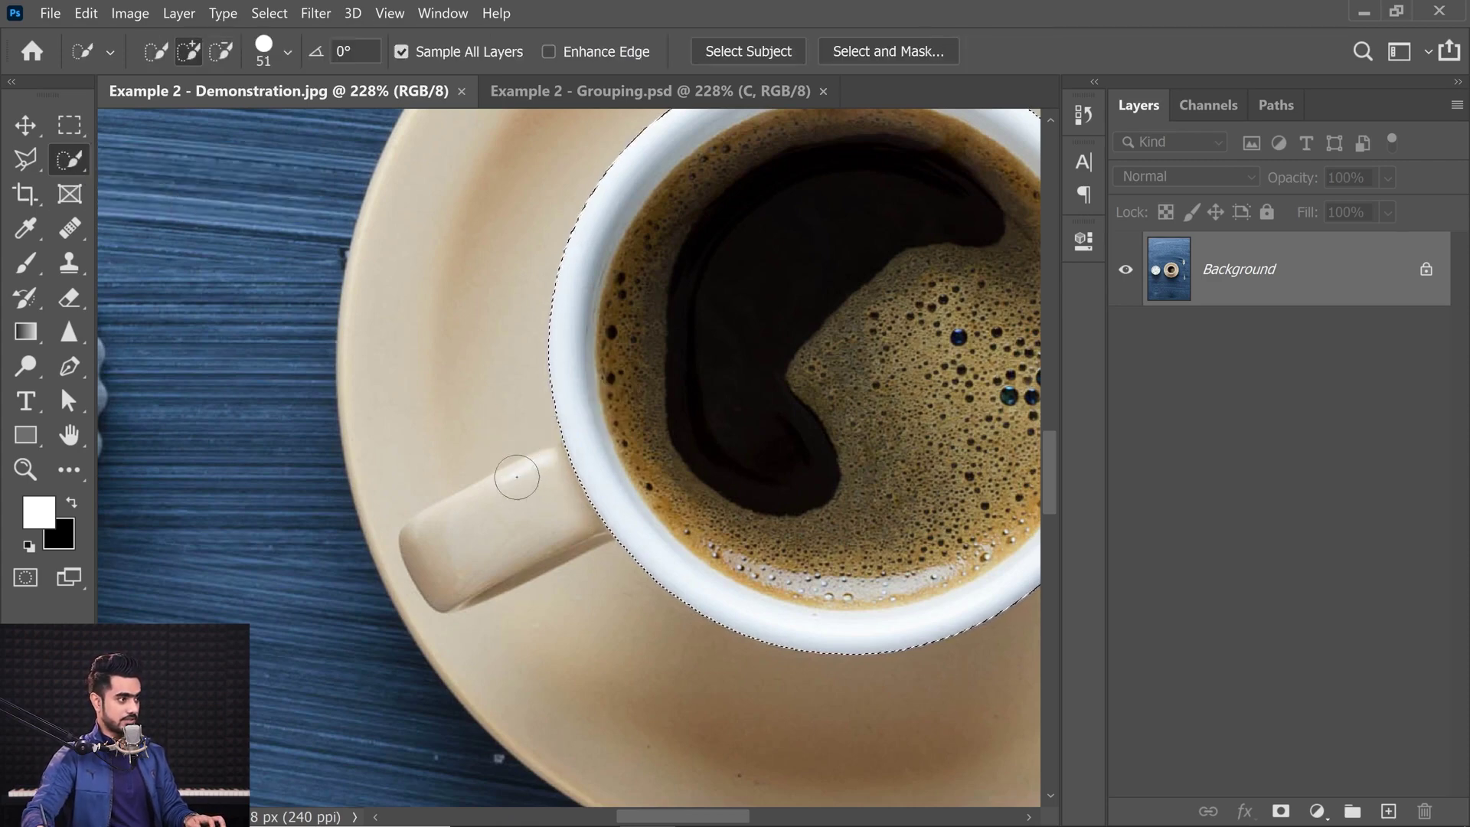
mouse_move(516, 504)
left_mouse_down()
mouse_move(587, 483)
mouse_move(511, 513)
left_mouse_up()
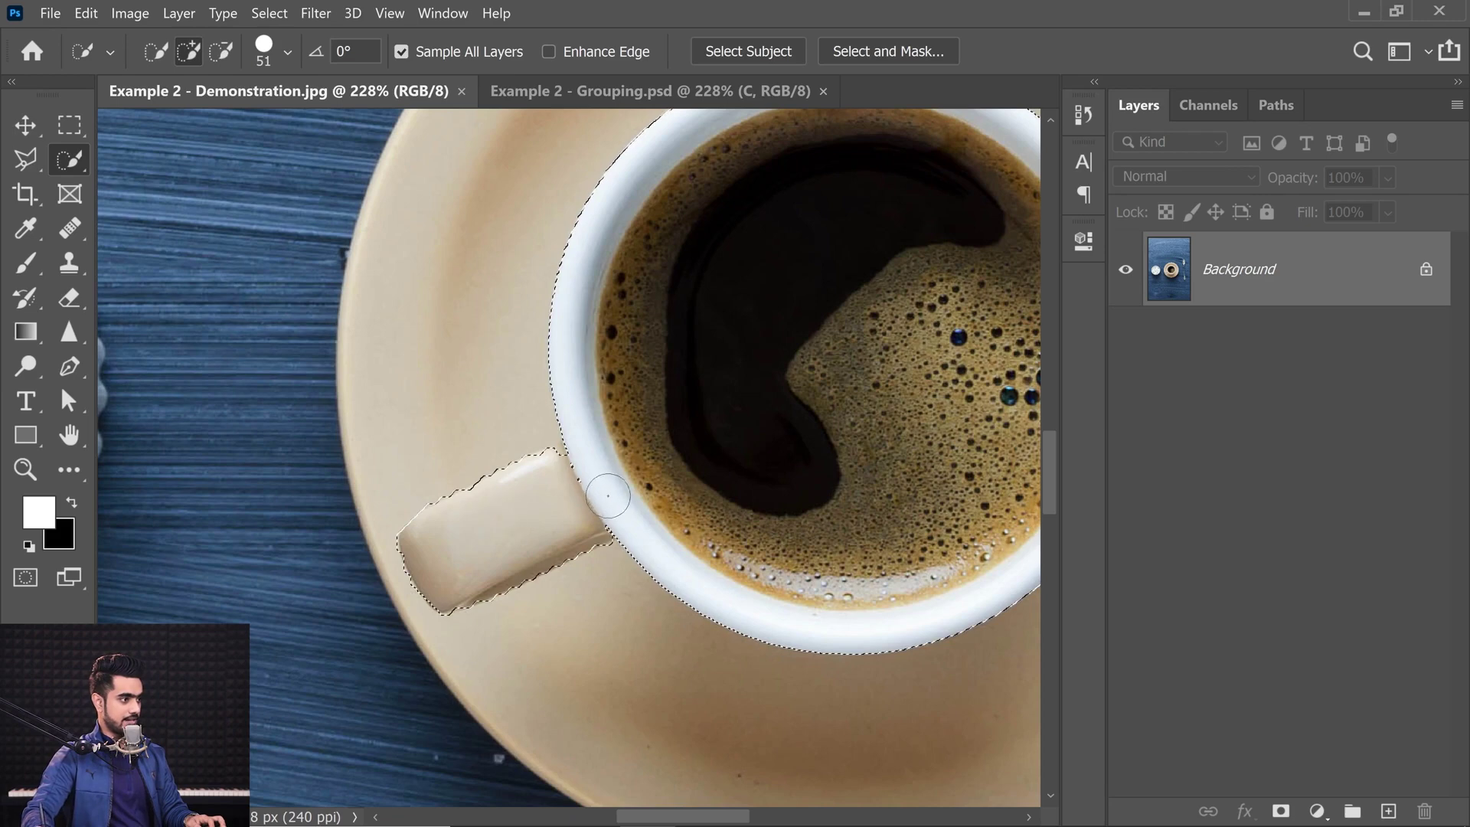
- Refine the selection with a smaller brush where the handle joins the white rim
scroll(601, 482, "up", 5)
left_click_drag(600, 467, 524, 469)
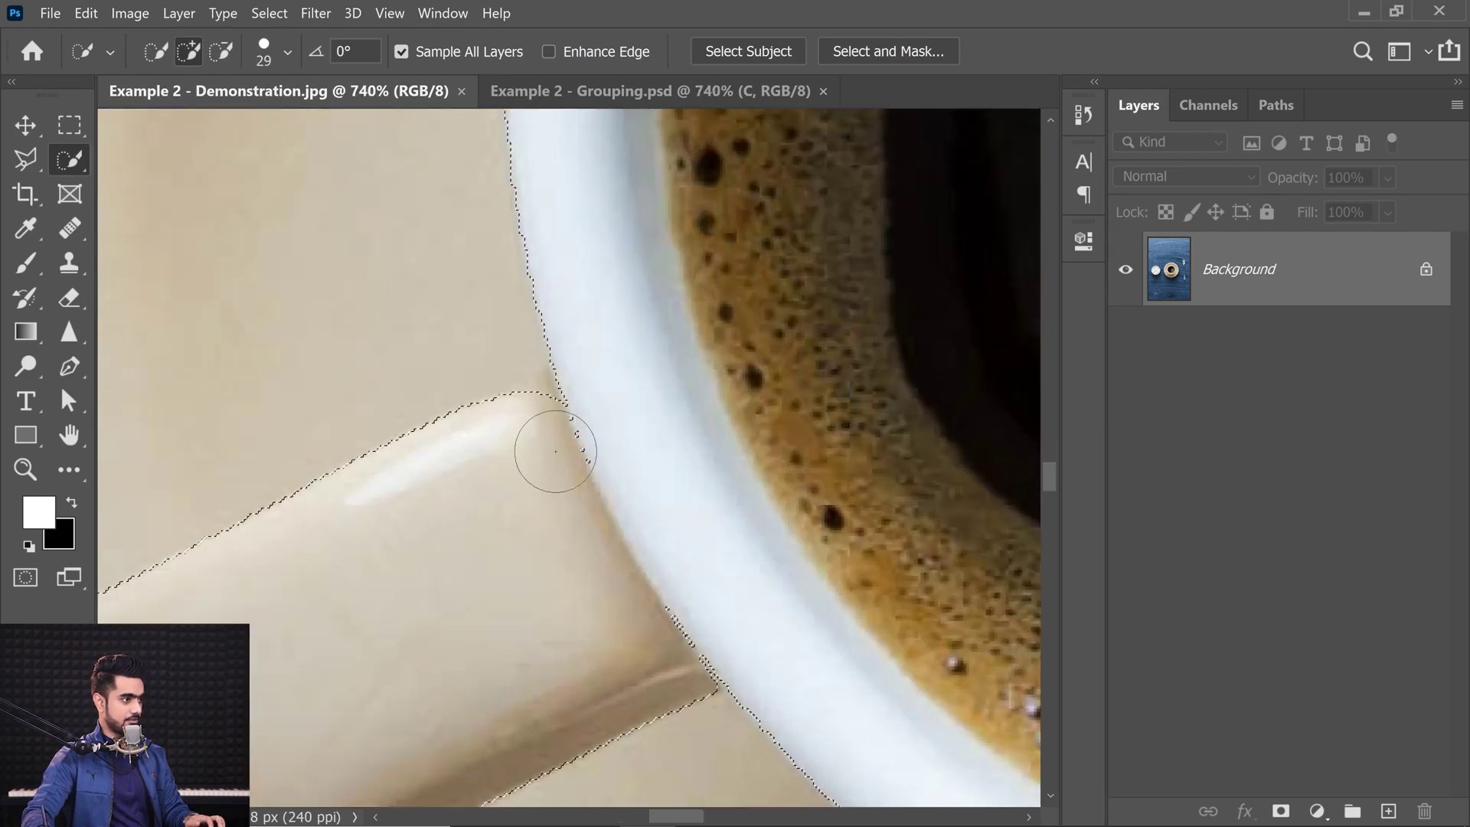
left_click_drag(577, 548, 671, 305)
left_click_drag(760, 379, 791, 381)
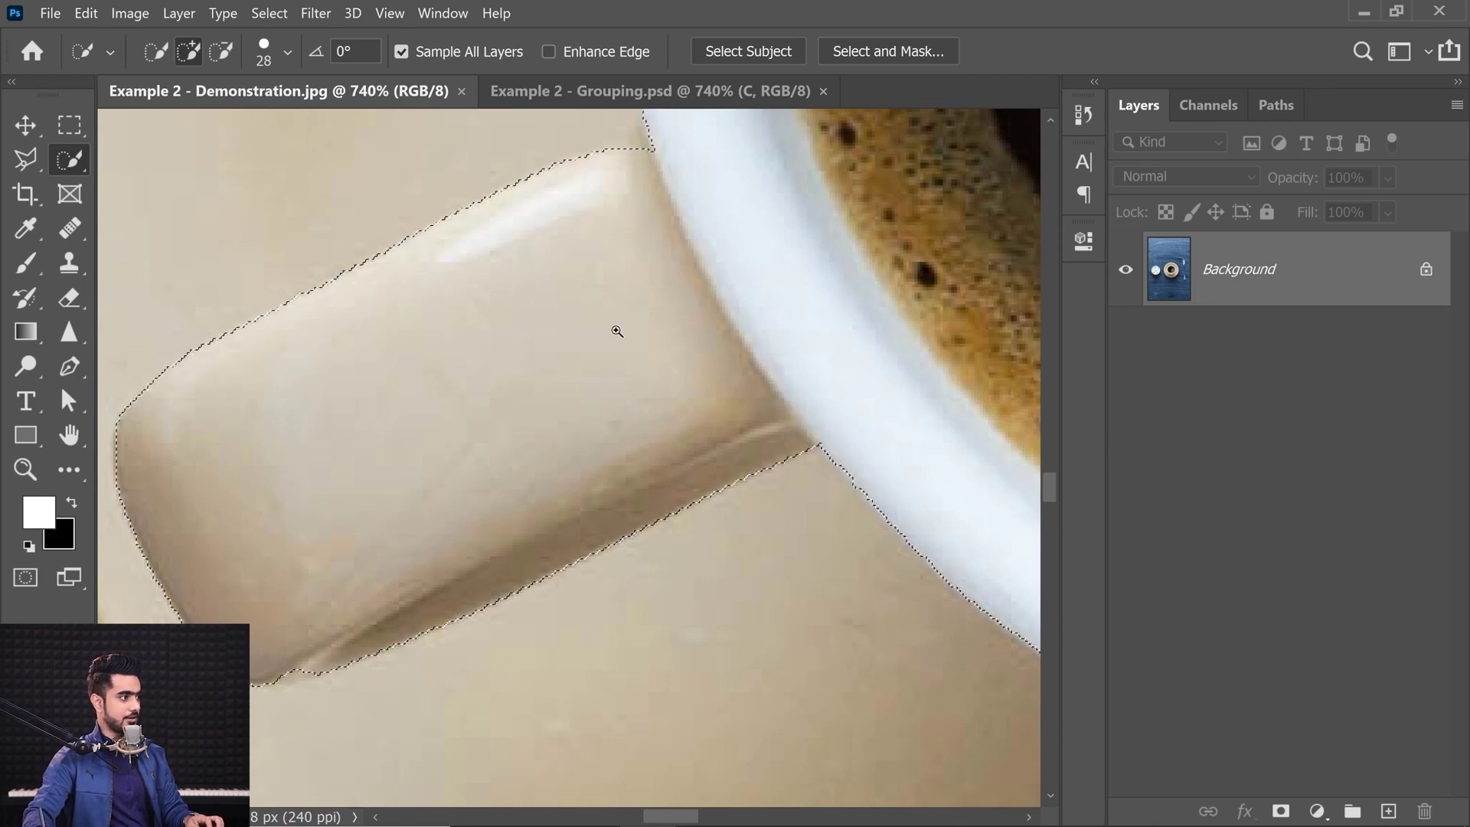
- Add a layer mask from the cup selection to isolate the cup, and inspect its cut-out edge up close
scroll(449, 458, "down", 7)
left_click_drag(449, 458, 451, 493)
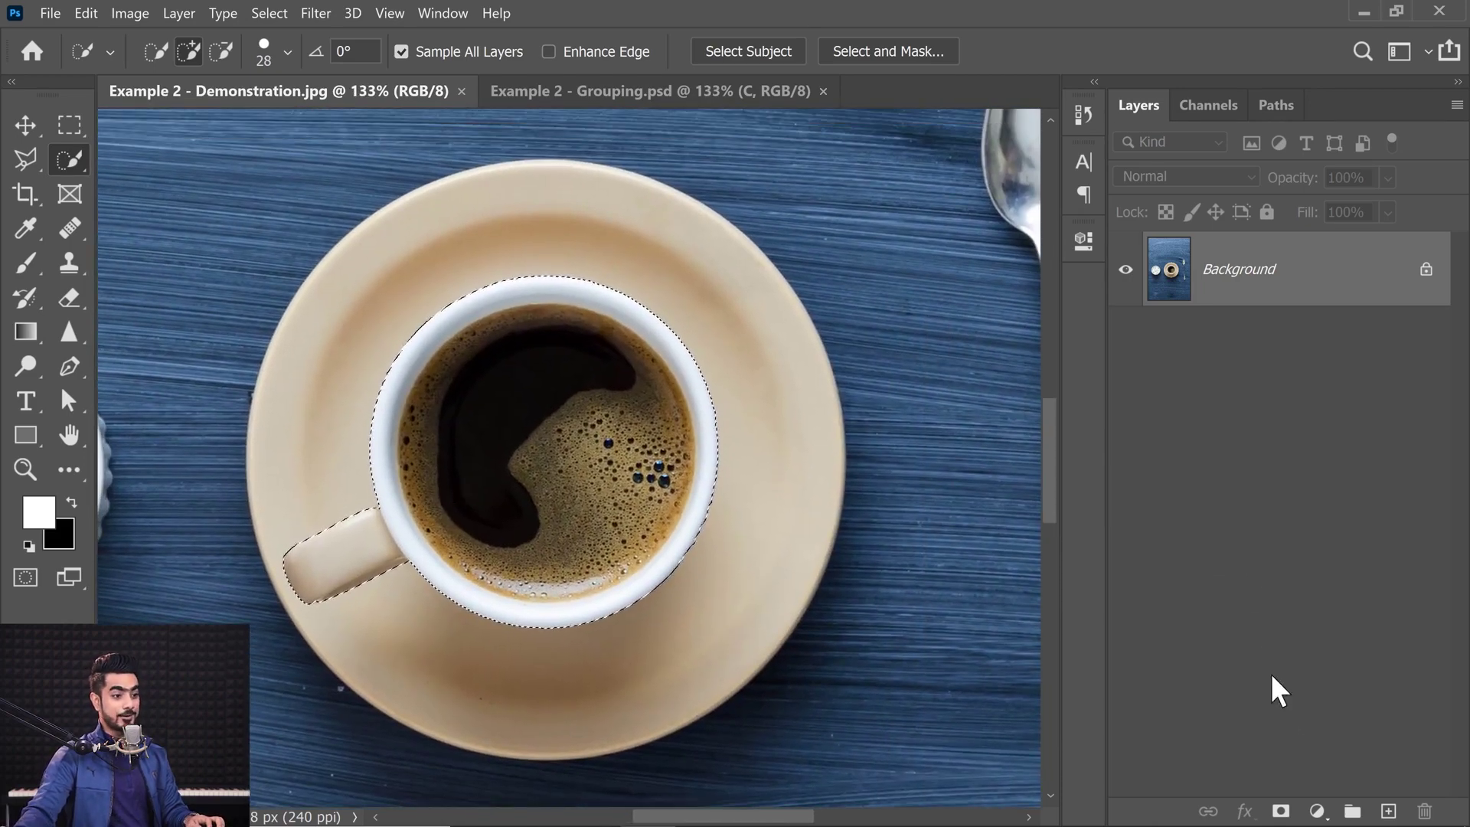
left_click(1286, 805)
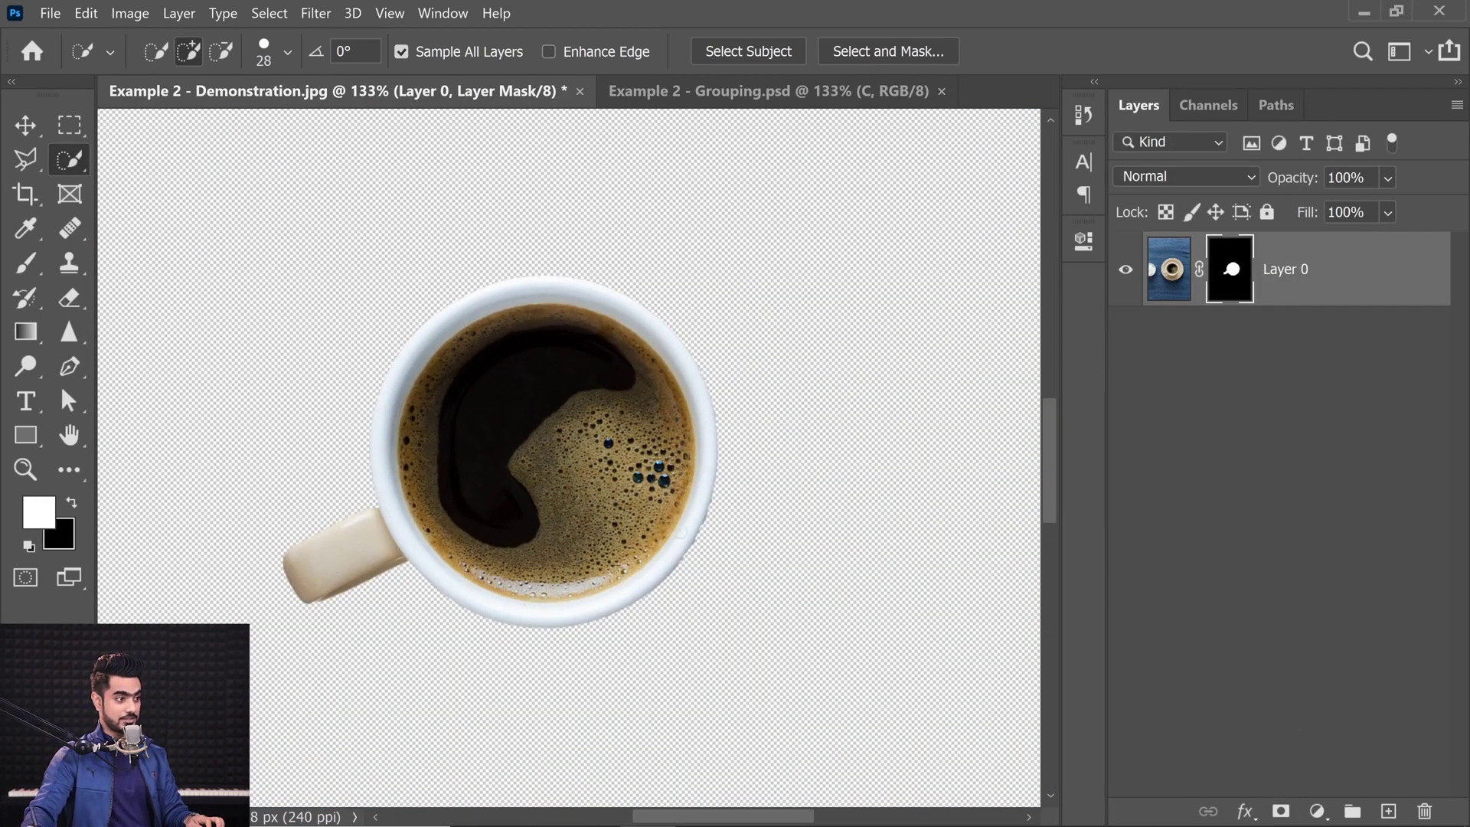
scroll(739, 557, "up", 7)
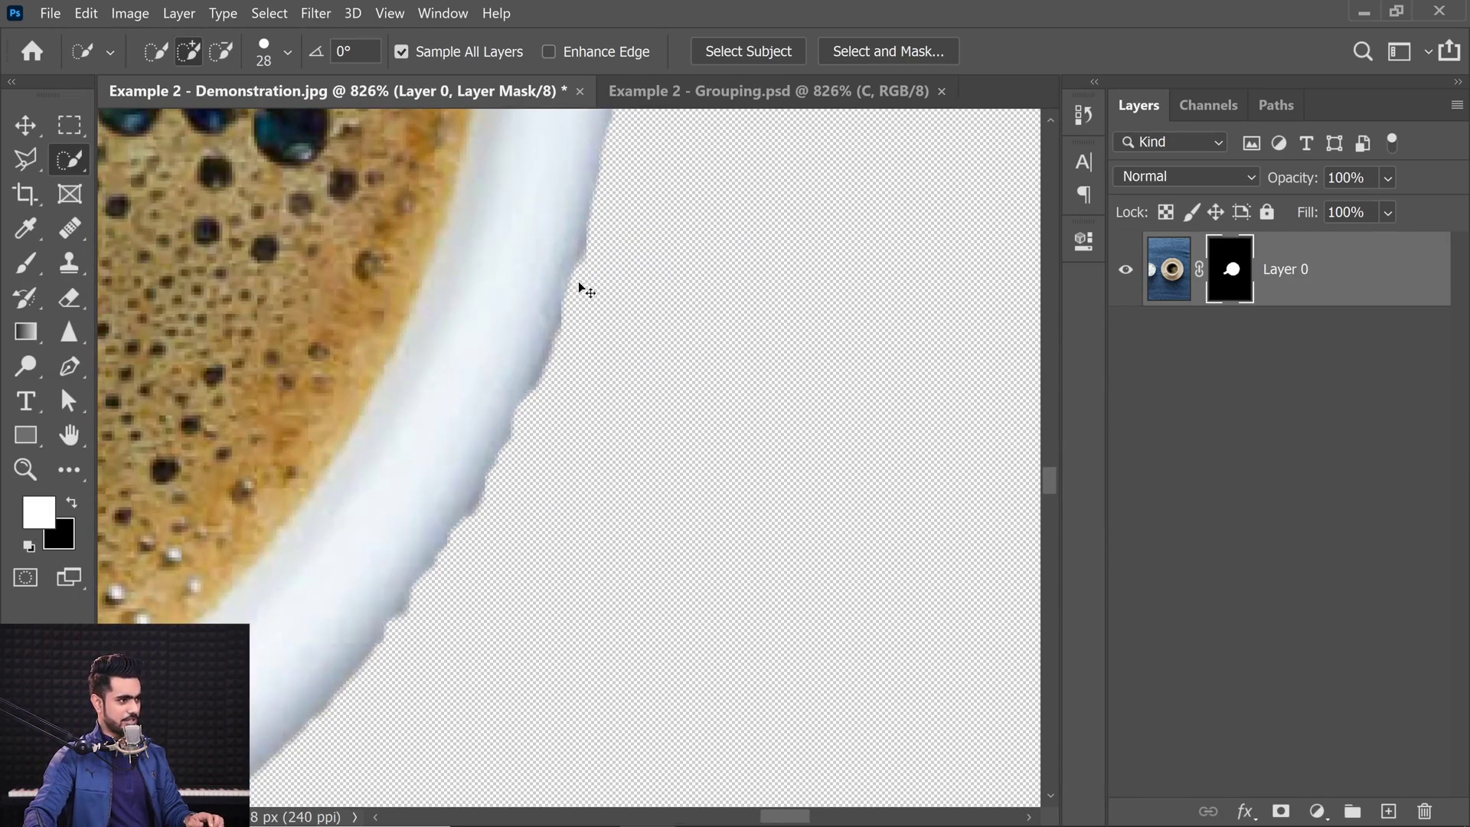
- Undo the cup's layer mask and clear the existing cup selection
key("ctrl+z")
scroll(586, 433, "down", 9)
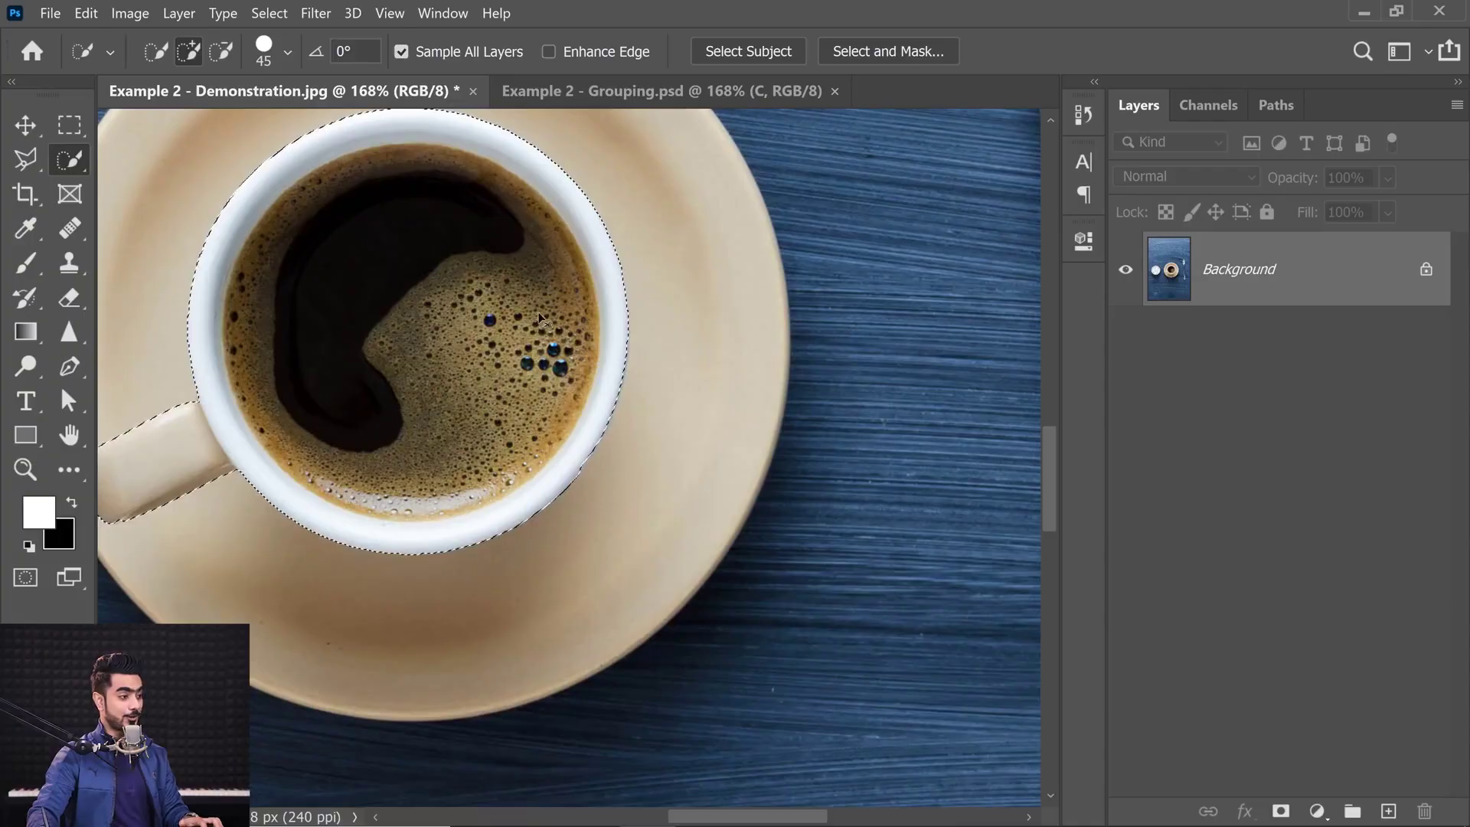
key("ctrl+d")
left_click_drag(427, 294, 513, 396)
- Draw an elliptical marquee selection around the cup's round white rim
left_click(69, 121)
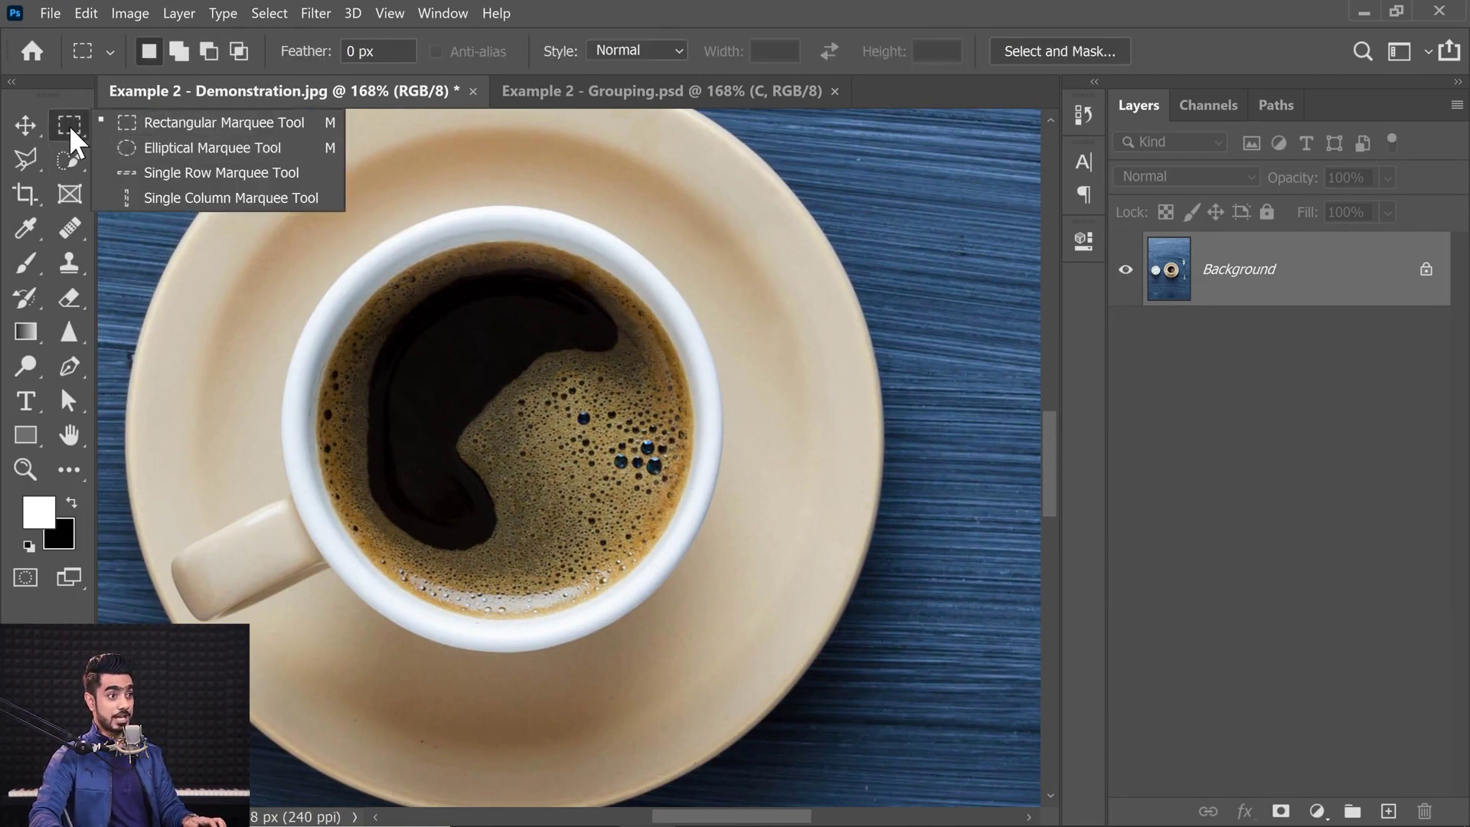
left_click(180, 148)
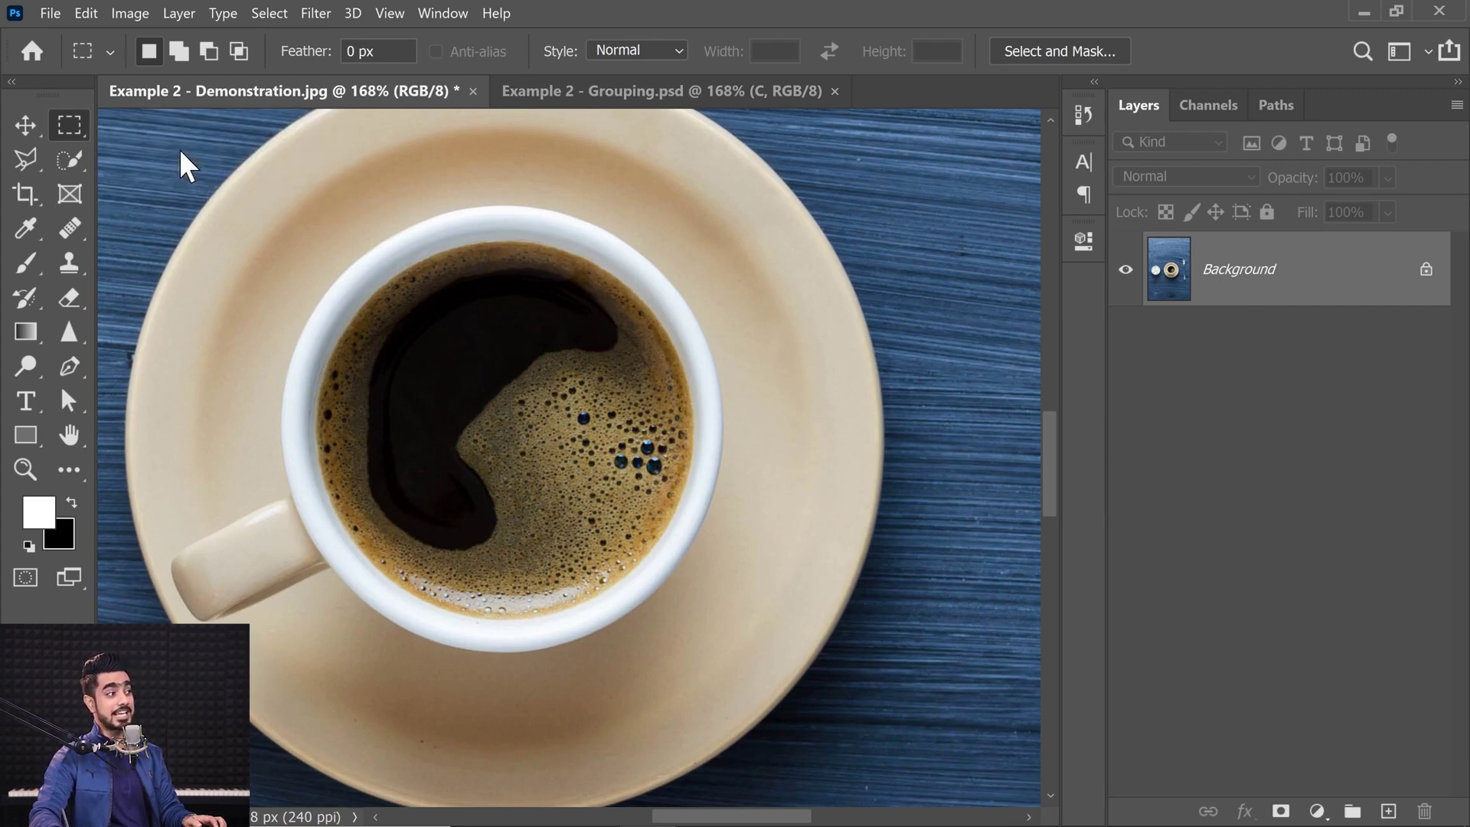
scroll(520, 394, "down", 2)
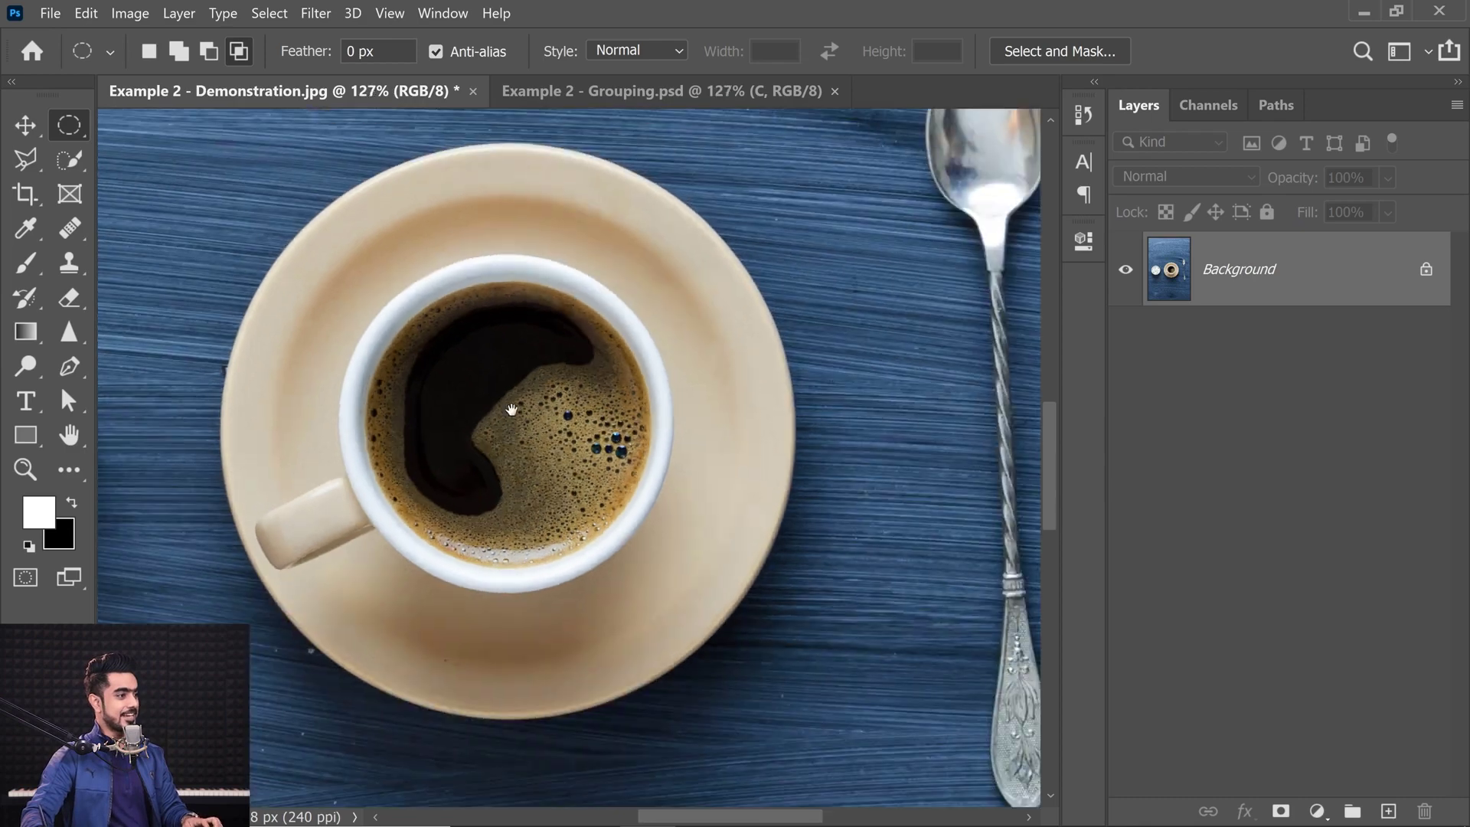
left_click_drag(434, 274, 681, 657)
- Check the elliptical selection against the rim, then transform it, extending its left side to the rim at 100.64% width
scroll(511, 476, "up", 3)
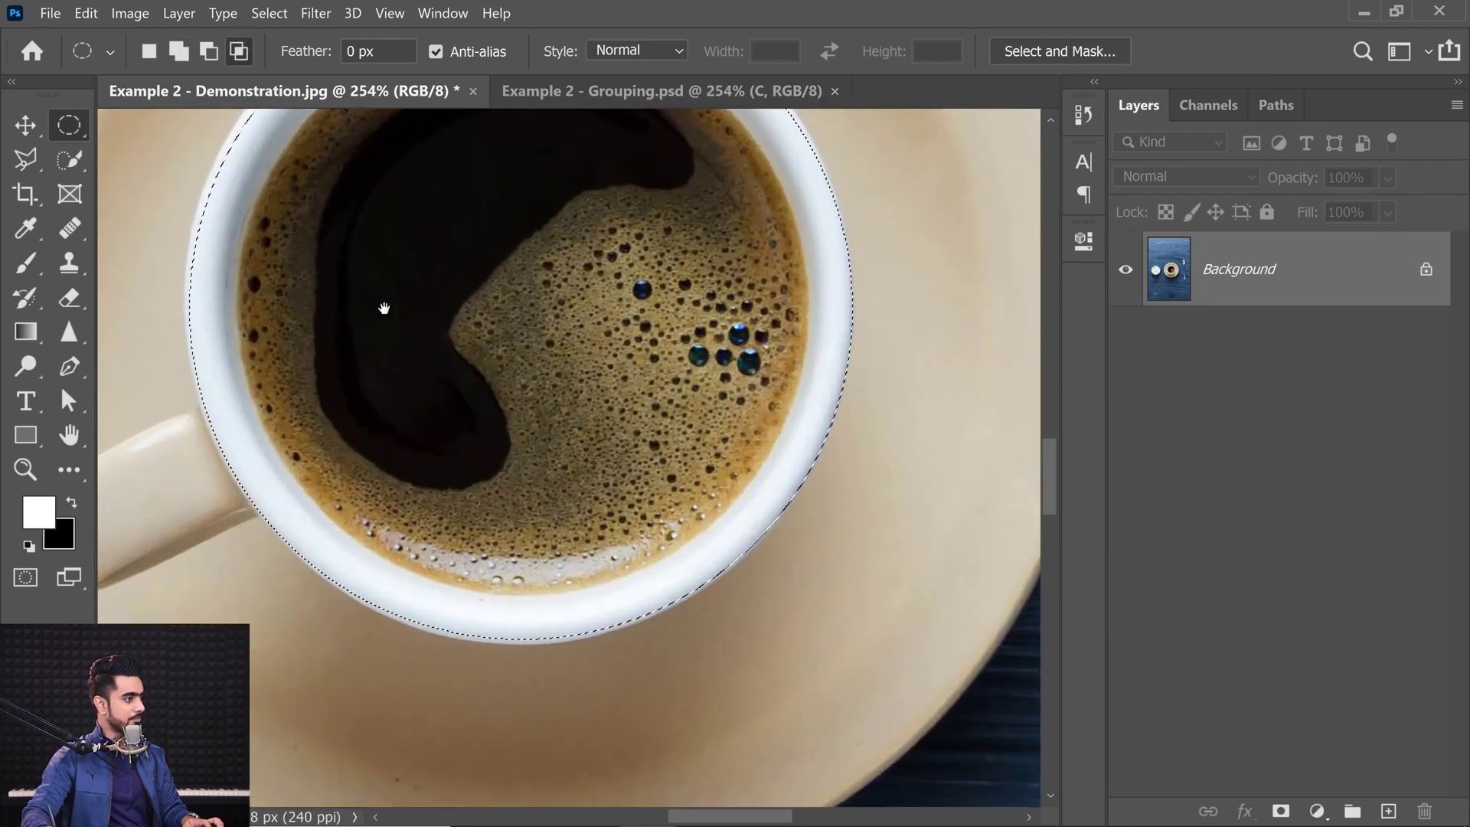
left_click_drag(380, 333, 383, 513)
mouse_move(486, 479)
left_mouse_down()
mouse_move(513, 342)
mouse_move(414, 470)
mouse_move(483, 462)
left_mouse_up()
left_click_drag(476, 388, 489, 508)
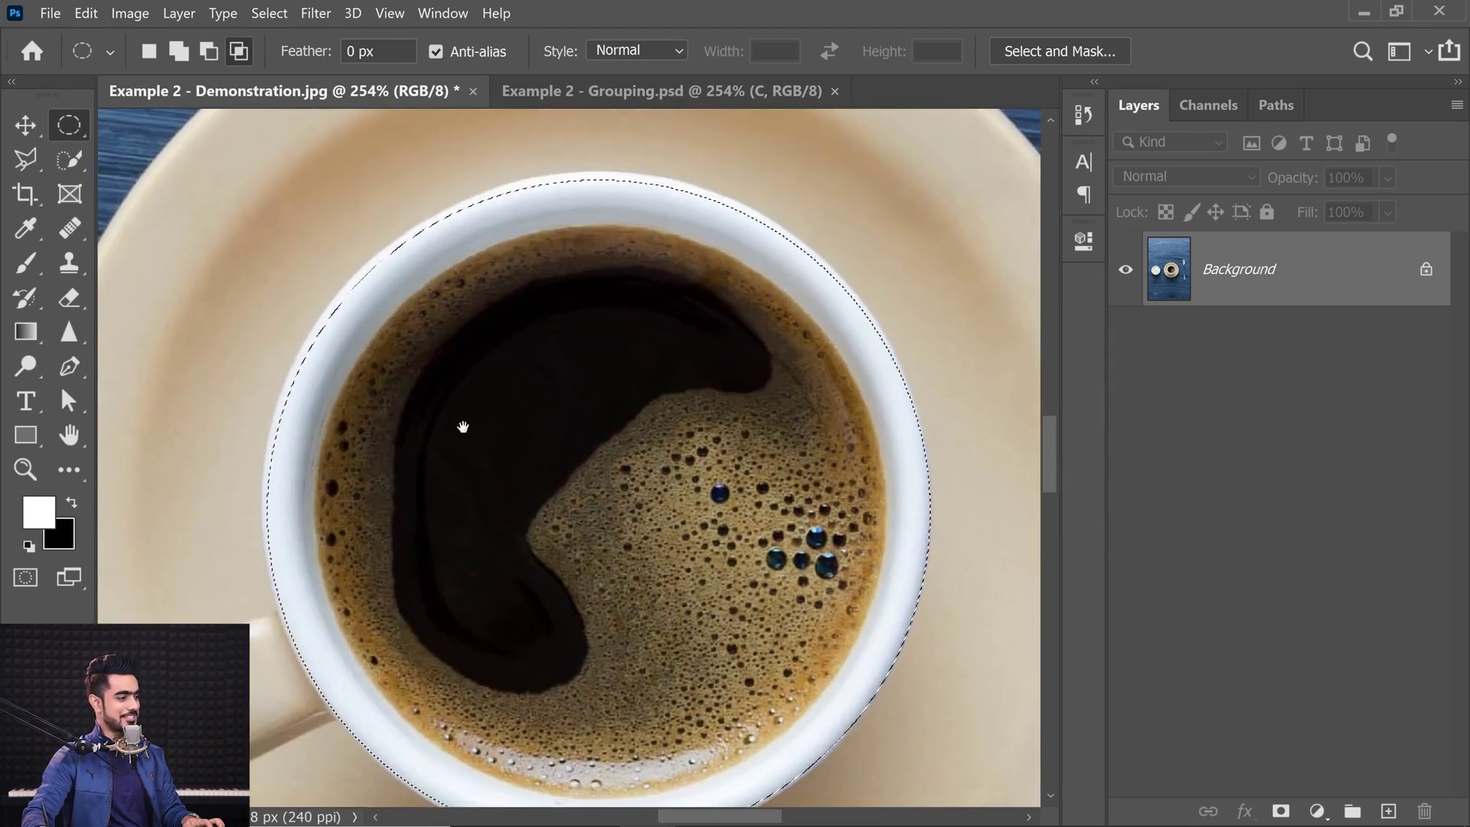
left_click_drag(463, 423, 476, 306)
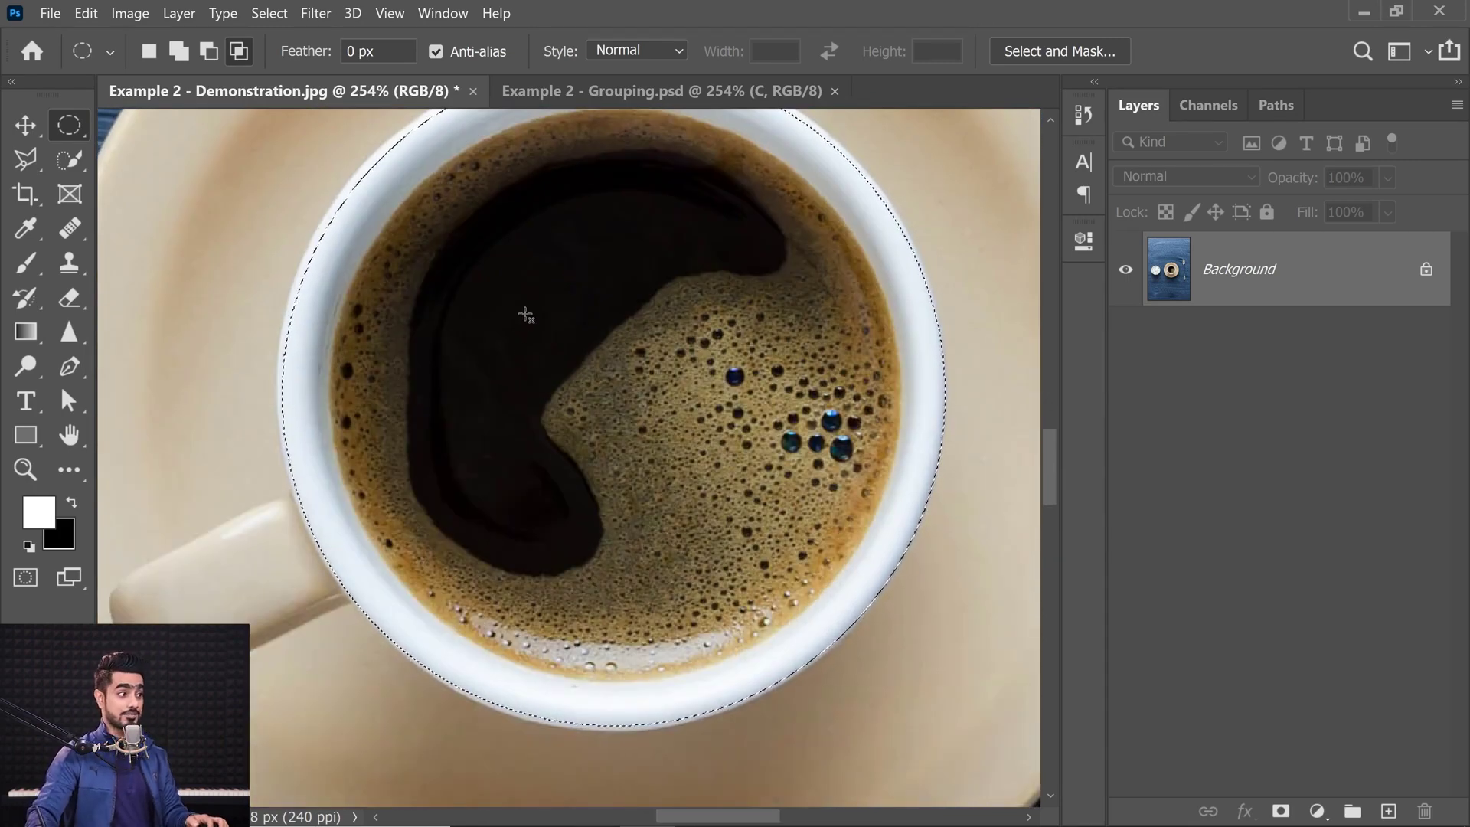
right_click(520, 347)
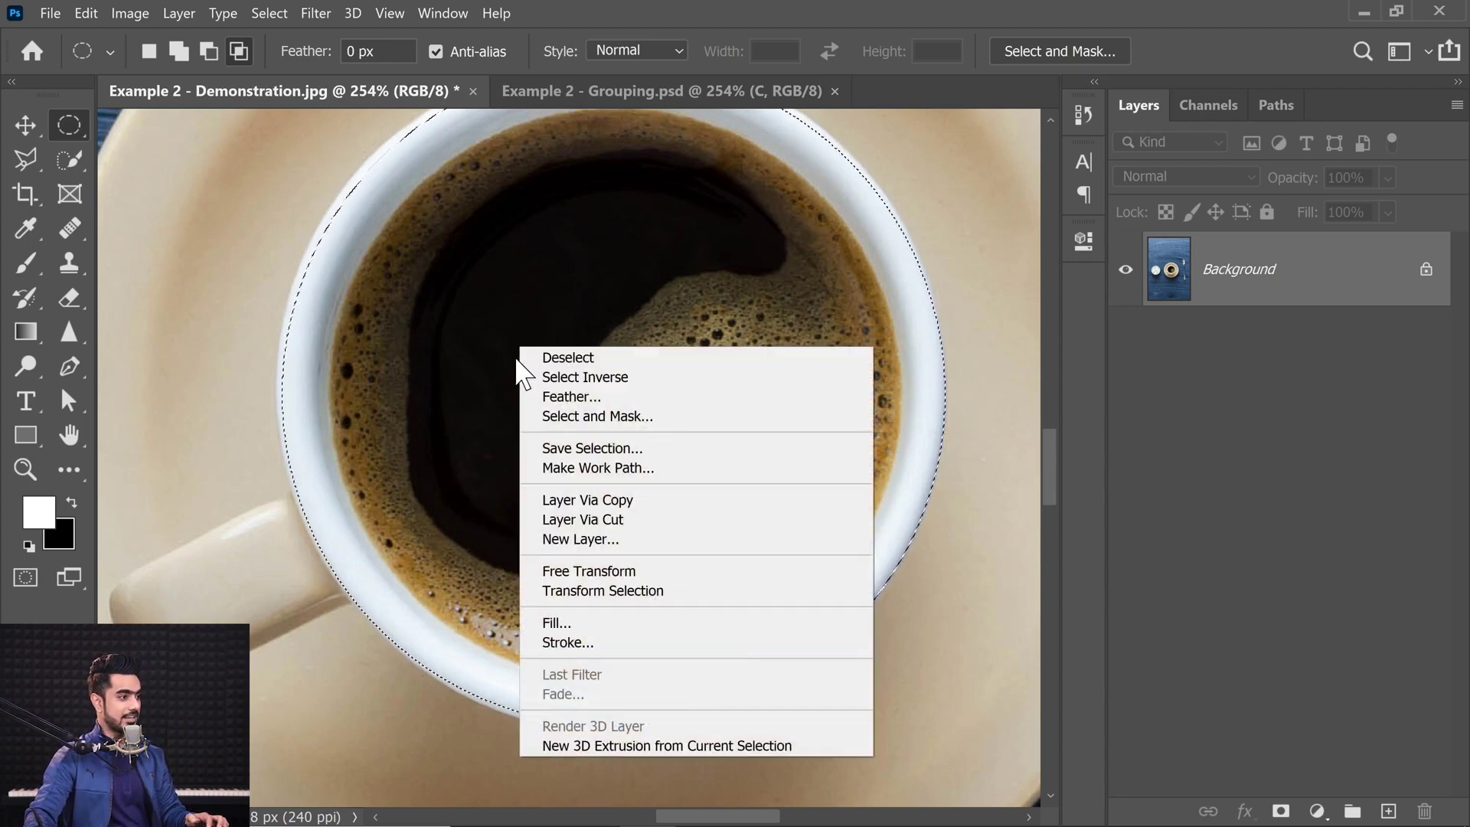
left_click(564, 590)
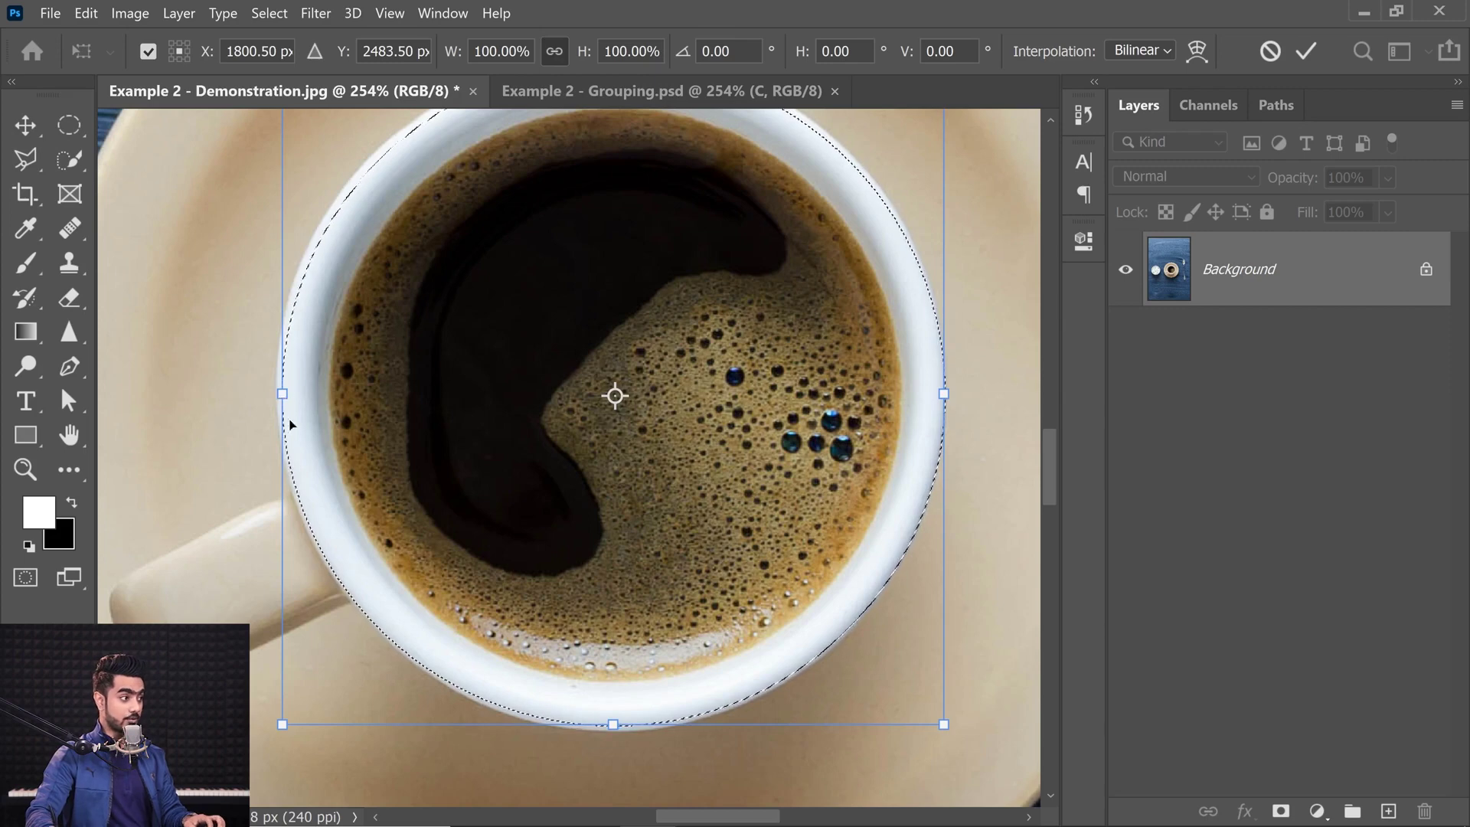
scroll(293, 423, "up", 2)
left_click_drag(282, 389, 280, 389)
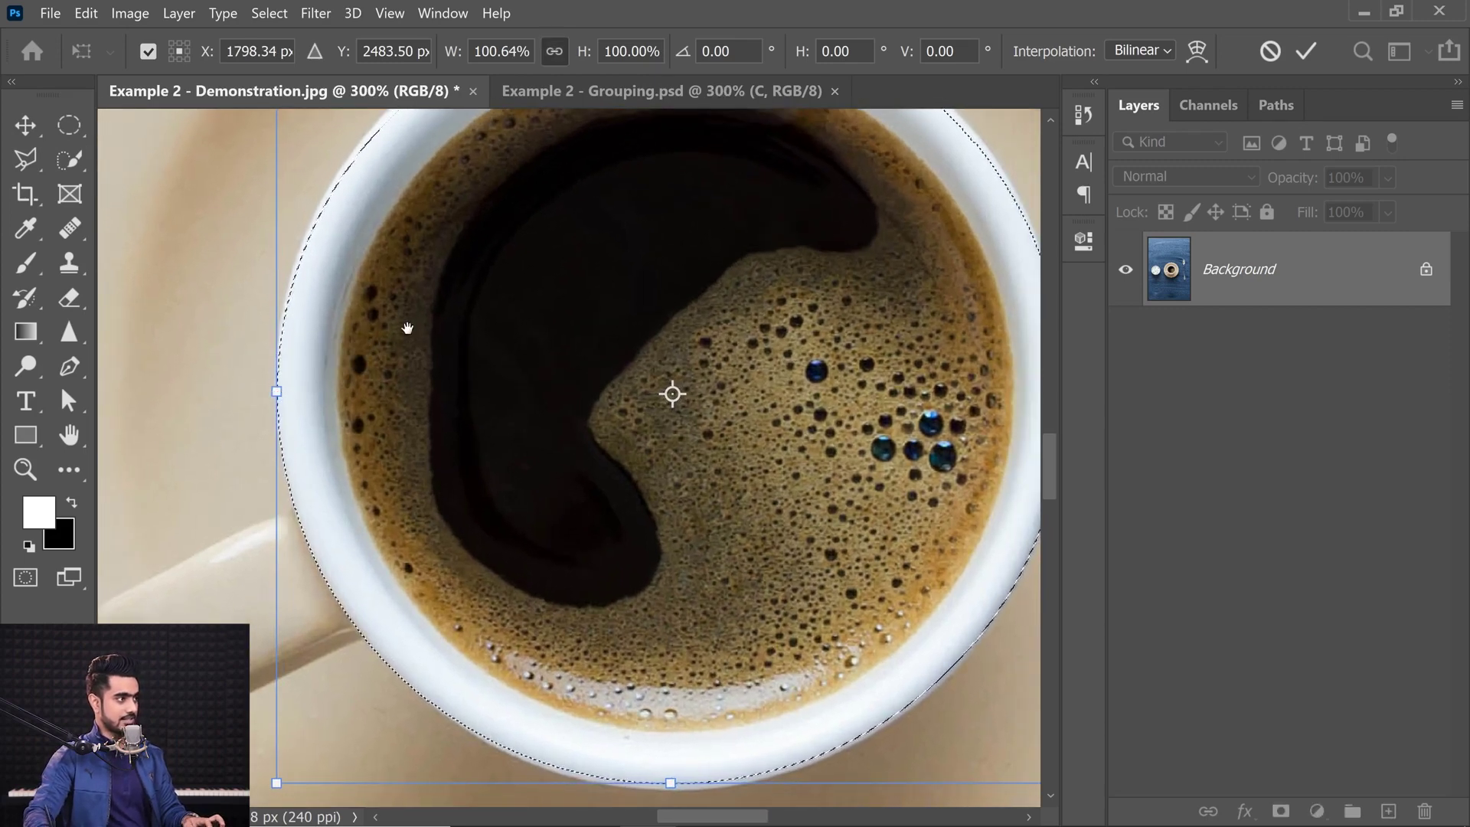
- Extend the selection's top and bottom edges to the cup's rim at 101.61% height and apply the transformation
left_click_drag(414, 329, 224, 619)
left_click_drag(480, 292, 480, 285)
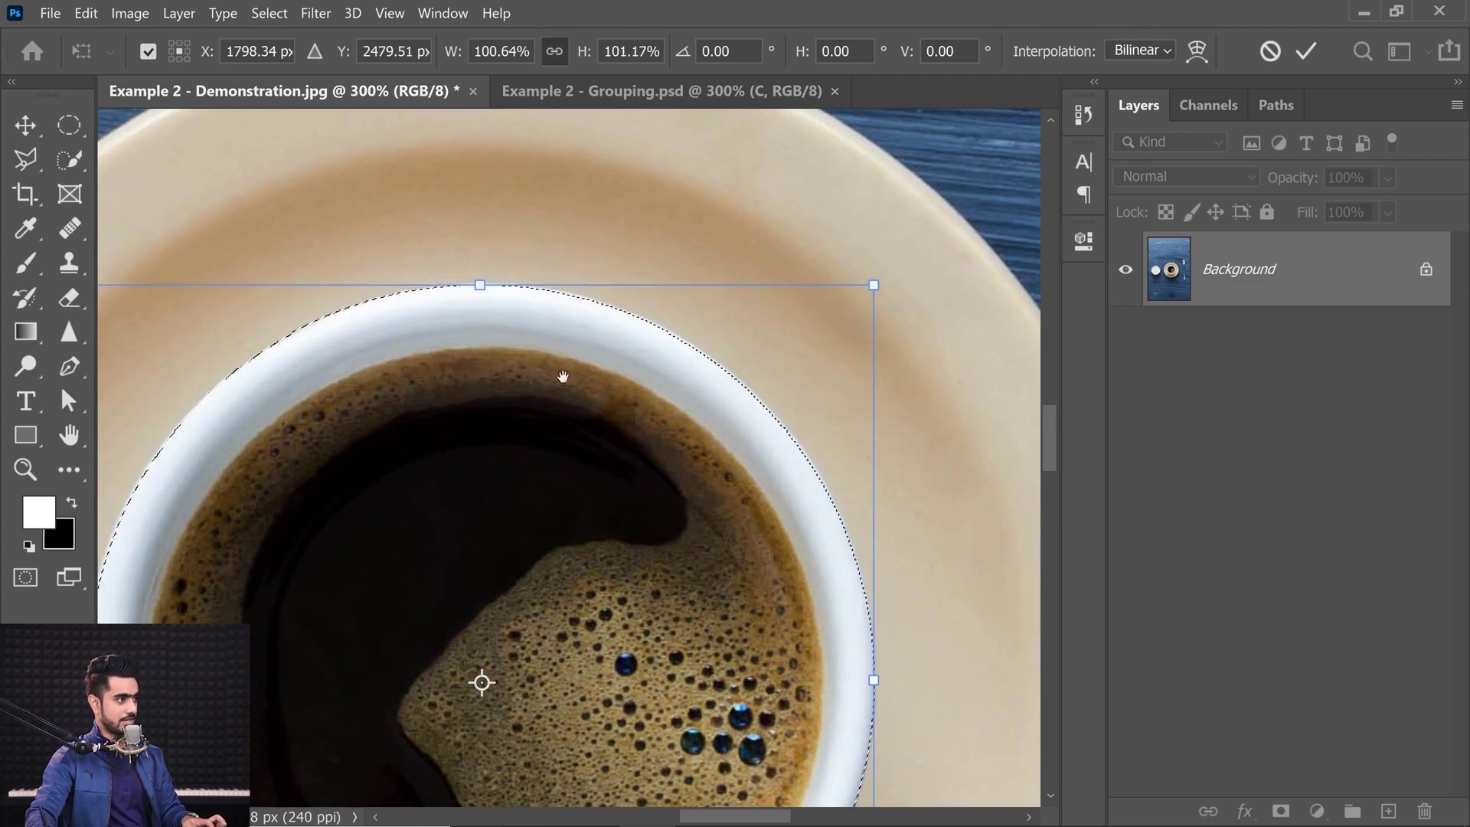
scroll(526, 349, "down", 6)
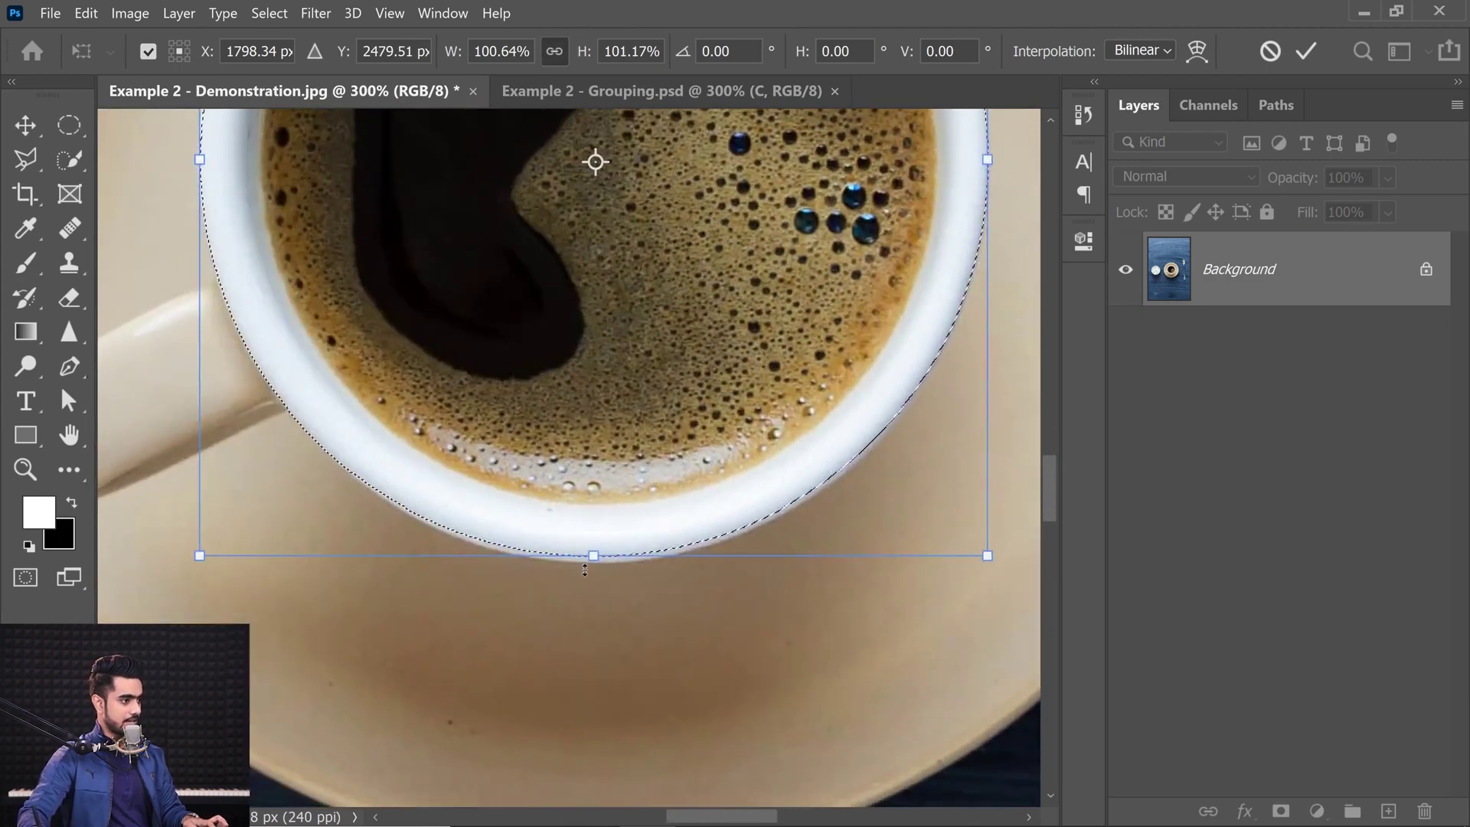
left_click_drag(596, 554, 596, 558)
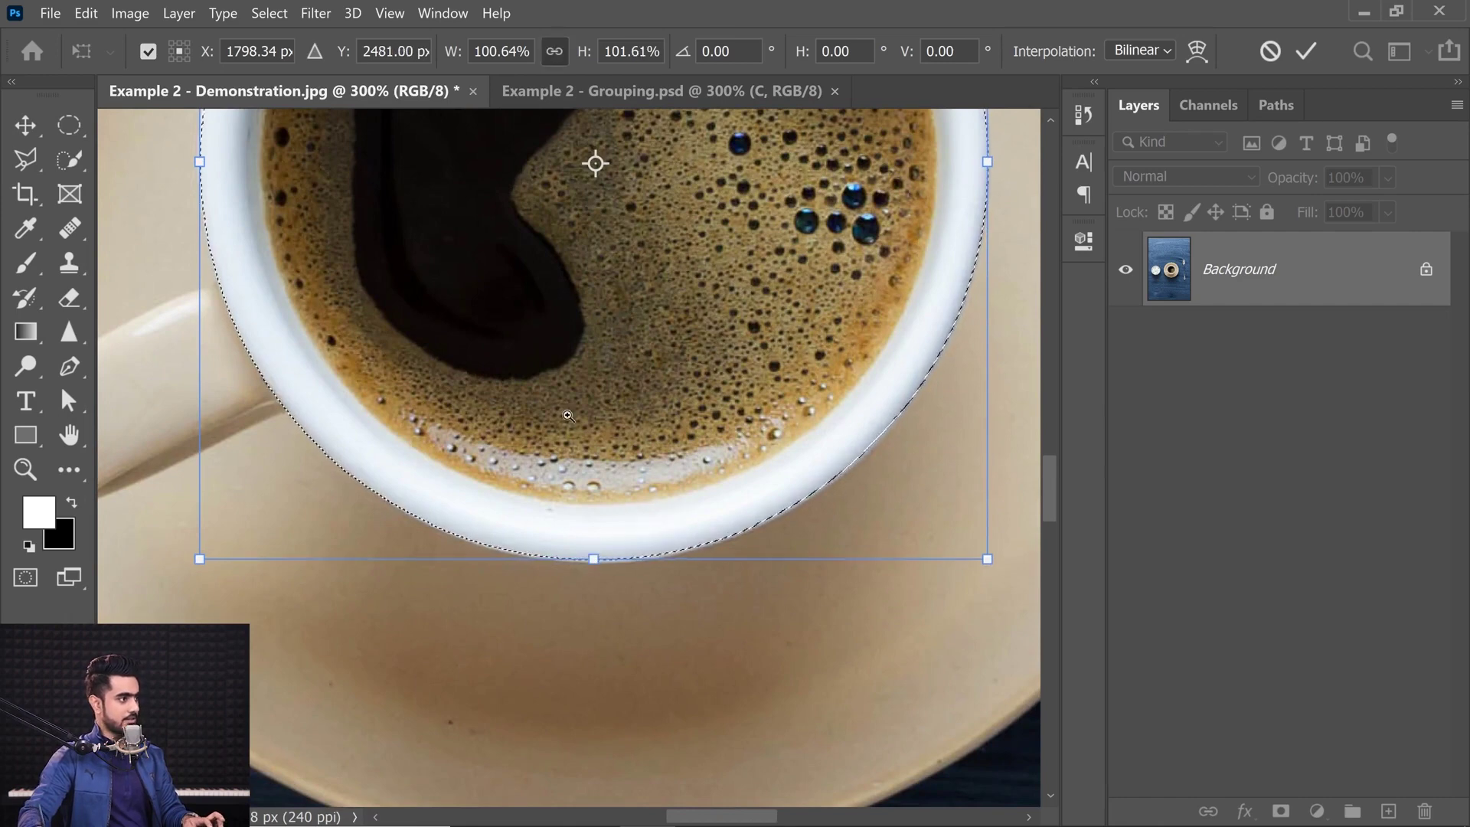
scroll(561, 417, "down", 2)
left_click_drag(414, 376, 562, 535)
key("Return")
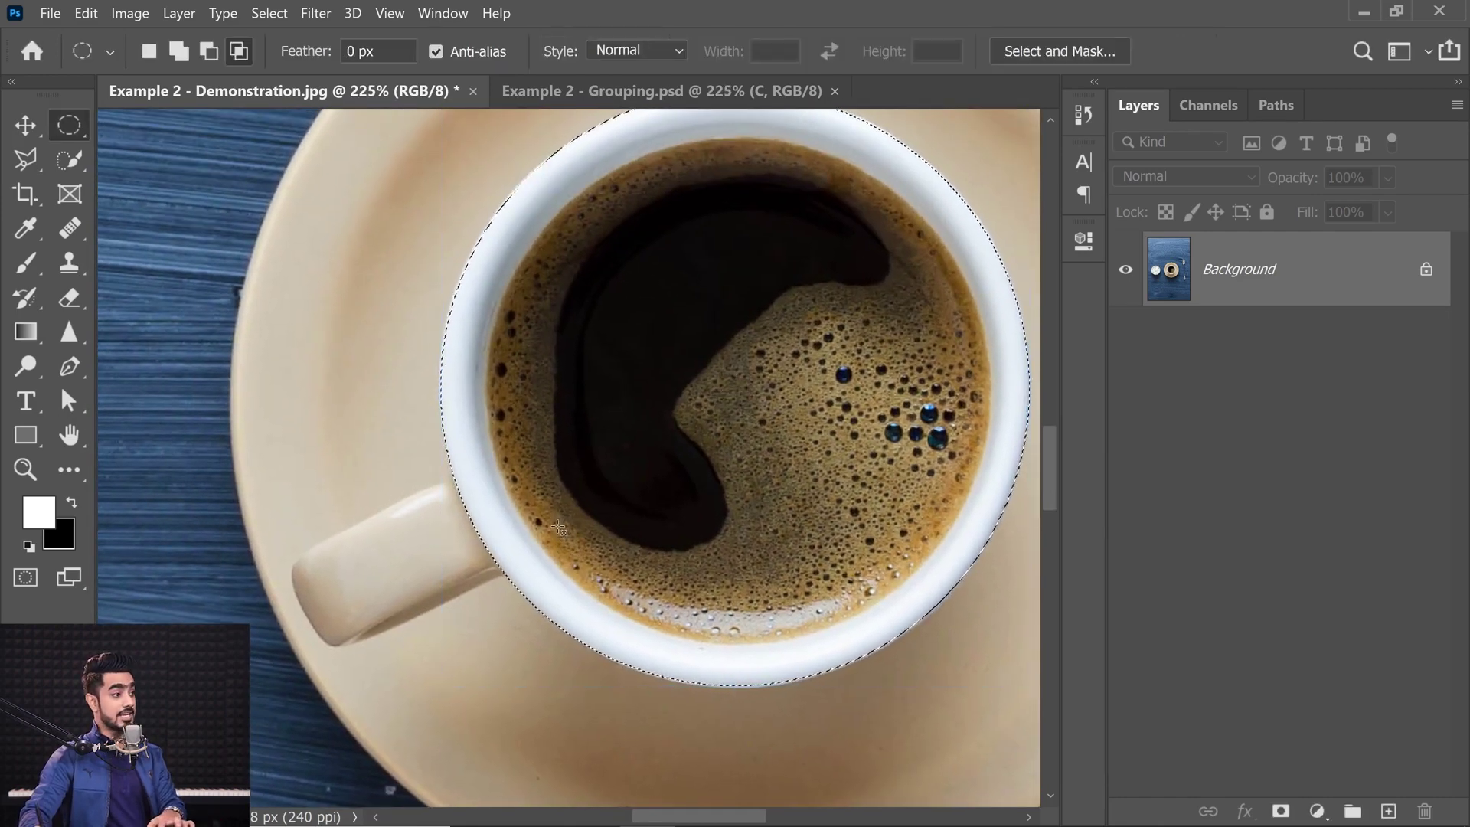
- Add the cup's handle to the elliptical selection with the Quick Selection tool
scroll(484, 528, "up", 3)
left_click_drag(420, 516, 473, 500)
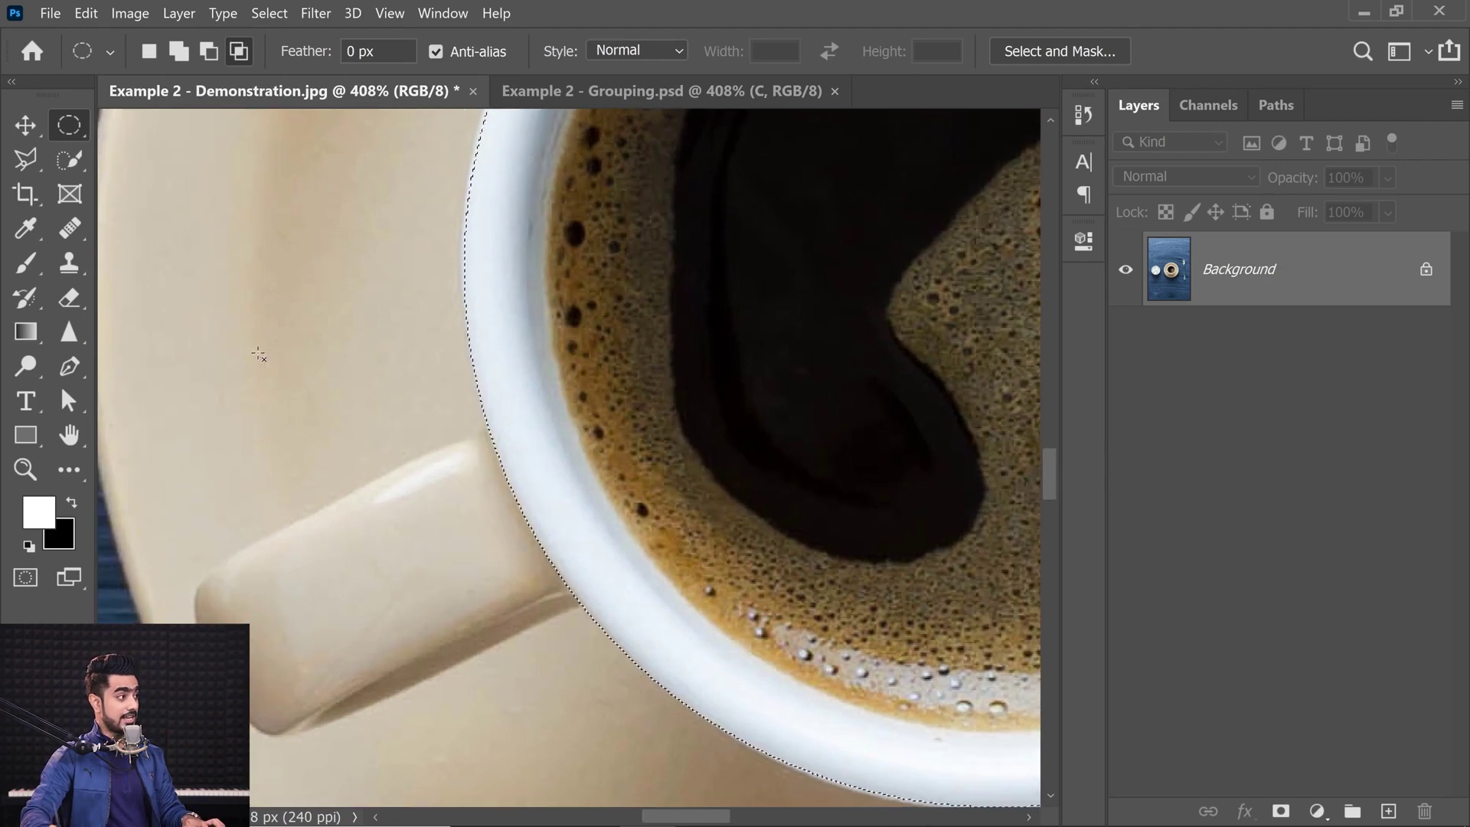
left_click(70, 165)
left_click(168, 184)
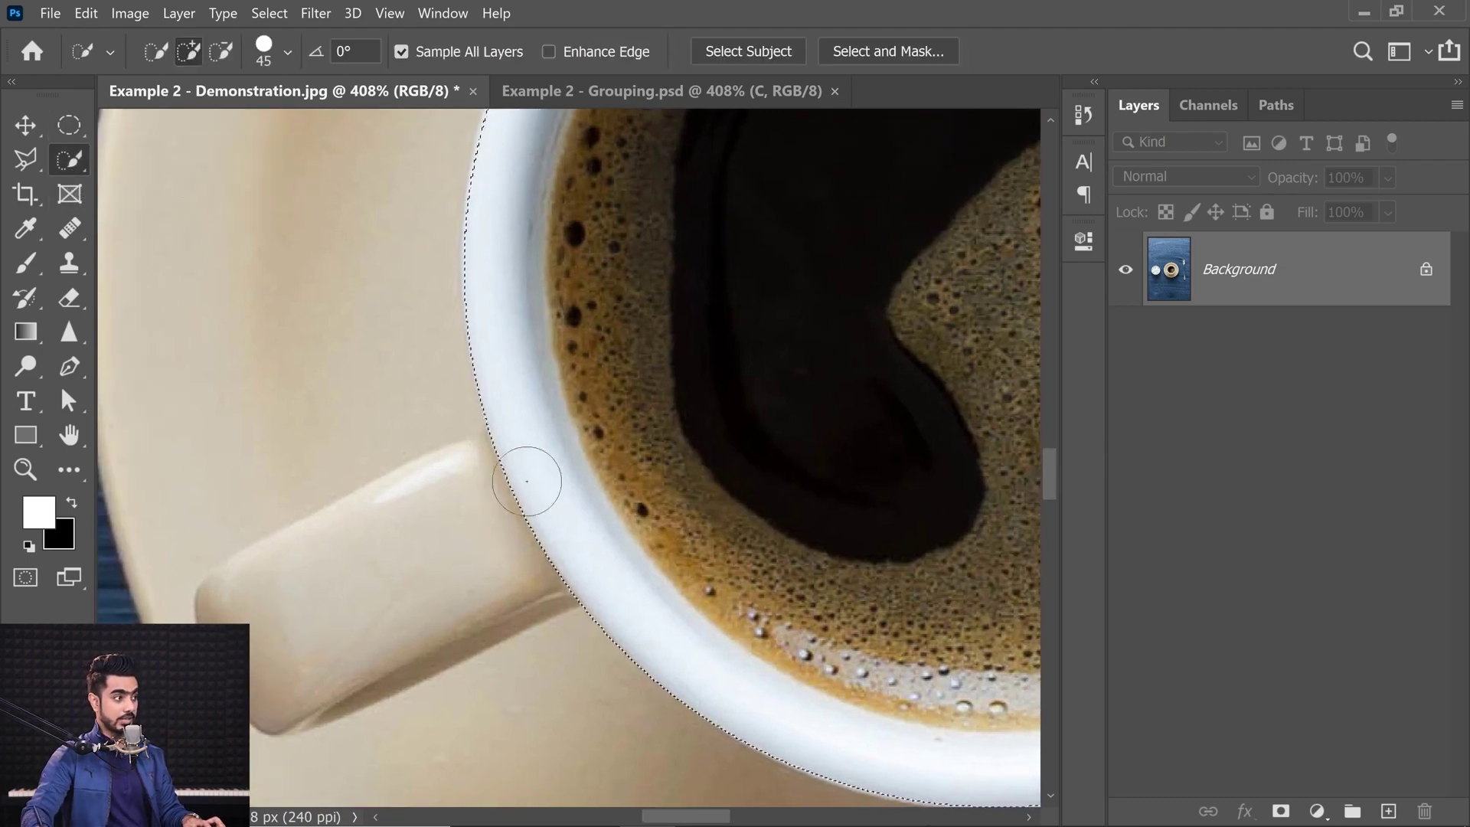
left_click_drag(476, 499, 426, 512)
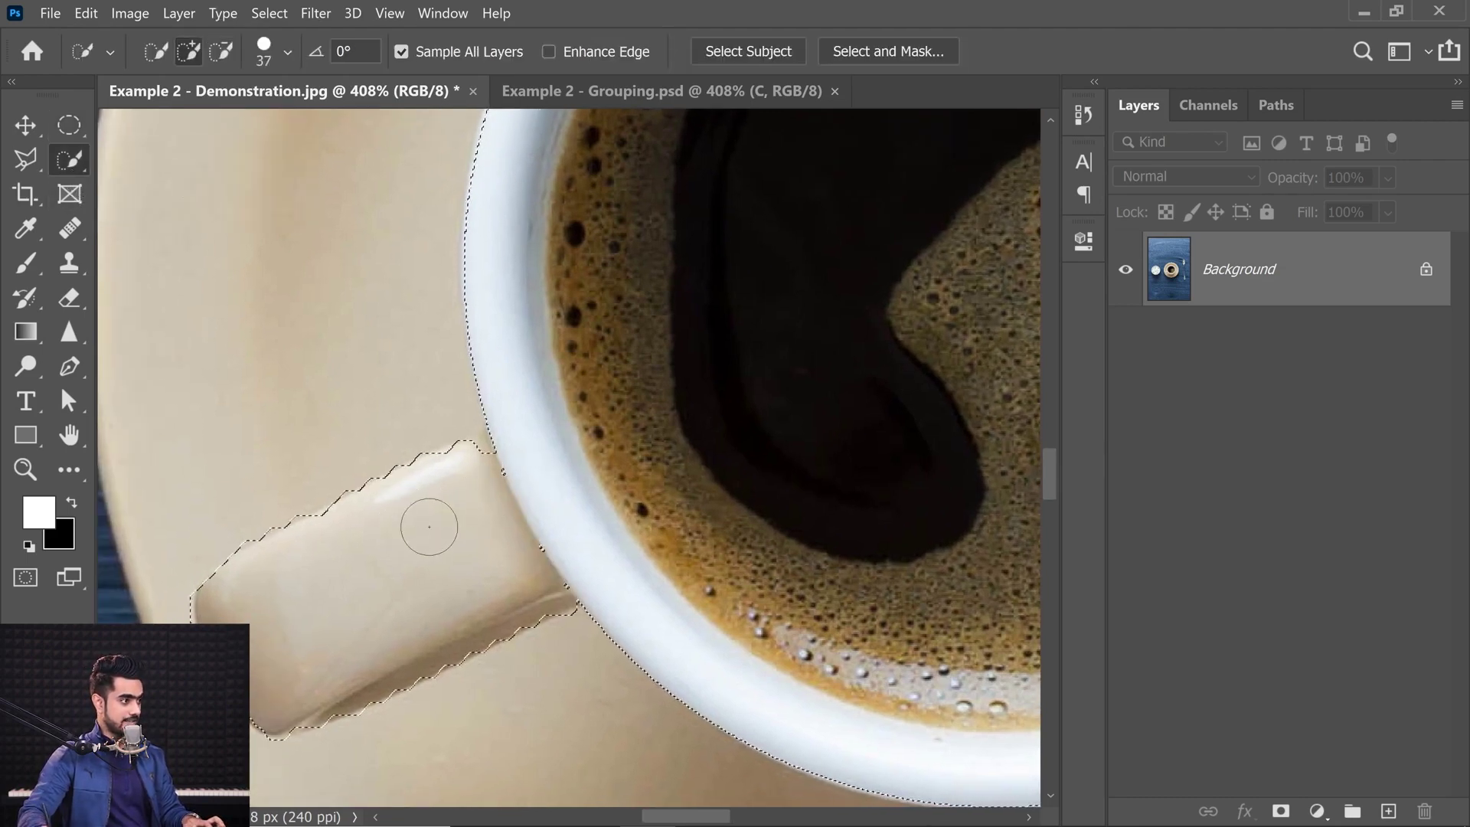
left_click(519, 503)
- Refine the selection around the handle's outer end with a smaller Quick Selection brush, down to 14 px
scroll(519, 503, "down", 2)
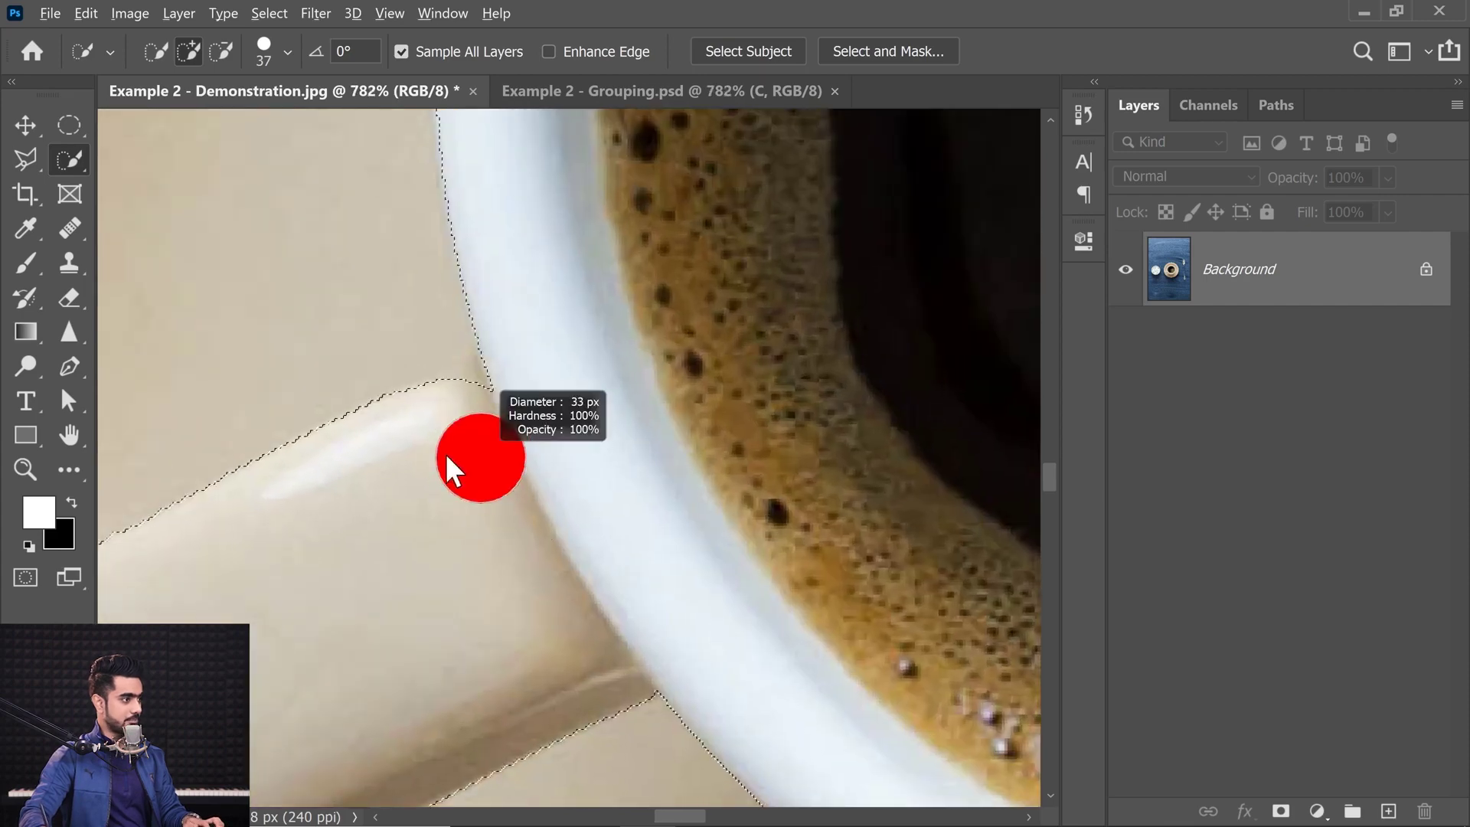
scroll(484, 511, "down", 2)
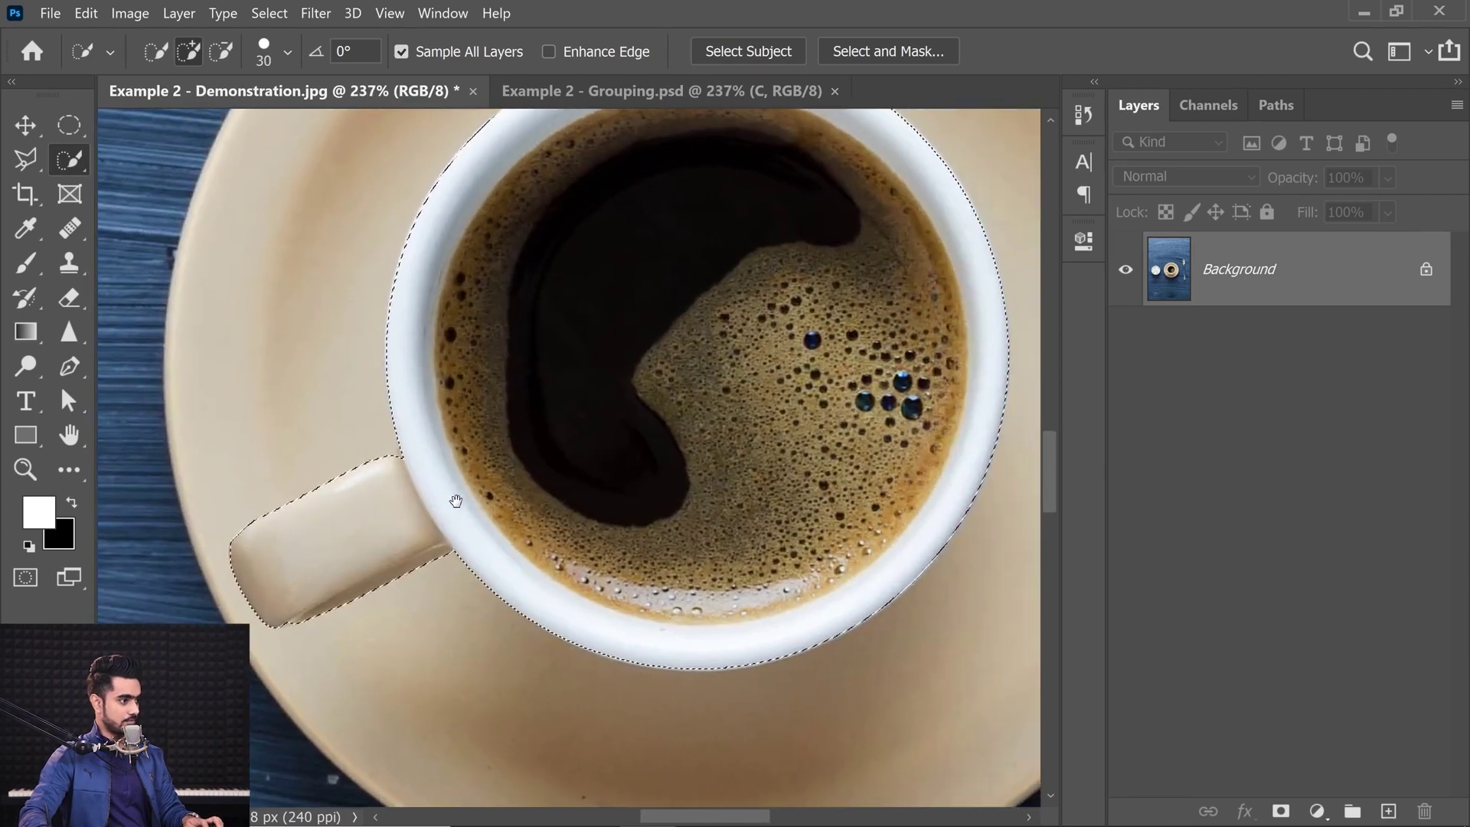
scroll(484, 512, "up", 5)
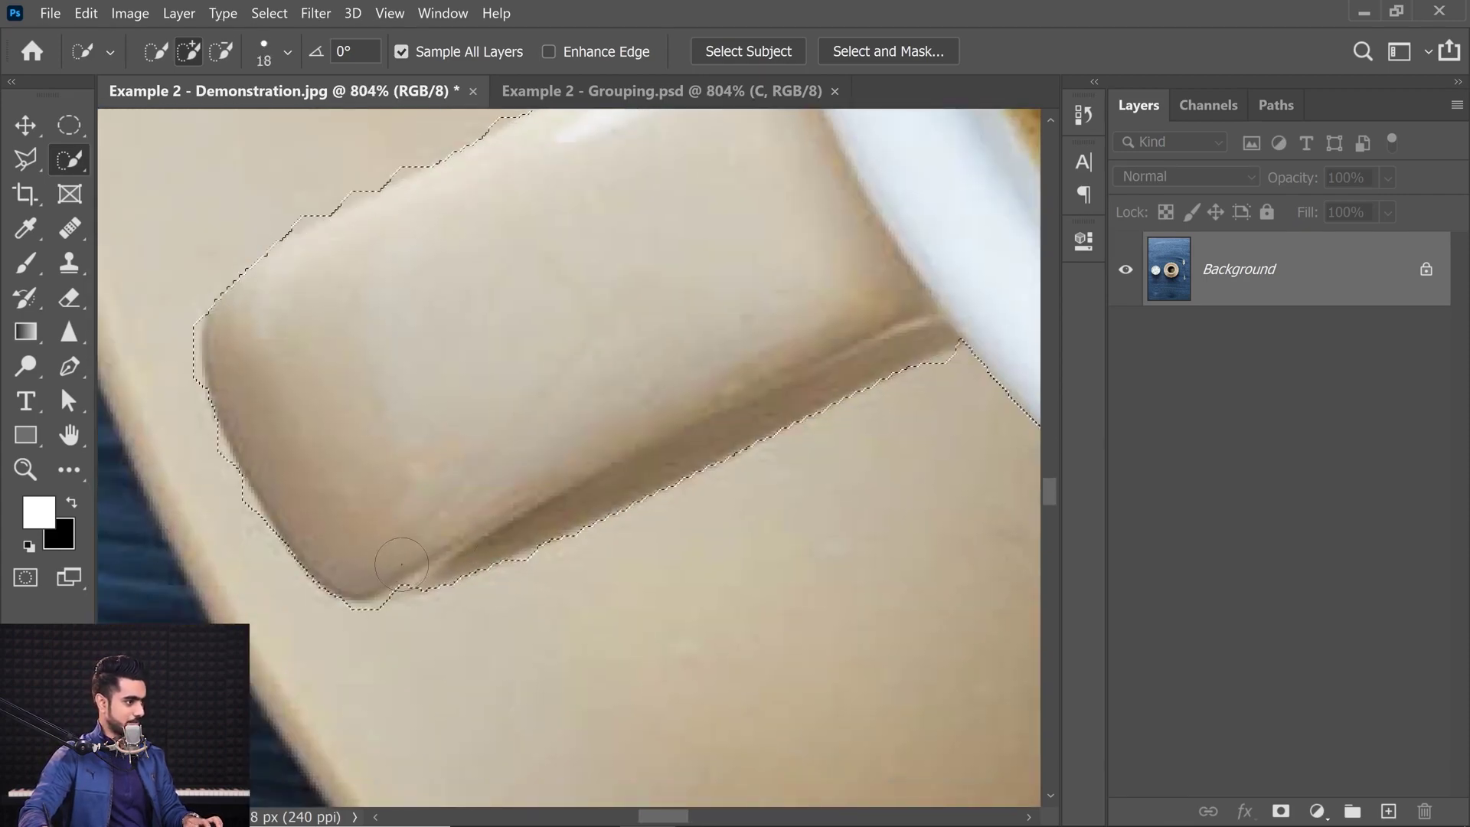
left_click_drag(443, 547, 435, 565)
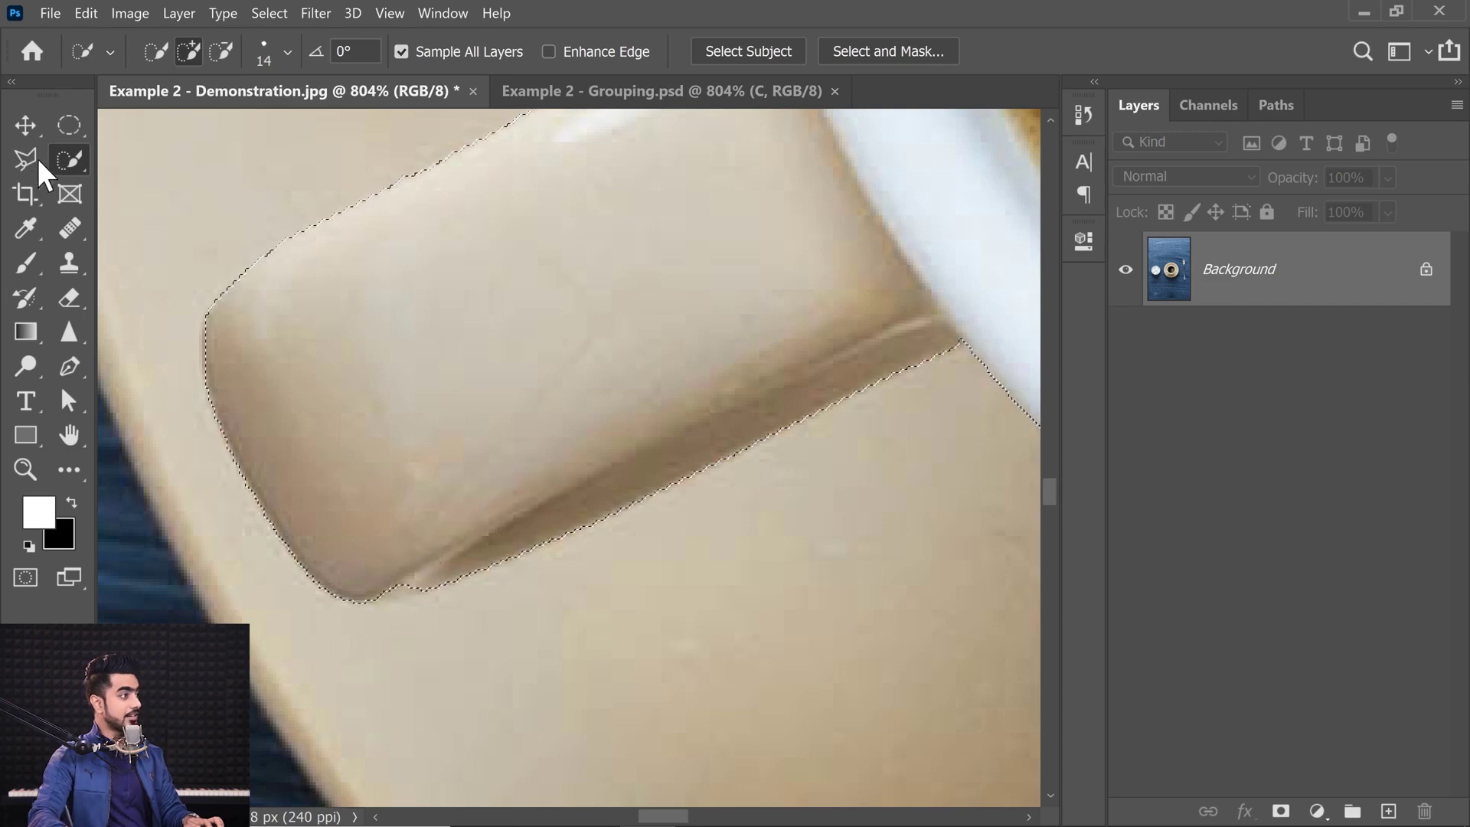
- Add the missed notch at the handle's lower edge and another small leftover area to the selection with the Lasso tool
left_click(24, 160)
left_click(121, 166)
key("shift")
left_click_drag(357, 601, 475, 570)
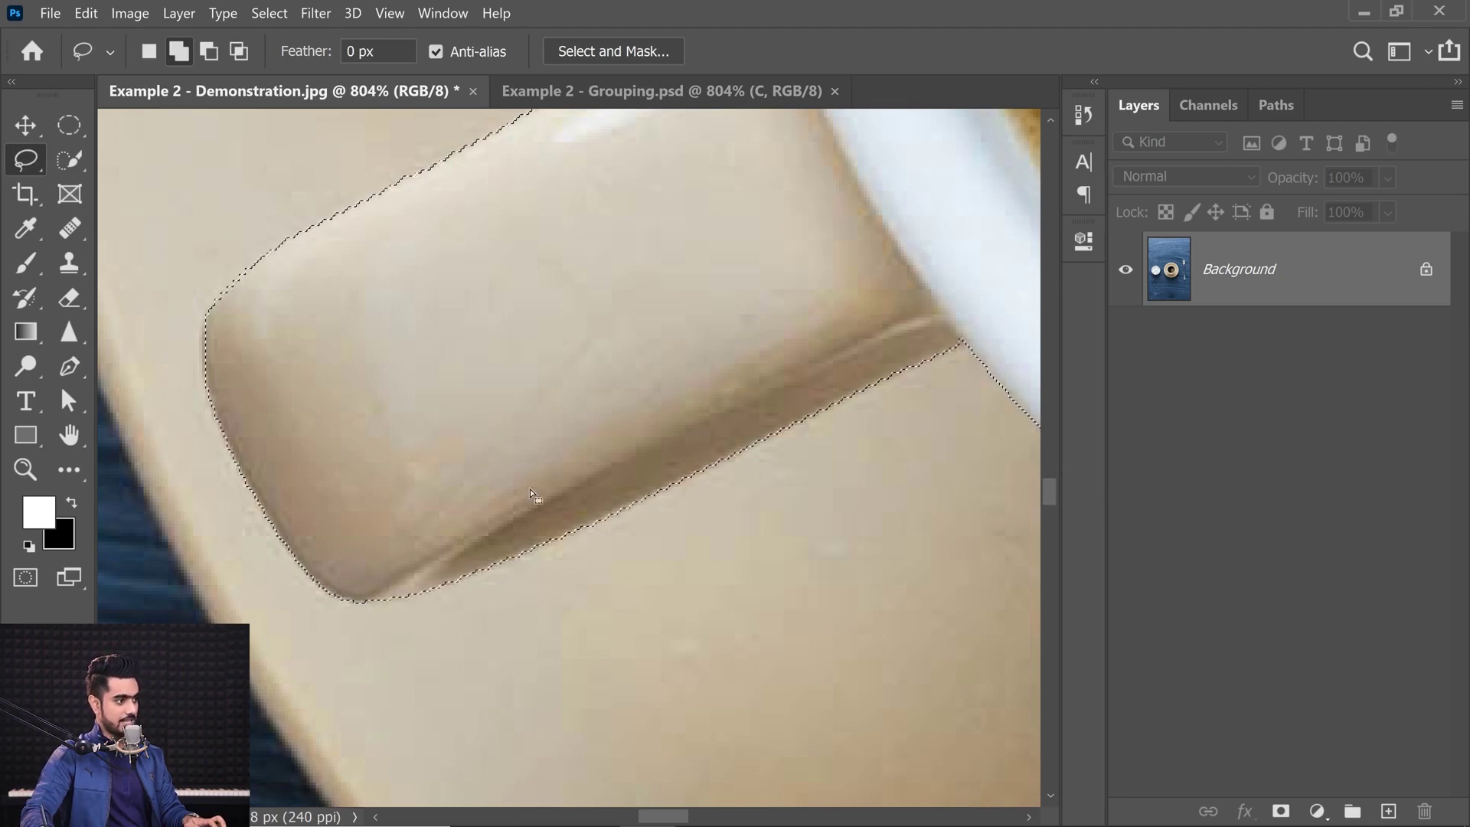
scroll(516, 502, "down", 5)
left_click_drag(526, 437, 476, 491)
scroll(536, 494, "up", 5)
key("shift")
mouse_move(582, 499)
left_mouse_down()
mouse_move(660, 471)
mouse_move(603, 508)
left_mouse_up()
- Add a layer mask from the finished cup selection and inspect the cut-out where the handle meets the rim
scroll(668, 479, "down", 10)
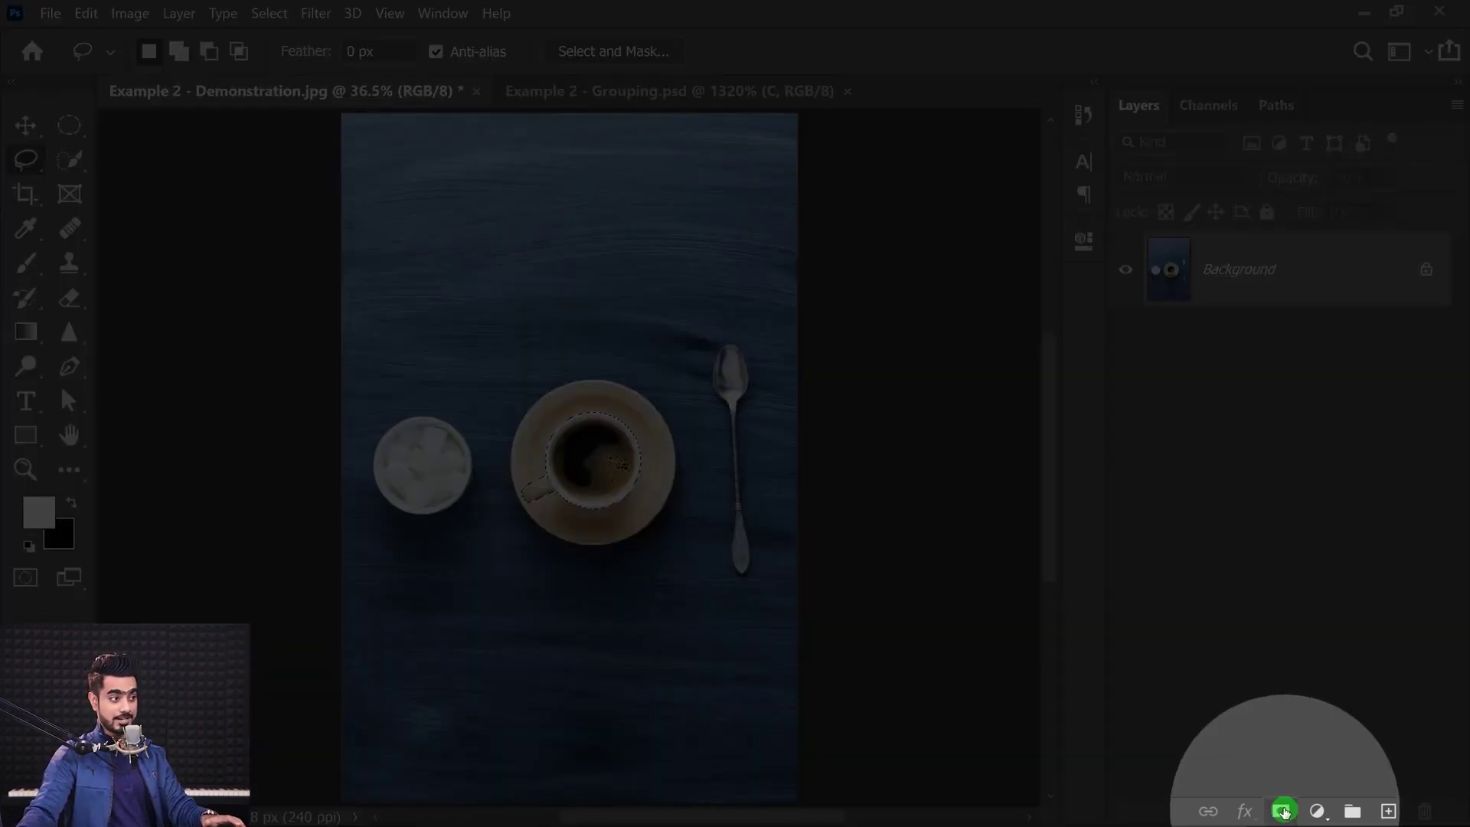
left_click(1281, 811)
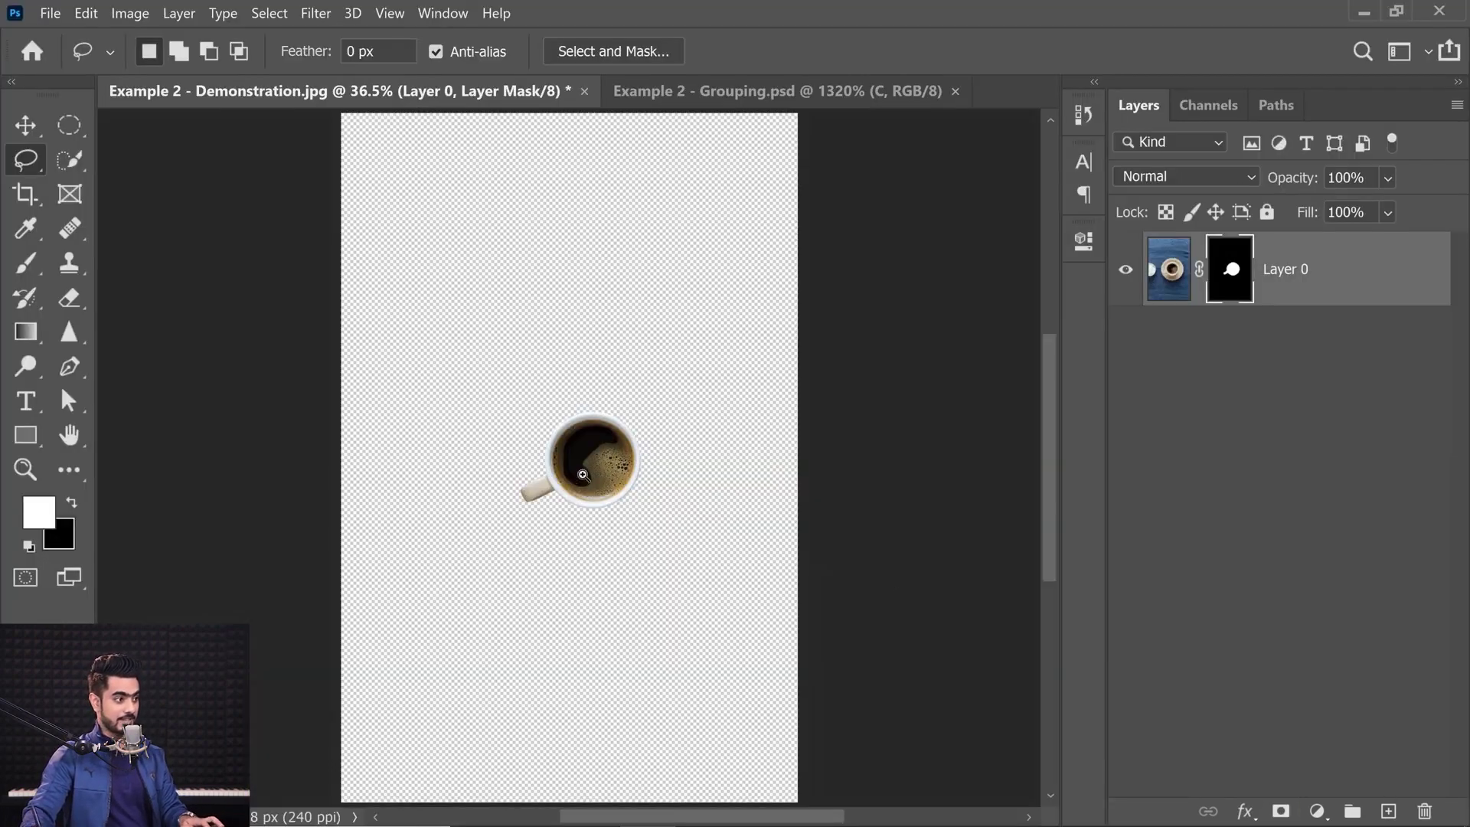
scroll(584, 473, "up", 5)
scroll(441, 516, "up", 6)
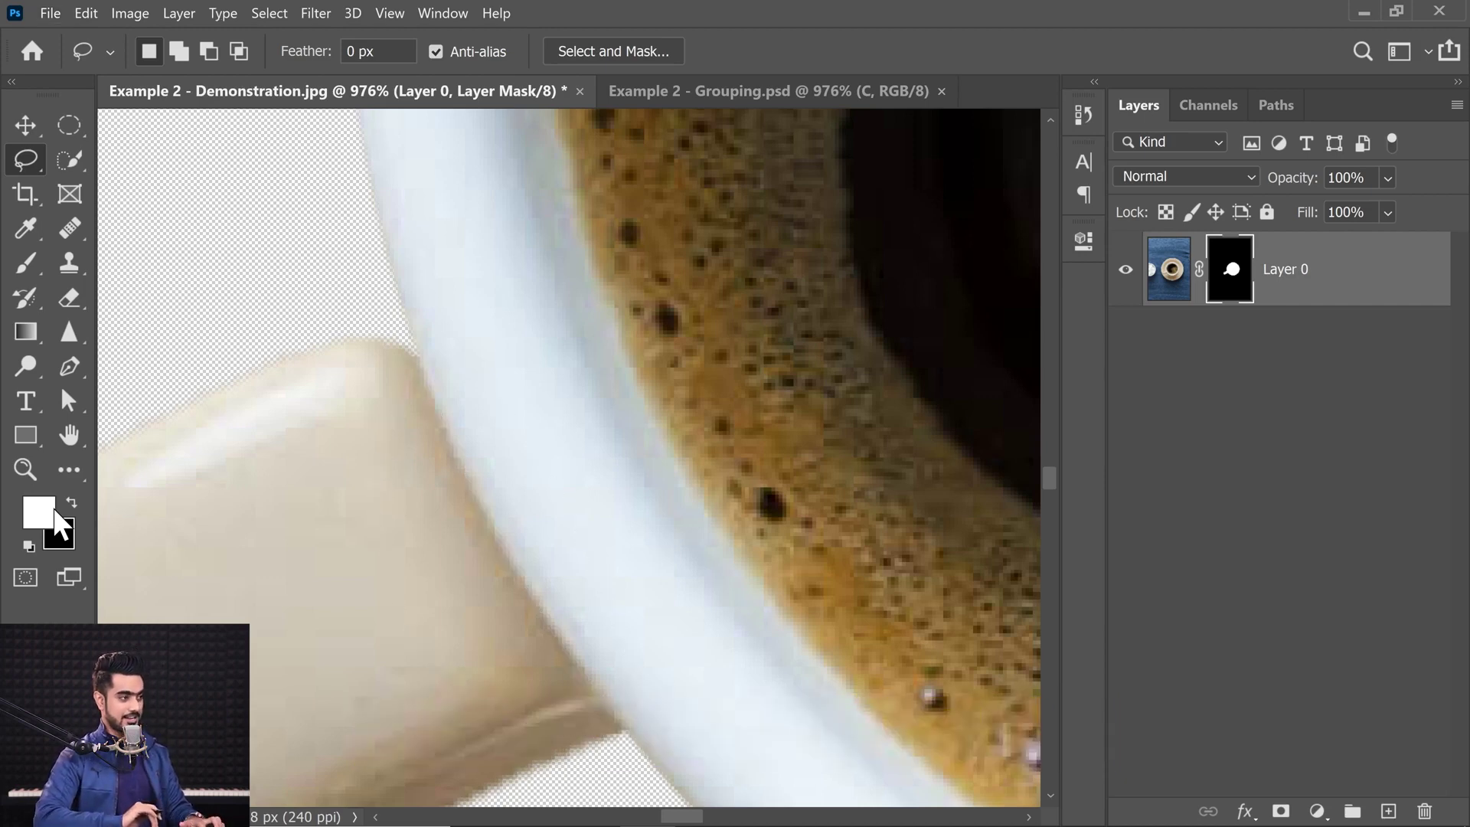
key("ctrl+0")
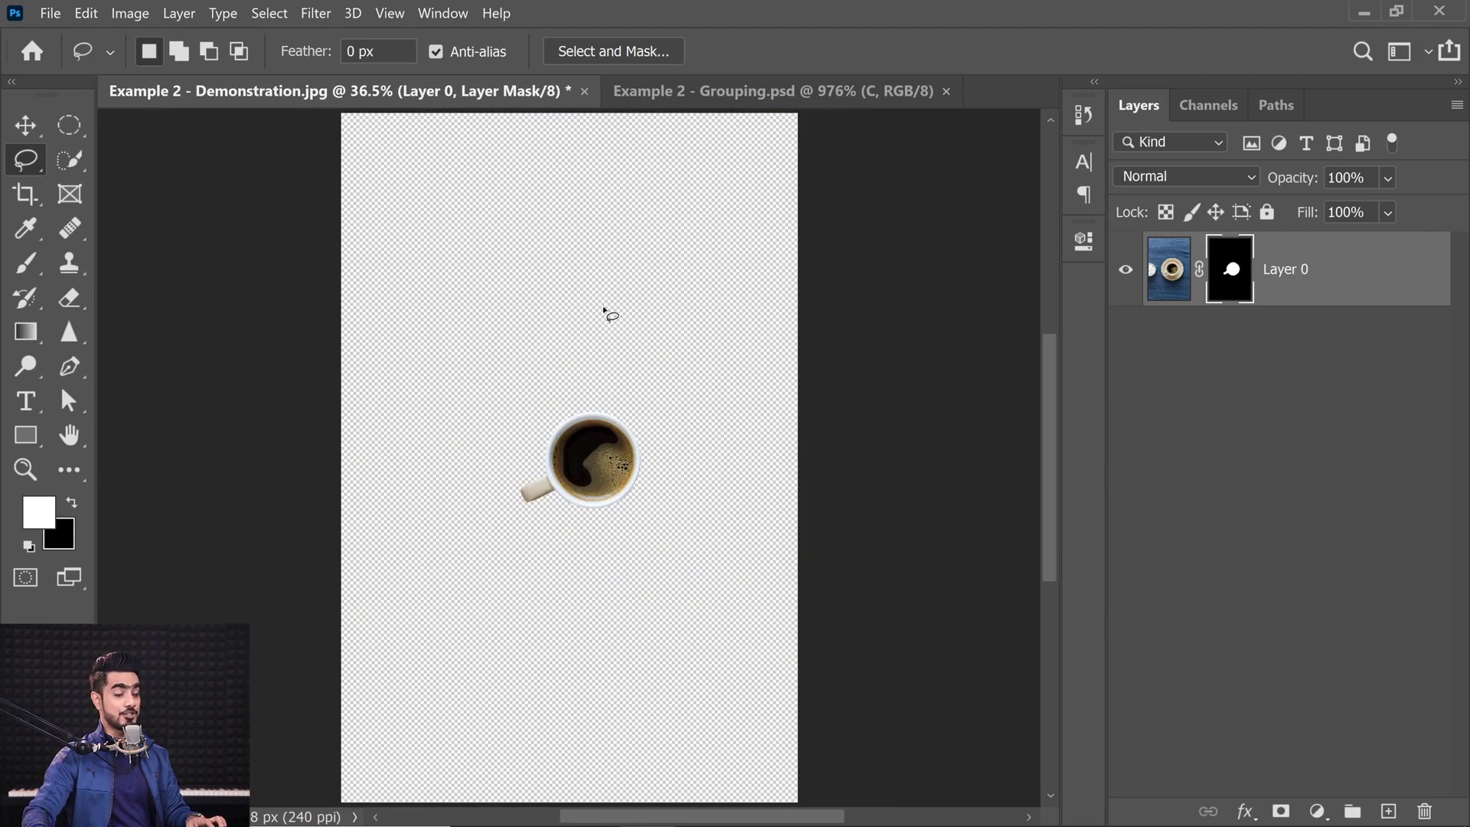
- Move the masked cup to the upper part of the canvas with Free Transform and apply it
left_click(1316, 269)
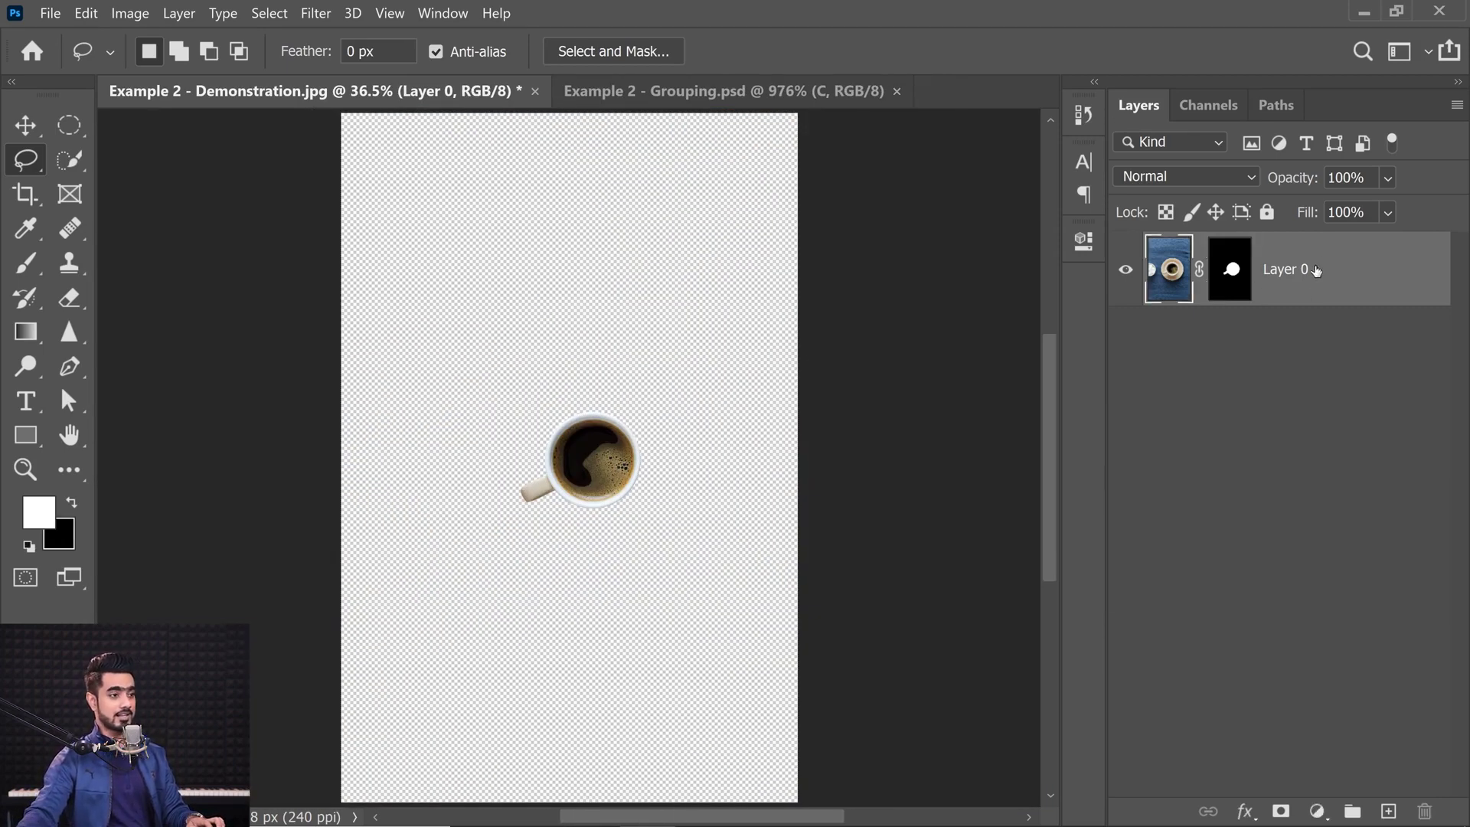
key("ctrl+t")
mouse_move(673, 435)
left_mouse_down()
mouse_move(630, 337)
mouse_move(594, 342)
mouse_move(609, 352)
left_mouse_up()
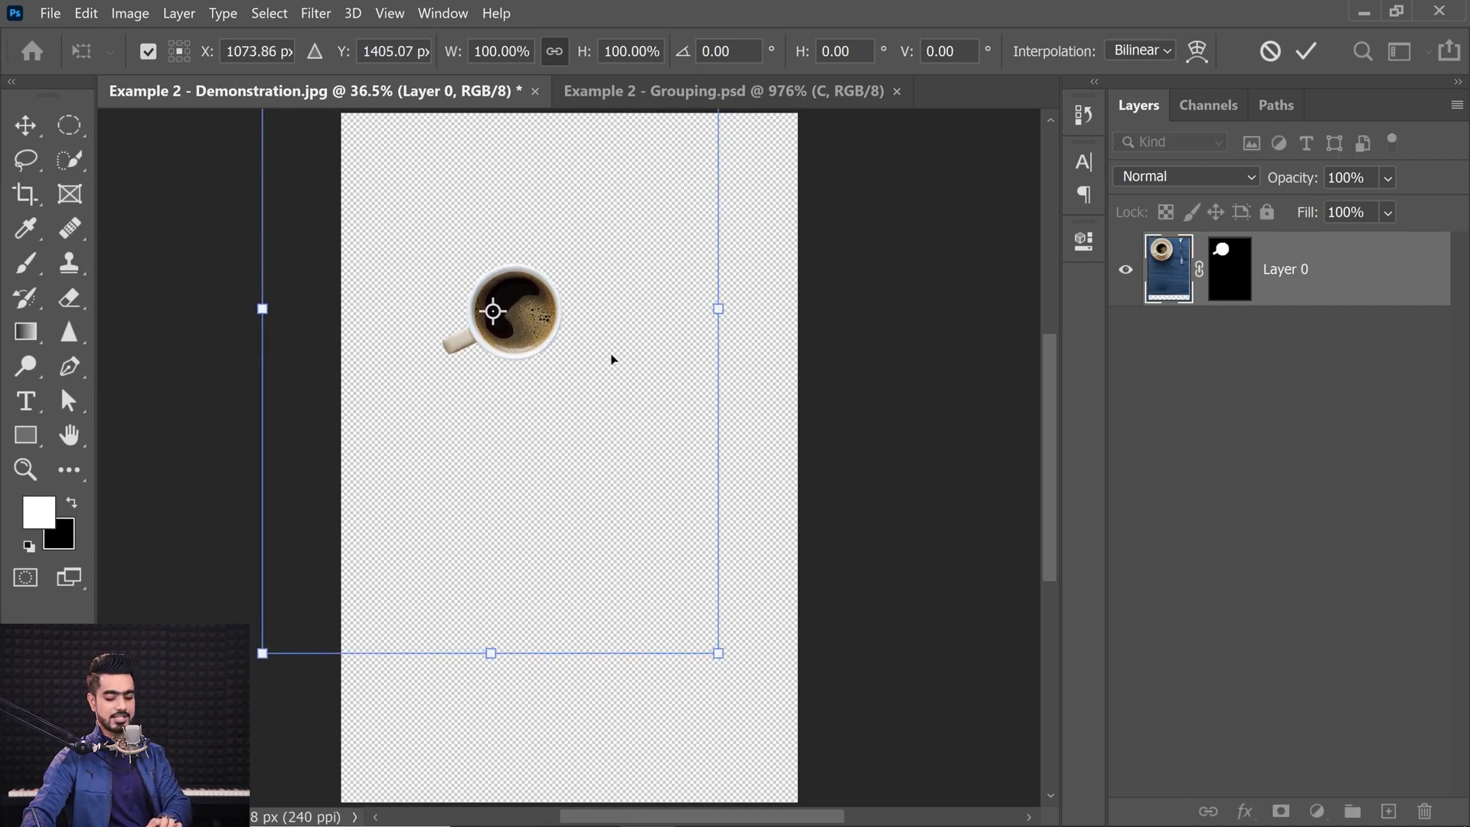
key("Return")
key("l")
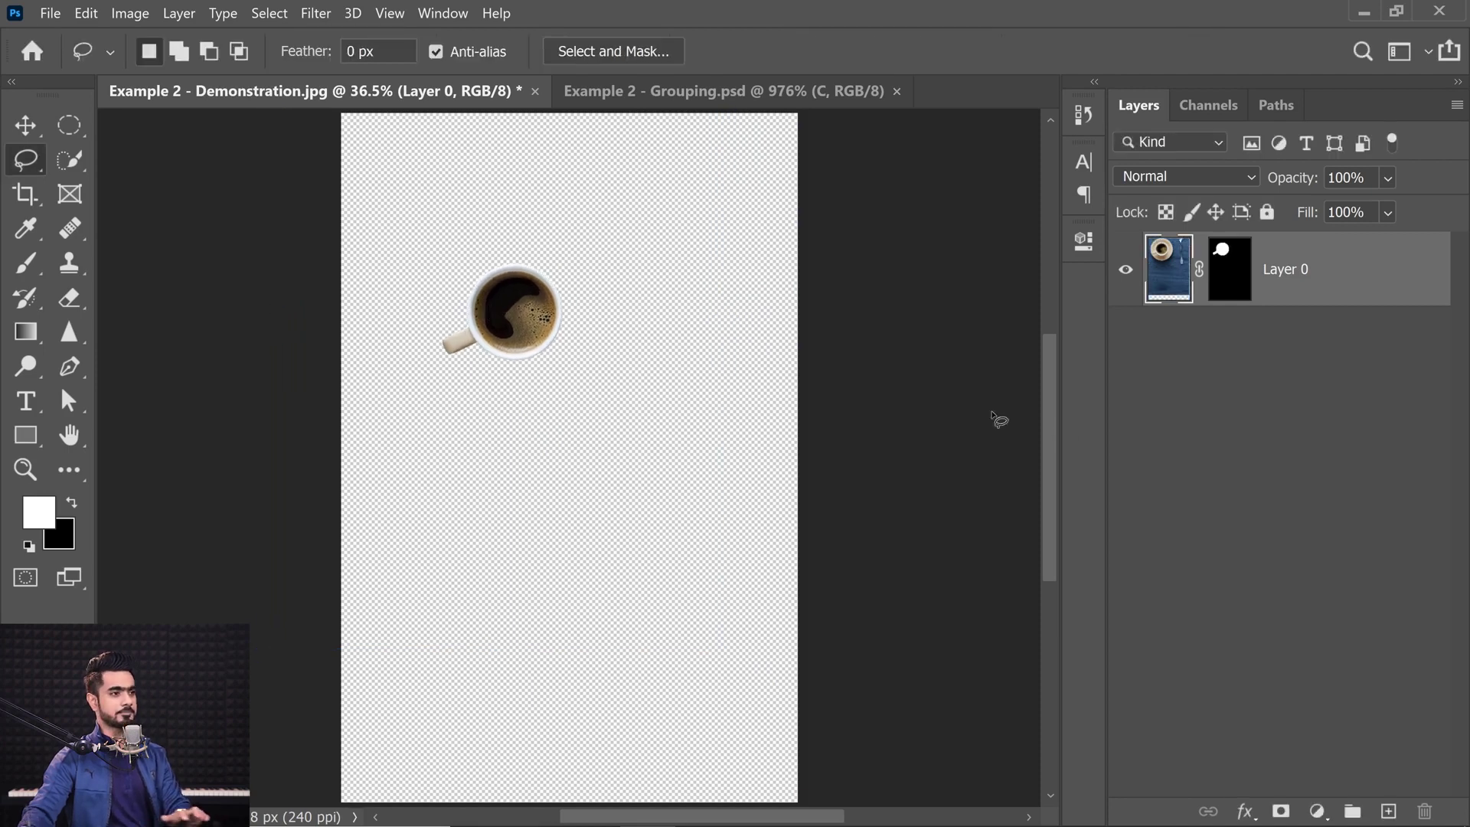
- Add a Solid Color fill layer in yellow, #ffd40e
left_click(1318, 812)
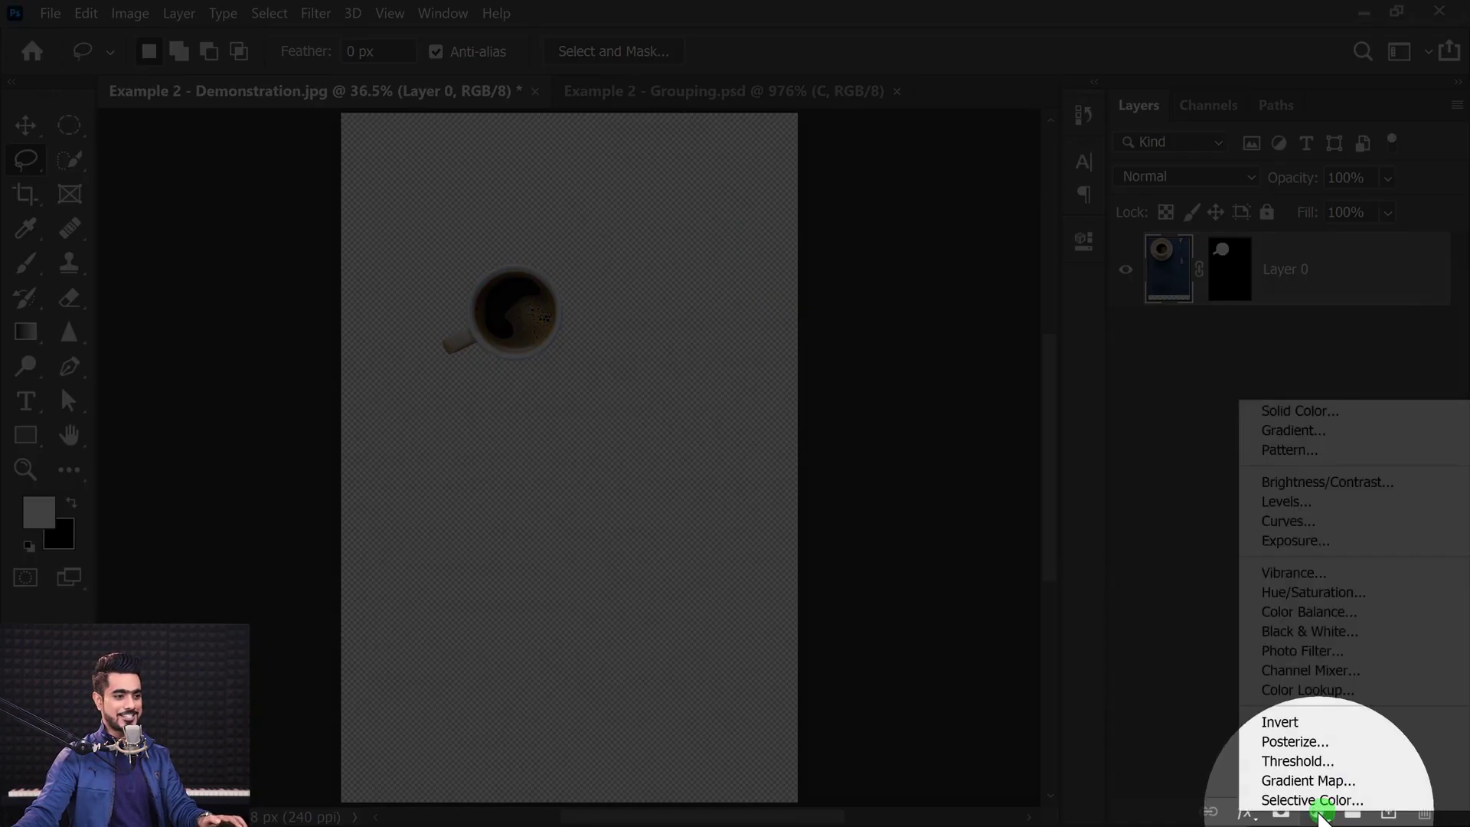
left_click(1288, 411)
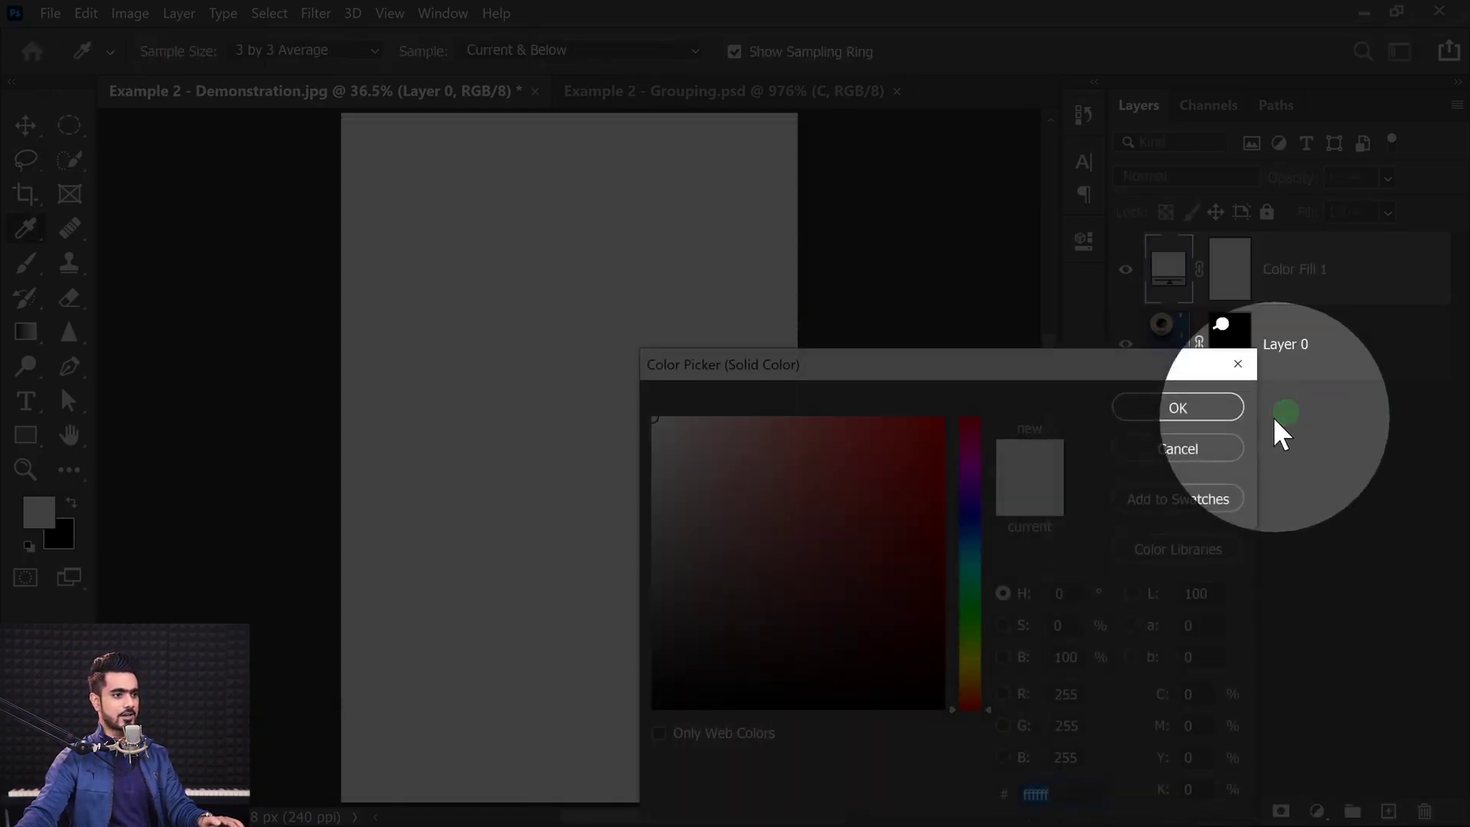
left_click_drag(978, 678, 977, 666)
left_click(898, 414)
mouse_move(898, 414)
left_mouse_down()
mouse_move(900, 430)
mouse_move(930, 418)
left_mouse_up()
left_click_drag(985, 664, 988, 669)
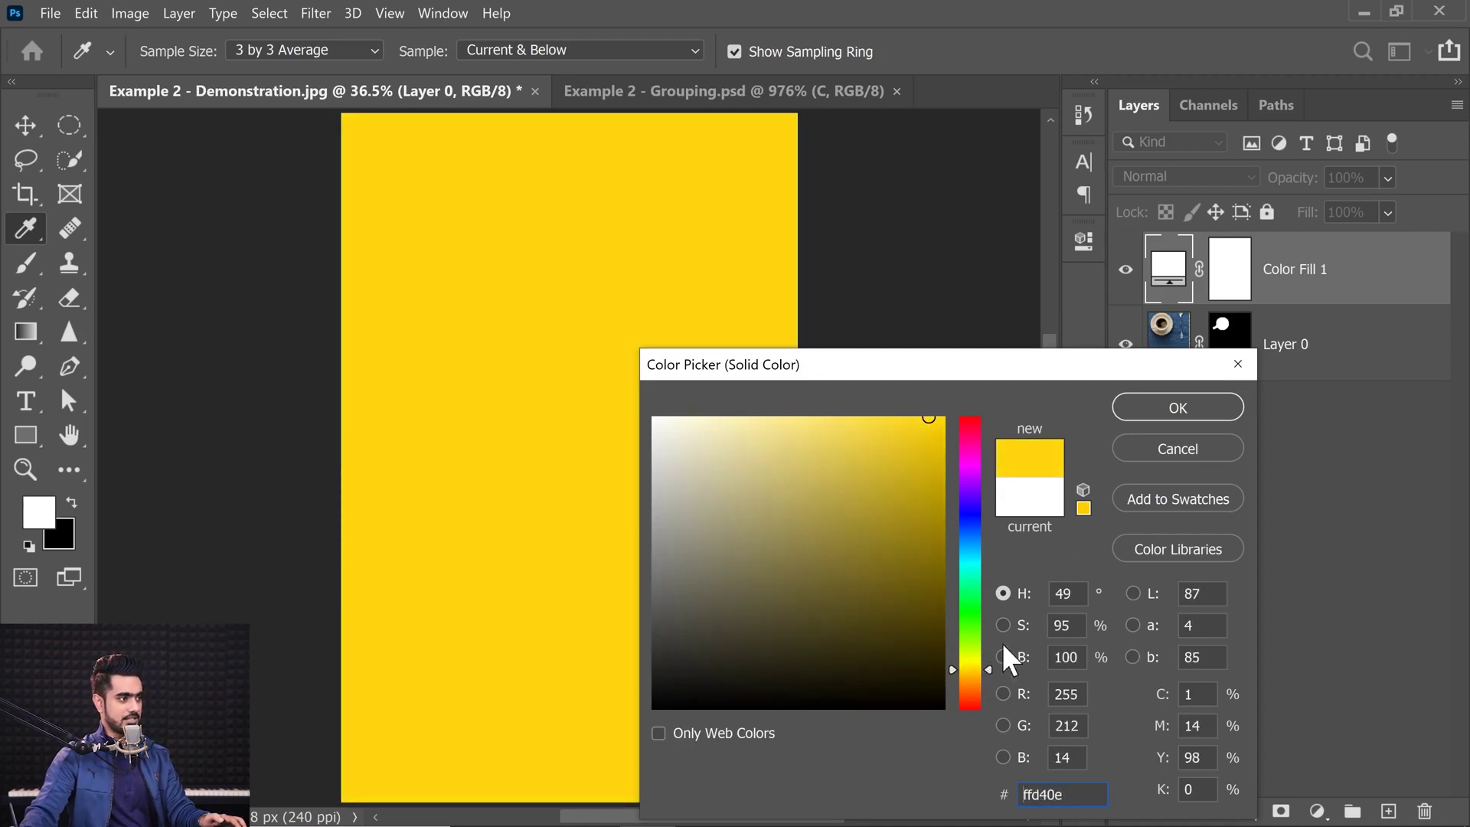
left_click(1183, 407)
key("l")
- Place the yellow fill layer beneath the cup layer and select the cup layer, Layer 0
left_click_drag(1294, 268, 1294, 383)
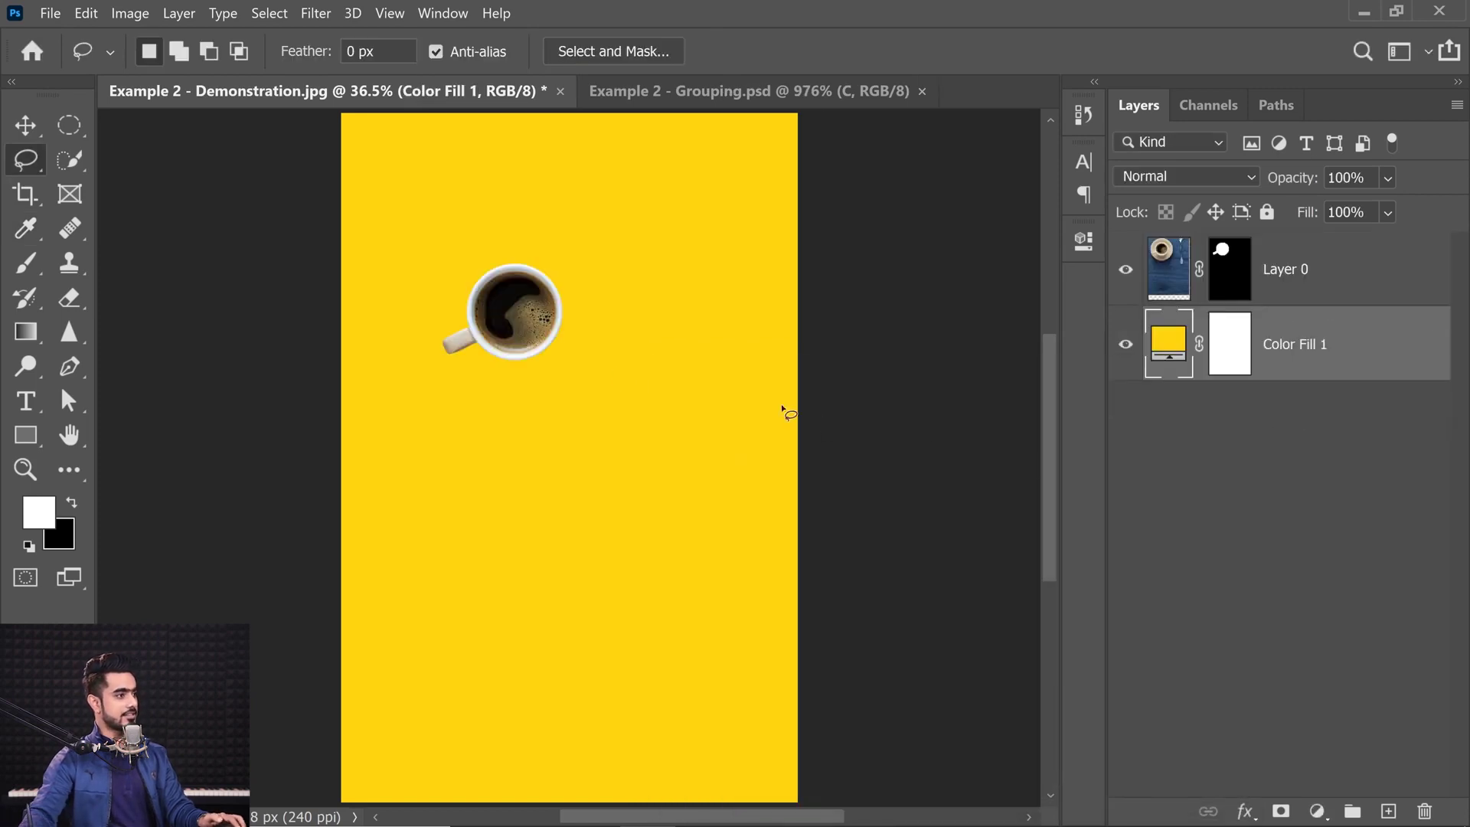
left_click_drag(507, 301, 611, 314)
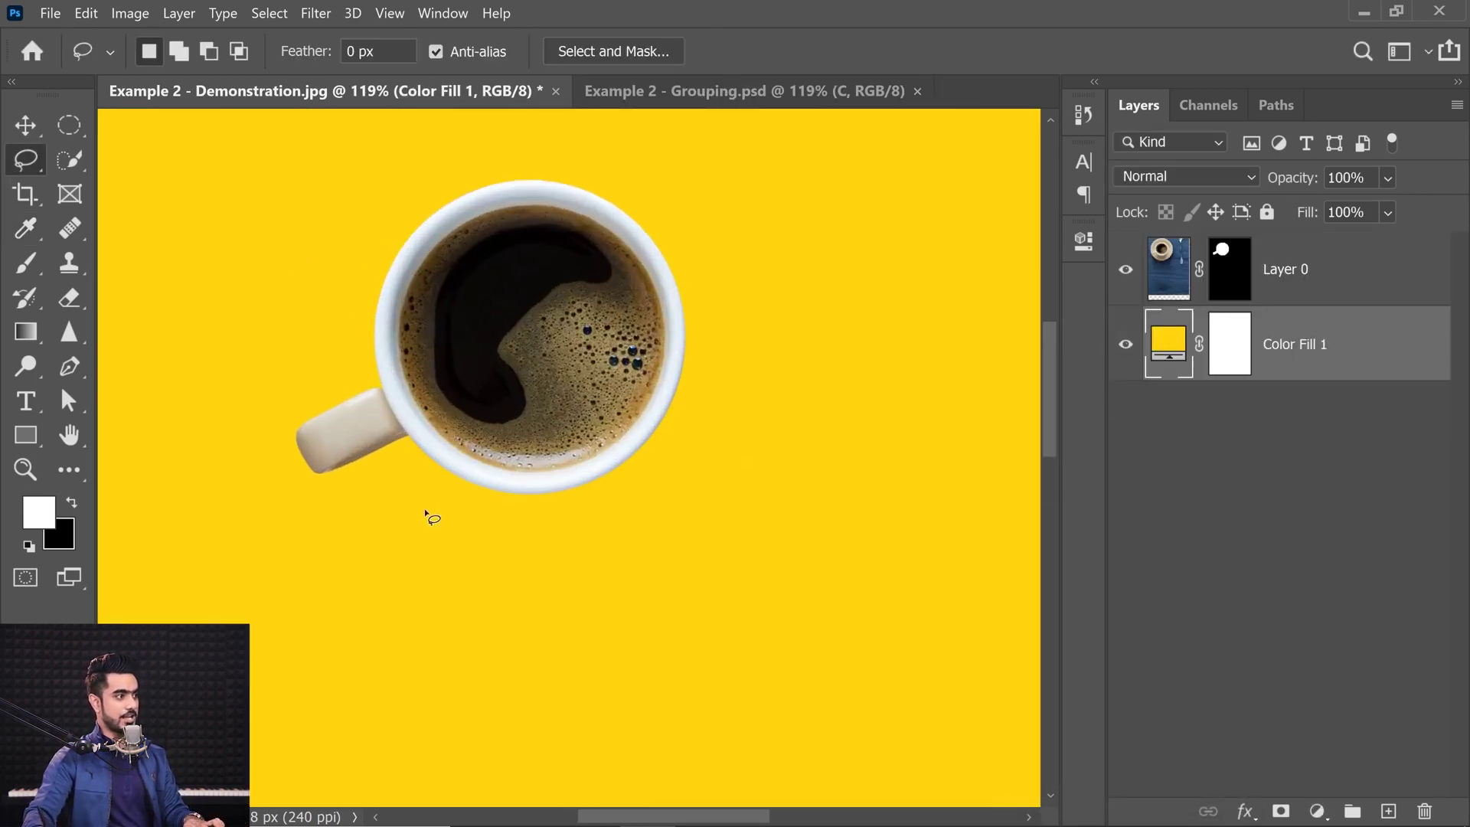
left_click(1161, 296)
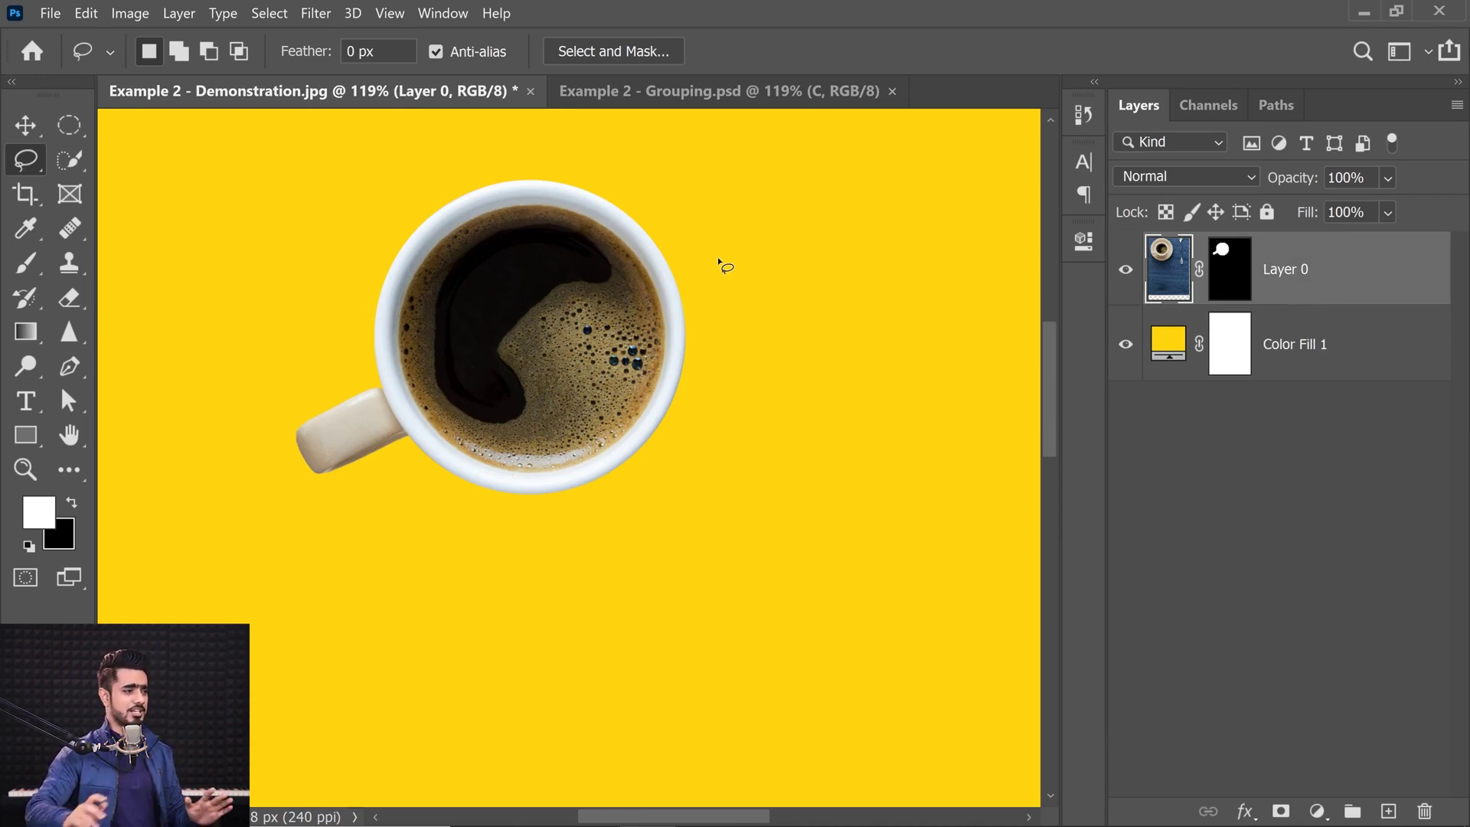
- Add a new empty layer between the yellow fill layer and the cup layer, and keep it selected
left_click(1391, 364)
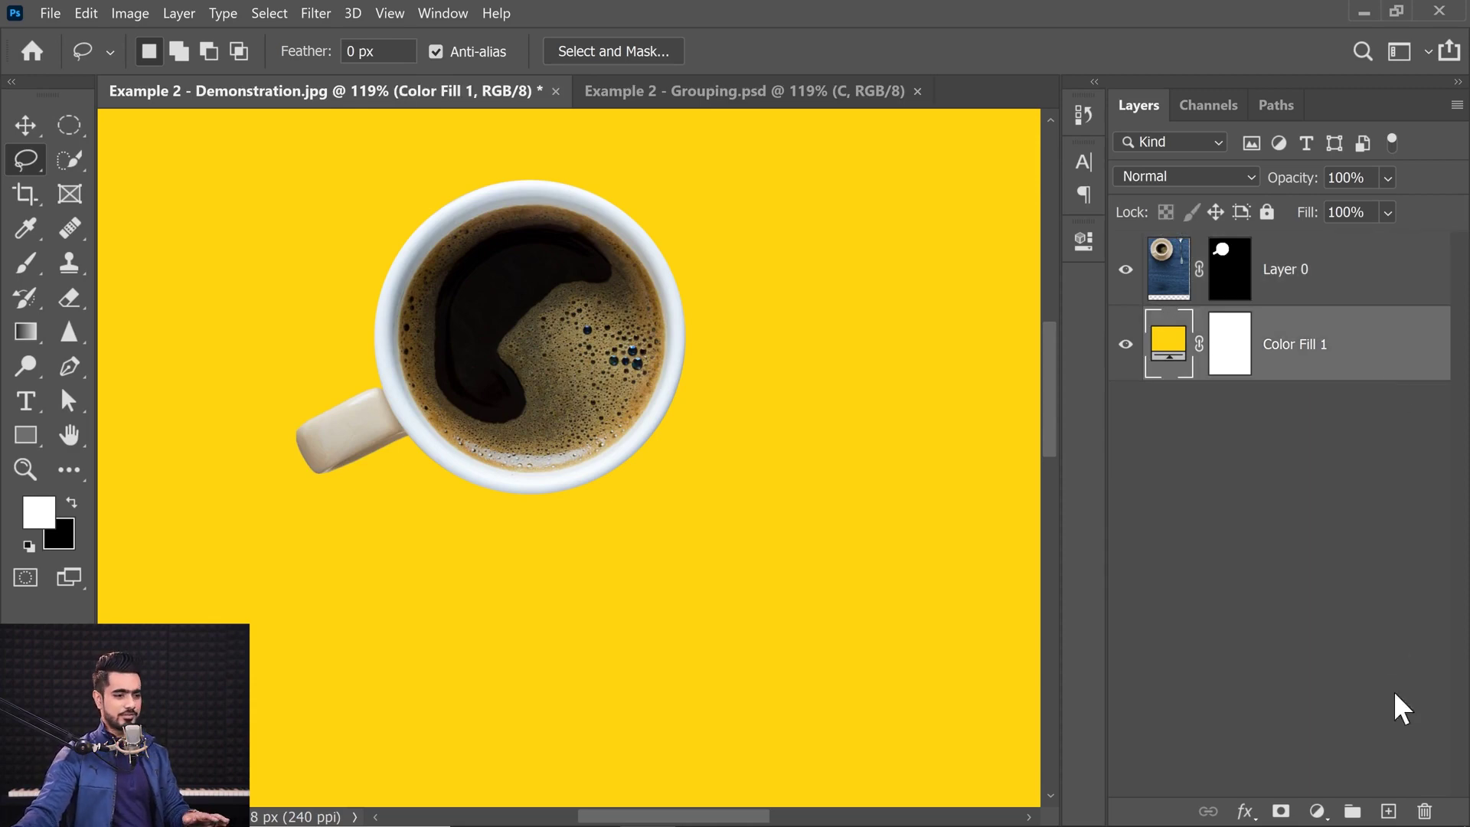
left_click(1388, 811)
left_click(1306, 282)
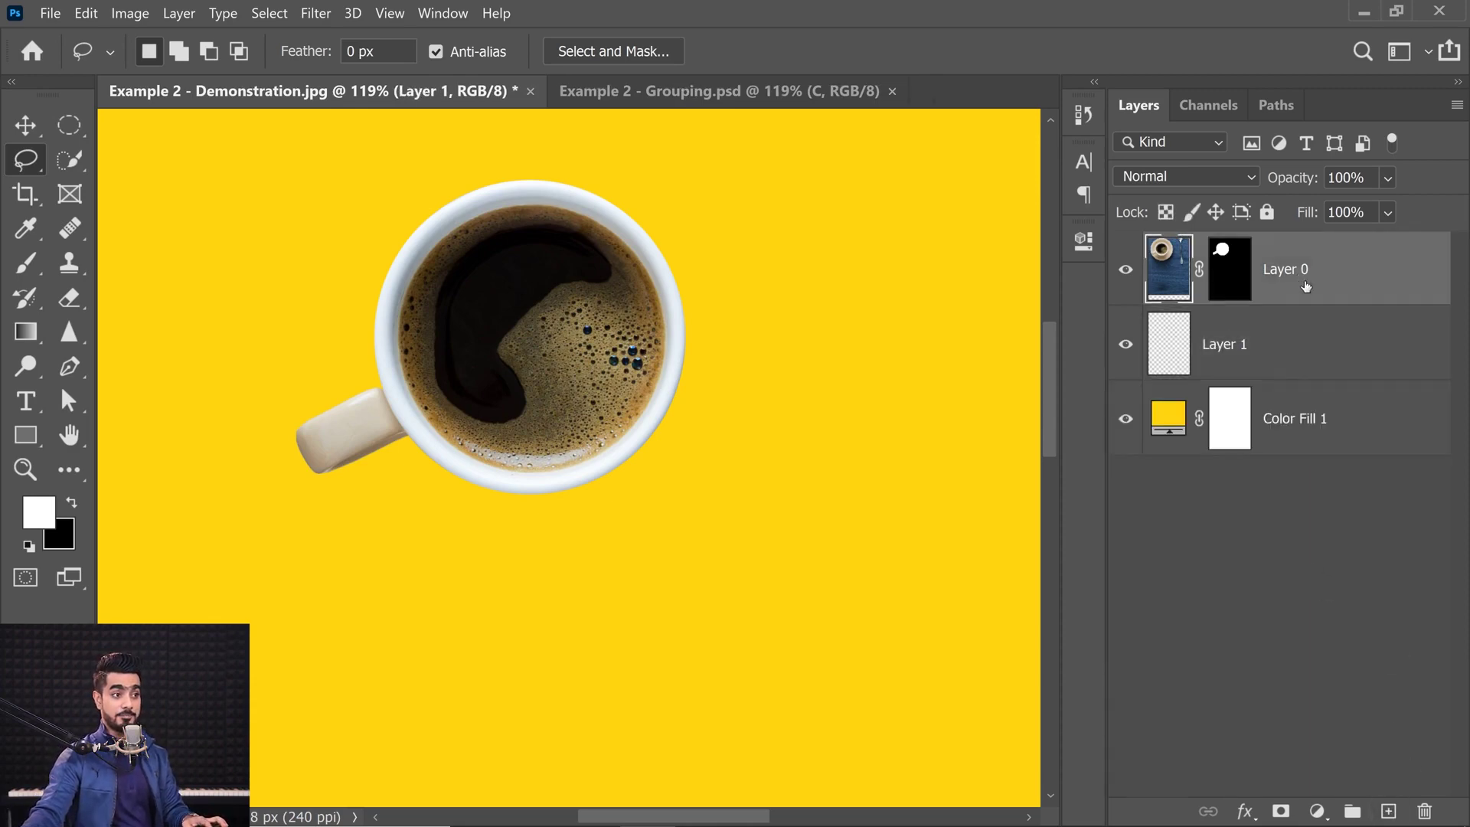
left_click(1281, 352)
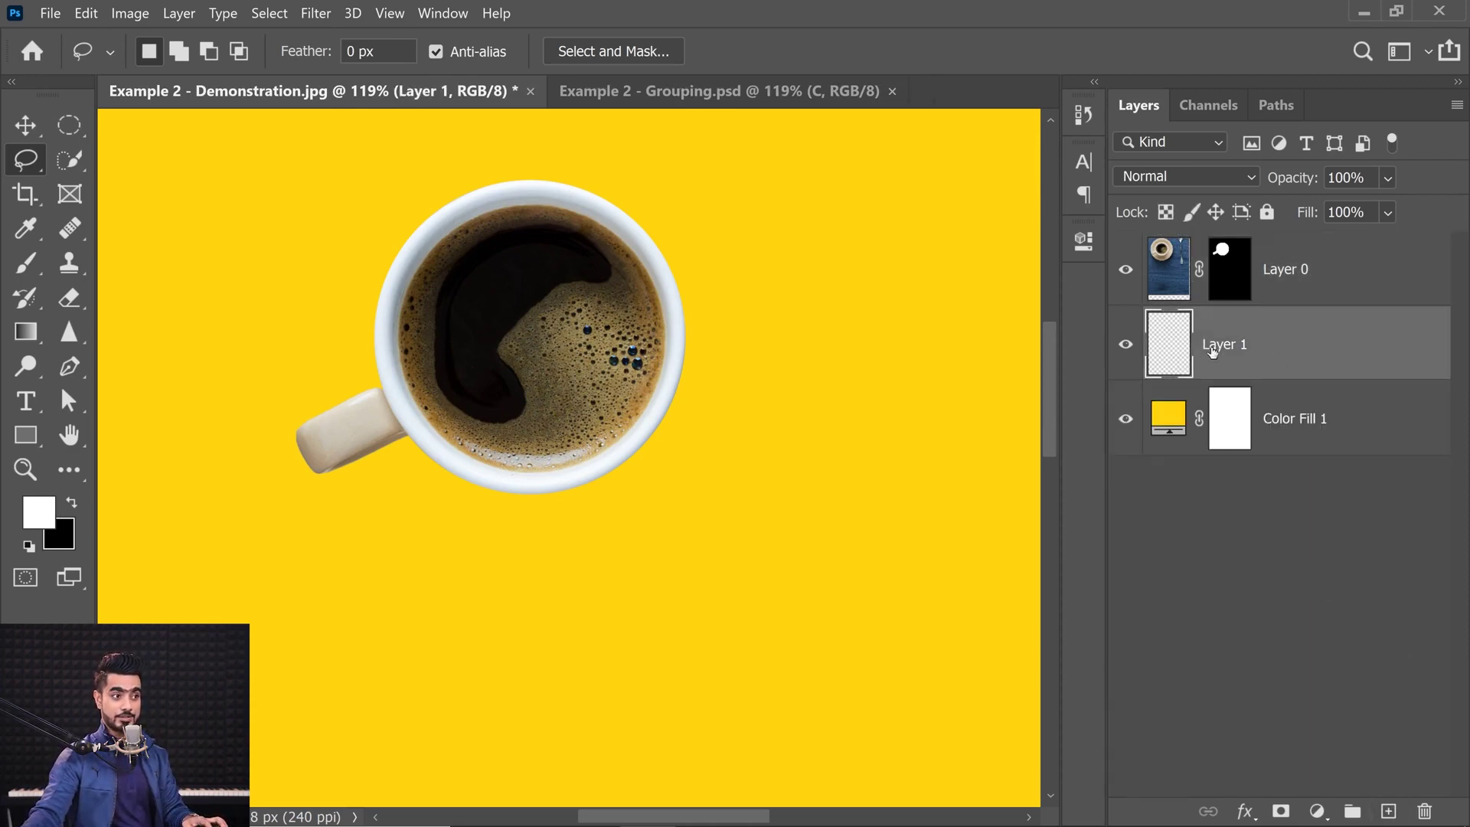
left_click(1316, 429)
left_click(1279, 358)
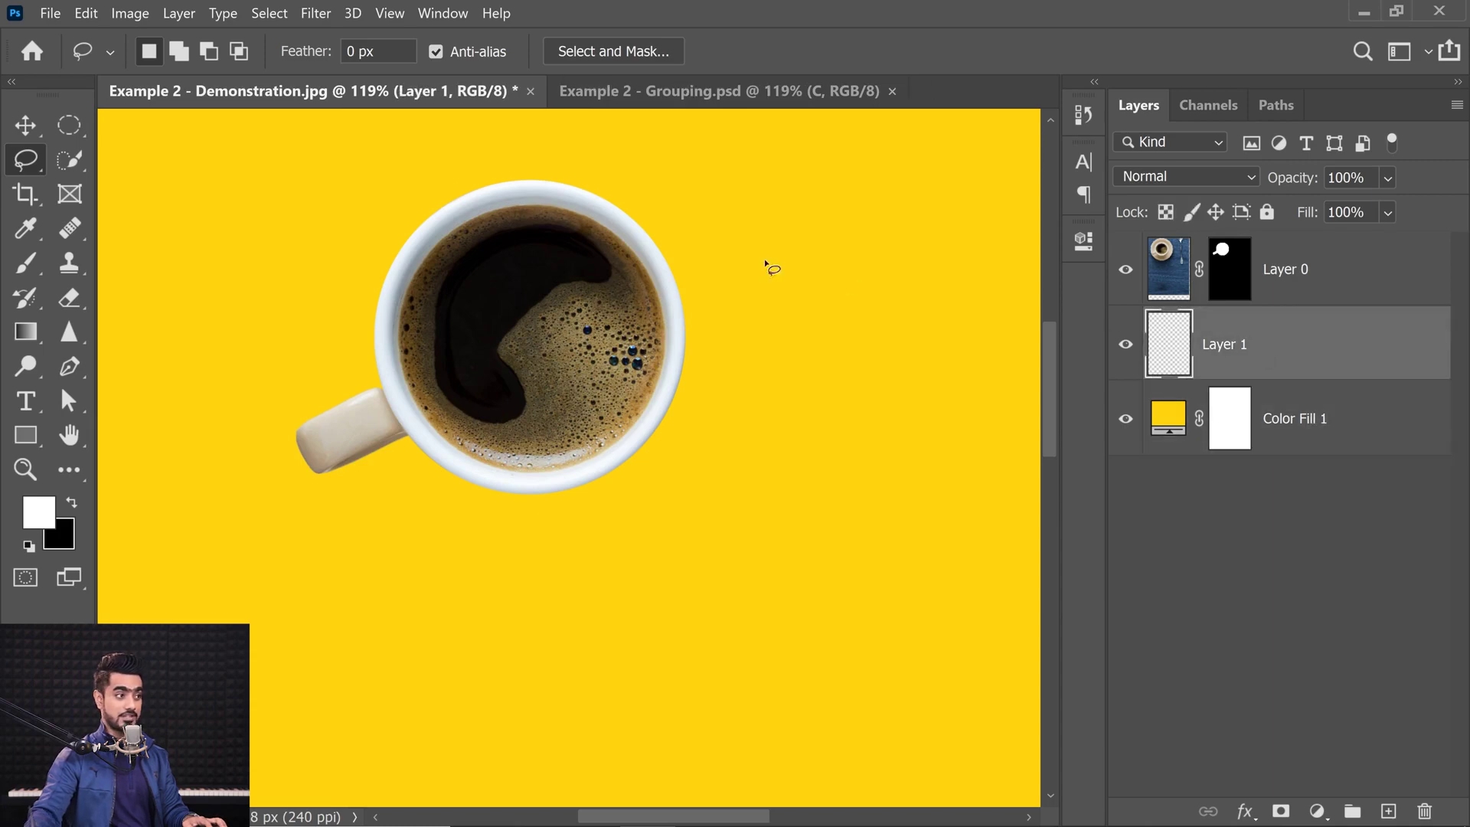
- Paint a soft black shadow beneath the cup on Layer 1 with the Brush tool, redoing the last dab
left_click(25, 263)
mouse_move(492, 354)
left_mouse_down()
mouse_move(728, 420)
mouse_move(444, 466)
left_mouse_up()
mouse_move(525, 425)
left_mouse_down()
mouse_move(558, 443)
mouse_move(517, 427)
mouse_move(551, 420)
mouse_move(536, 433)
left_mouse_up()
key("x")
left_click(537, 392)
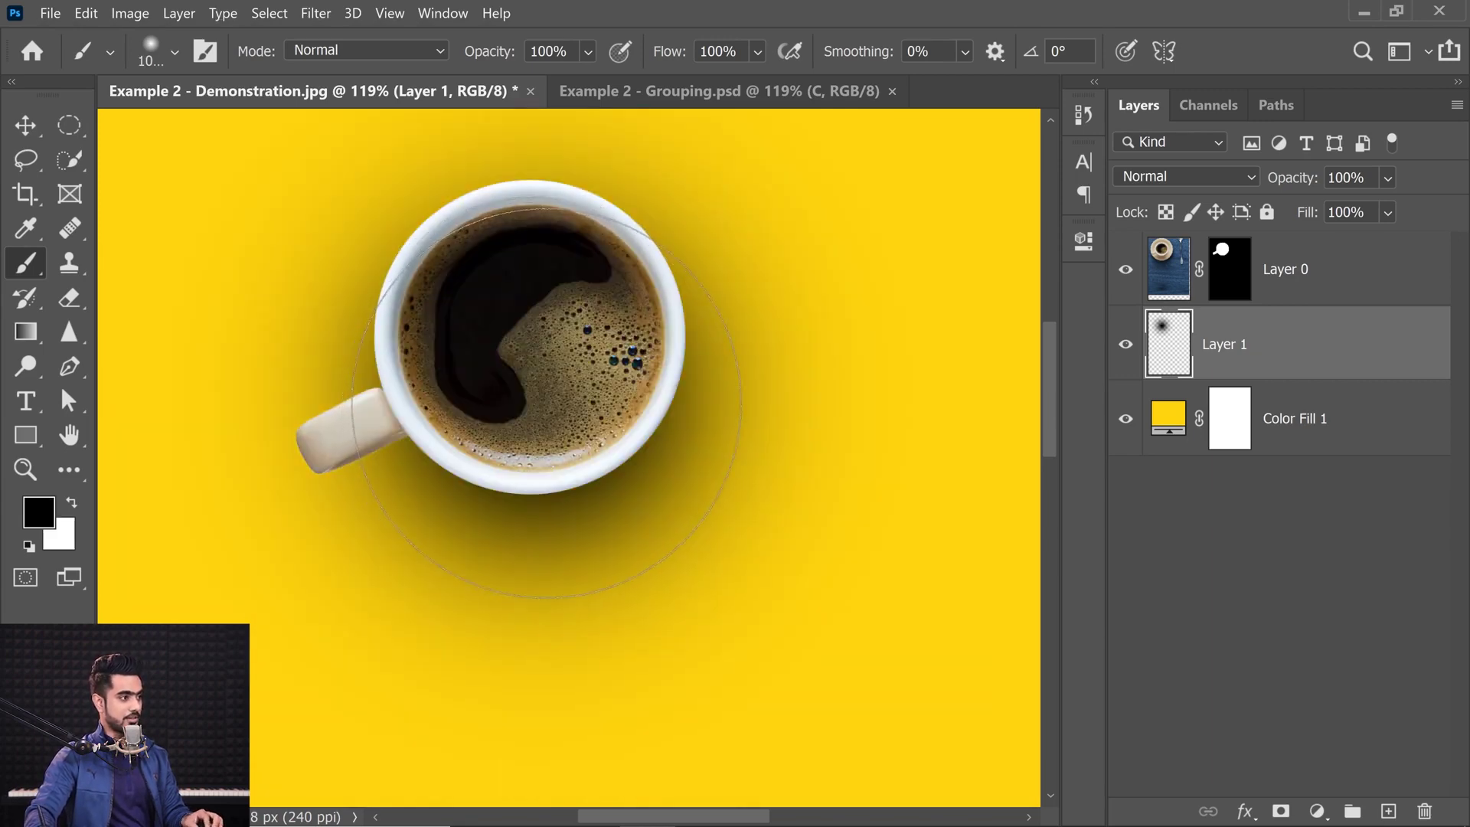
key("ctrl+z")
left_click(533, 395)
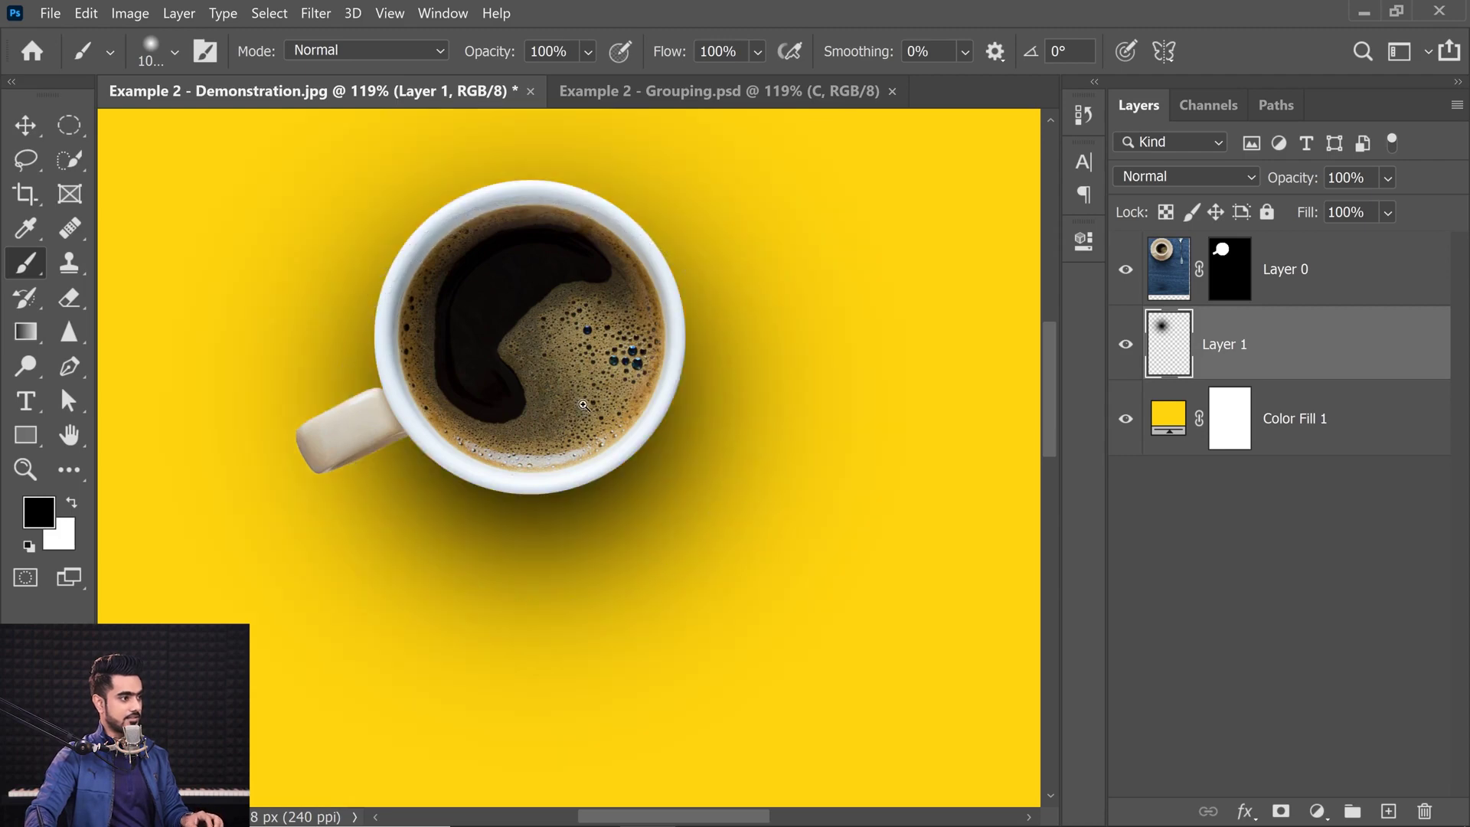
key("ctrl+0")
key("ctrl+0")
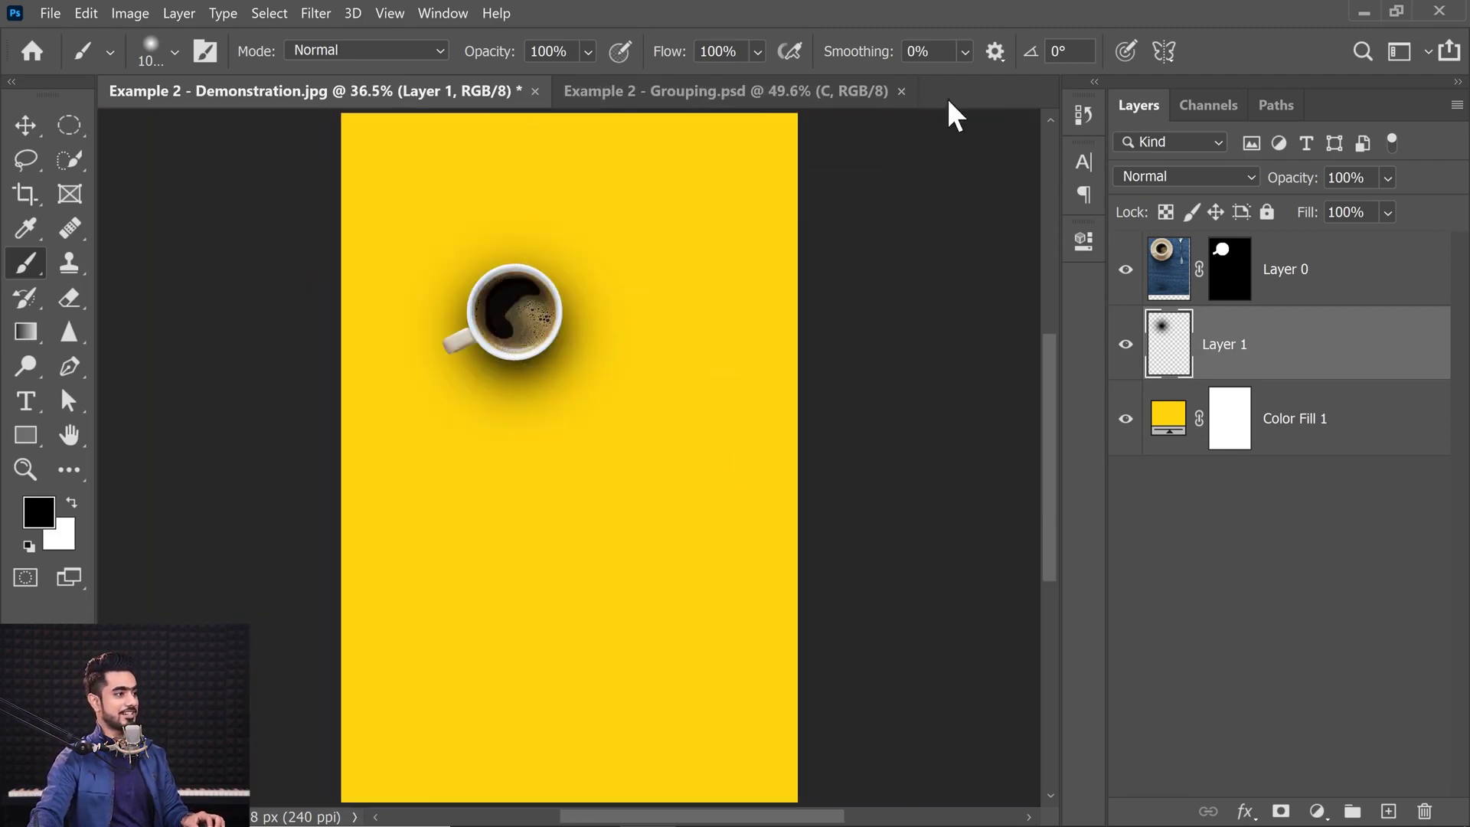
- Reduce the opacity of the shadow layer, Layer 1, to 75%
left_click_drag(1290, 181, 1273, 182)
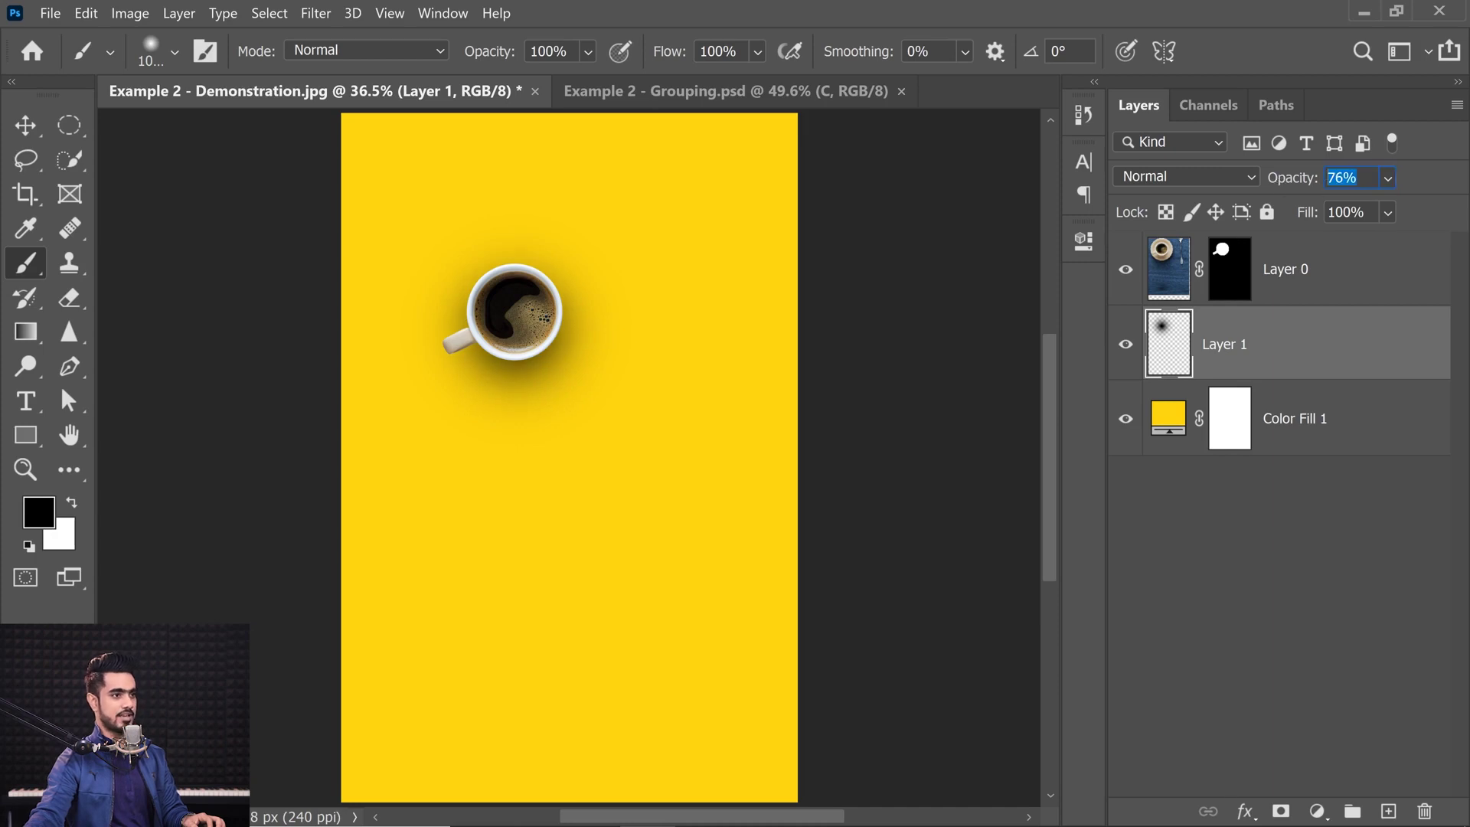
type("75")
key("Return")
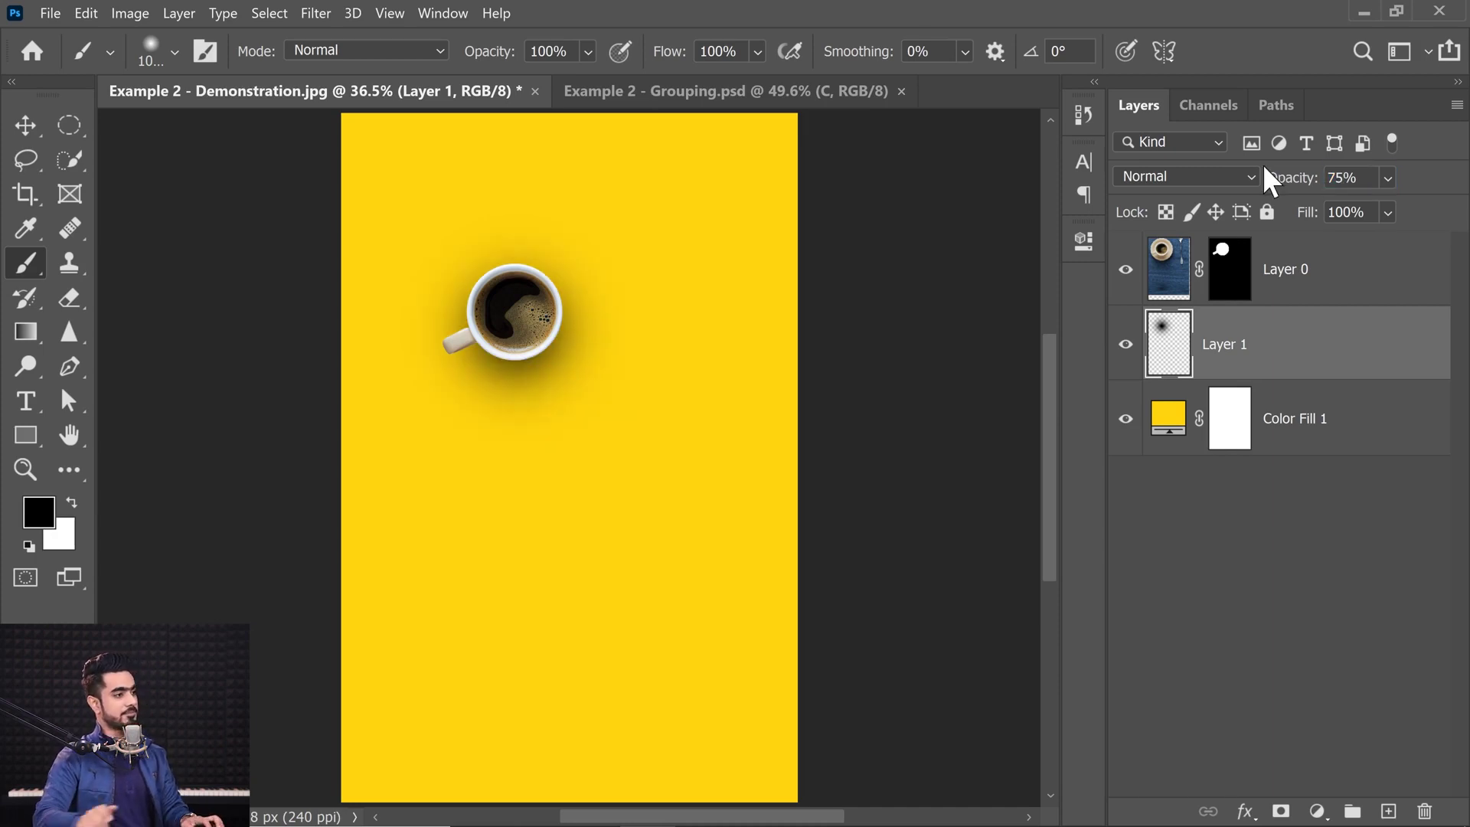
left_click_drag(557, 307, 498, 306)
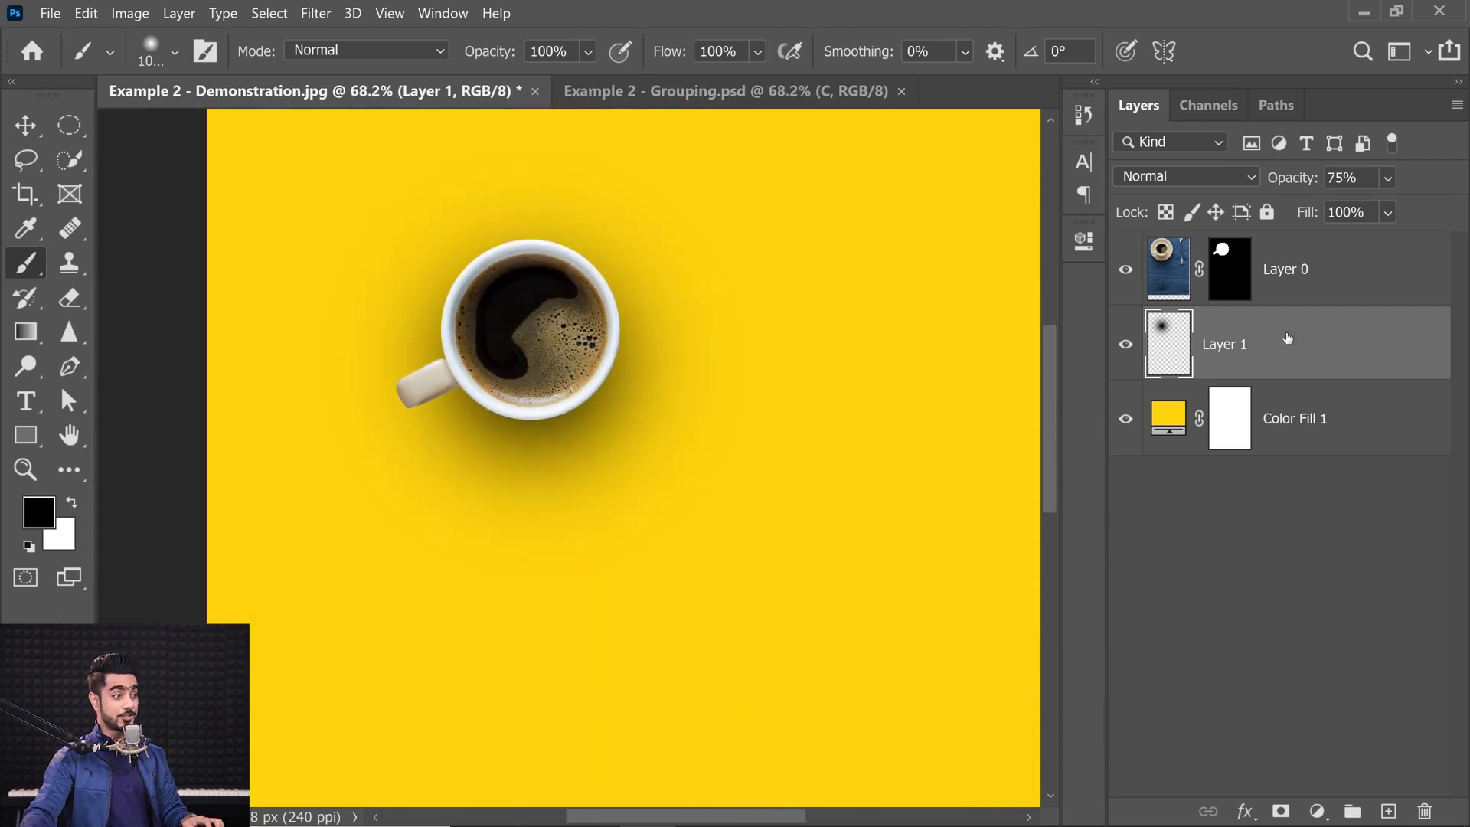
- Add a text layer with the letter C in Gilroy Light, 72 px, directly above the yellow fill layer
left_click(1332, 422)
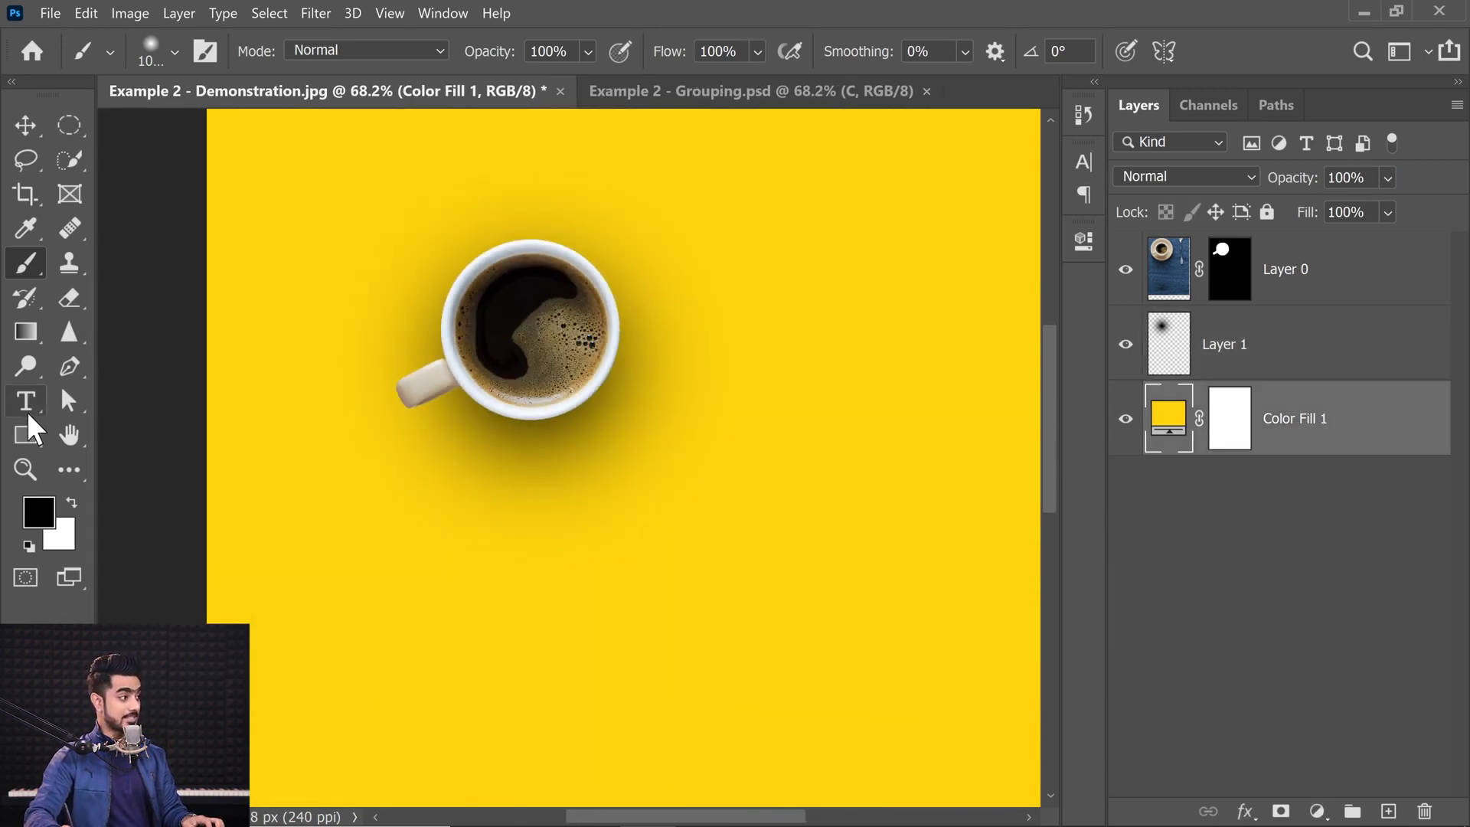
left_click(38, 407)
left_click(350, 329)
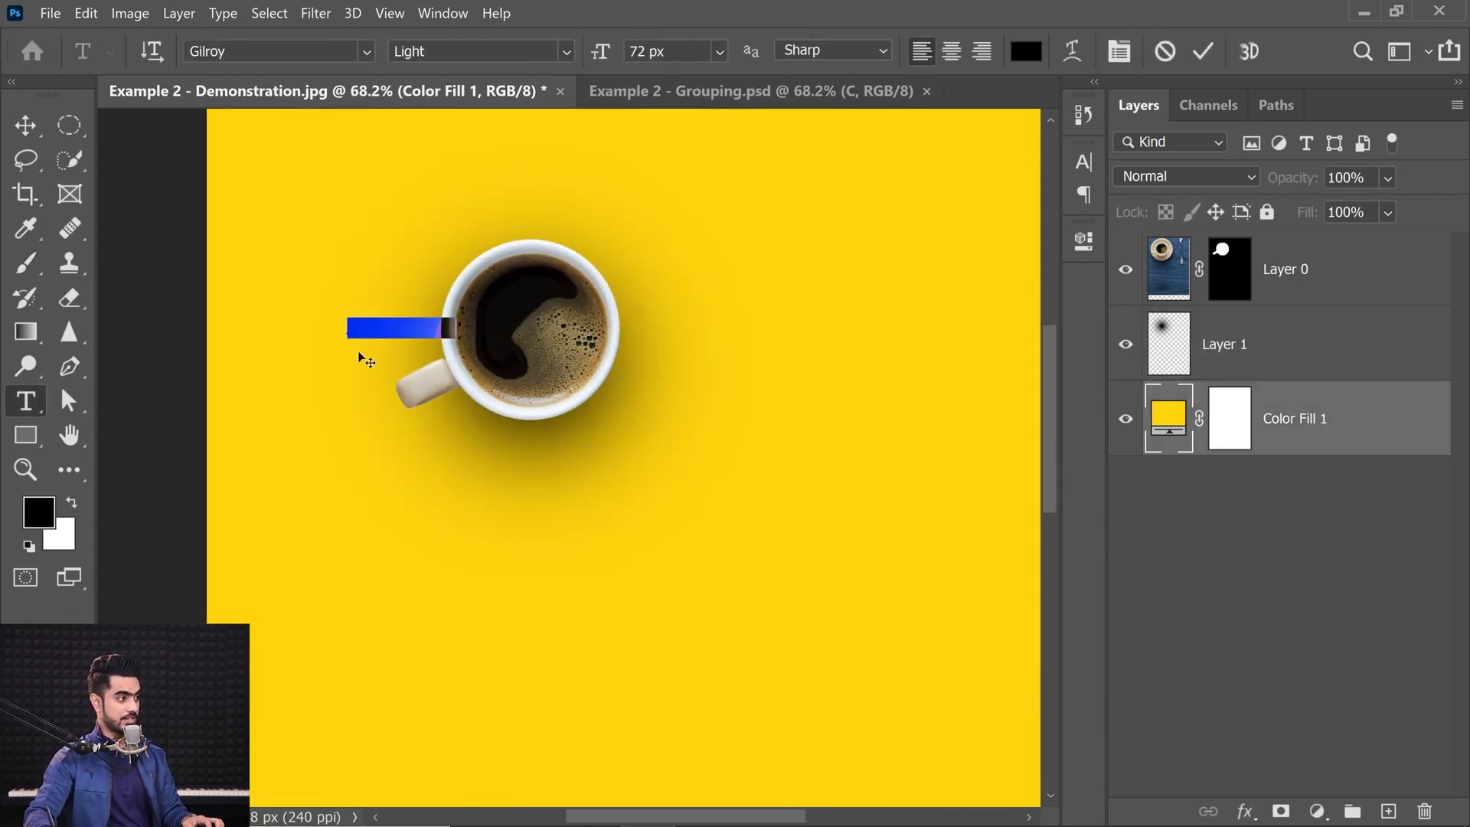
key("BackSpace")
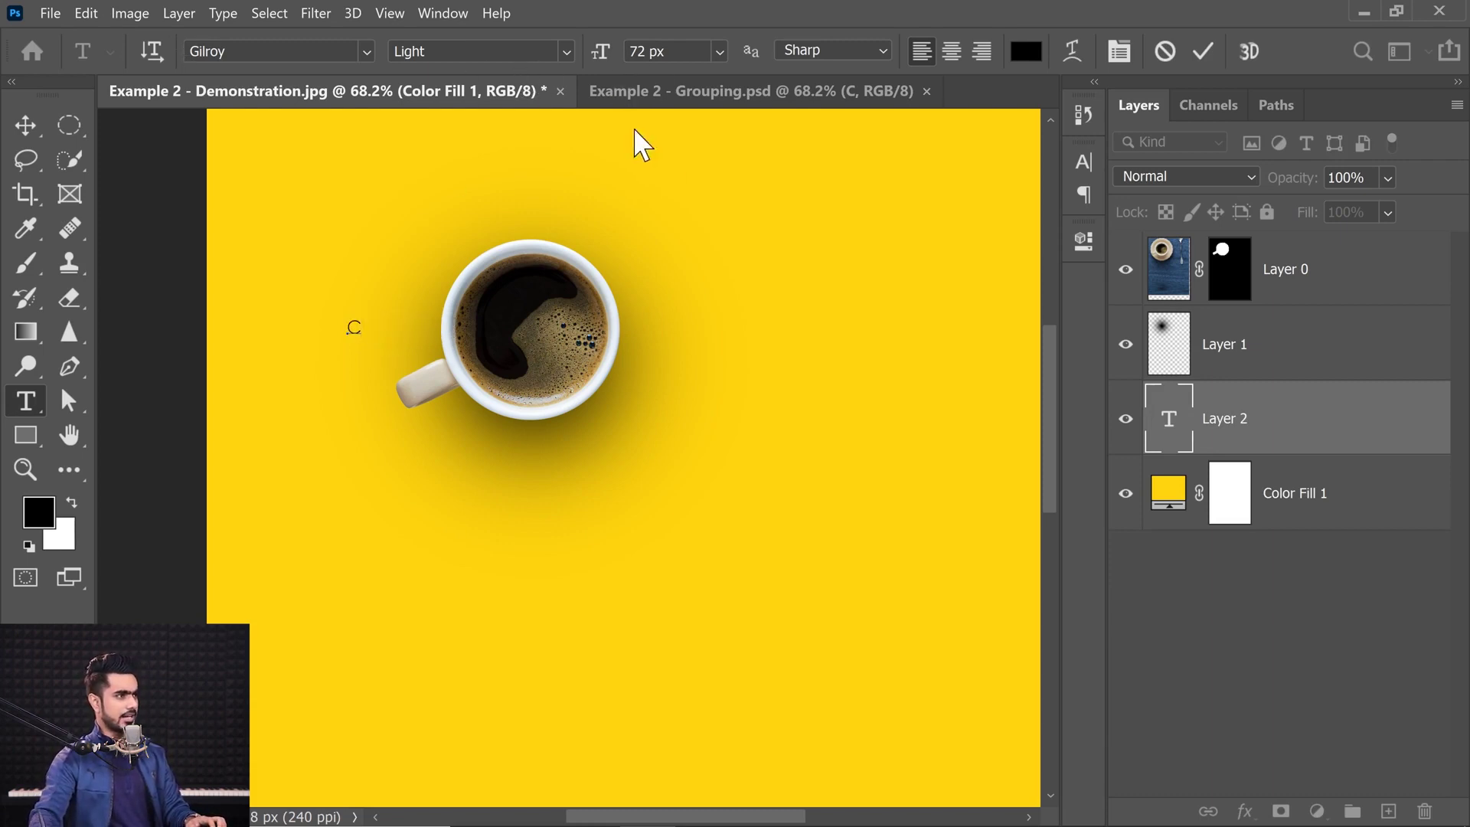
- Set the letter C's text colour to near-white, #fdfdfd, and commit the text
left_click(1020, 58)
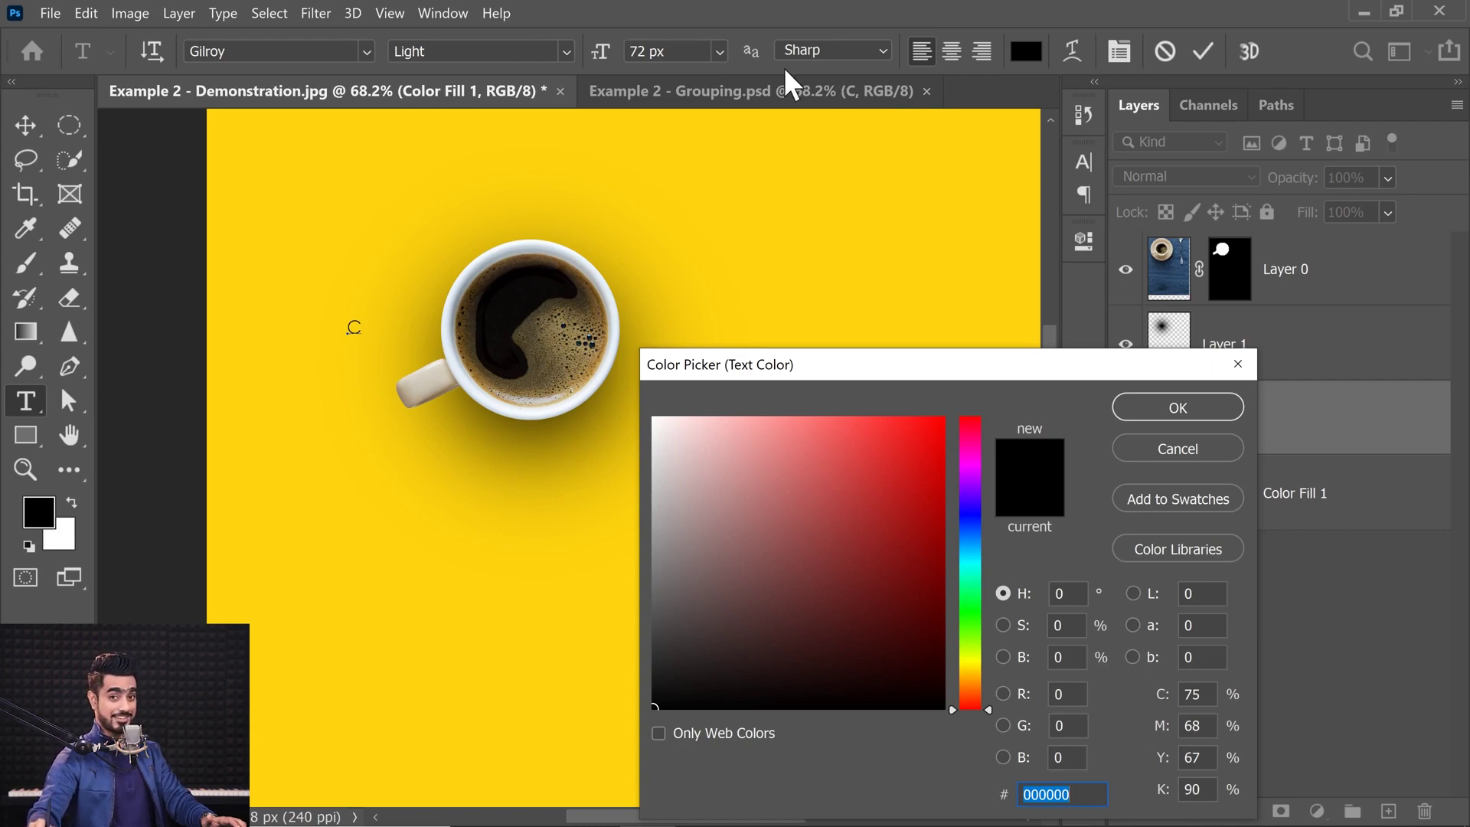
type("ffffff")
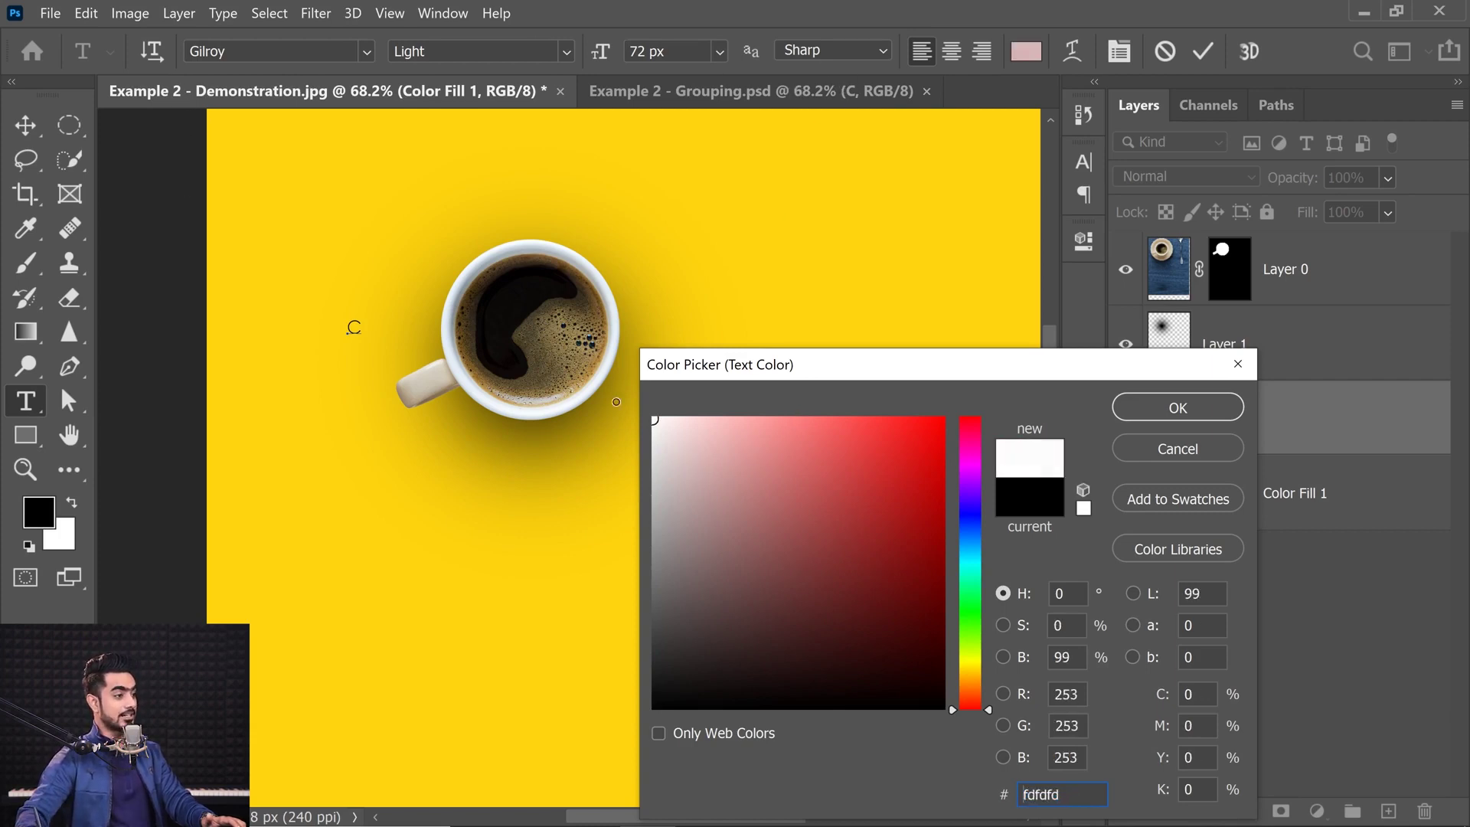
left_click(1185, 414)
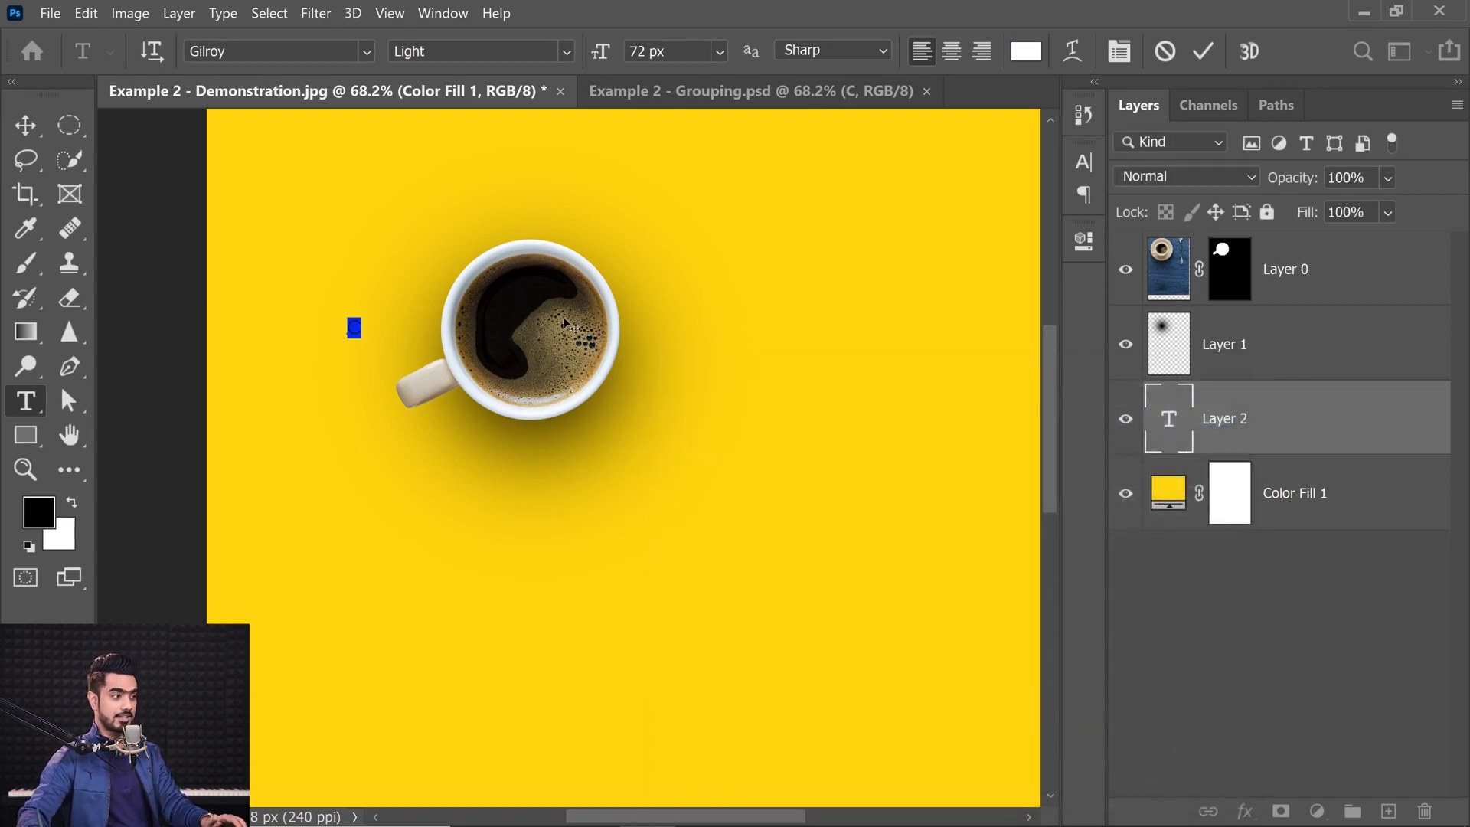
left_click(31, 132)
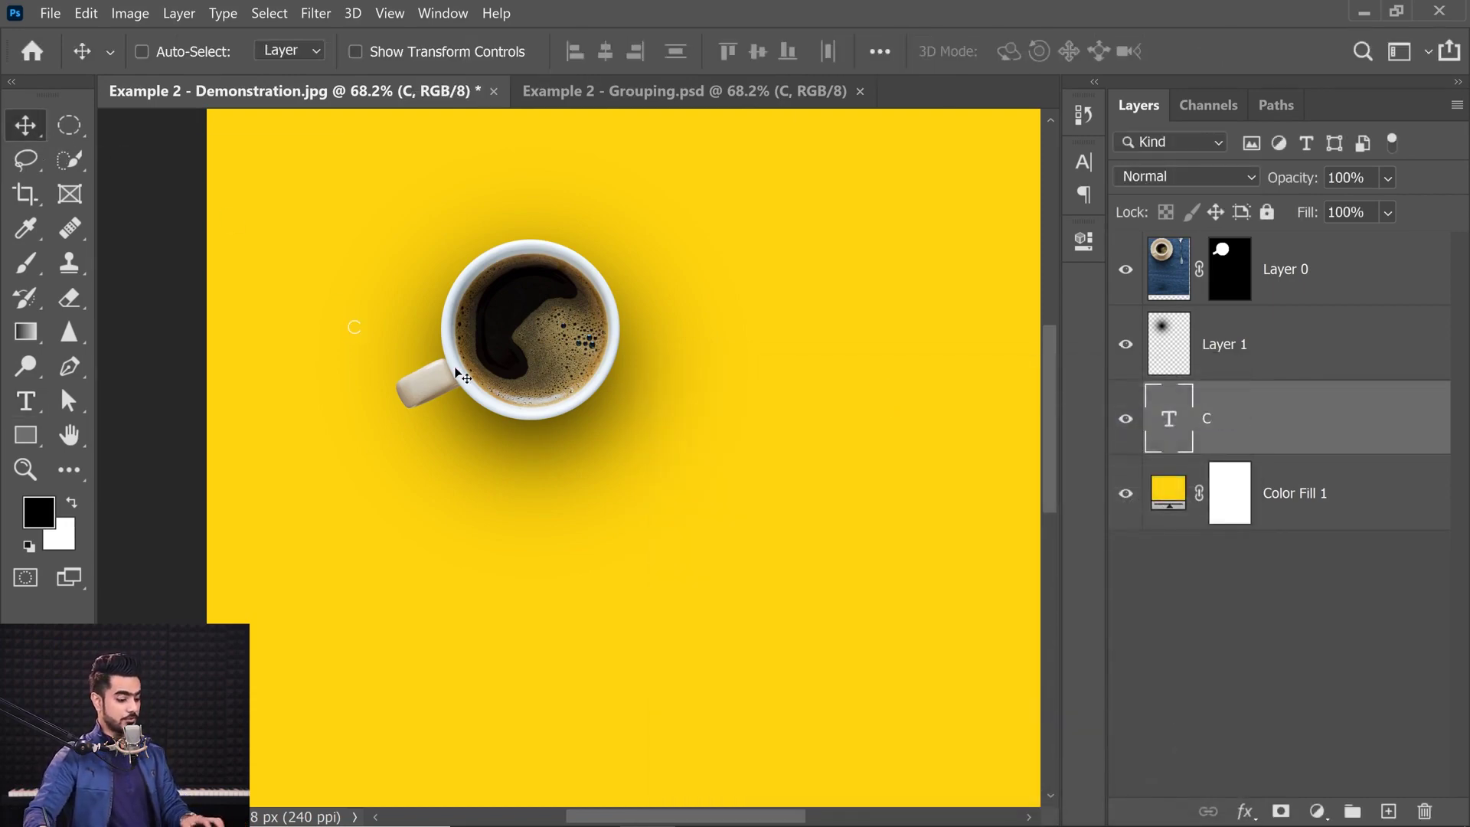
- Enlarge the letter C to about 2240 px with Free Transform, place it around the cup, and apply the transform
key("ctrl+t")
left_click_drag(368, 348, 715, 729)
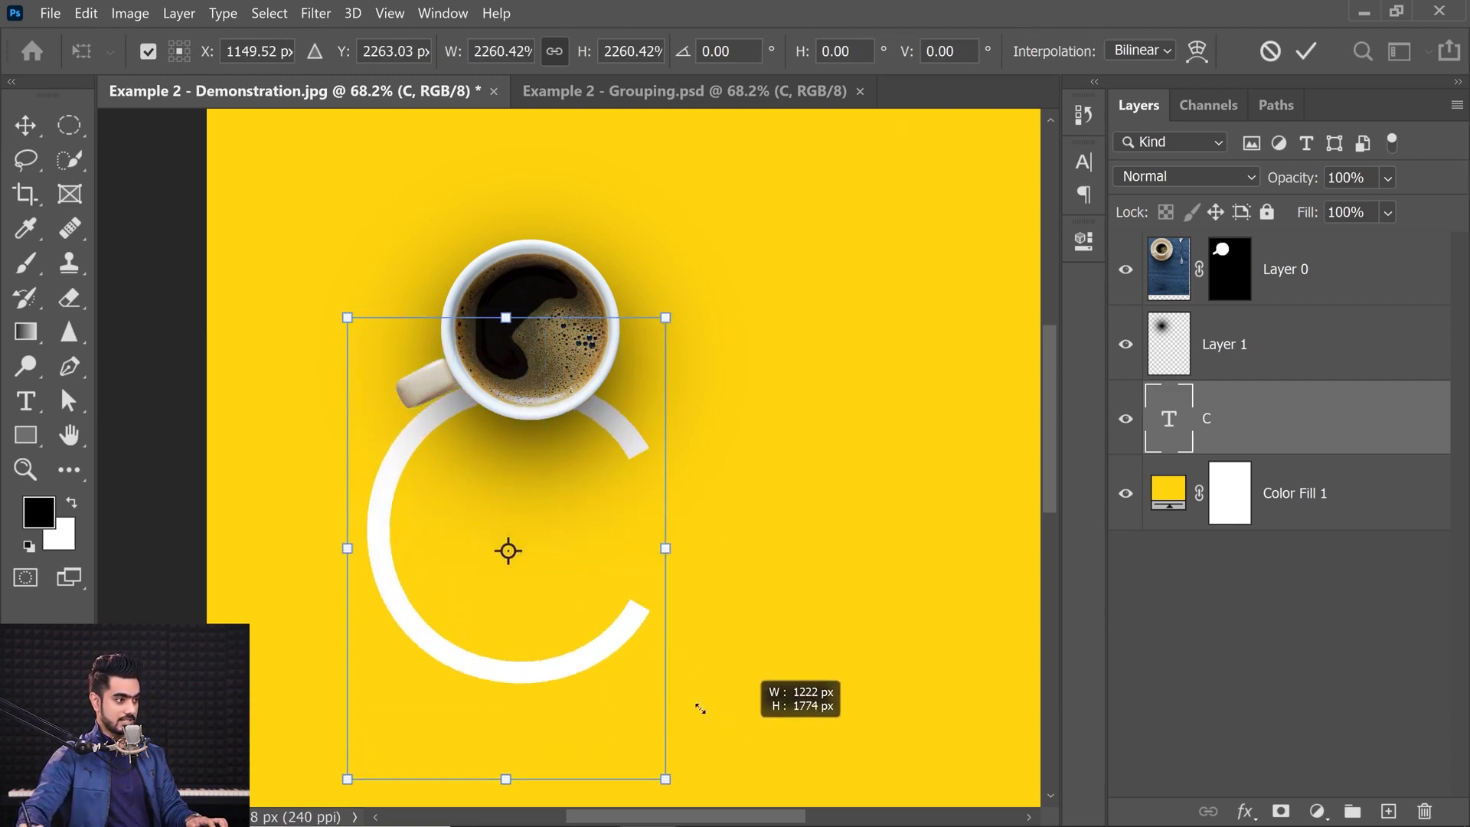
left_click_drag(600, 595, 565, 466)
key("ctrl+0")
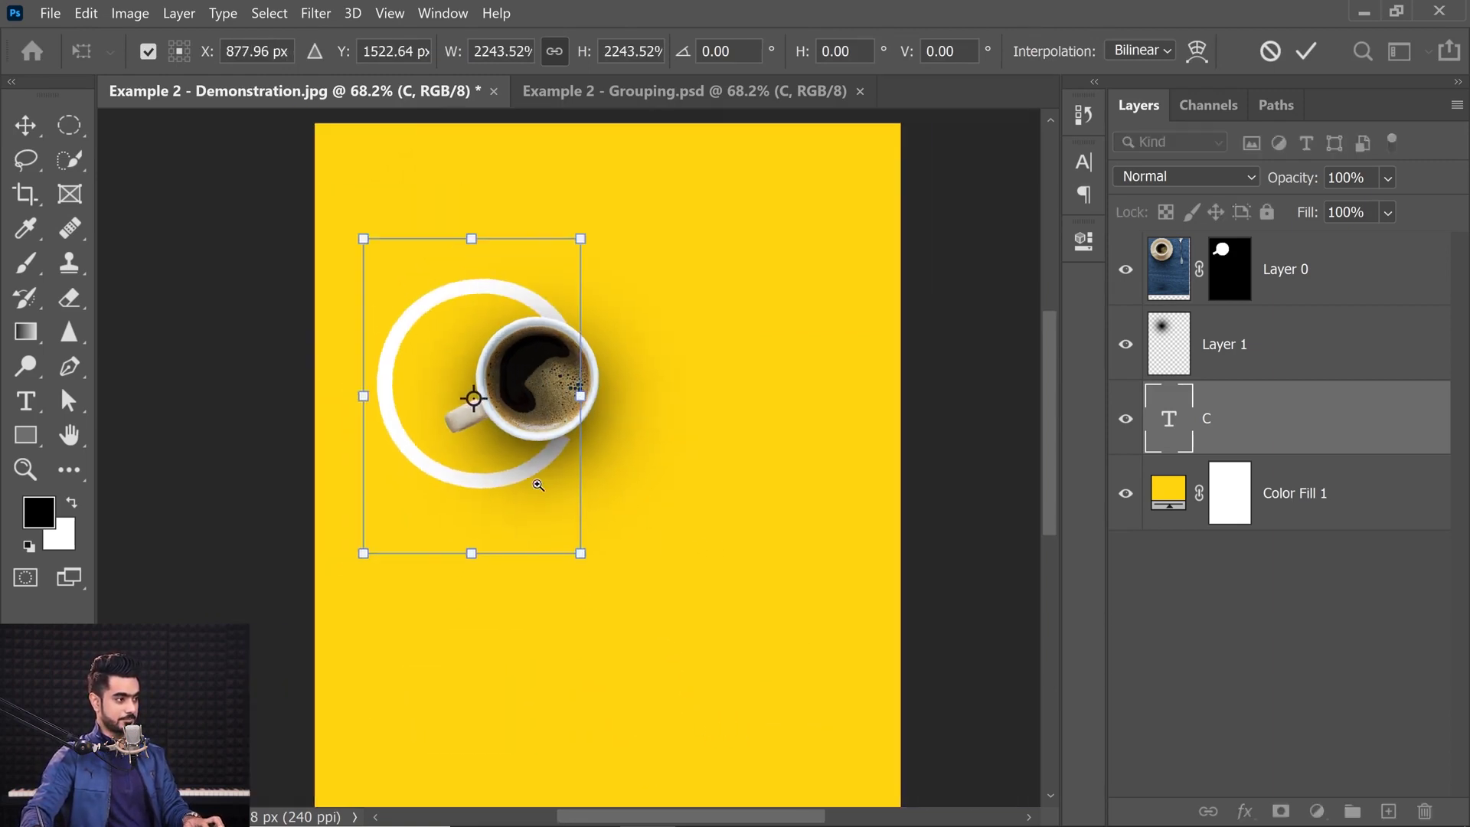
key("Return")
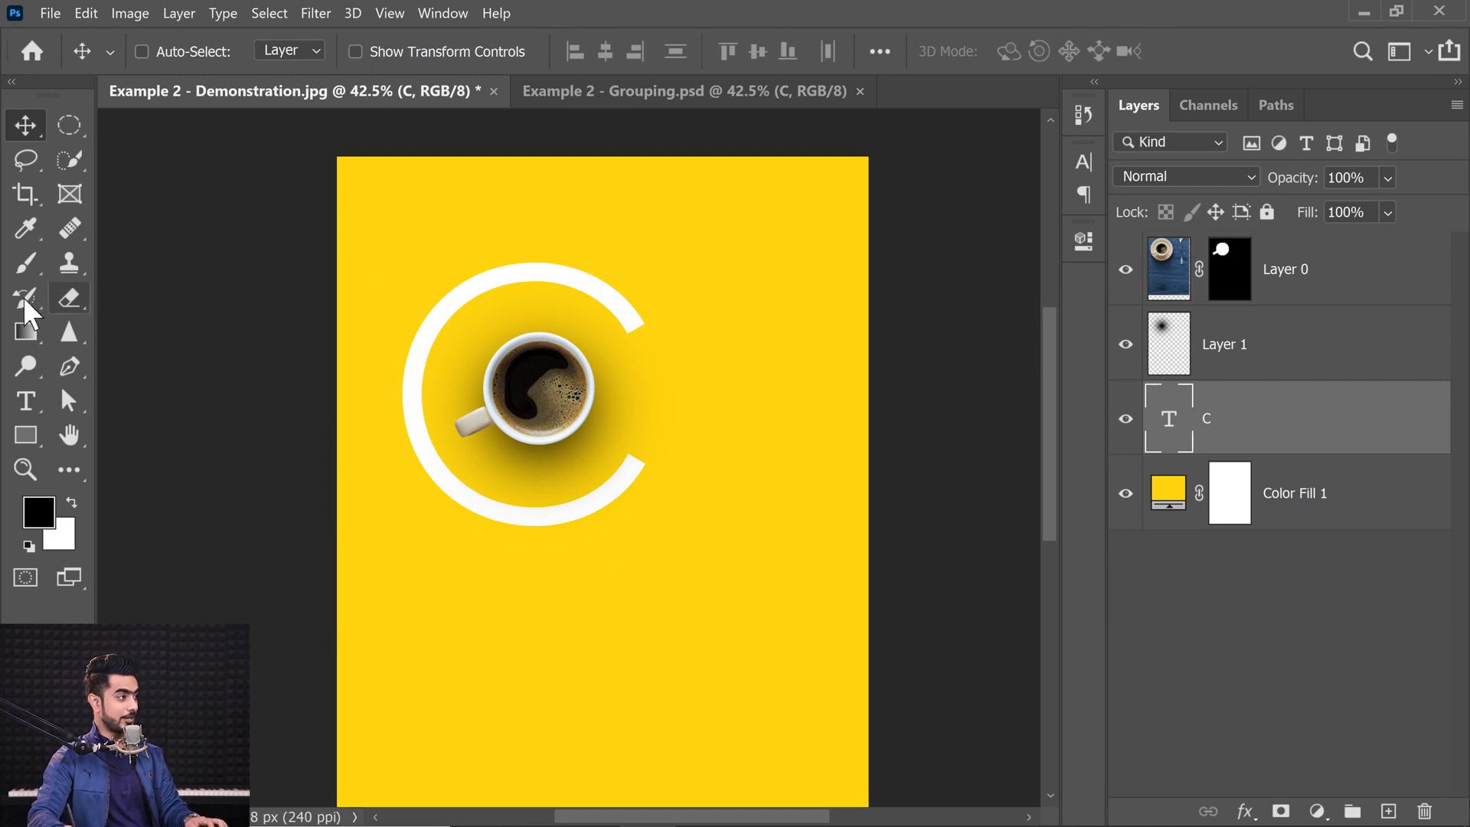
- Add the text FFEE to the right of the cup and set its font to Bebas Neue Bold
left_click(26, 403)
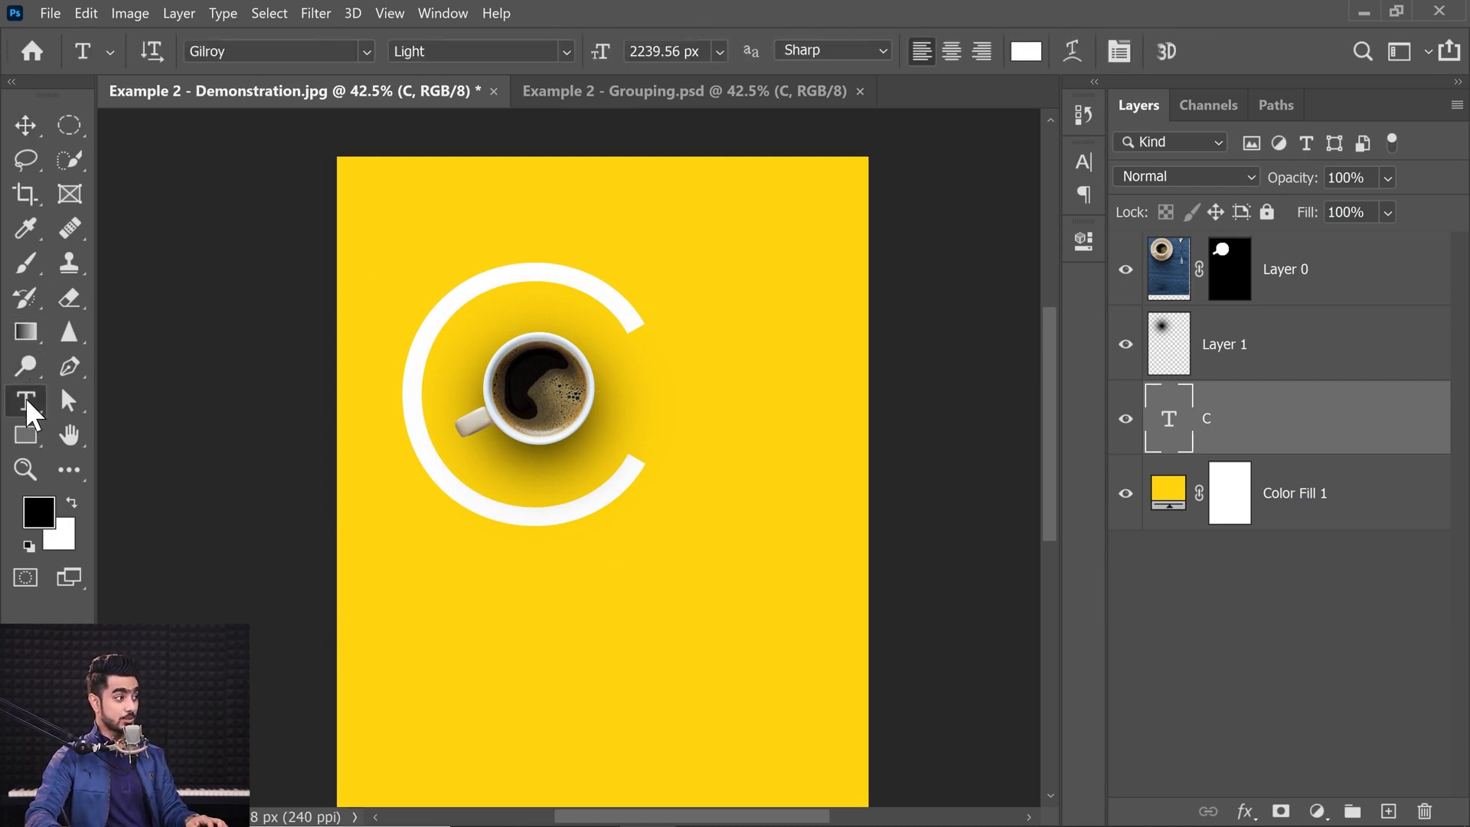
left_click(667, 390)
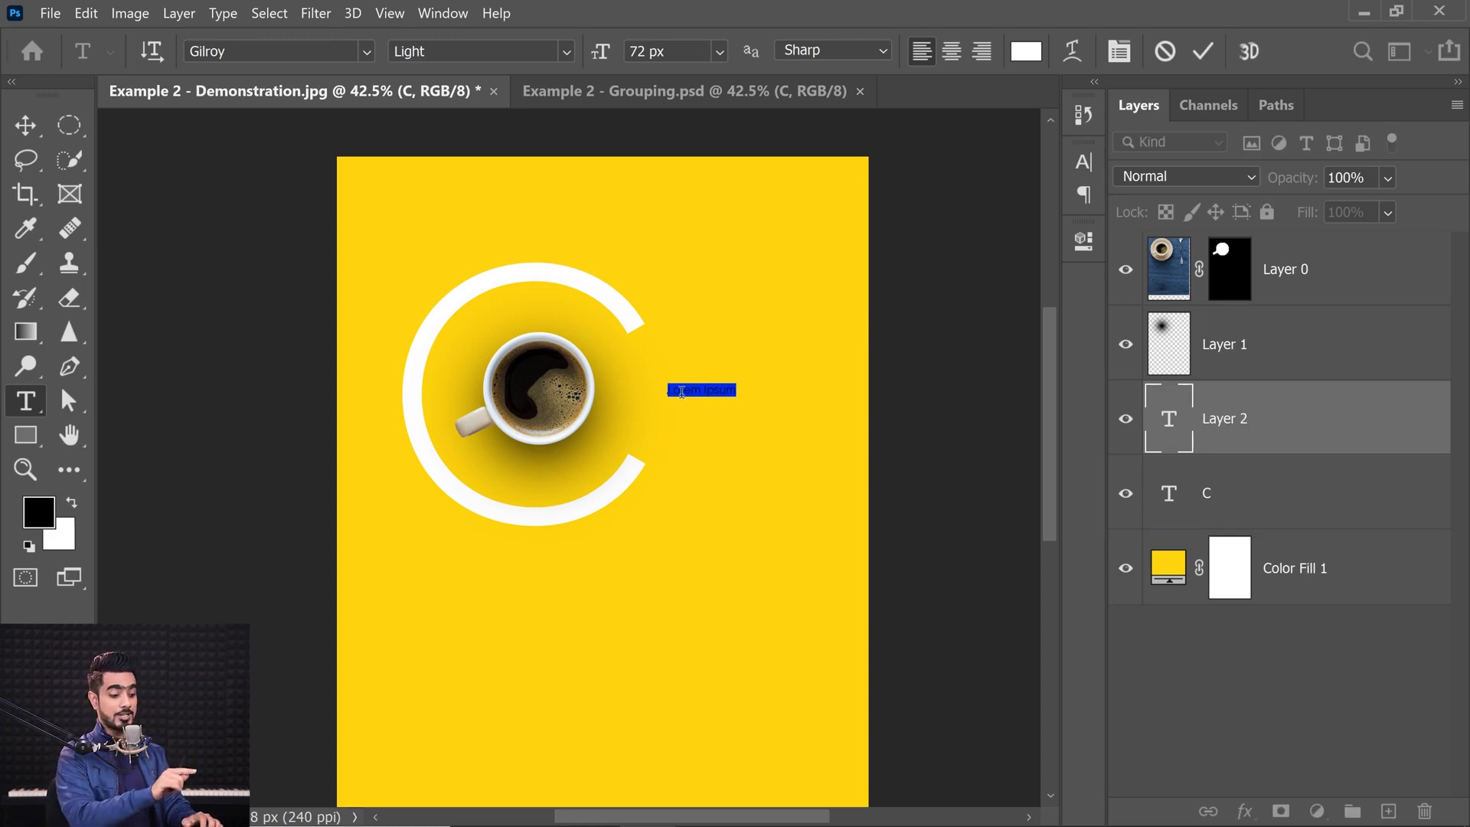
type("EEEE")
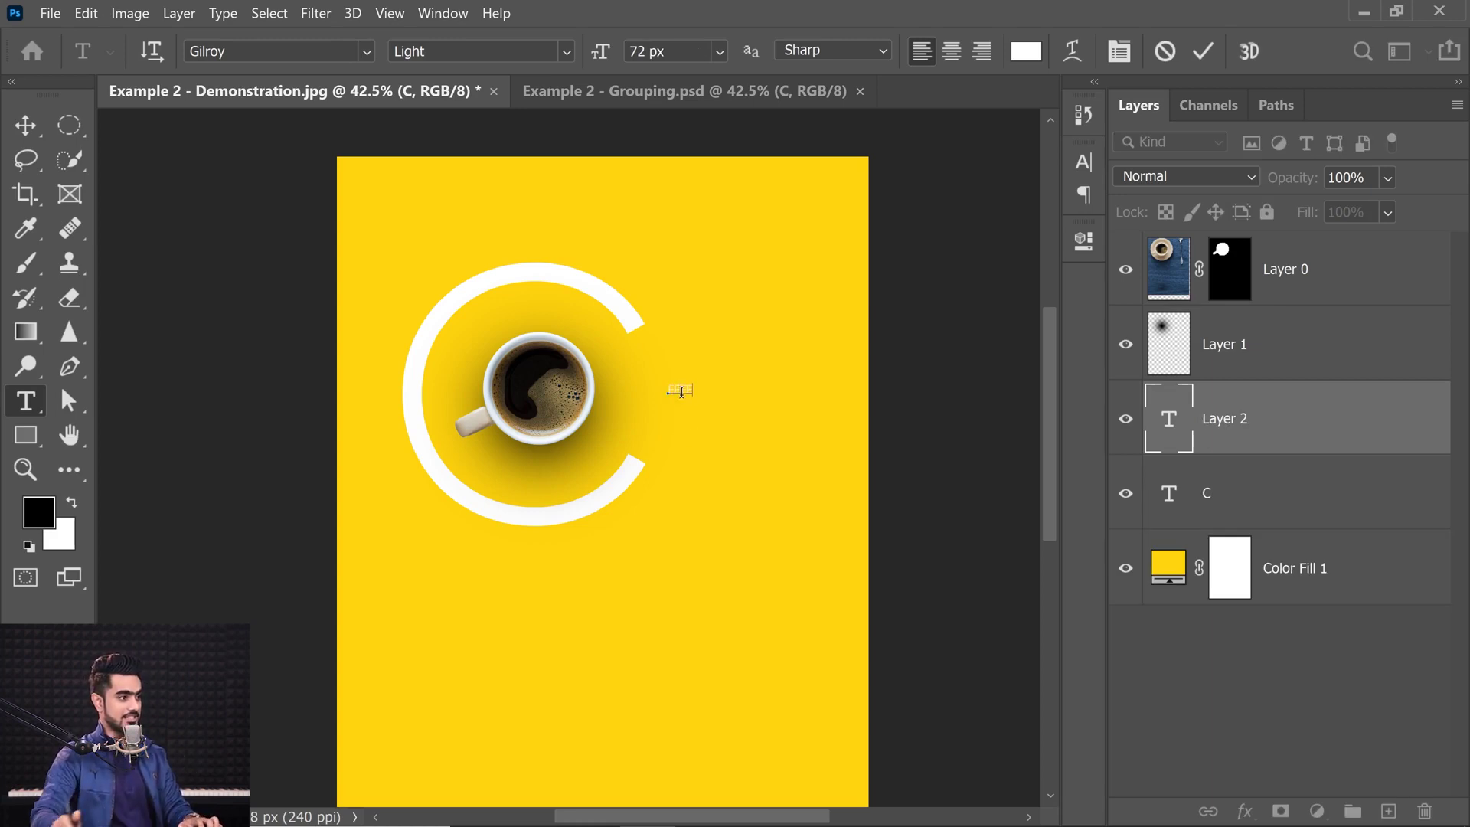
key("ctrl+a")
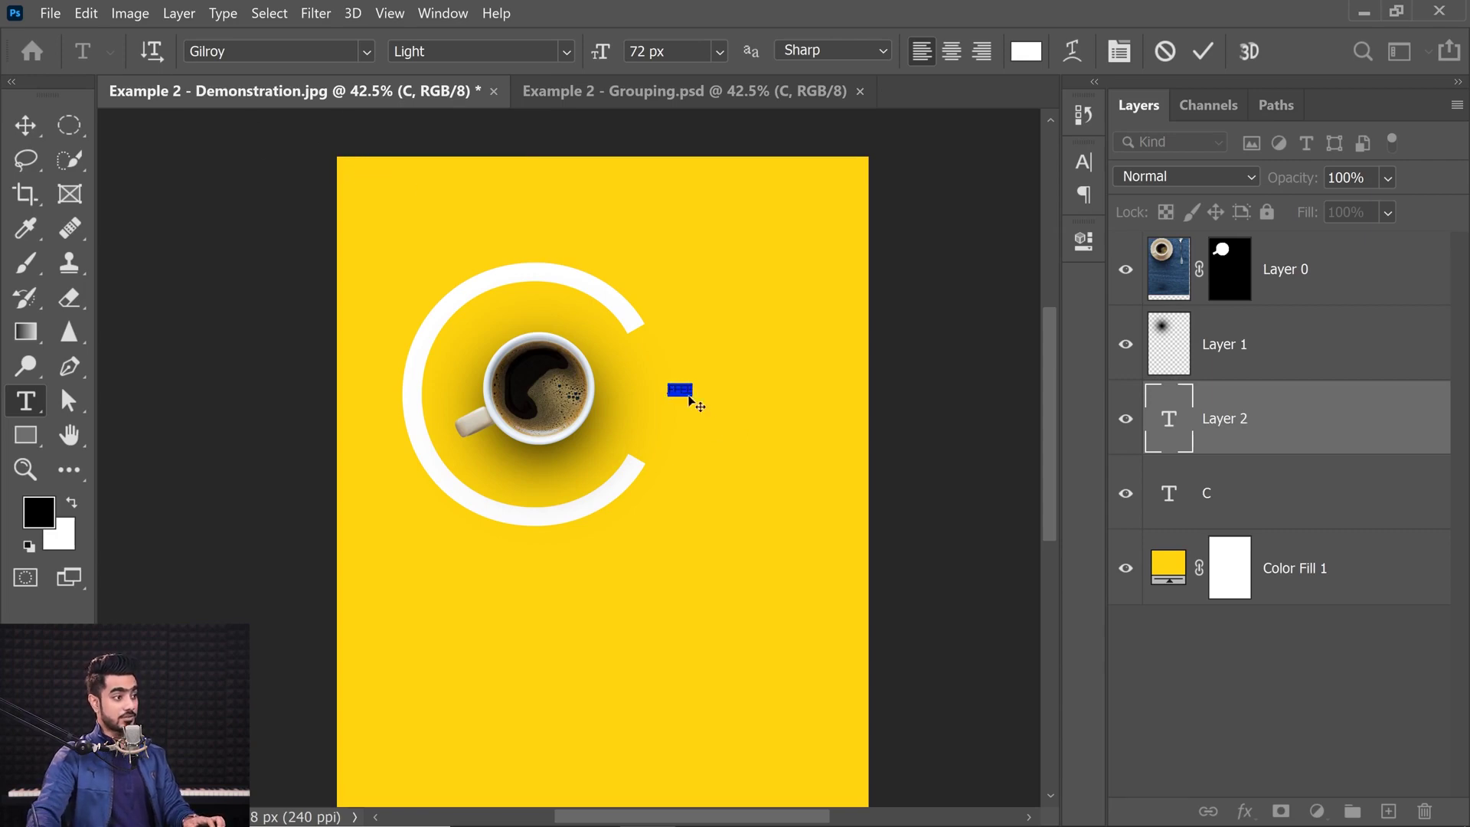
left_click(367, 52)
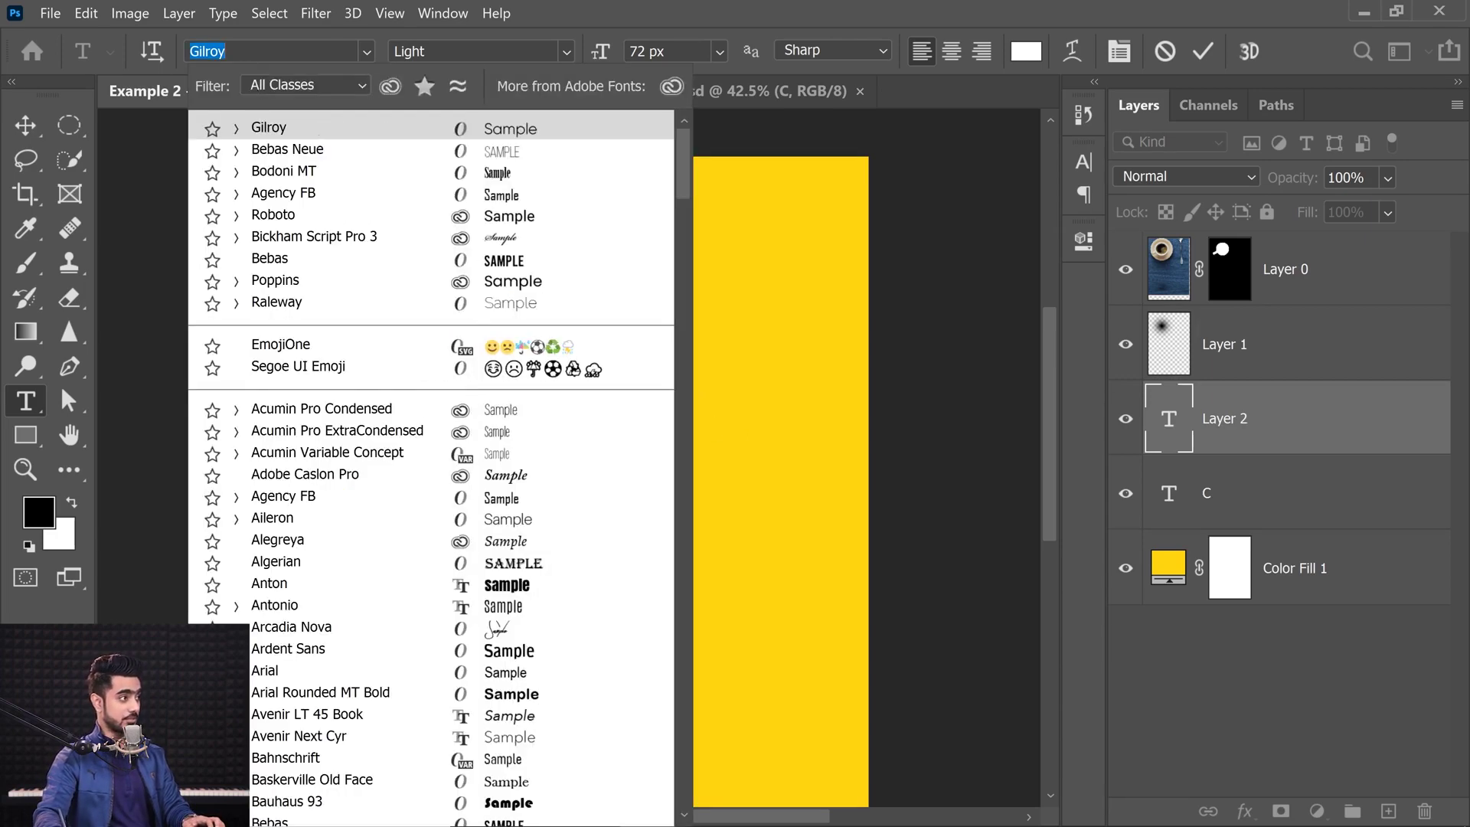
type("bebas")
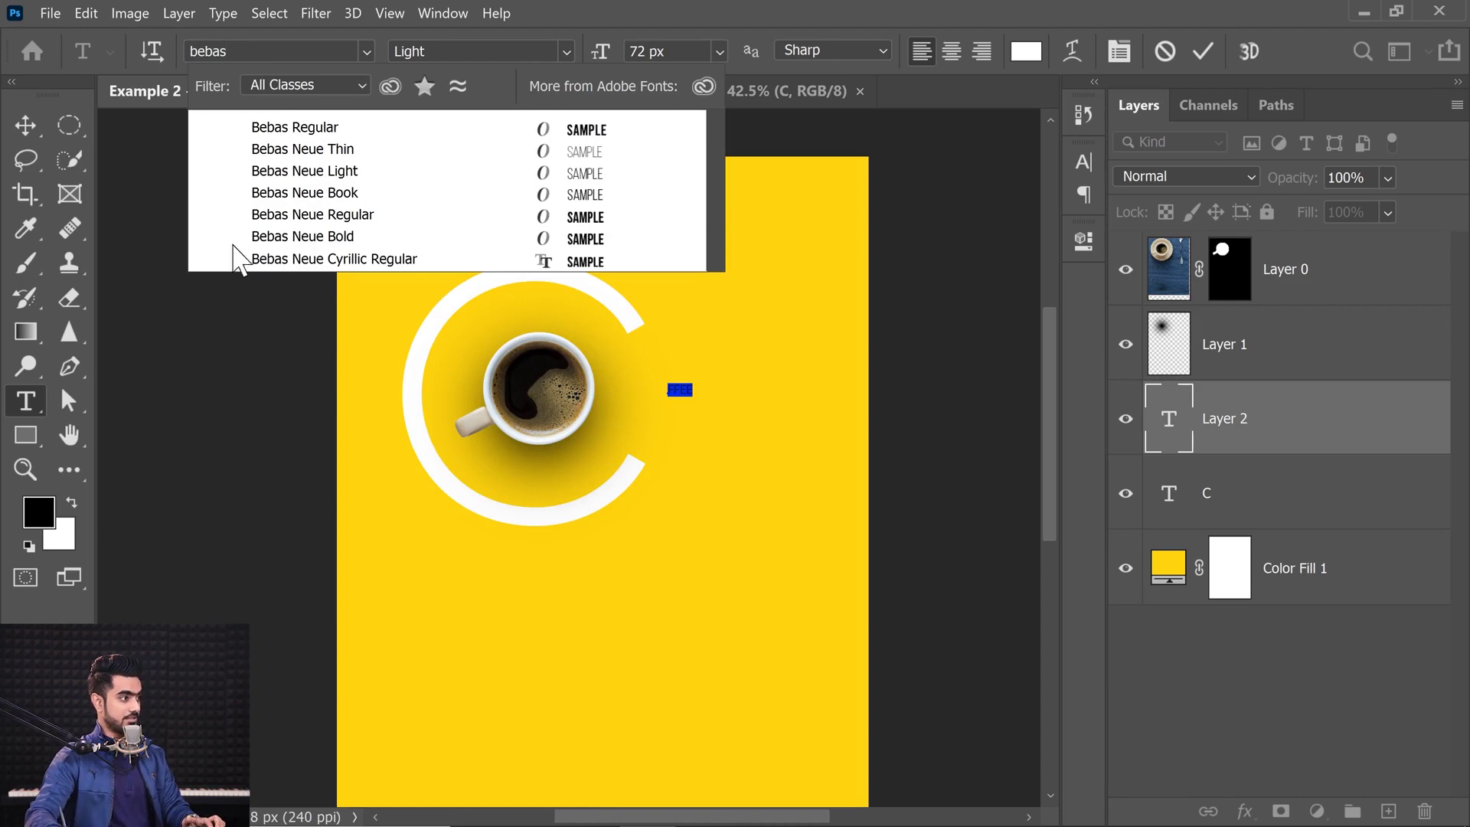
left_click(276, 237)
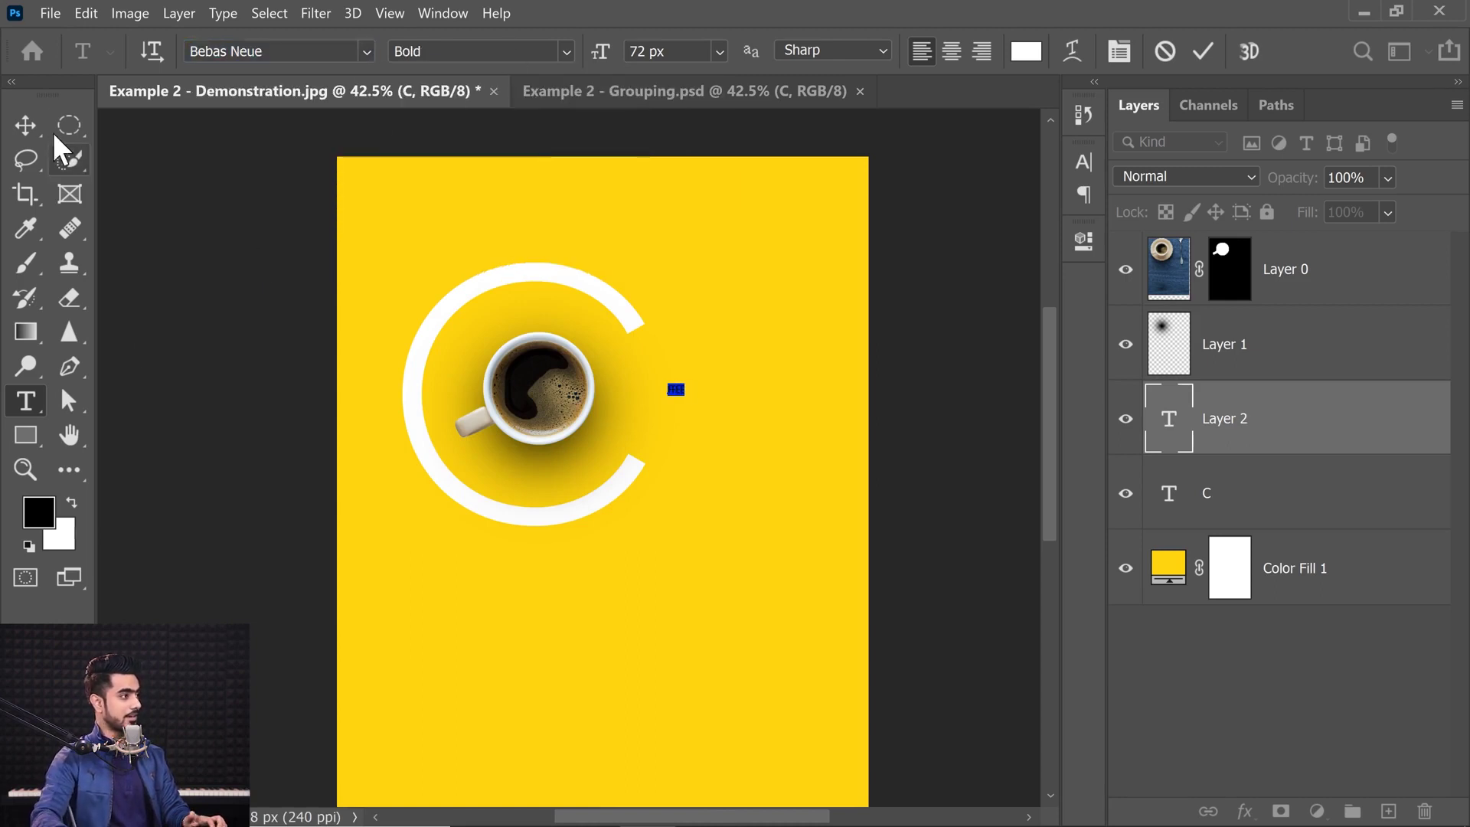
left_click(26, 127)
- Enlarge the FFEE text with Free Transform and place it so the first F starts at the cup's right edge
key("ctrl+t")
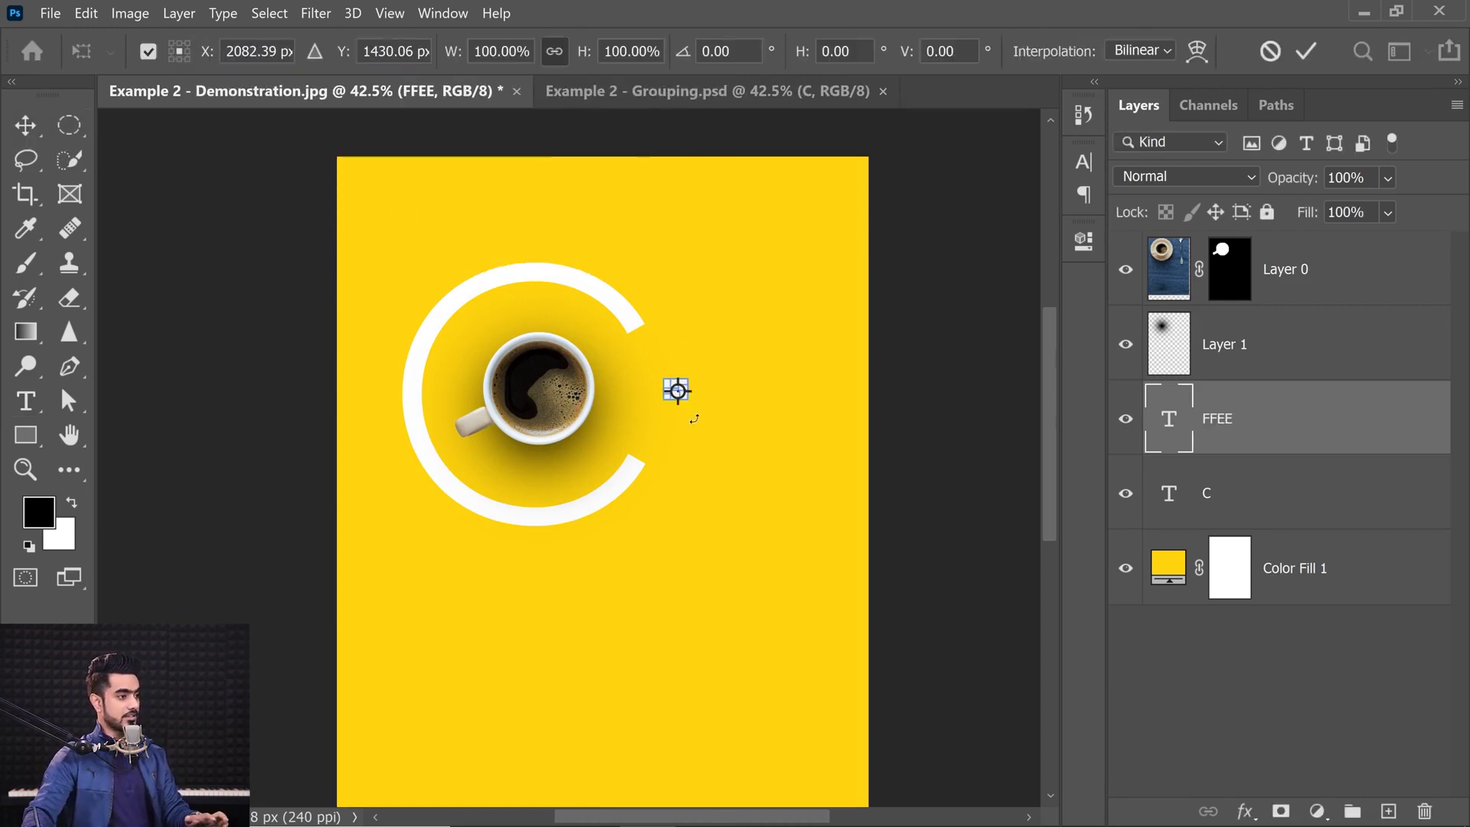
left_click_drag(690, 400, 737, 403)
key("Return")
scroll(699, 401, "down", 1)
key("ctrl+t")
left_click_drag(748, 399, 762, 409)
left_click_drag(711, 350, 710, 349)
key("Return")
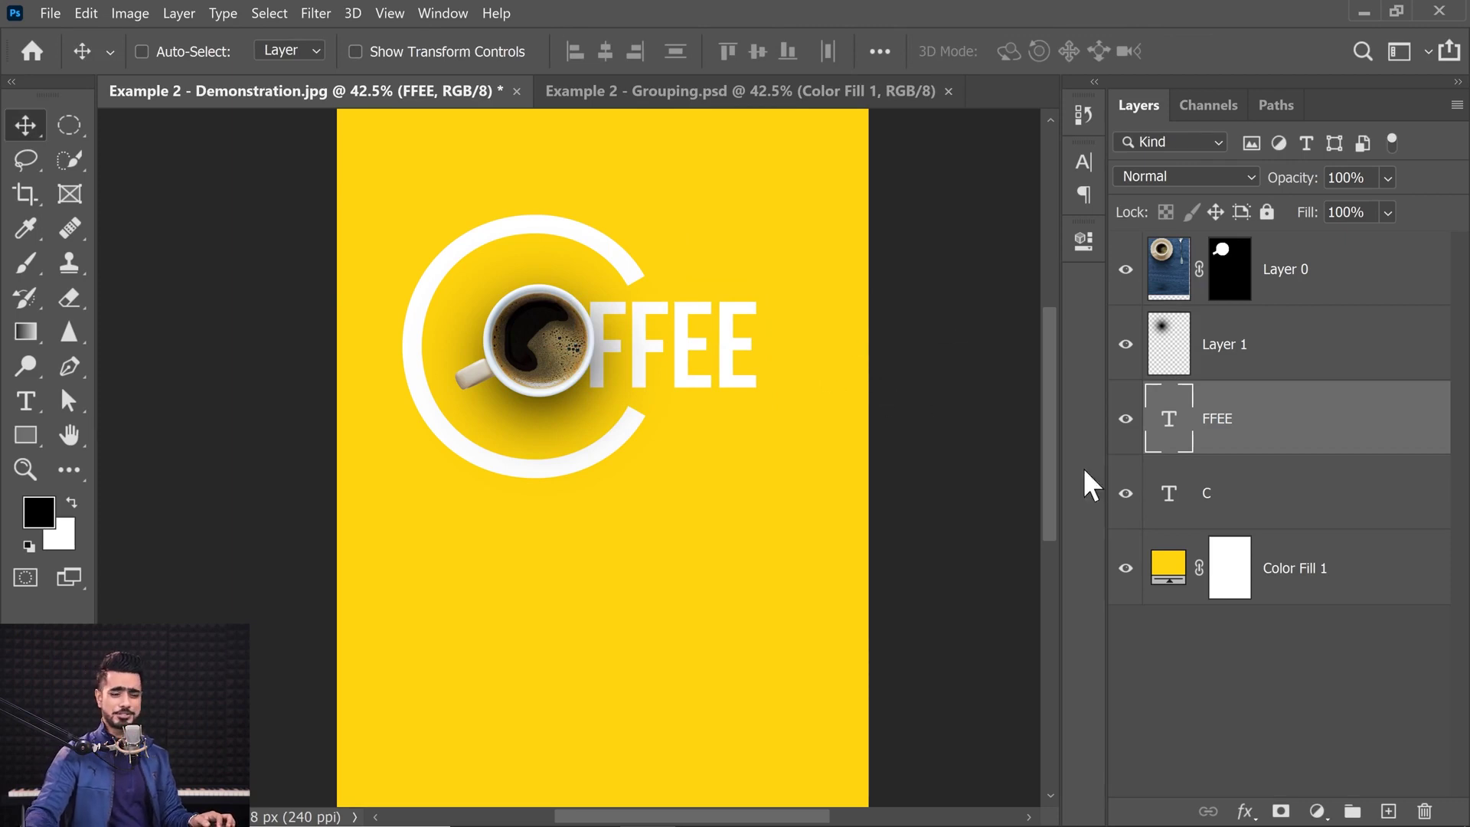
- Change the colour of the Color Fill 1 layer to a softer, warmer yellow, #ffd34d
double_click(1165, 567)
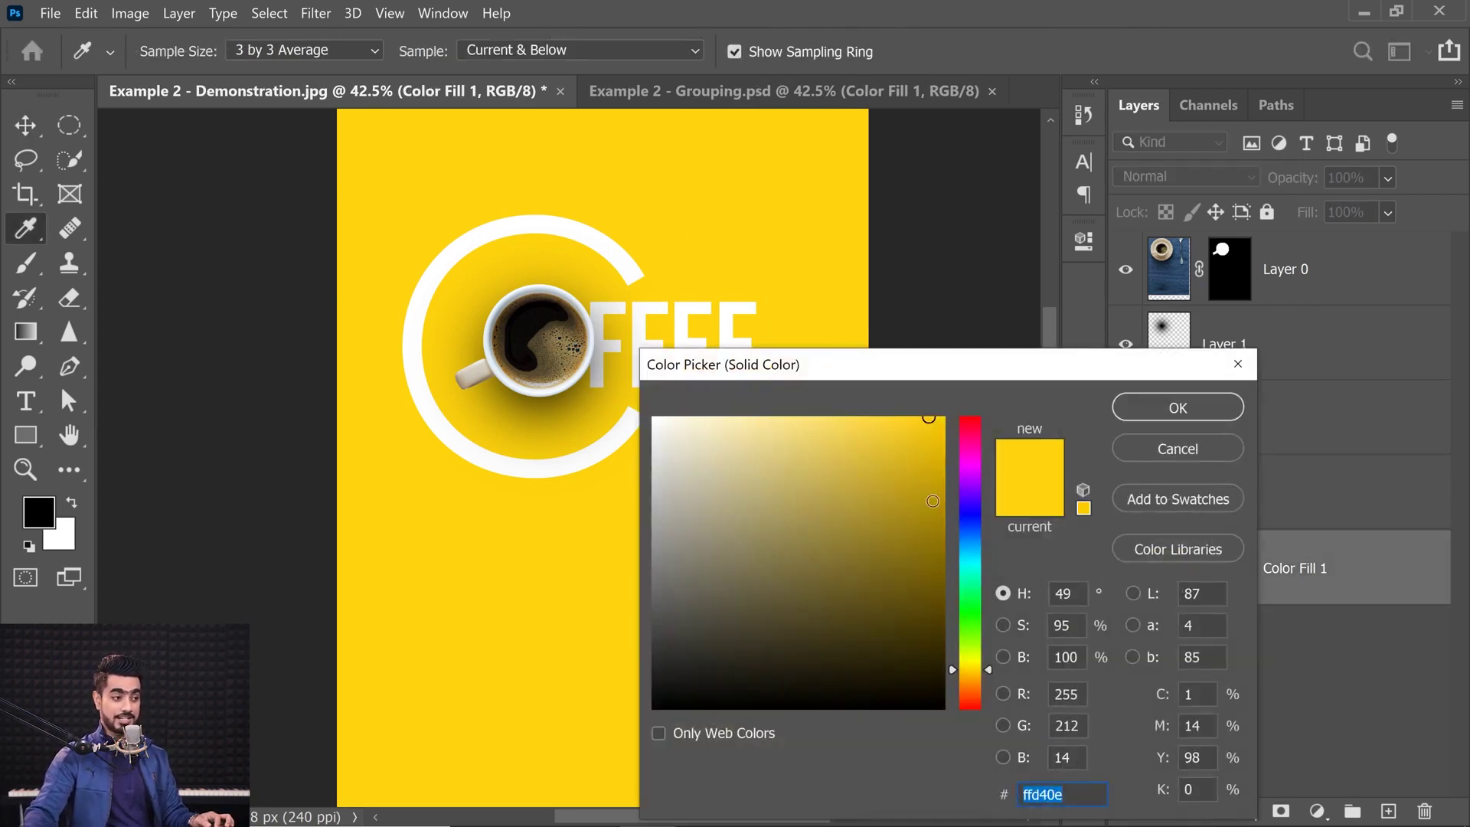
mouse_move(814, 425)
left_mouse_down()
mouse_move(748, 420)
mouse_move(859, 415)
left_mouse_up()
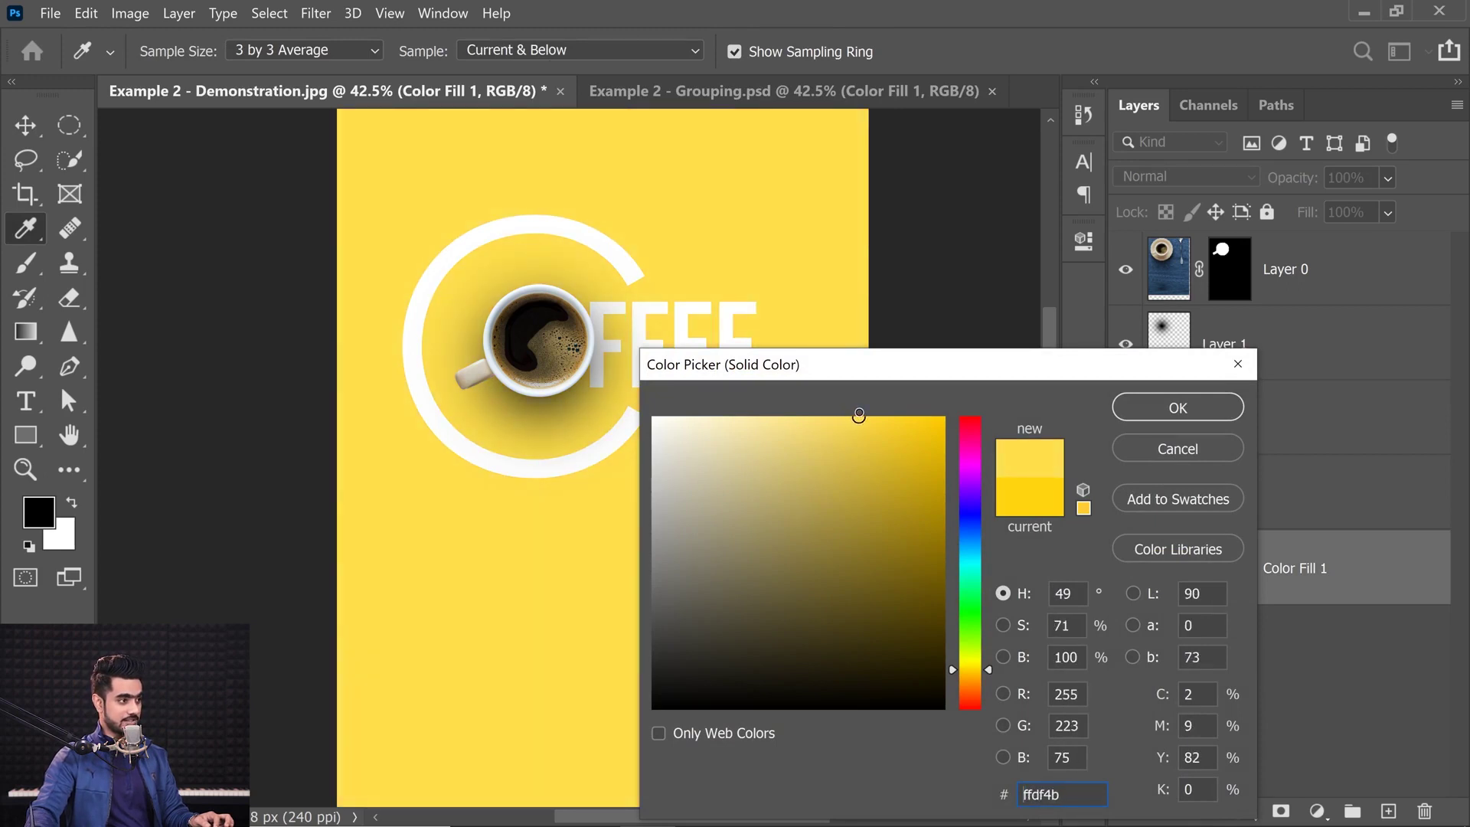
left_click(986, 672)
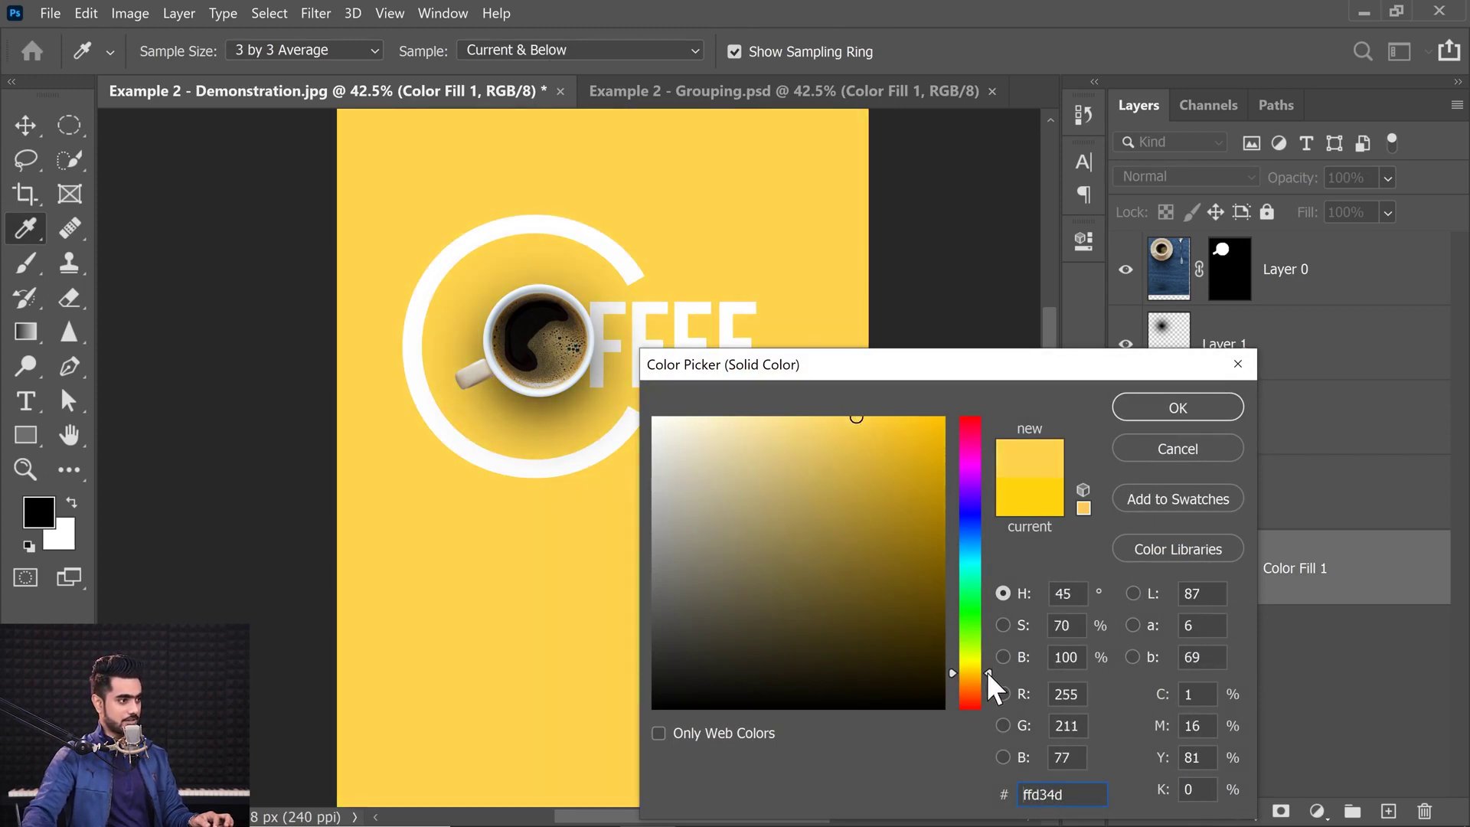
left_click(1171, 406)
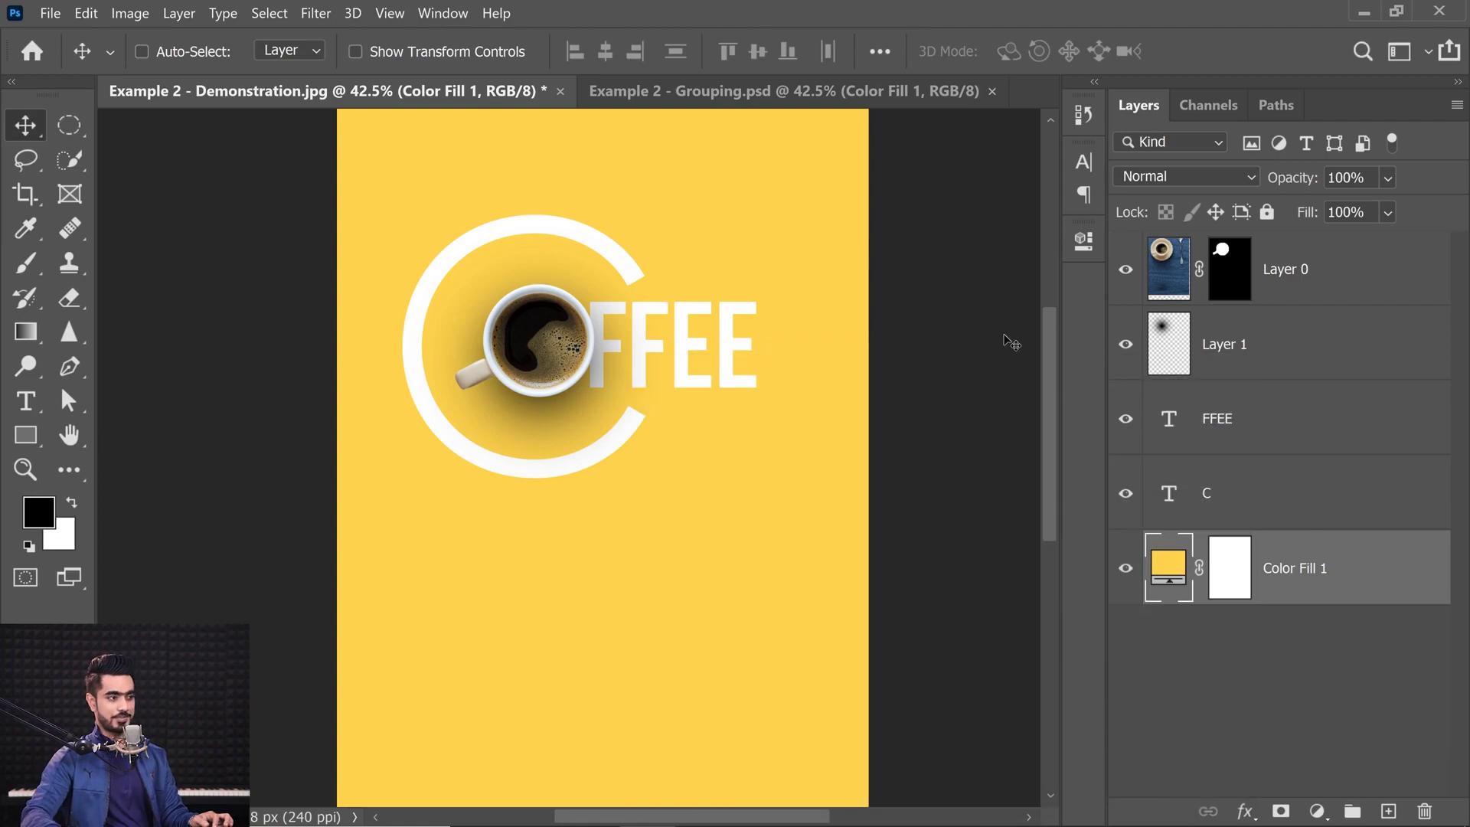
scroll(1010, 342, "down", 1)
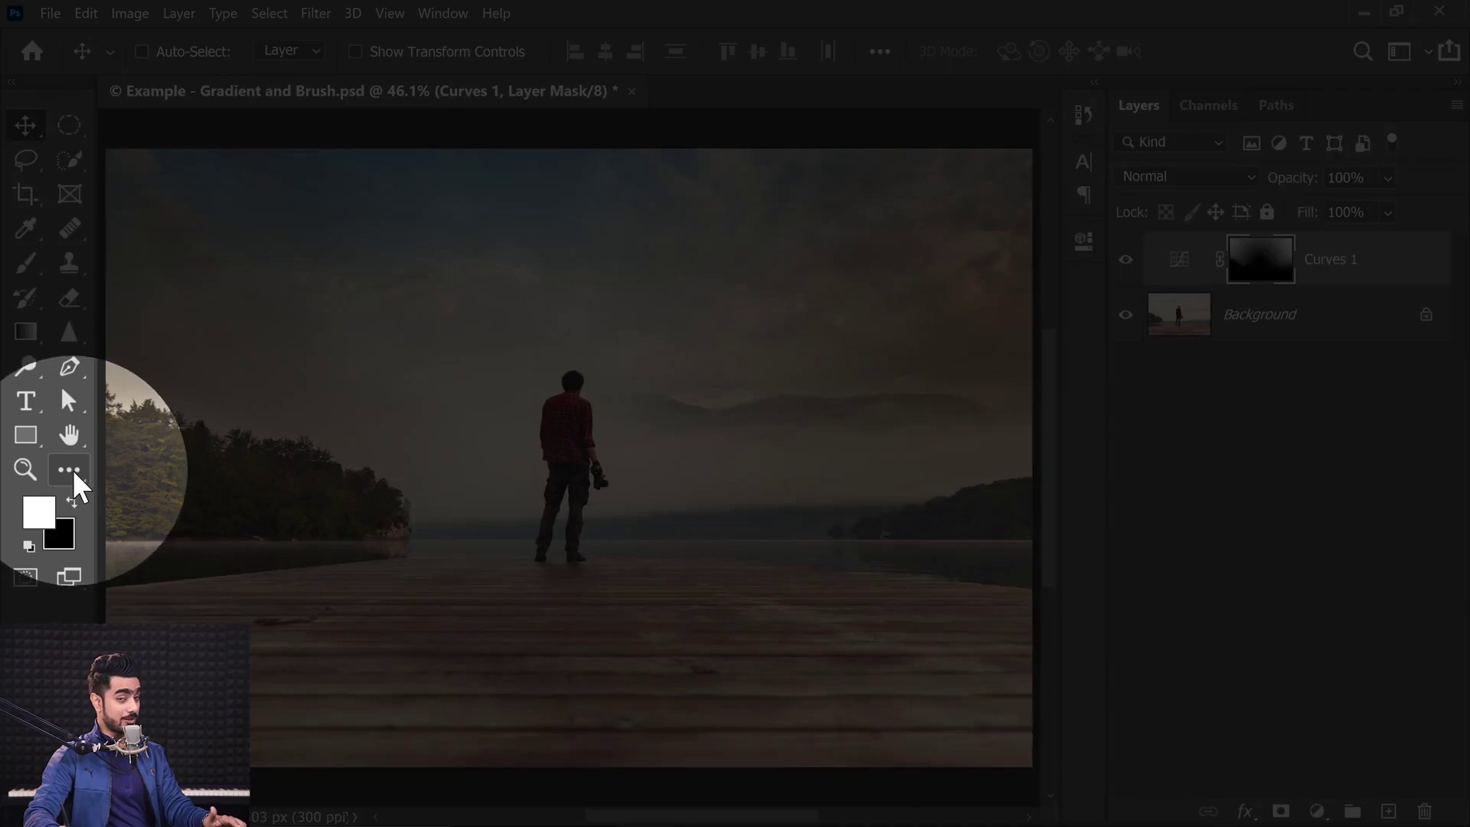
- Open the toolbar customization dialog and look through the default tool groups
left_click(71, 469)
left_click(163, 469)
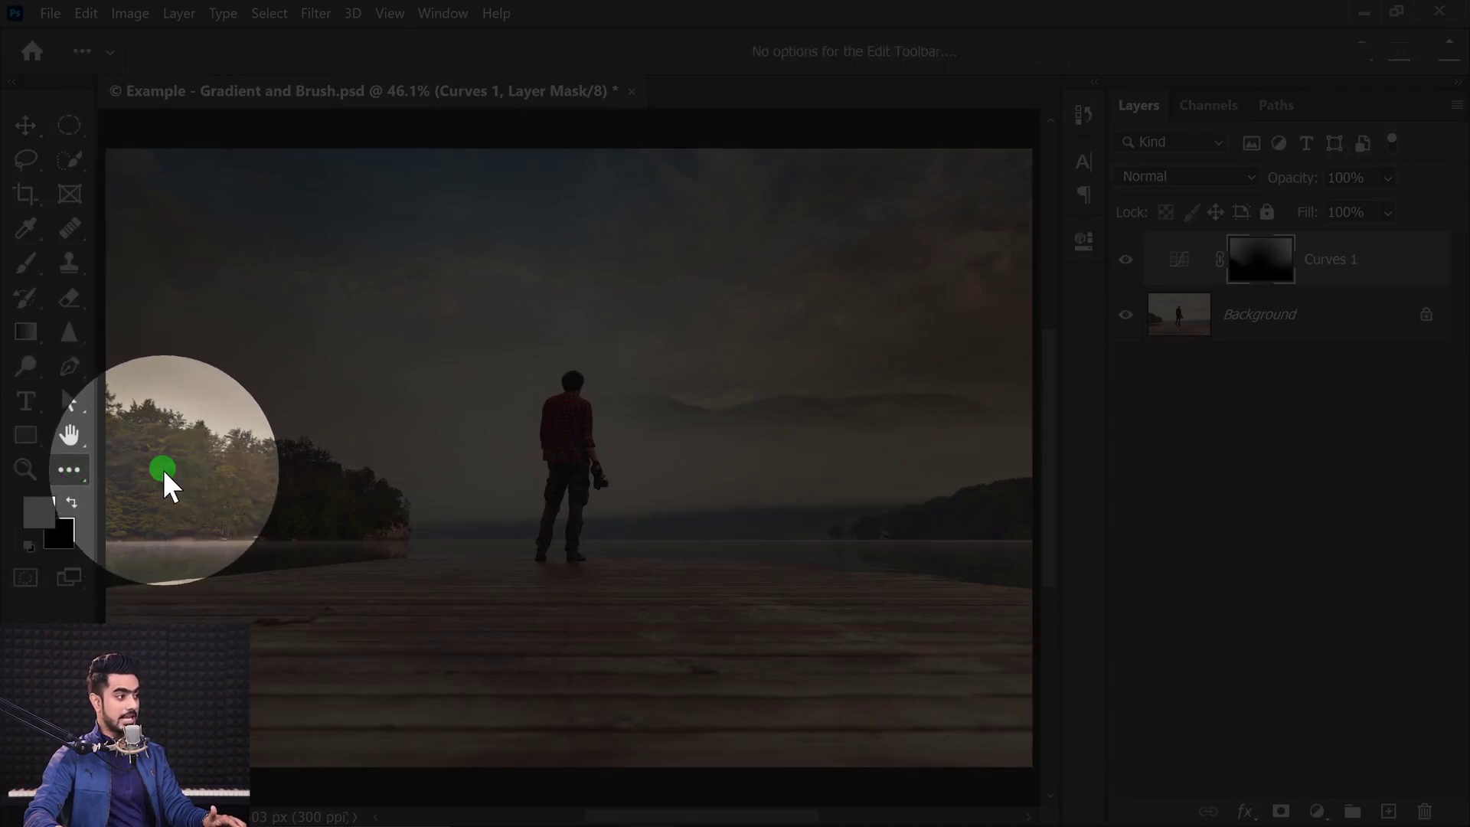
left_click_drag(619, 73, 437, 53)
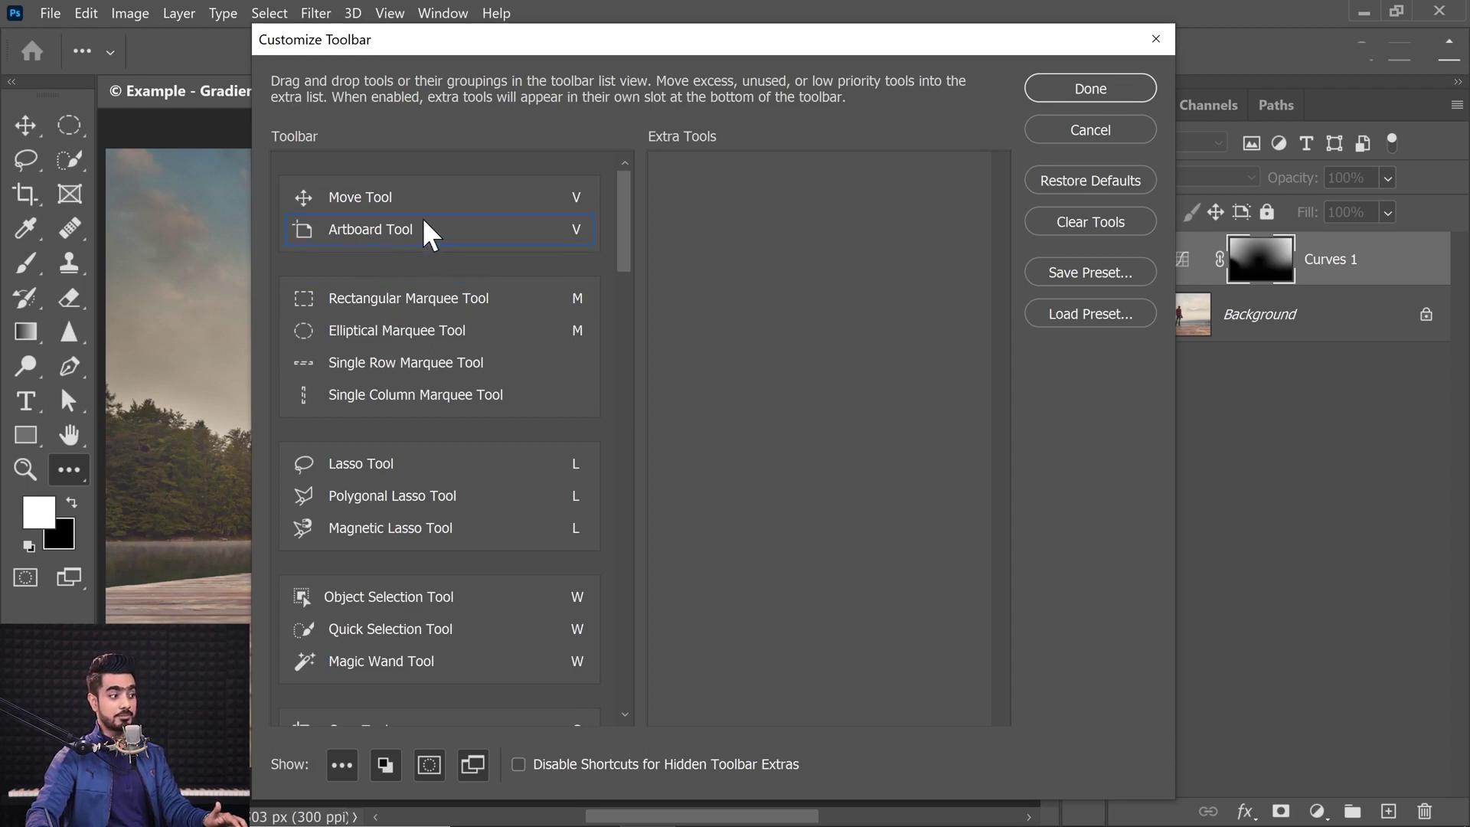
scroll(627, 242, "down", 2)
scroll(630, 248, "up", 1)
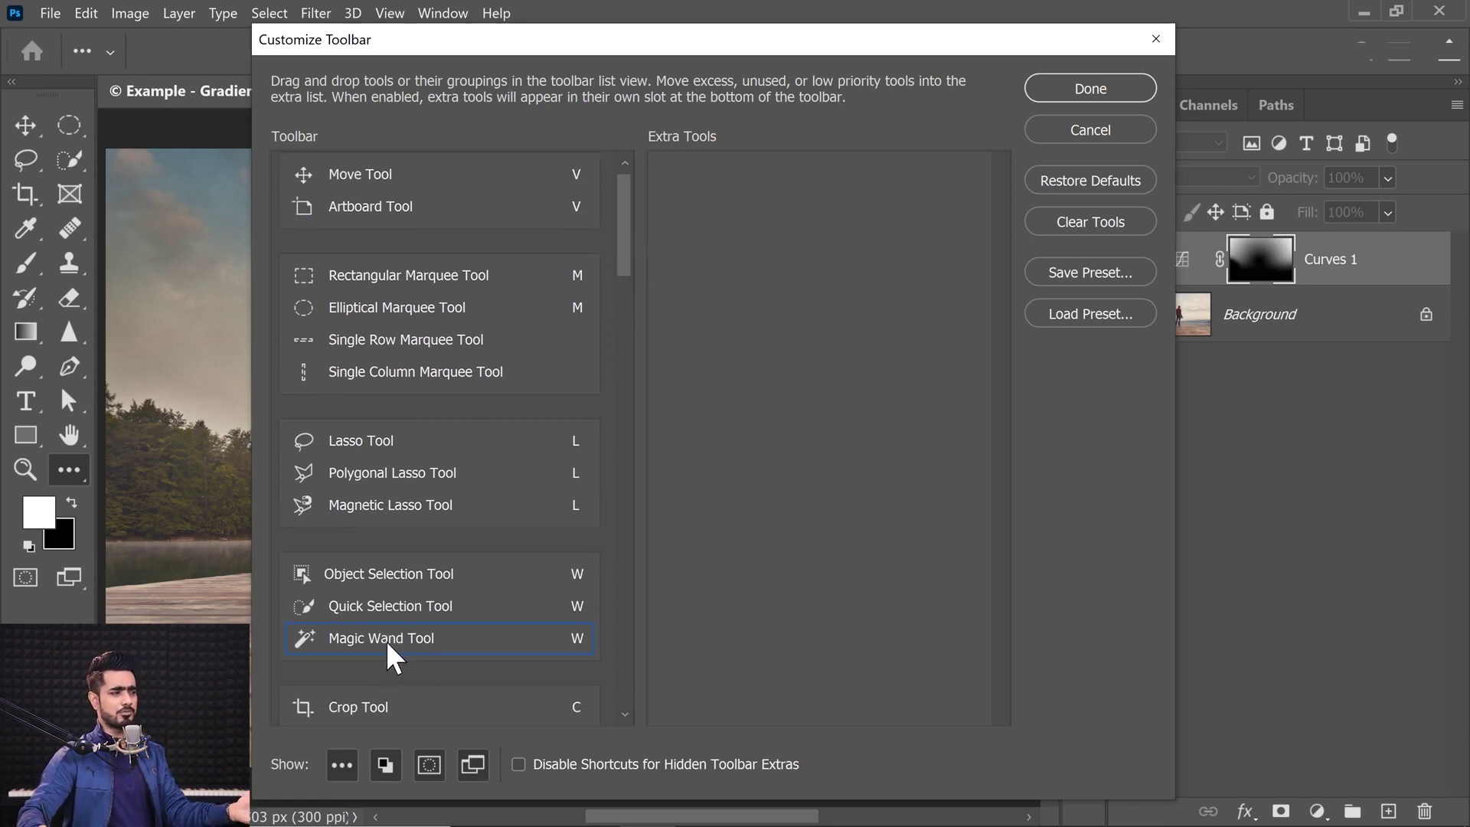
- Move the Magic Wand Tool into the Move Tool group, and the Elliptical and Rectangular Marquee tools into the Lasso Tool group
mouse_move(385, 640)
left_mouse_down()
mouse_move(409, 610)
mouse_move(387, 205)
mouse_move(385, 234)
left_mouse_up()
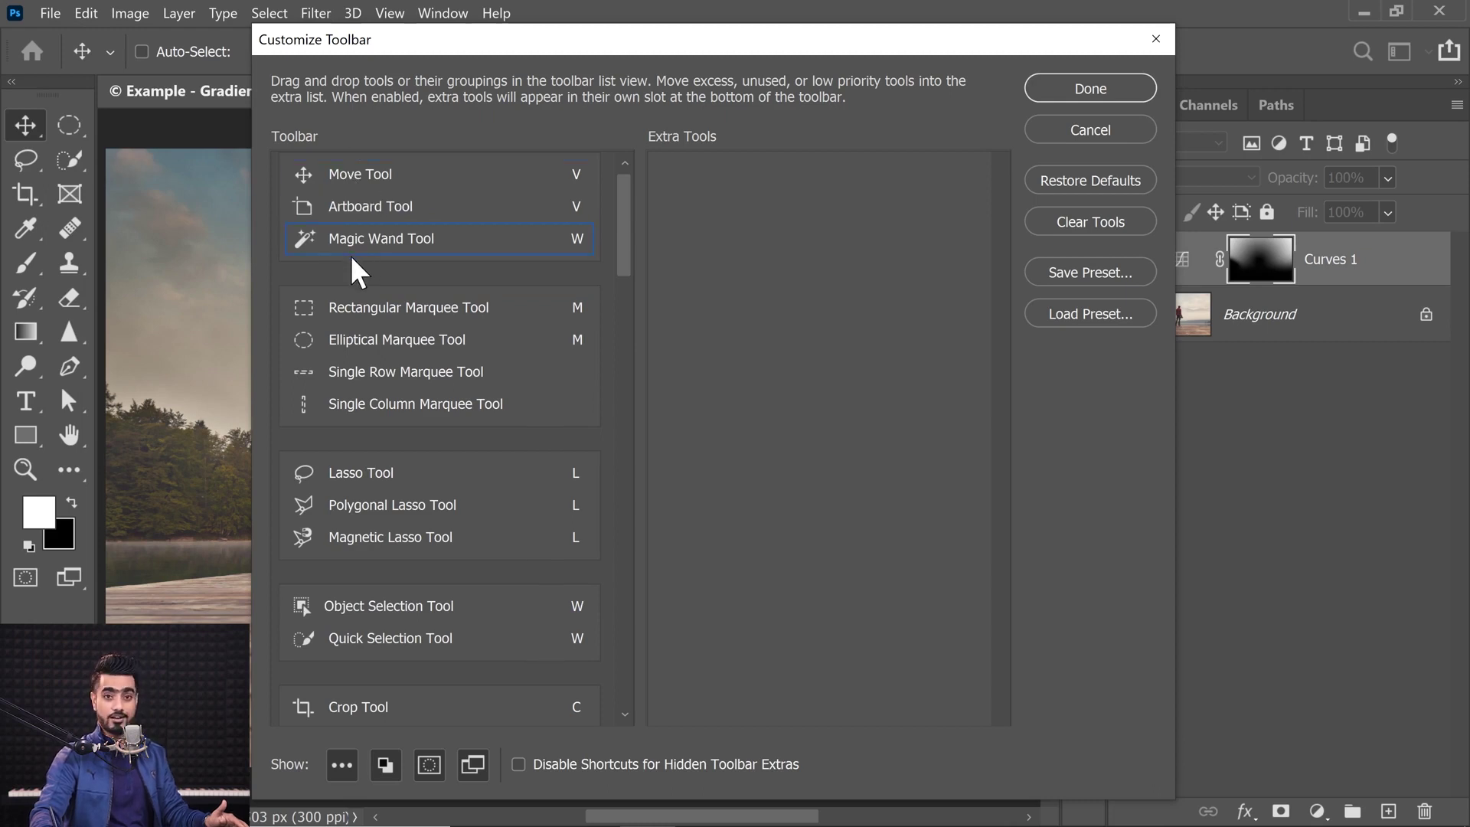
scroll(540, 299, "up", 1)
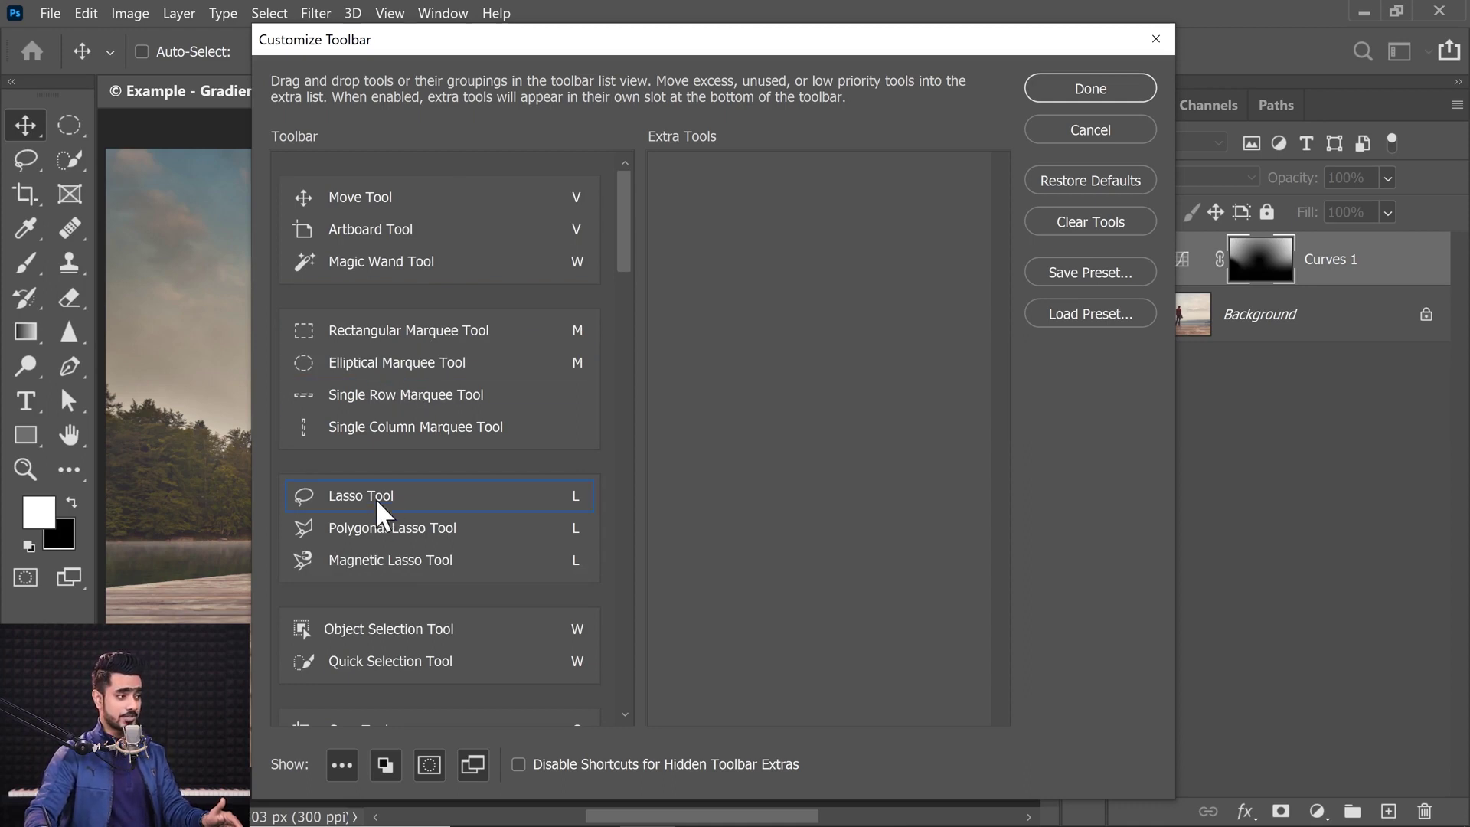
left_click_drag(388, 371, 414, 502)
mouse_move(401, 328)
left_mouse_down()
mouse_move(420, 424)
mouse_move(400, 511)
left_mouse_up()
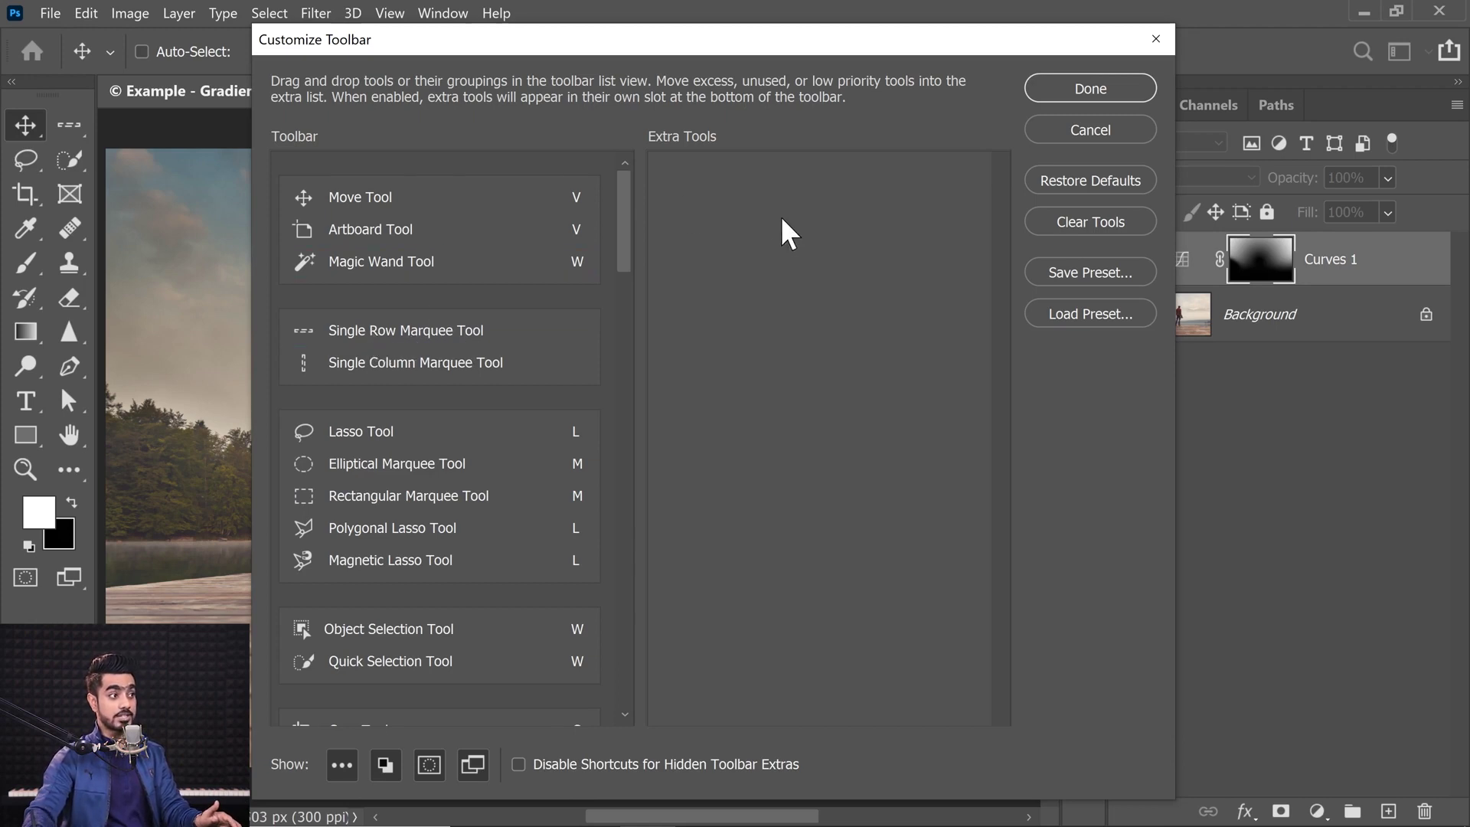
- Send the Single Row Marquee, Single Column Marquee, Artboard, Magic Wand and Magnetic Lasso tools to the extra tools
left_click_drag(438, 330, 674, 279)
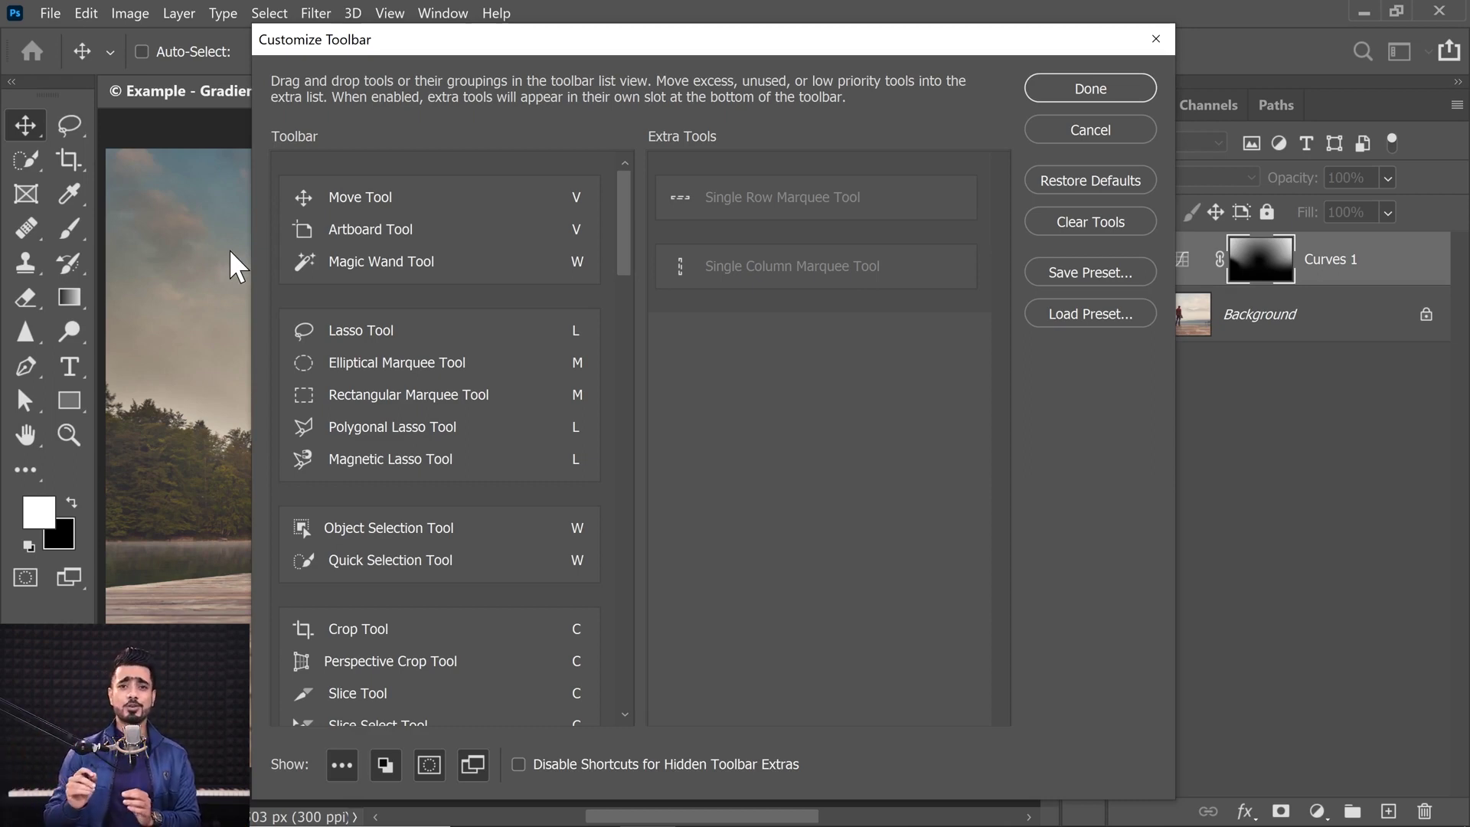
left_click(377, 198)
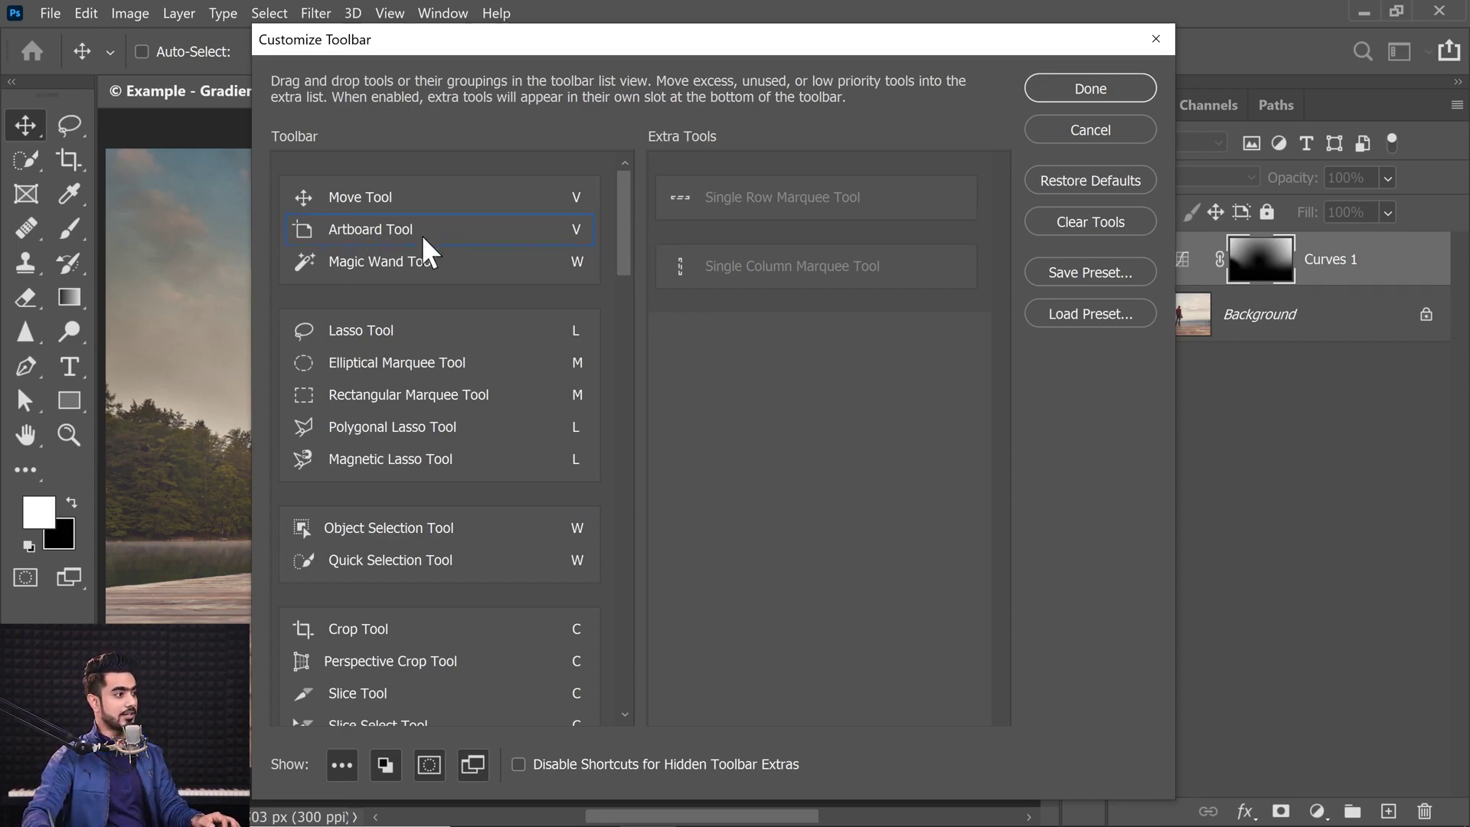
left_click_drag(375, 229, 781, 323)
left_click_drag(367, 234, 705, 404)
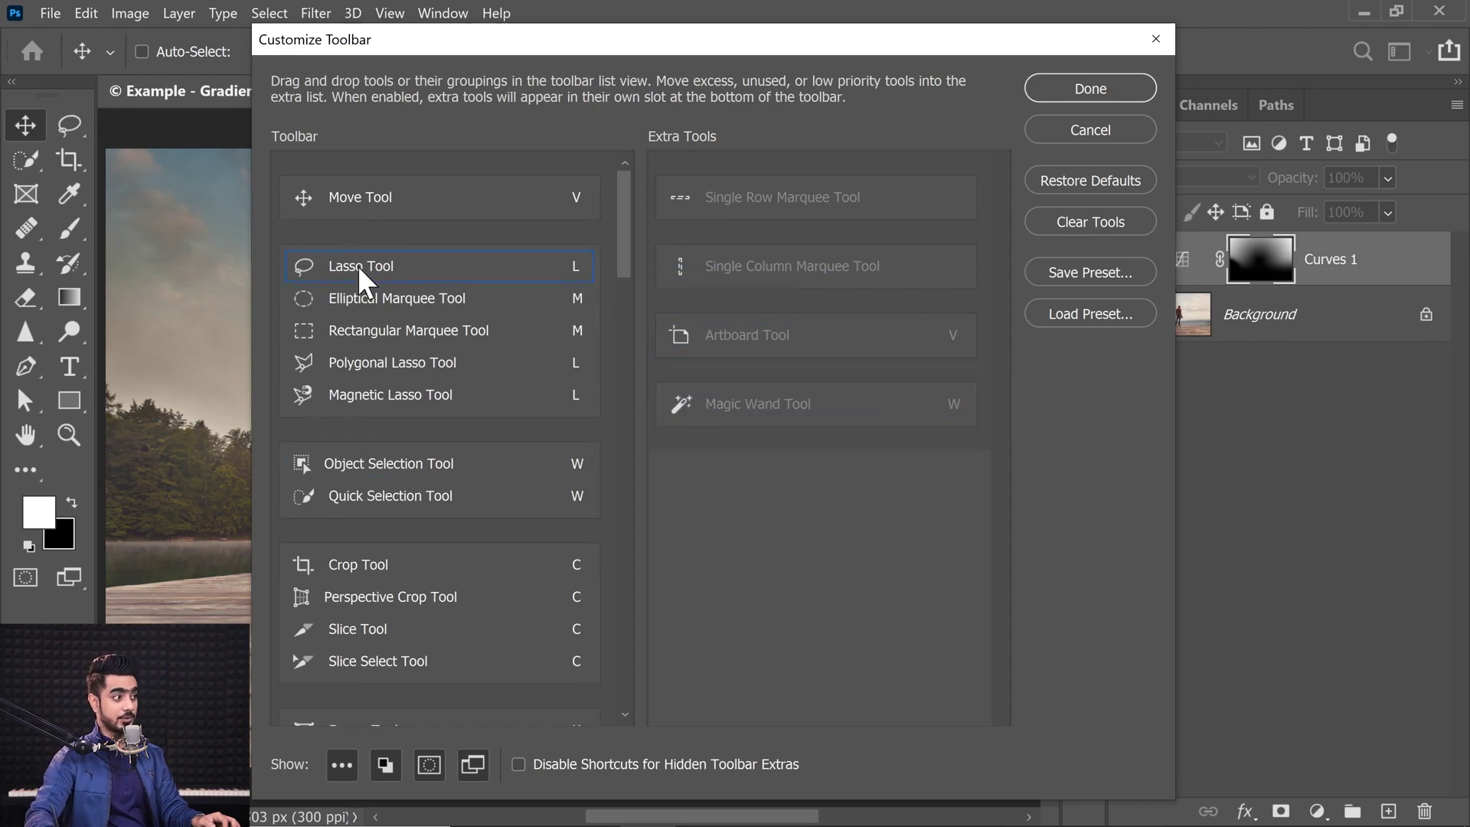
left_click(367, 305)
left_click(376, 331)
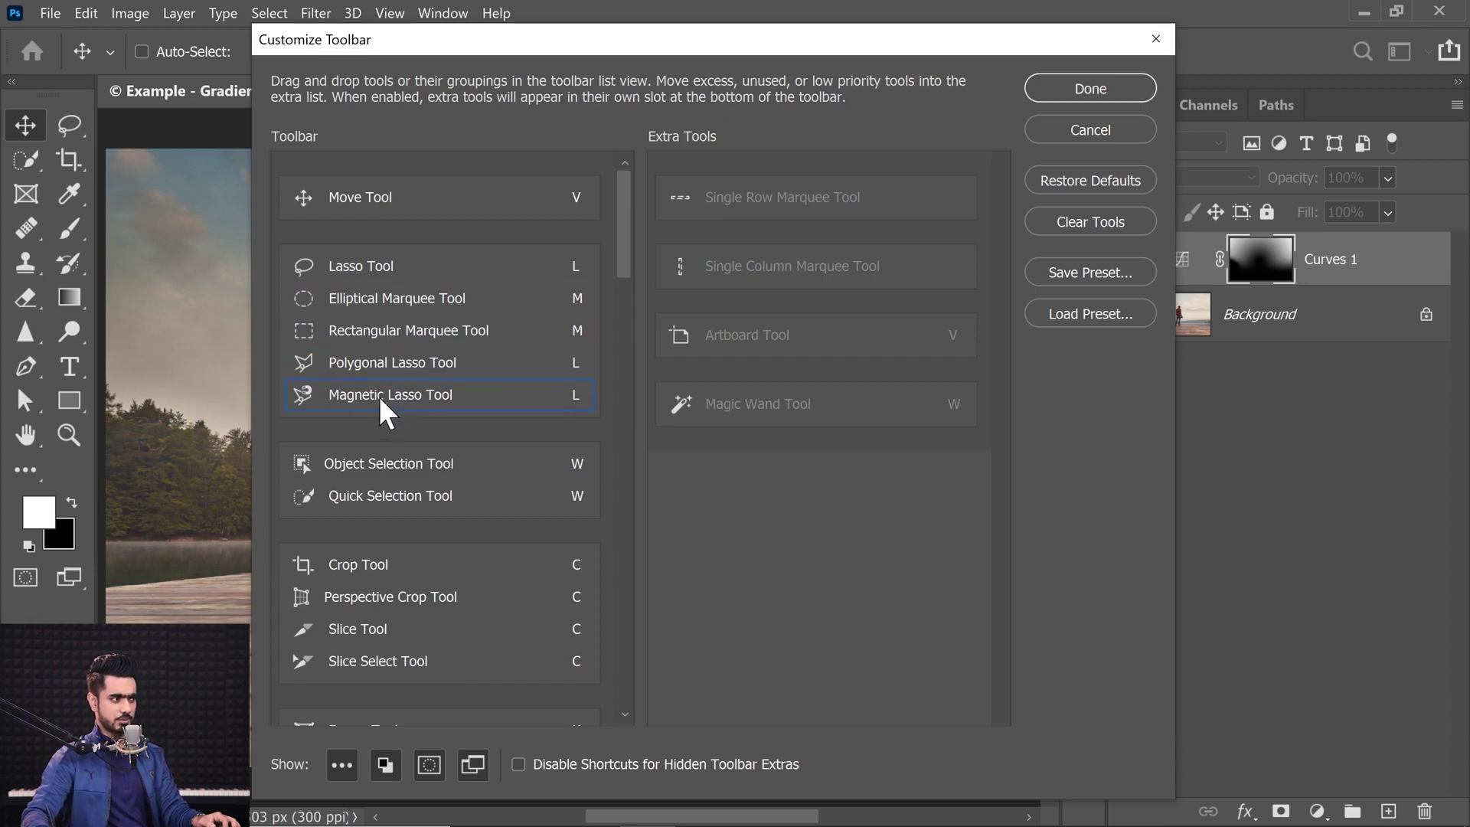
mouse_move(383, 399)
left_mouse_down()
mouse_move(517, 407)
mouse_move(824, 499)
mouse_move(715, 492)
left_mouse_up()
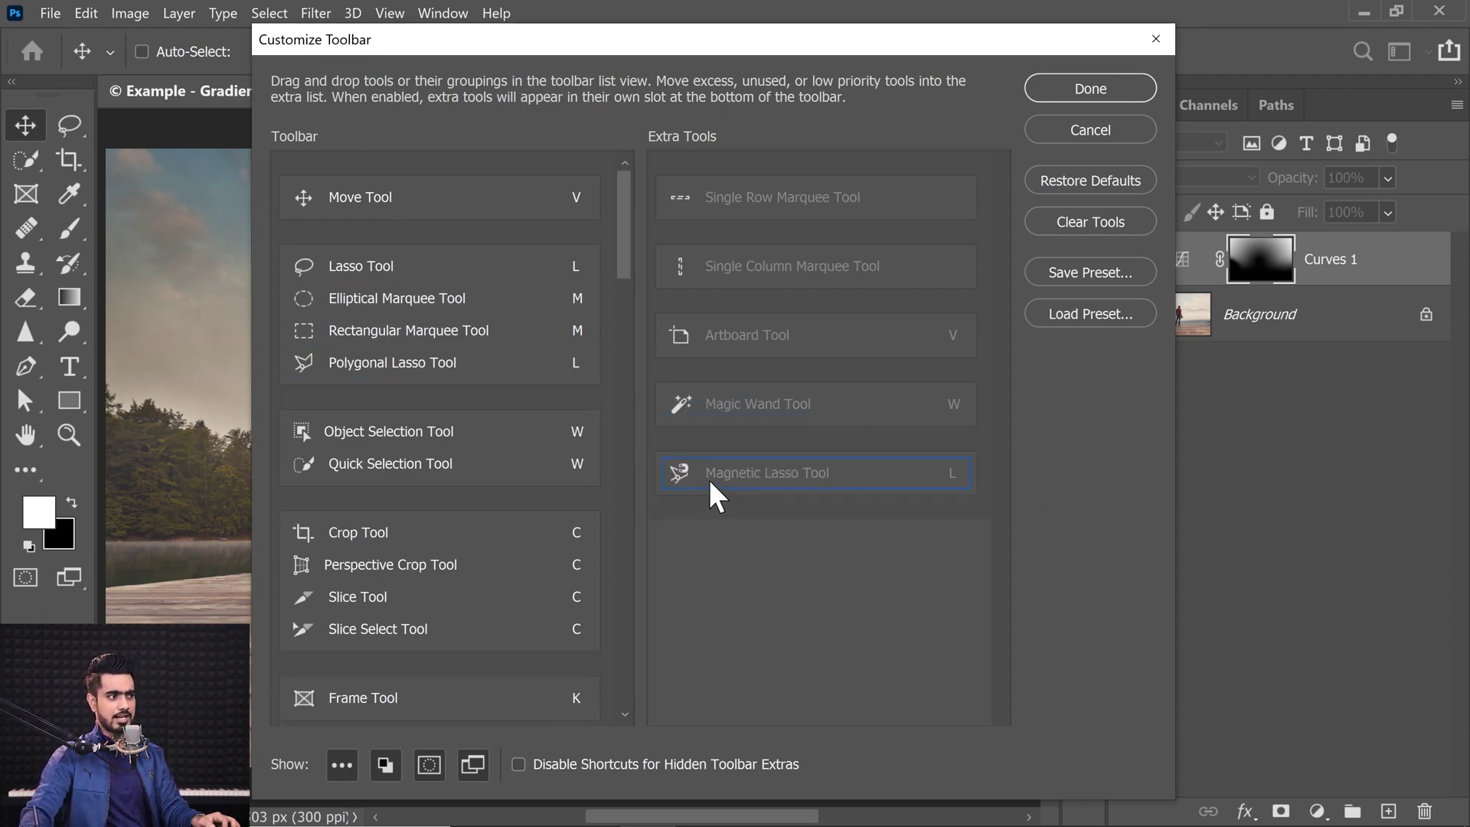
- Split the Lasso, Elliptical Marquee, Rectangular Marquee, Polygonal Lasso, Object Selection and Quick Selection tools into individual groups
left_click_drag(371, 264, 363, 243)
left_click_drag(371, 334, 373, 308)
left_click_drag(377, 410, 379, 381)
mouse_move(624, 265)
left_mouse_down()
mouse_move(618, 301)
mouse_move(591, 296)
left_mouse_up()
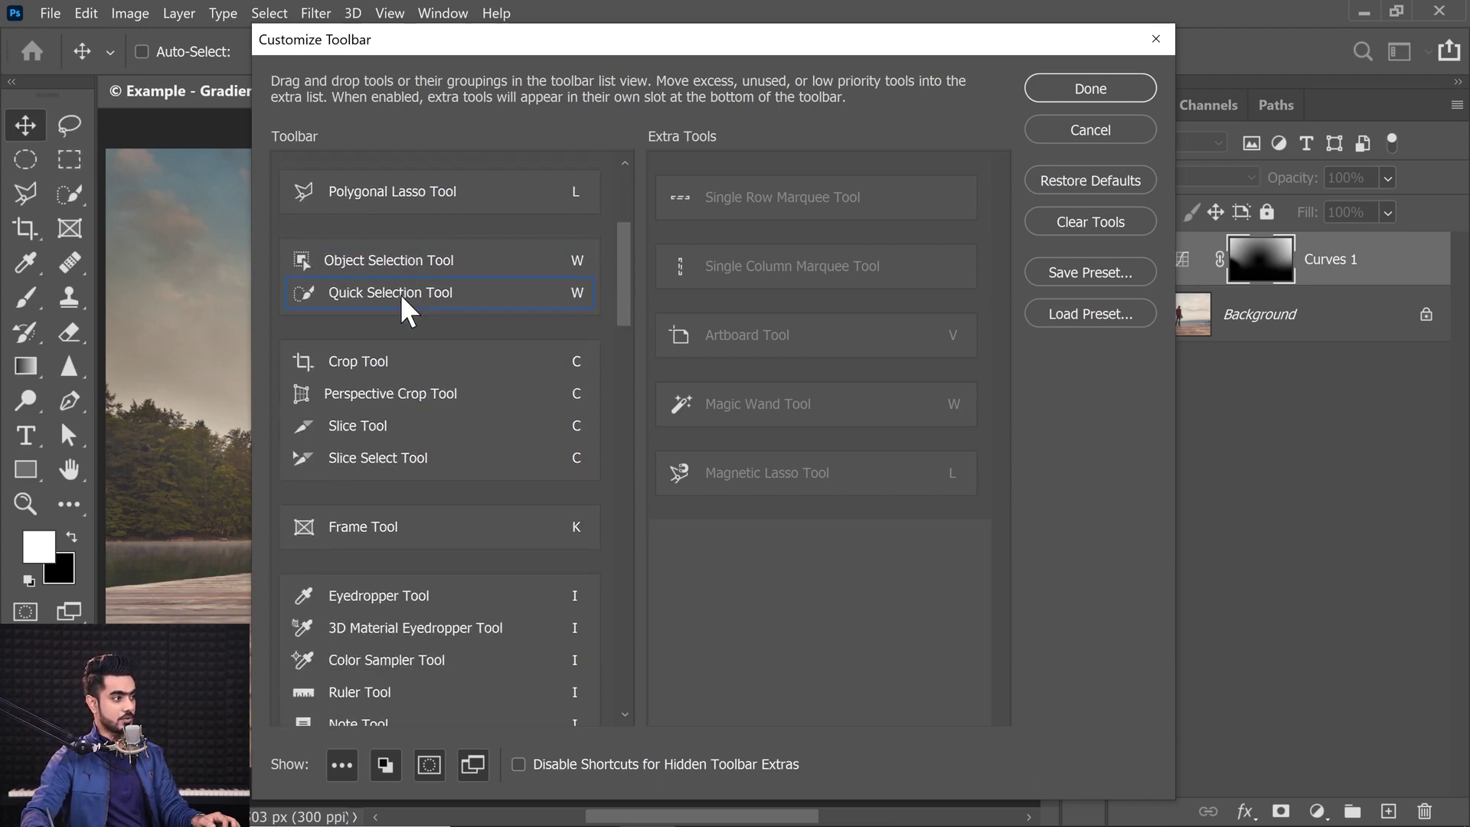
left_click_drag(410, 307, 419, 336)
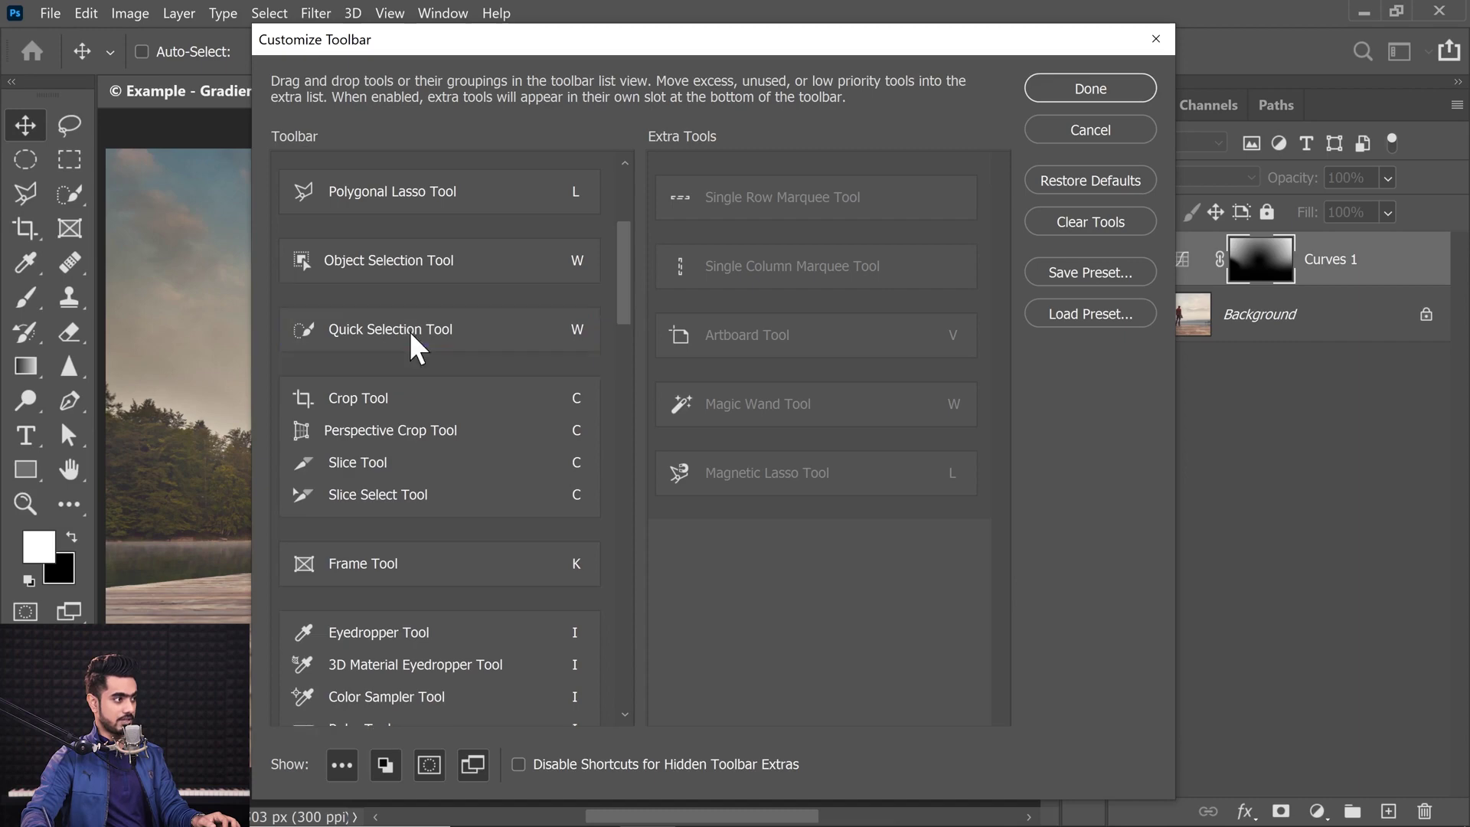
- Send the Slice Select, Slice and Frame tools to the extra tools
left_click_drag(618, 312, 620, 327)
left_click_drag(398, 418, 770, 582)
left_click_drag(379, 383, 770, 610)
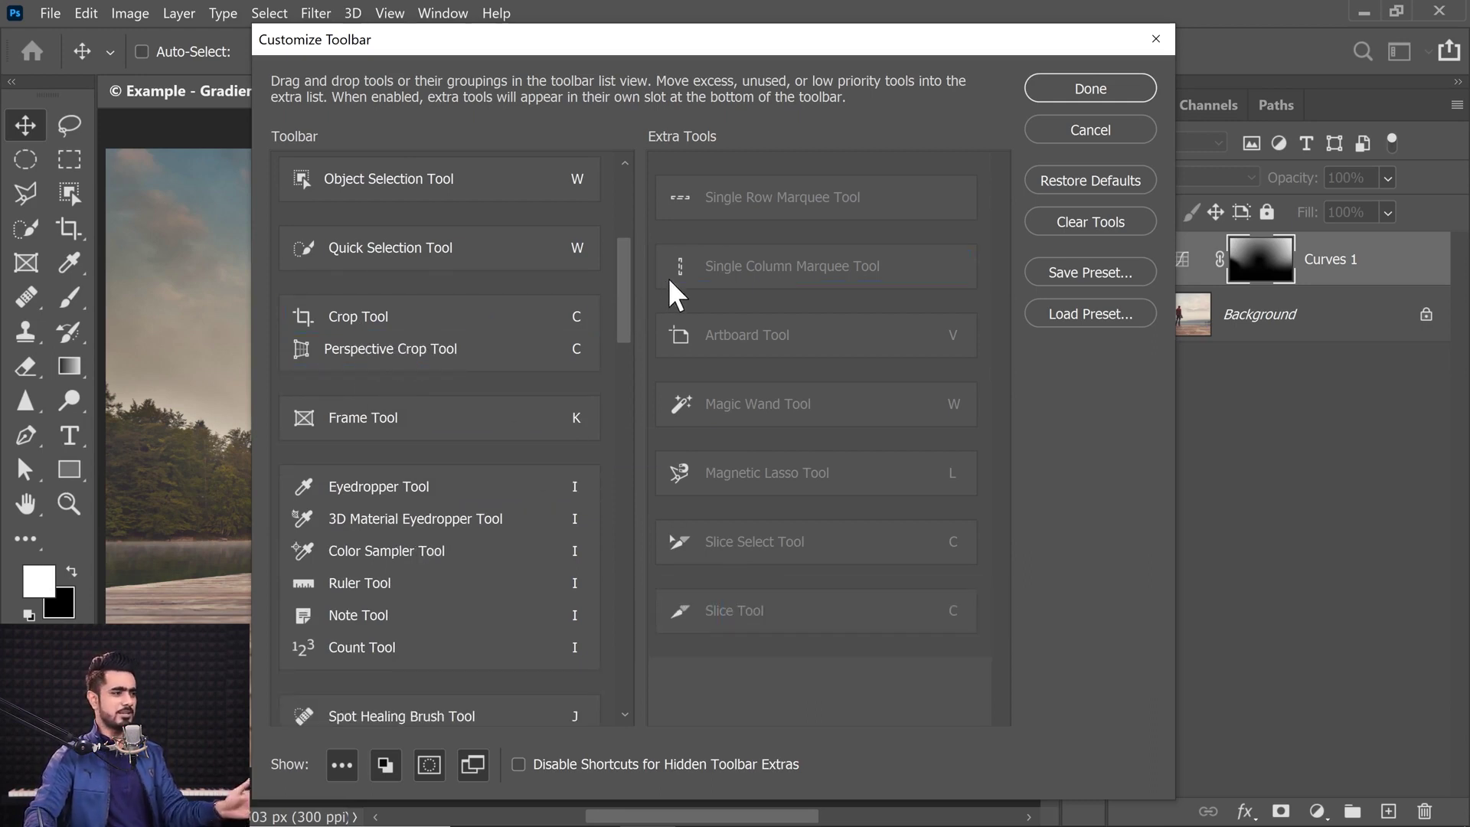
scroll(630, 292, "down", 5)
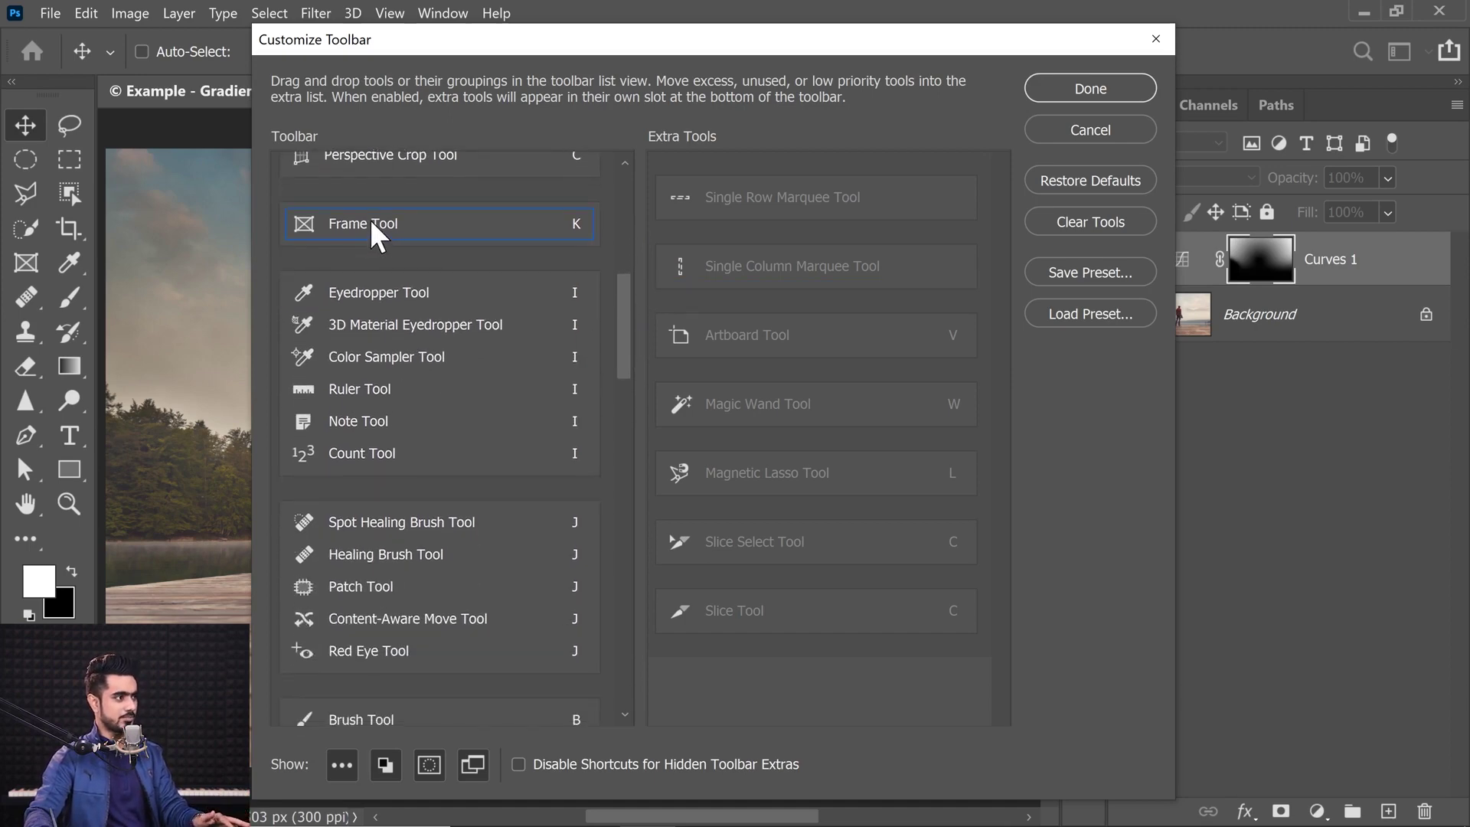
left_click_drag(381, 234, 796, 674)
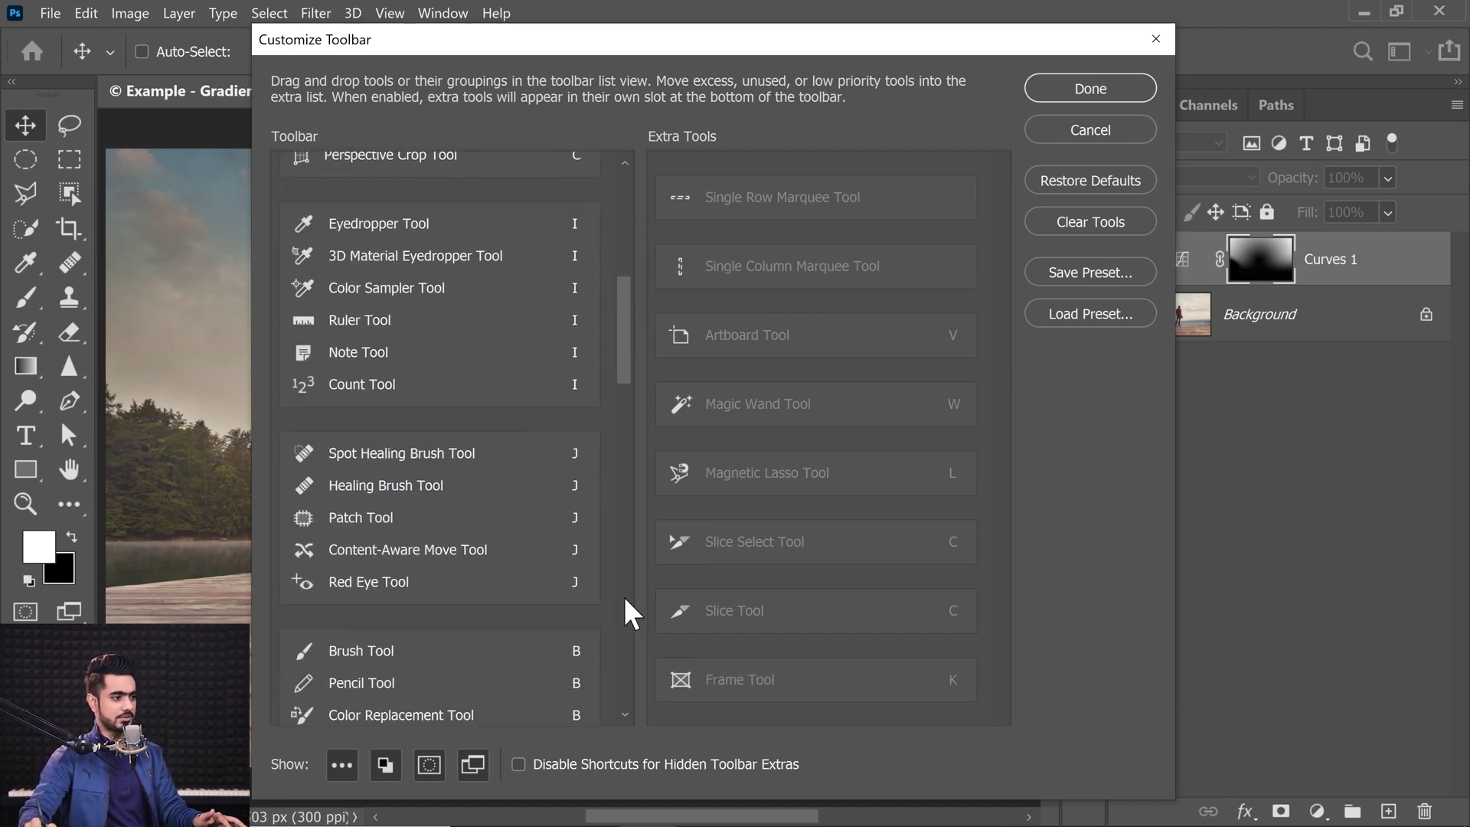
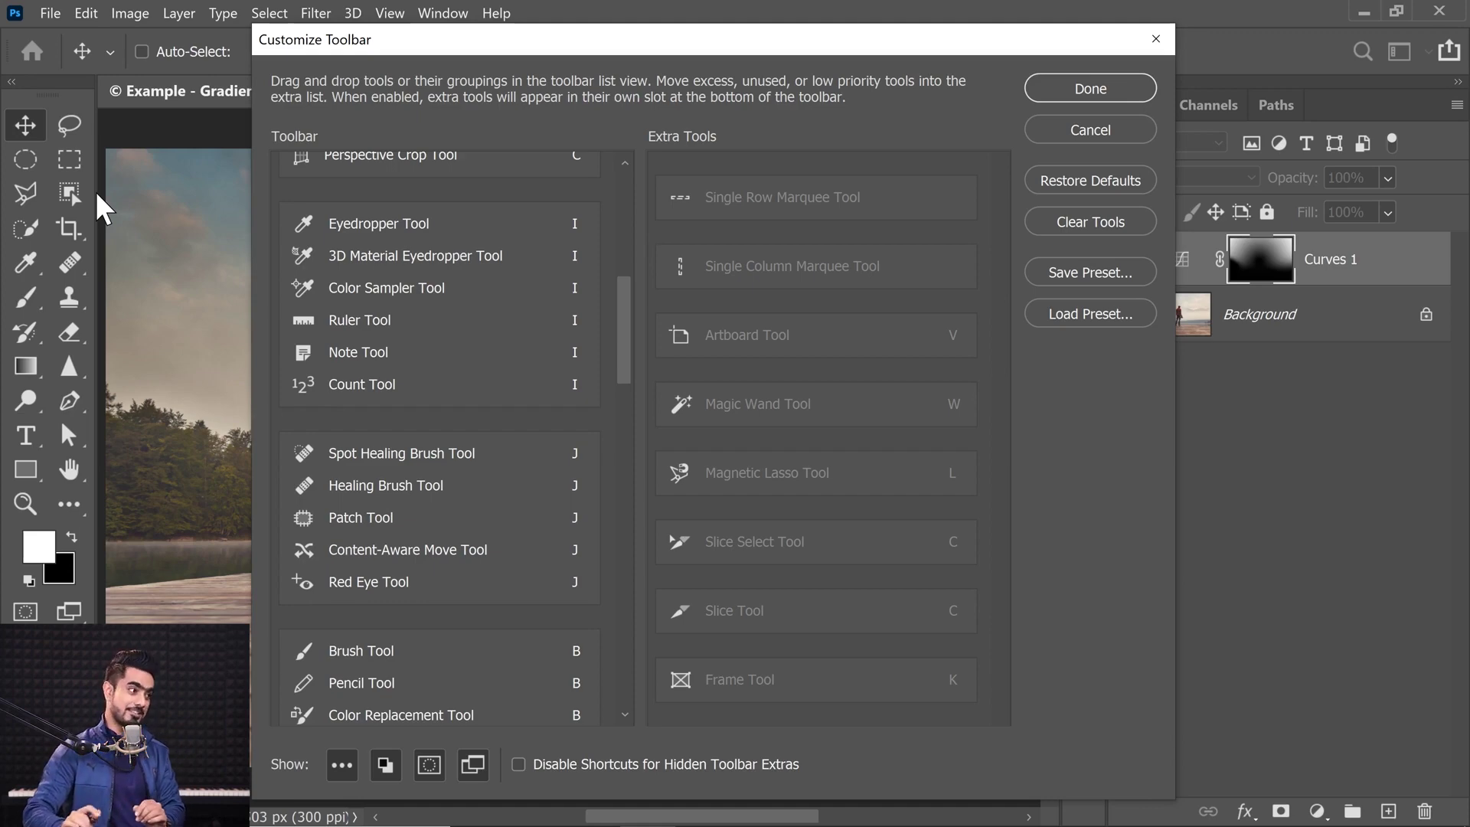
- Send the Ruler Tool, the Brush group, Content-Aware Move and Red Eye to the extra tools, and restore the default toolbar
mouse_move(360, 320)
left_mouse_down()
mouse_move(727, 272)
mouse_move(735, 294)
left_mouse_up()
left_click_drag(380, 610, 720, 329)
mouse_move(411, 515)
left_mouse_down()
mouse_move(727, 566)
mouse_move(653, 585)
left_mouse_up()
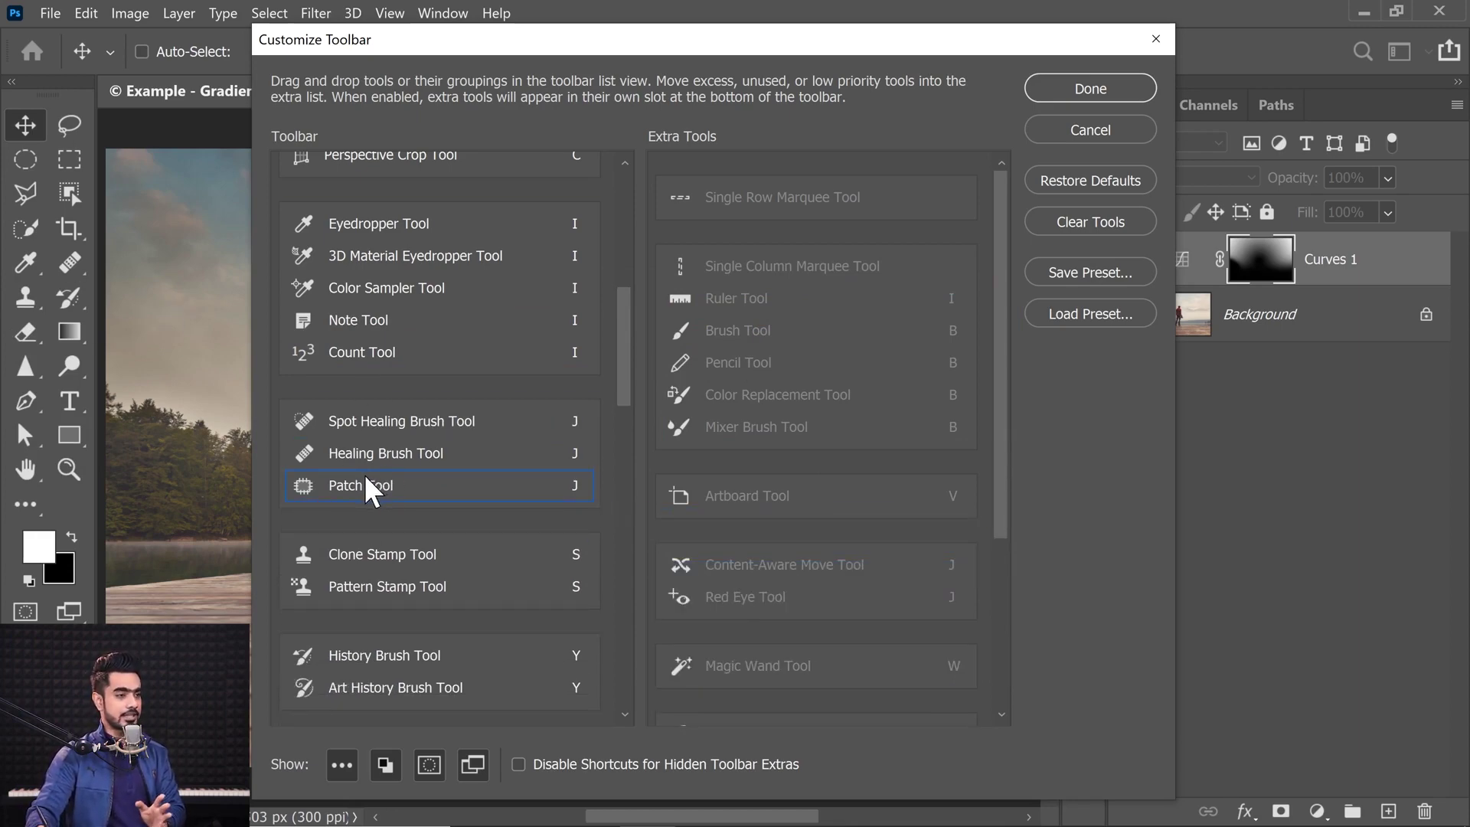
left_click(1060, 192)
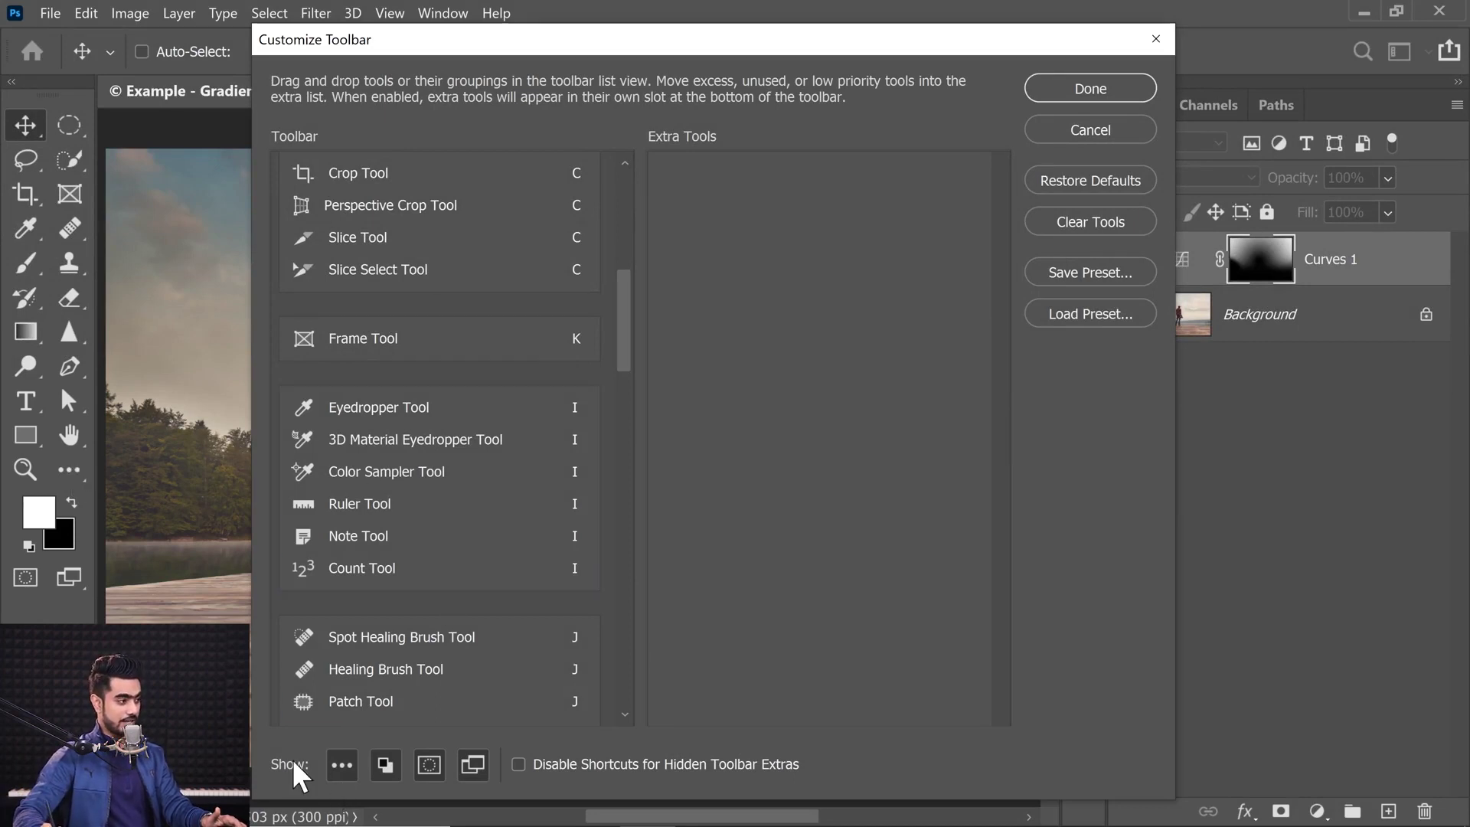
- Toggle the toolbar's Edit Toolbar slot and foreground/background colours off and back on, and restore the defaults
left_click(340, 765)
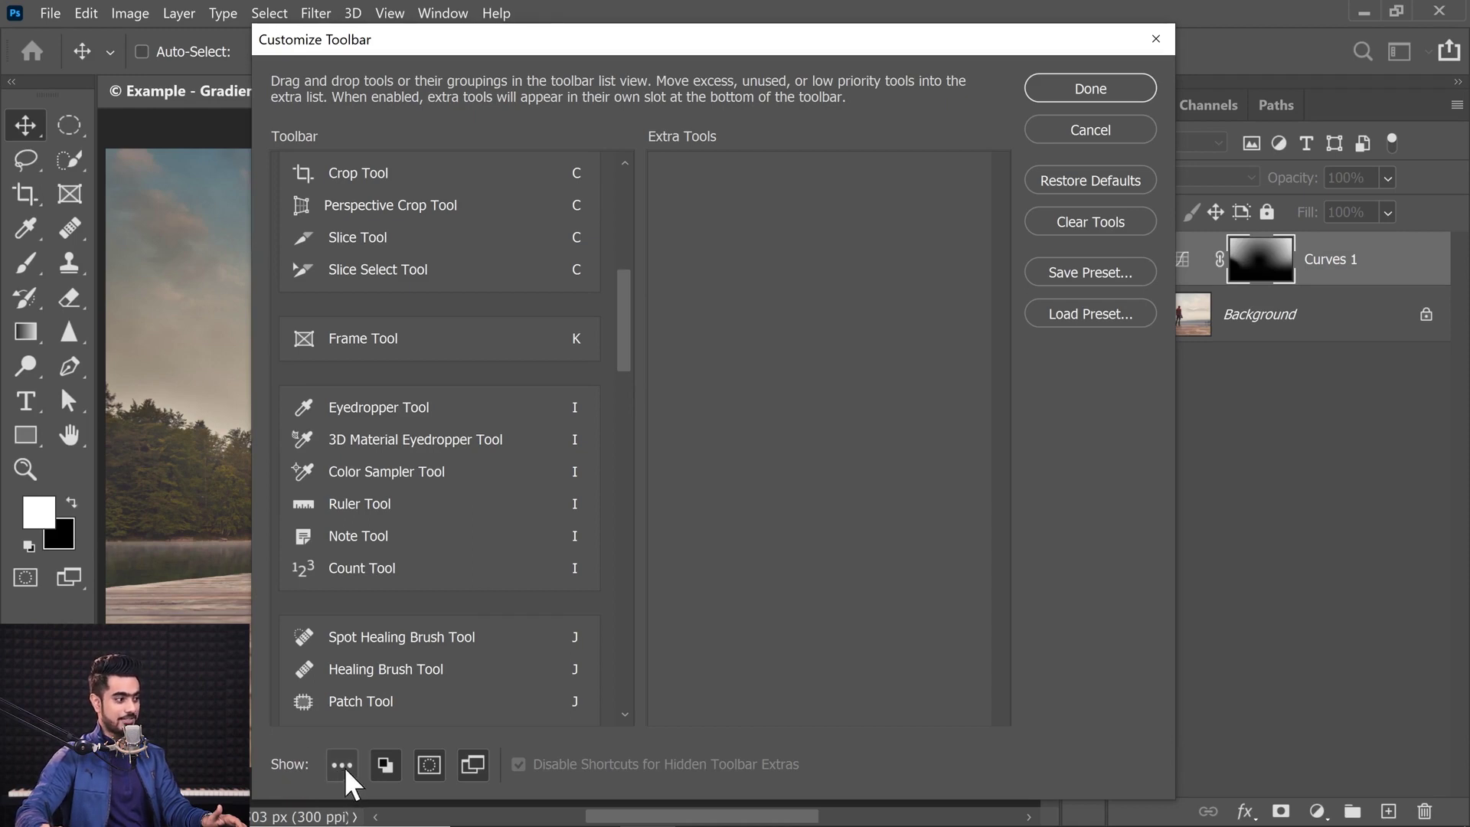
left_click(343, 765)
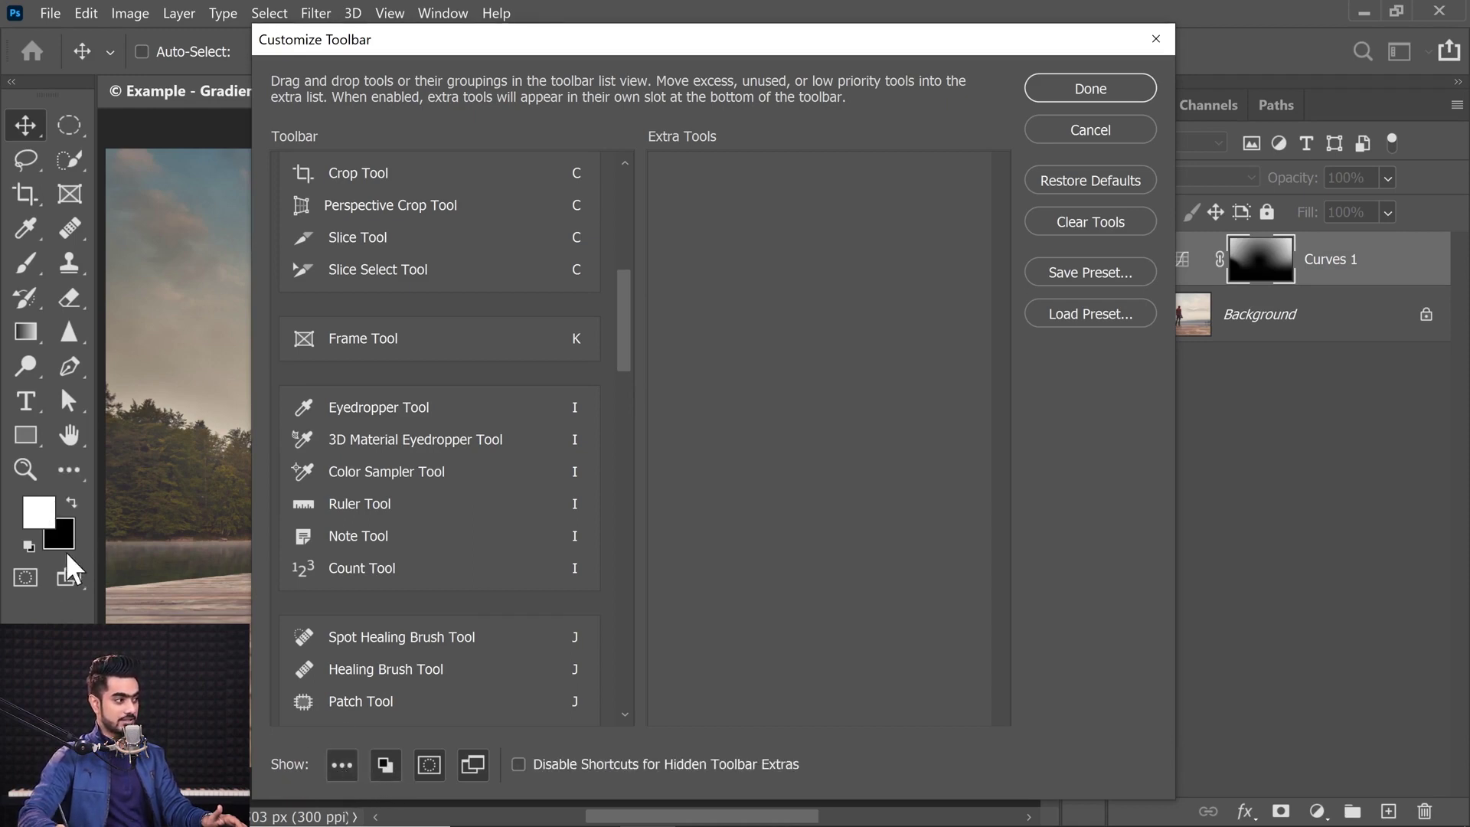
left_click(384, 765)
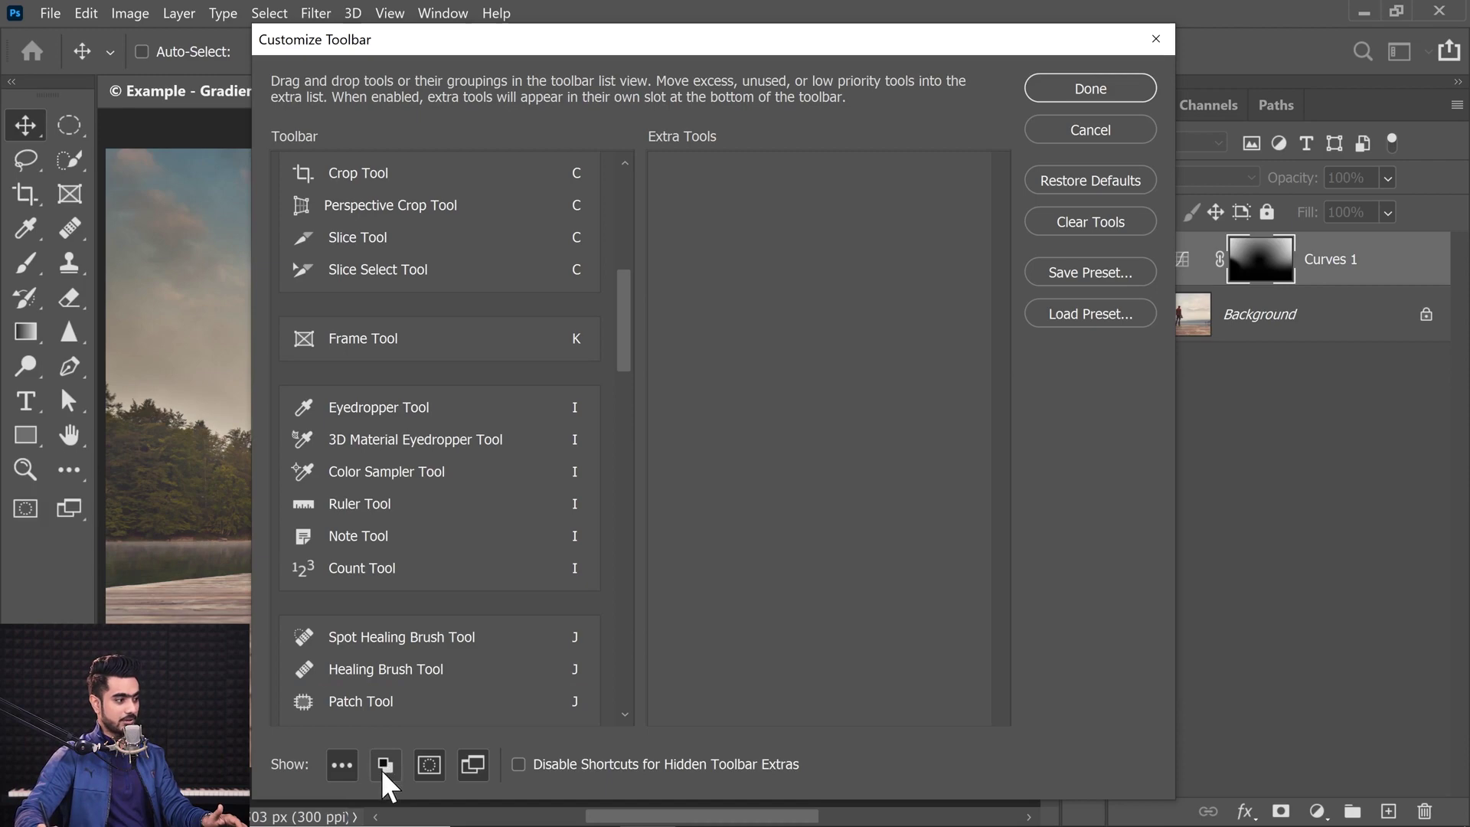
left_click(384, 765)
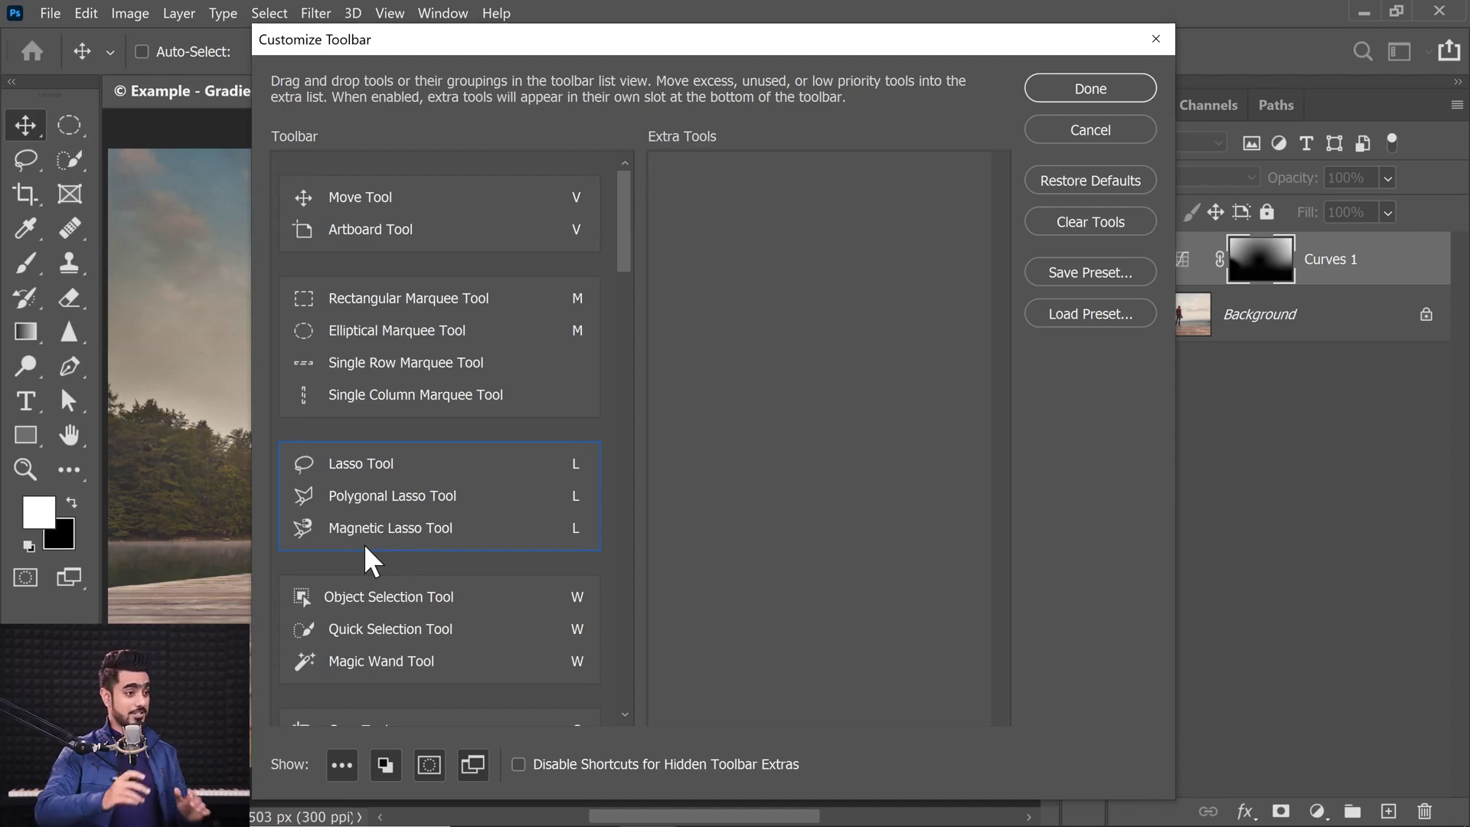
left_click(1054, 181)
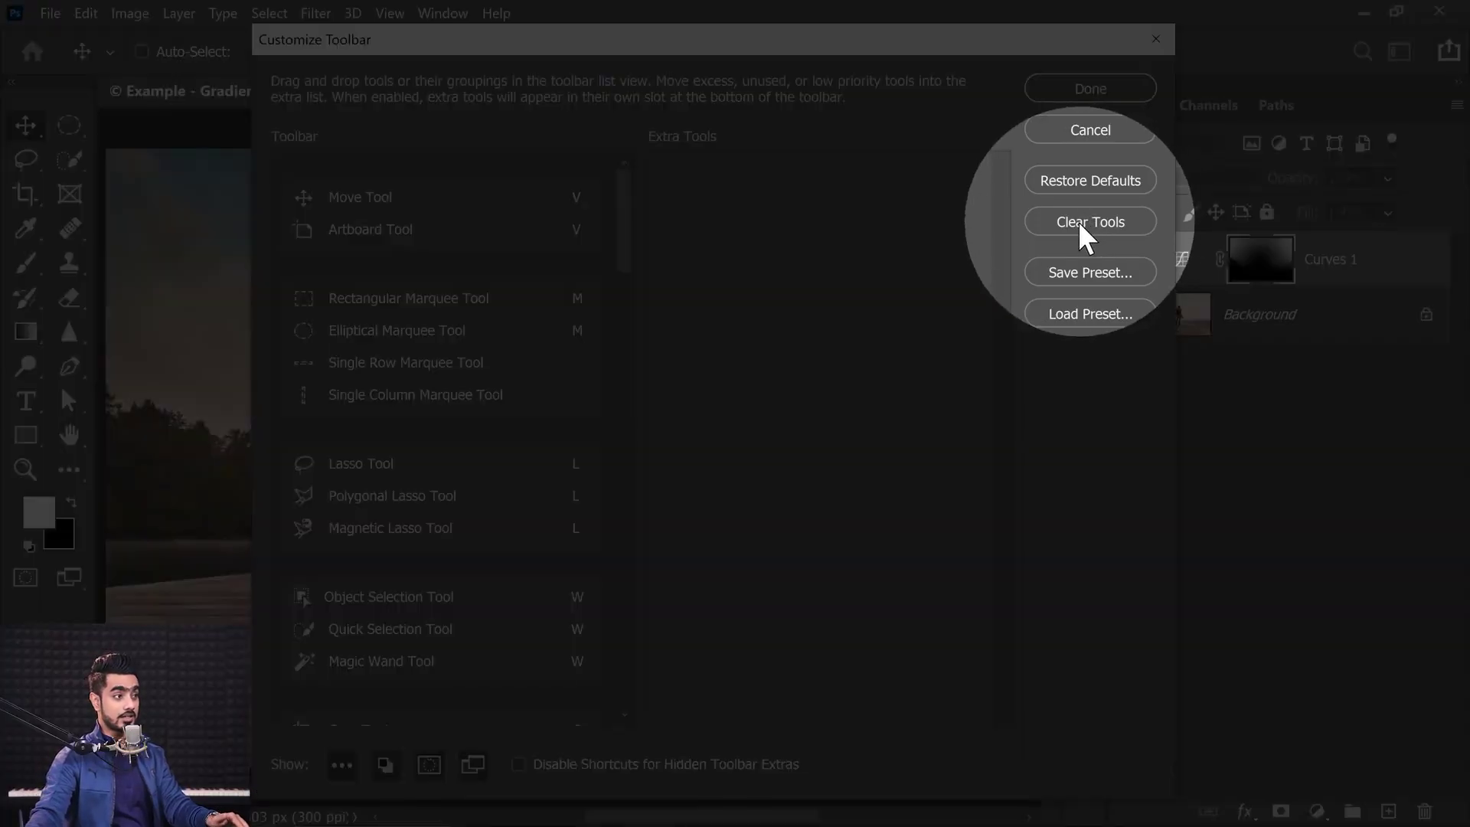
- Clear all tools and add back only Move, Rectangular Marquee and Lasso as separate groups, restoring the default toolbar at the end
left_click(1079, 224)
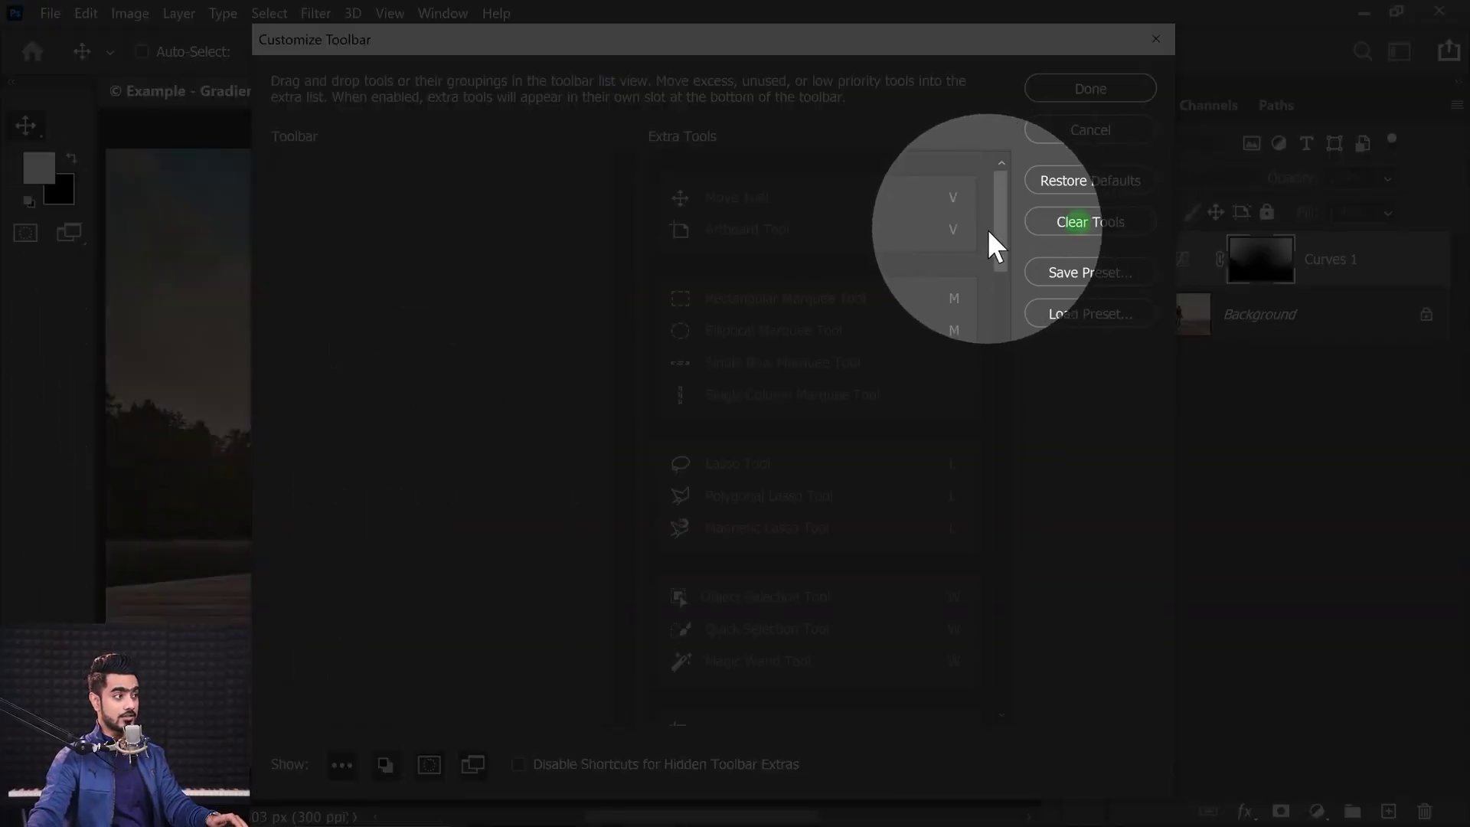
left_click_drag(761, 196, 490, 192)
left_click_drag(735, 207, 367, 214)
left_click_drag(801, 258, 531, 258)
scroll(999, 259, "down", 1)
scroll(997, 259, "down", 2)
mouse_move(732, 268)
left_mouse_down()
mouse_move(368, 305)
mouse_move(355, 319)
left_mouse_up()
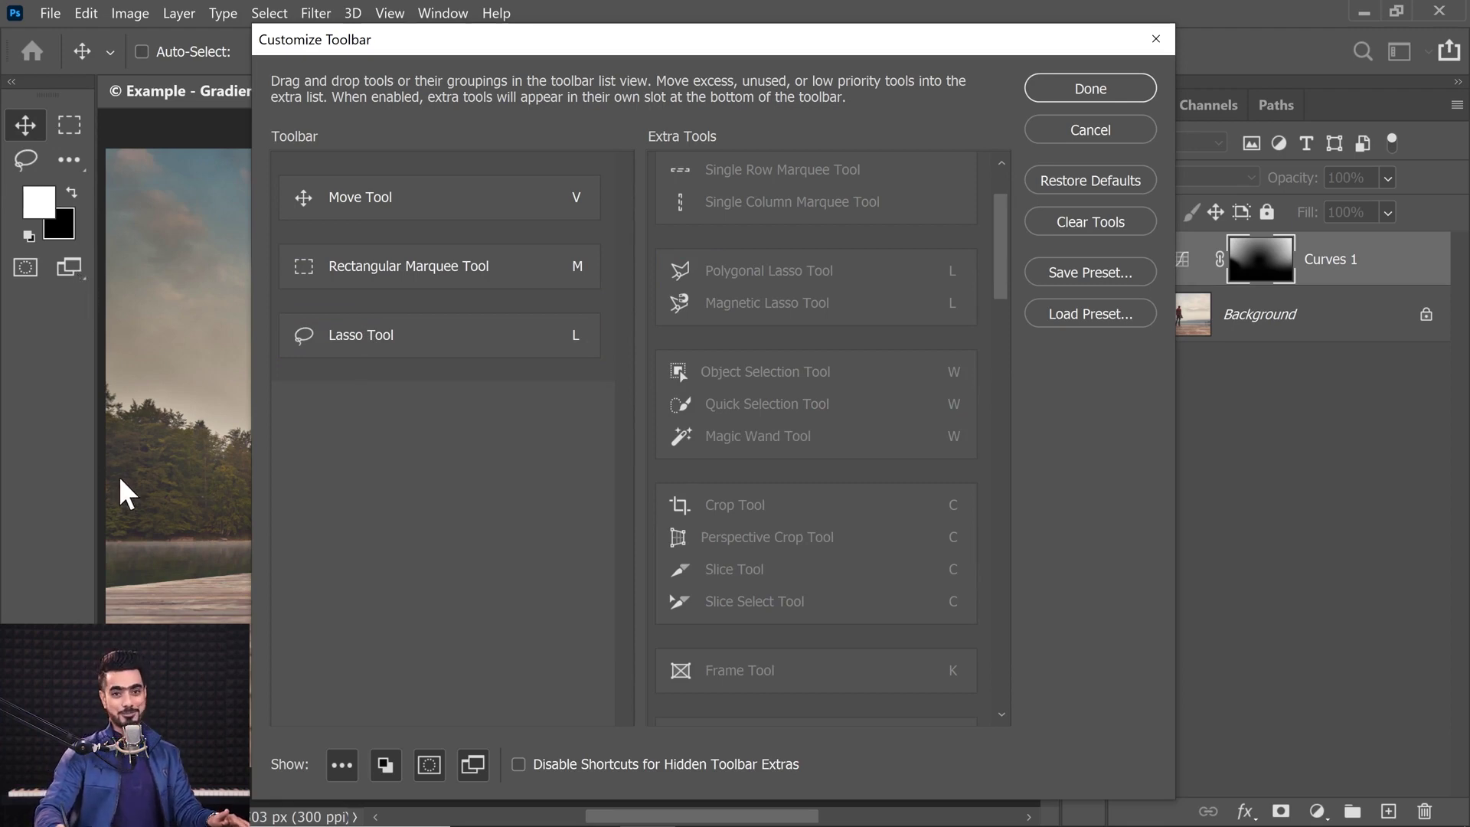
left_click(1061, 181)
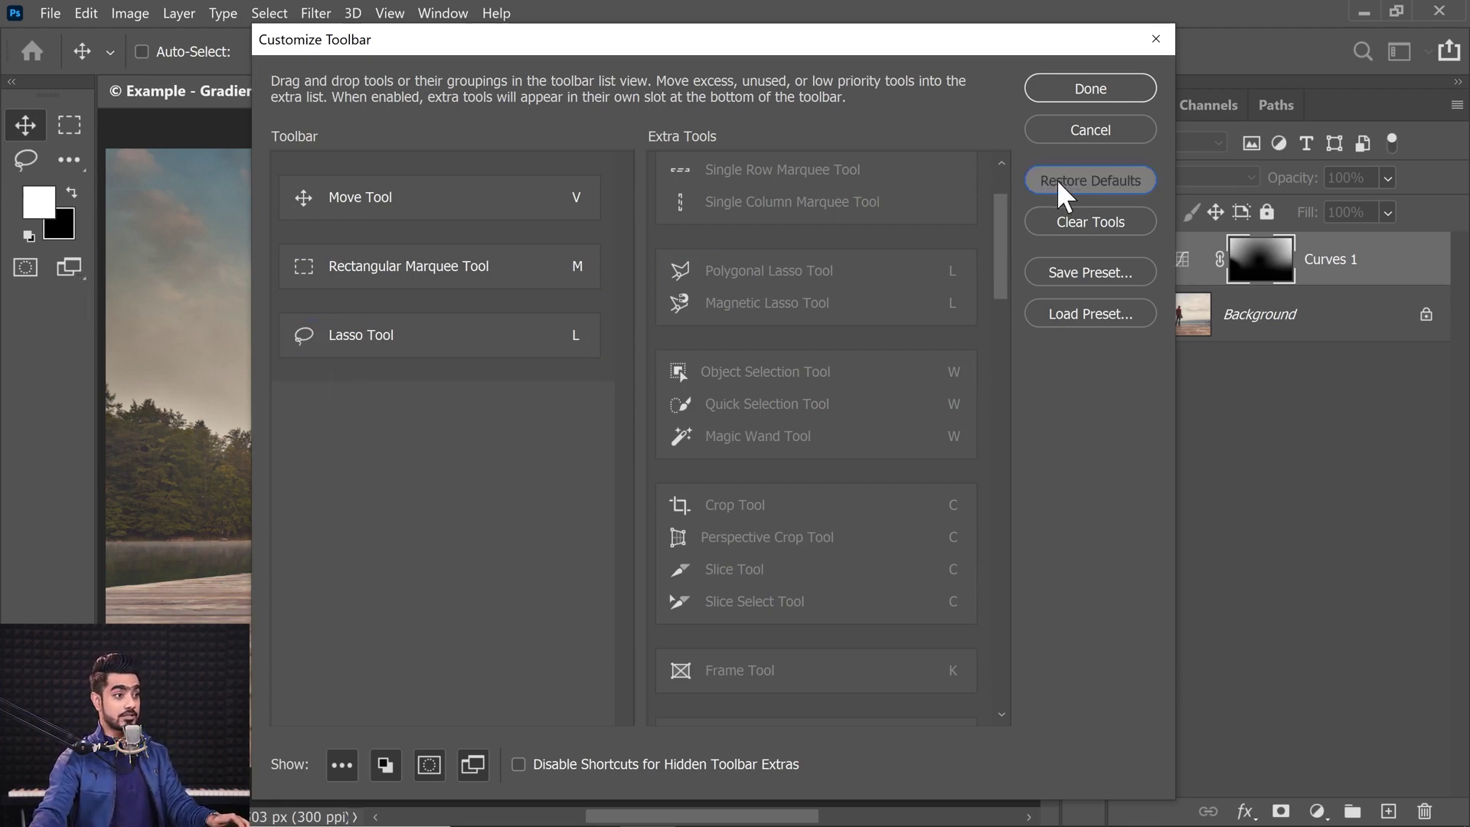
- Send the Single Row and Single Column Marquee tools to the extra tools and give the Lasso Tool its own group
scroll(625, 234, "down", 2)
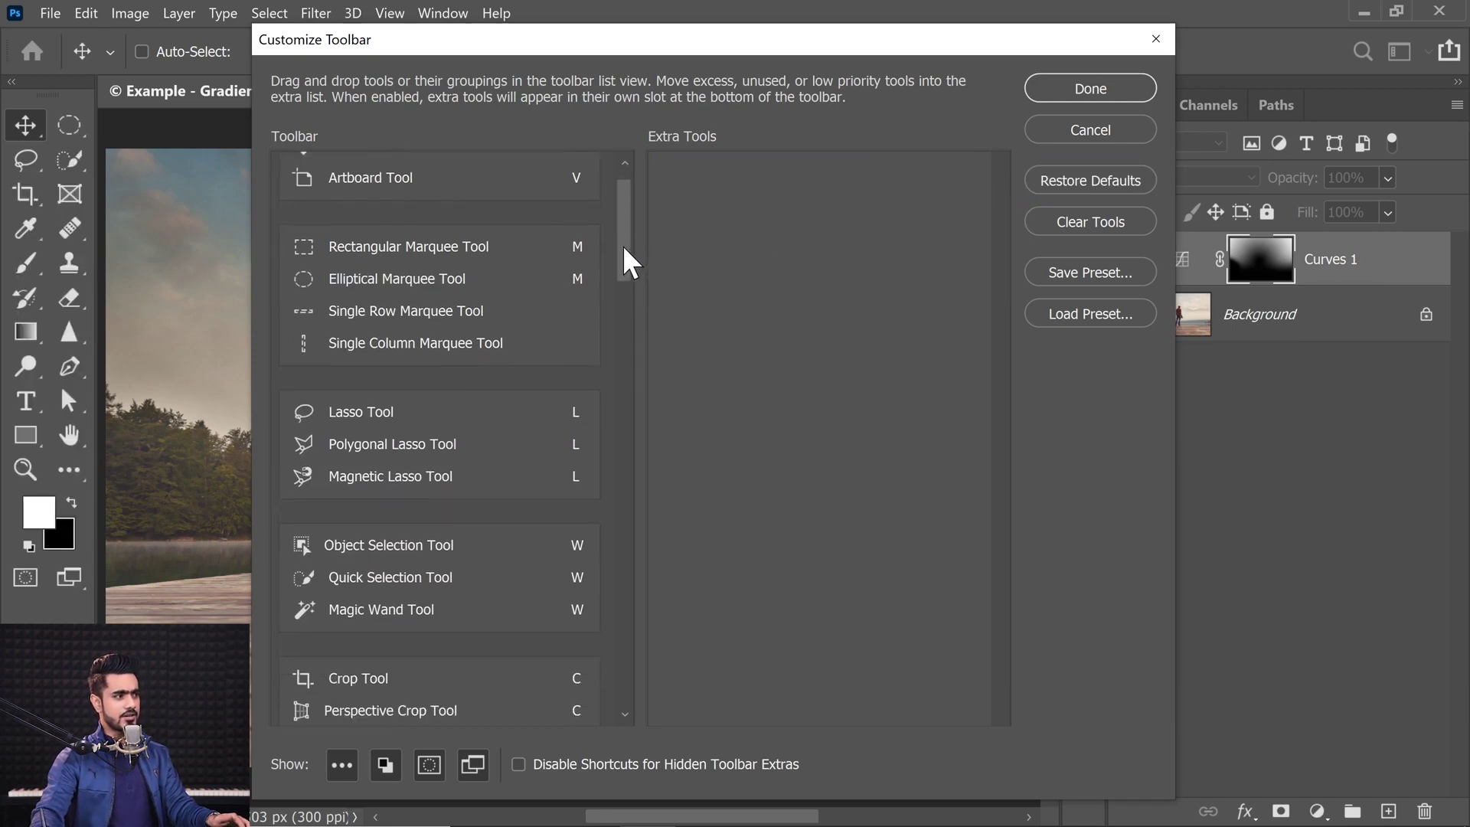
left_click_drag(394, 317, 774, 253)
left_click_drag(433, 302, 668, 346)
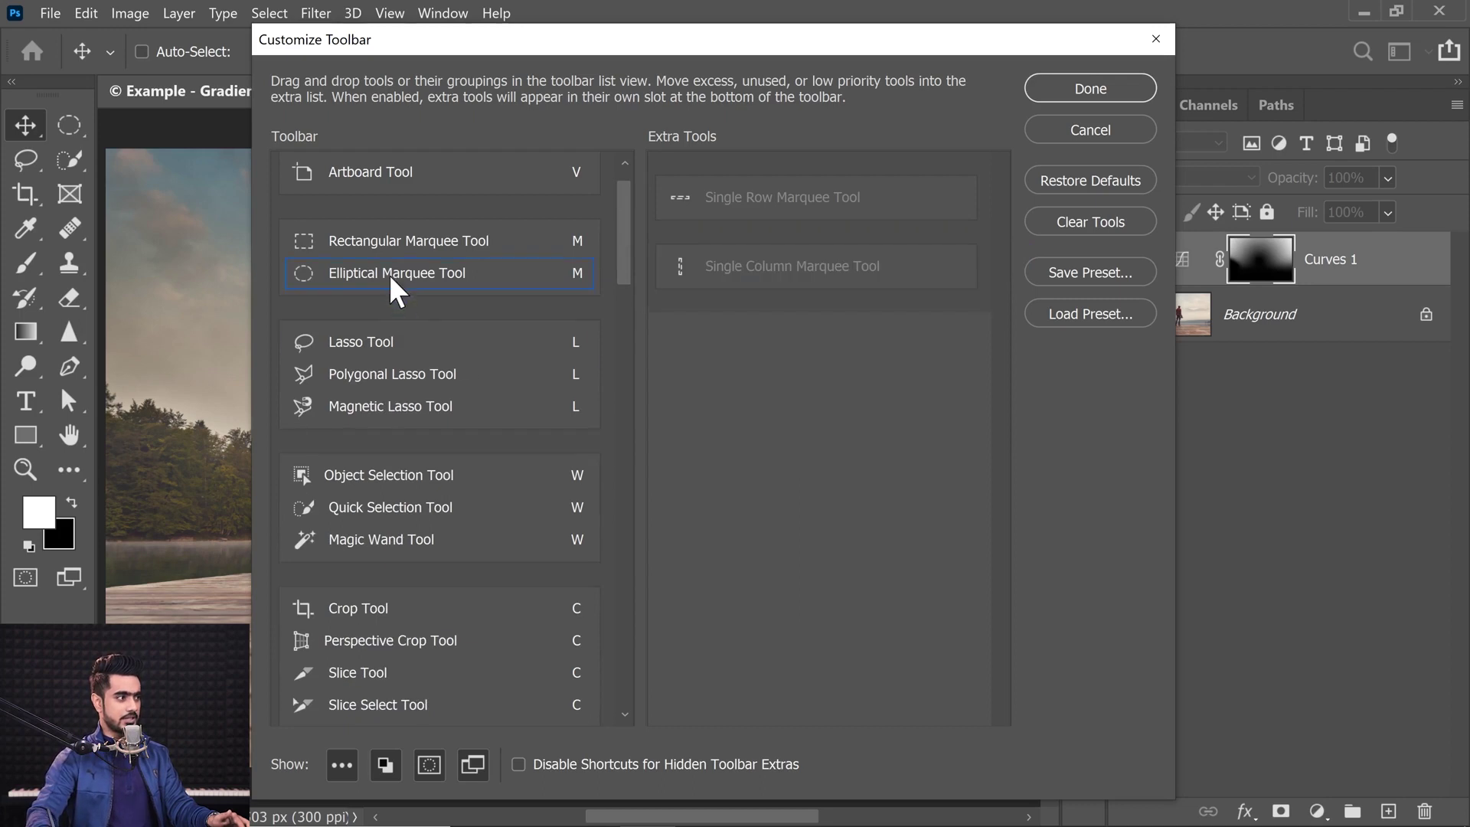
left_click_drag(381, 349, 383, 306)
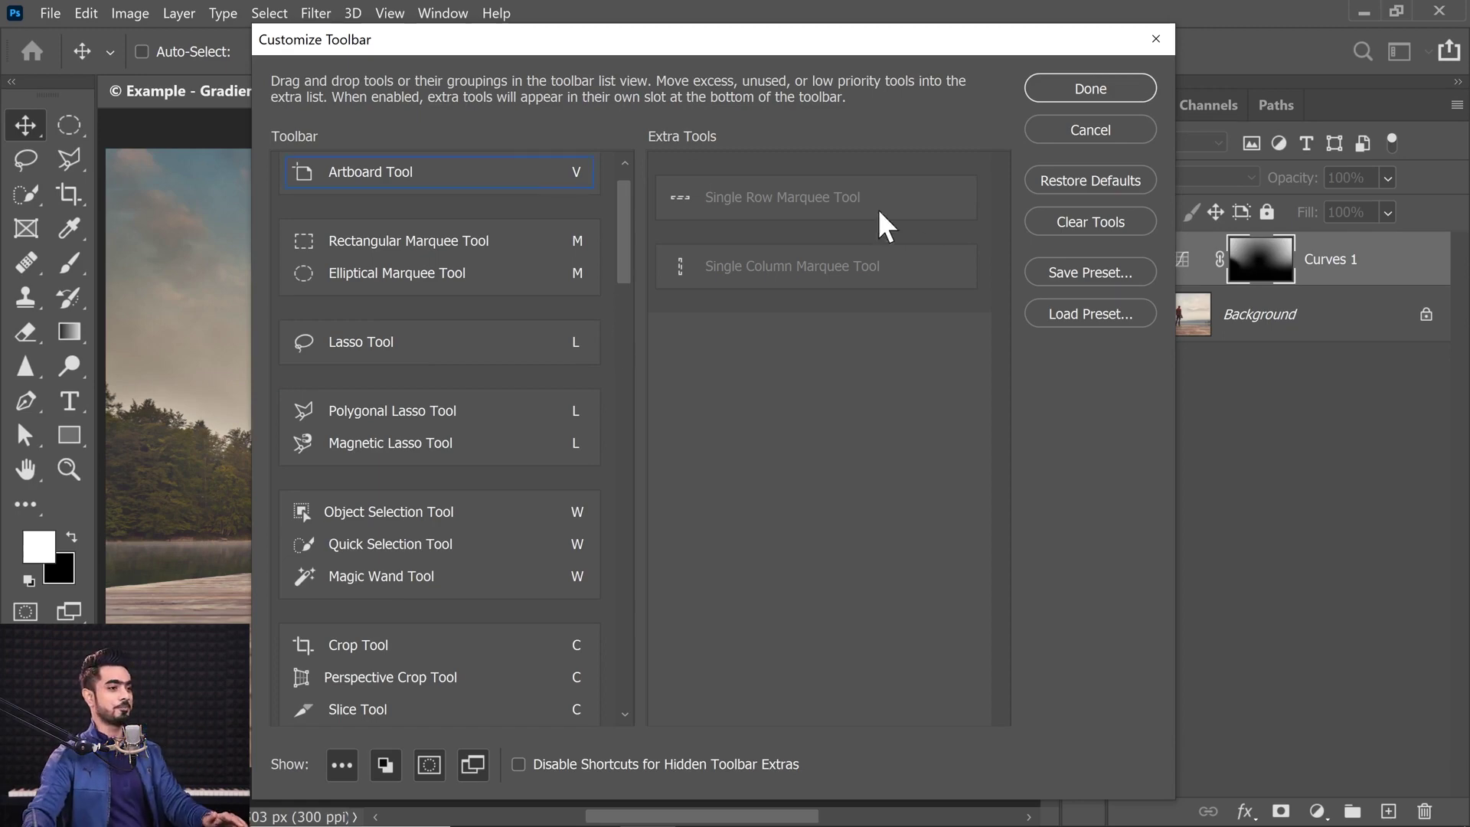
- Save the toolbar layout as a .tbr preset in Custom Toolbars, named with the creator's first name and the number 1
left_click(1082, 274)
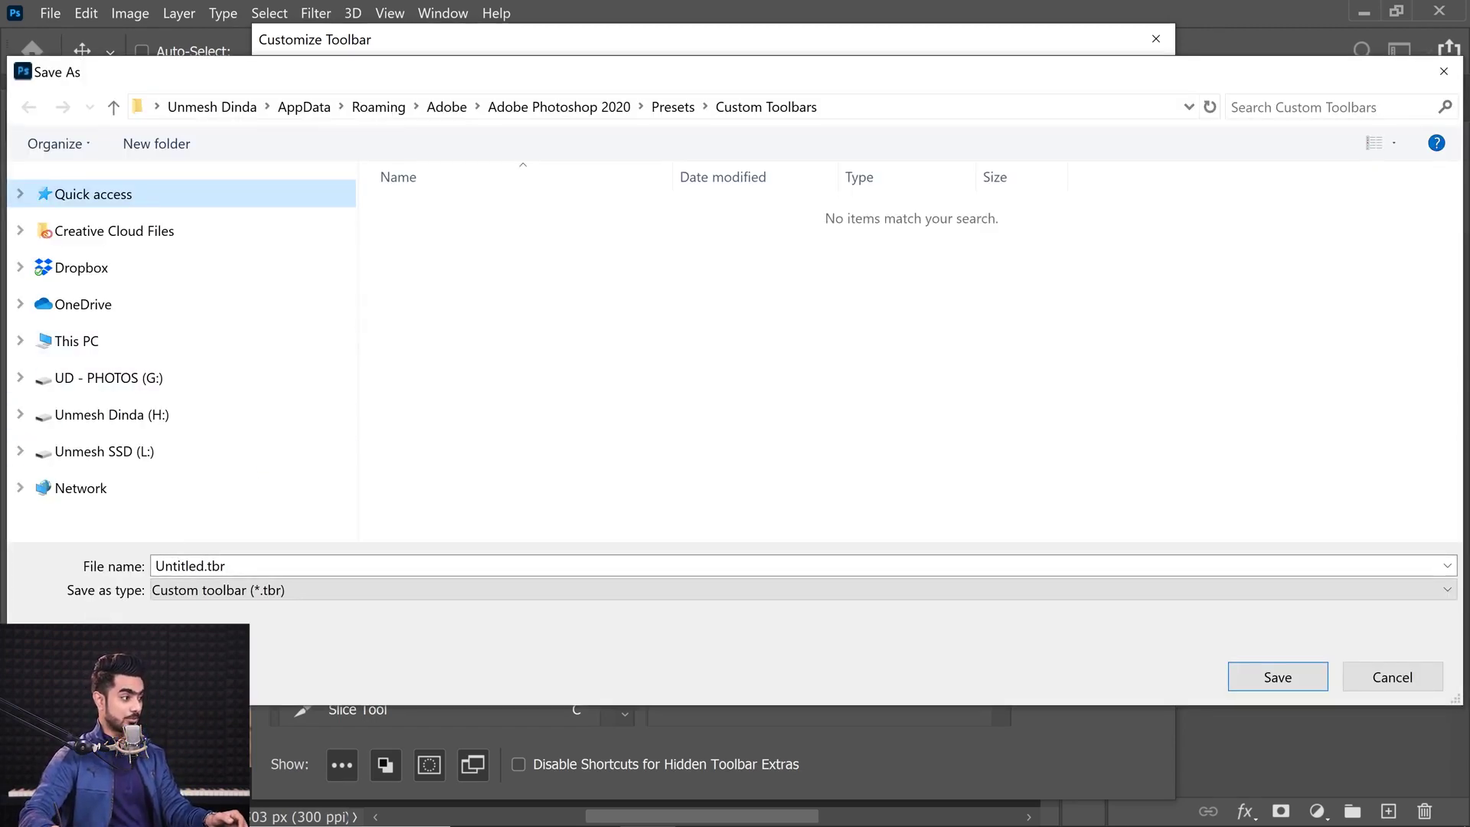
left_click(180, 566)
double_click(180, 566)
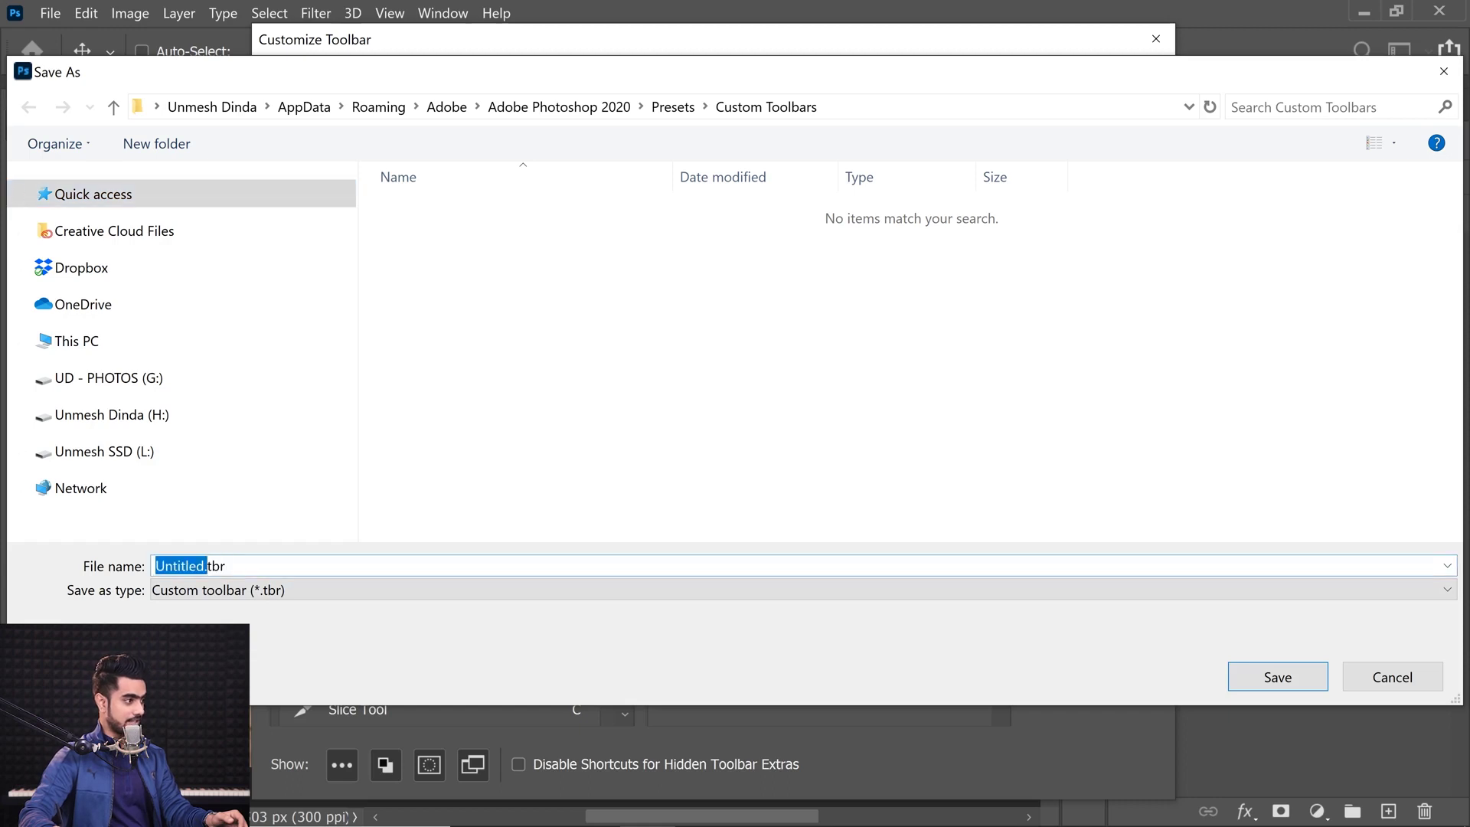
type("U")
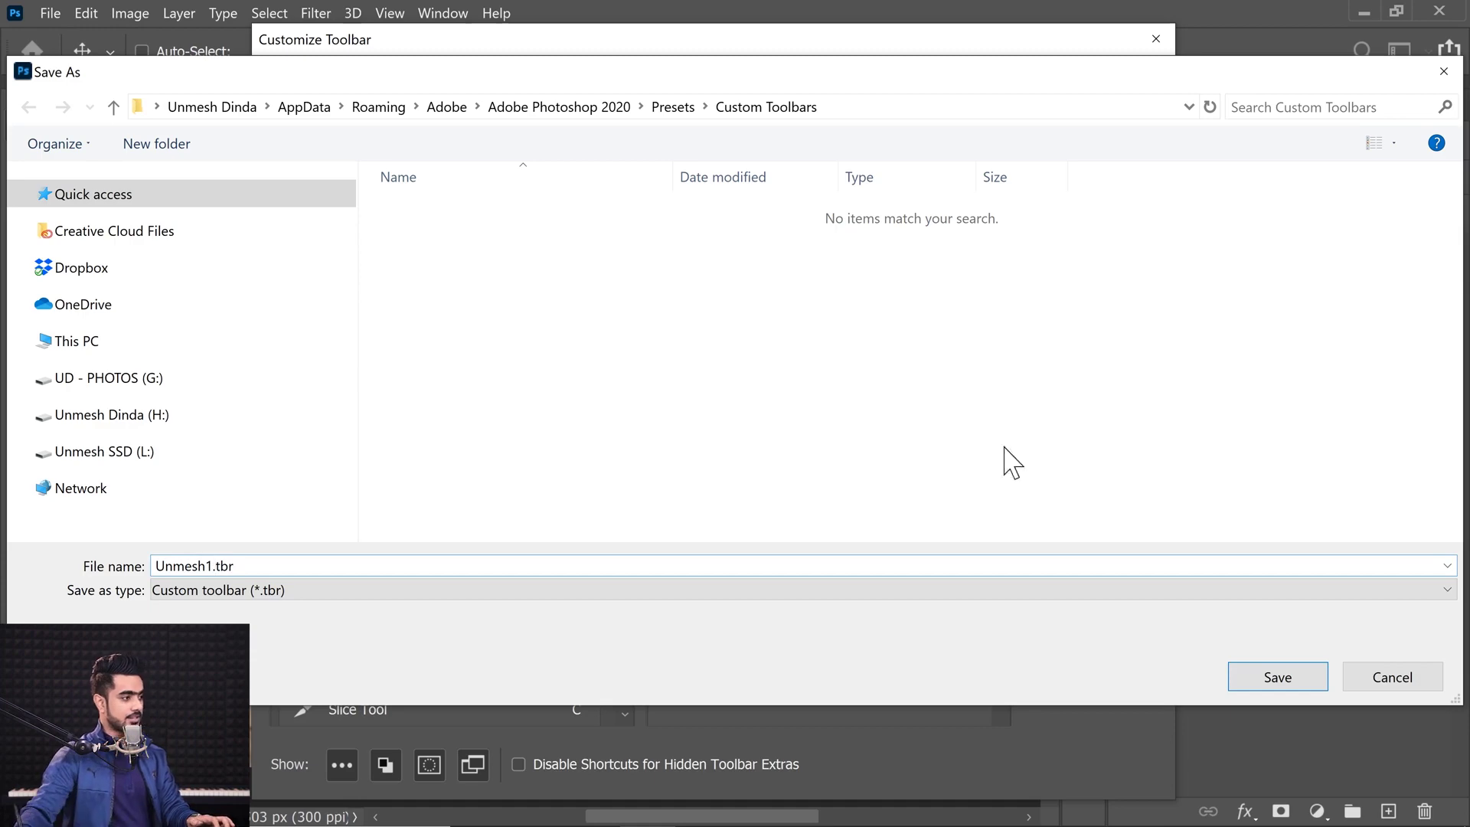
left_click(1277, 677)
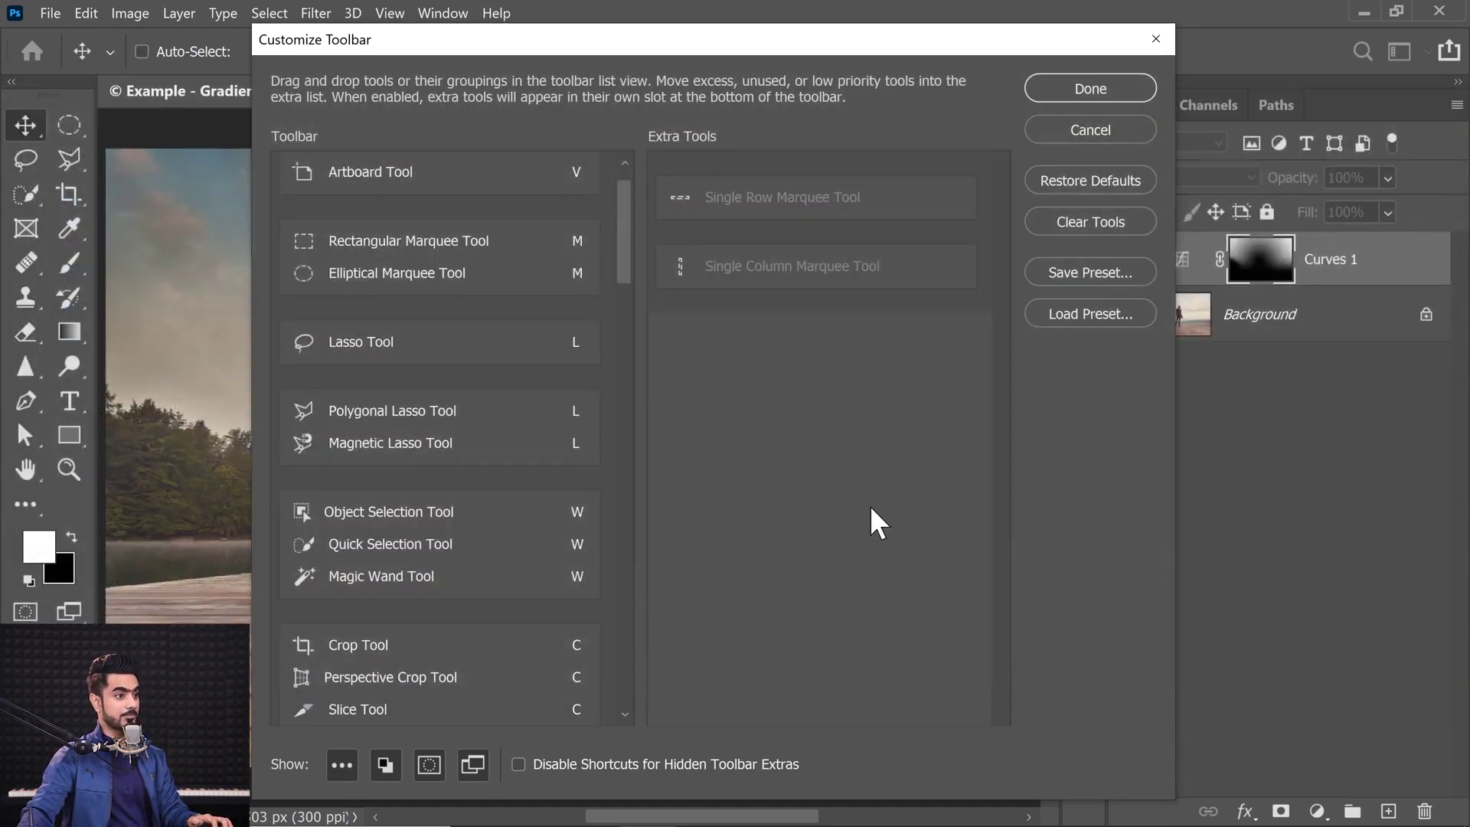
- Send the Magnetic Lasso, Polygonal Lasso and Magic Wand tools to the extra tools, with the Crop and Slice group merged under Lasso
left_click_drag(356, 448, 718, 403)
left_click_drag(357, 410, 727, 414)
mouse_move(360, 582)
left_mouse_down()
mouse_move(360, 375)
mouse_move(696, 416)
mouse_move(700, 435)
left_mouse_up()
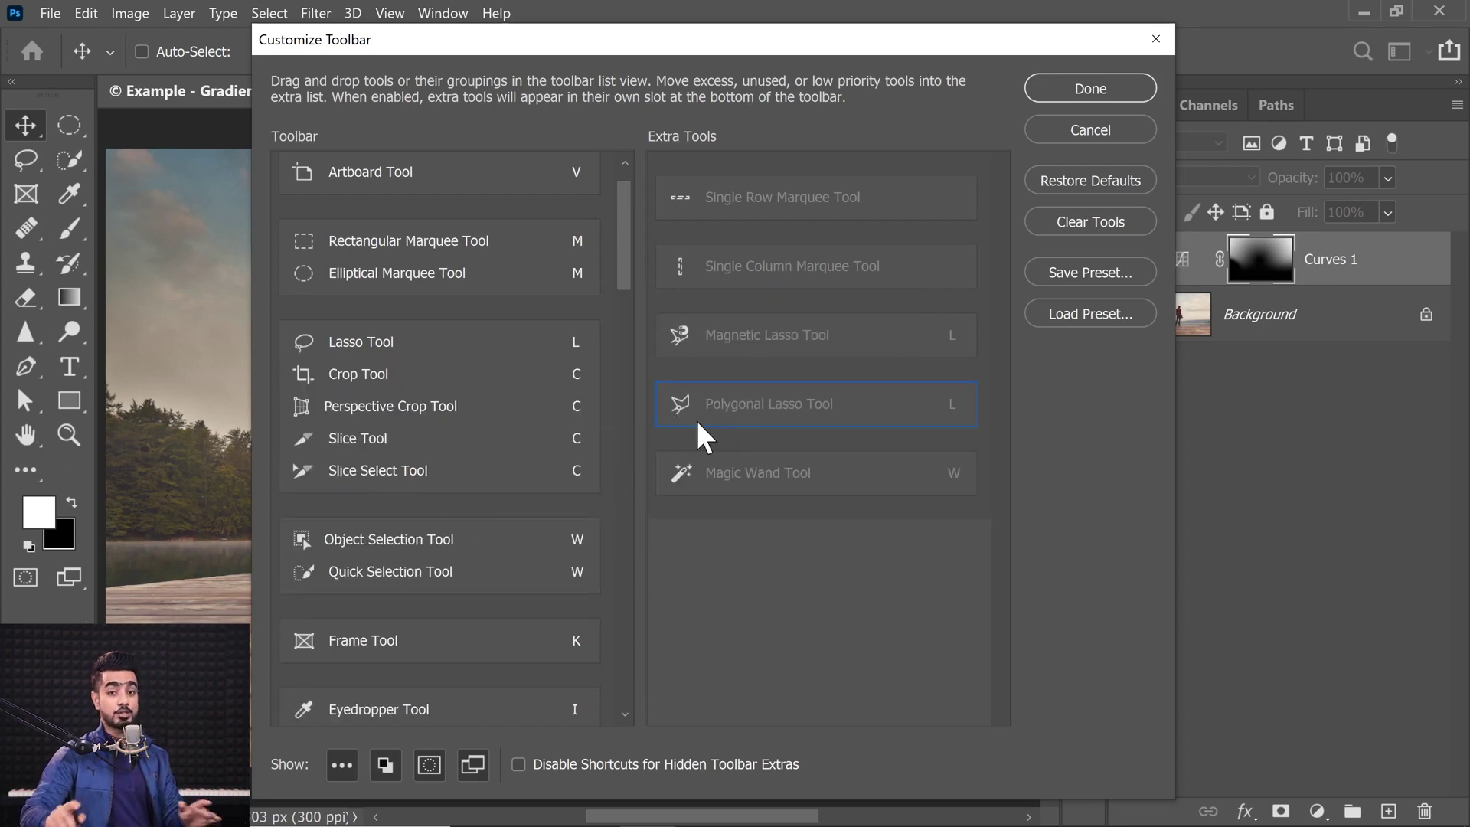
- Load the saved .tbr preset from Custom Toolbars, restore the default toolbar and finish customizing
left_click(1081, 314)
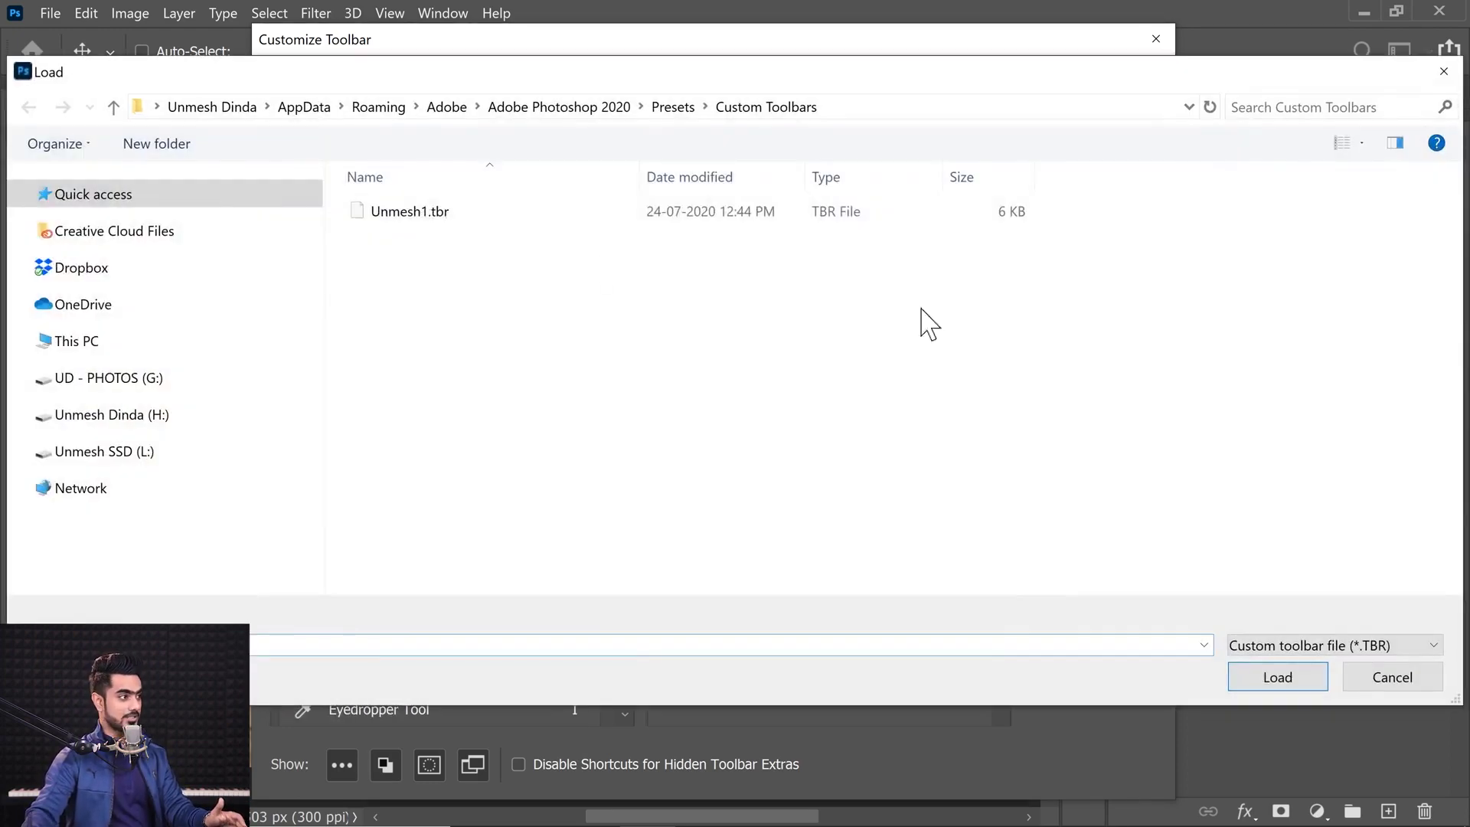
left_click(444, 229)
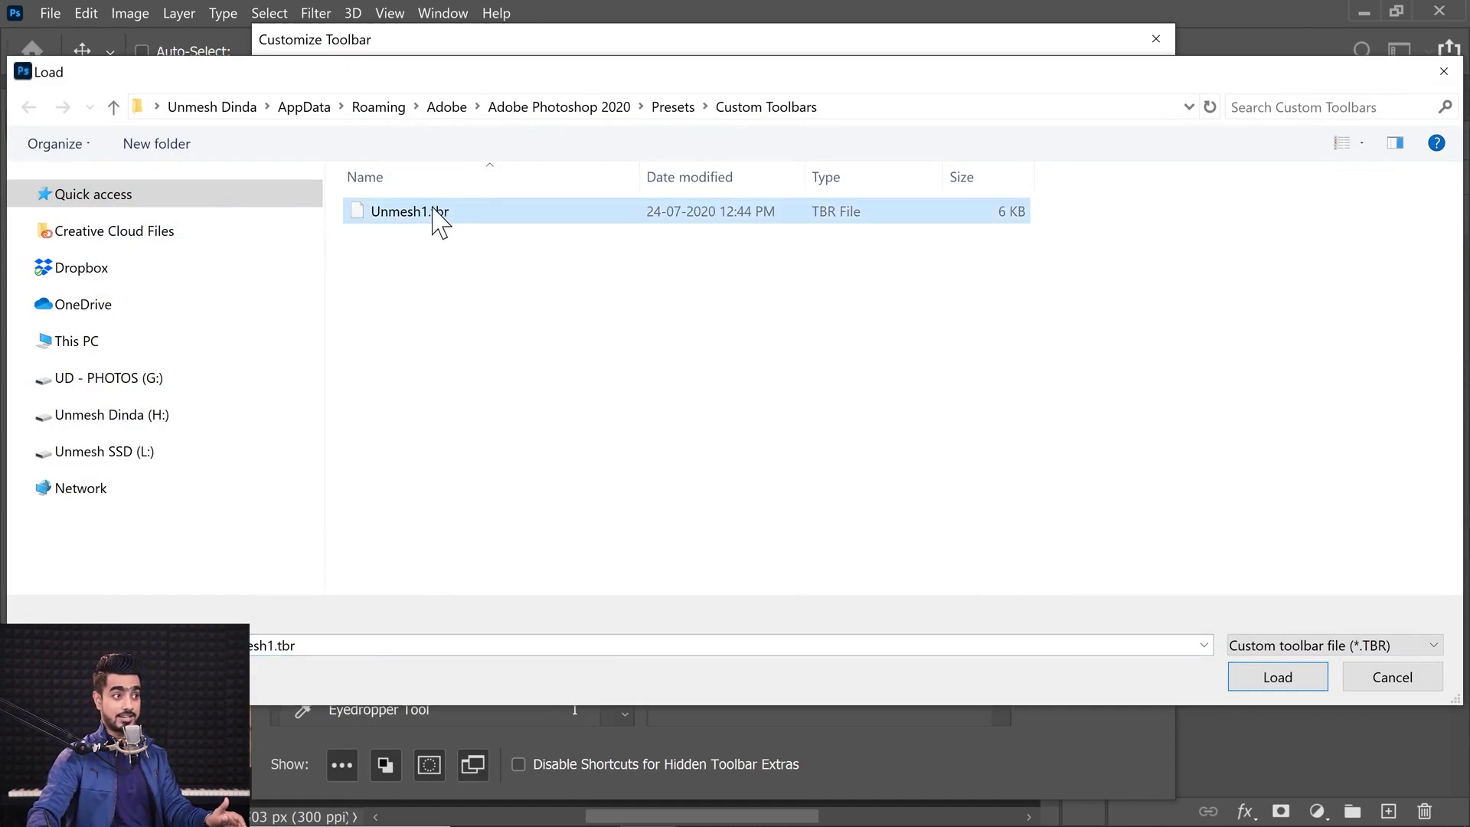
left_click(1263, 677)
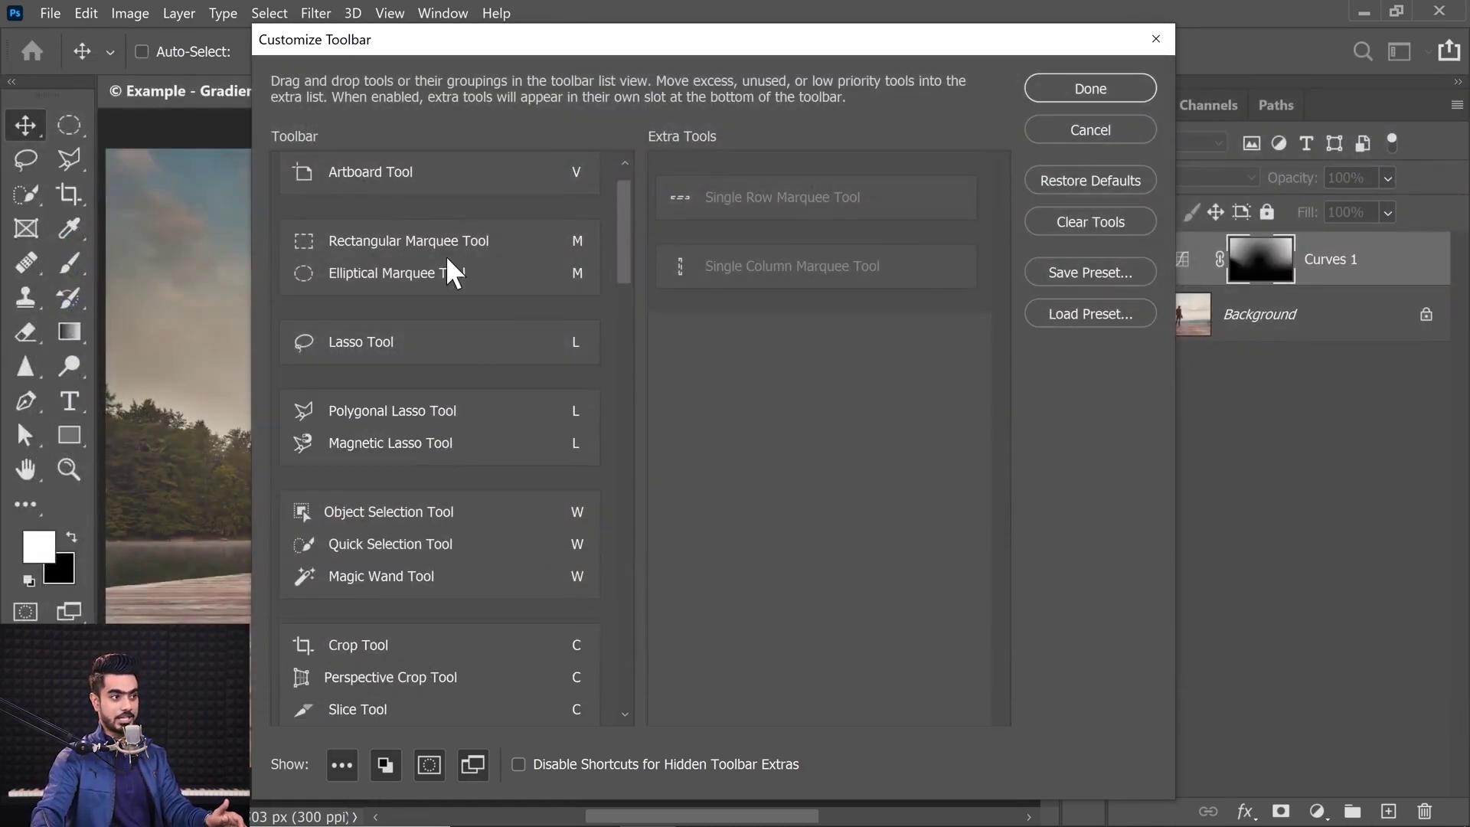
left_click(1078, 175)
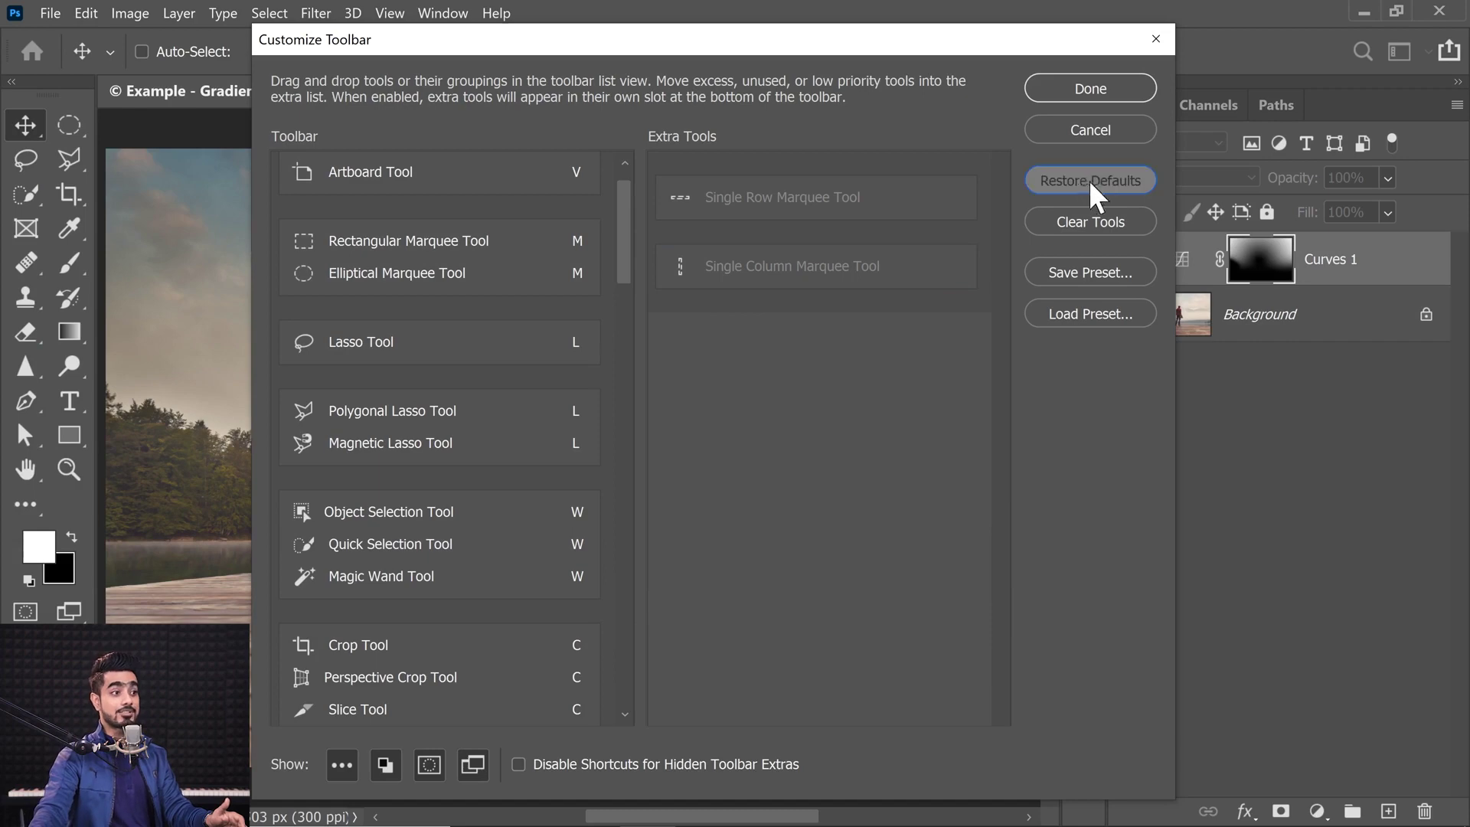
left_click(1075, 89)
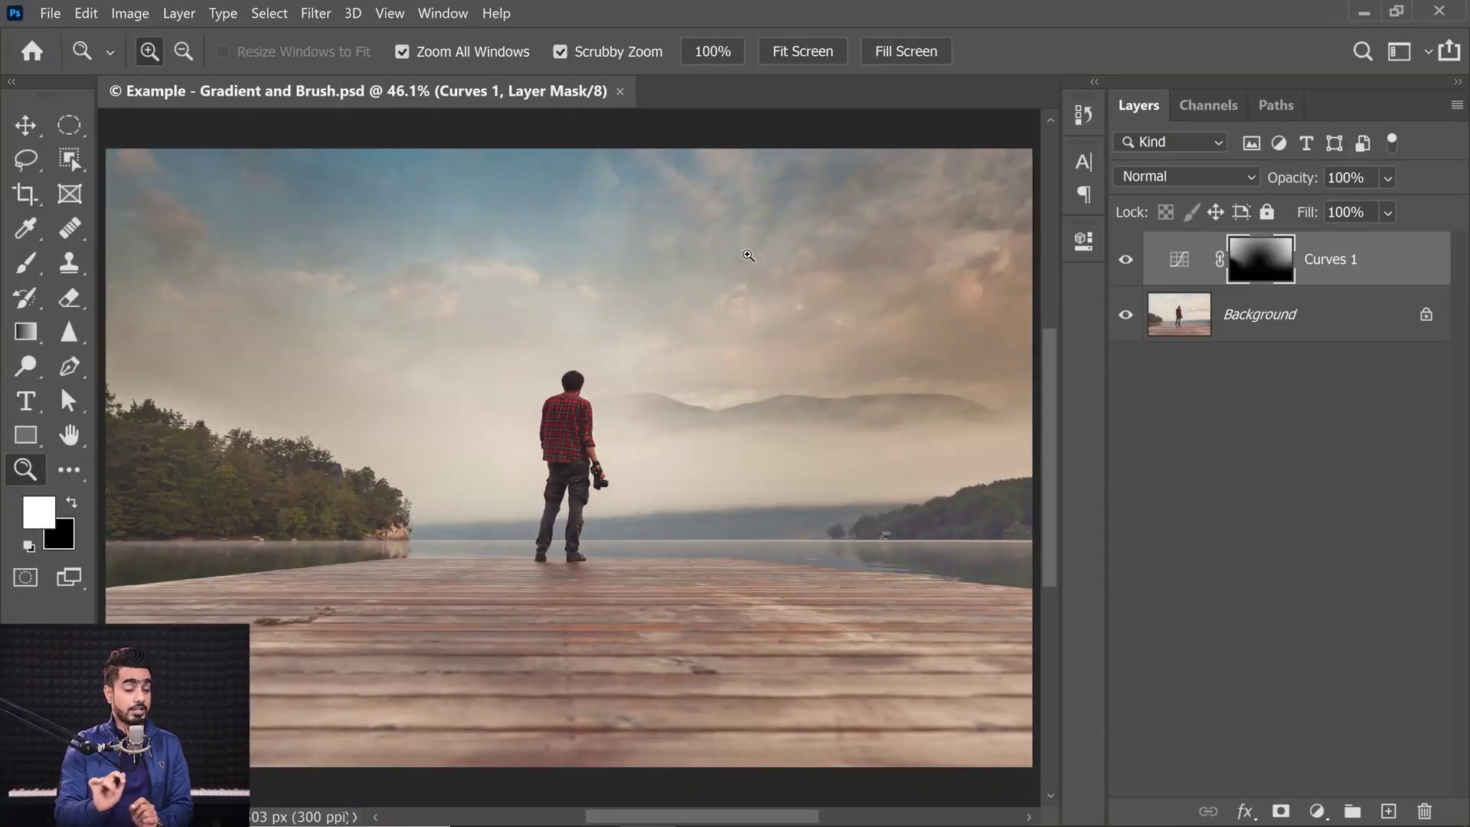
- Choose the Clone Stamp tool and set its blending mode to Screen
left_click(23, 264)
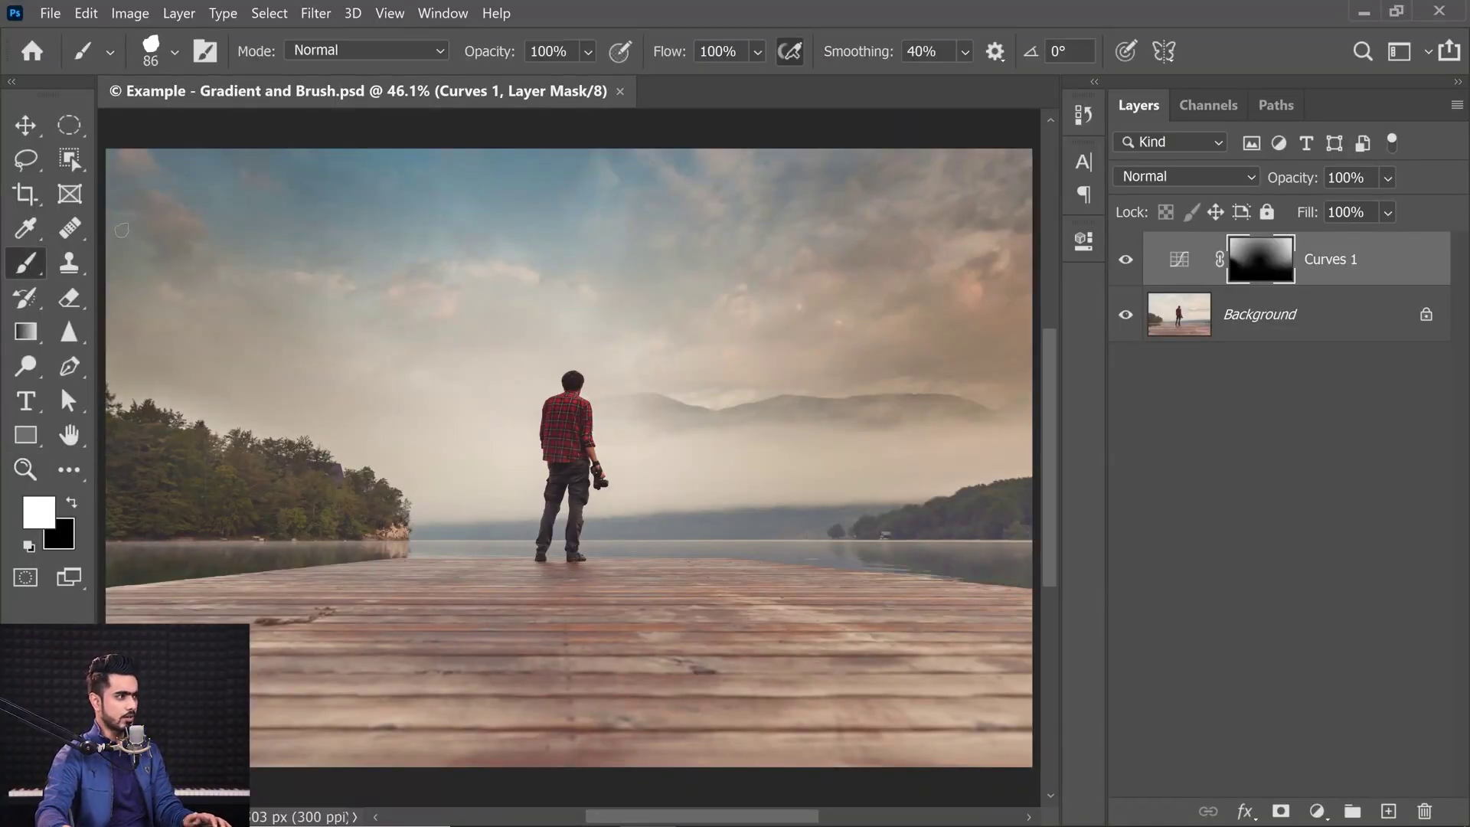
left_click(68, 267)
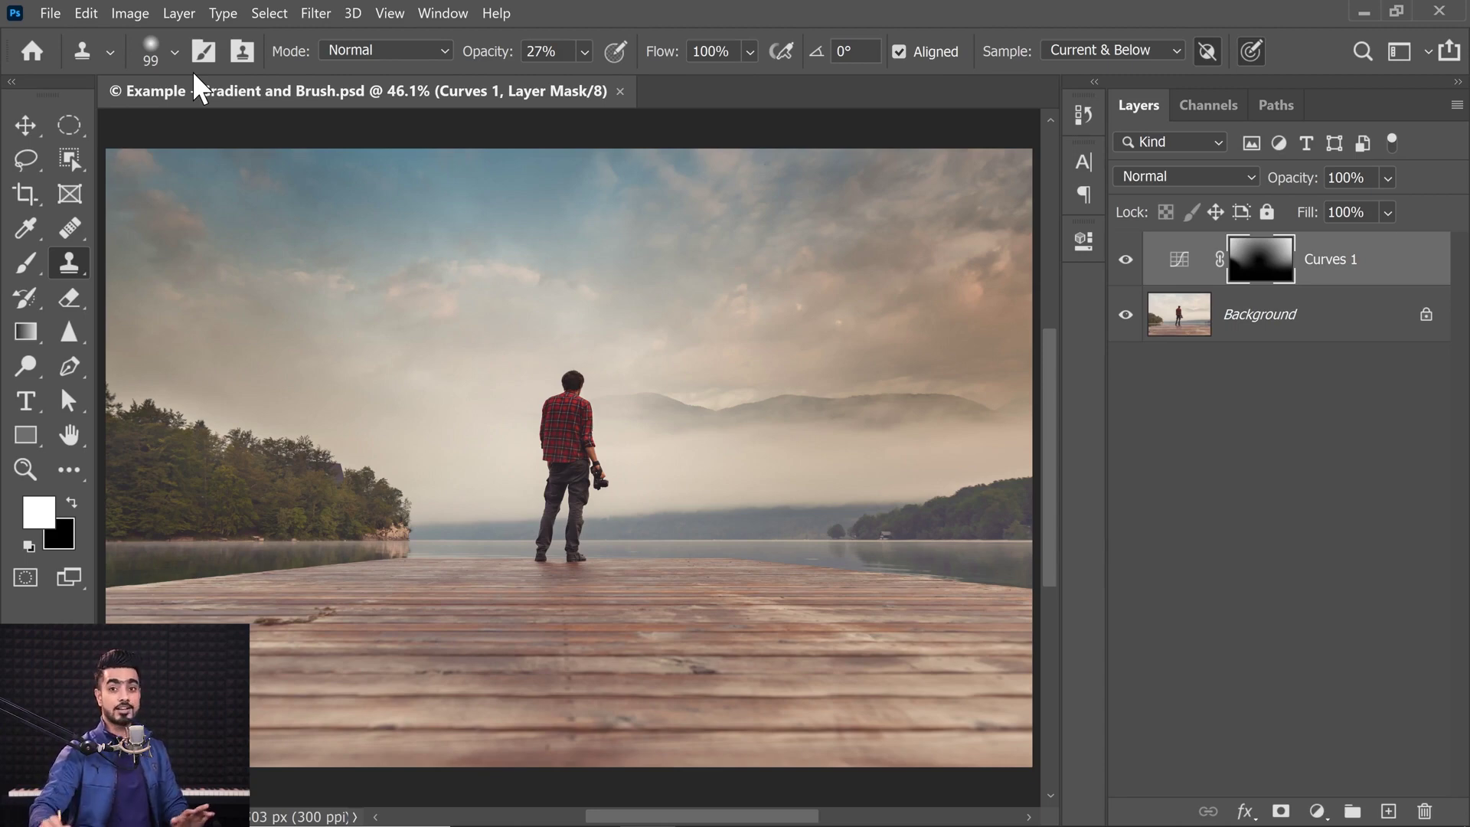
left_click(367, 59)
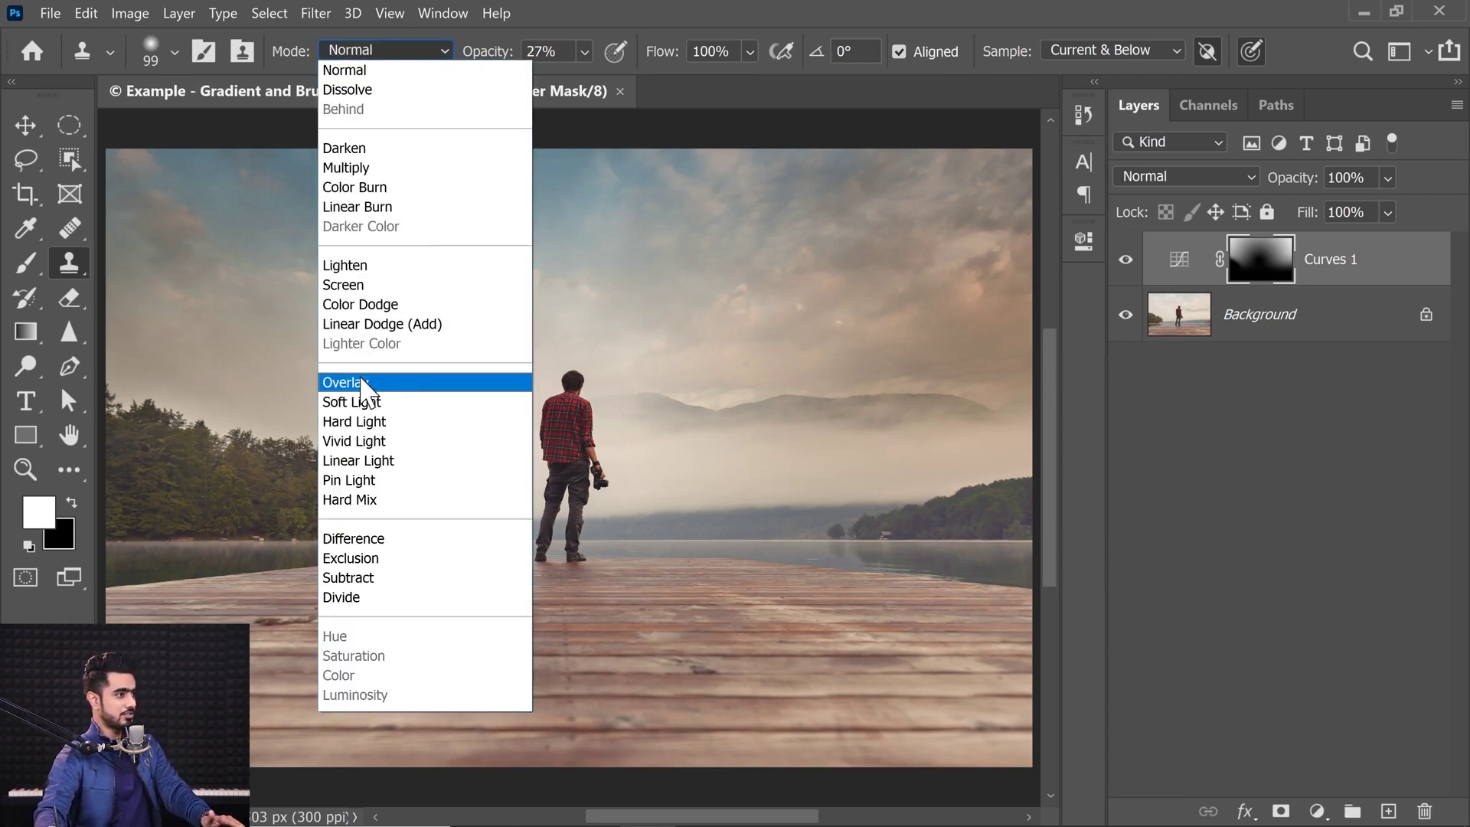
left_click(455, 282)
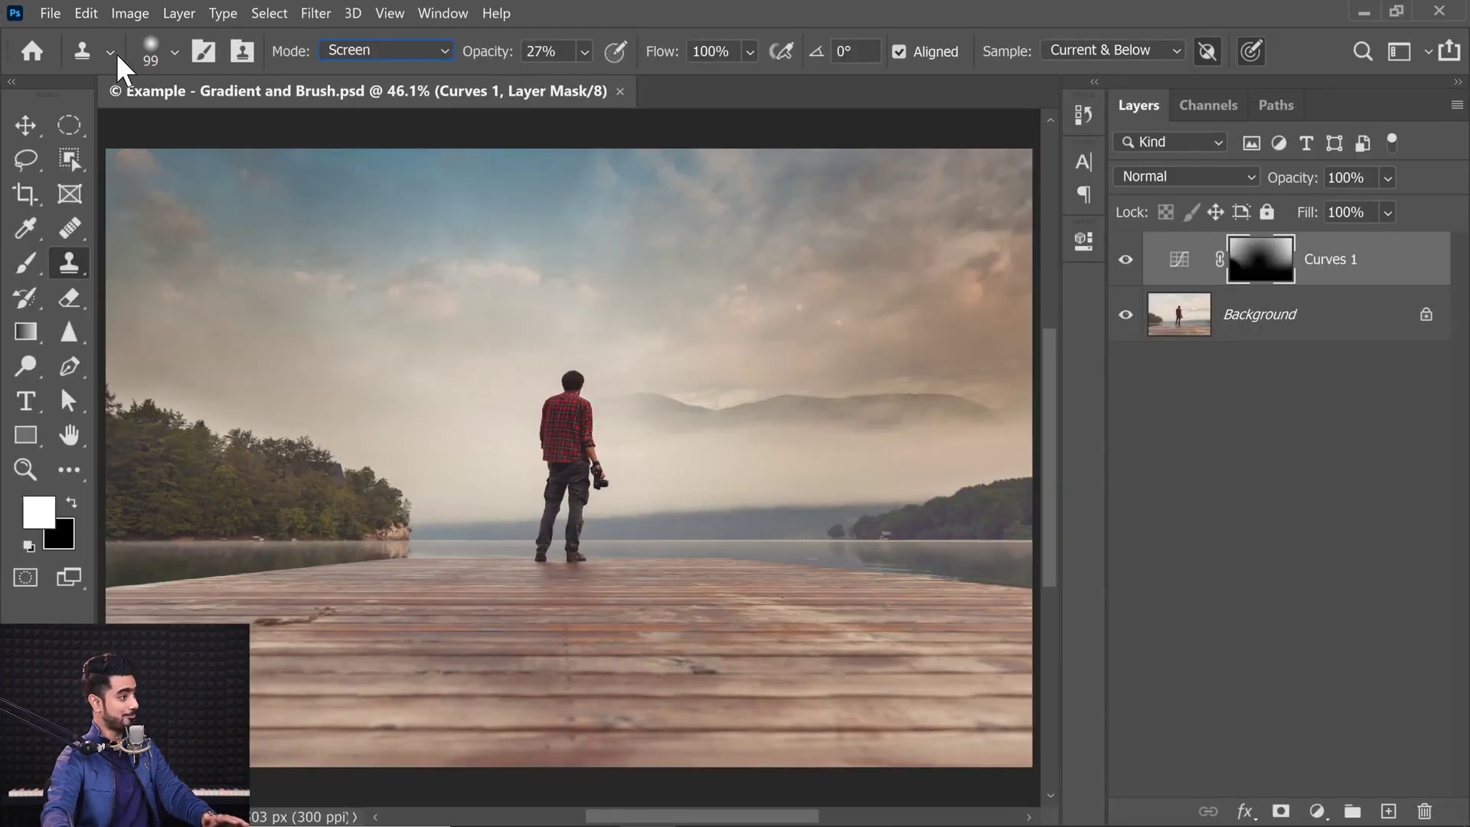
- Reset the Clone Stamp tool's options to their defaults through its tool preset options
left_click(111, 53)
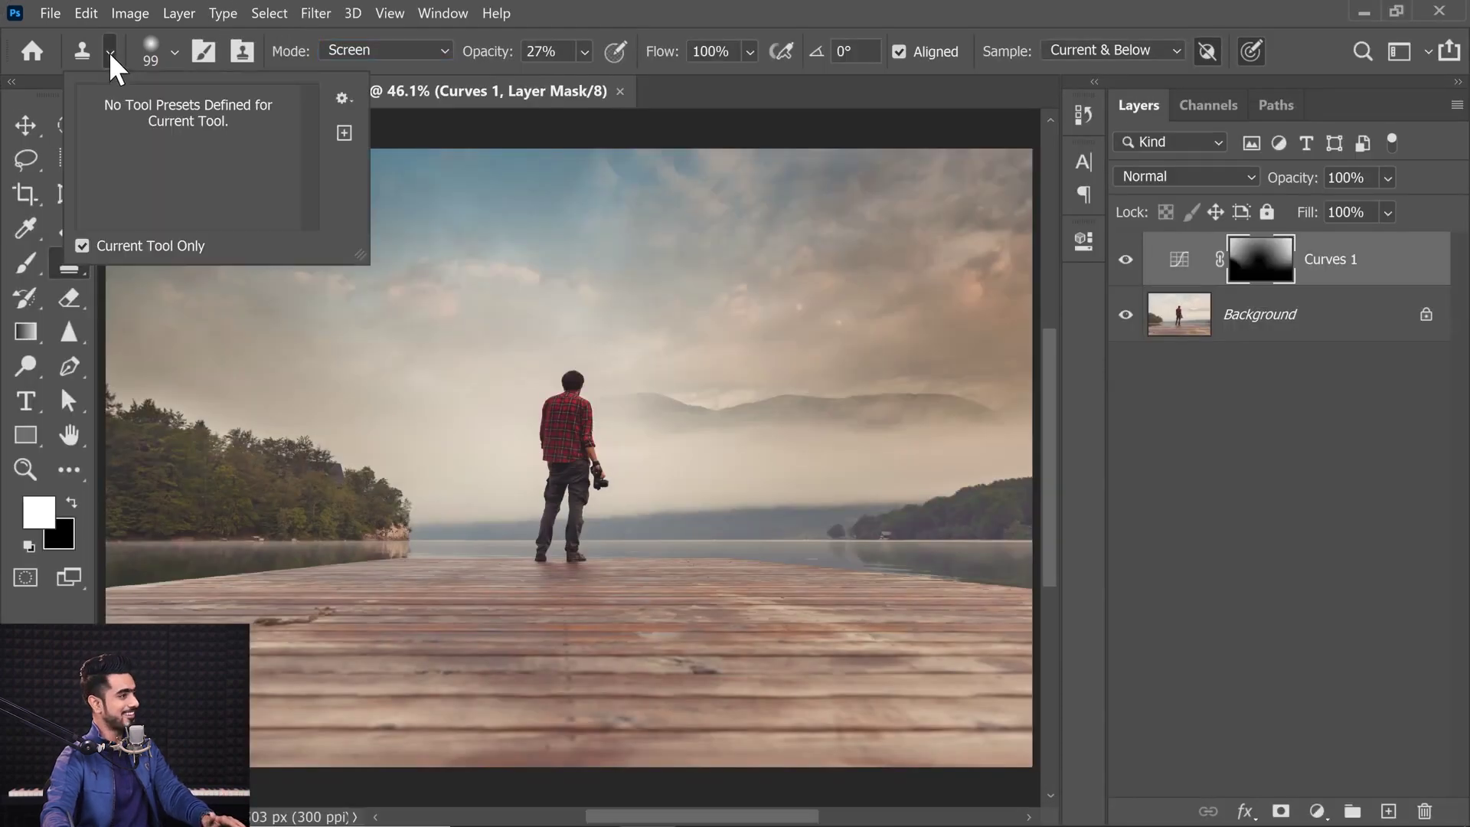
left_click(343, 99)
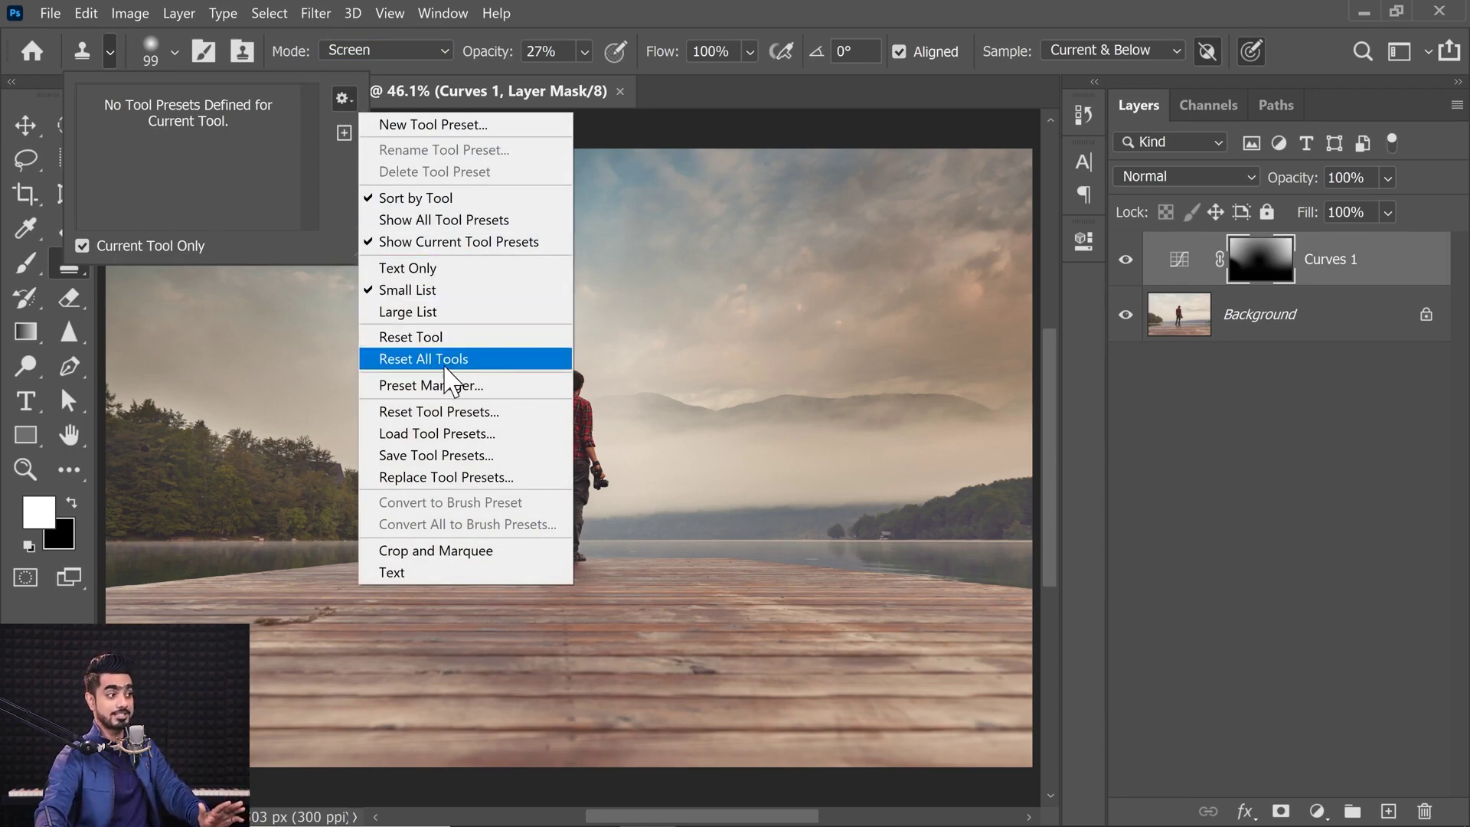
left_click(420, 338)
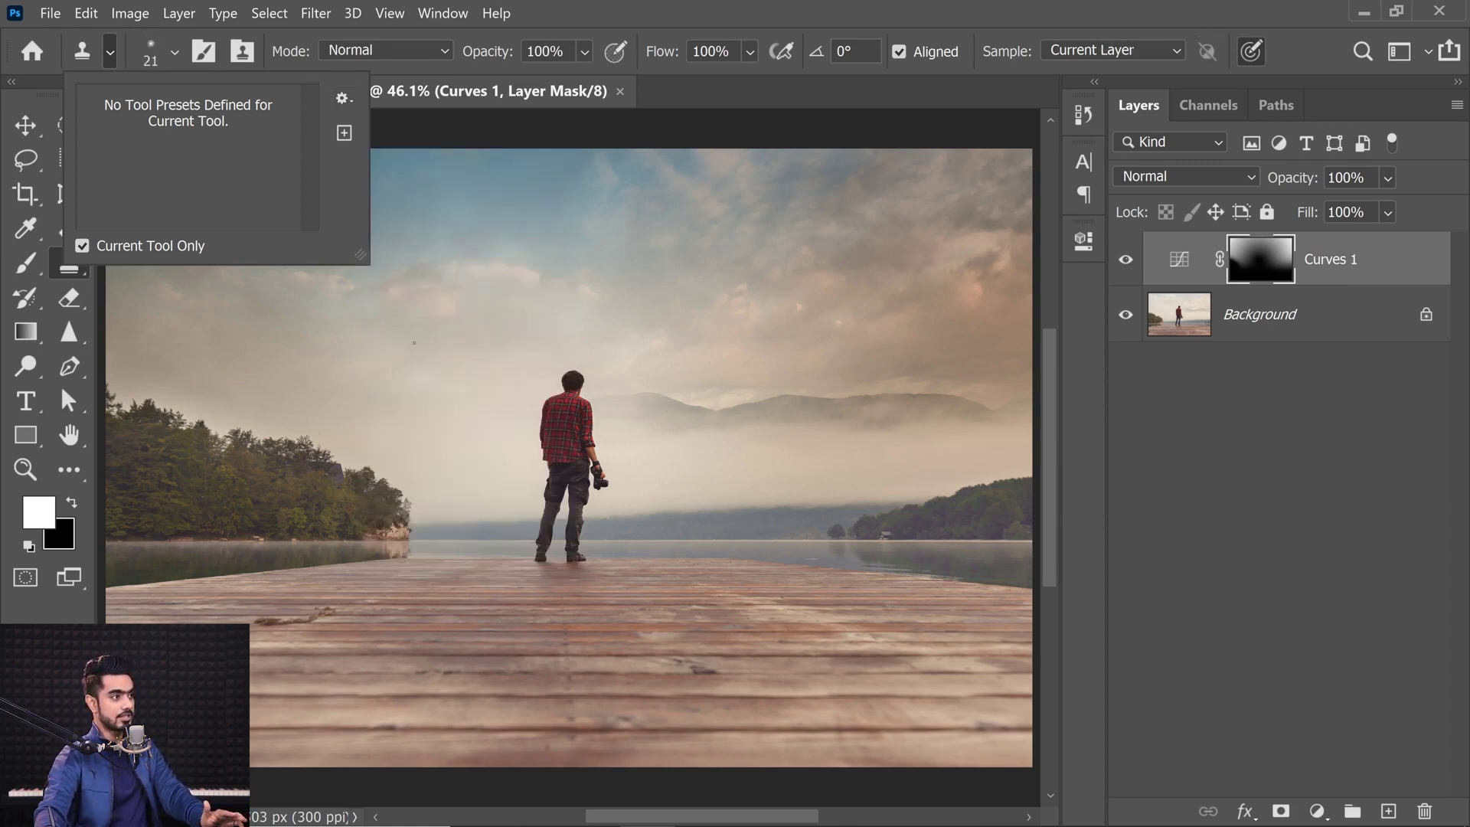
left_click(496, 55)
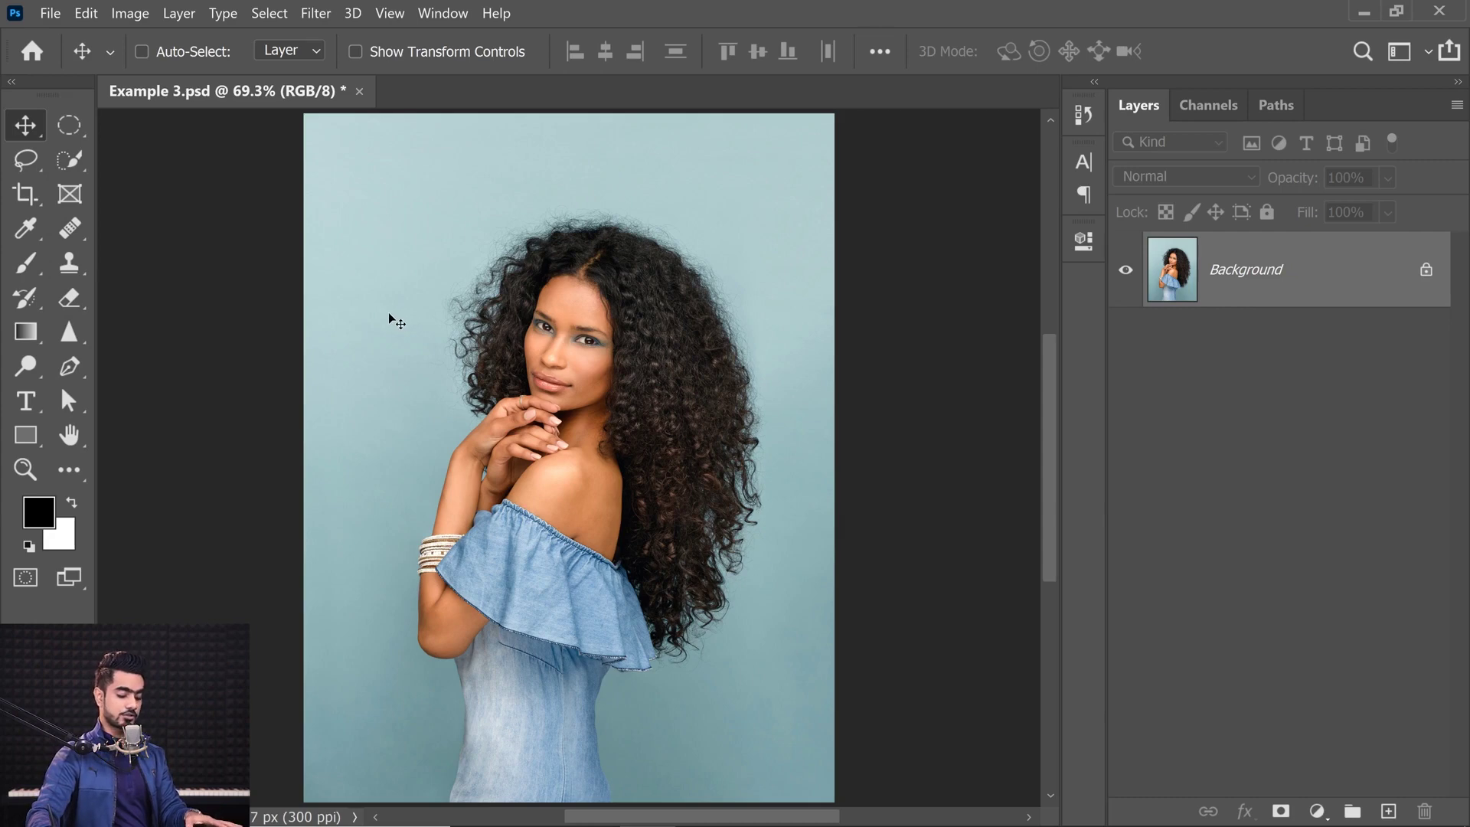
- Switch in turn to the Brush, Move, Pen and Type tools
key("b")
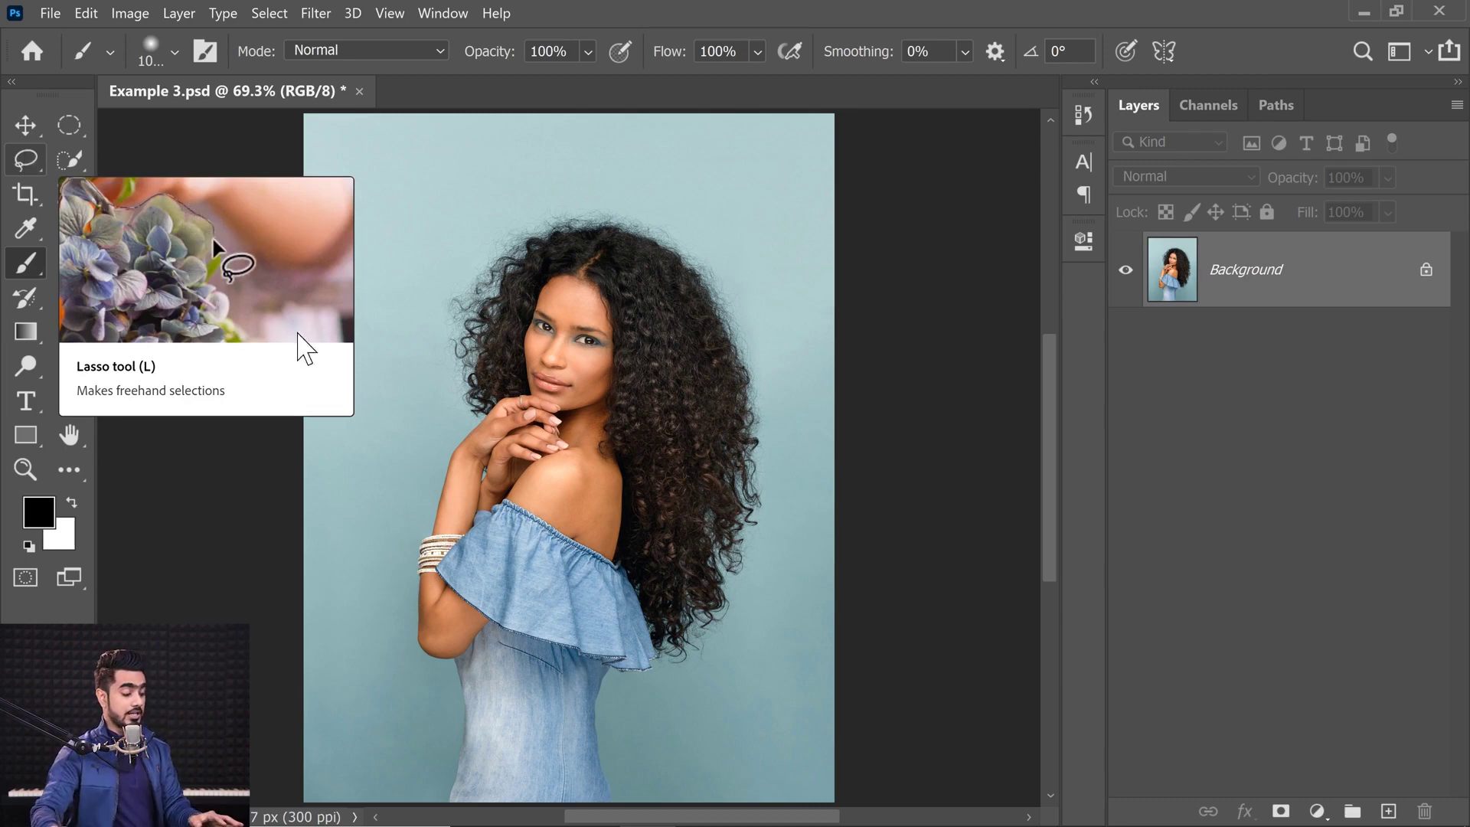
key("v")
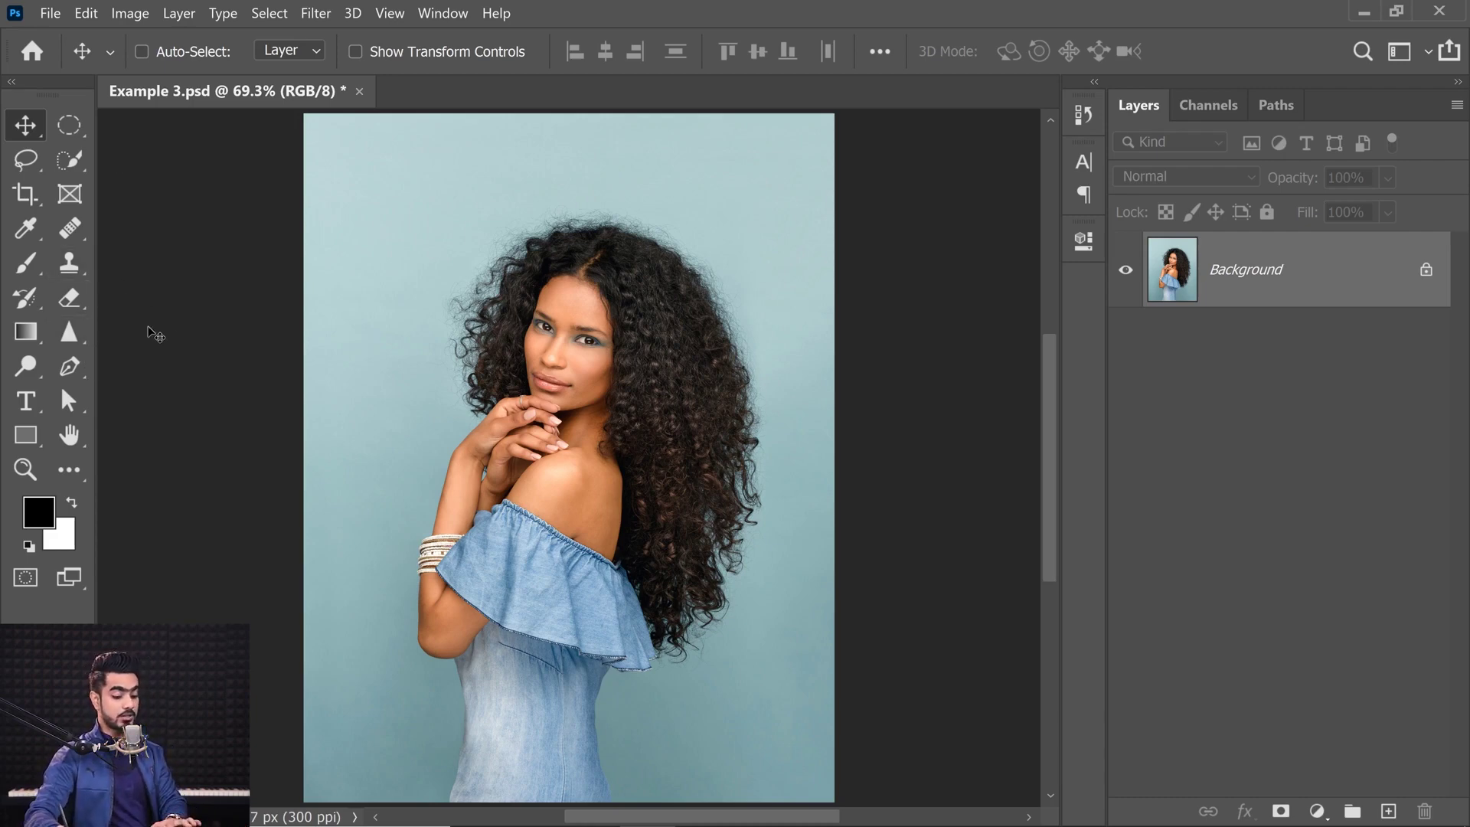
key("p")
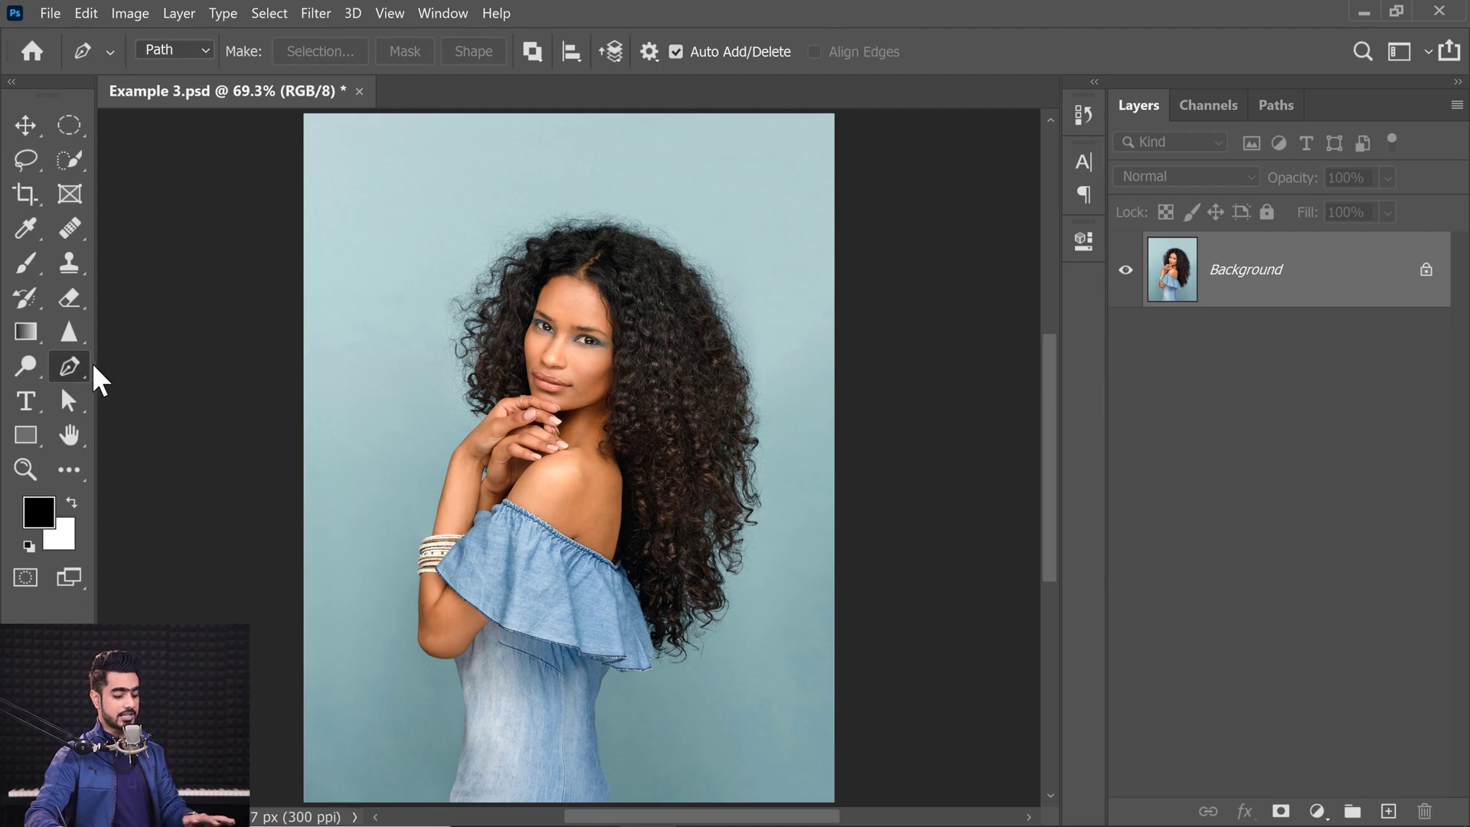
key("t")
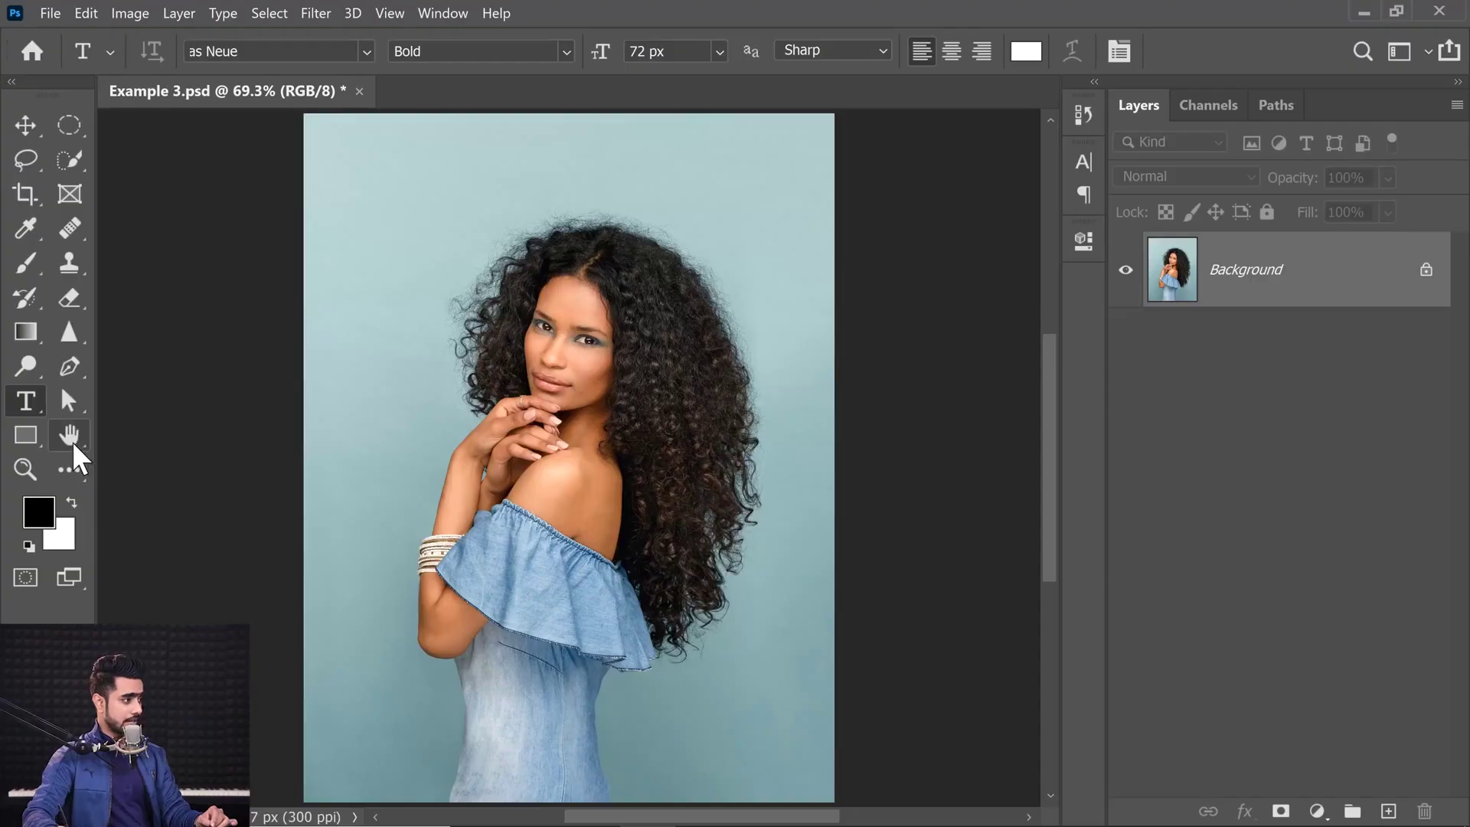
- Rotate the canvas view with the Rotate View tool to about 104° and 85°, ending with the view reset
left_click(67, 437)
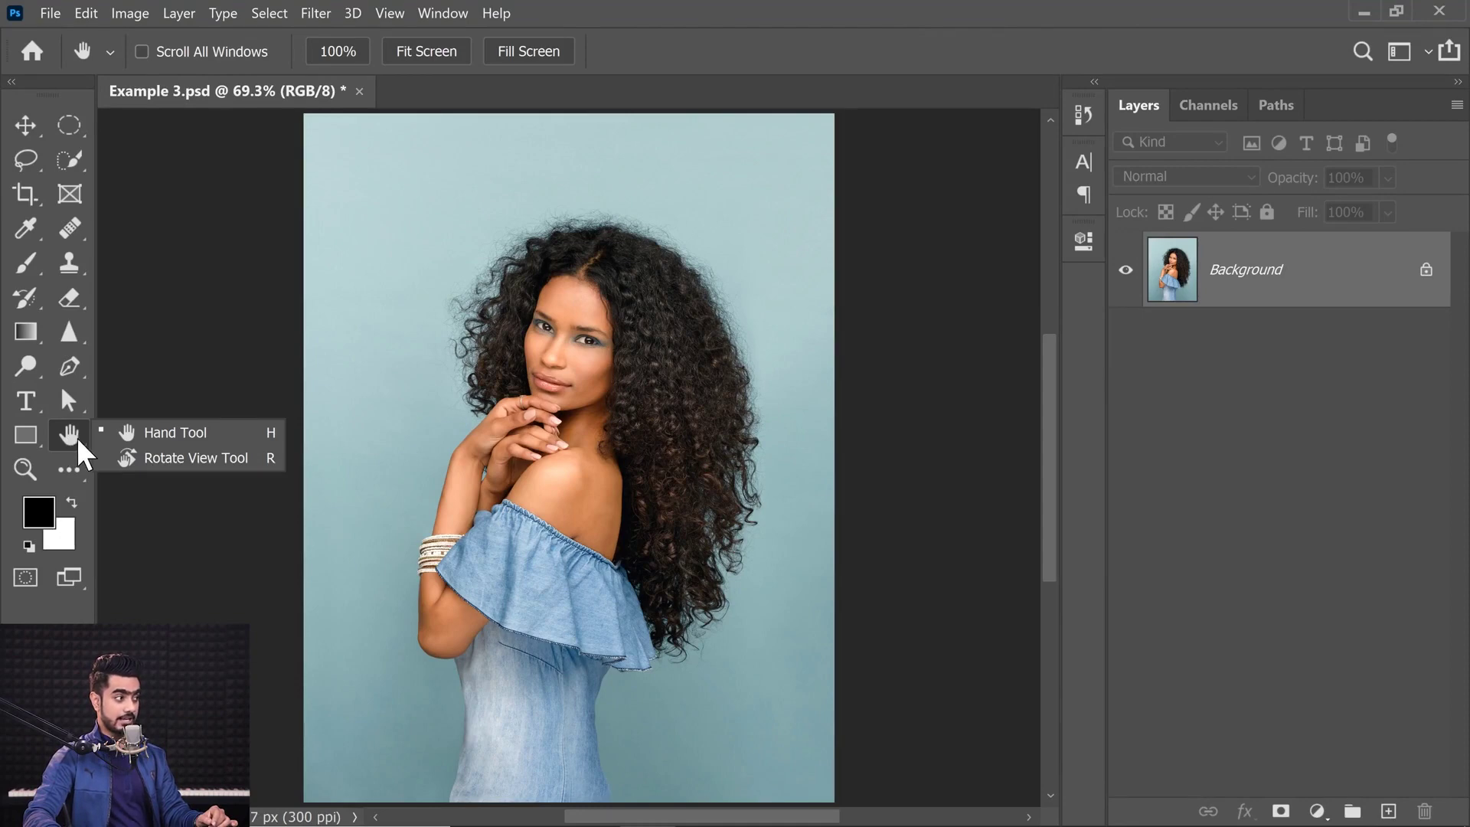
left_click(141, 458)
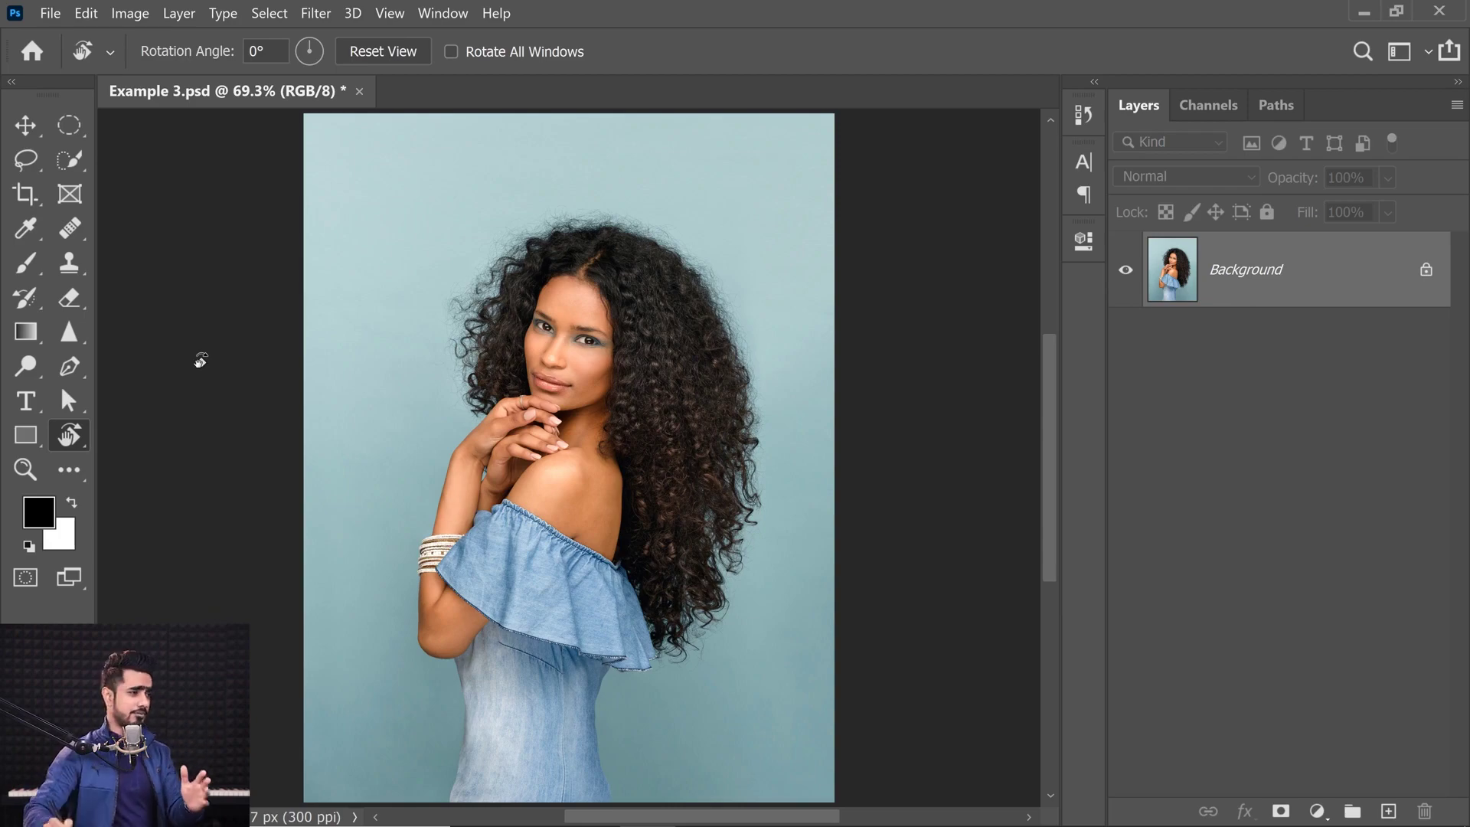
left_click_drag(191, 334, 323, 355)
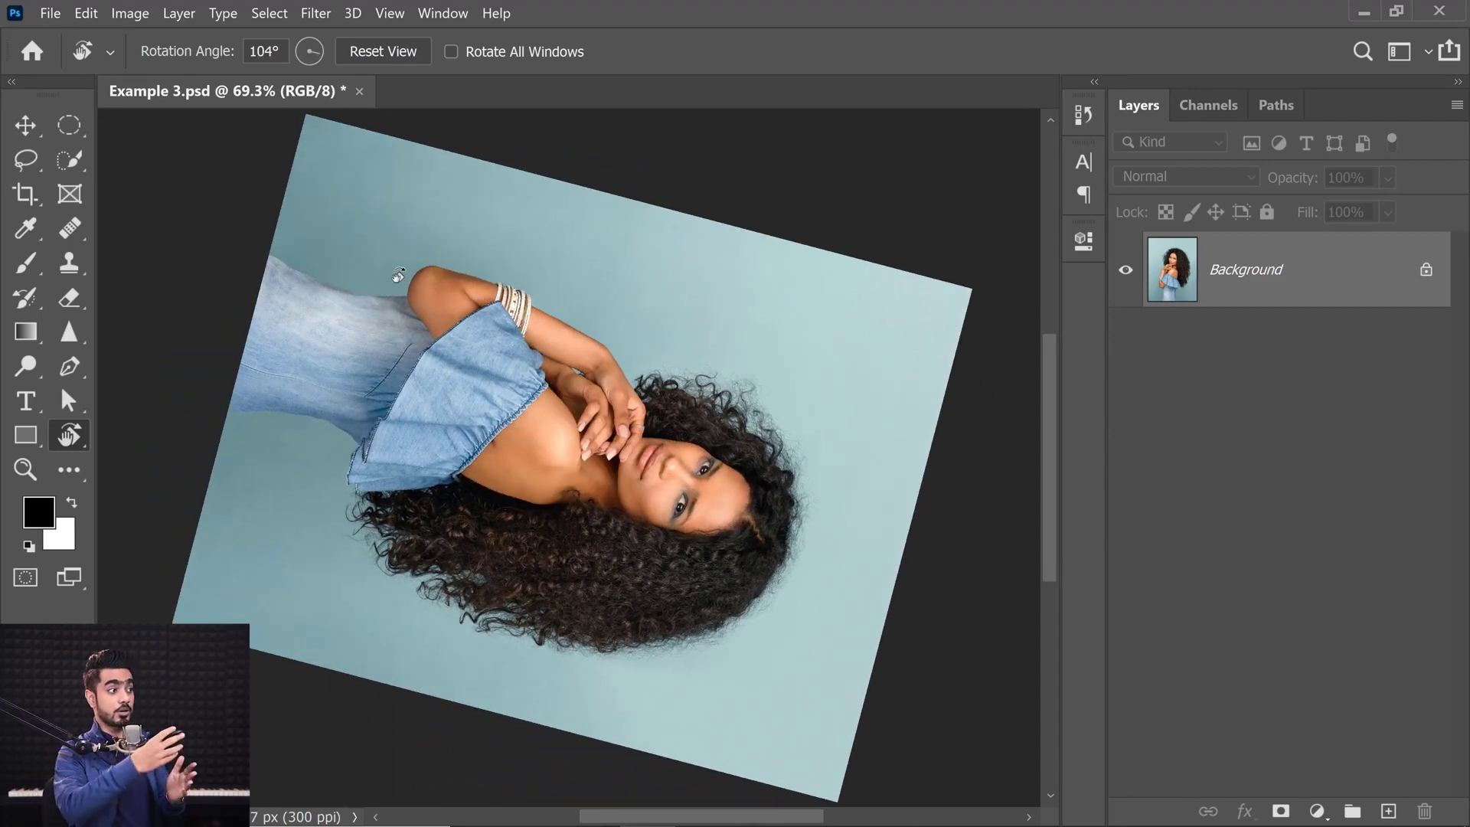
left_click_drag(222, 180, 200, 304)
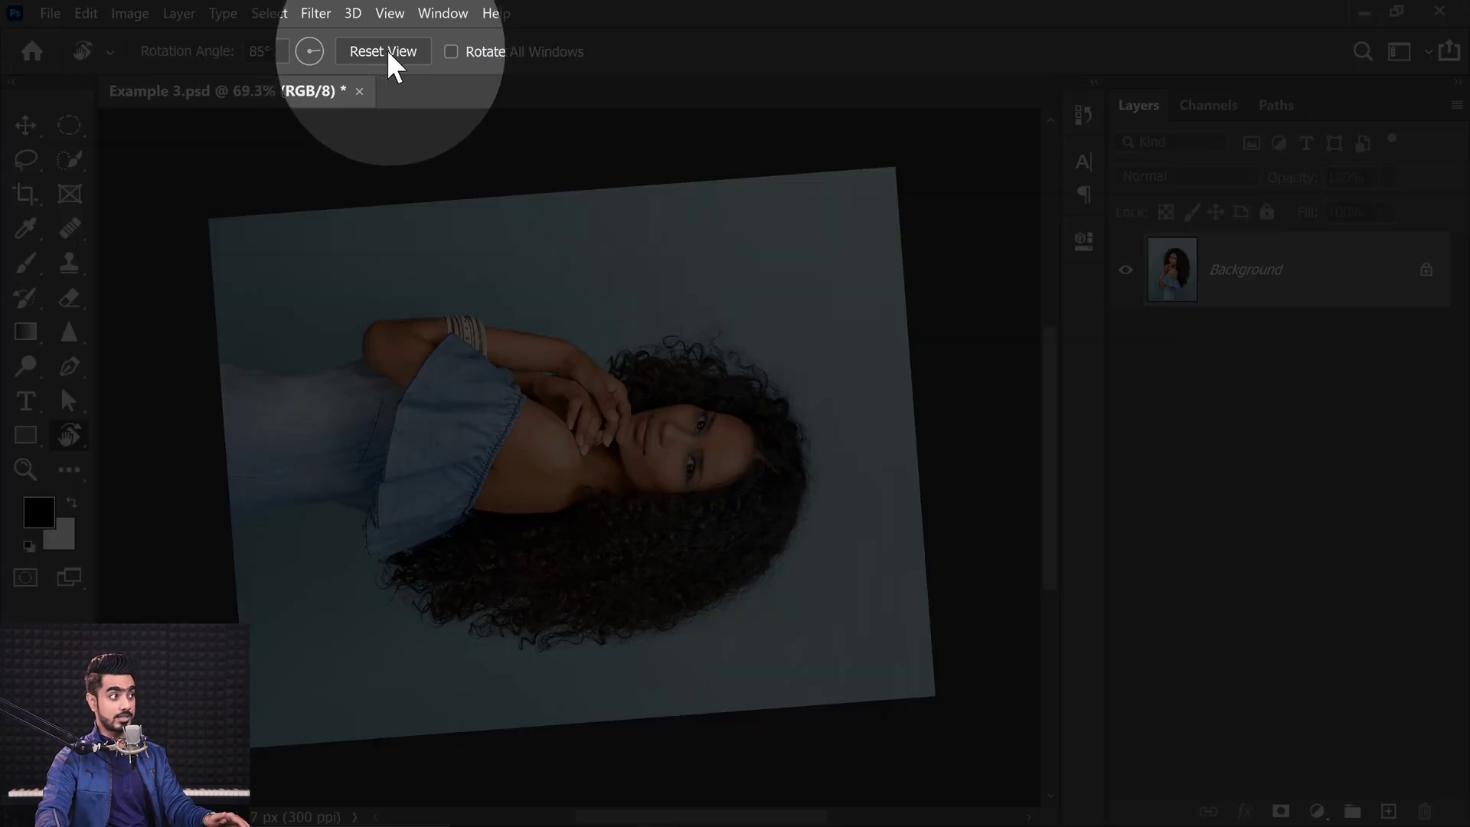
left_click(383, 52)
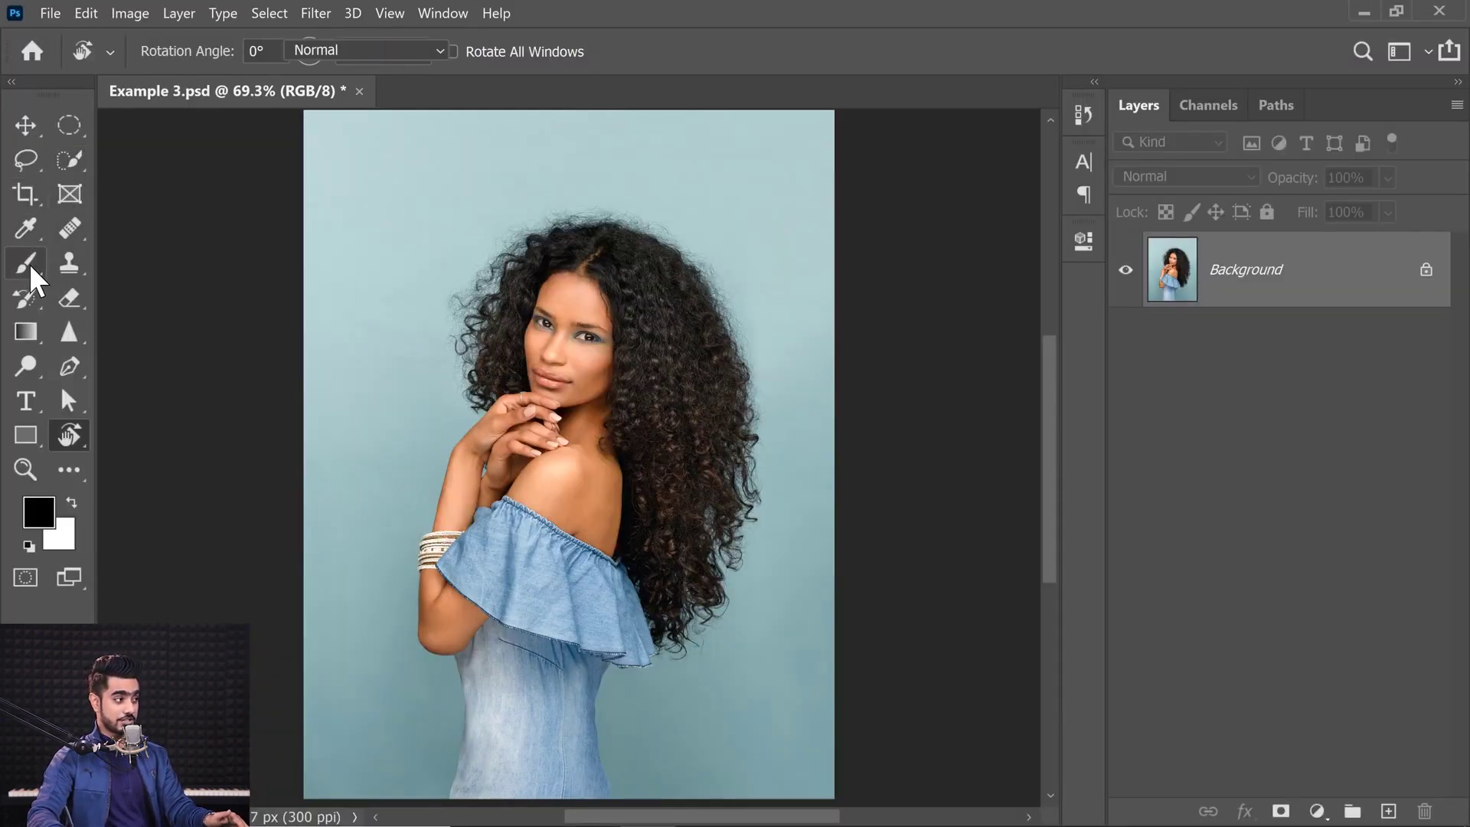
- Duplicate the Background layer and rename the copy as Subject
left_click(31, 267)
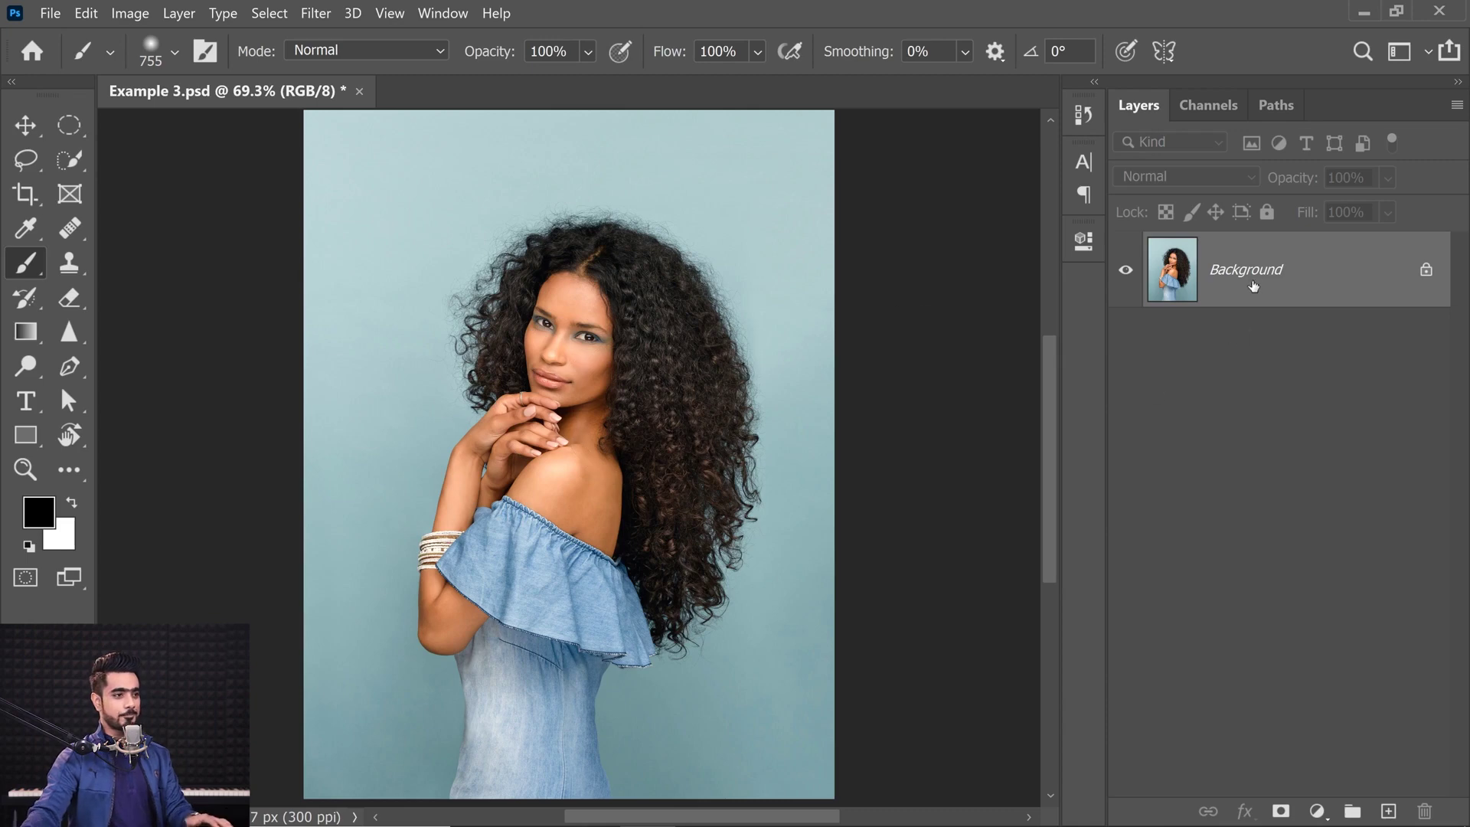
key("ctrl+j")
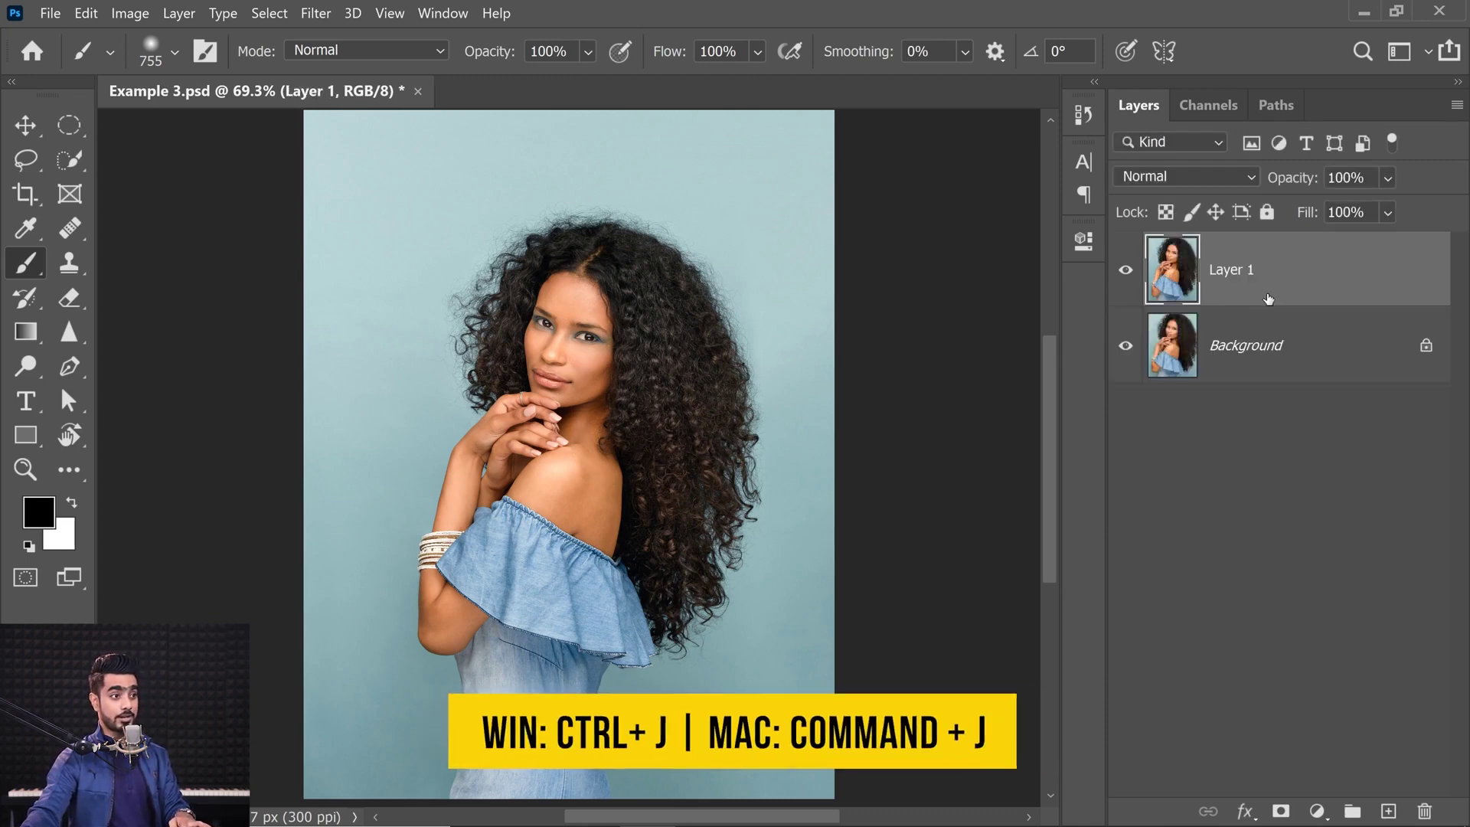
double_click(1236, 274)
type("Subject")
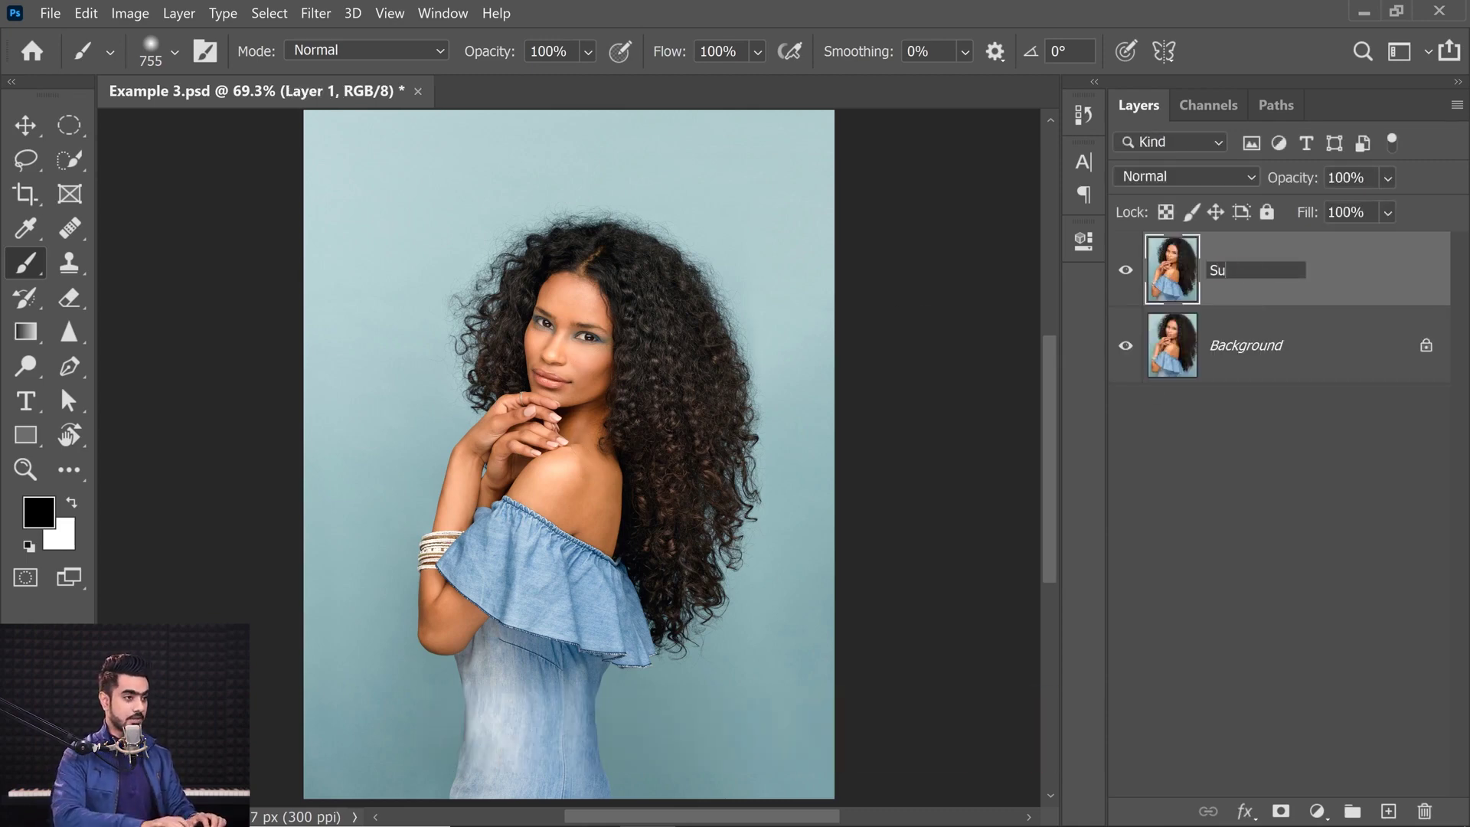
key("Return")
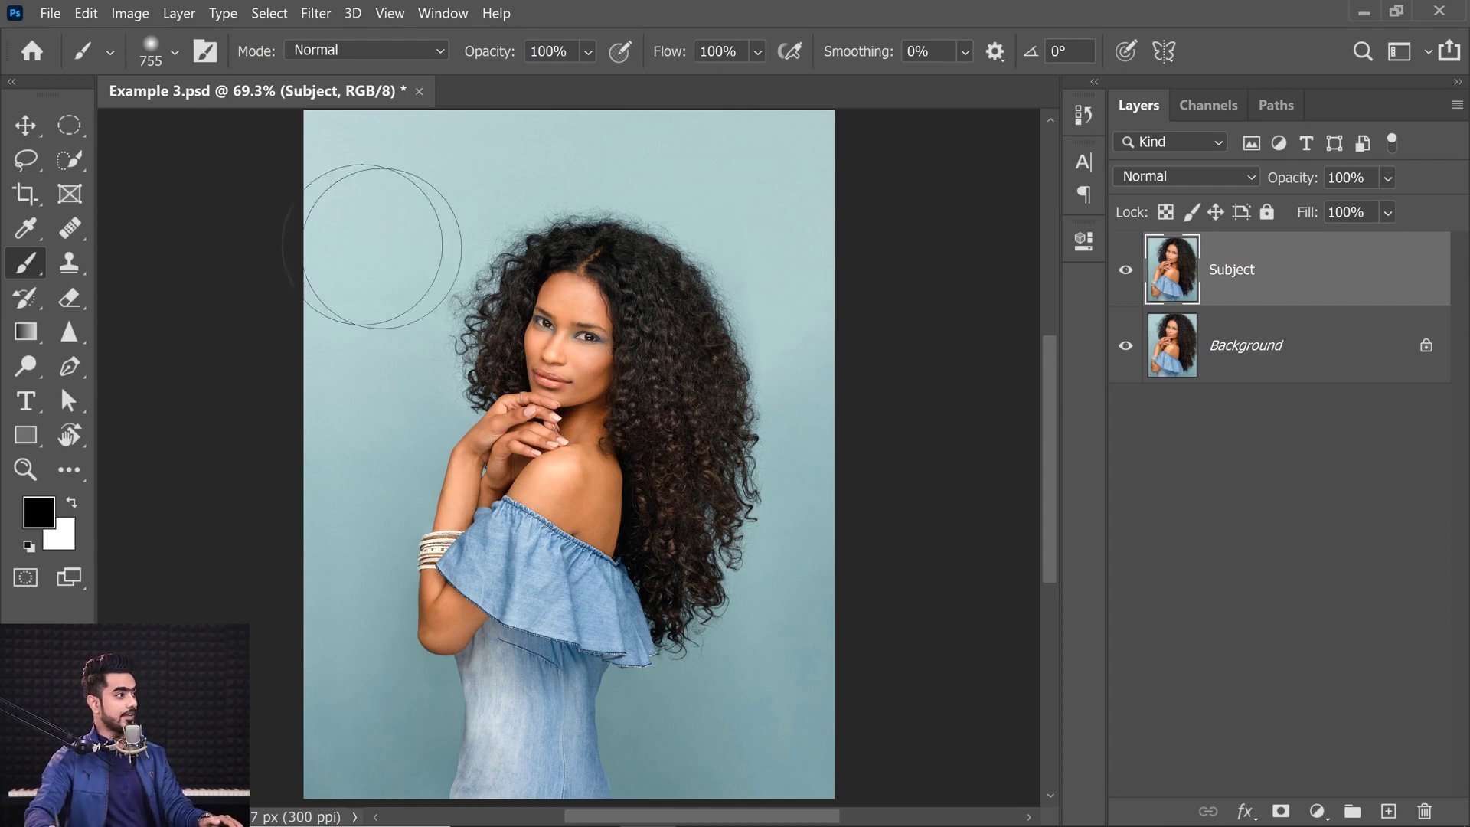
- Use Select Subject to select the woman on the Subject layer and turn the selection into a layer mask
left_click_drag(71, 172, 145, 157)
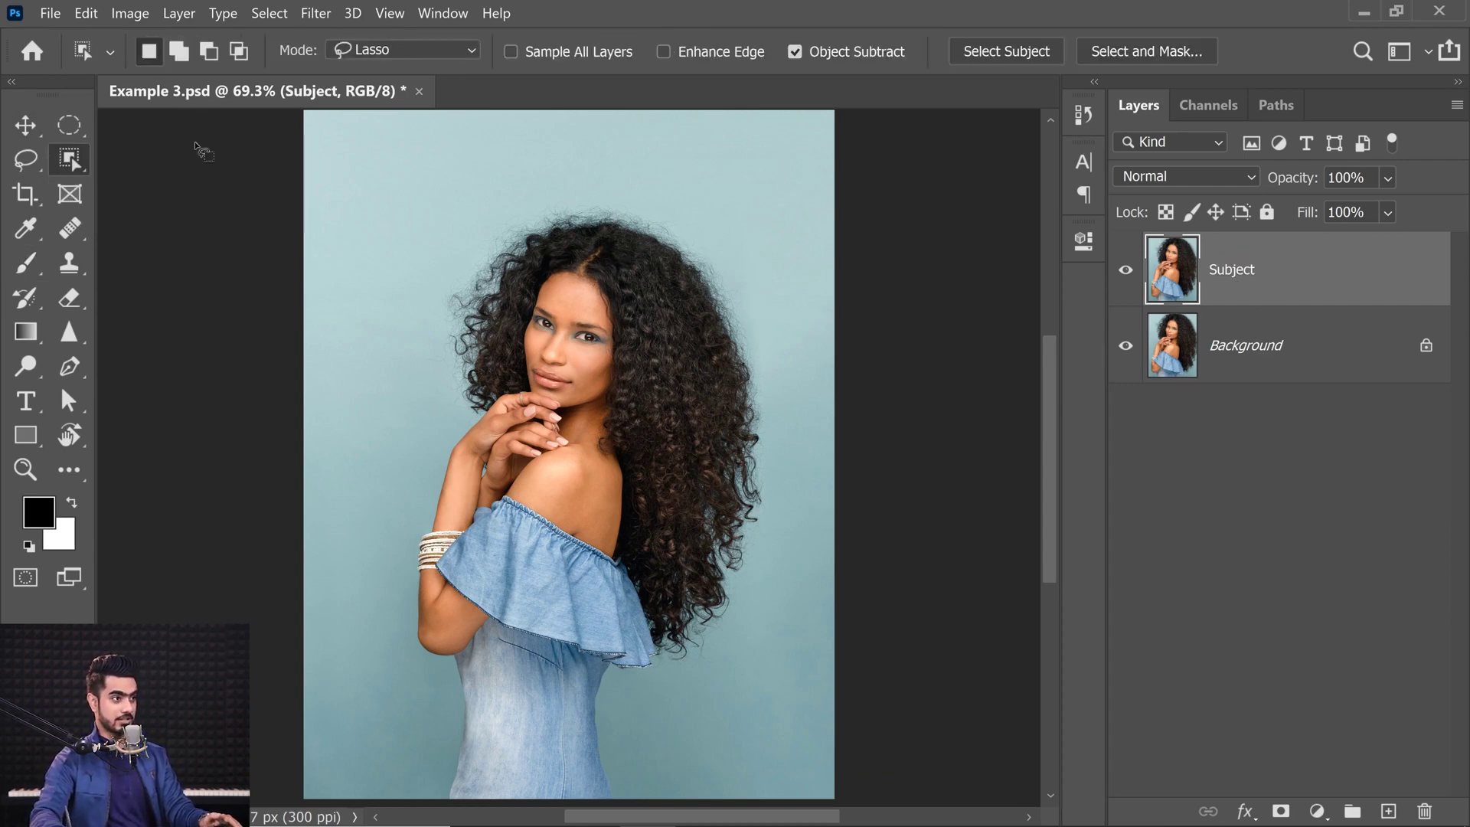
left_click(1012, 54)
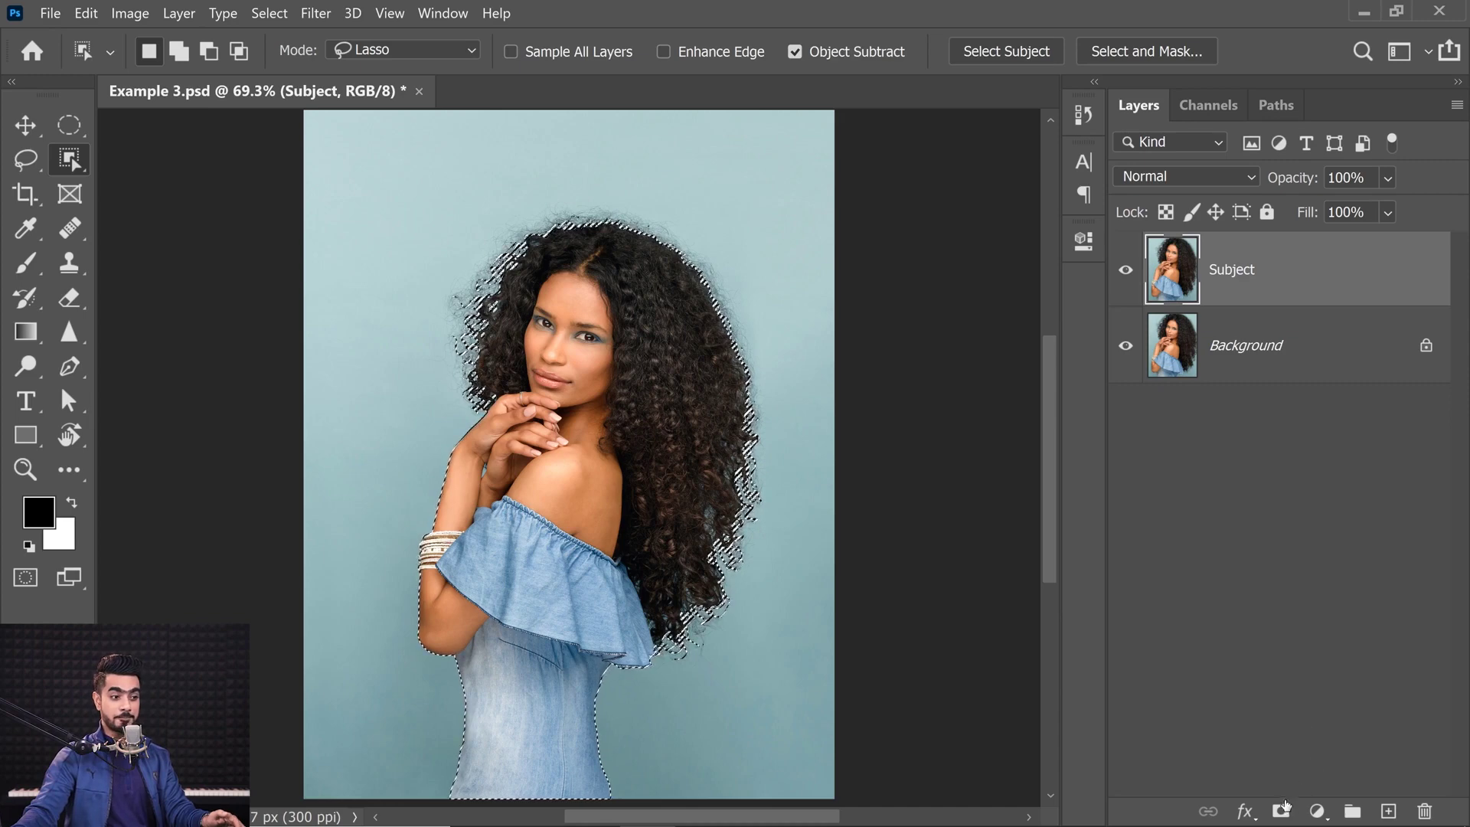
left_click(1281, 812)
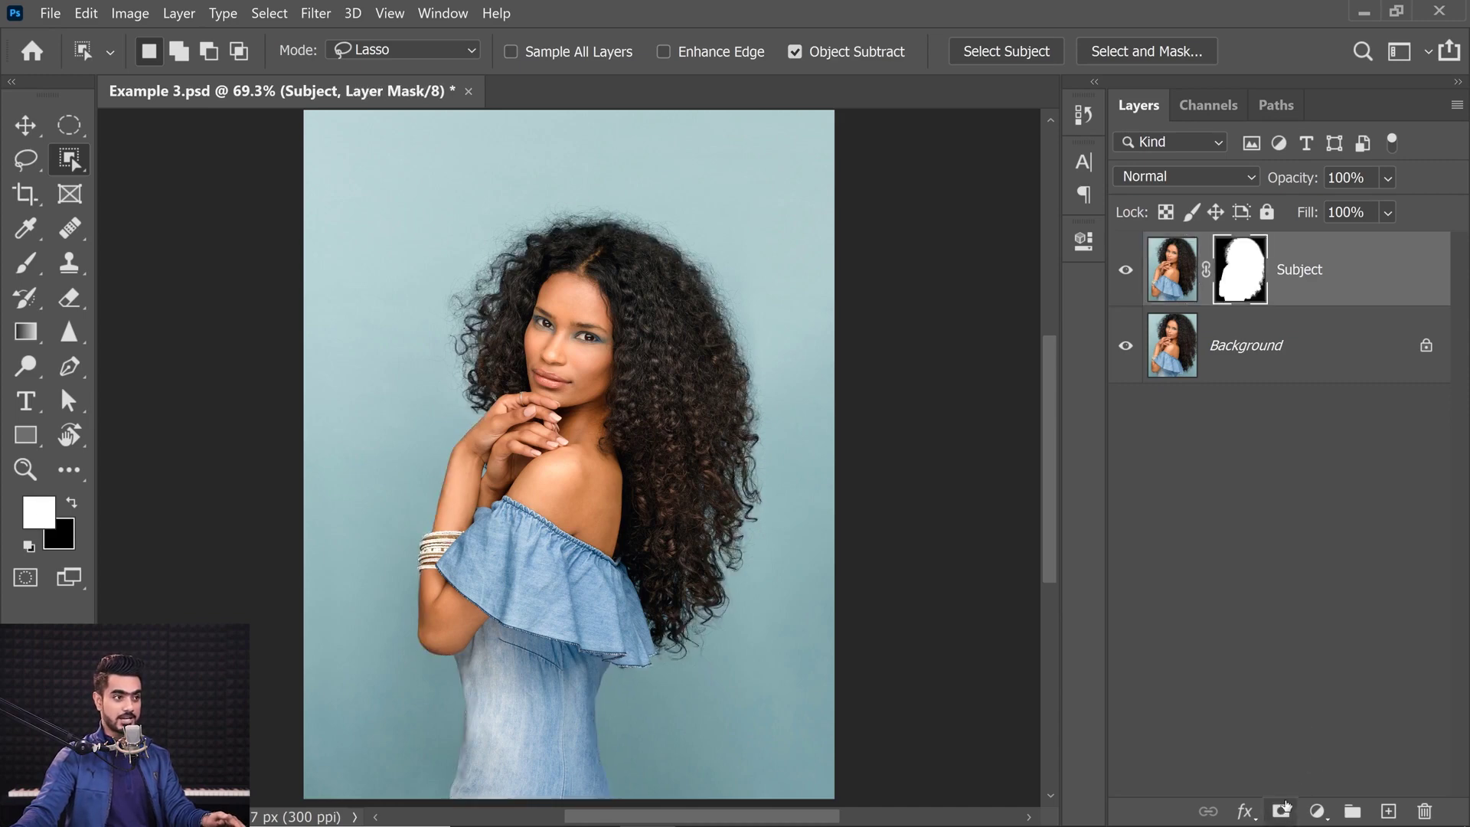
- Add an empty layer above the Background and set the Brush to Hard Round Pressure Size at 146 px
left_click(1290, 354)
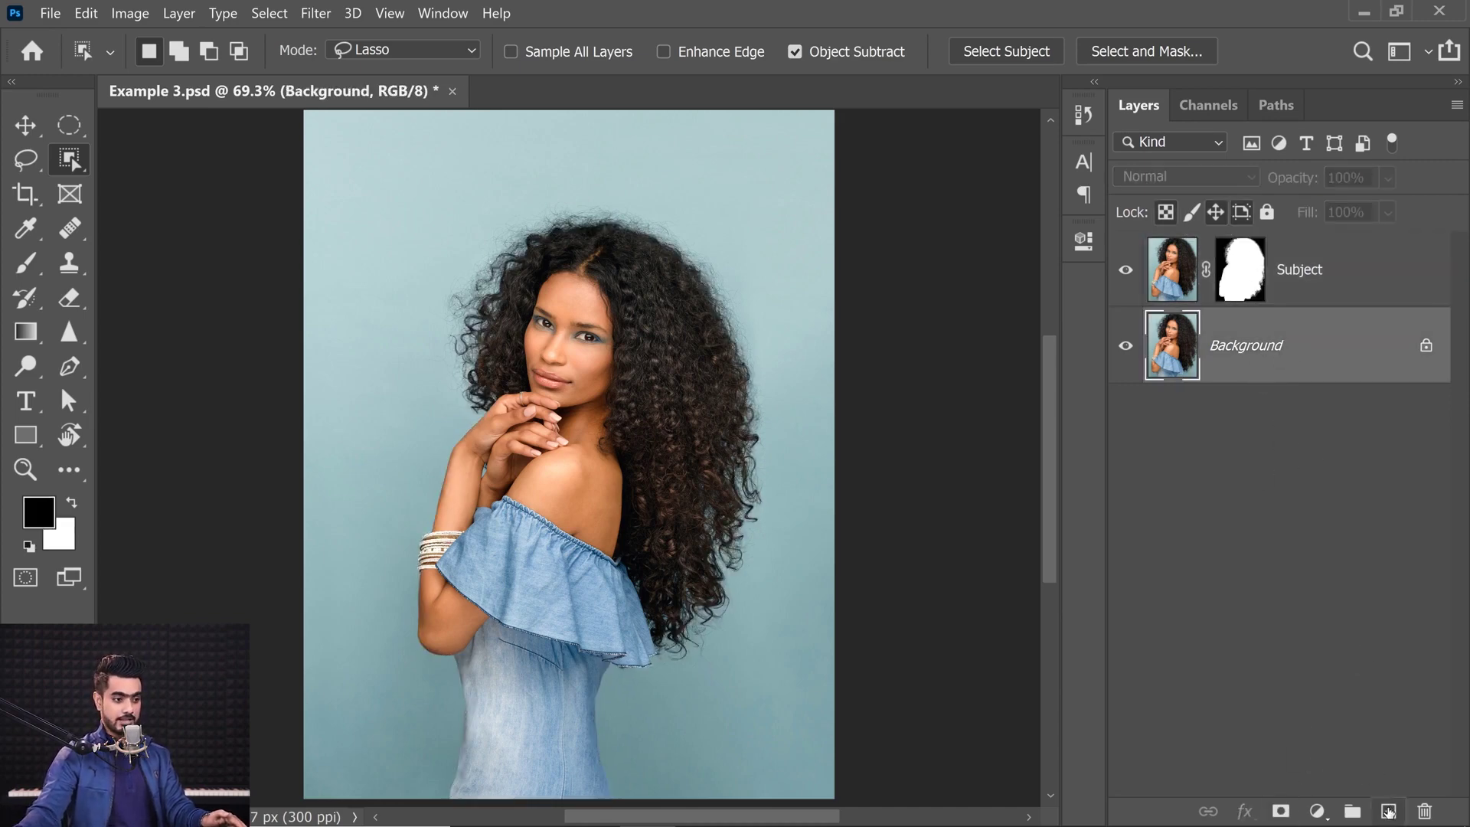
left_click(1389, 811)
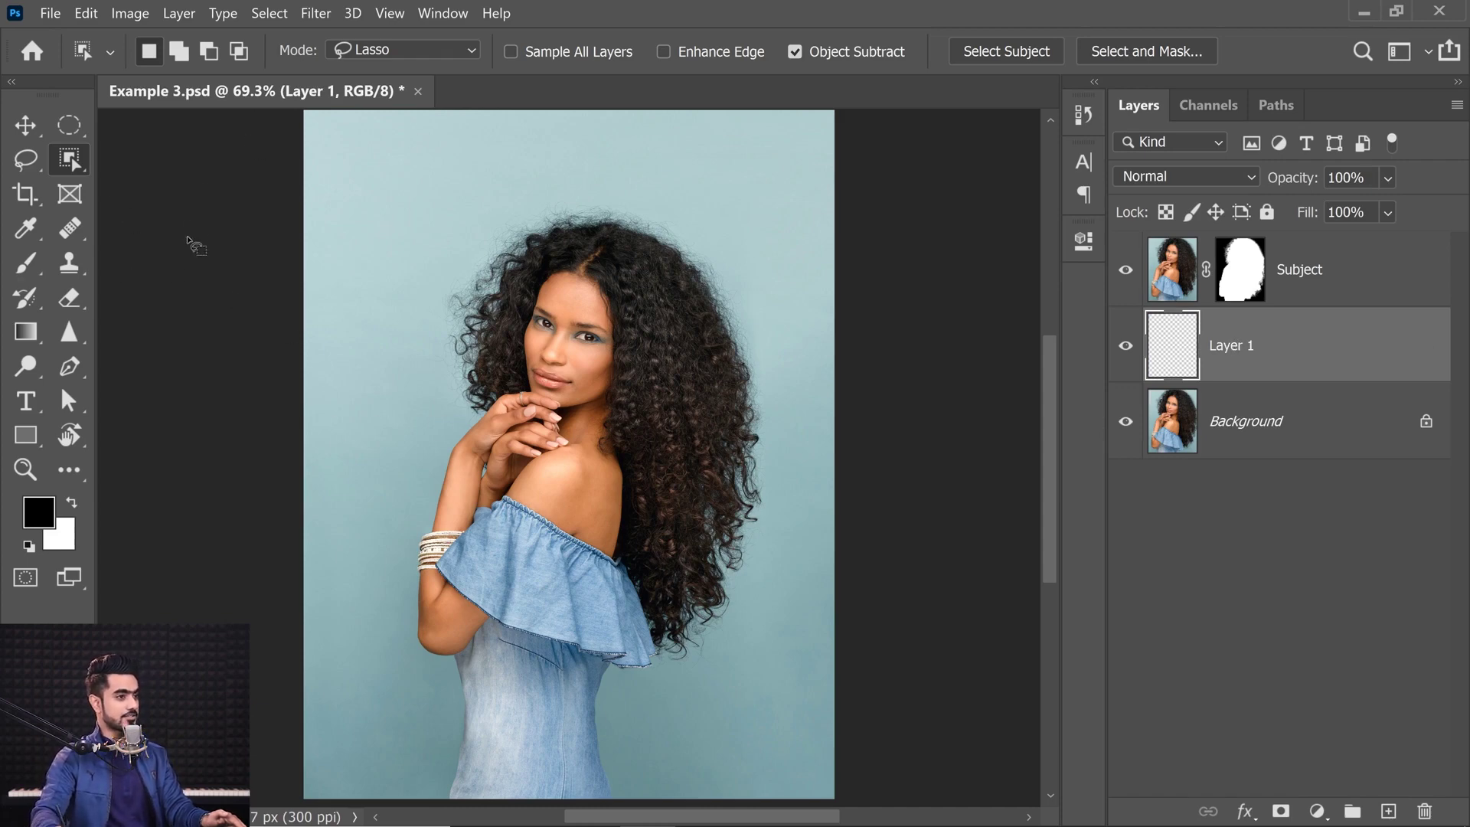
left_click(25, 263)
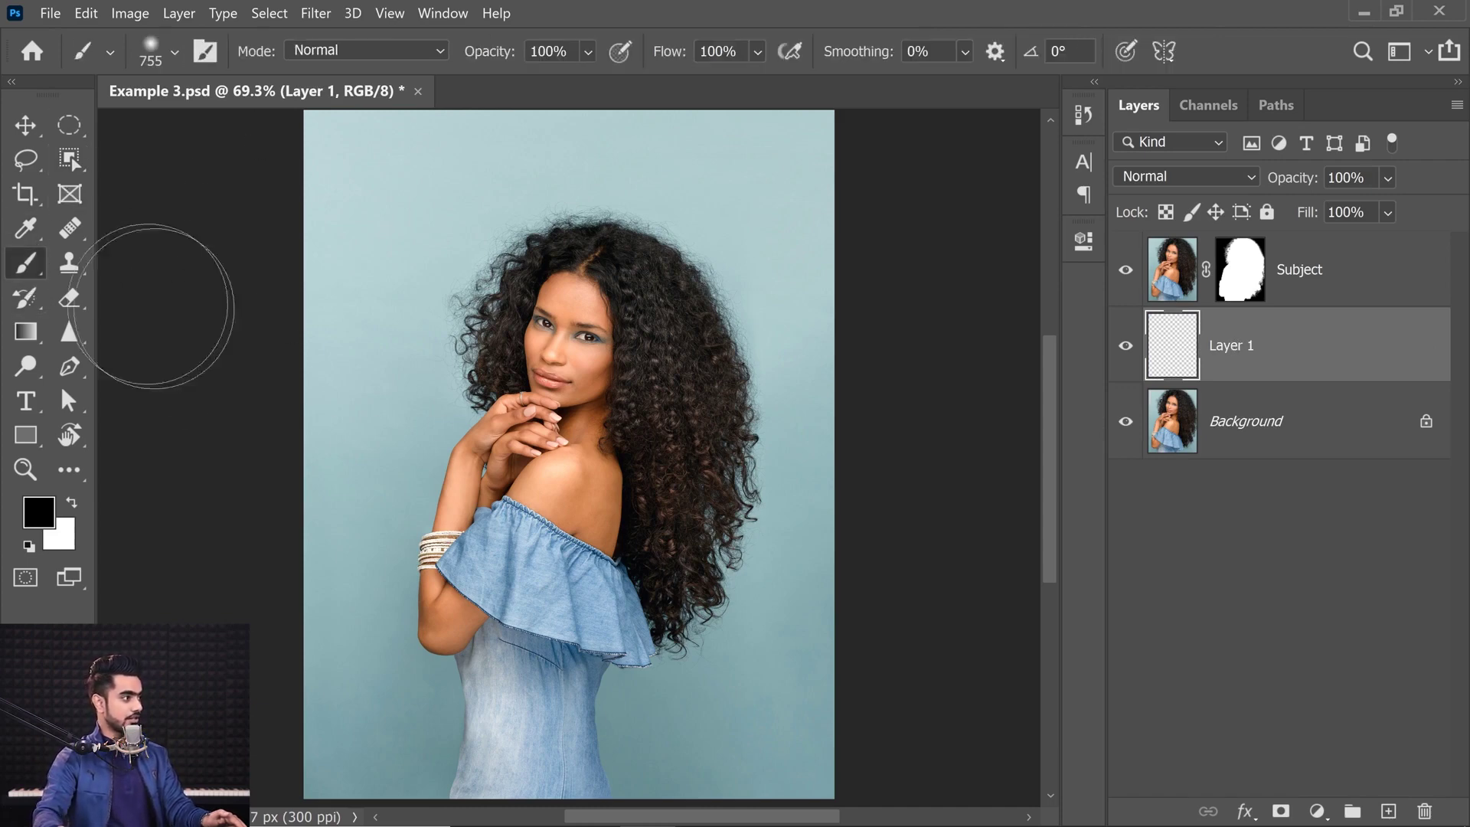
left_click(153, 54)
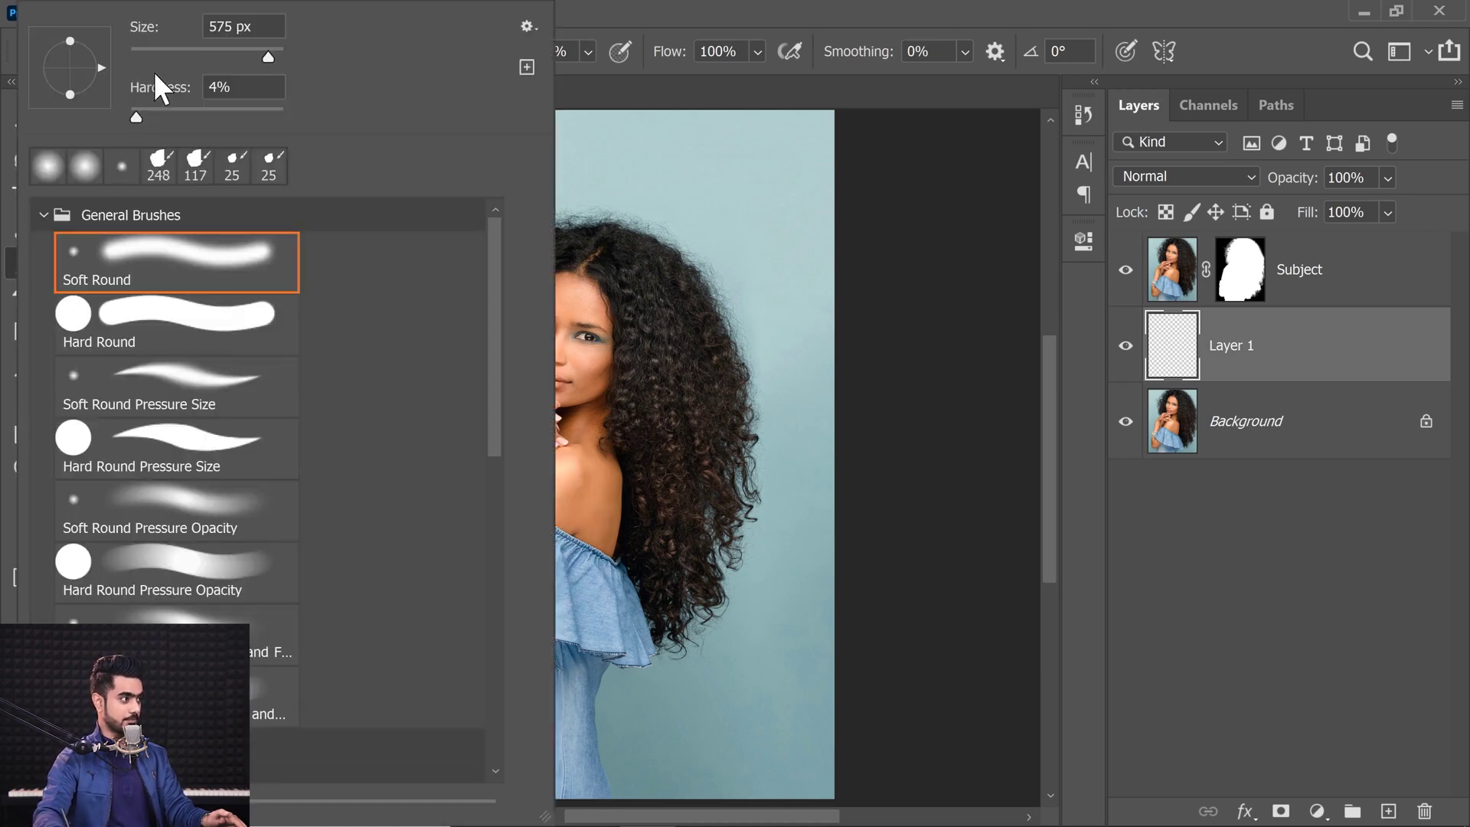
left_click(197, 459)
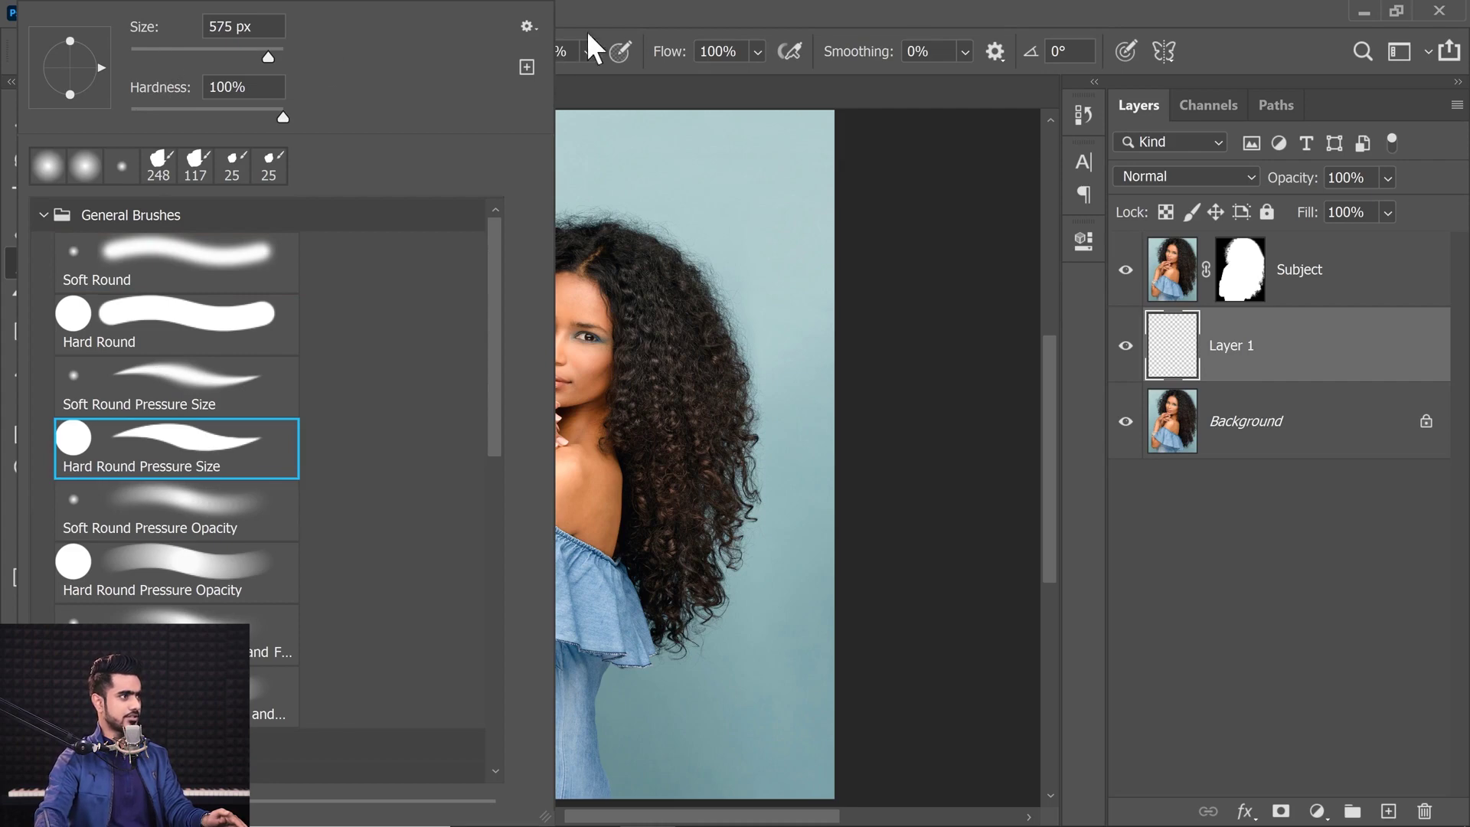
left_click(567, 76)
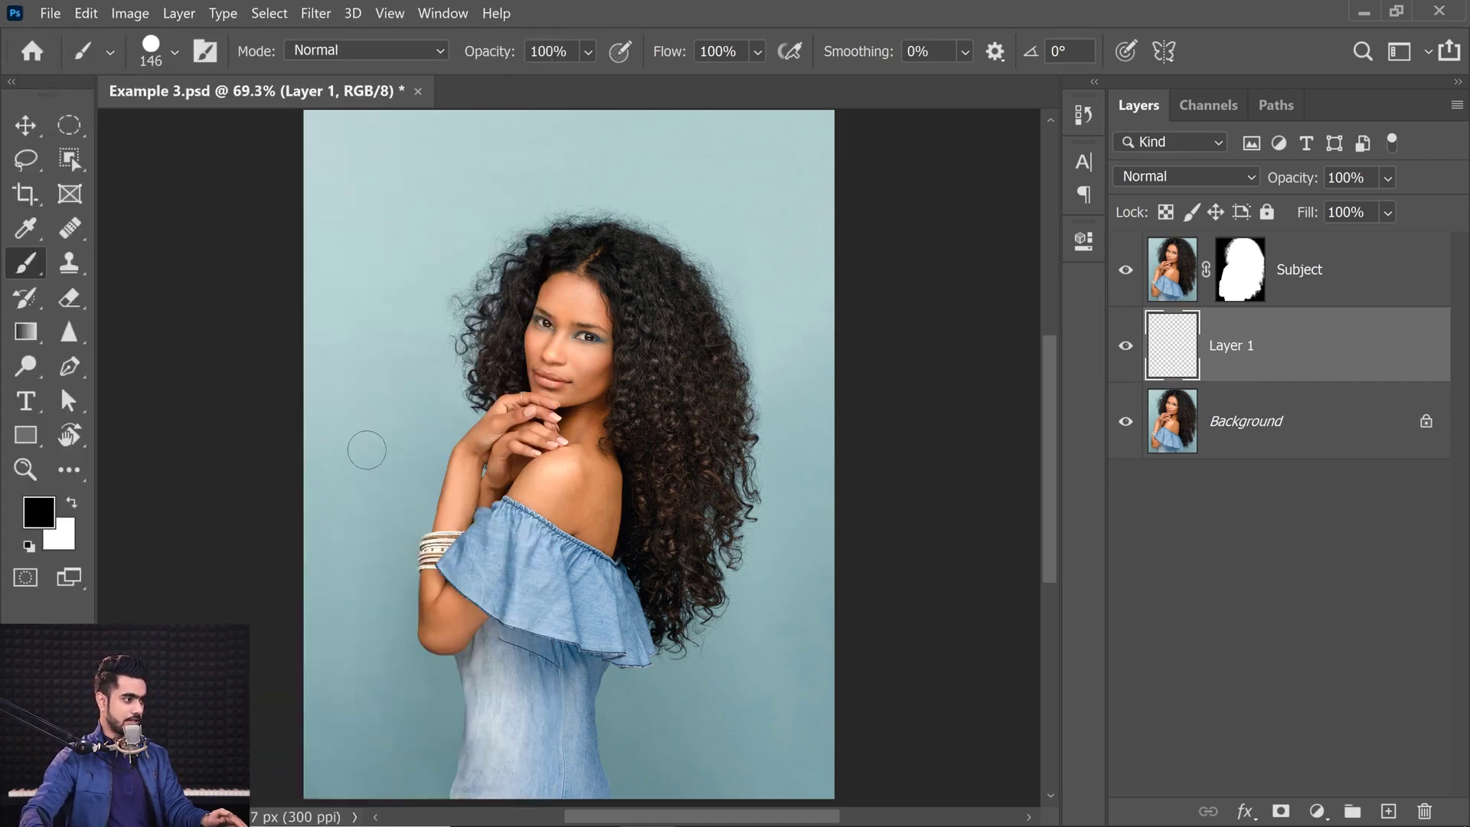
- Paint several curved black strokes on Layer 1 behind the woman, beside and below her arms
mouse_move(326, 525)
left_mouse_down()
mouse_move(331, 594)
mouse_move(465, 710)
left_mouse_up()
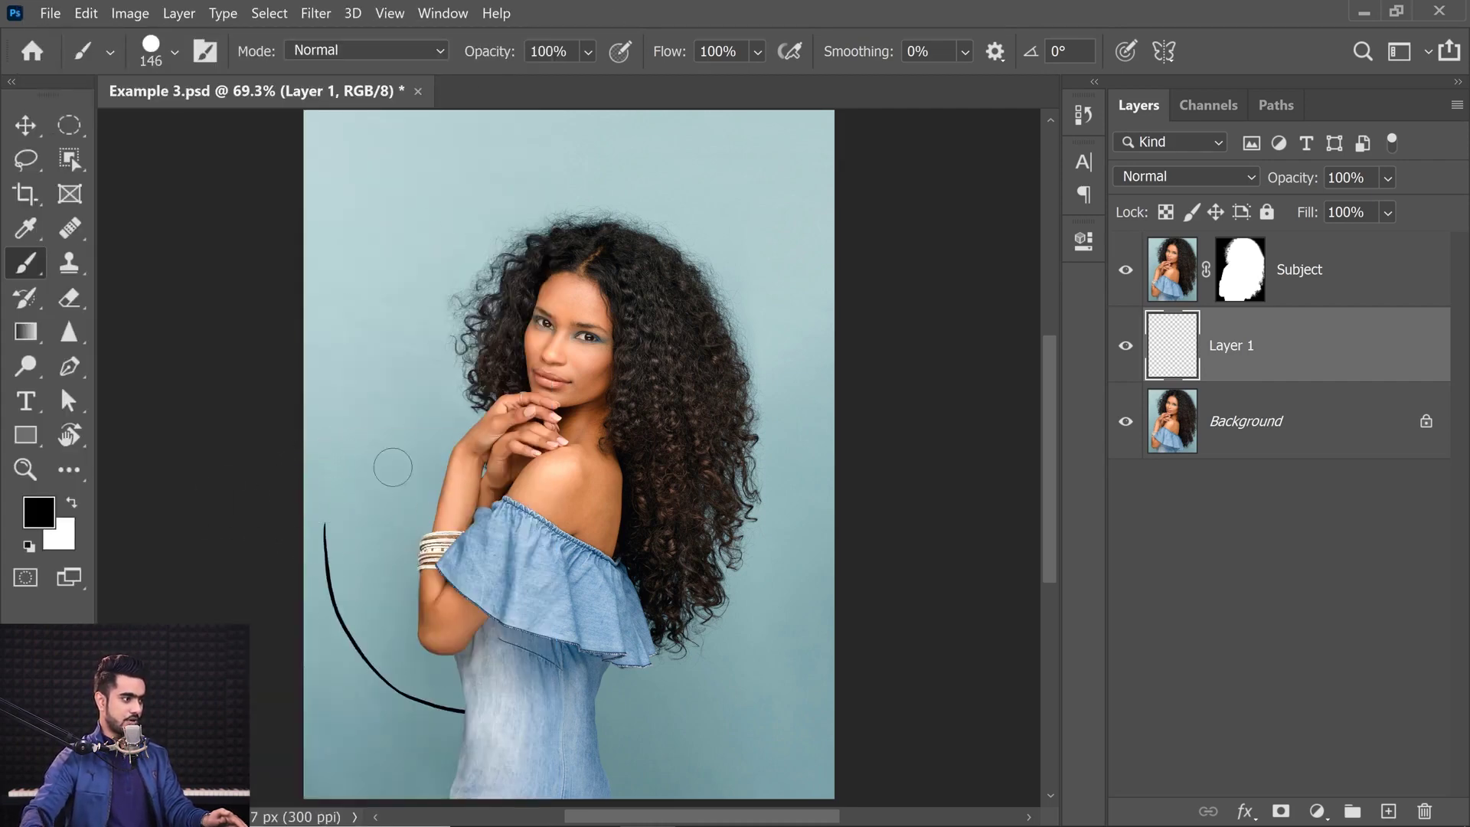
mouse_move(352, 414)
left_mouse_down()
mouse_move(427, 699)
mouse_move(463, 741)
left_mouse_up()
left_click_drag(303, 433, 464, 742)
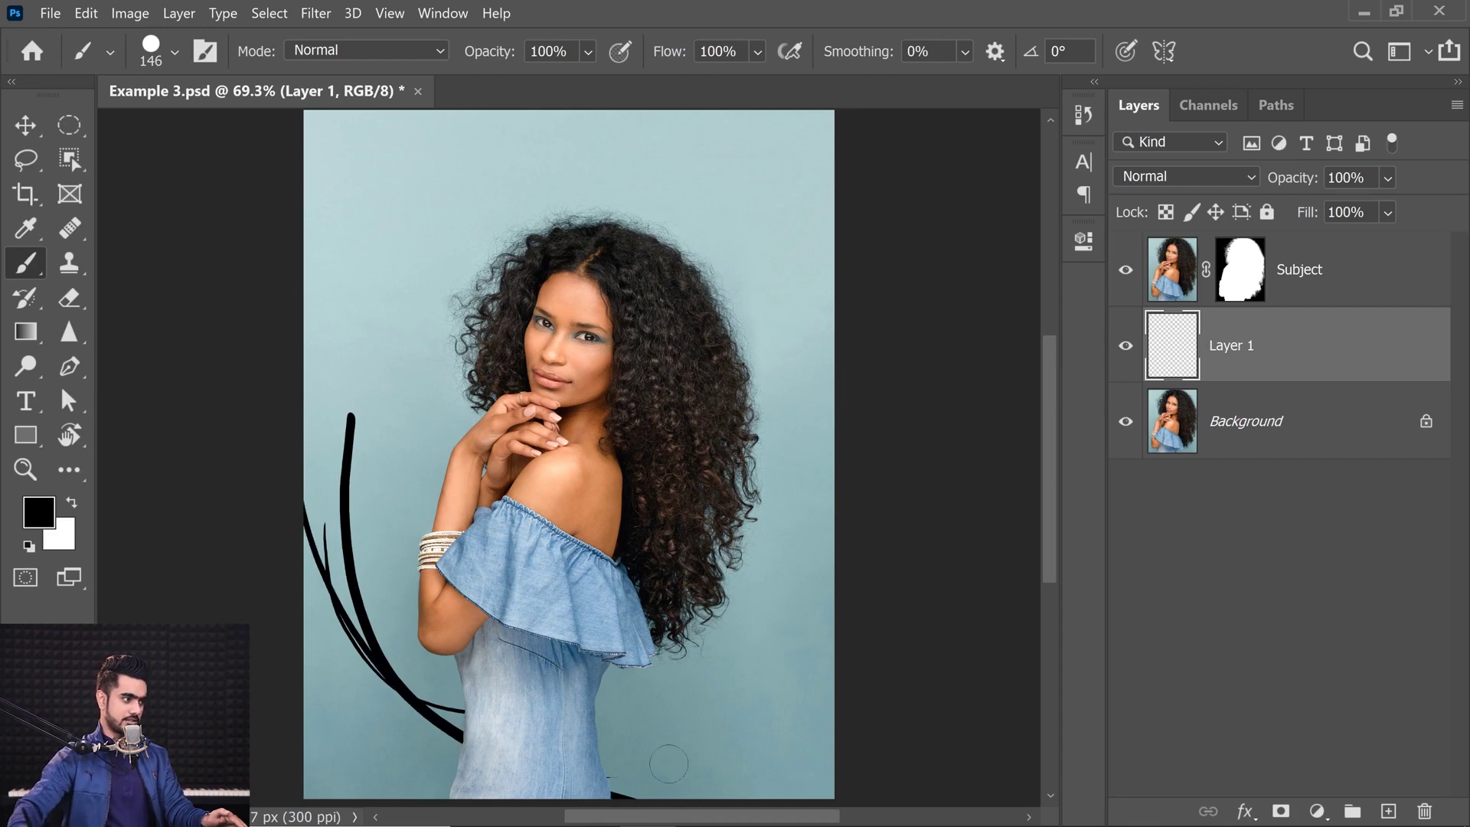
left_click_drag(306, 440, 463, 720)
left_click_drag(373, 329, 459, 713)
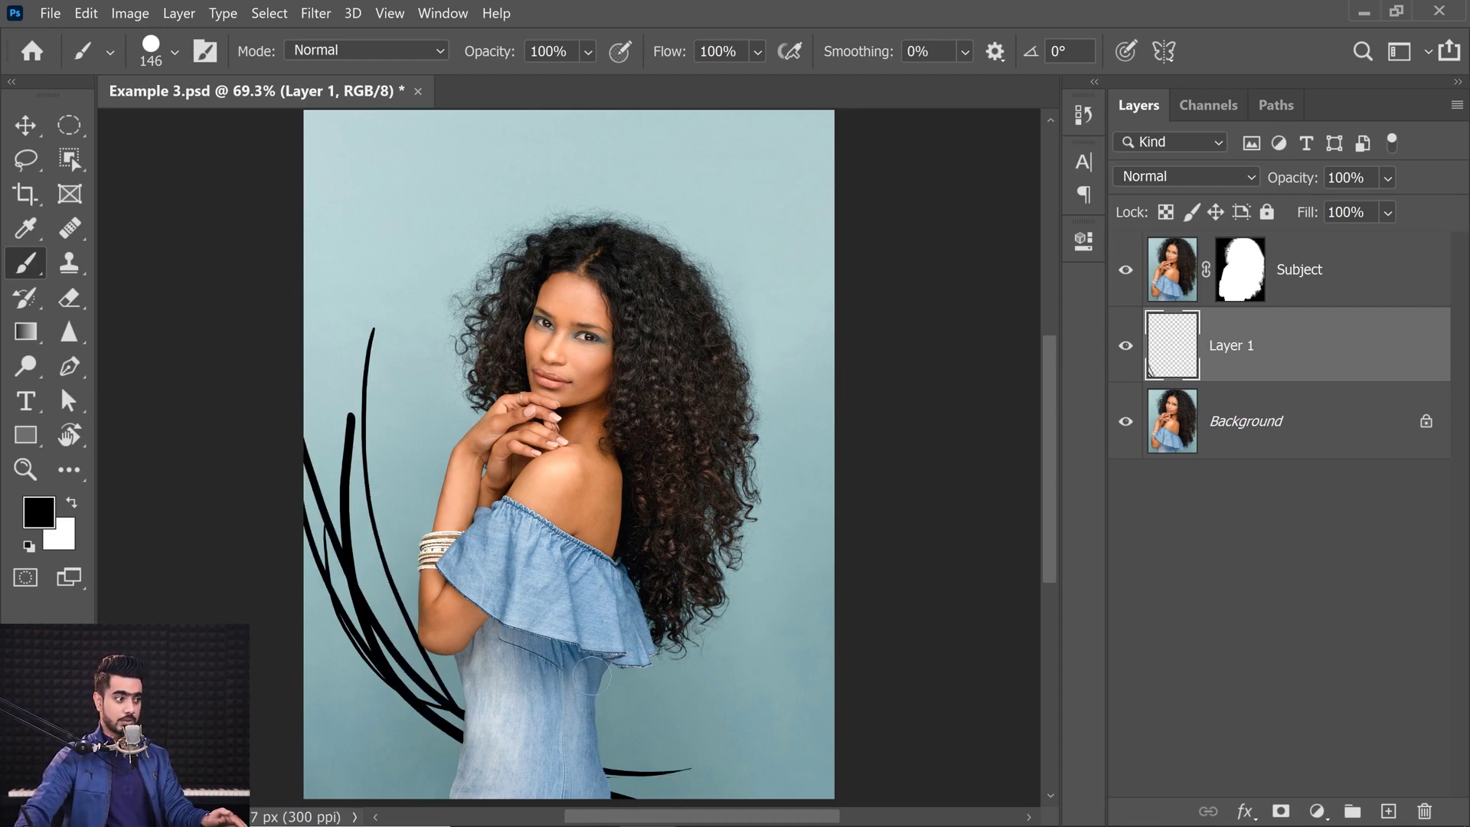
- Rotate the canvas view to 156° and paint two more long black arcs behind the woman's dress
left_click(72, 439)
right_click(74, 439)
left_click(131, 459)
mouse_move(380, 388)
left_mouse_down()
mouse_move(395, 271)
mouse_move(771, 223)
mouse_move(906, 355)
left_mouse_up()
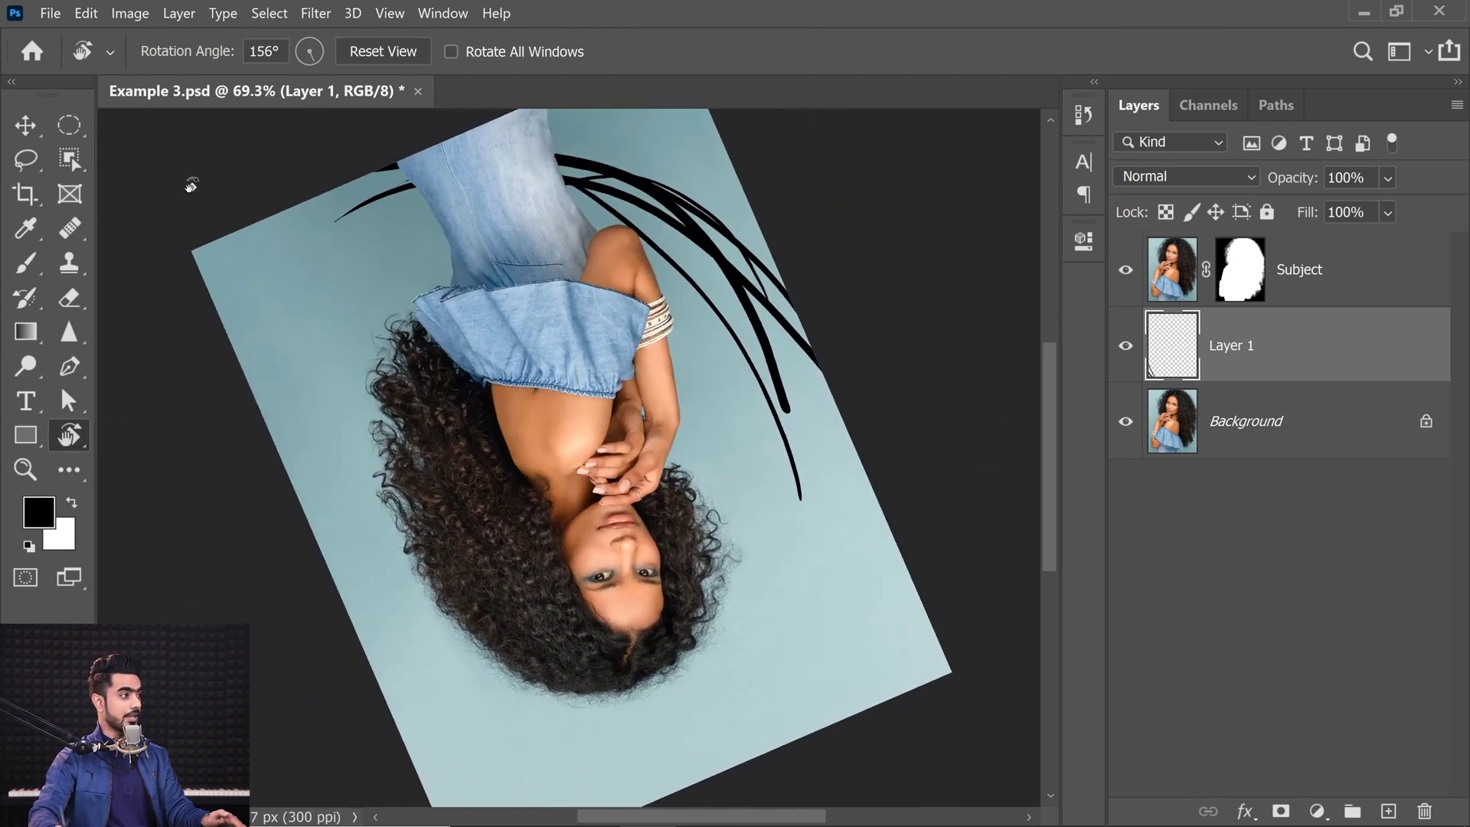
left_click(25, 268)
left_click_drag(258, 265, 728, 280)
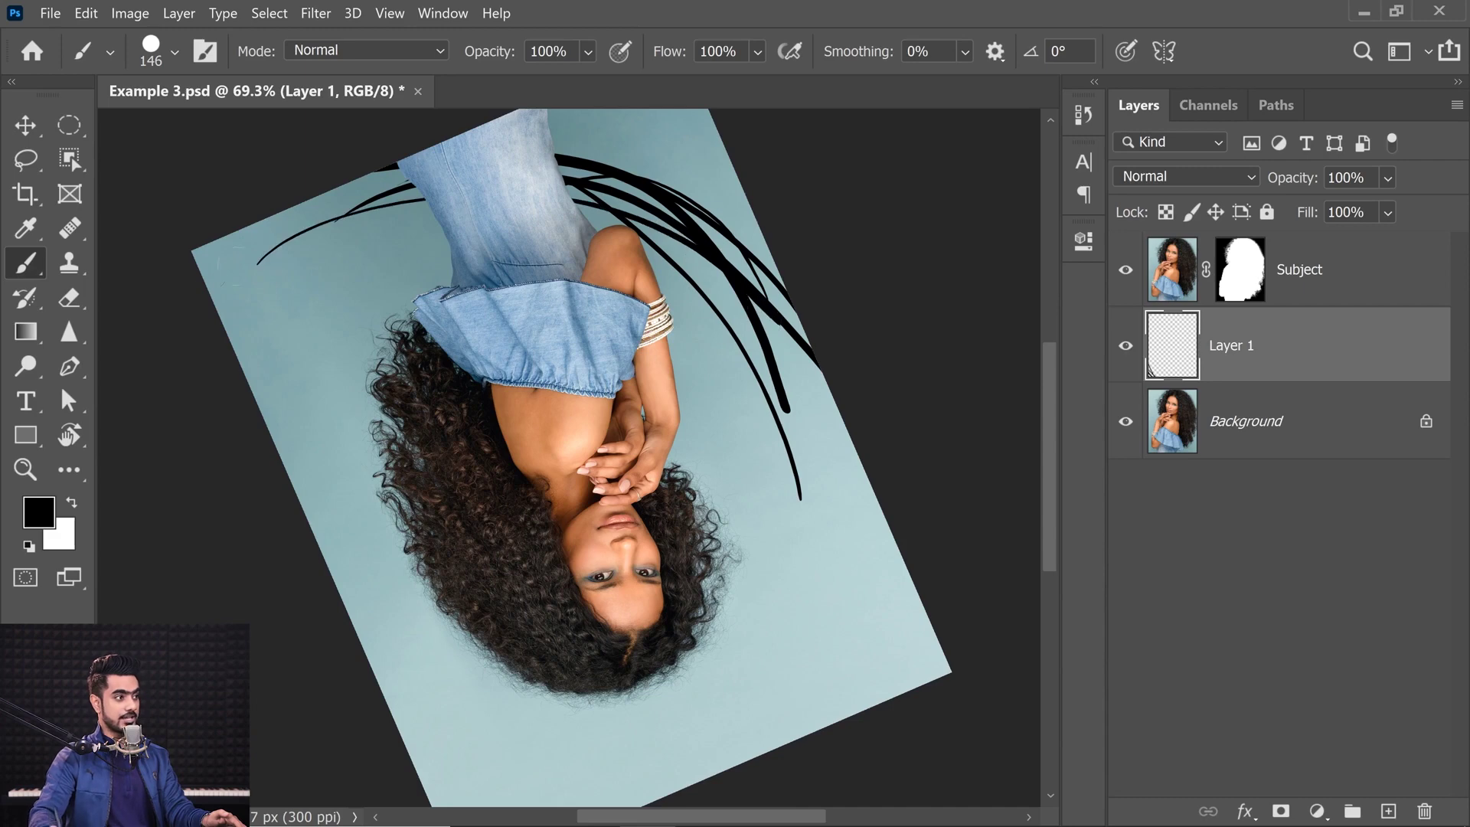
left_click_drag(215, 259, 820, 343)
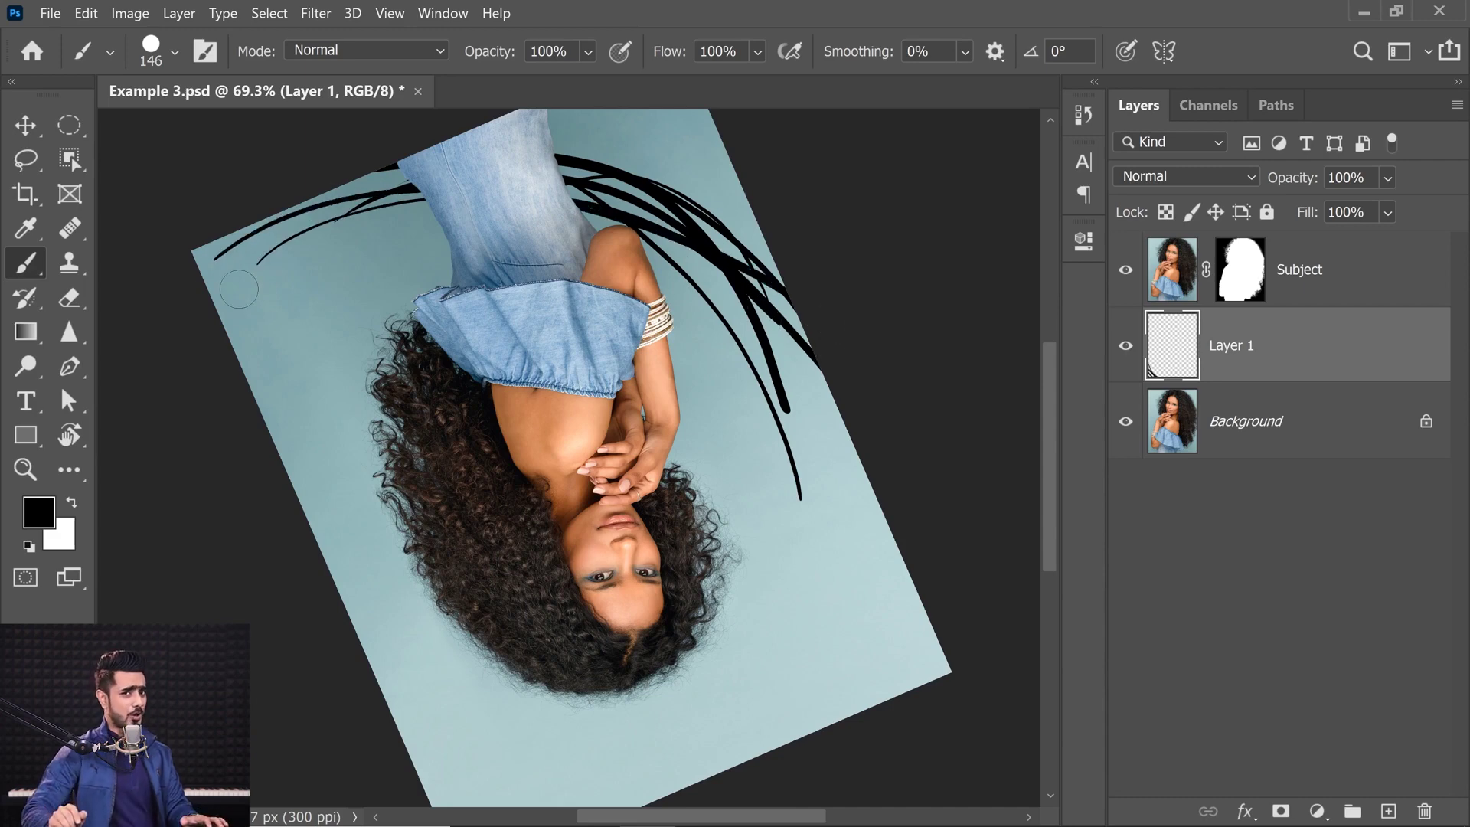
- Reset the canvas view rotation and replace the black-painted Layer 1 with a new empty layer
left_click(81, 440)
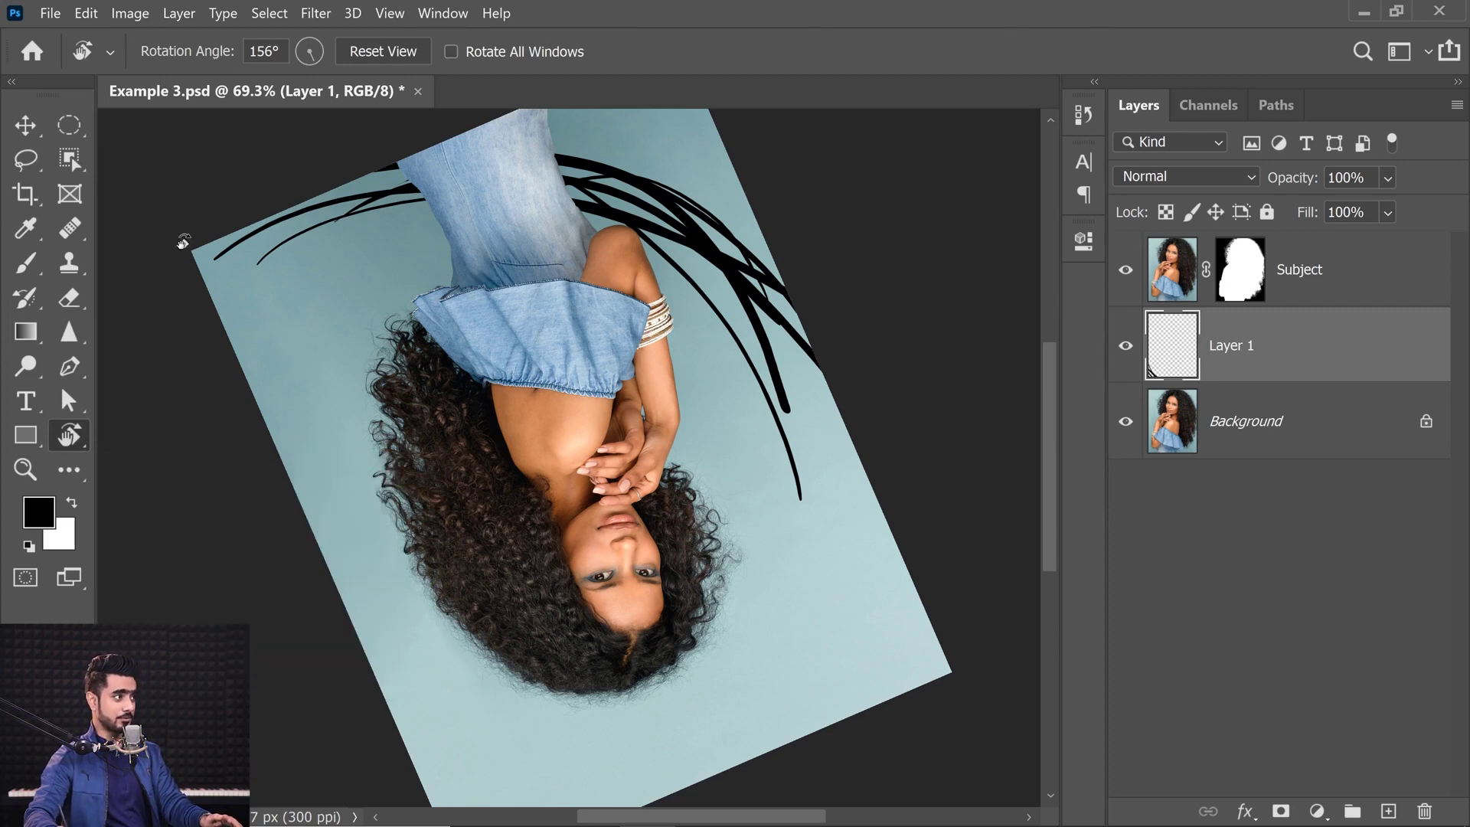
left_click(404, 50)
left_click(26, 264)
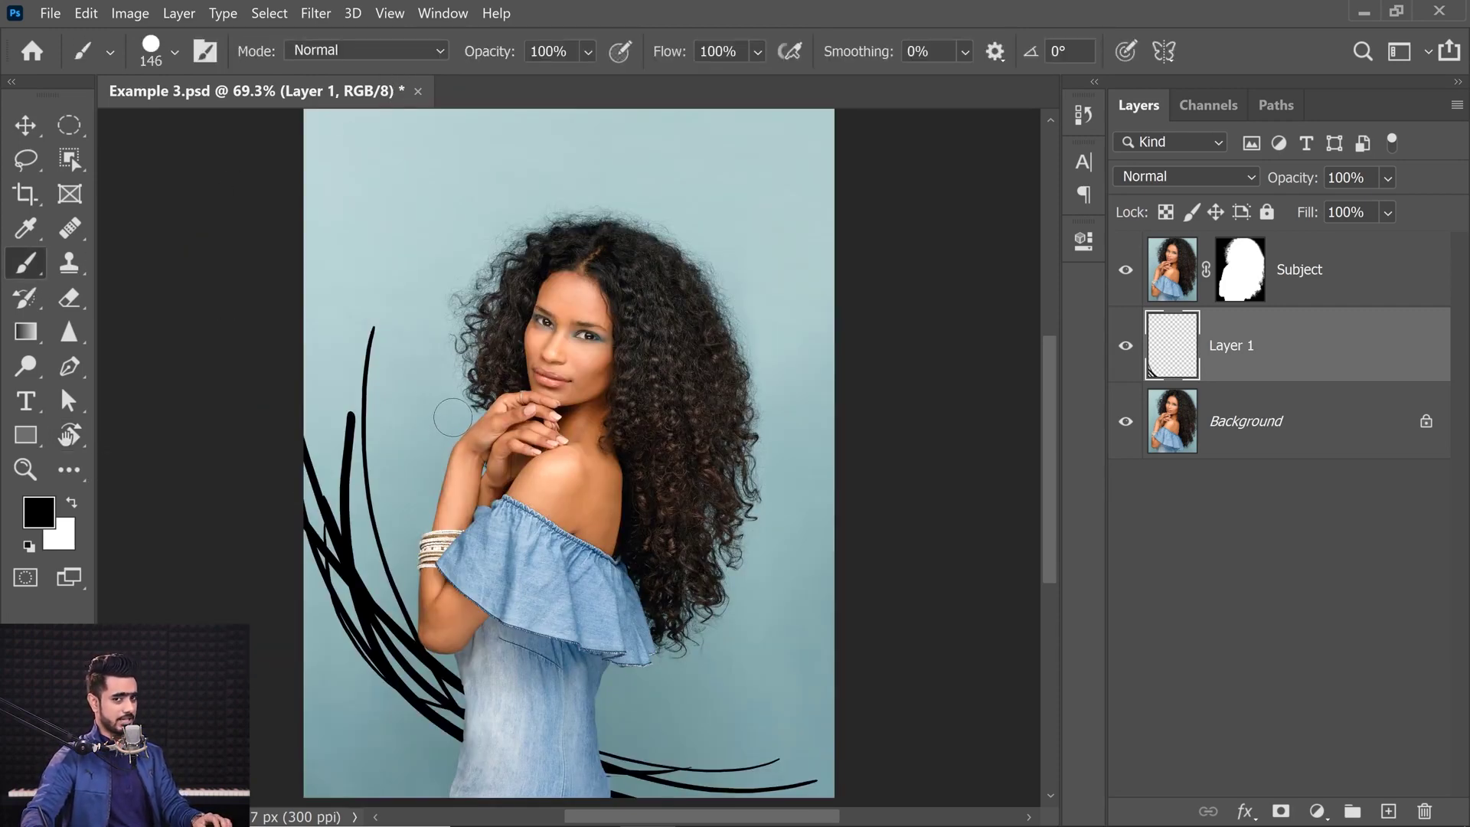
mouse_move(1262, 364)
left_mouse_down()
mouse_move(1301, 746)
mouse_move(1425, 811)
left_mouse_up()
left_click(1388, 811)
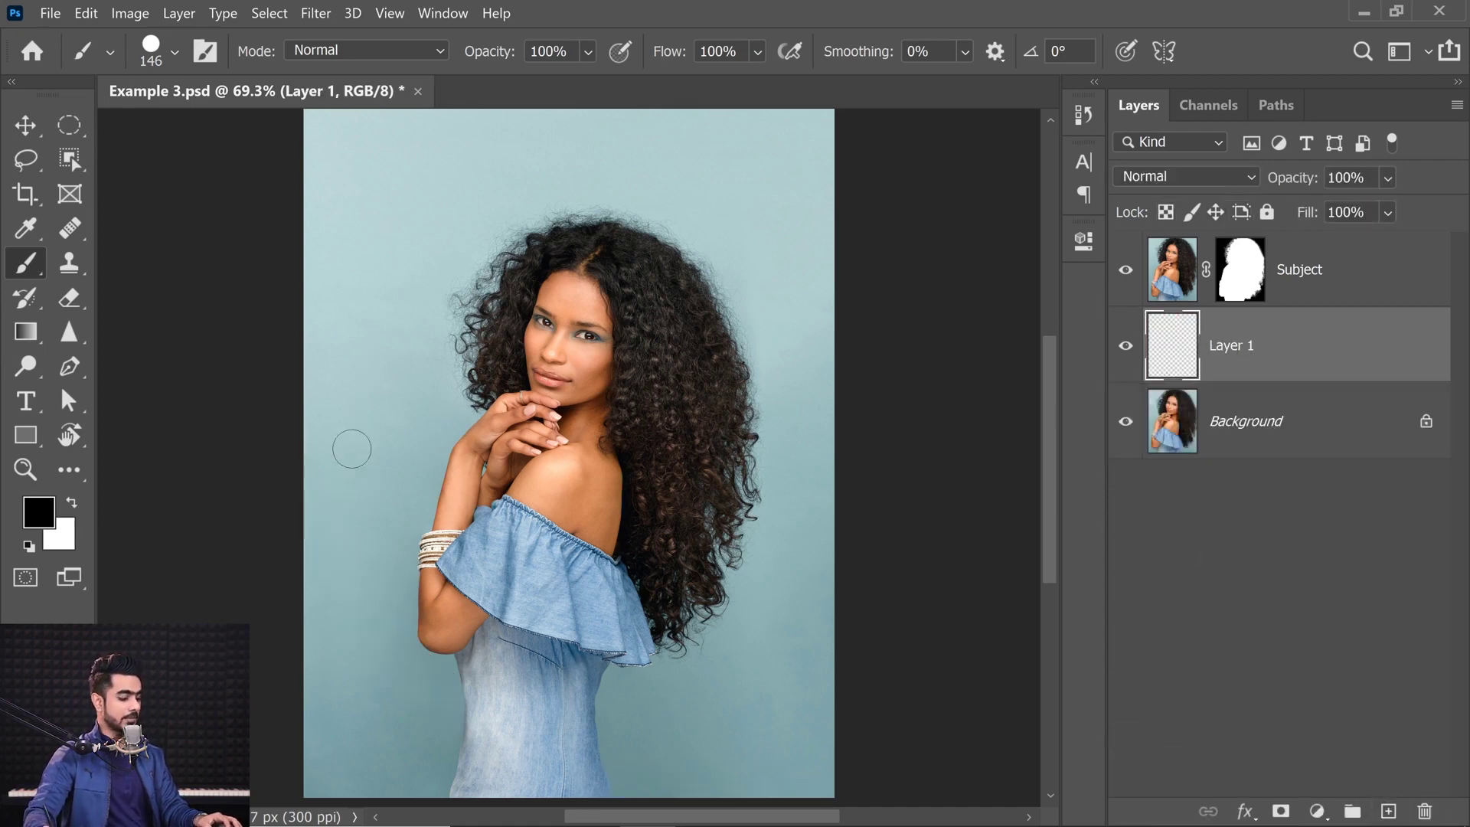
- Swap the foreground color to white and paint large looping brush strokes across the backdrop behind the woman
key("x")
mouse_move(251, 210)
left_mouse_down()
mouse_move(784, 115)
mouse_move(329, 130)
mouse_move(321, 429)
mouse_move(878, 340)
mouse_move(395, 545)
mouse_move(758, 313)
mouse_move(237, 311)
left_mouse_up()
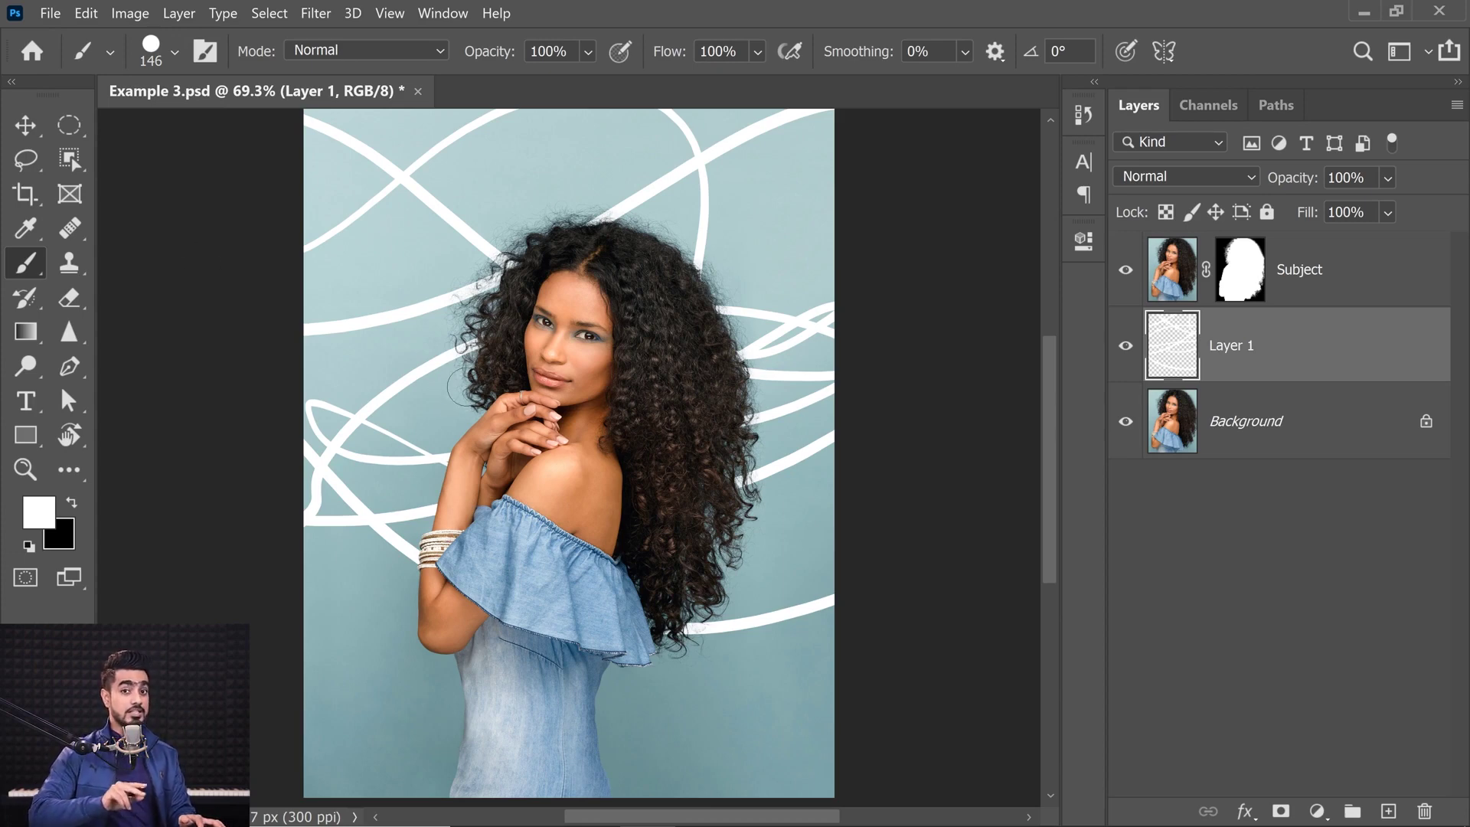
- Rotate the canvas view to 161° and paint a white arc behind the woman's dress
key("r")
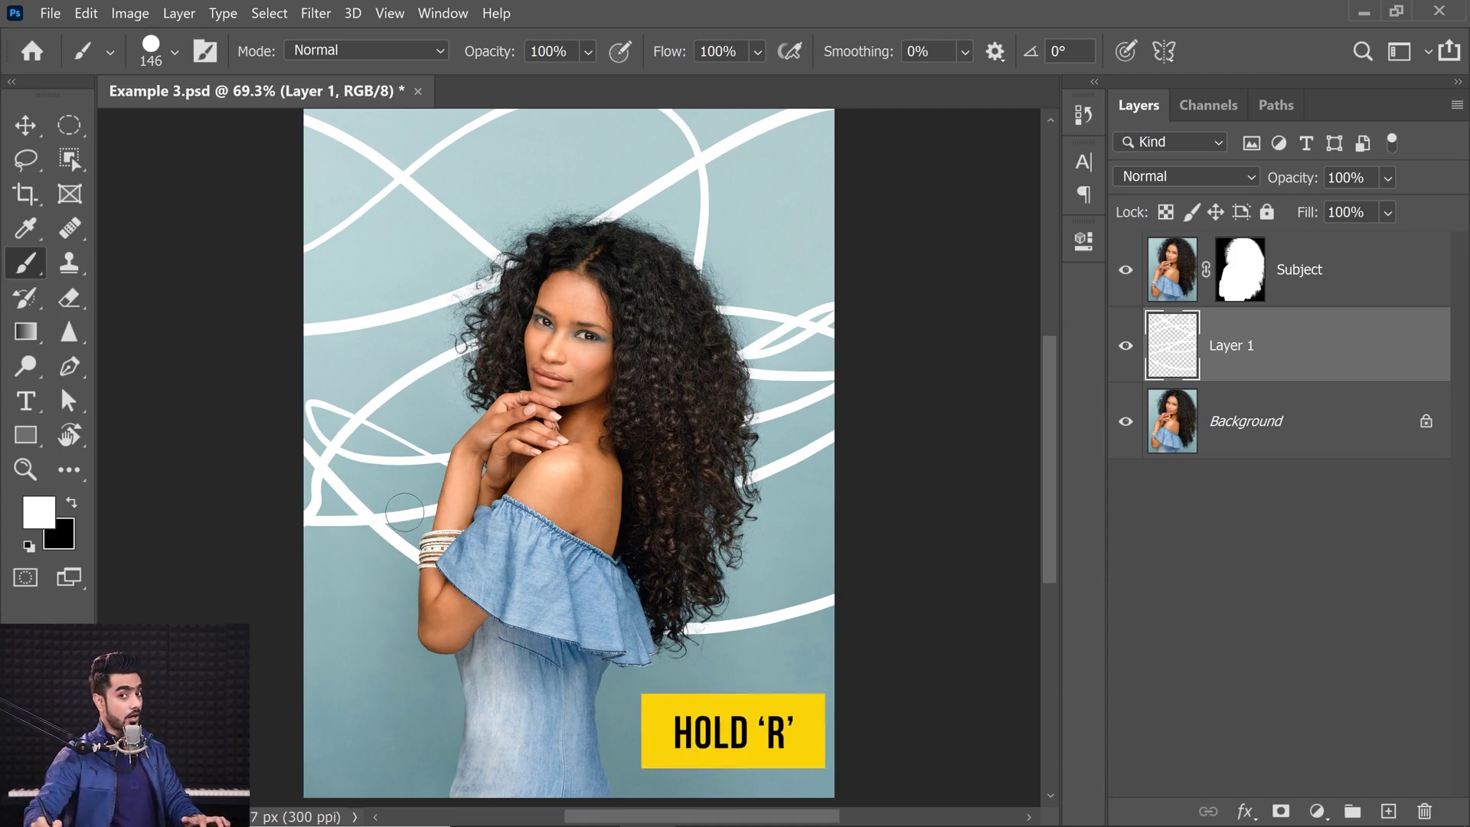
key("r")
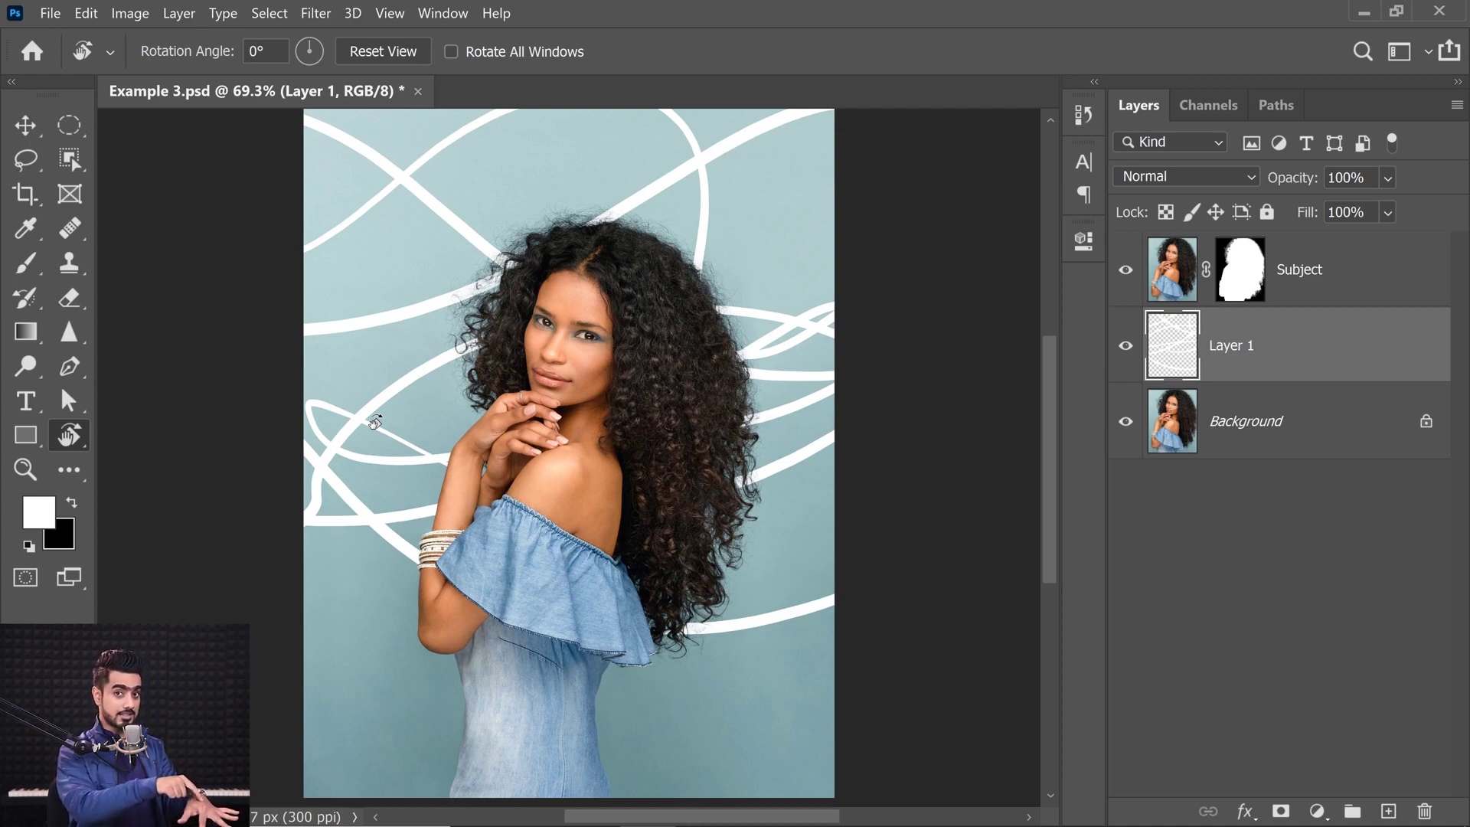
left_click_drag(234, 371, 858, 441)
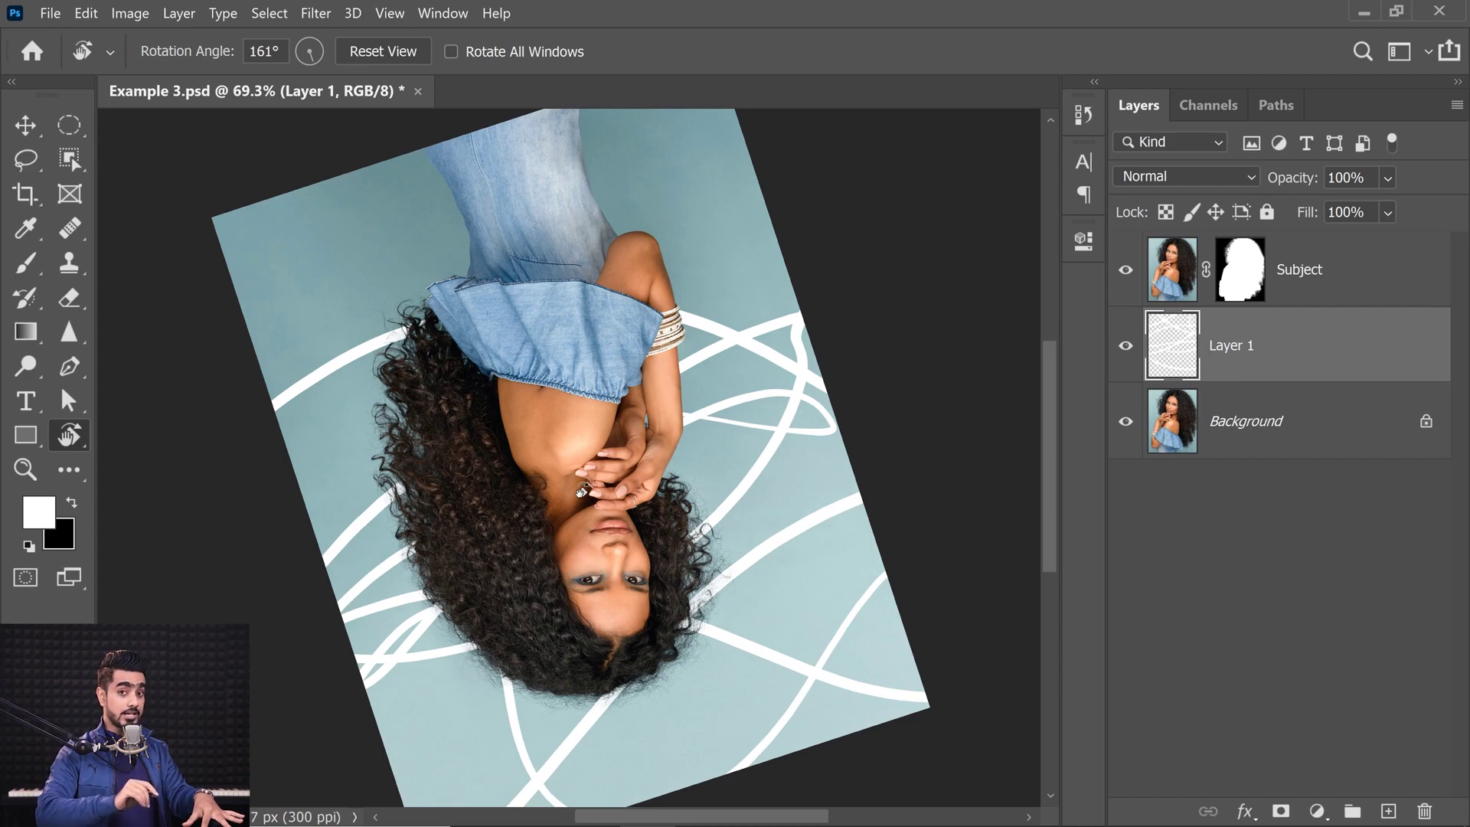
key("b")
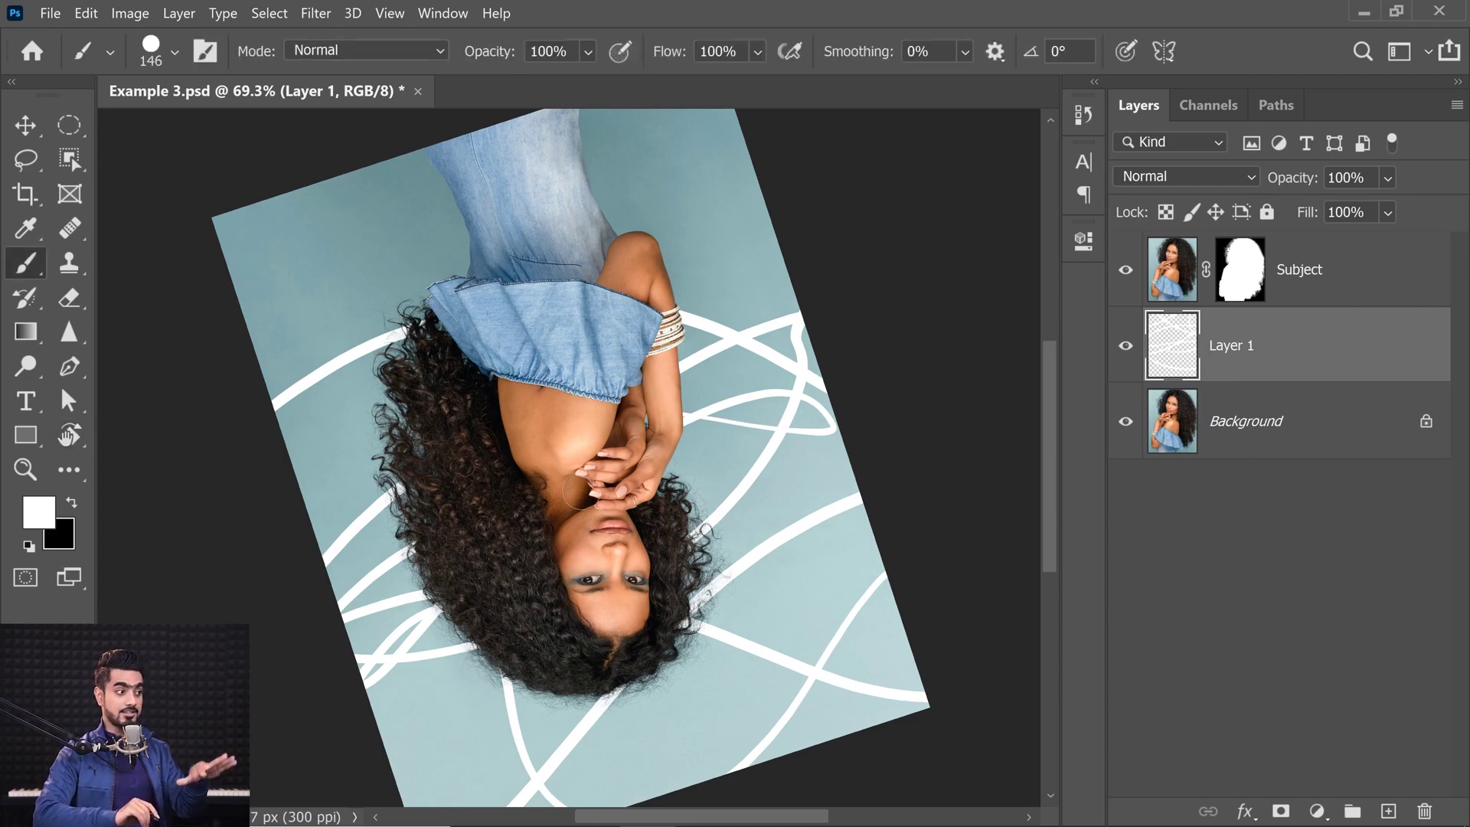
mouse_move(242, 294)
left_mouse_down()
mouse_move(379, 228)
mouse_move(769, 223)
left_mouse_up()
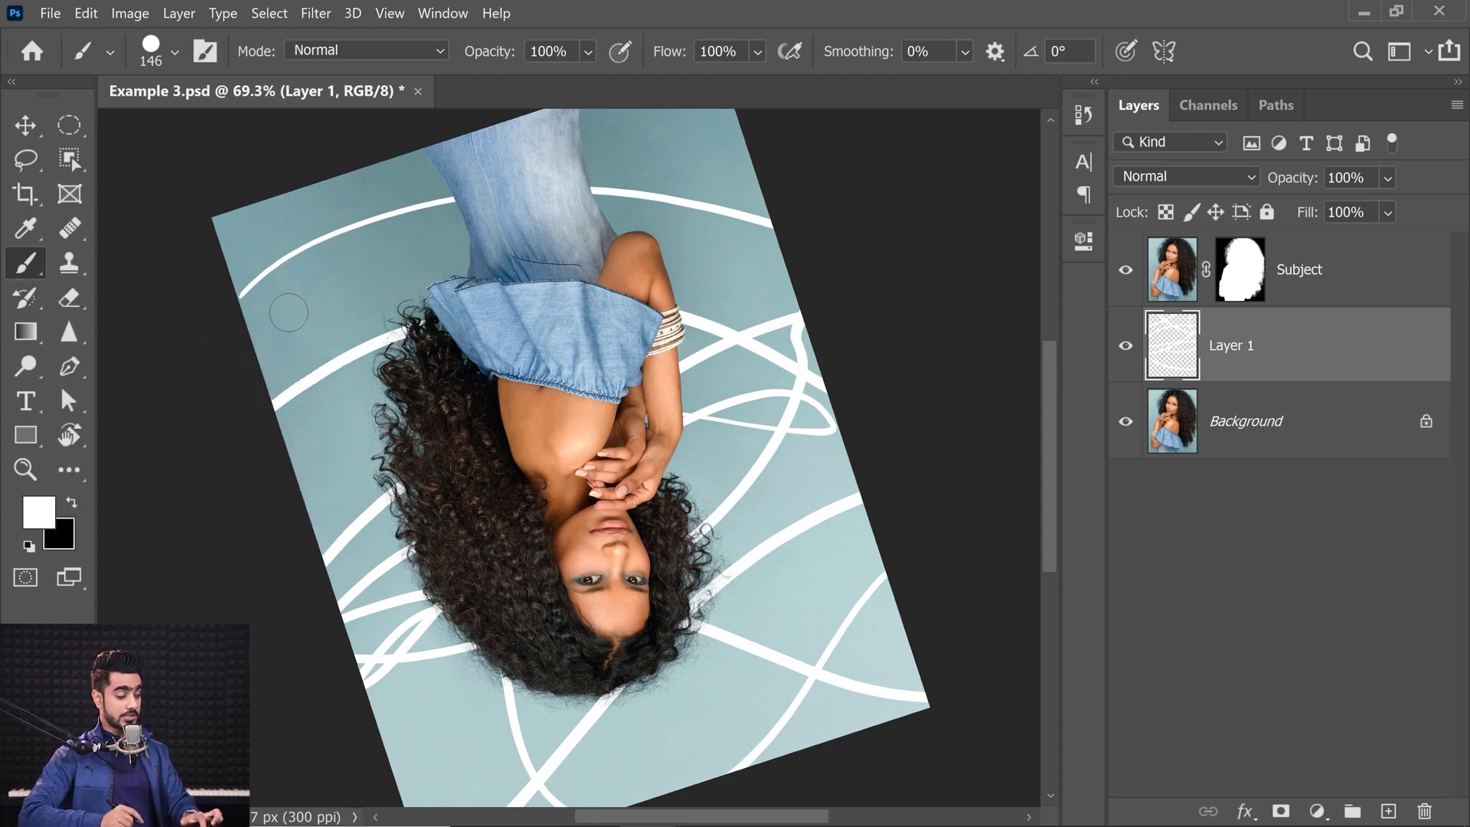
- Reset the canvas view to 0° and return to the Brush tool
key("r")
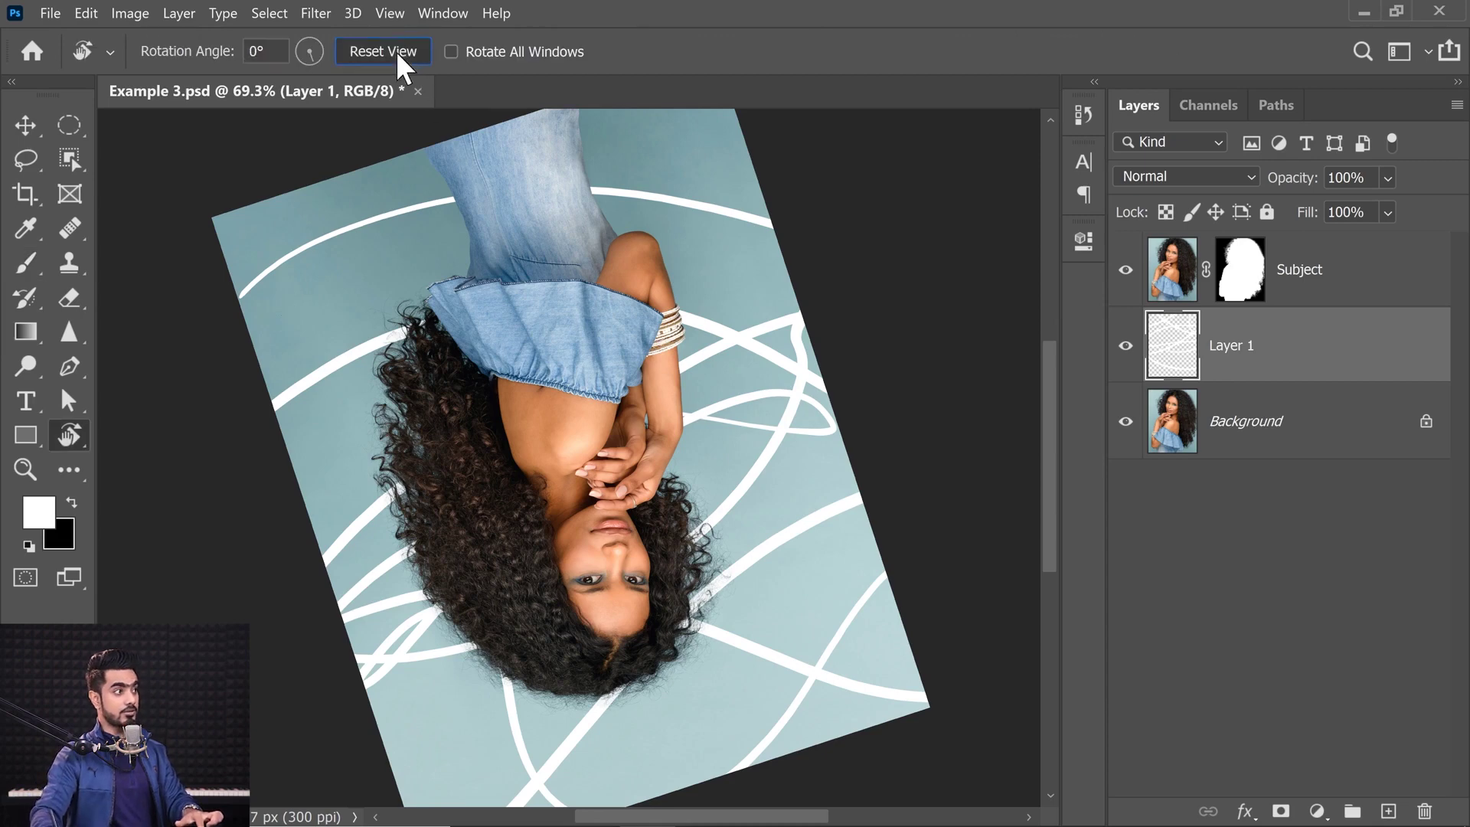
left_click(399, 52)
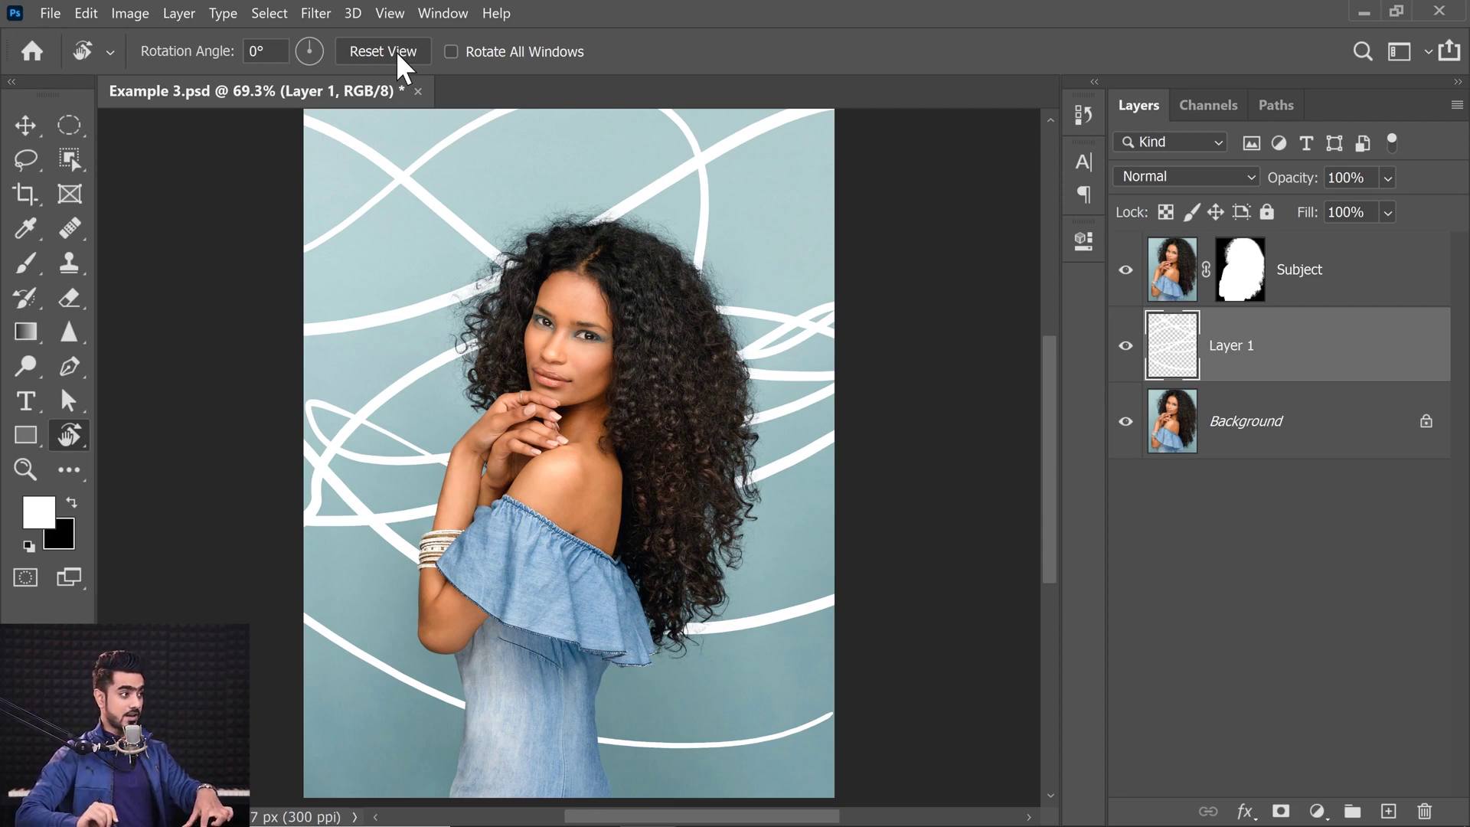
key("b")
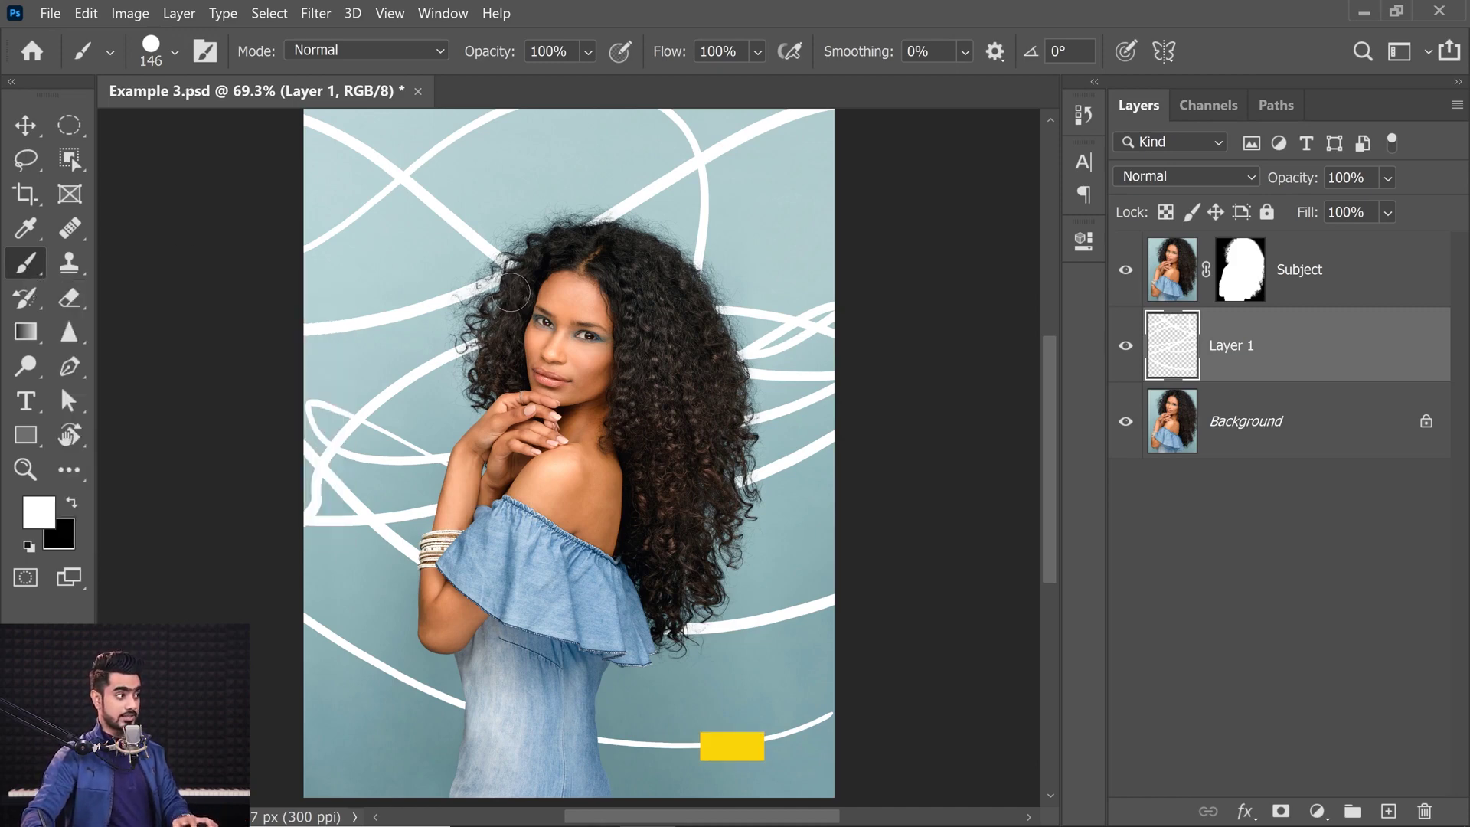
- Fill Layer 1 with a white-to-black radial gradient and paint a curving white brush stroke over it behind the woman
key("g")
left_click_drag(375, 318, 852, 389)
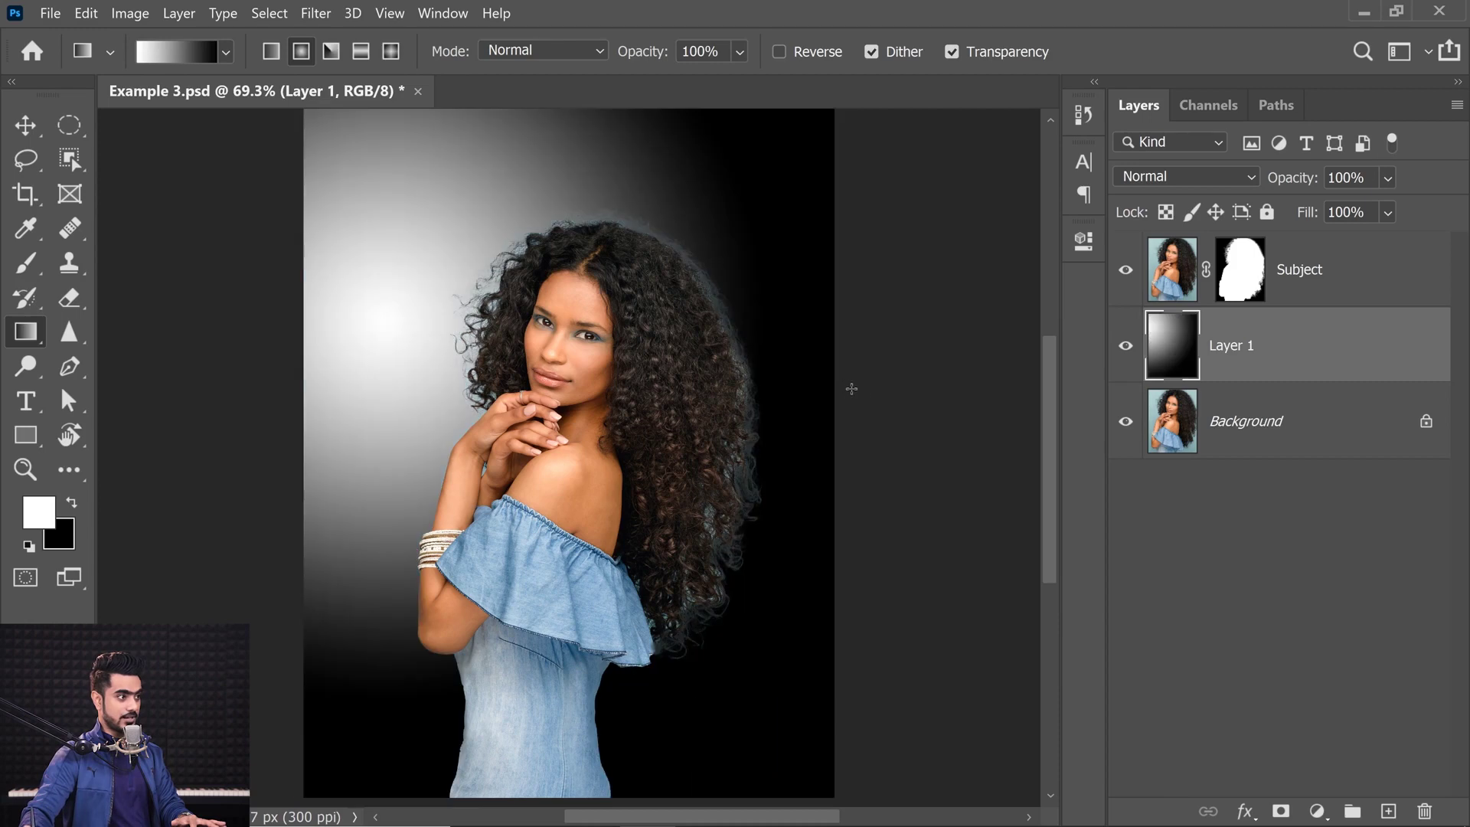
left_click_drag(348, 206, 1110, 563)
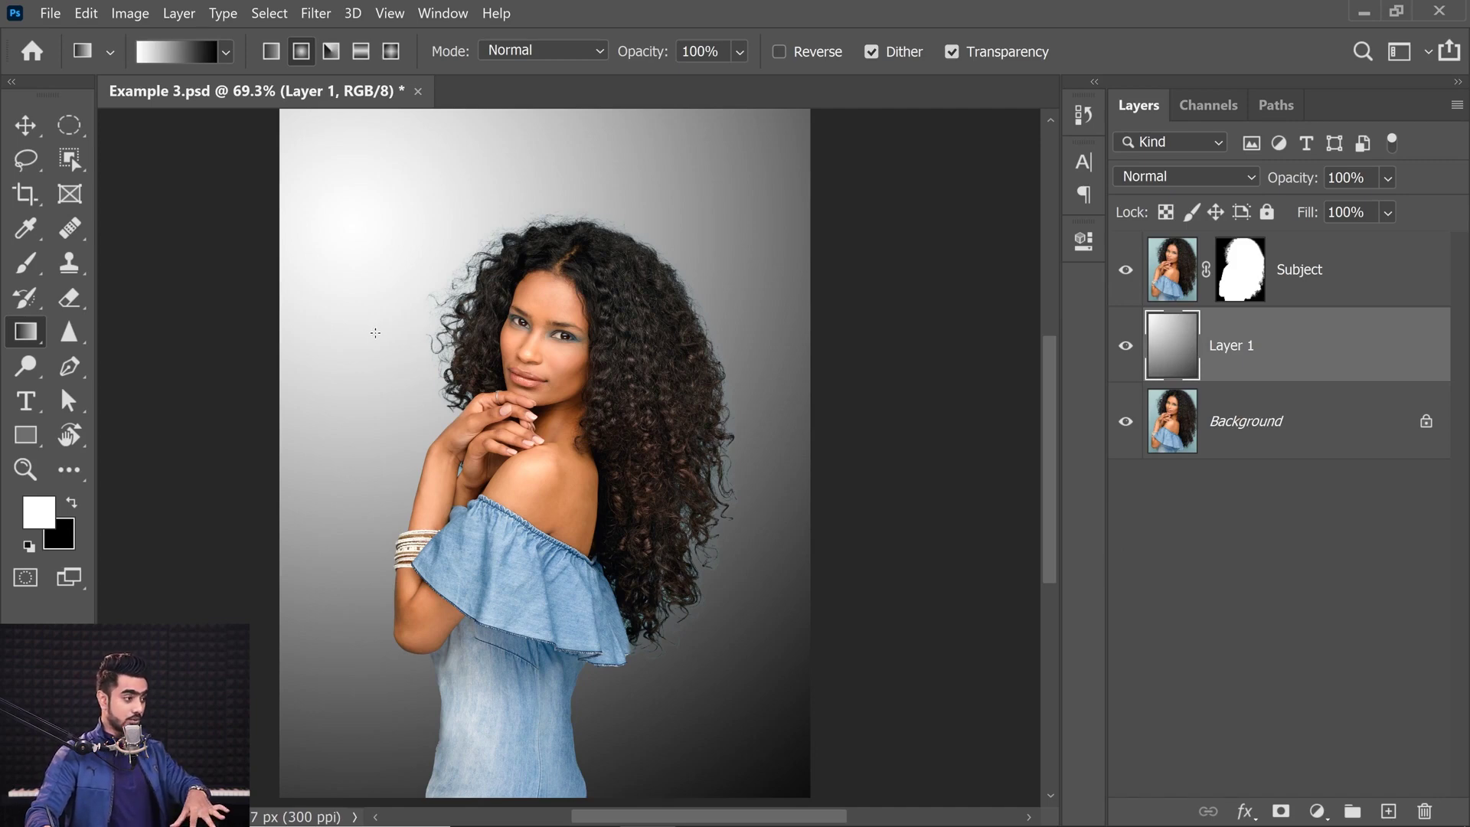
key("b")
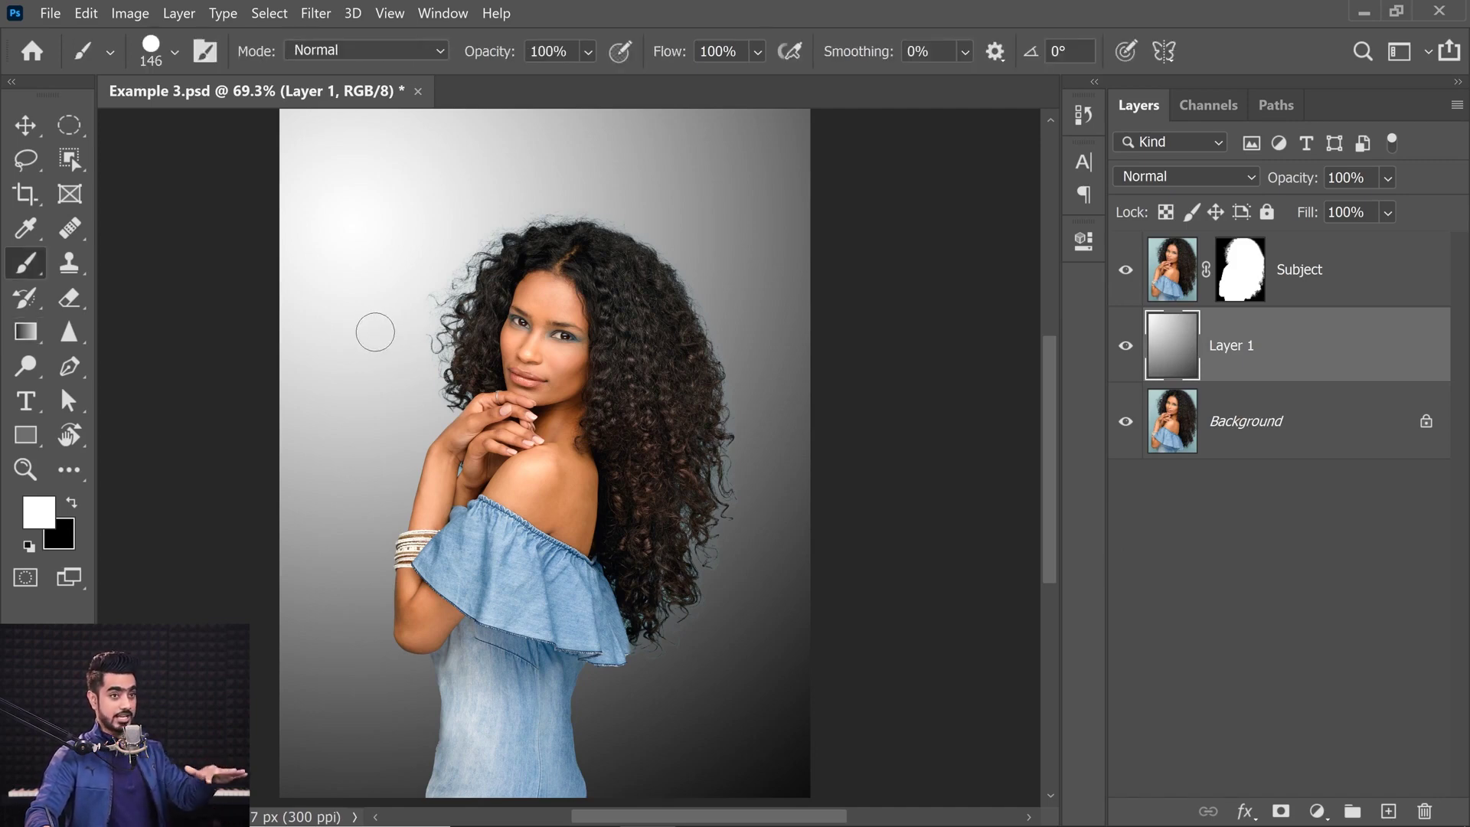
mouse_move(226, 180)
left_mouse_down()
mouse_move(383, 551)
mouse_move(640, 819)
left_mouse_up()
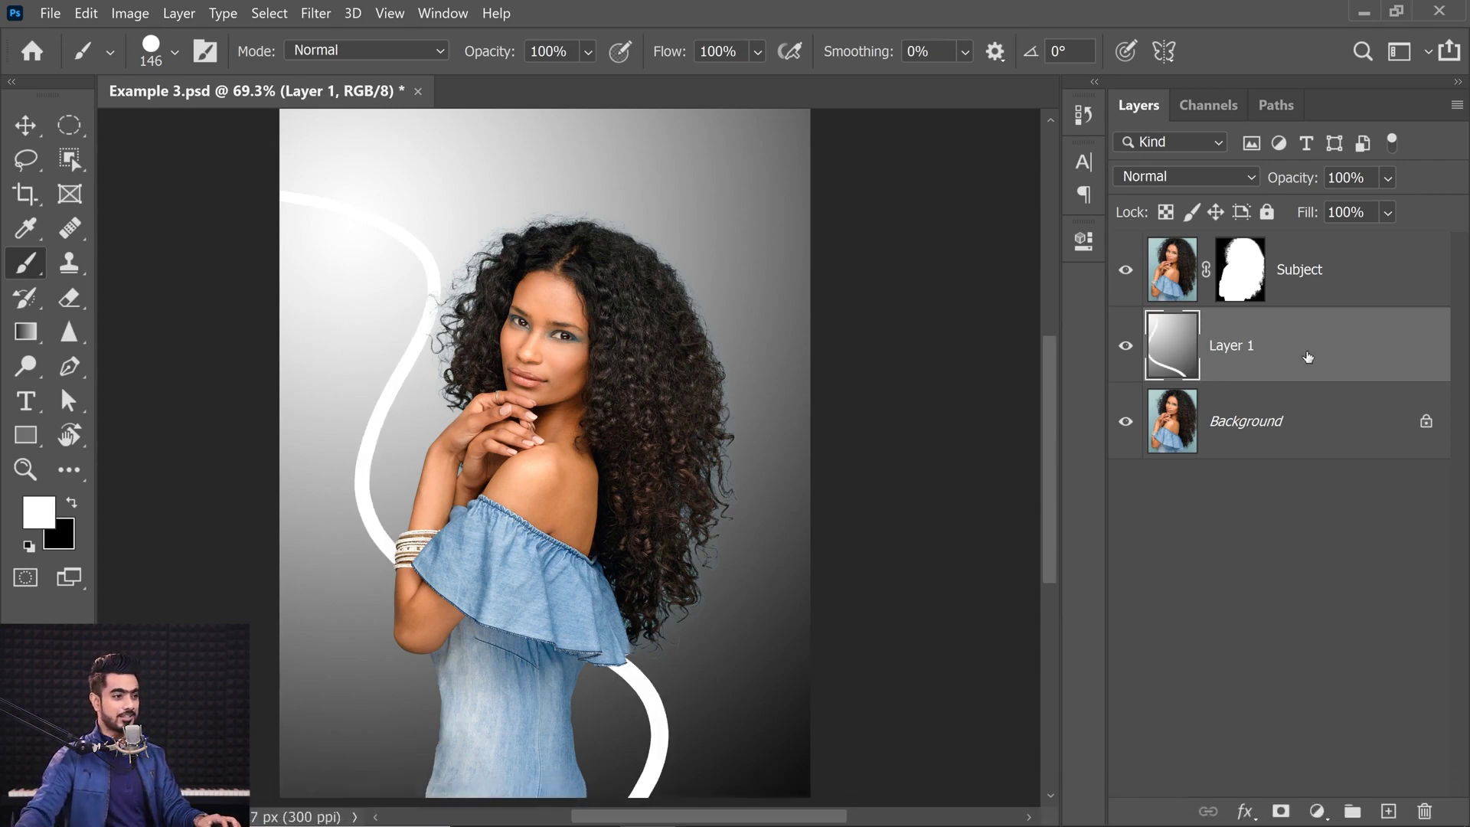
- Delete the gradient-filled Layer 1 and add a new empty layer between the Subject and Background layers
left_click_drag(1311, 357, 1425, 810)
left_click(1388, 811)
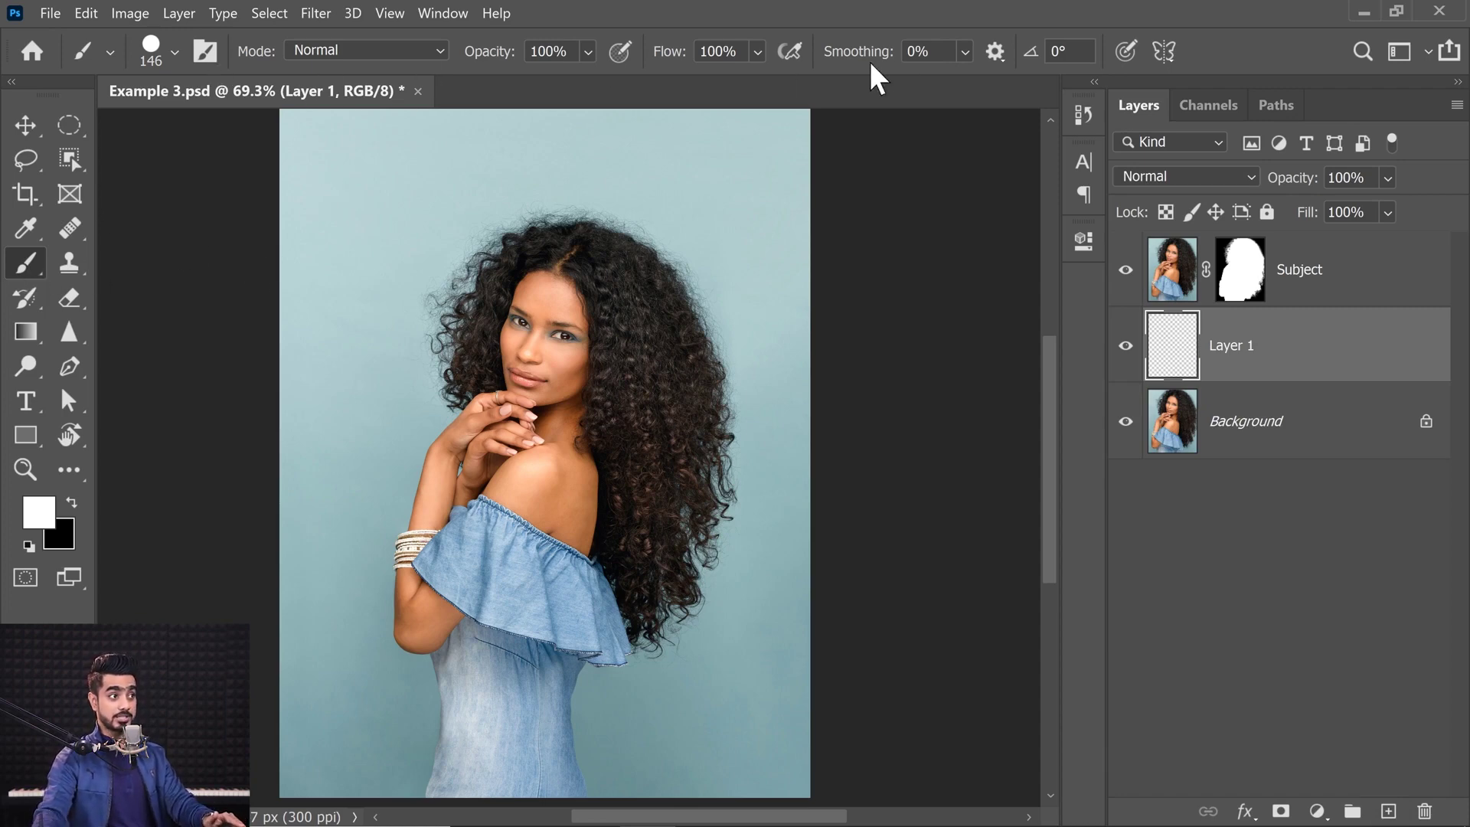
- Turn on Mandala paint symmetry for the Brush and enlarge its guides beyond the sides of the canvas
left_click(1165, 54)
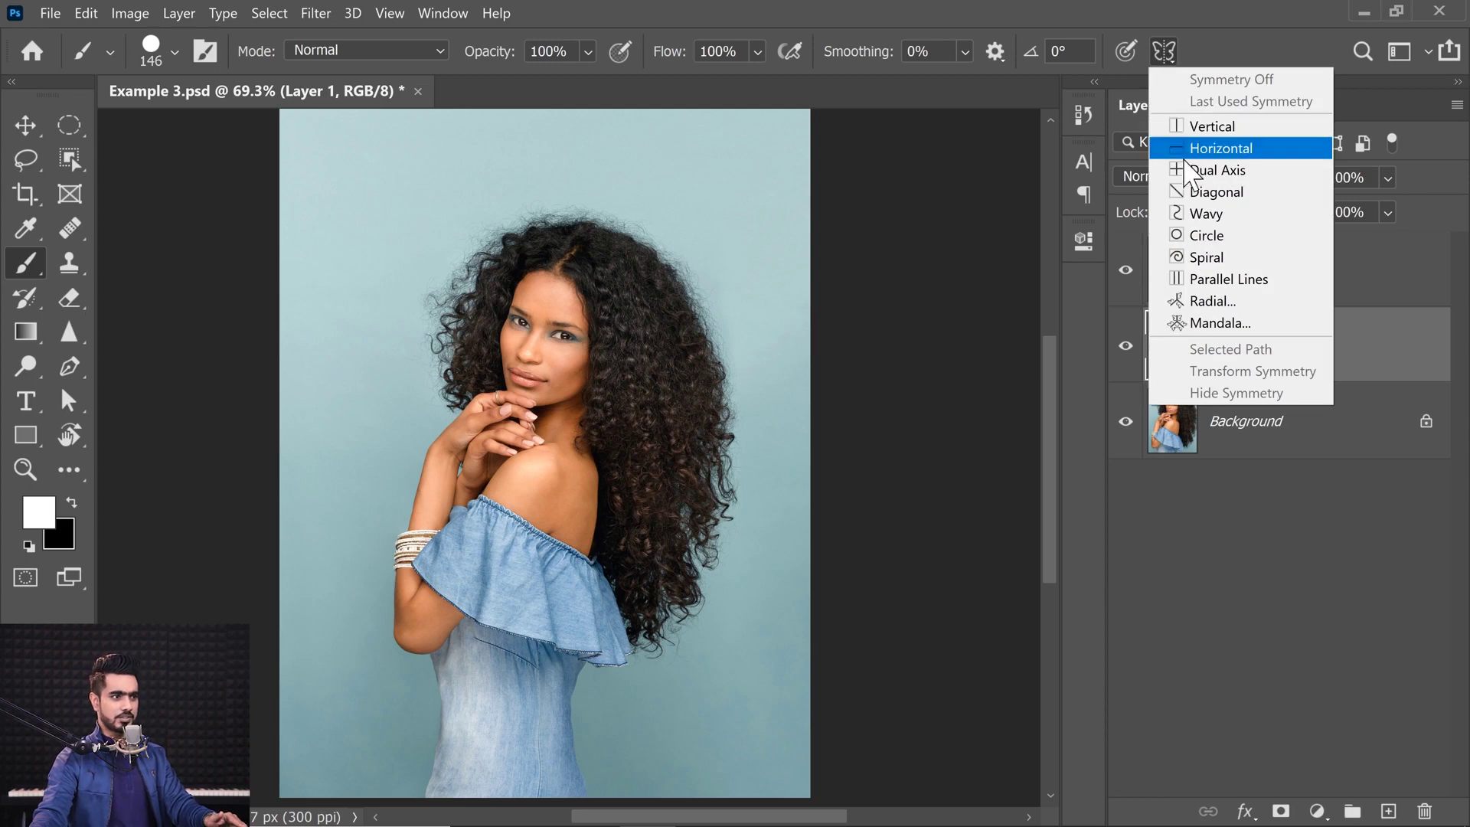
left_click(1196, 331)
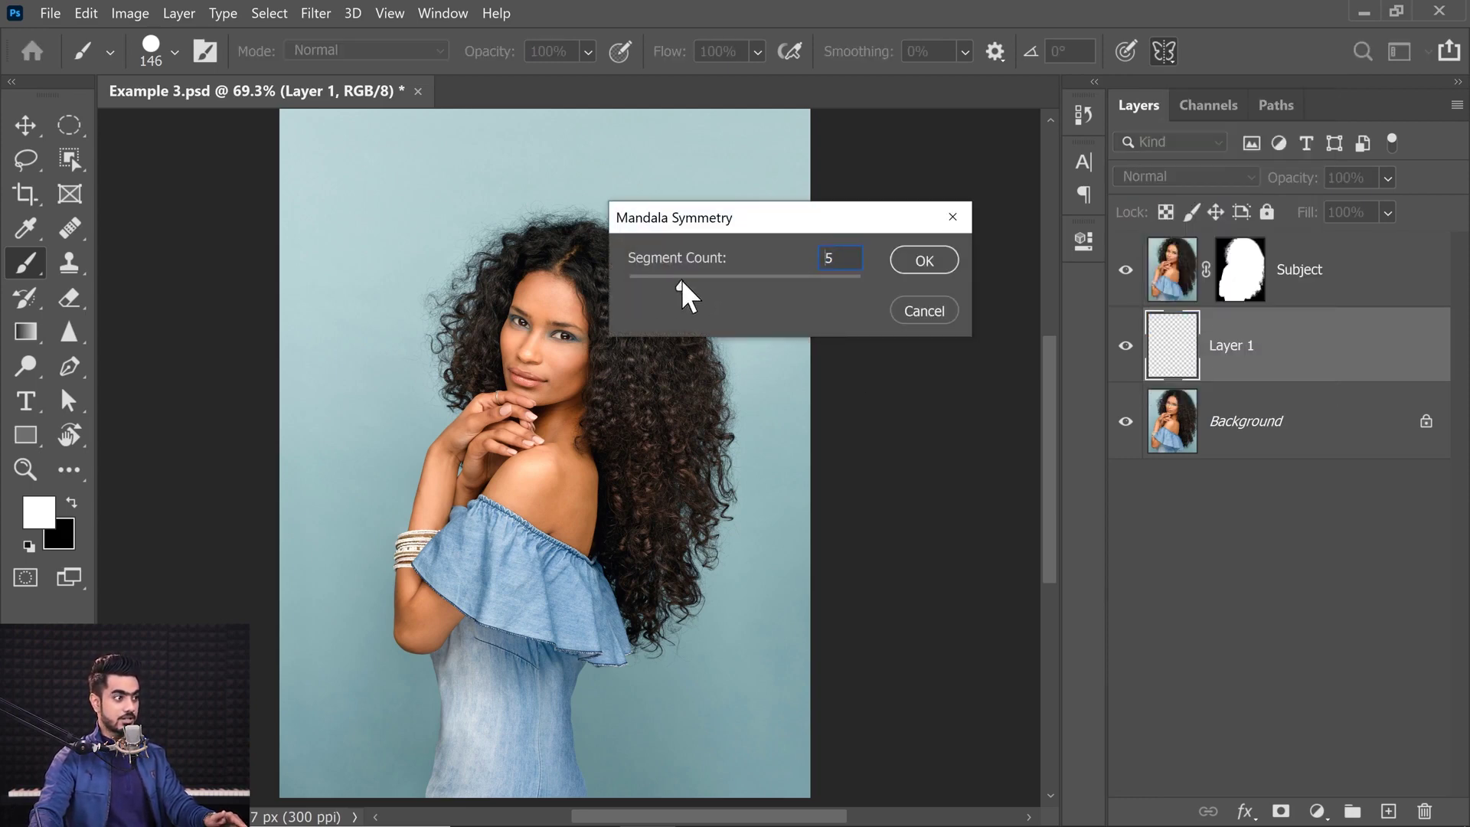
left_click_drag(738, 294, 761, 296)
left_click(925, 262)
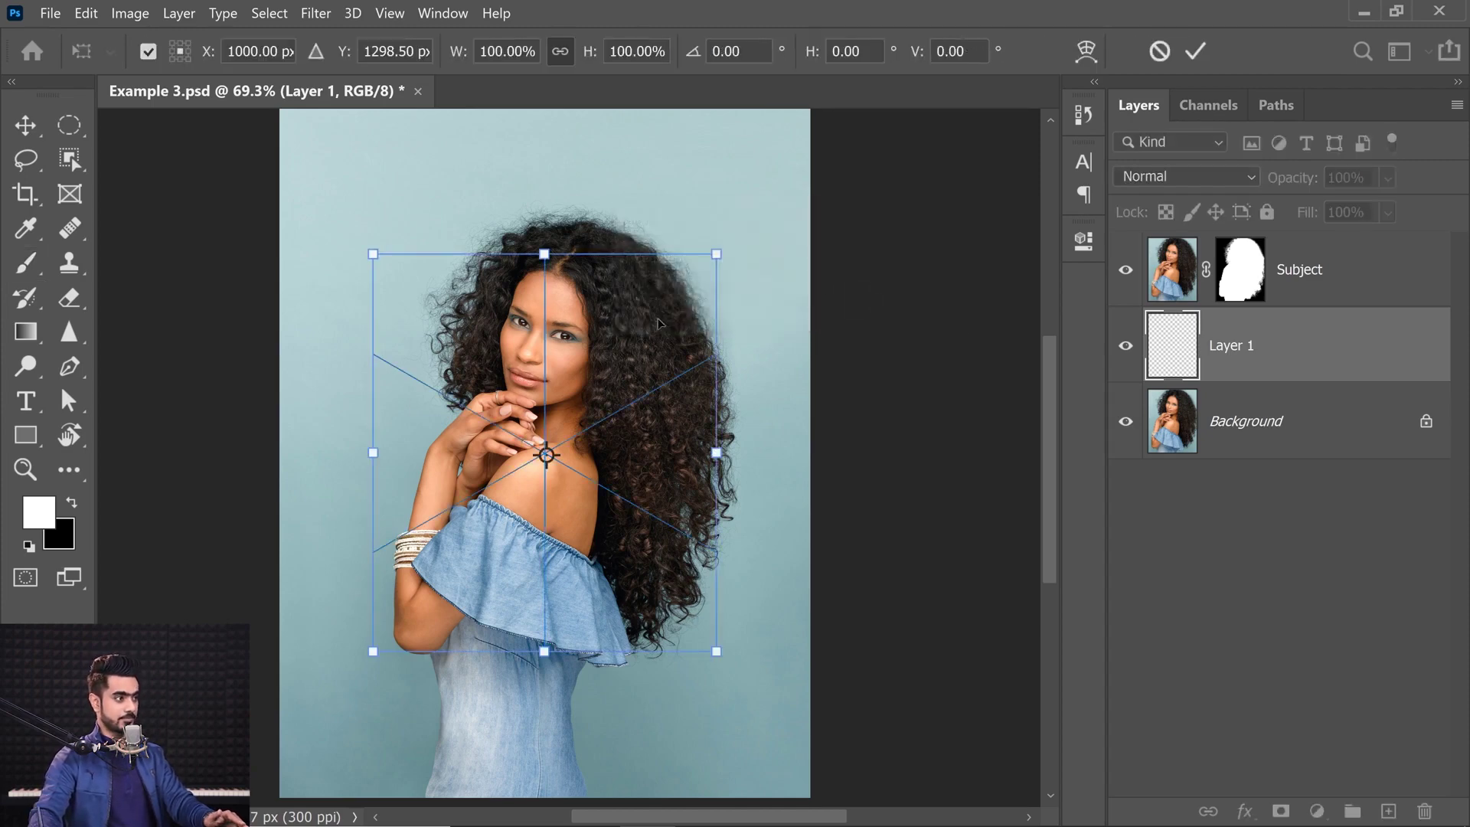
scroll(697, 590, "down", 2)
left_click_drag(686, 592, 768, 689)
key("Return")
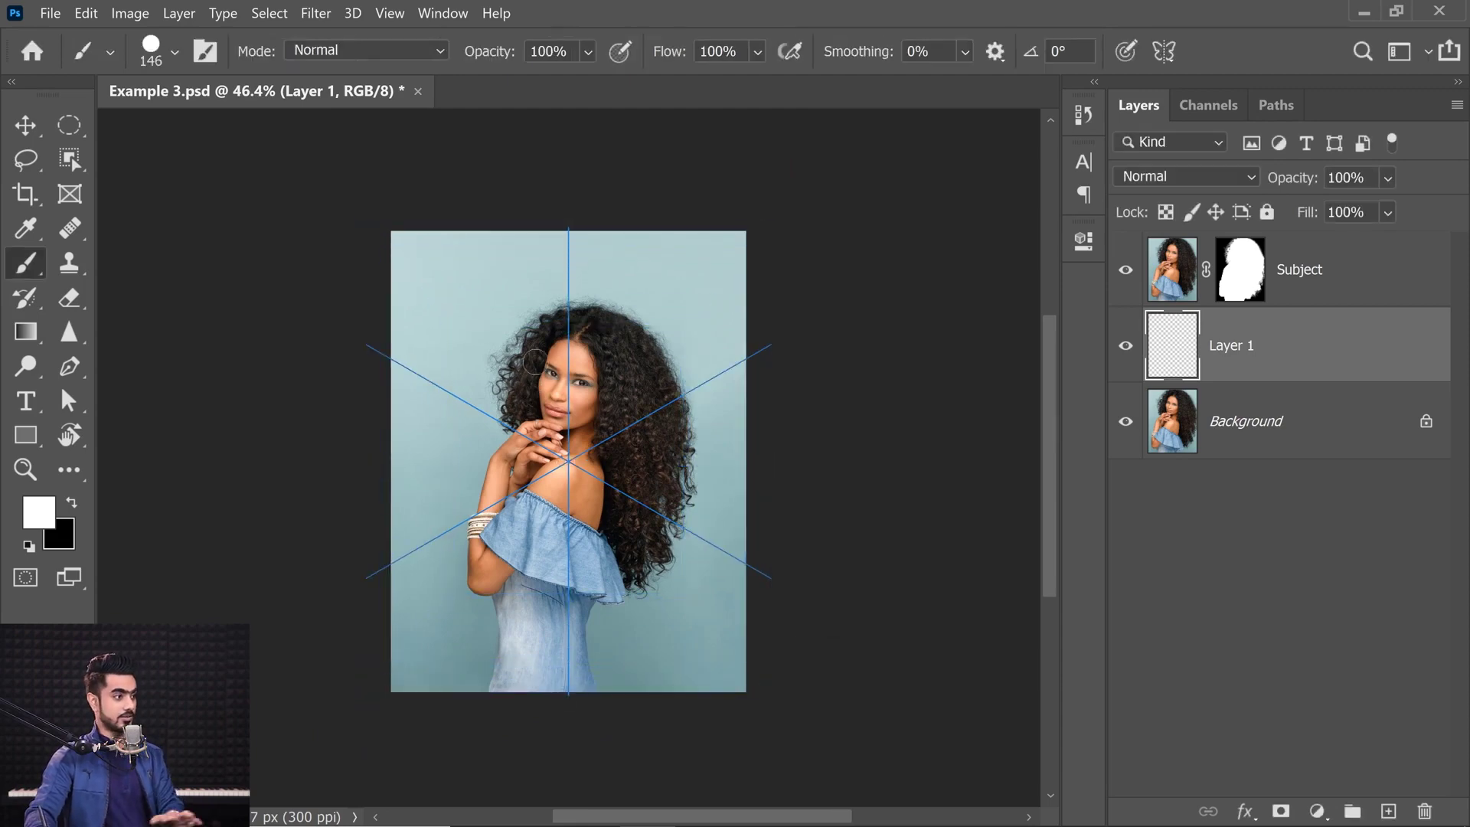
- Try painting mirrored white strokes behind the woman with the hard round brush, and undo them
scroll(533, 370, "up", 2)
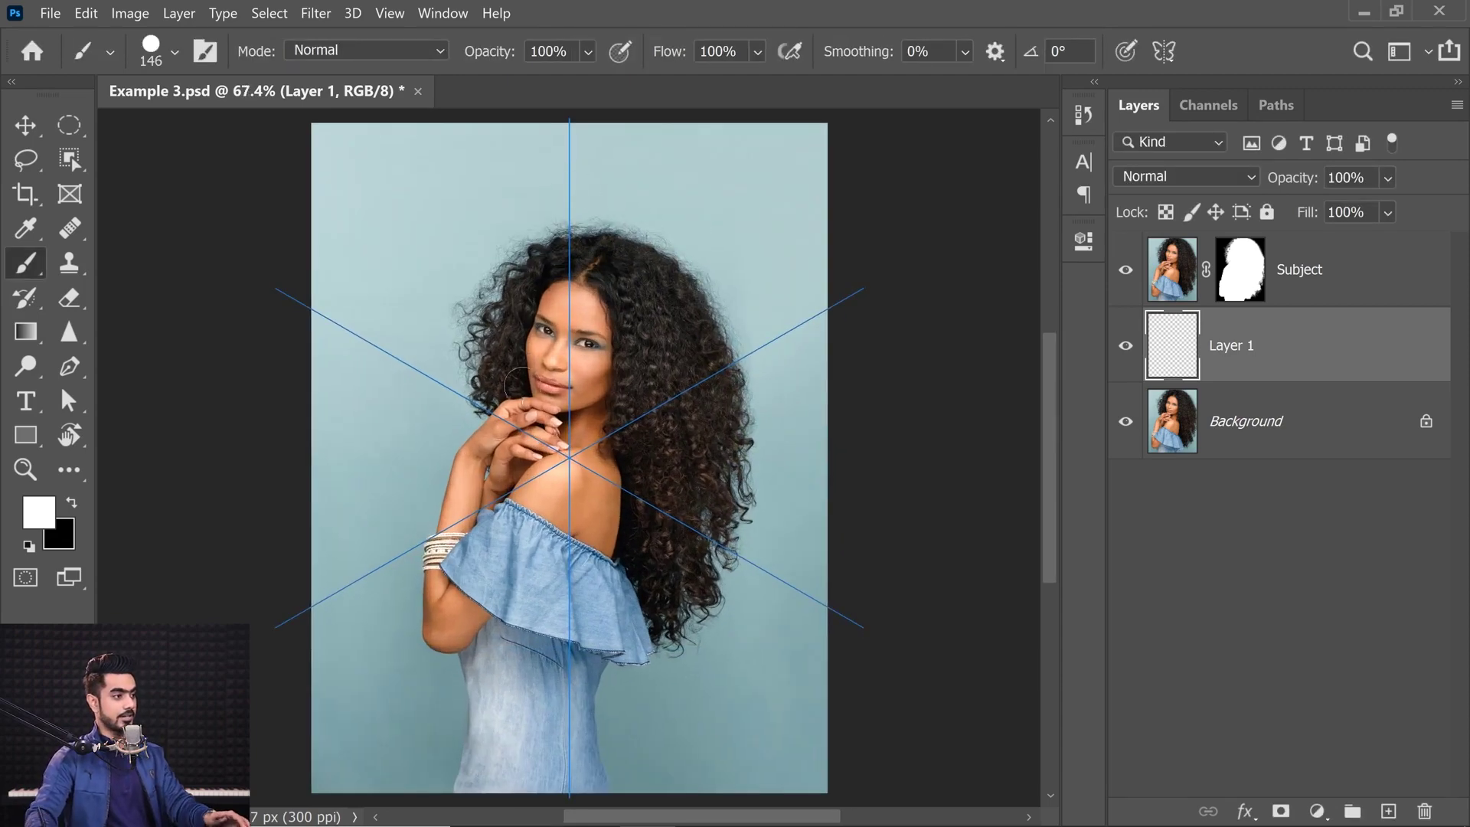
left_click_drag(371, 158, 386, 168)
mouse_move(359, 260)
left_mouse_down()
mouse_move(498, 303)
mouse_move(425, 437)
left_mouse_up()
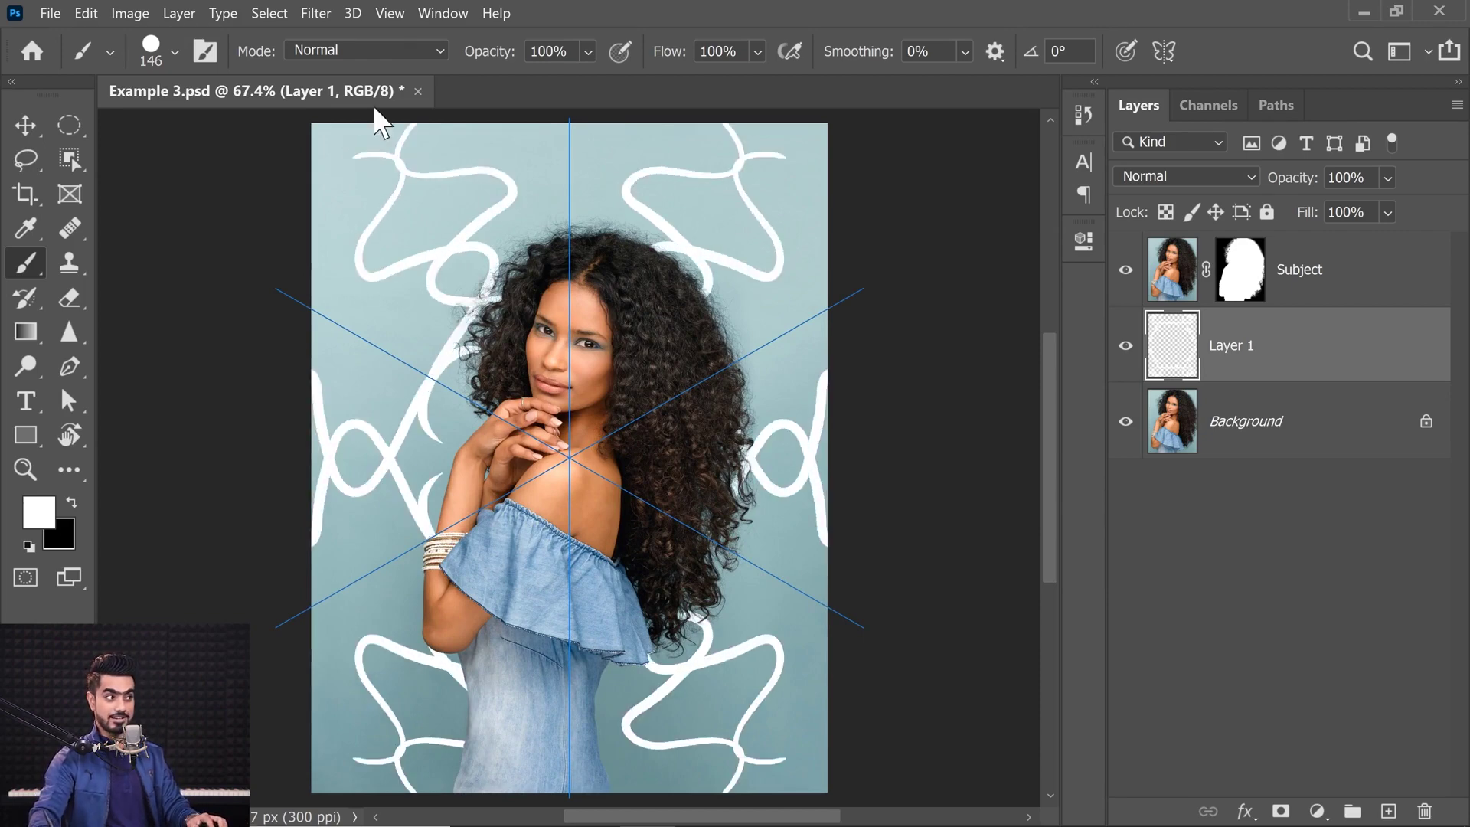
key("ctrl+z")
key("ctrl+z")
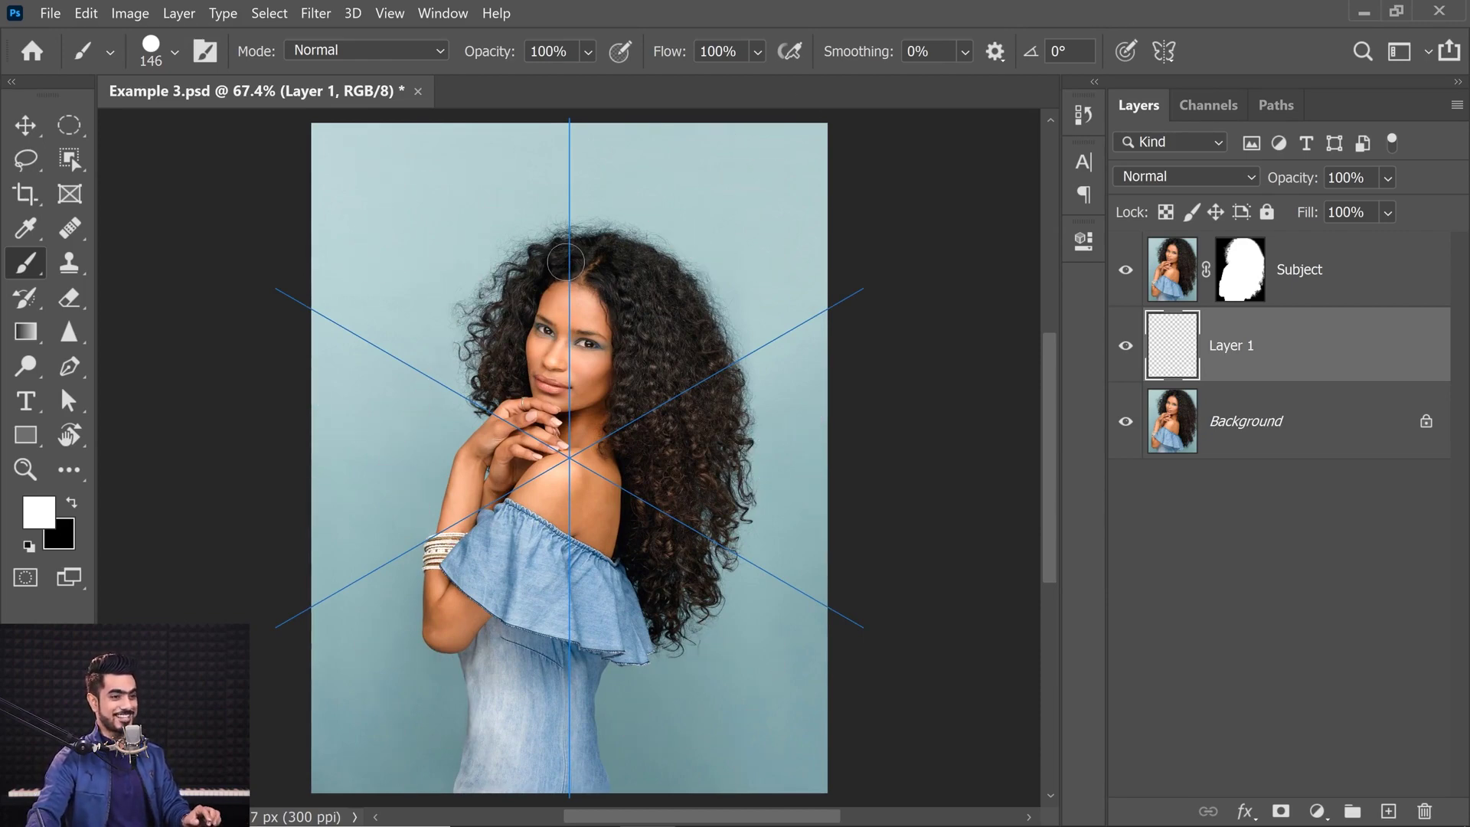
- Choose the KYLE Ultimate Inking Thick 'n Thin brush at 40 px and paint thin symmetrical white curves behind the woman
left_click(175, 51)
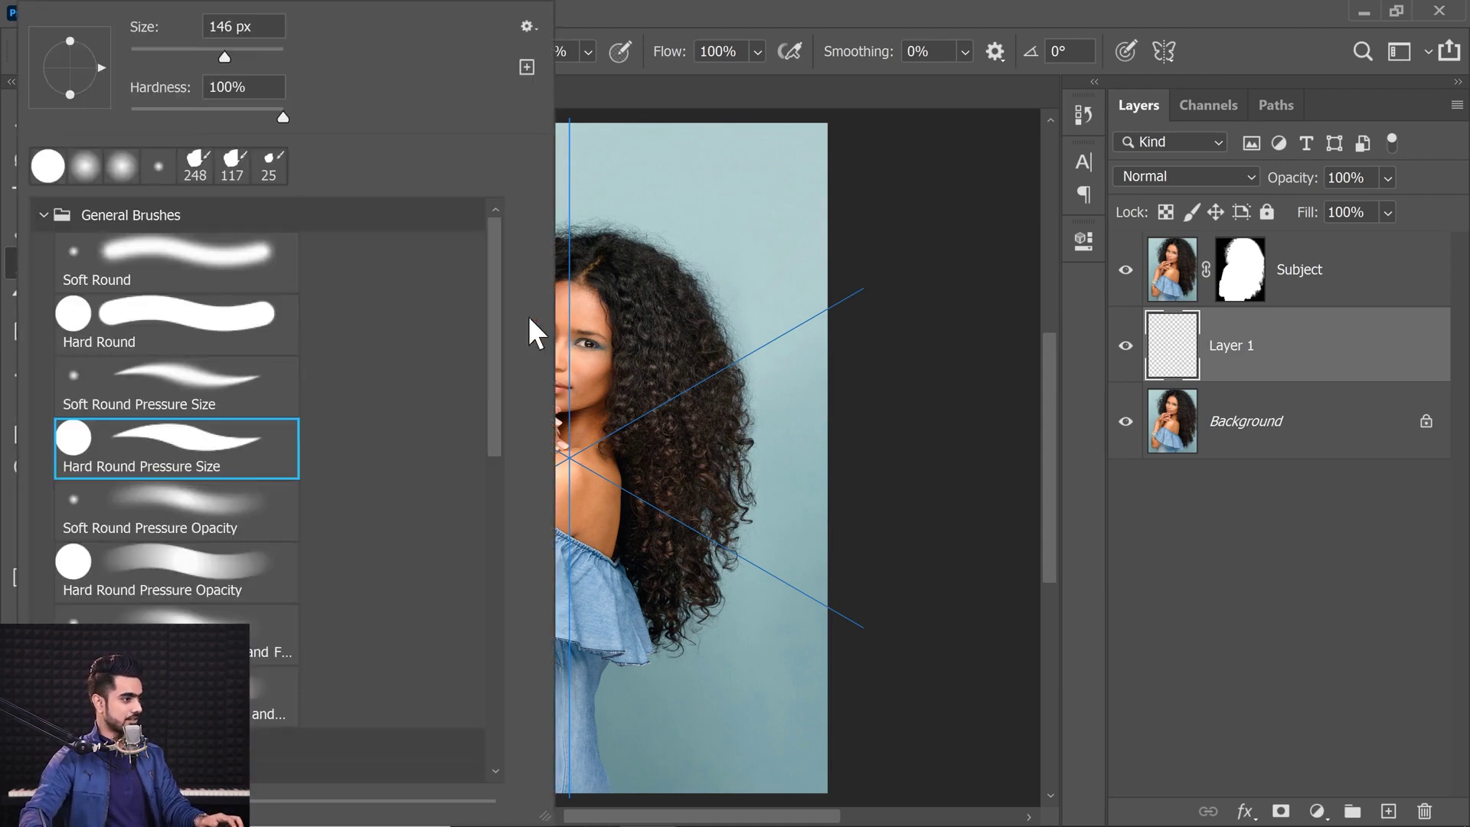
mouse_move(493, 387)
left_mouse_down()
mouse_move(493, 476)
mouse_move(471, 498)
left_mouse_up()
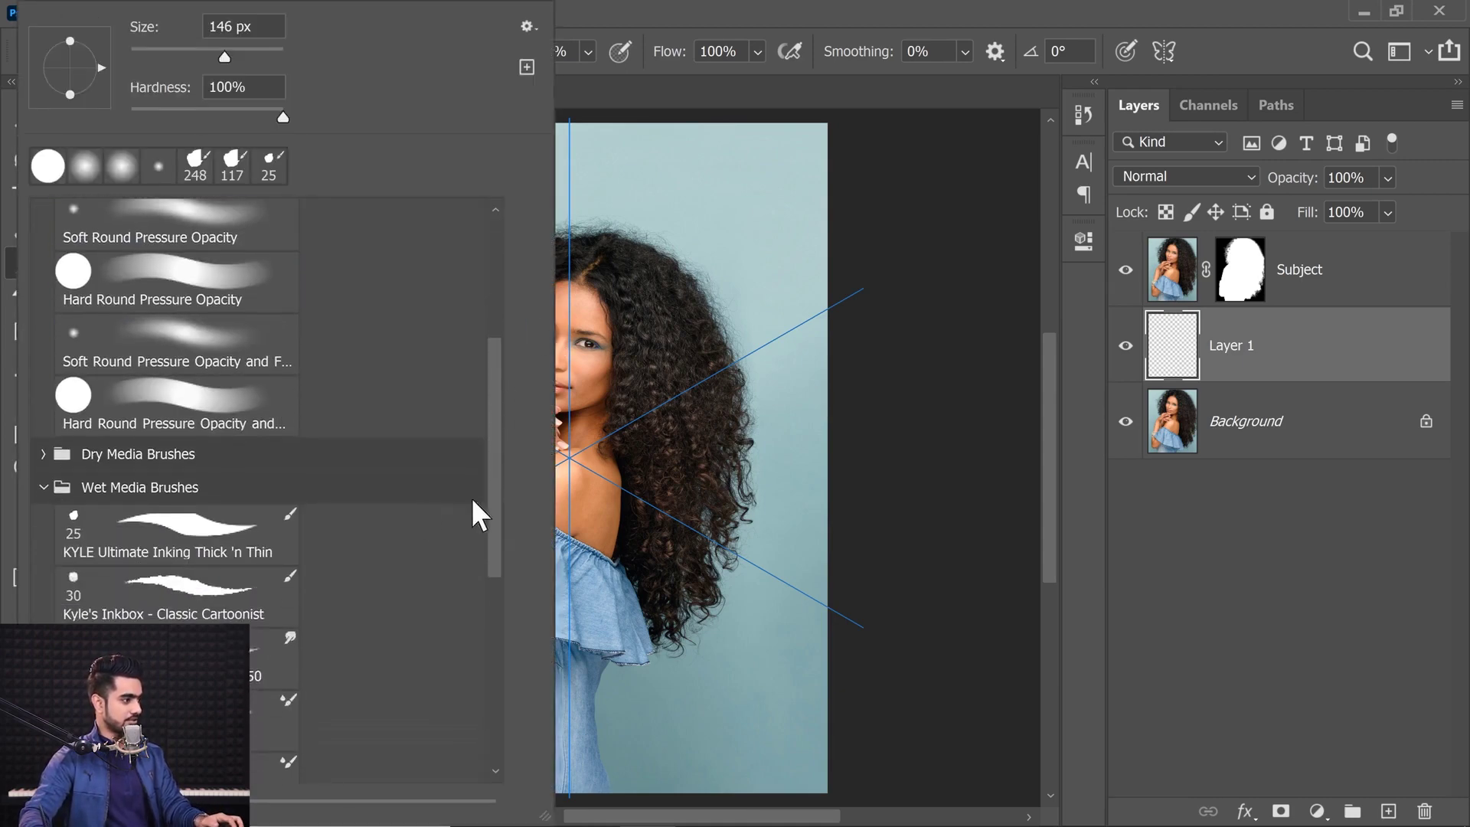
left_click(182, 538)
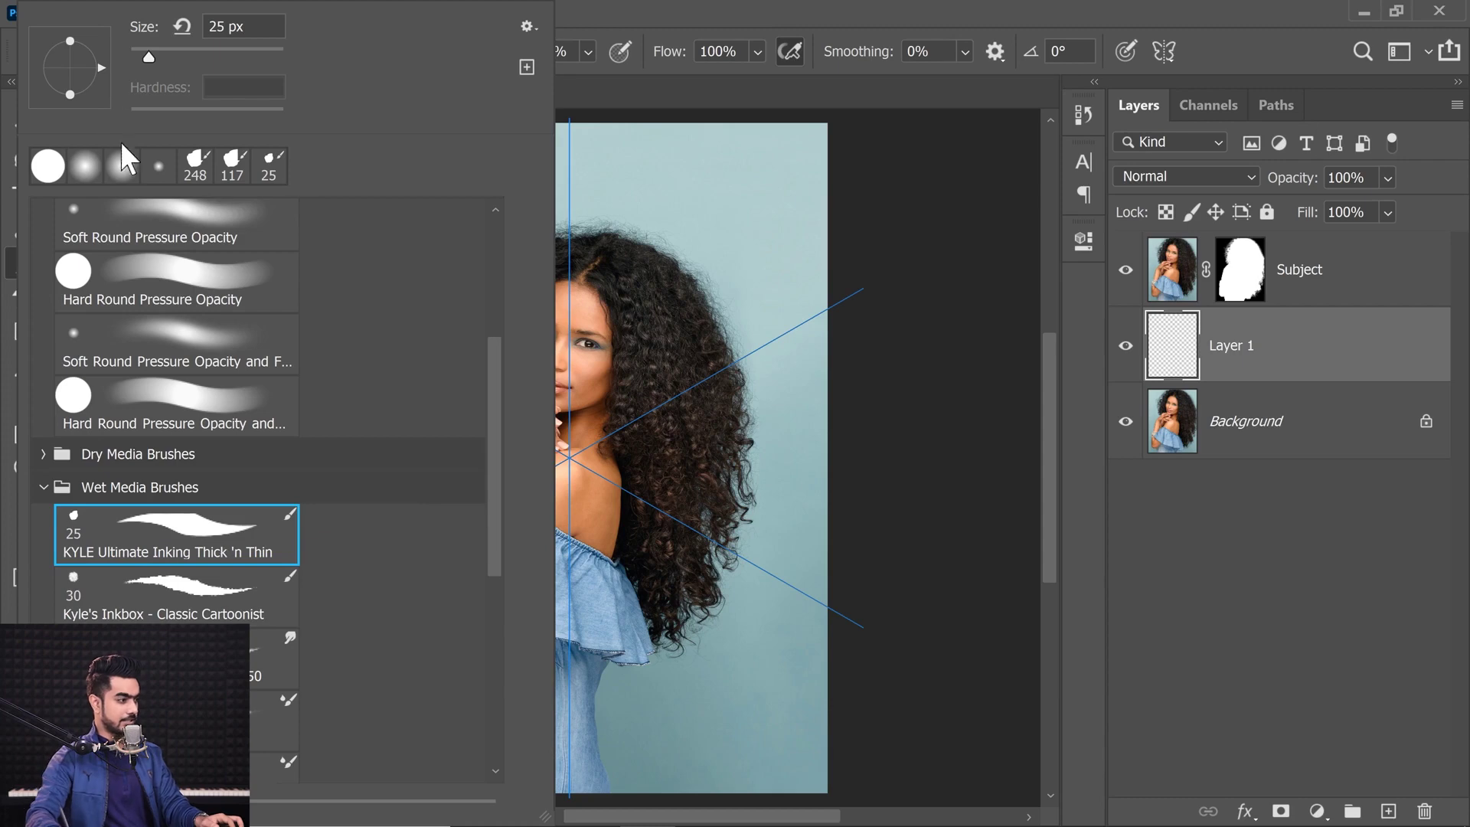
left_click(380, 203)
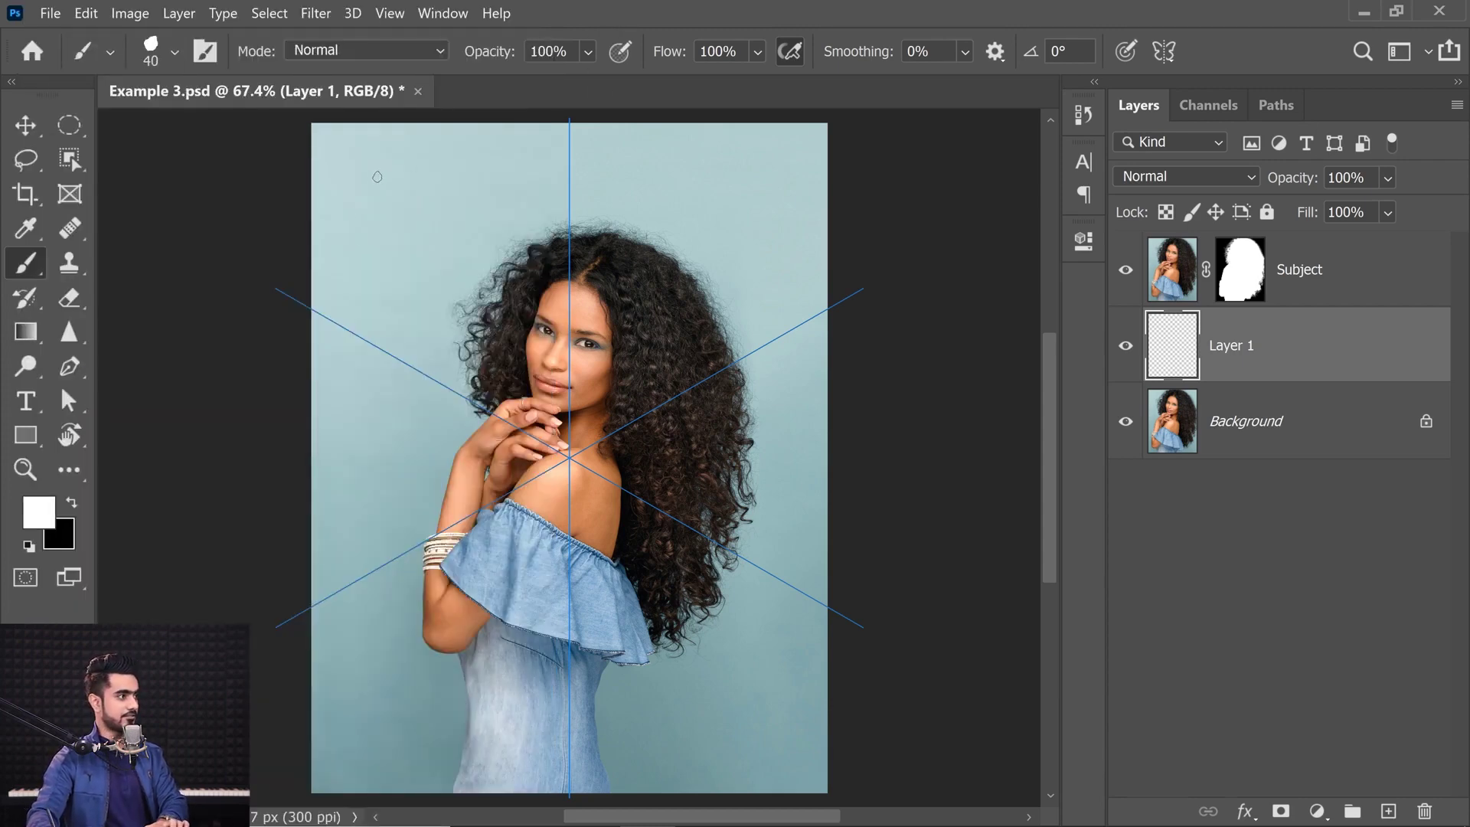
mouse_move(378, 157)
left_mouse_down()
mouse_move(336, 176)
mouse_move(452, 234)
mouse_move(444, 306)
left_mouse_up()
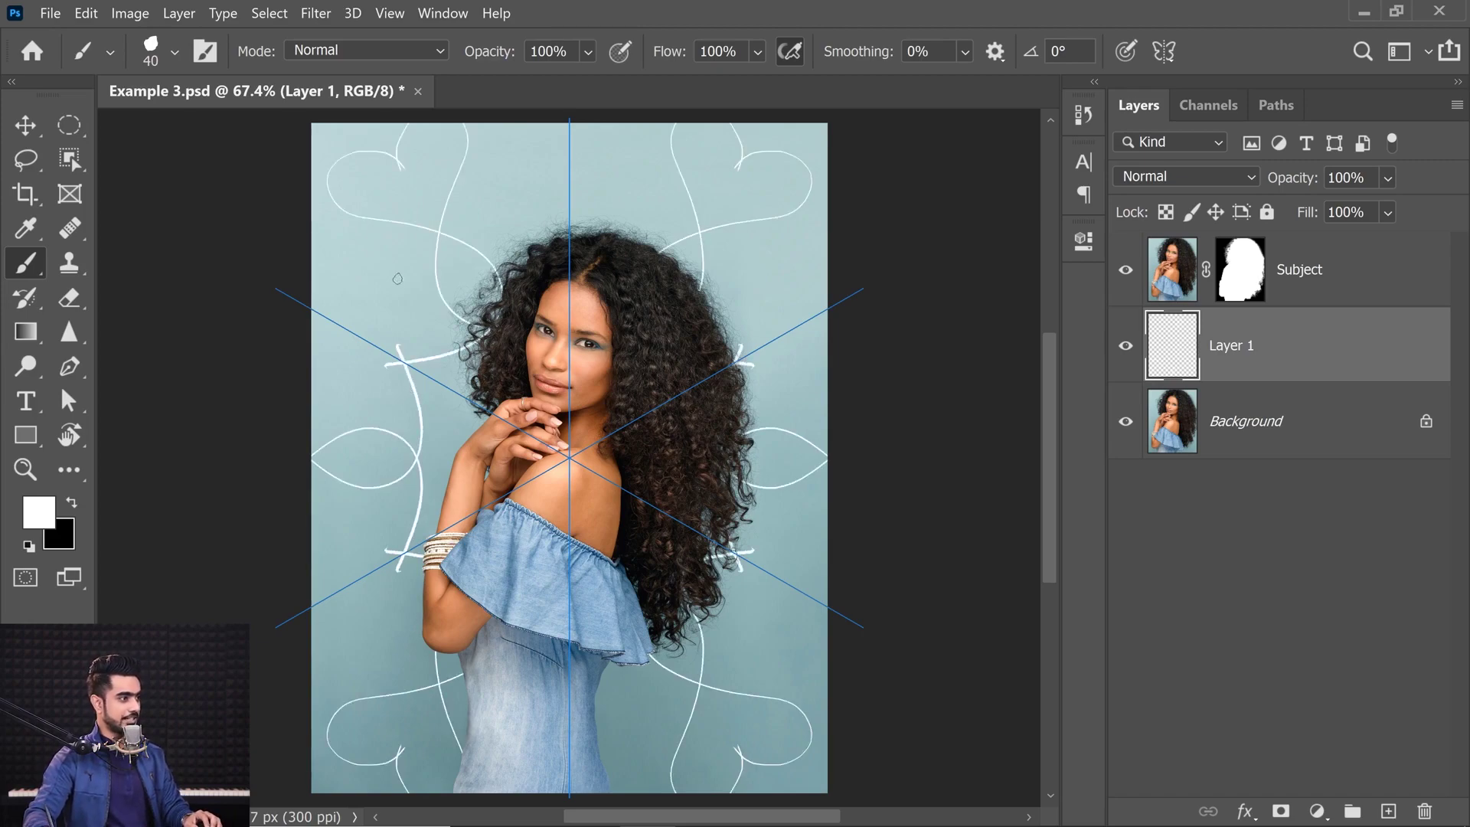
- Undo the latest thin white curves behind the woman and set the brush smoothing to 40%
scroll(446, 197, "up", 5)
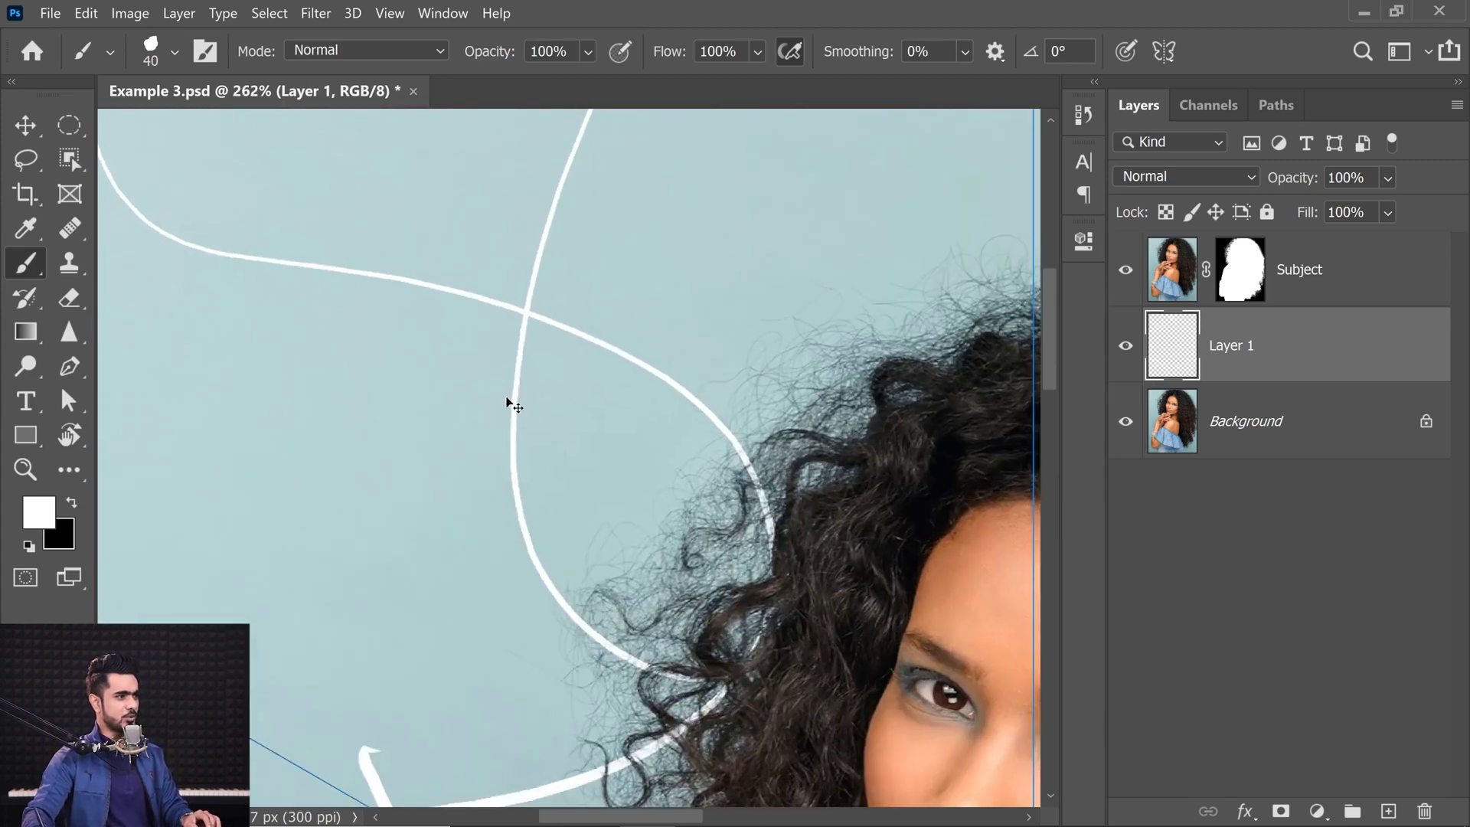
key("ctrl+z")
type("40")
key("Return")
- Try painting a smoothed looping white stroke on the blue background beside her hair, and undo it
mouse_move(234, 464)
left_mouse_down()
mouse_move(235, 400)
mouse_move(343, 356)
mouse_move(660, 398)
mouse_move(761, 198)
mouse_move(475, 333)
left_mouse_up()
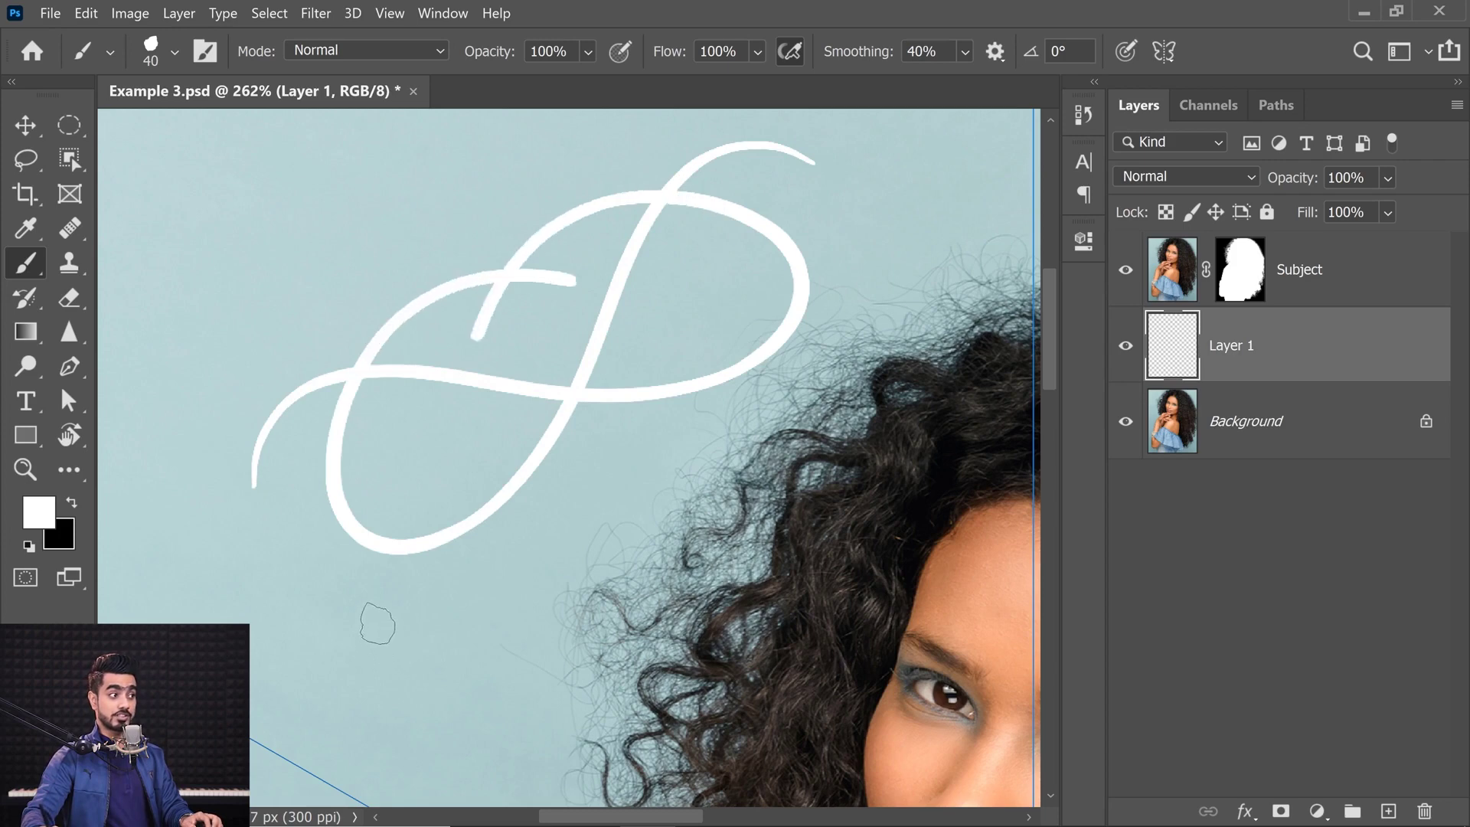
left_click_drag(376, 624, 374, 622)
key("ctrl+0")
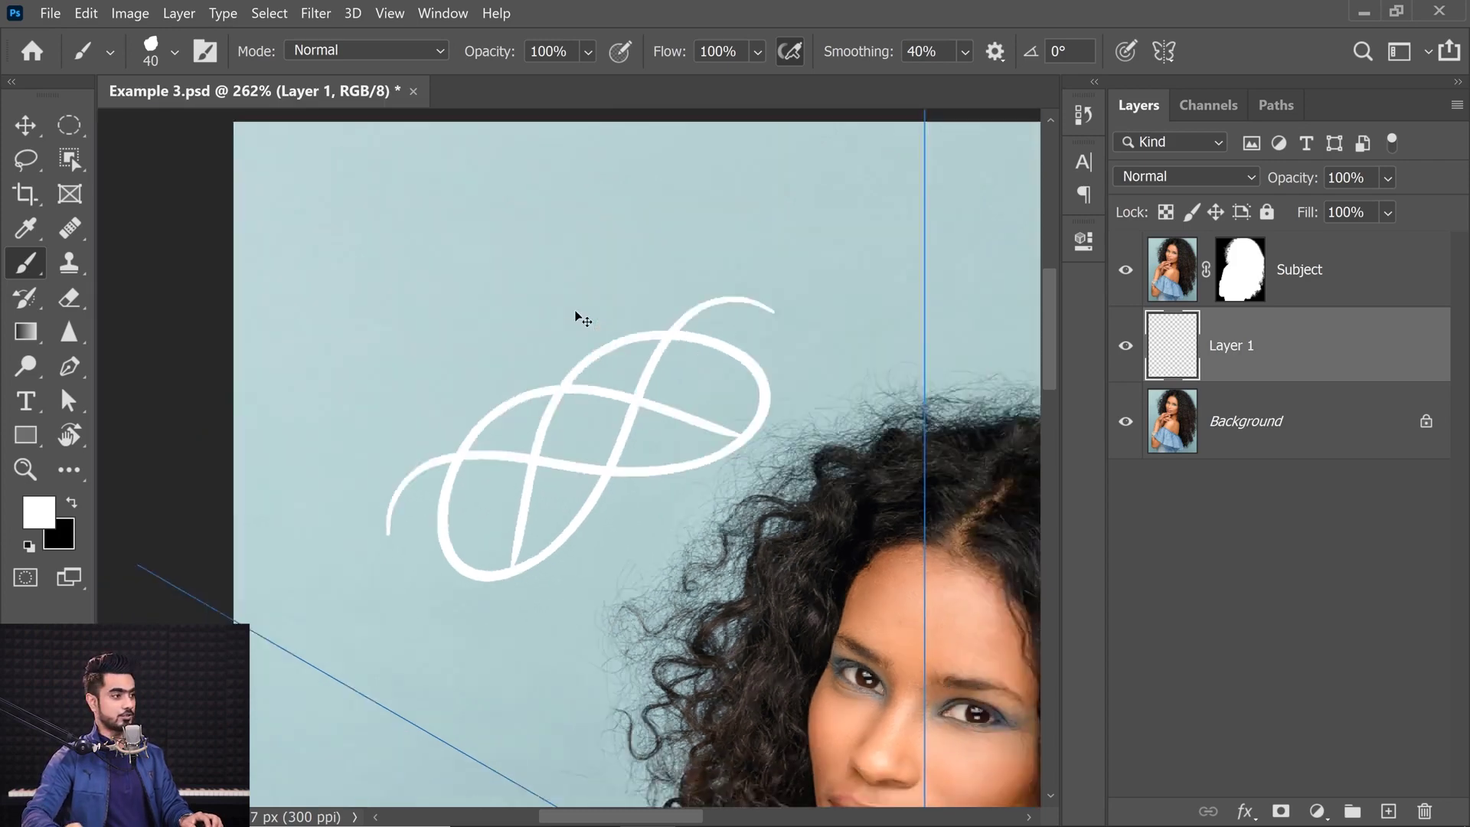
key("ctrl+z")
- Try several mirrored white loops and heart shapes around the woman over the whole canvas, and clear them from Layer 1
mouse_move(425, 286)
left_mouse_down()
mouse_move(398, 291)
mouse_move(460, 230)
mouse_move(541, 212)
left_mouse_up()
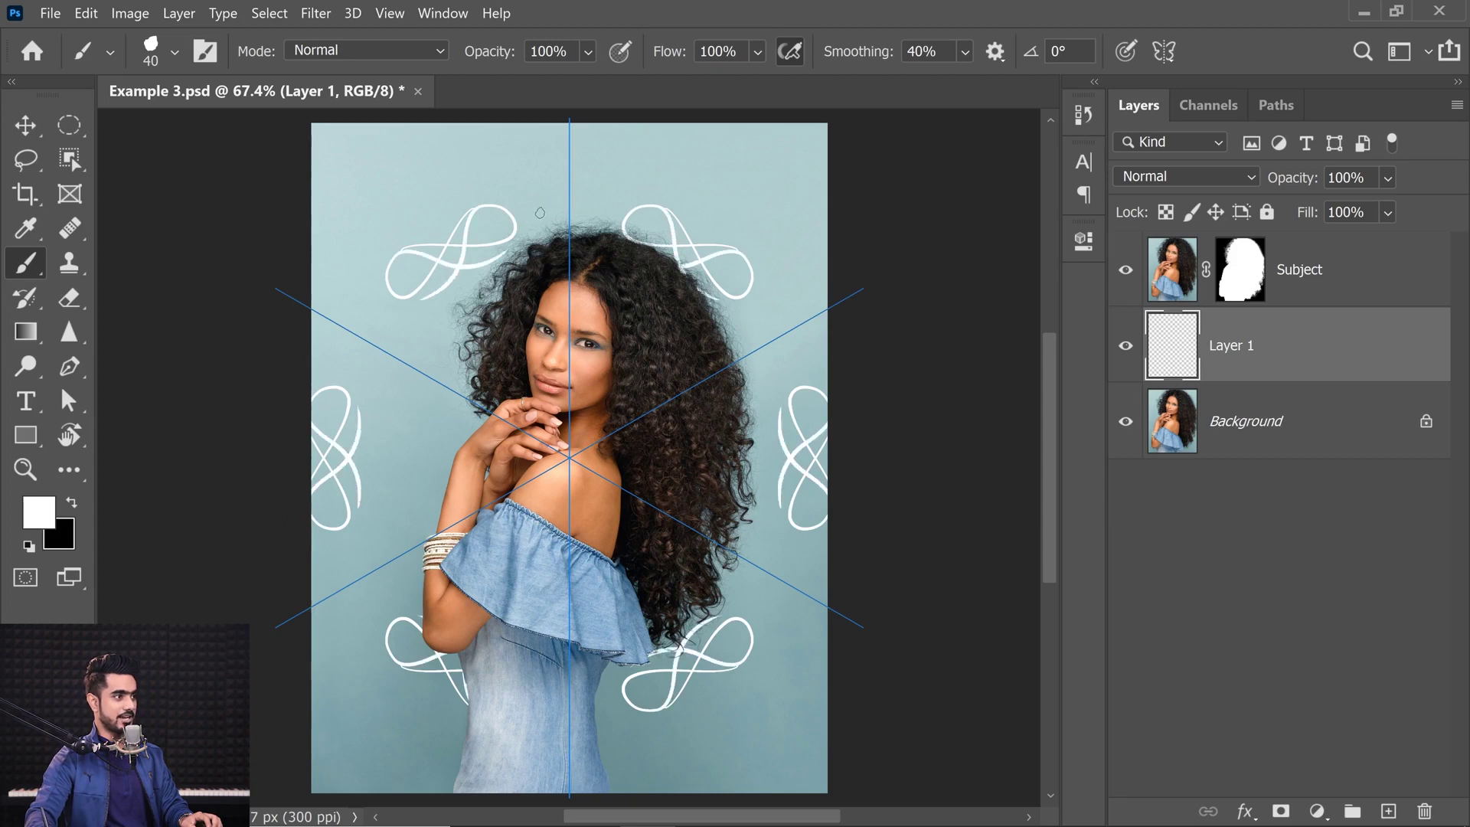
key("ctrl+z")
mouse_move(438, 205)
left_mouse_down()
mouse_move(438, 303)
mouse_move(347, 306)
mouse_move(363, 234)
mouse_move(415, 287)
mouse_move(415, 376)
mouse_move(439, 424)
left_mouse_up()
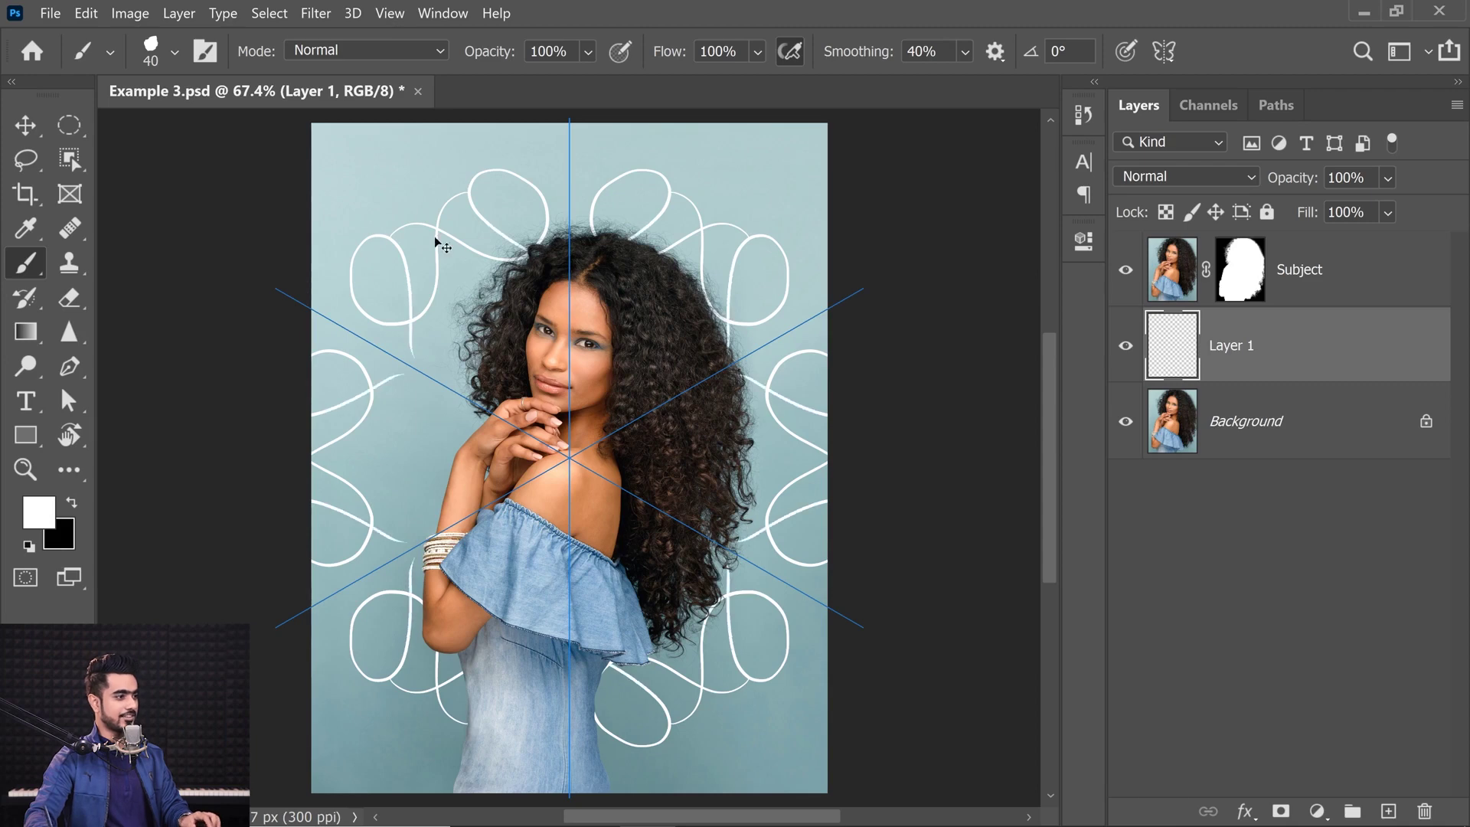
key("ctrl+z")
mouse_move(391, 171)
left_mouse_down()
mouse_move(333, 195)
mouse_move(391, 241)
mouse_move(450, 220)
mouse_move(442, 317)
mouse_move(357, 277)
mouse_move(327, 325)
mouse_move(368, 371)
mouse_move(428, 328)
mouse_move(400, 473)
mouse_move(495, 239)
mouse_move(525, 230)
mouse_move(570, 373)
left_mouse_up()
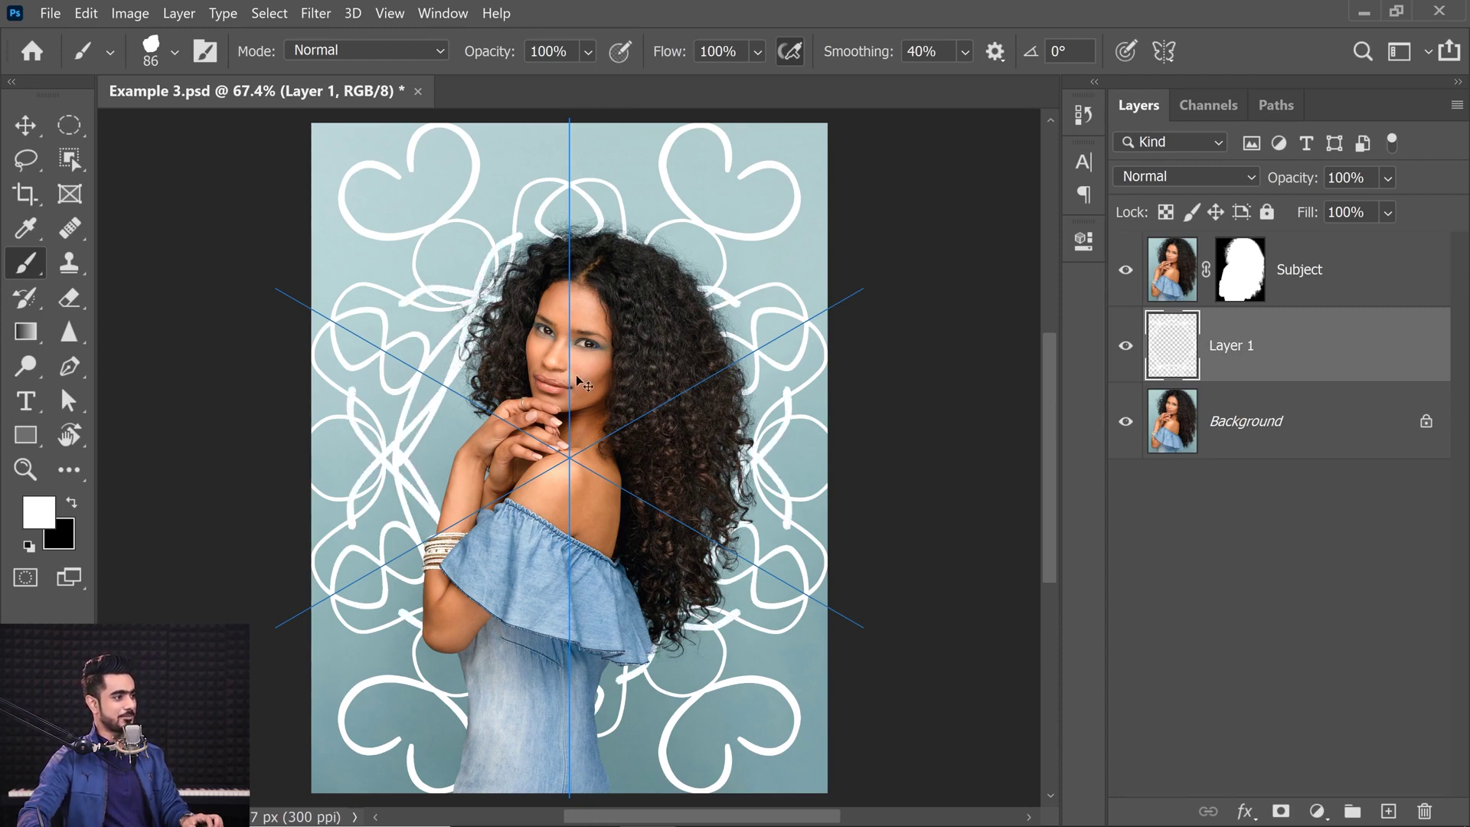
key("Delete")
- Paint symmetrical white curves and interlaced loops around the woman on Layer 1 with the 86 px inking brush
mouse_move(334, 315)
left_mouse_down()
mouse_move(366, 336)
mouse_move(373, 417)
left_mouse_up()
mouse_move(473, 475)
left_mouse_down()
mouse_move(565, 463)
mouse_move(573, 503)
left_mouse_up()
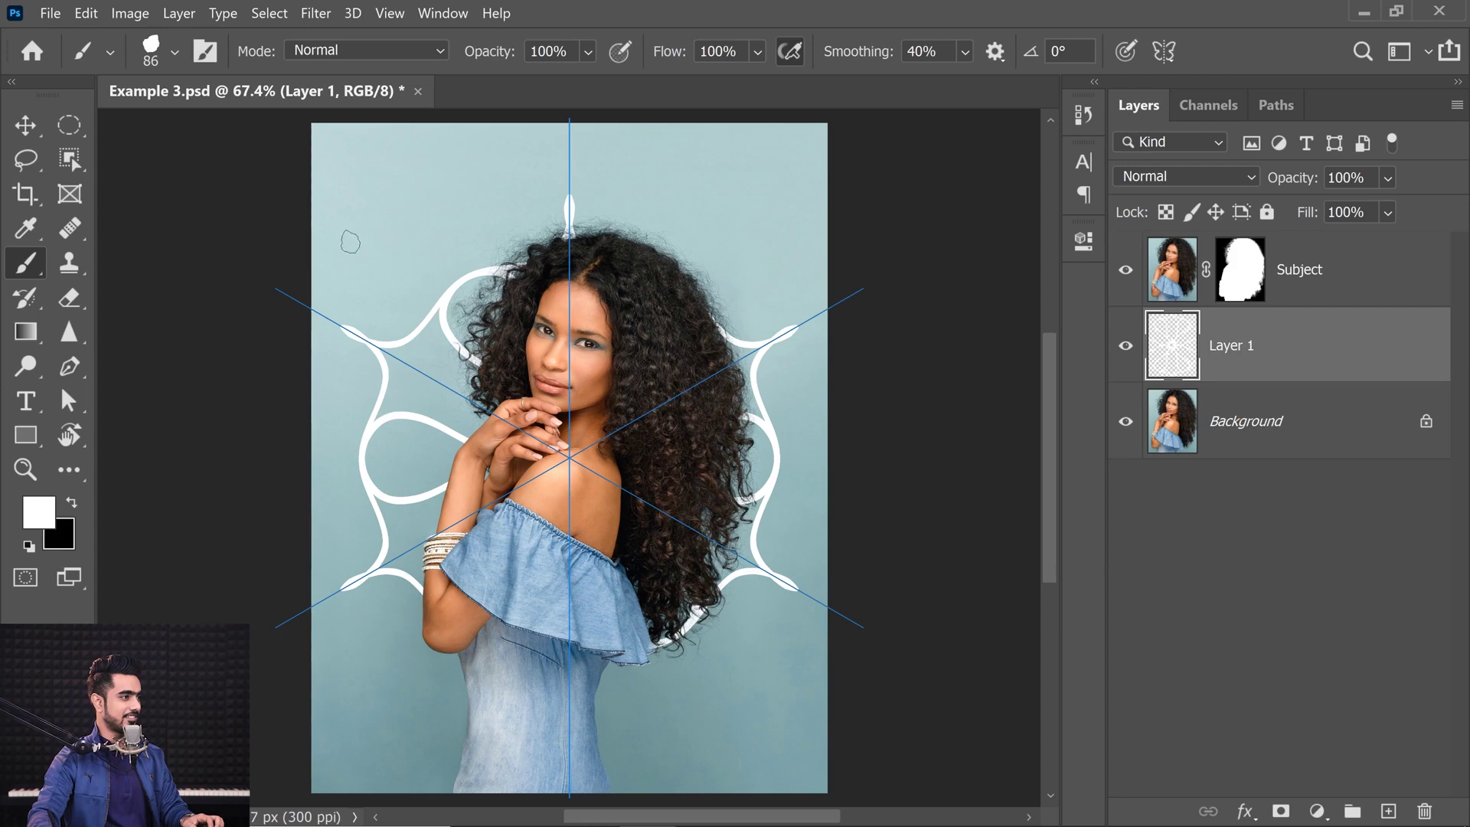
mouse_move(376, 201)
left_mouse_down()
mouse_move(508, 217)
mouse_move(521, 154)
mouse_move(443, 138)
mouse_move(389, 229)
mouse_move(395, 311)
mouse_move(379, 325)
mouse_move(334, 268)
mouse_move(345, 247)
mouse_move(362, 298)
left_mouse_up()
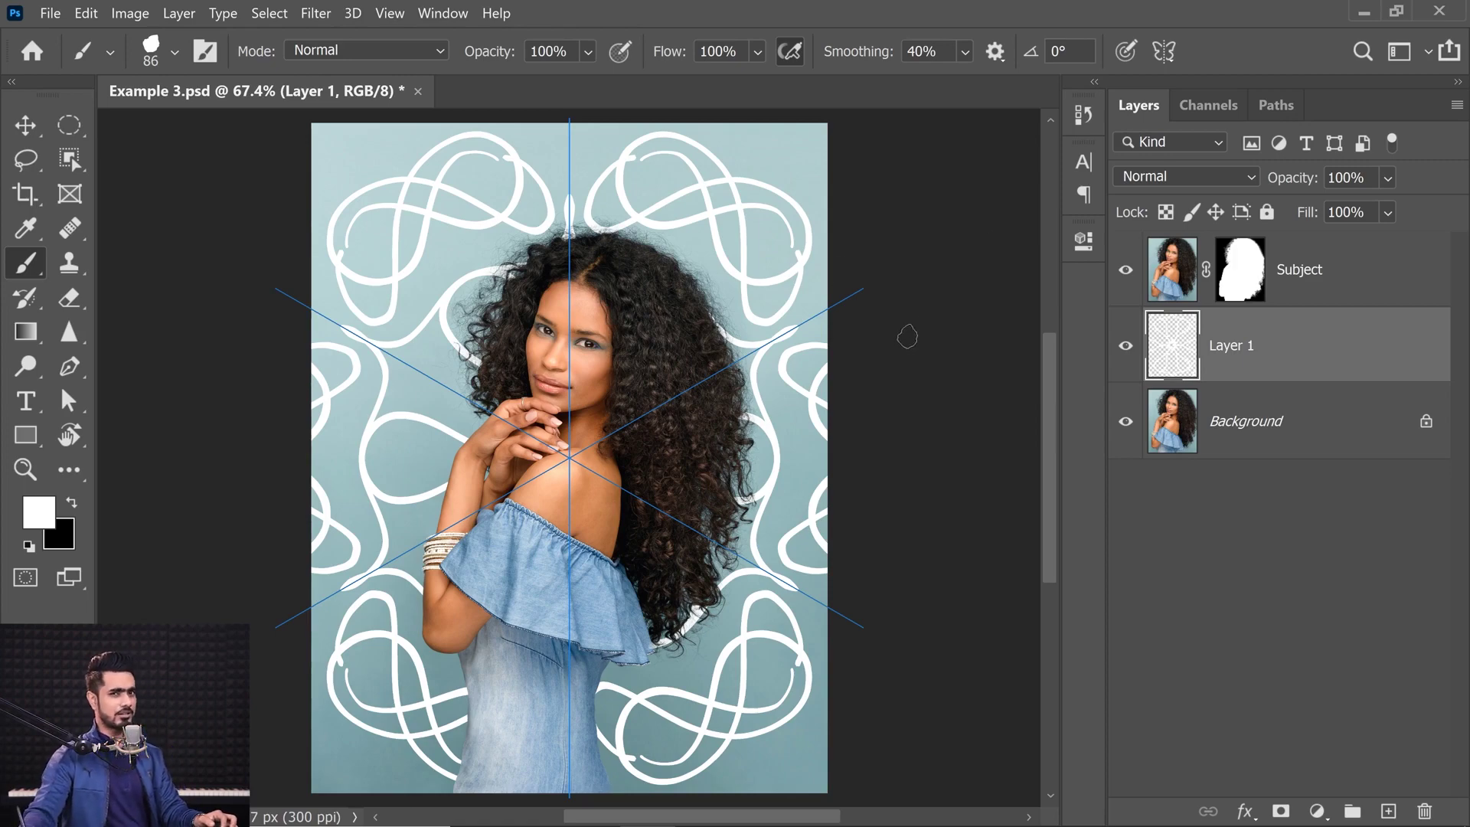
- Add a Multiply drop shadow to the Subject layer with 29% opacity, 159° angle, 307 px distance and 207 px size
left_click(1376, 273)
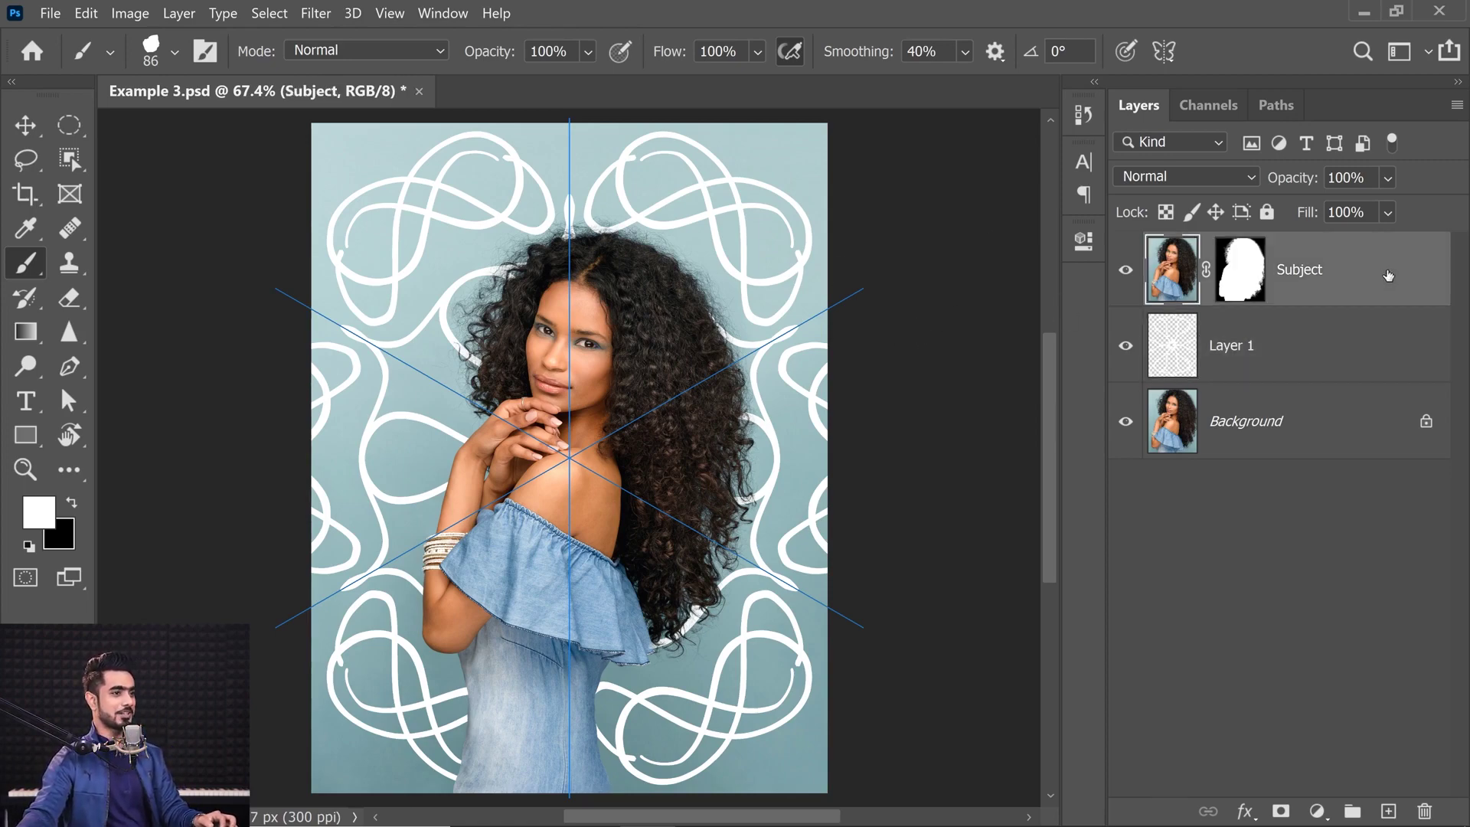
double_click(1386, 279)
left_click_drag(902, 196, 1084, 136)
left_click(642, 565)
left_click_drag(597, 587, 470, 676)
left_click(727, 568)
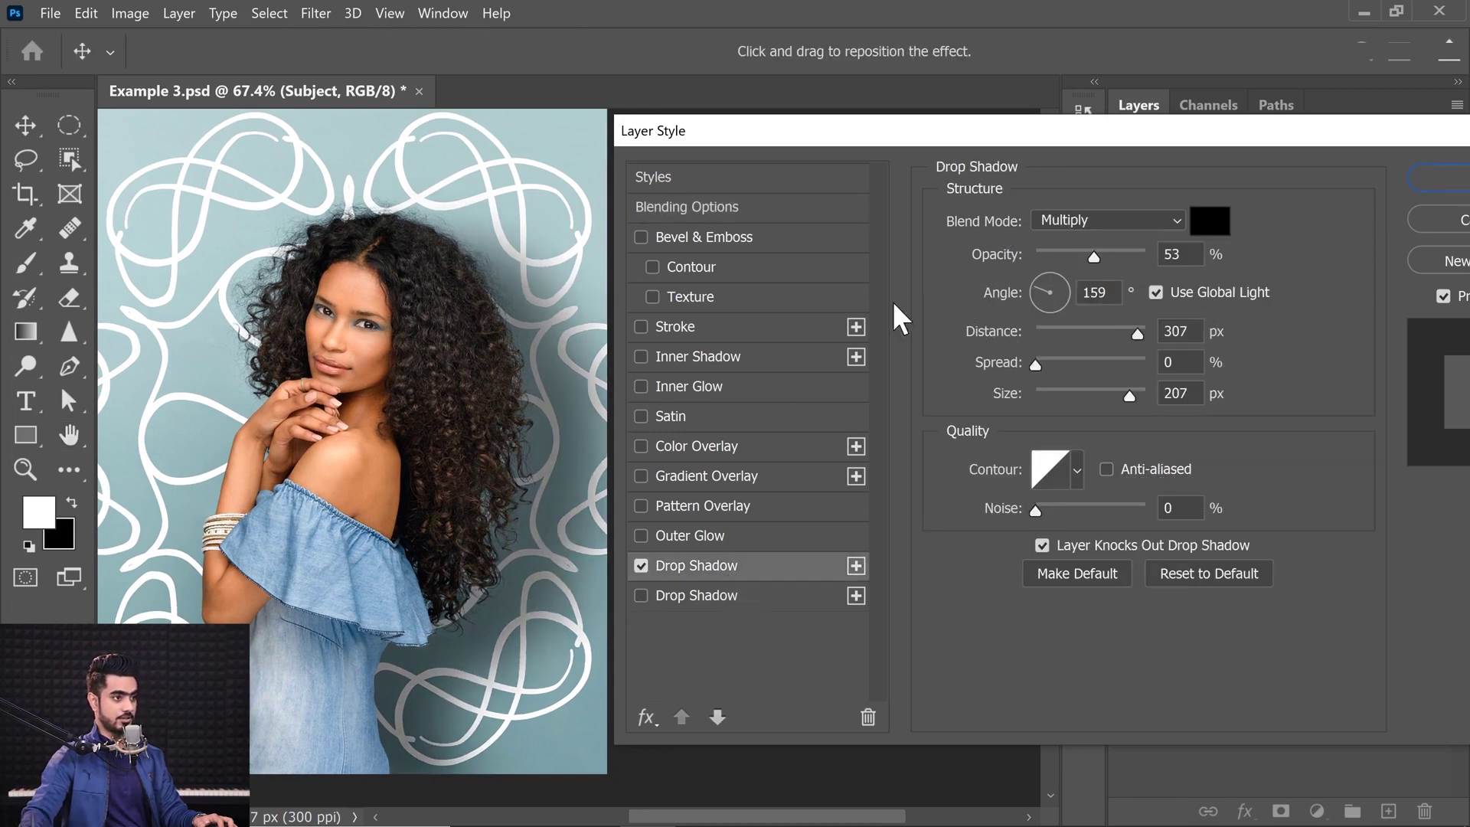
left_click_drag(1077, 257, 1068, 266)
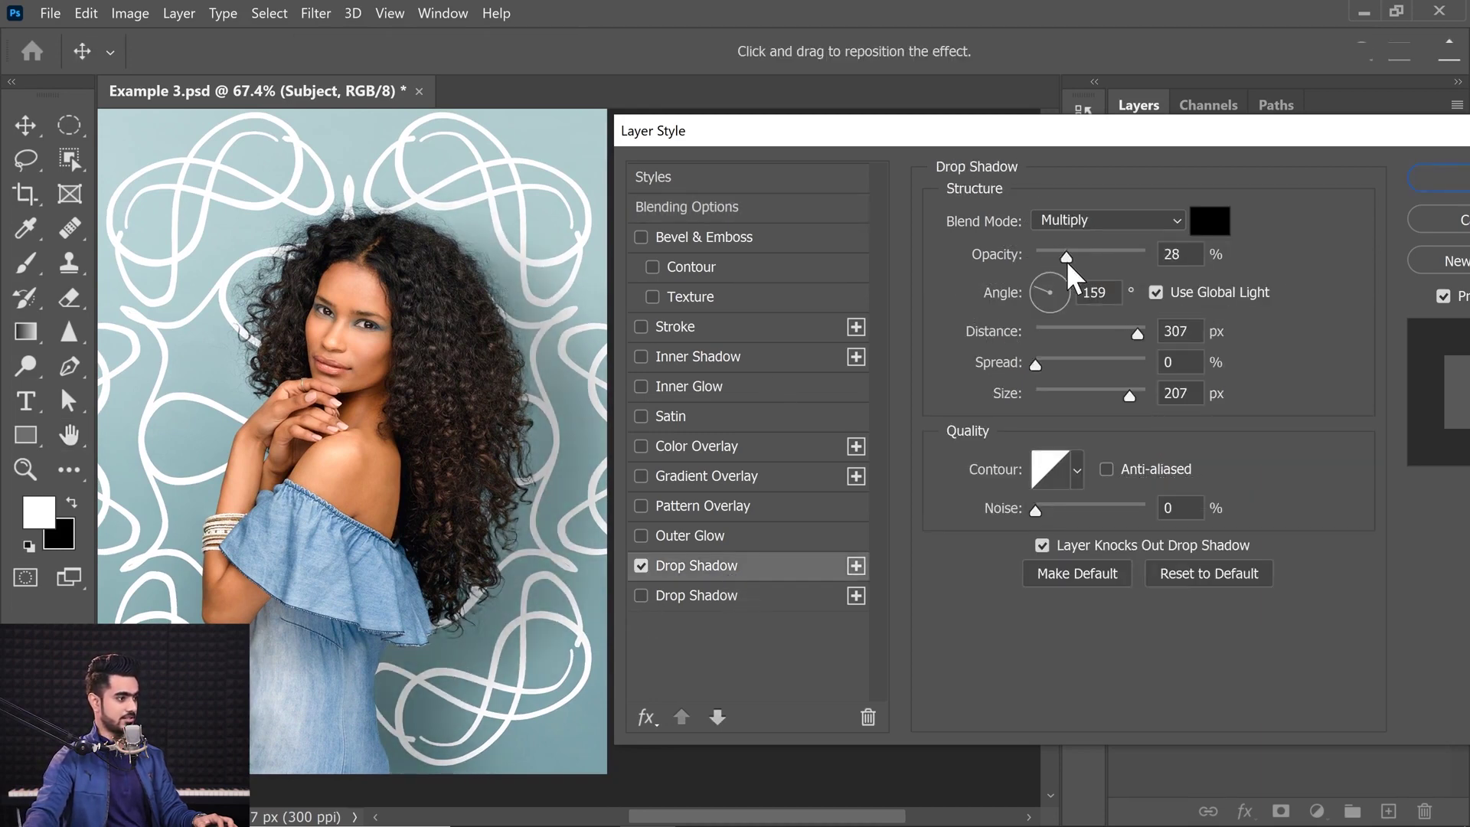
left_click_drag(1307, 145, 1126, 124)
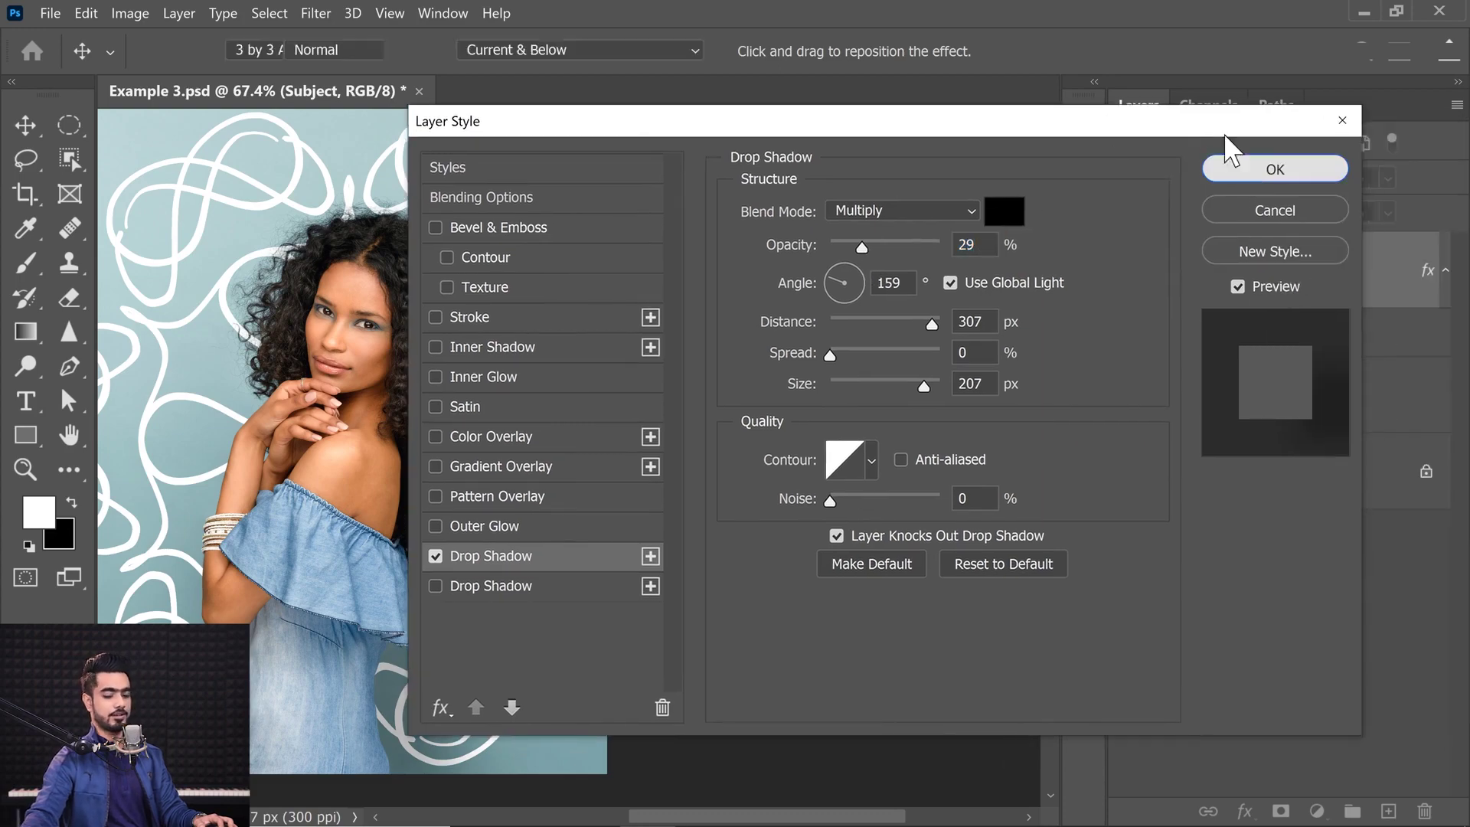
left_click(1306, 164)
key("b")
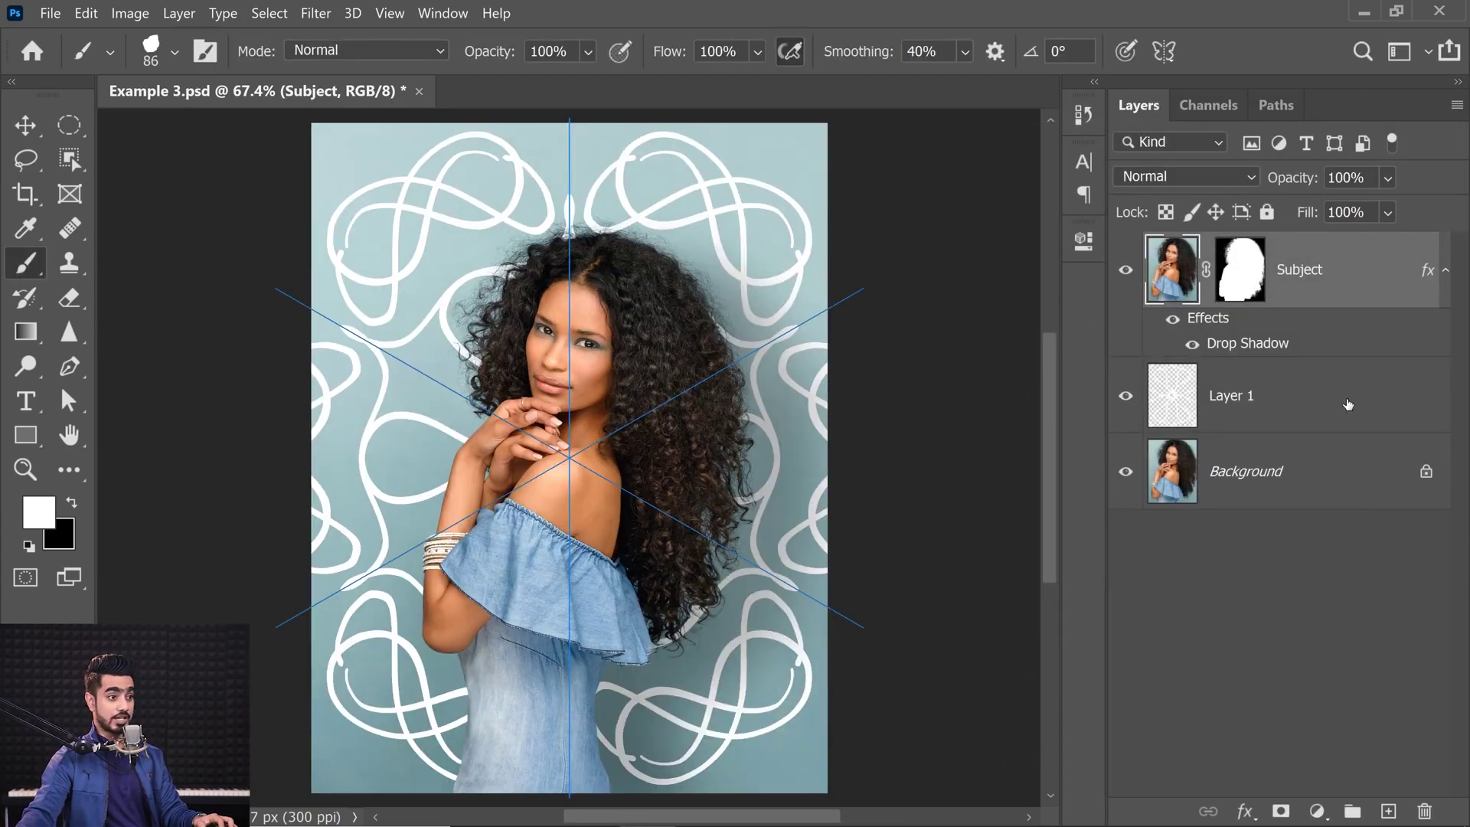
- Blend Layer 1 with the background by splitting the Underlying Layer black point in Blend If to 0 / 255
left_click(1347, 401)
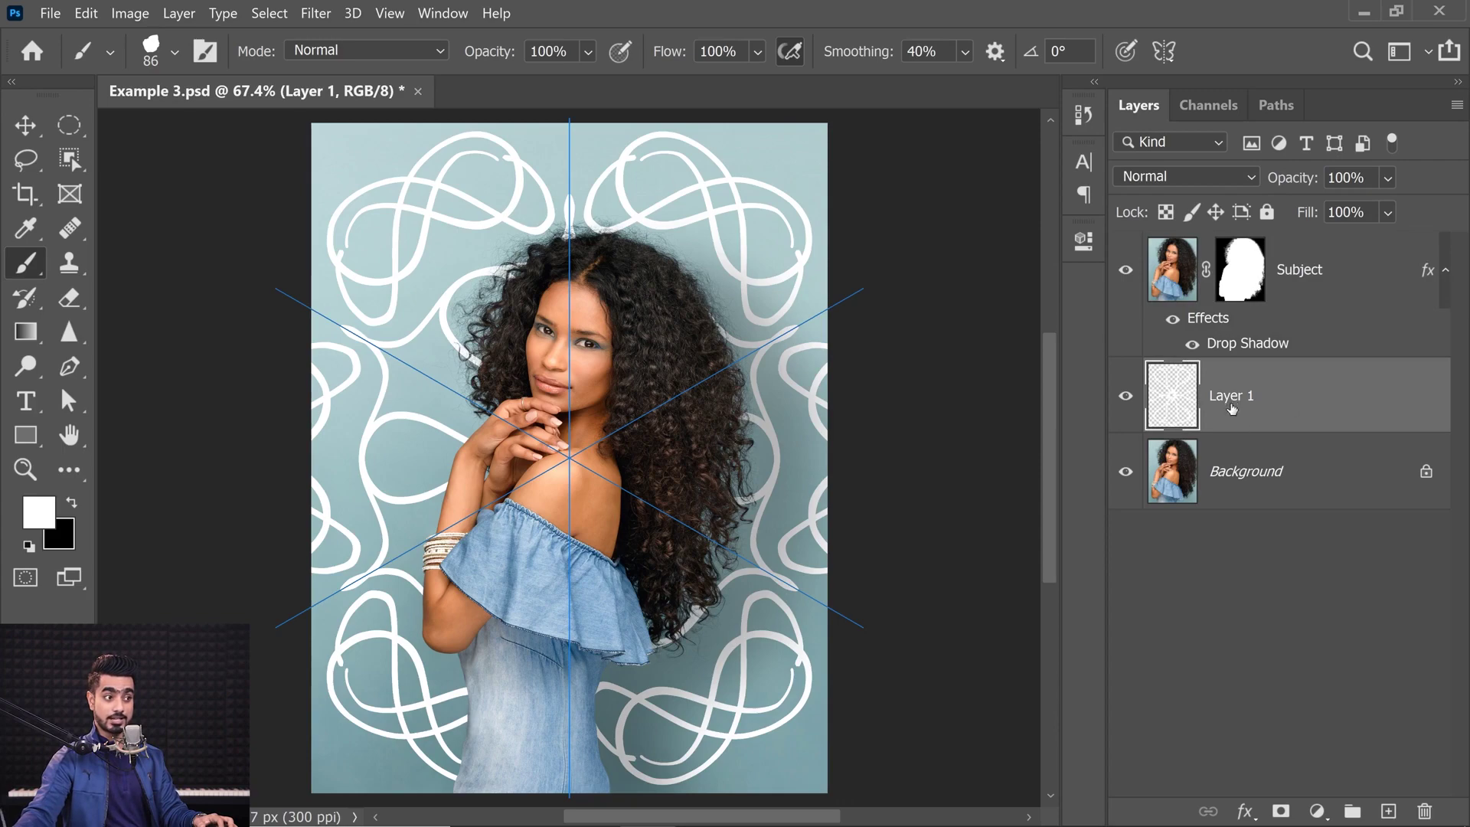
double_click(1229, 406)
left_click_drag(746, 150, 984, 162)
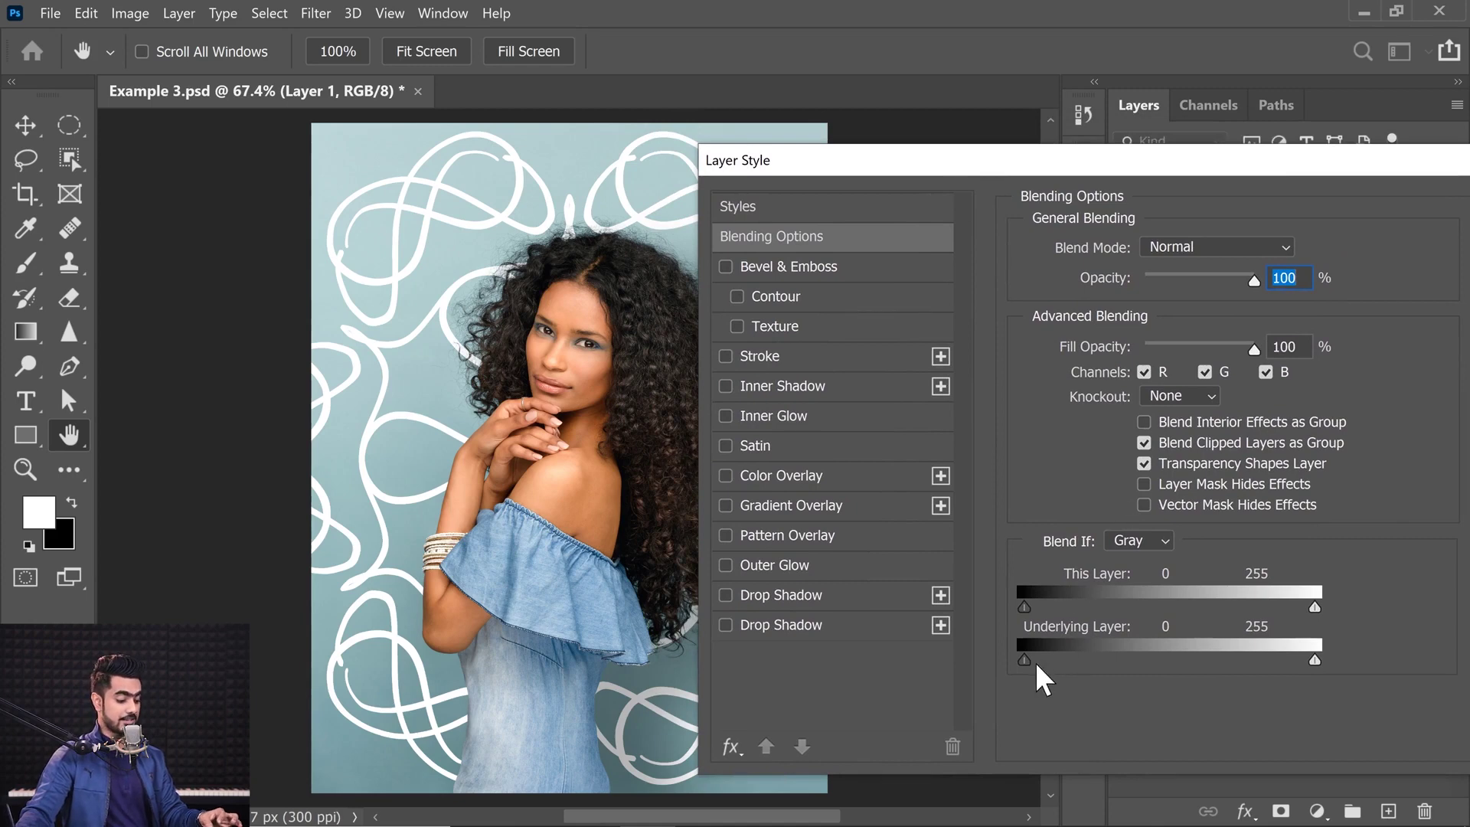
key("alt")
mouse_move(1026, 659)
left_mouse_down()
mouse_move(1281, 651)
mouse_move(1363, 630)
left_mouse_up()
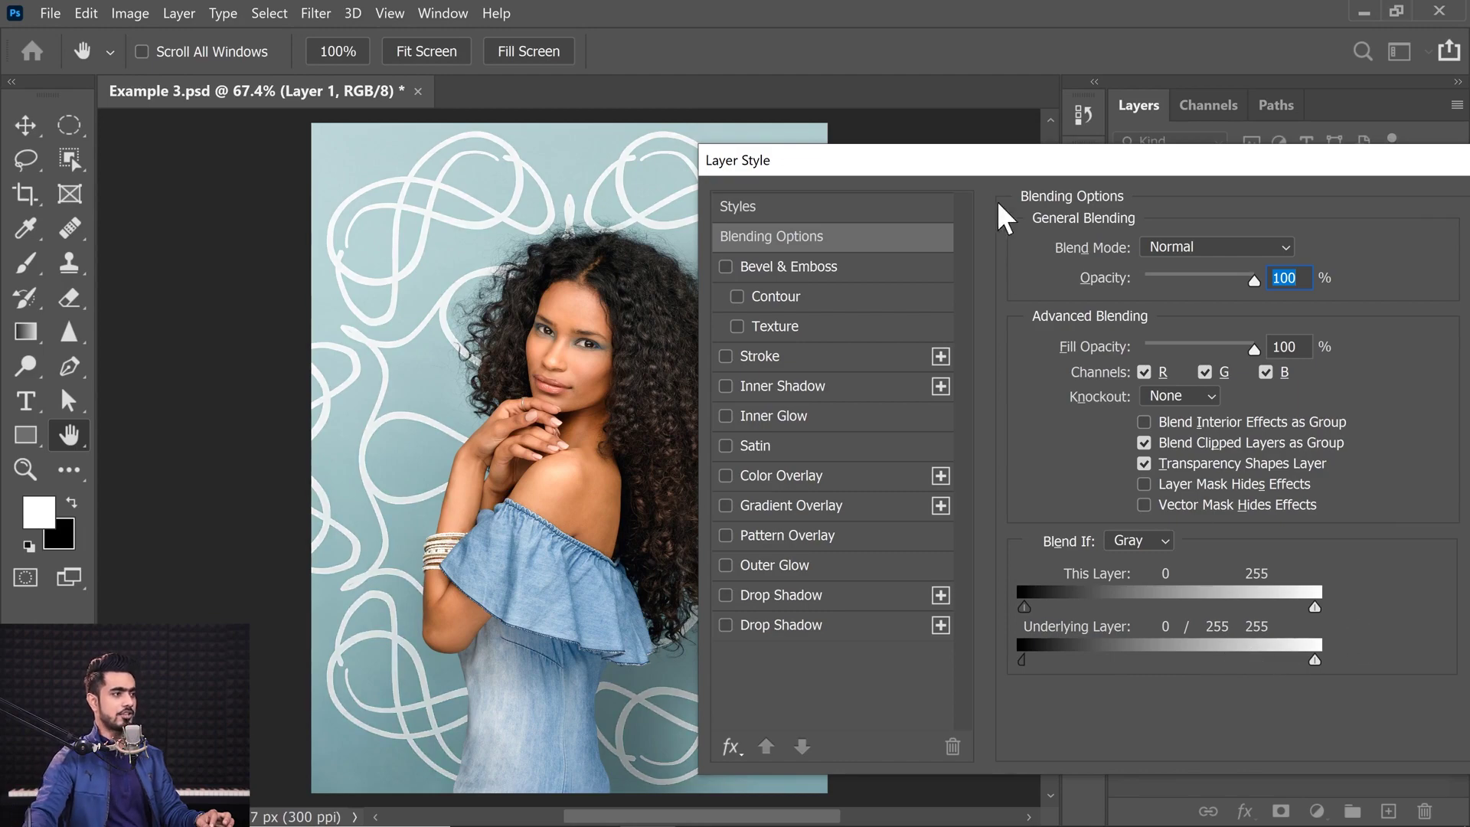
left_click_drag(1043, 176, 575, 213)
left_click(1083, 240)
- Turn off paint symmetry for the Brush tool
key("b")
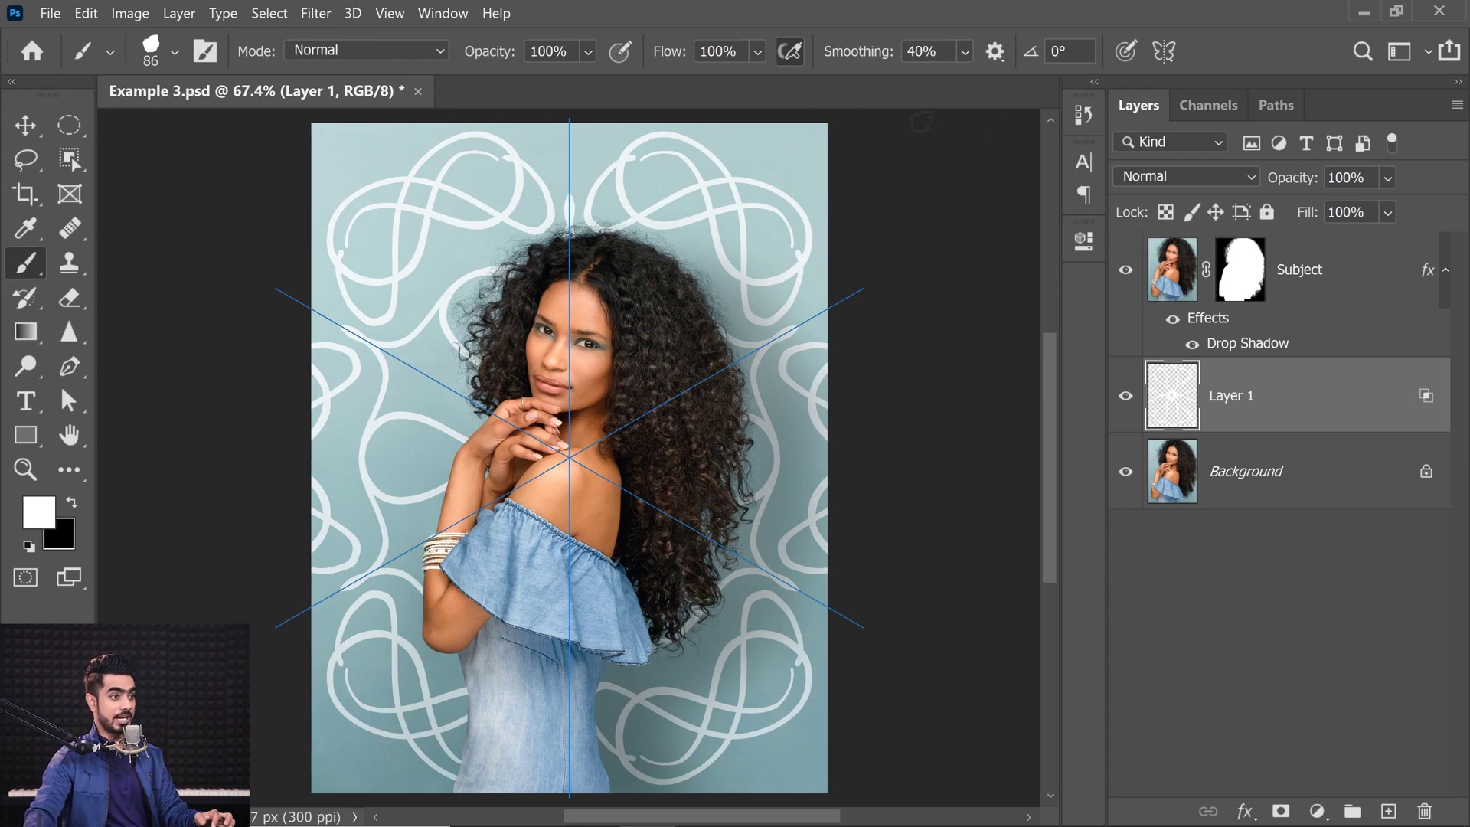
left_click(1165, 52)
left_click(1225, 78)
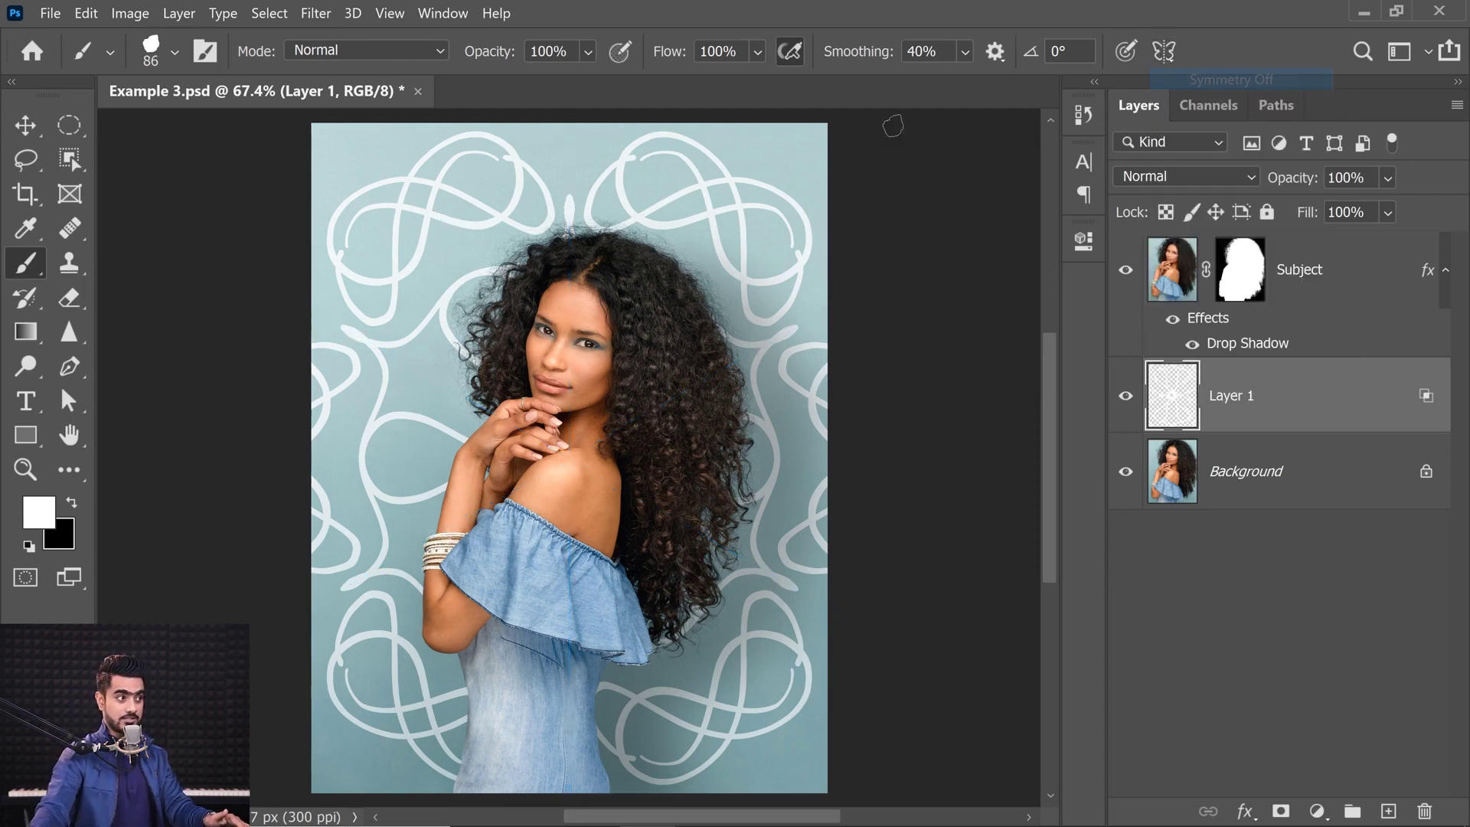